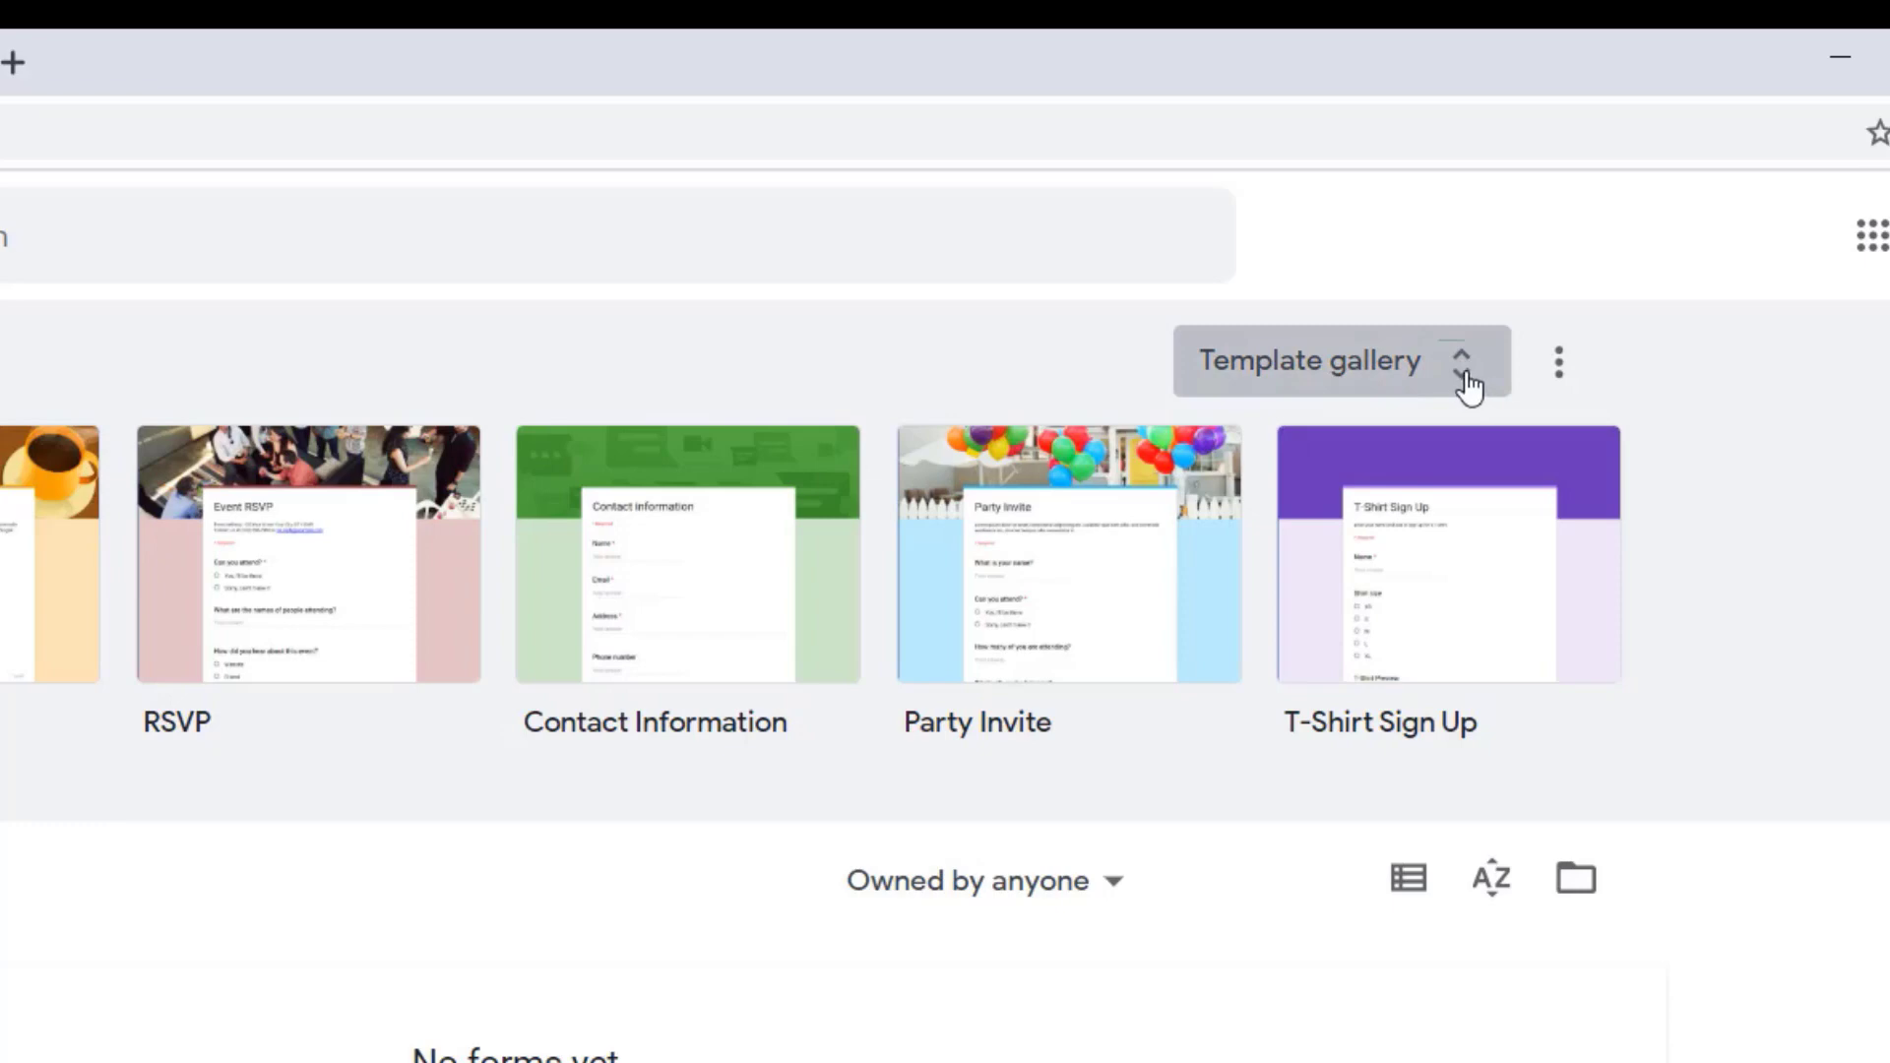
Step: Look through the full template gallery of ready-made forms and return to the forms start page
left_click(1464, 372)
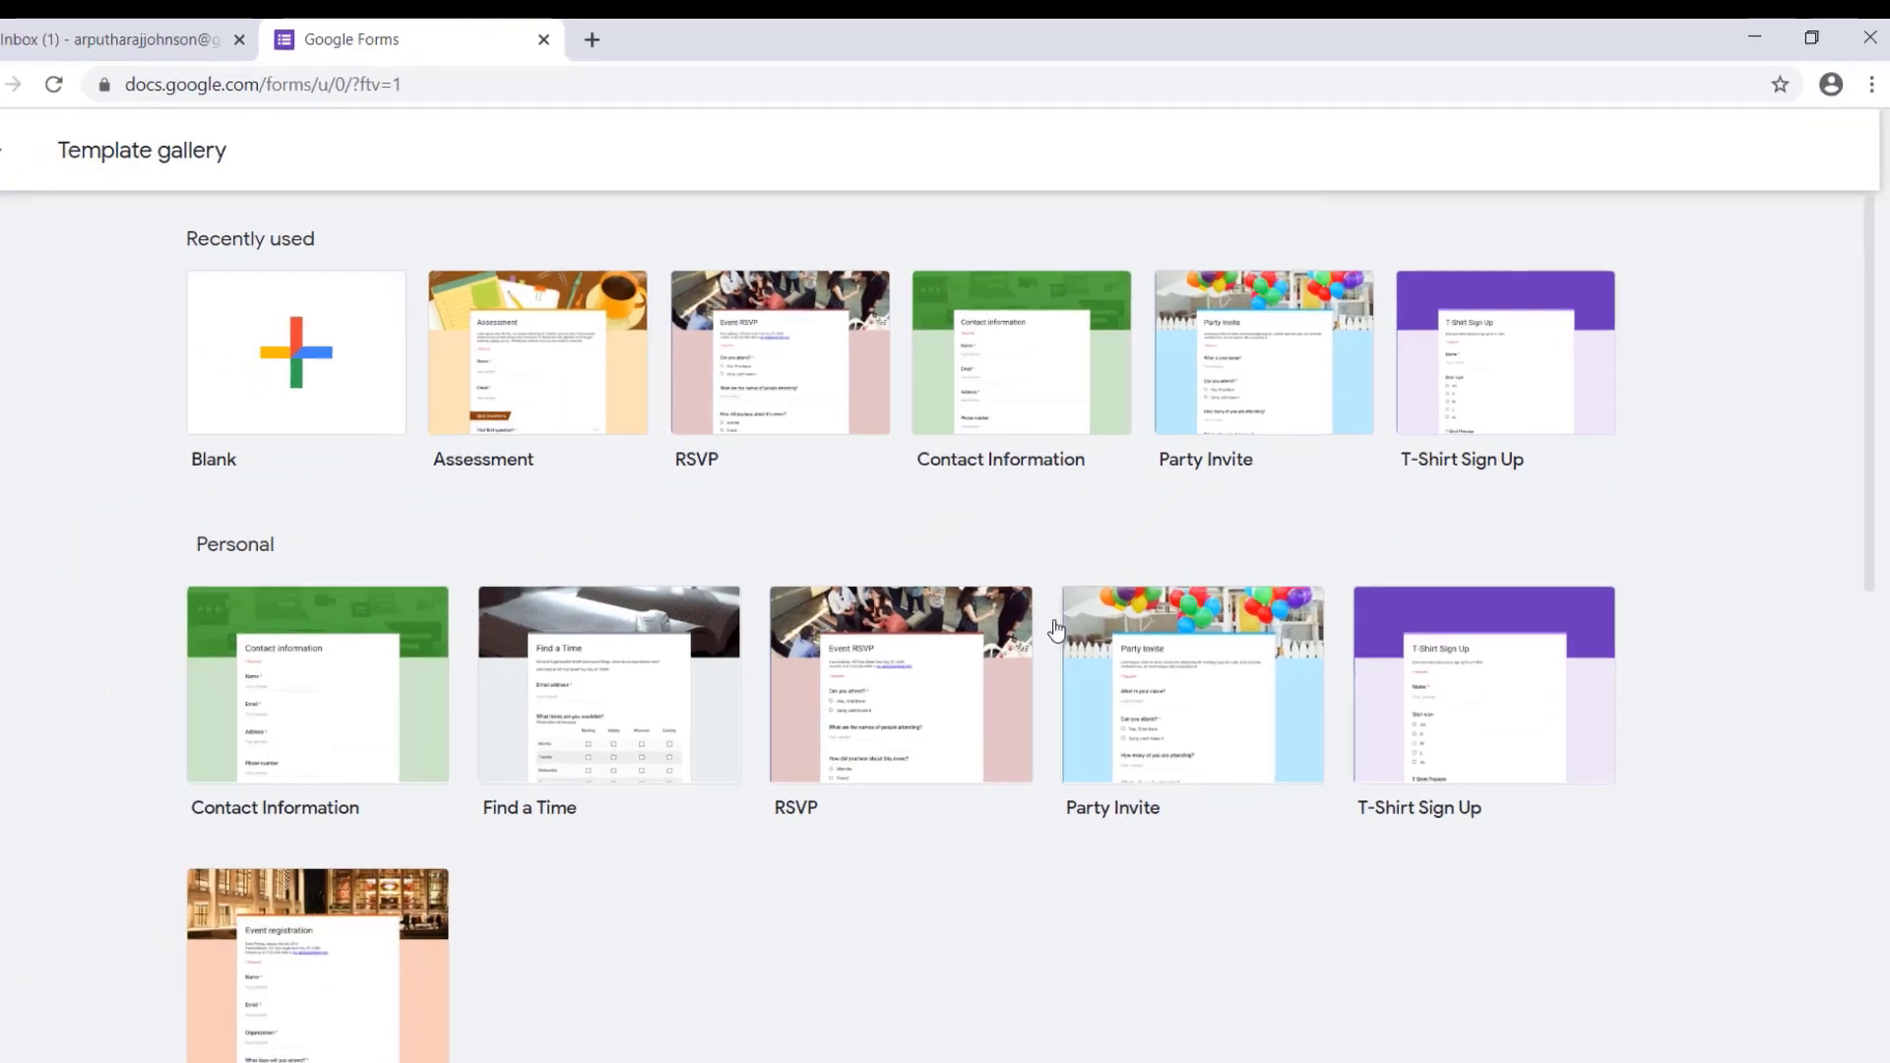
scroll(1056, 628, "down", 15)
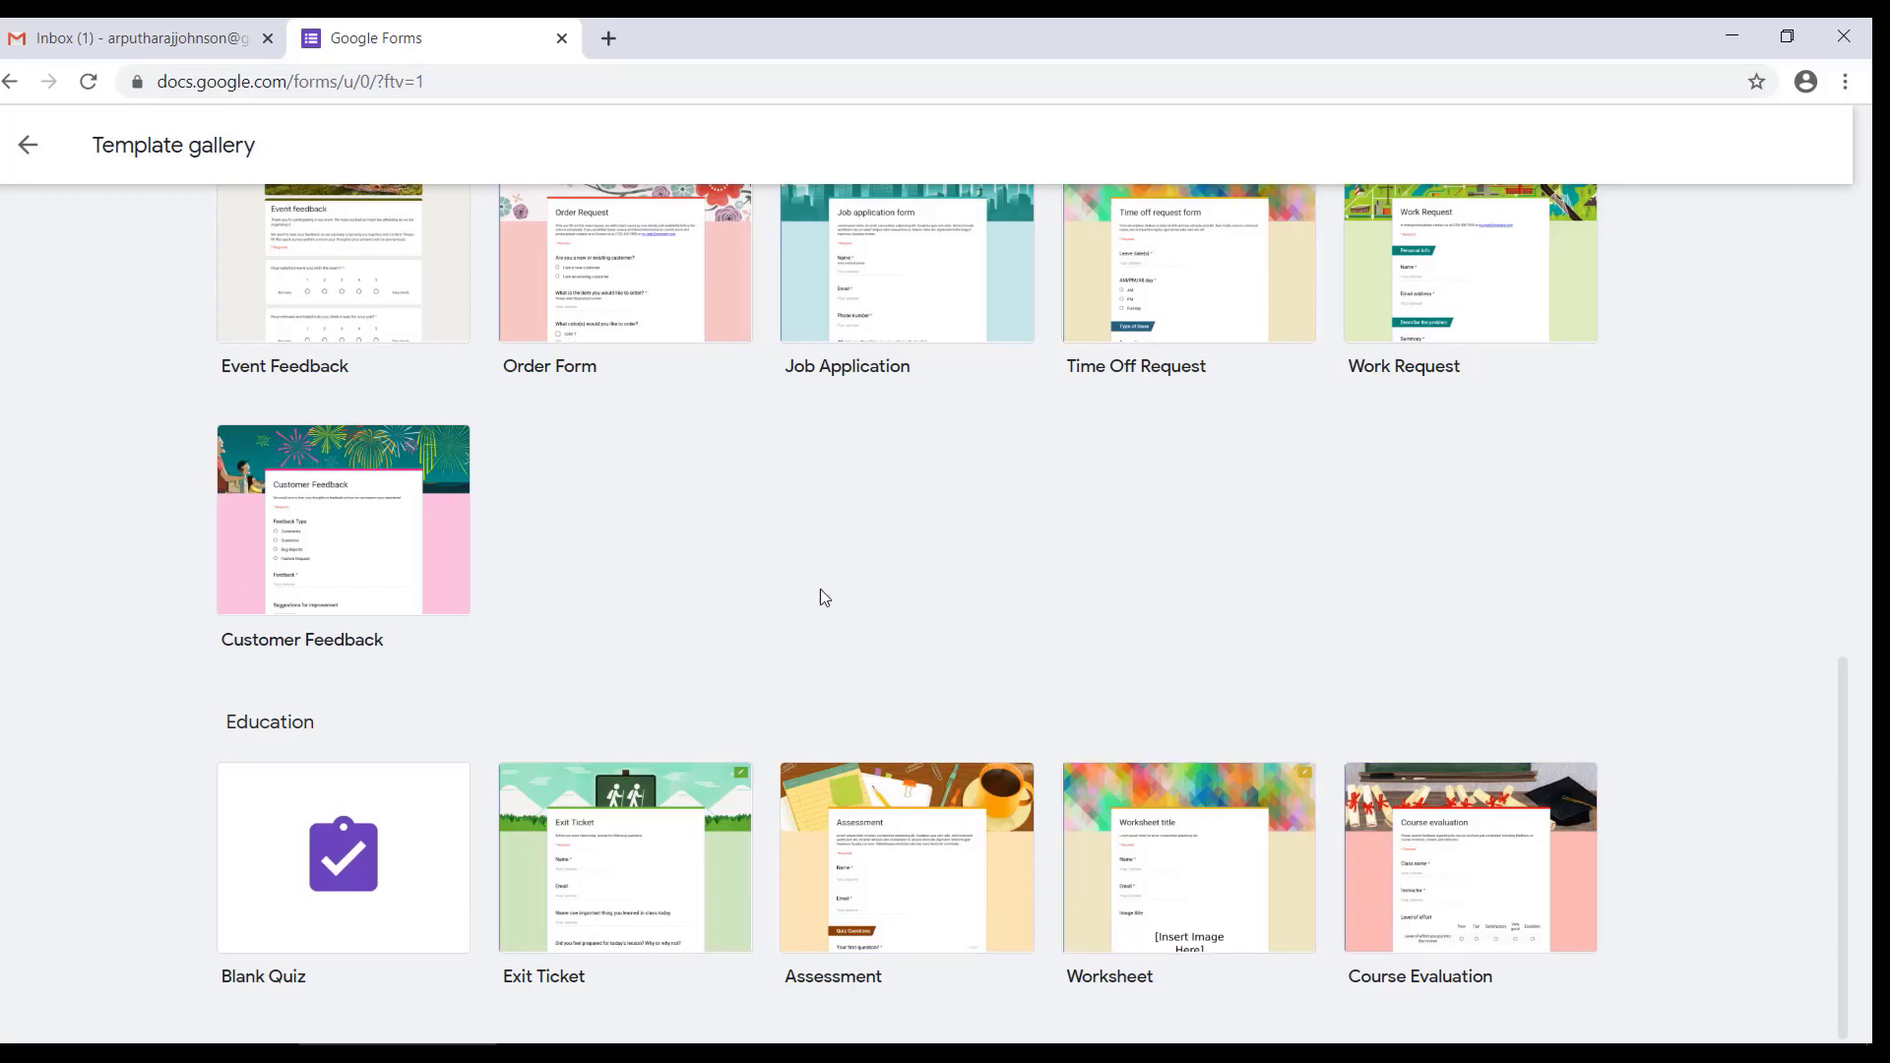
scroll(825, 596, "up", 10)
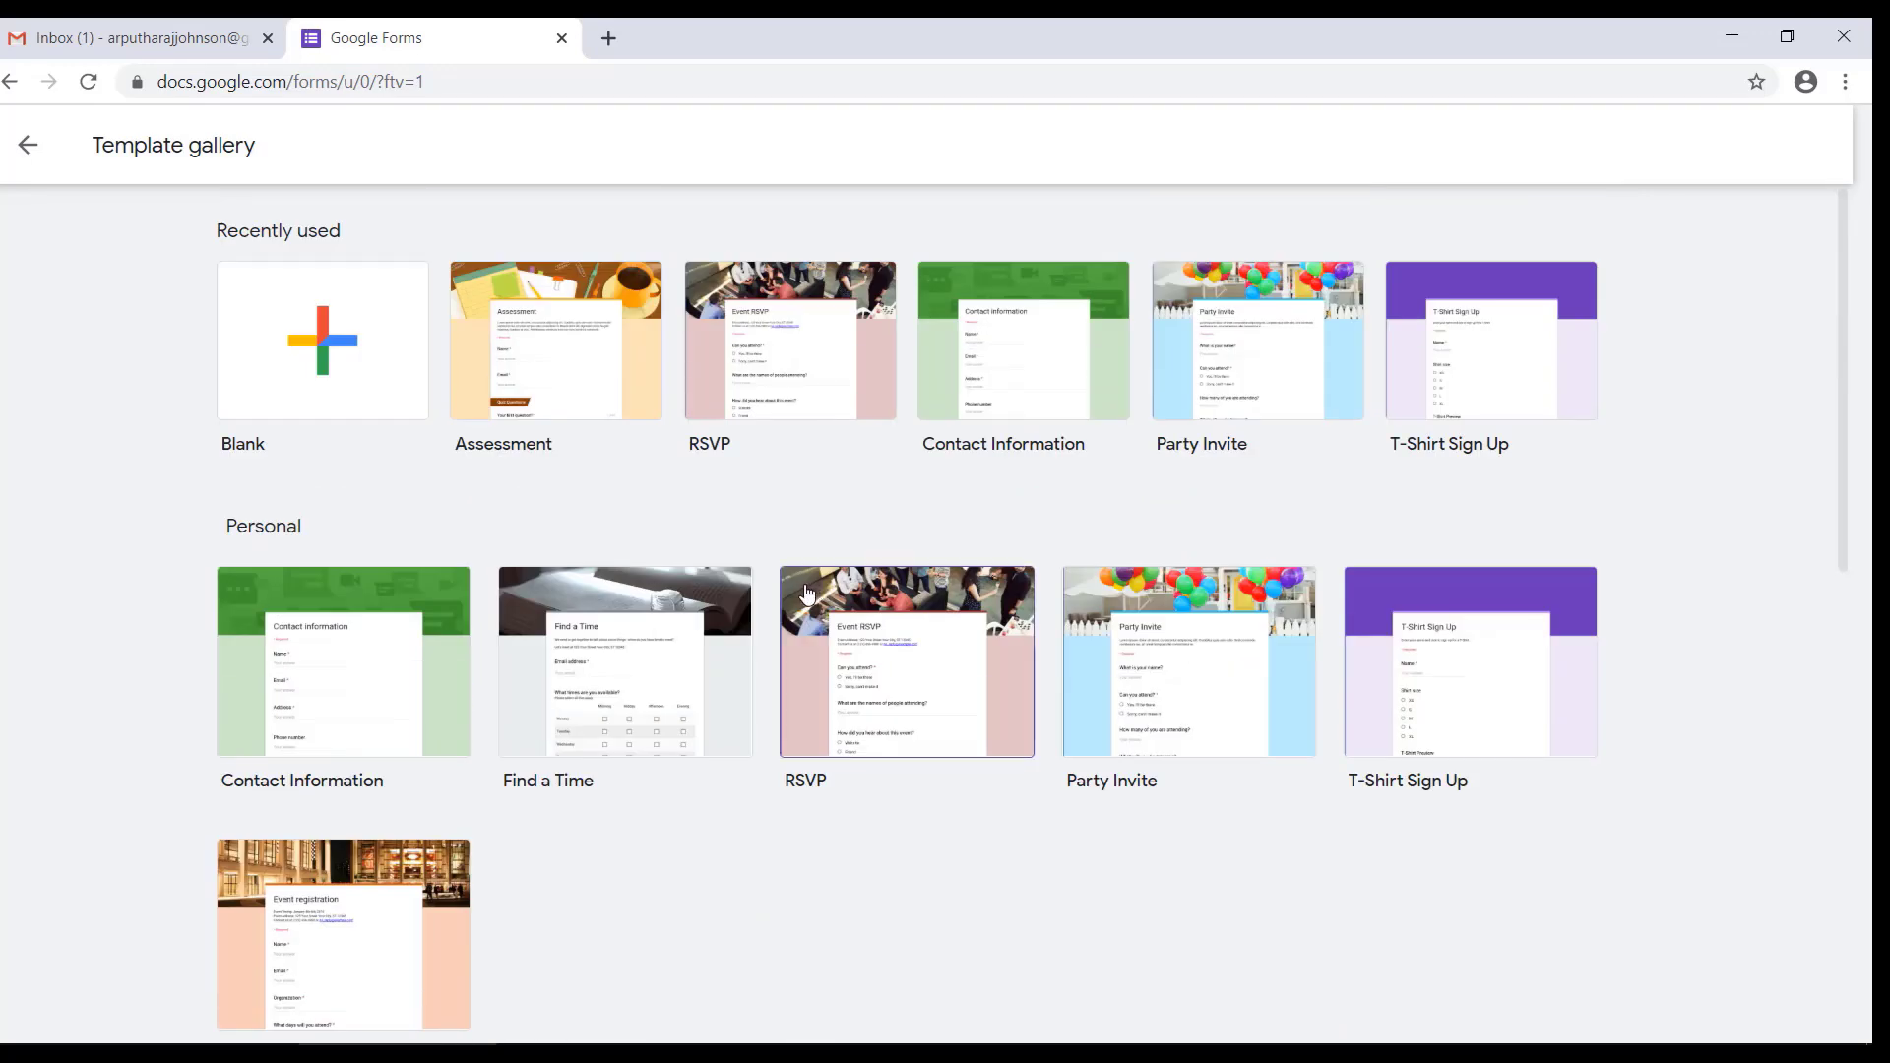
left_click(28, 150)
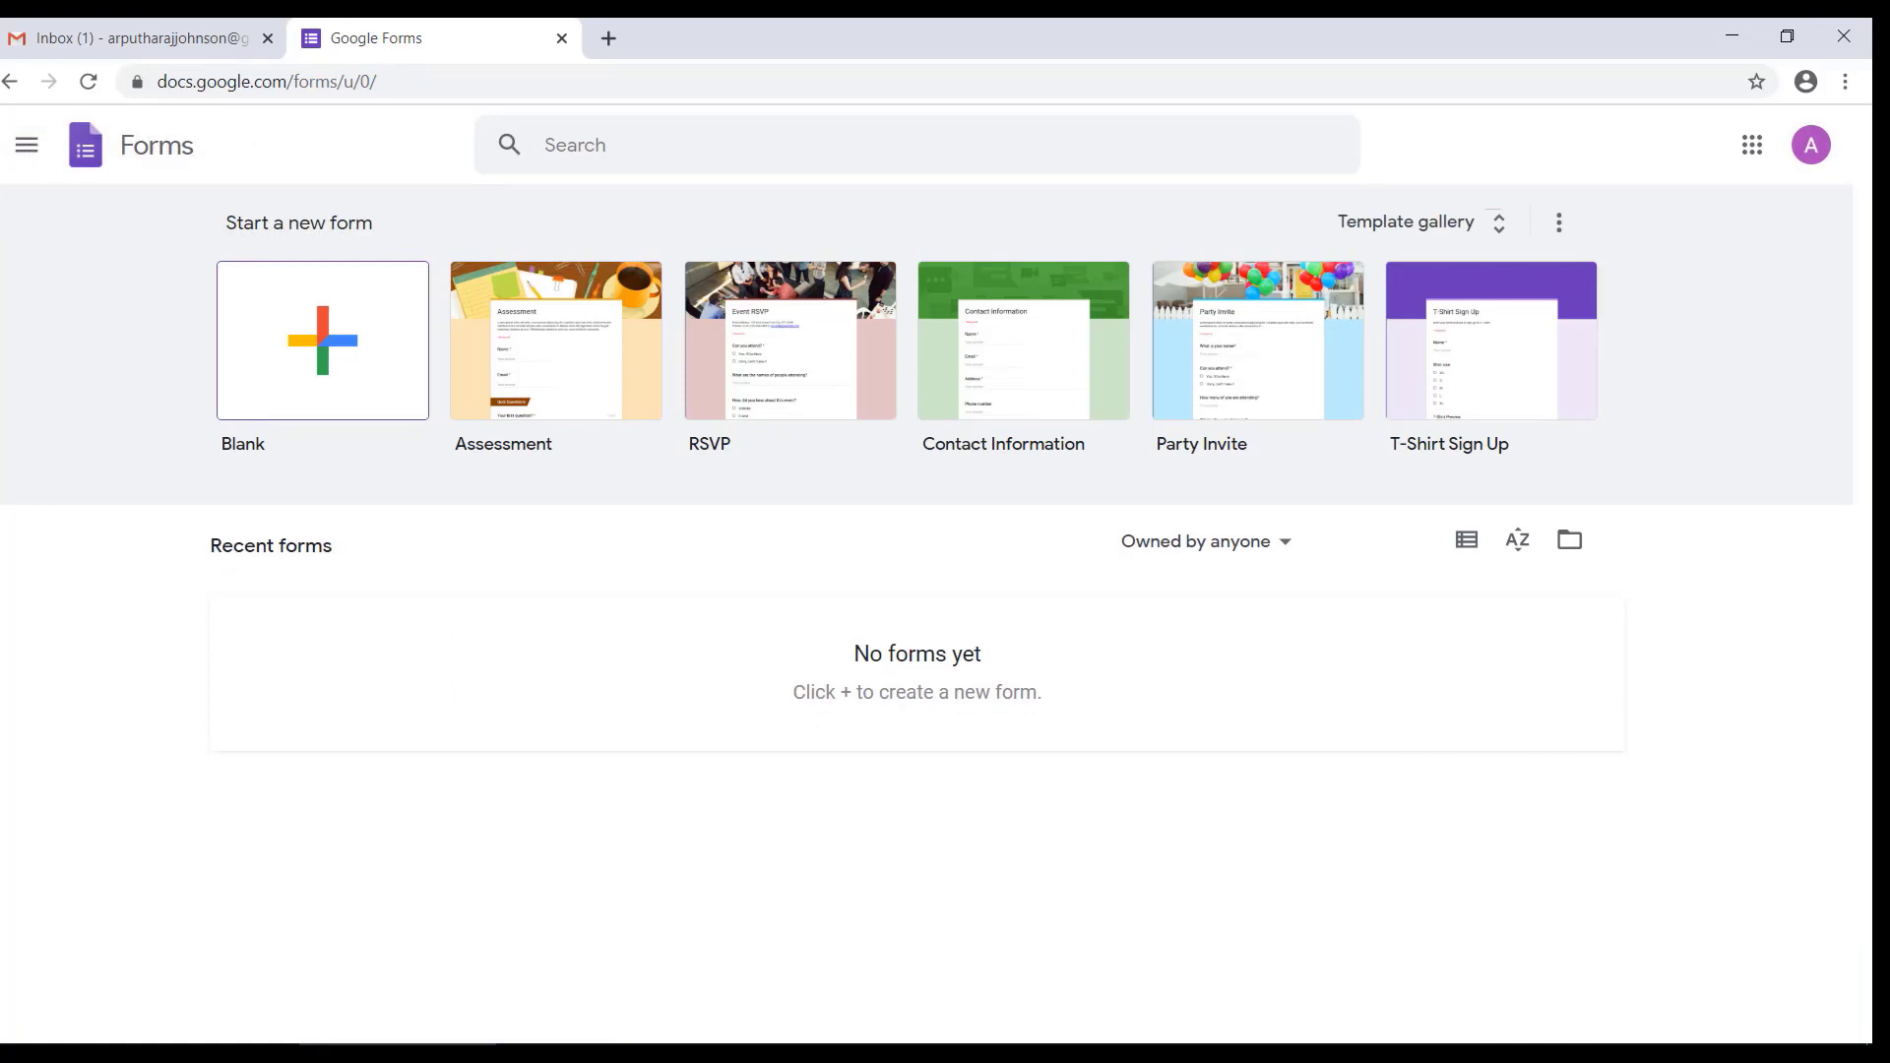
Step: Create a blank form and title it "Demo - Online Assessment"
left_click(307, 366)
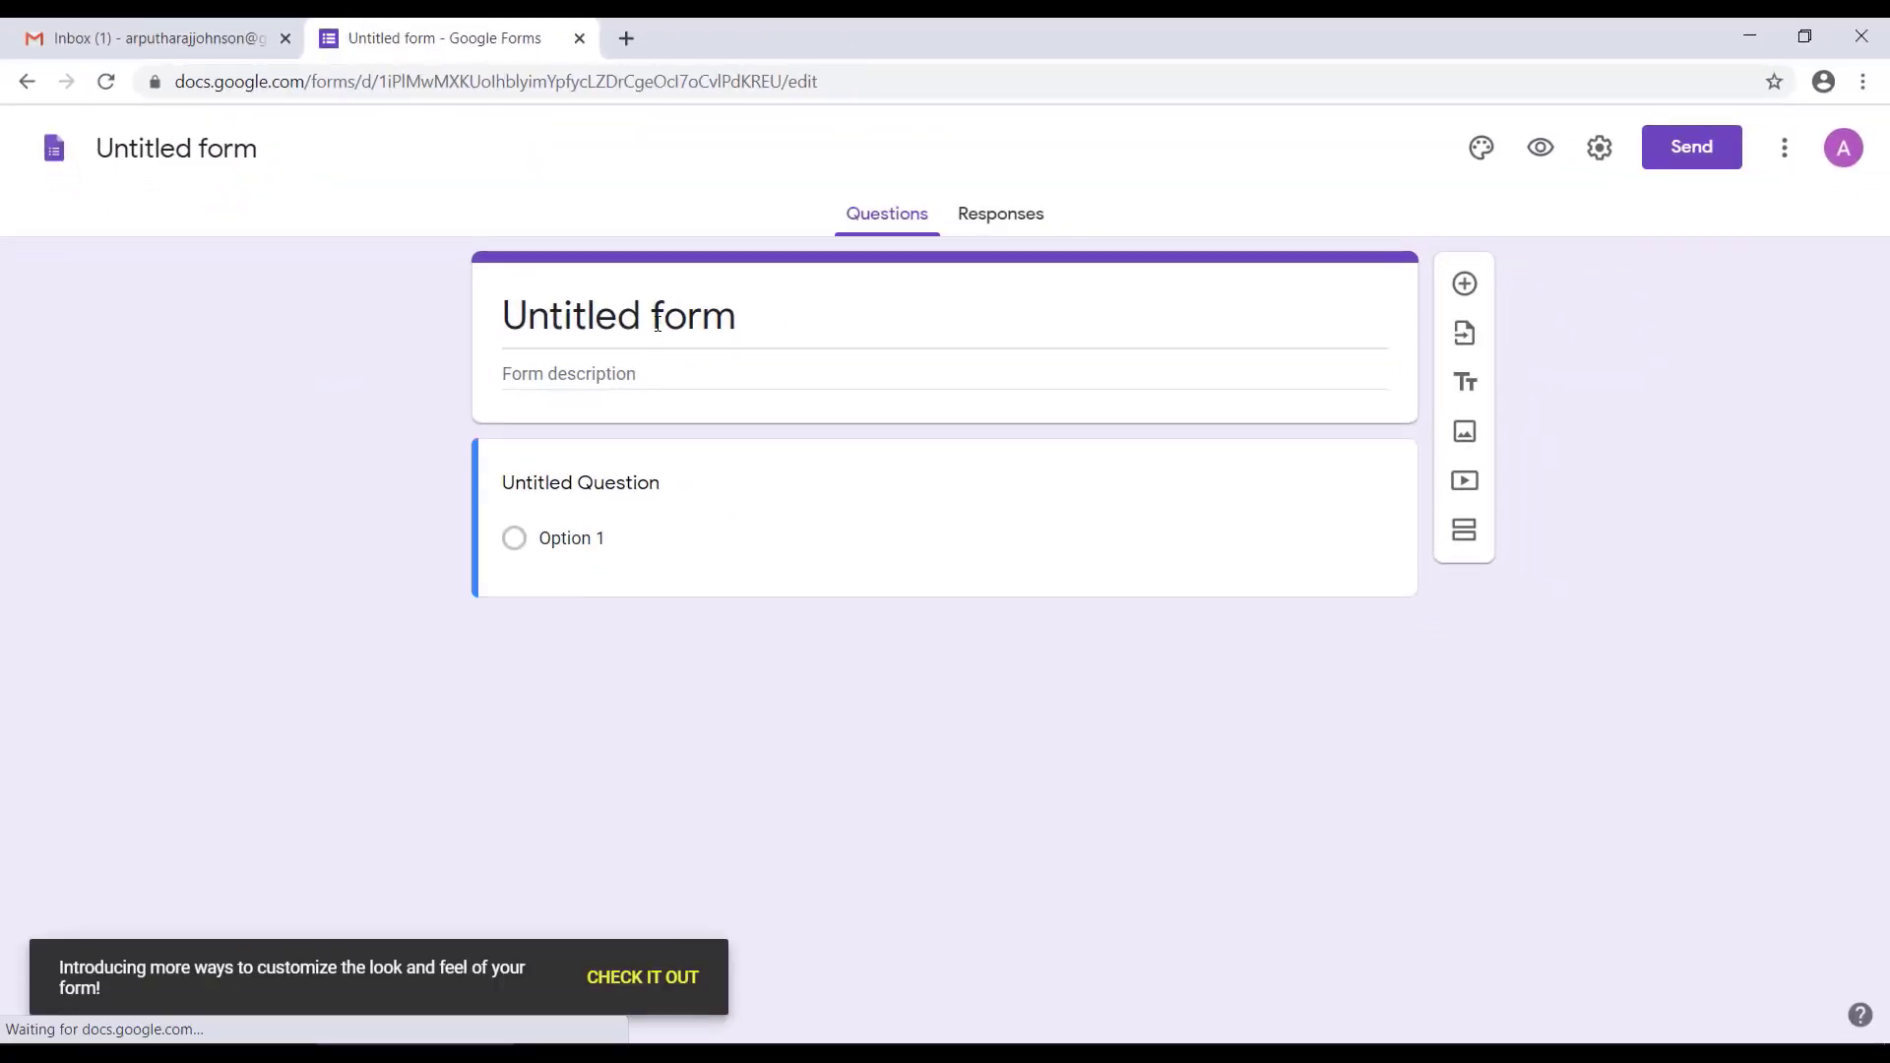
left_click(657, 324)
type("O")
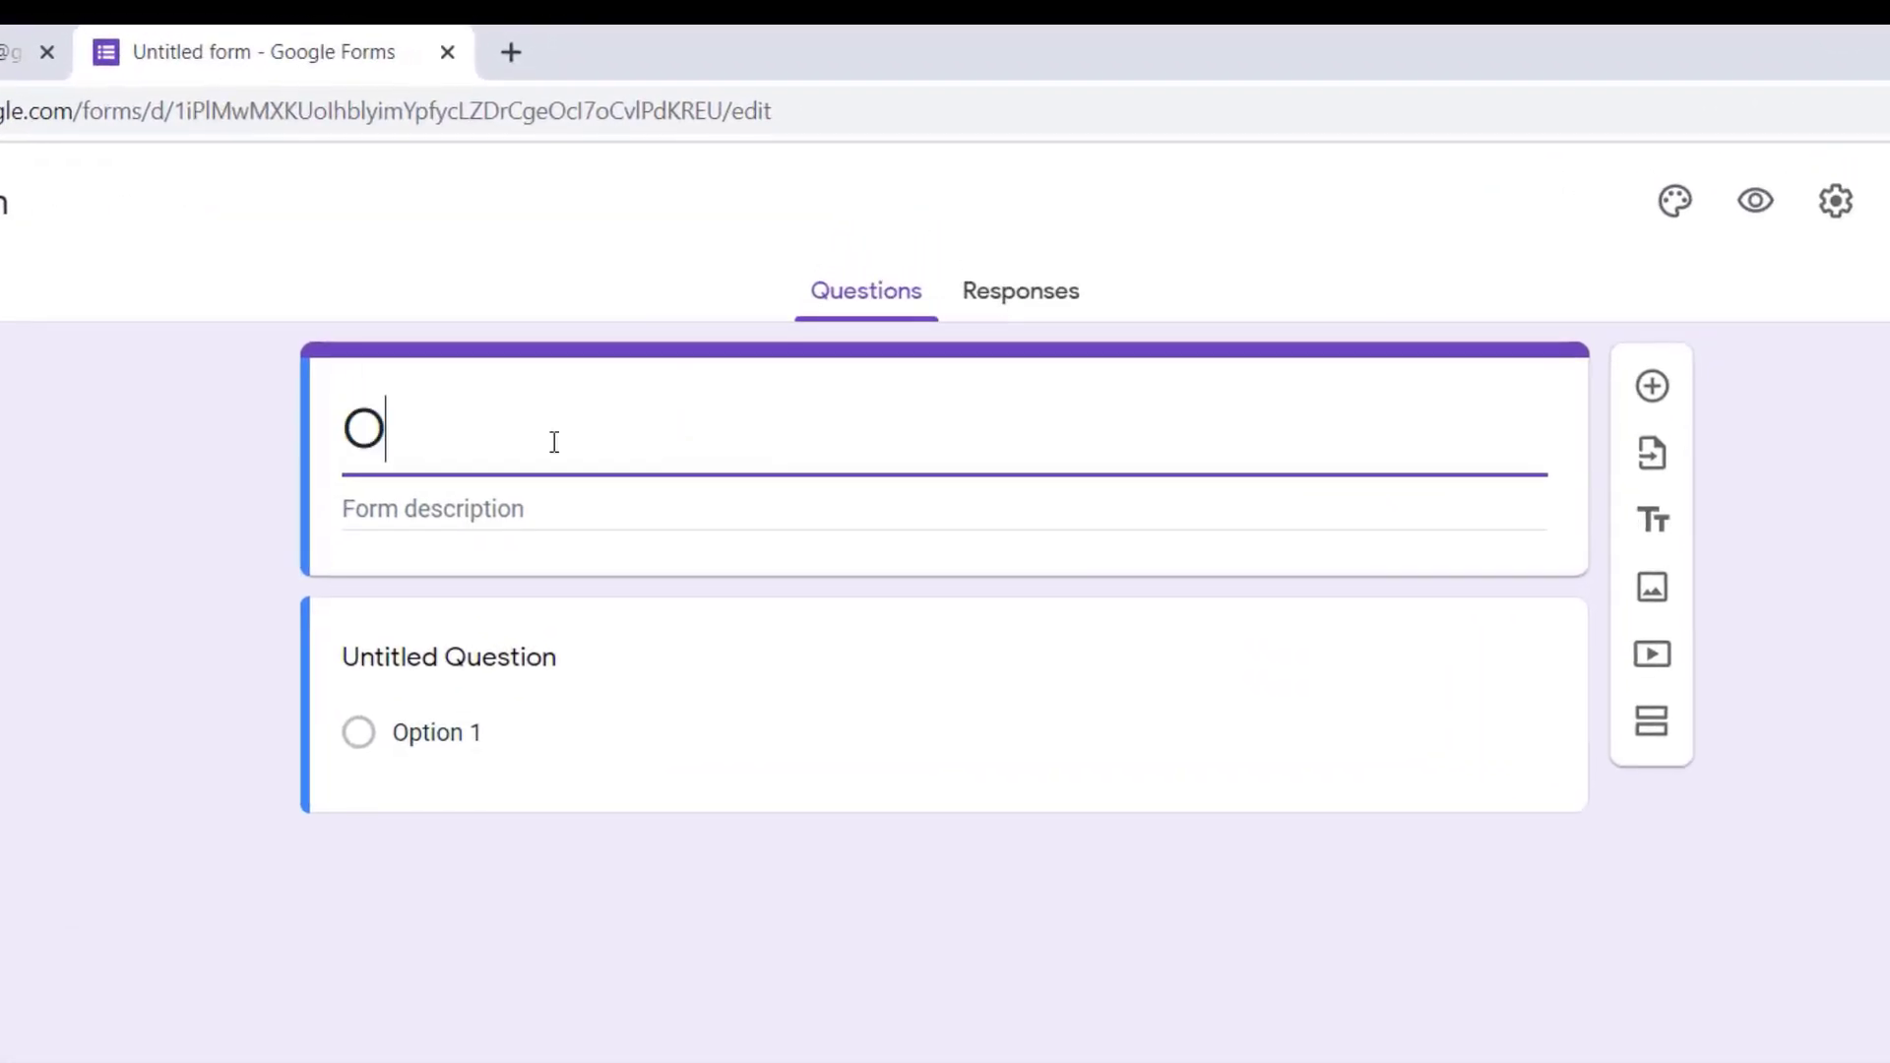
type("nline Assess")
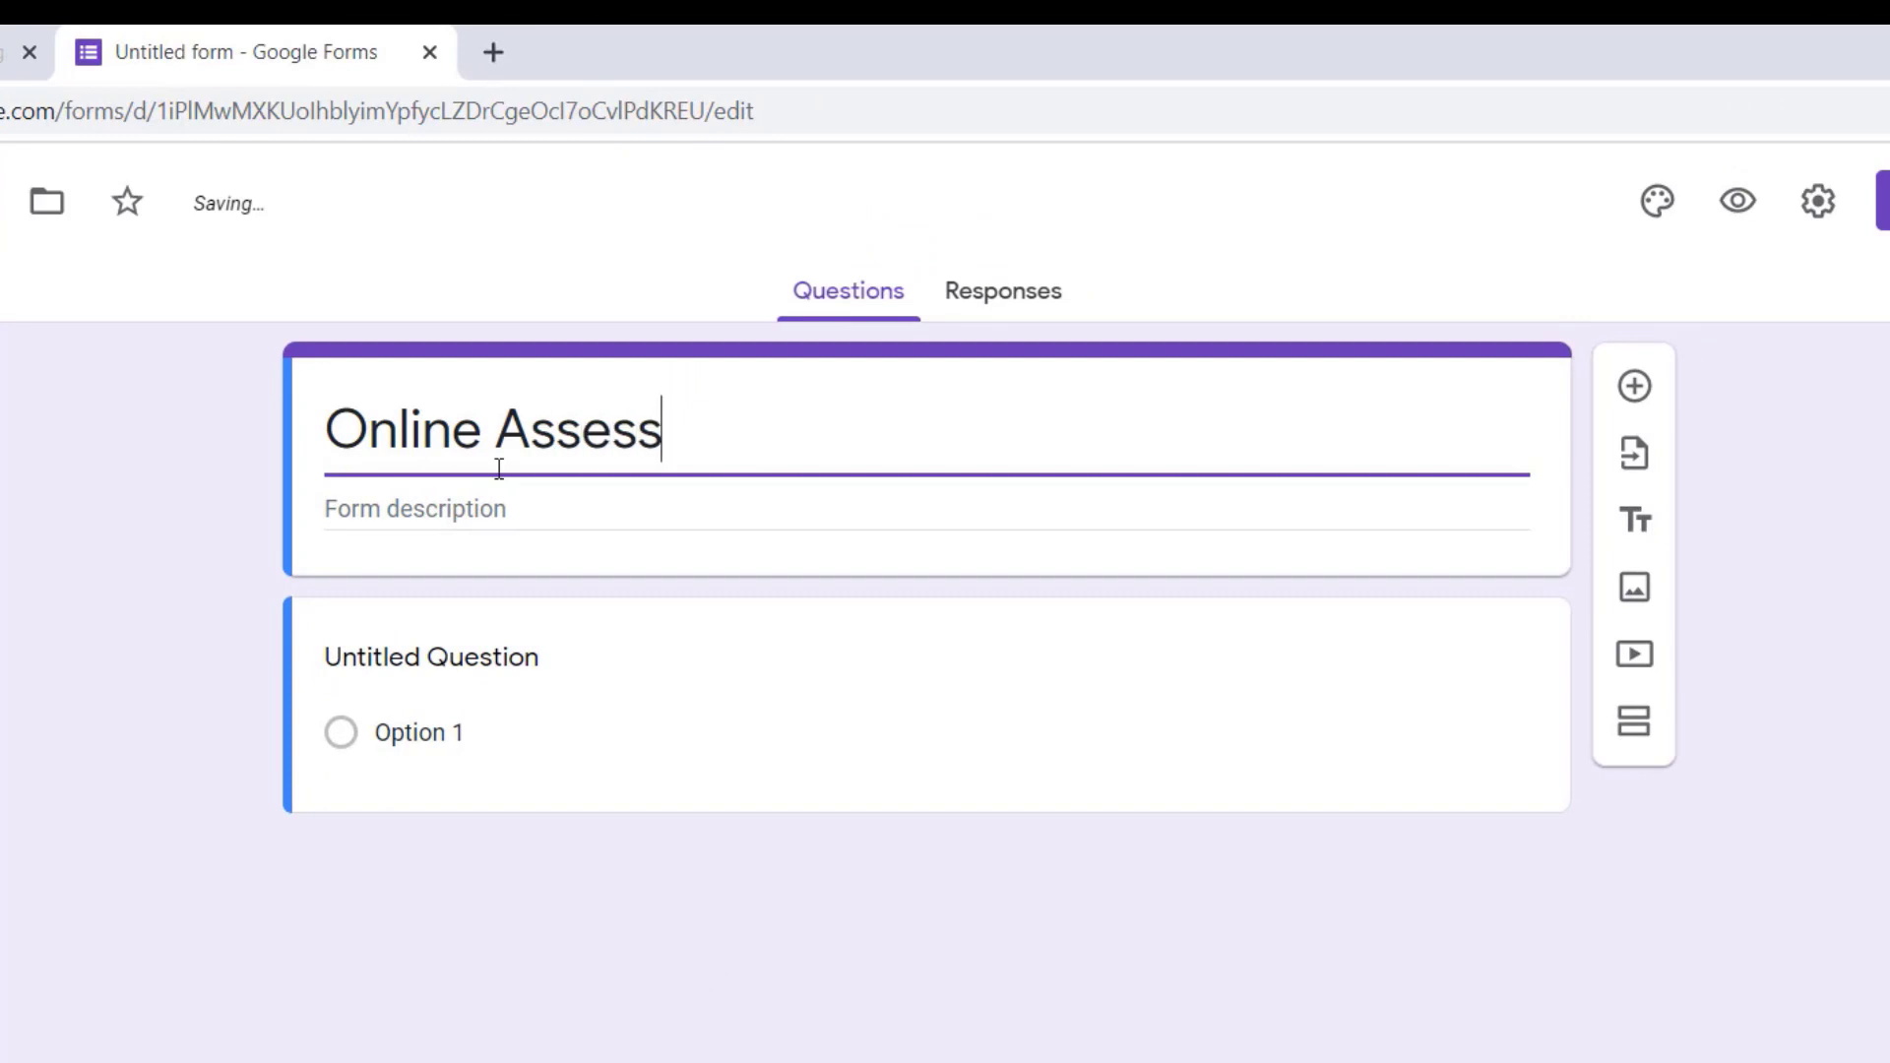
type("ment")
key("Home")
type("Demo -")
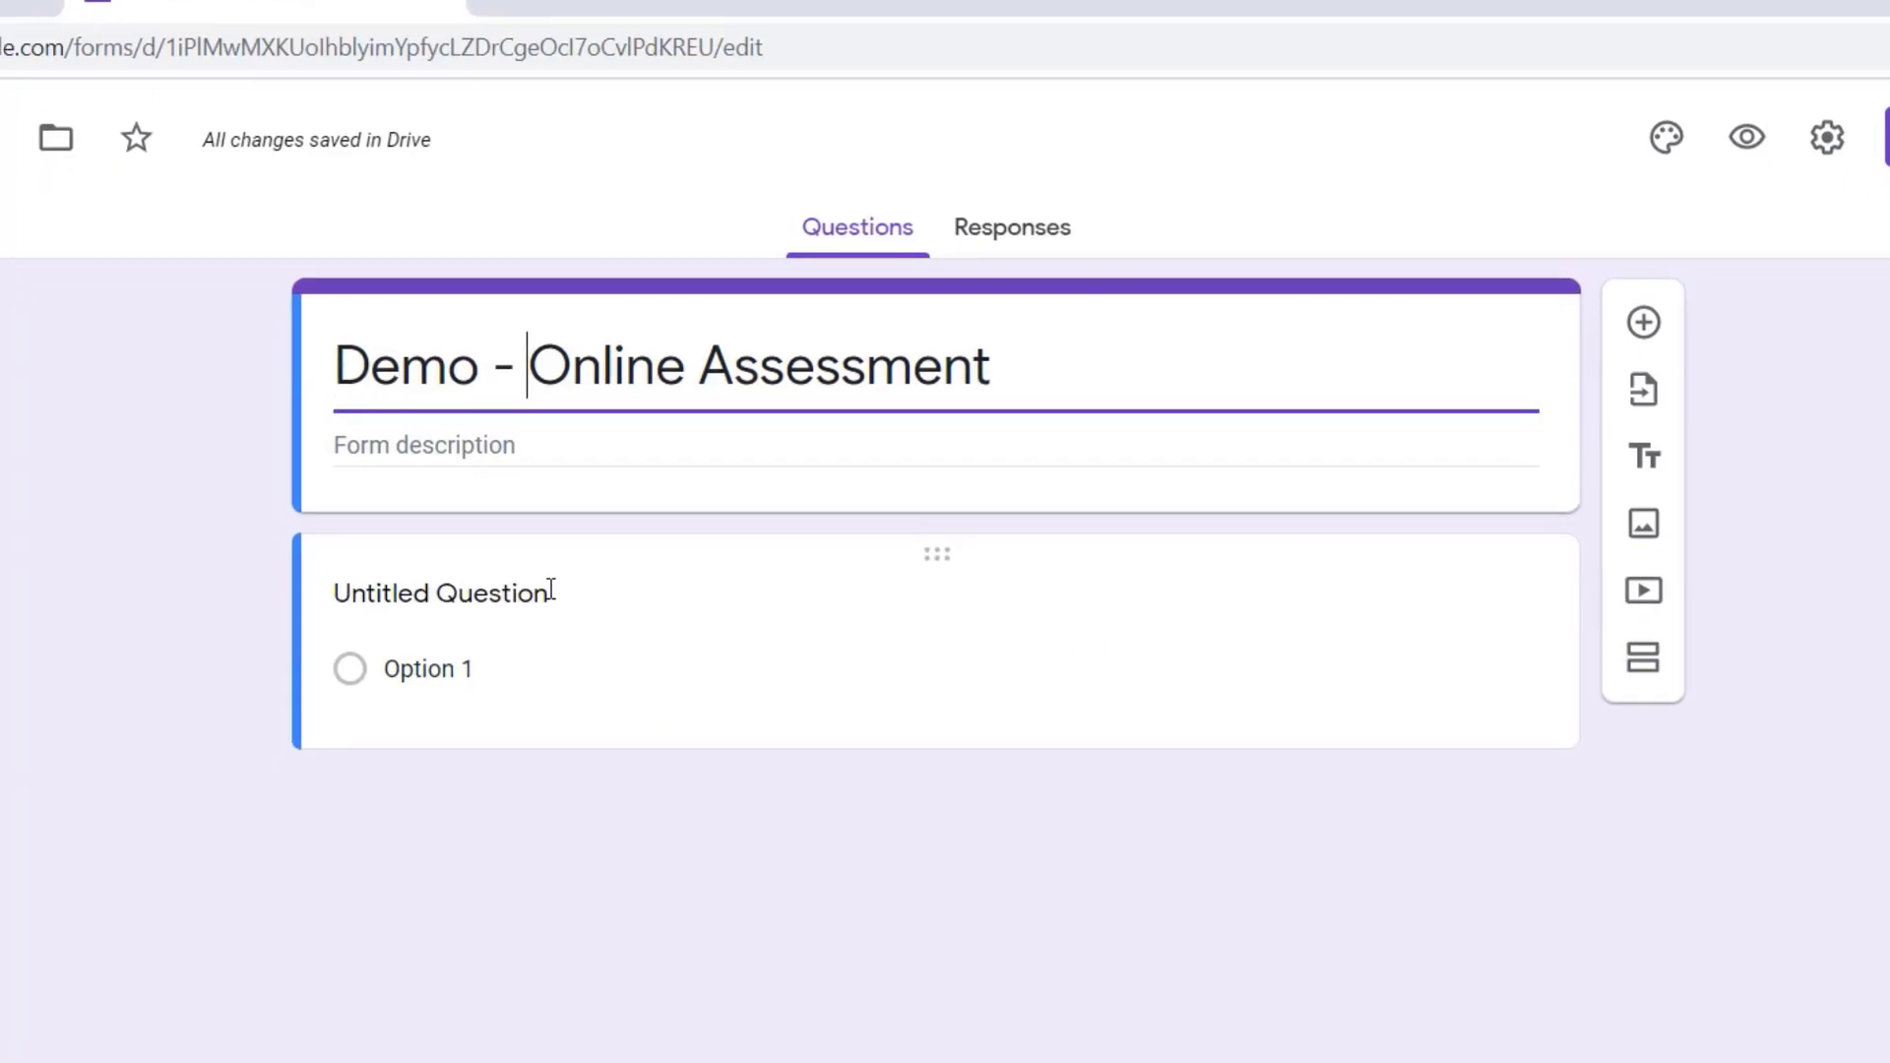
Step: View the image sources available for the first question without inserting an image
left_click(541, 658)
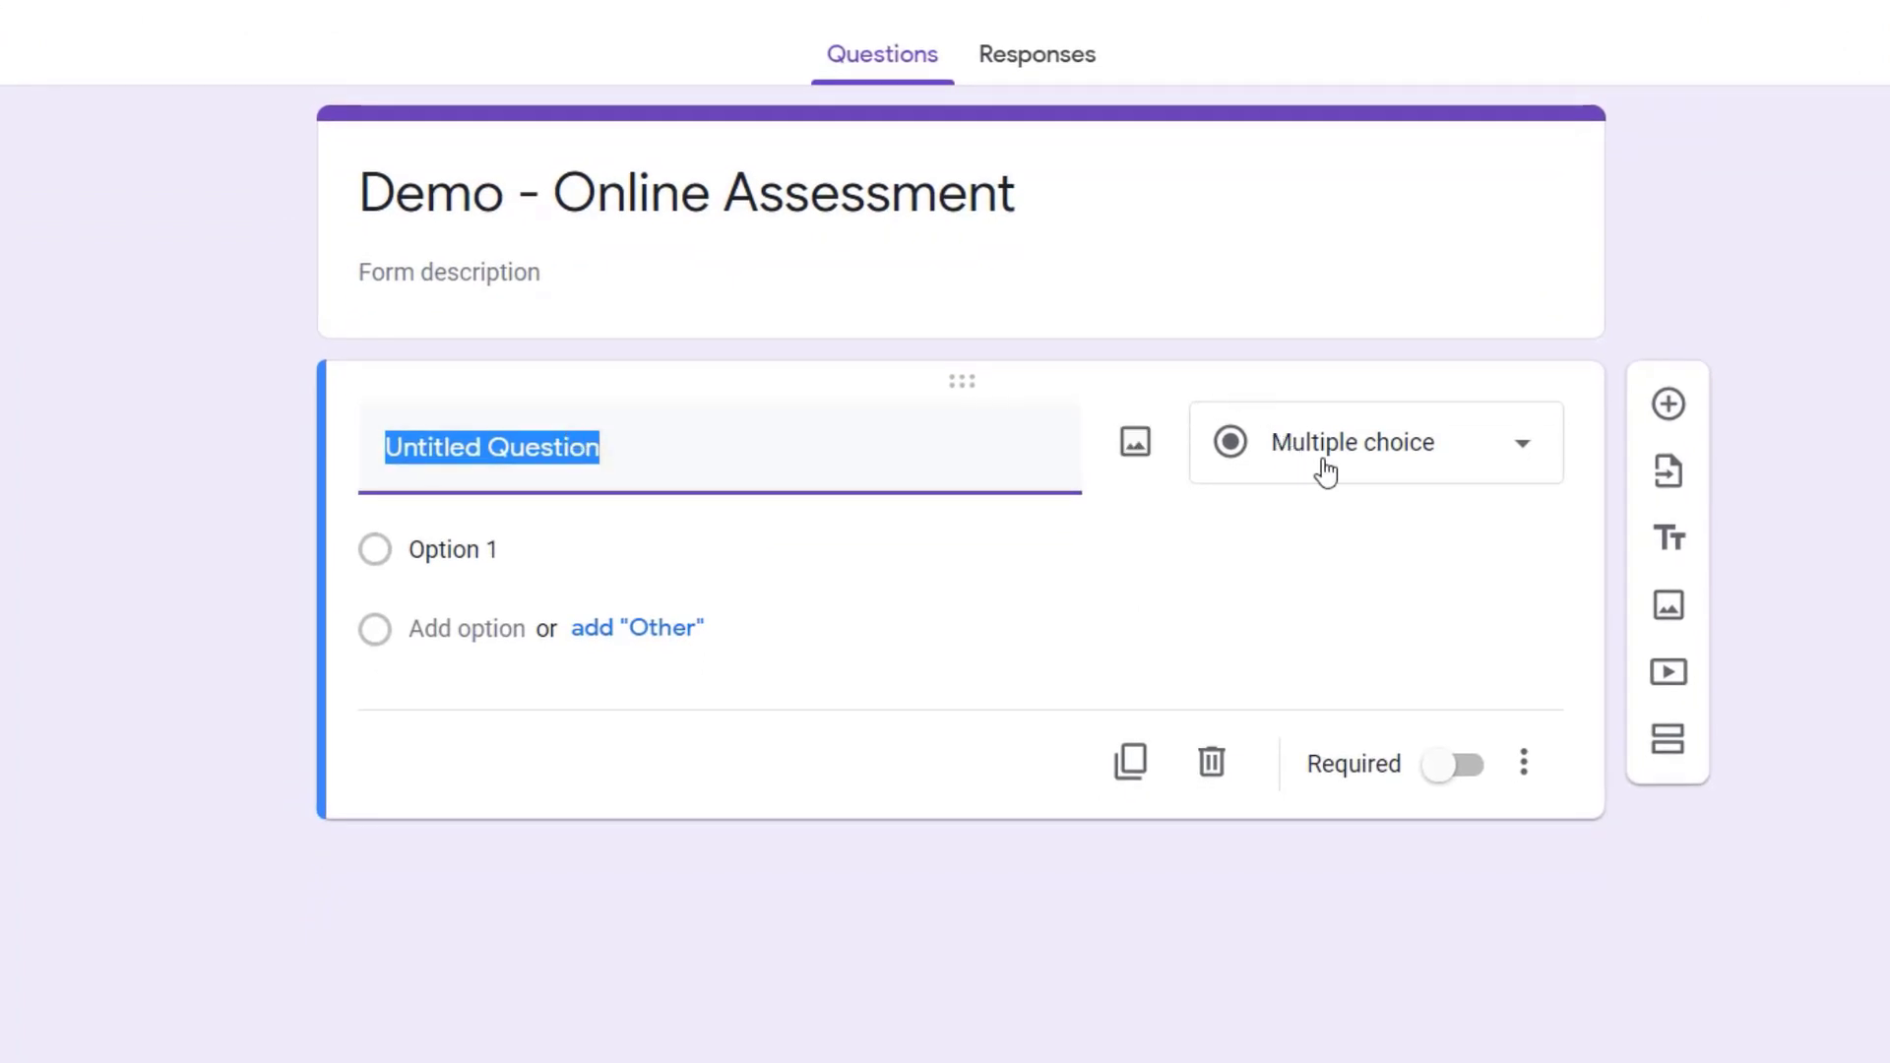
left_click(1115, 455)
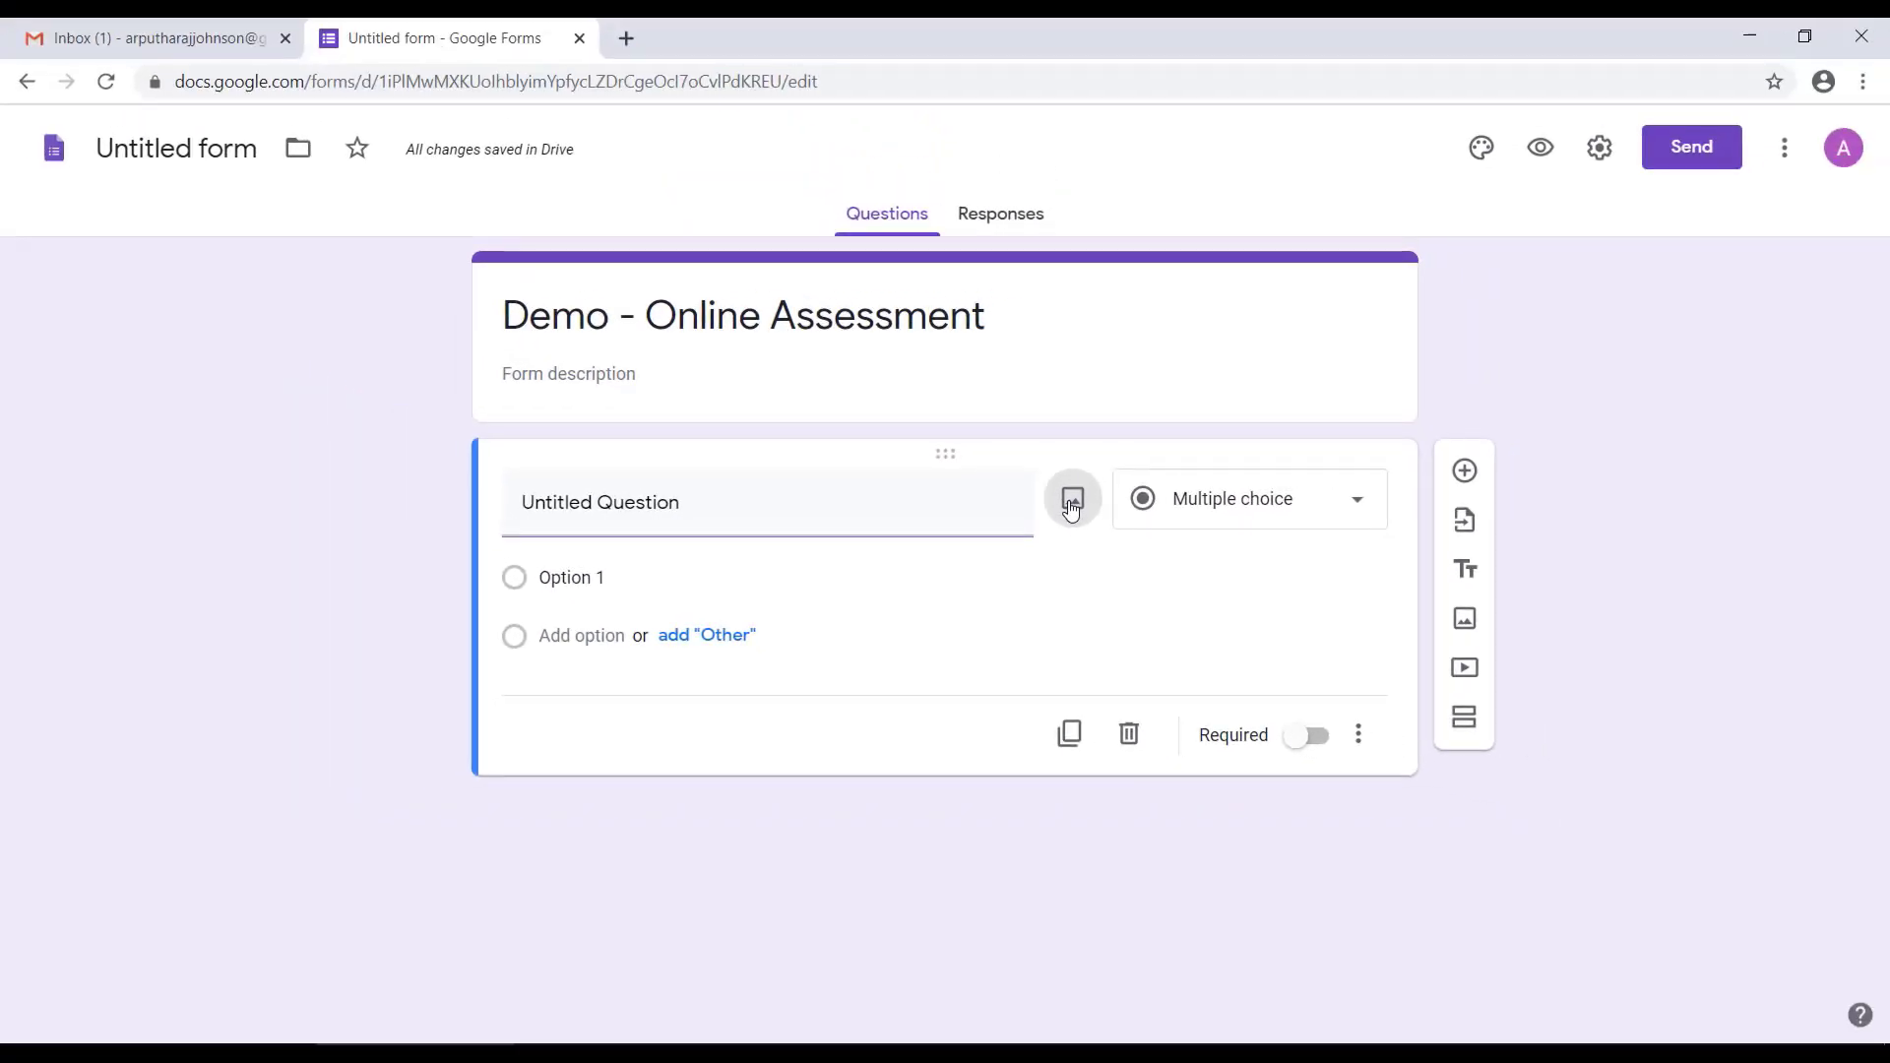
left_click(1071, 507)
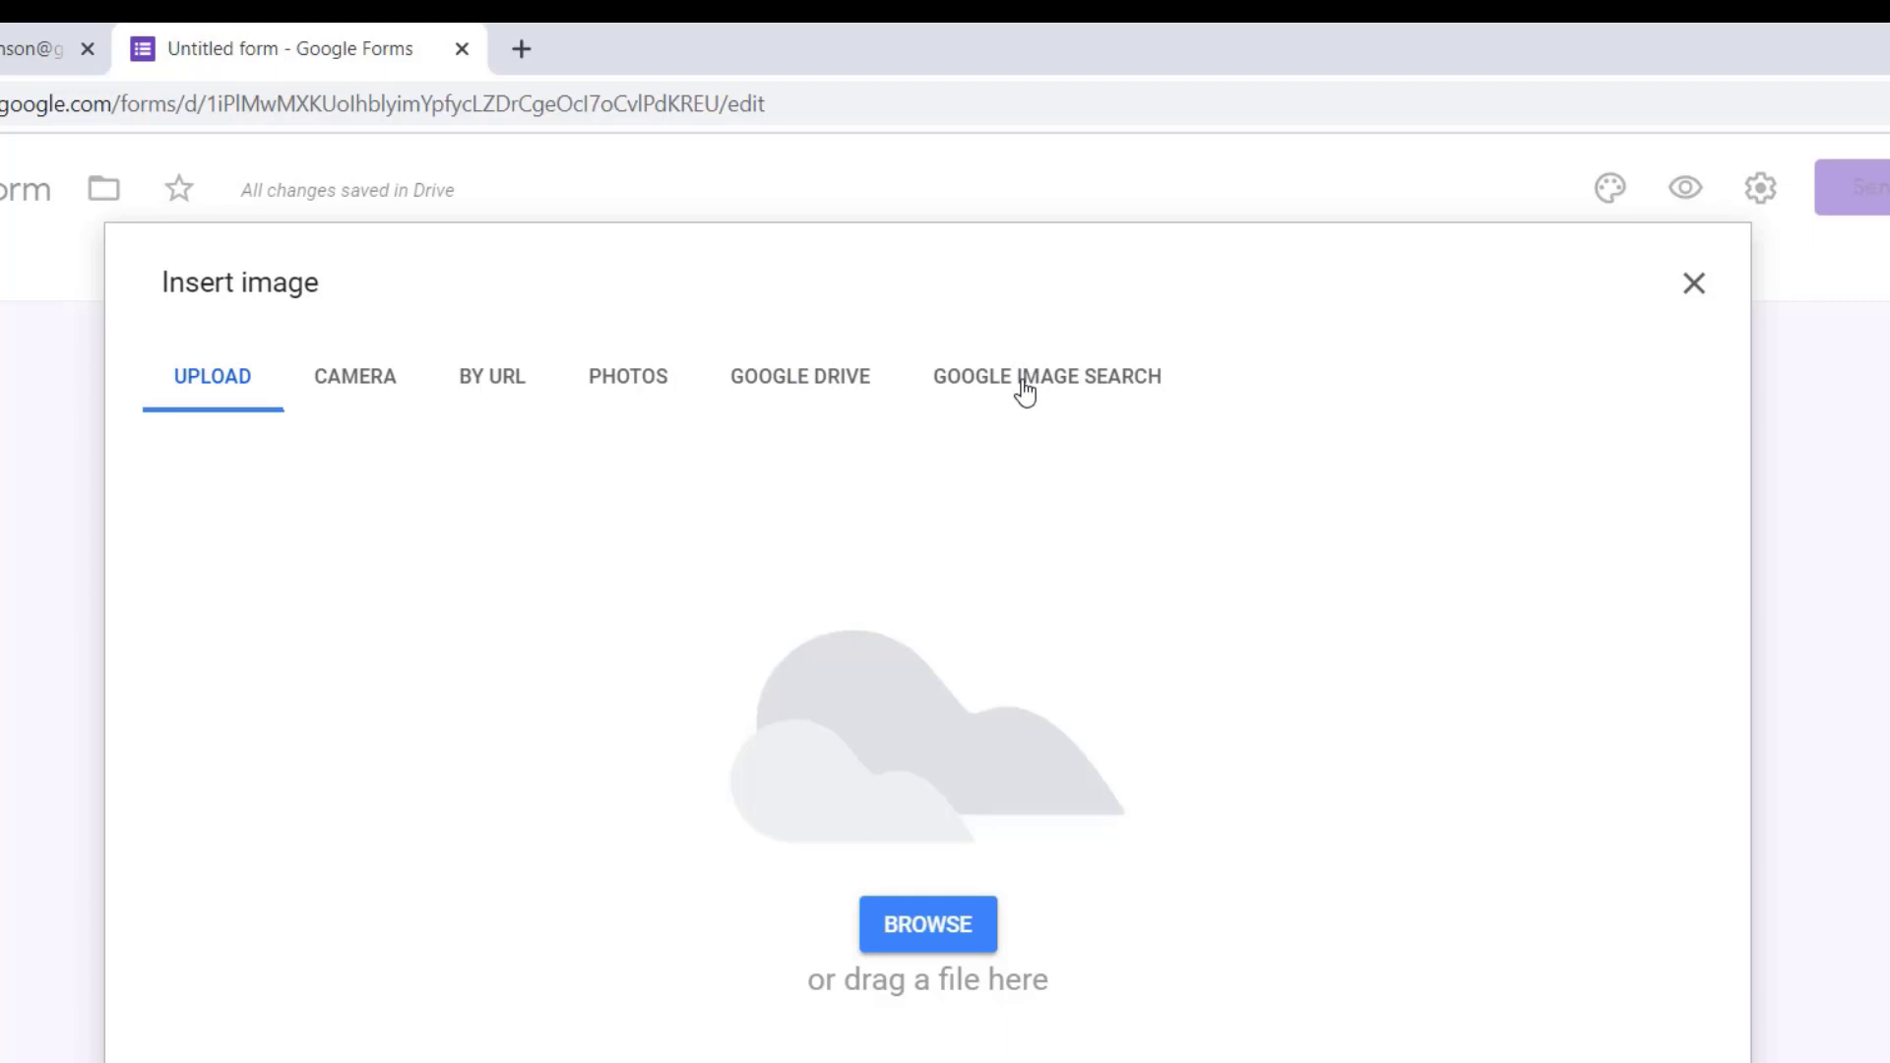
left_click(1694, 284)
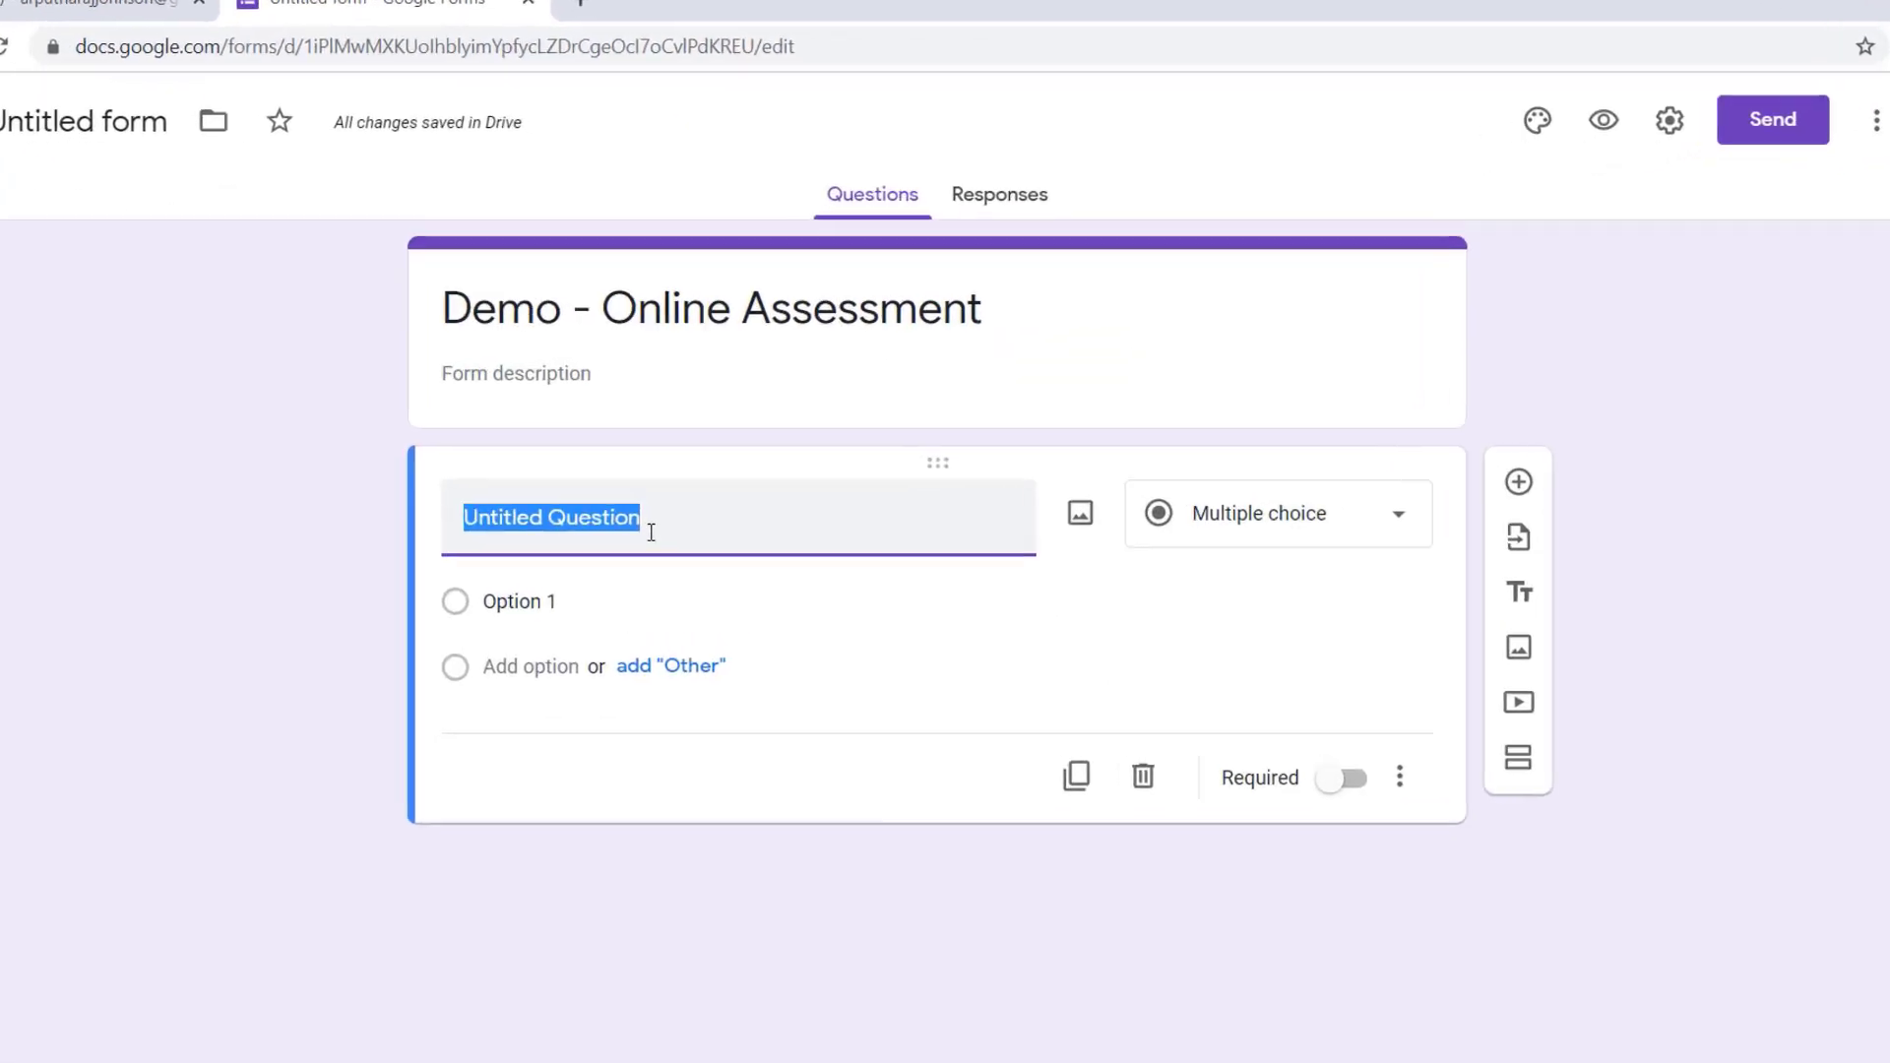
Step: Enter "7,10,8,11,9,12..... What number should come next?" as the first question
type("7,10,8,11,")
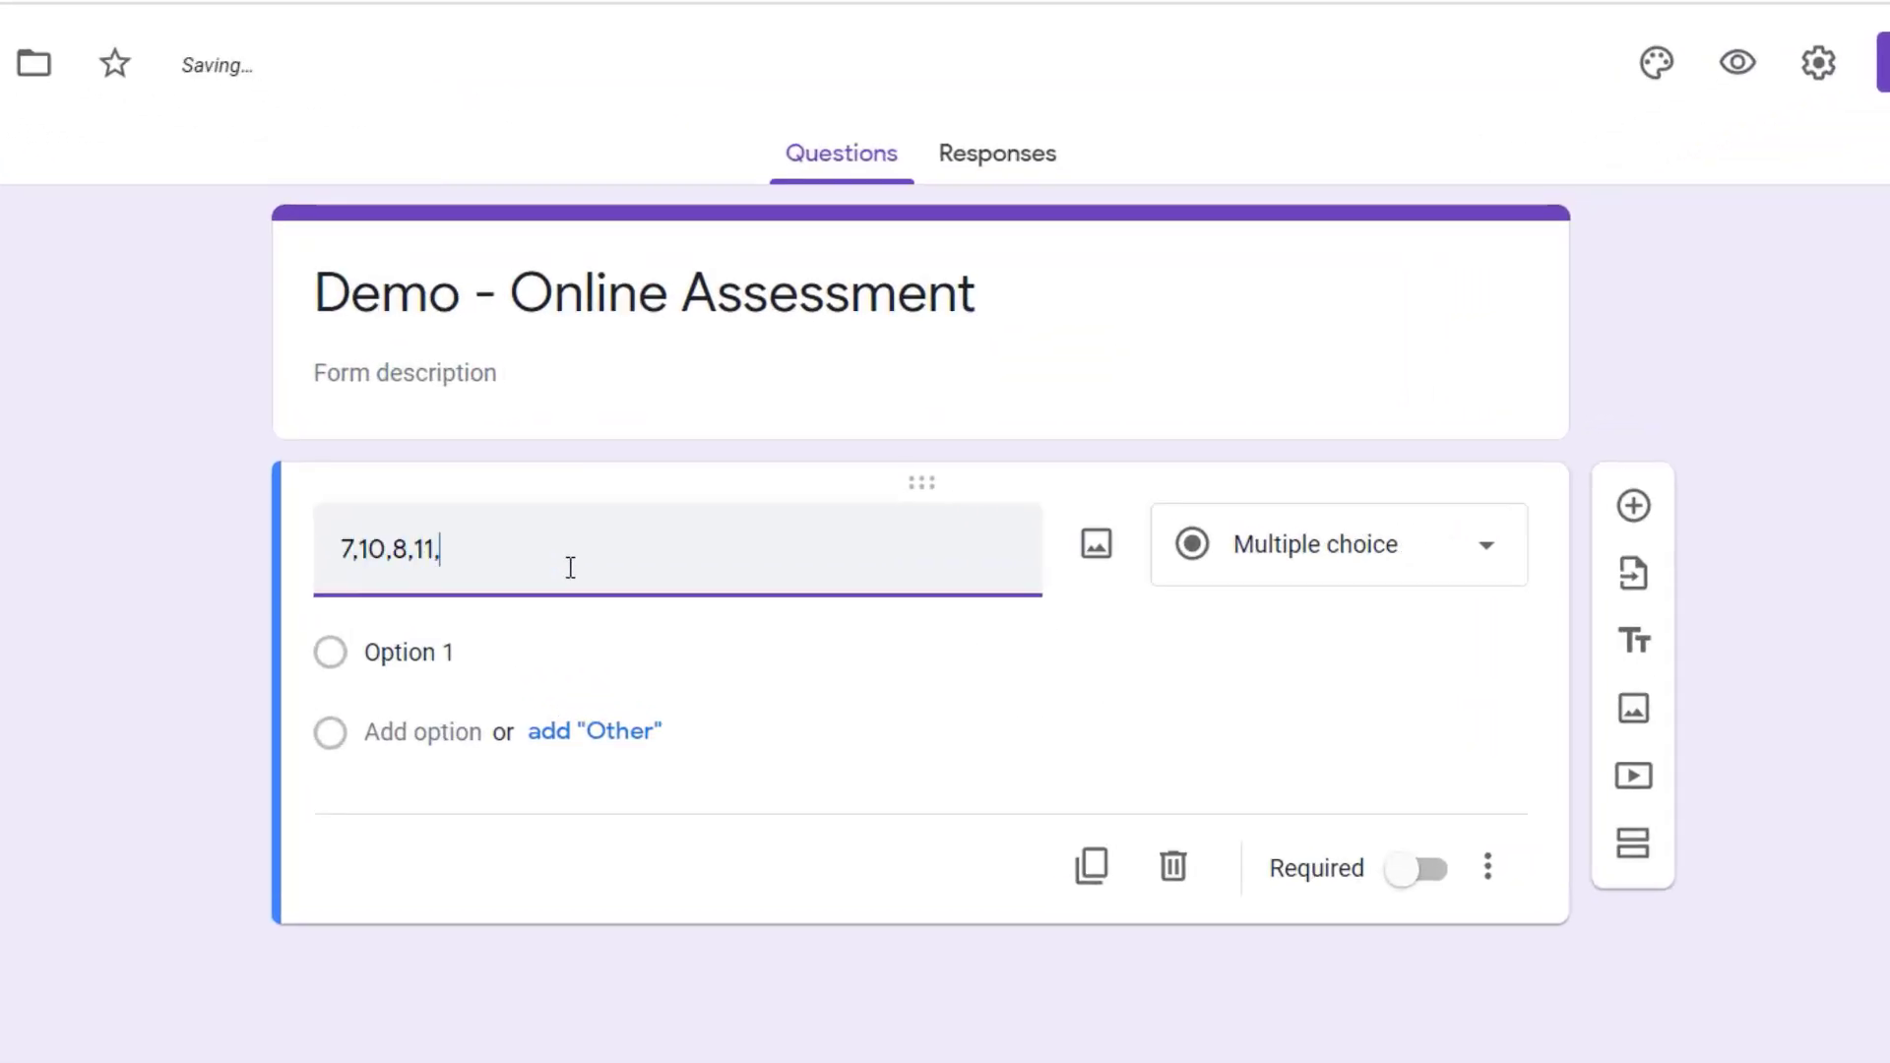
type("9,12.....")
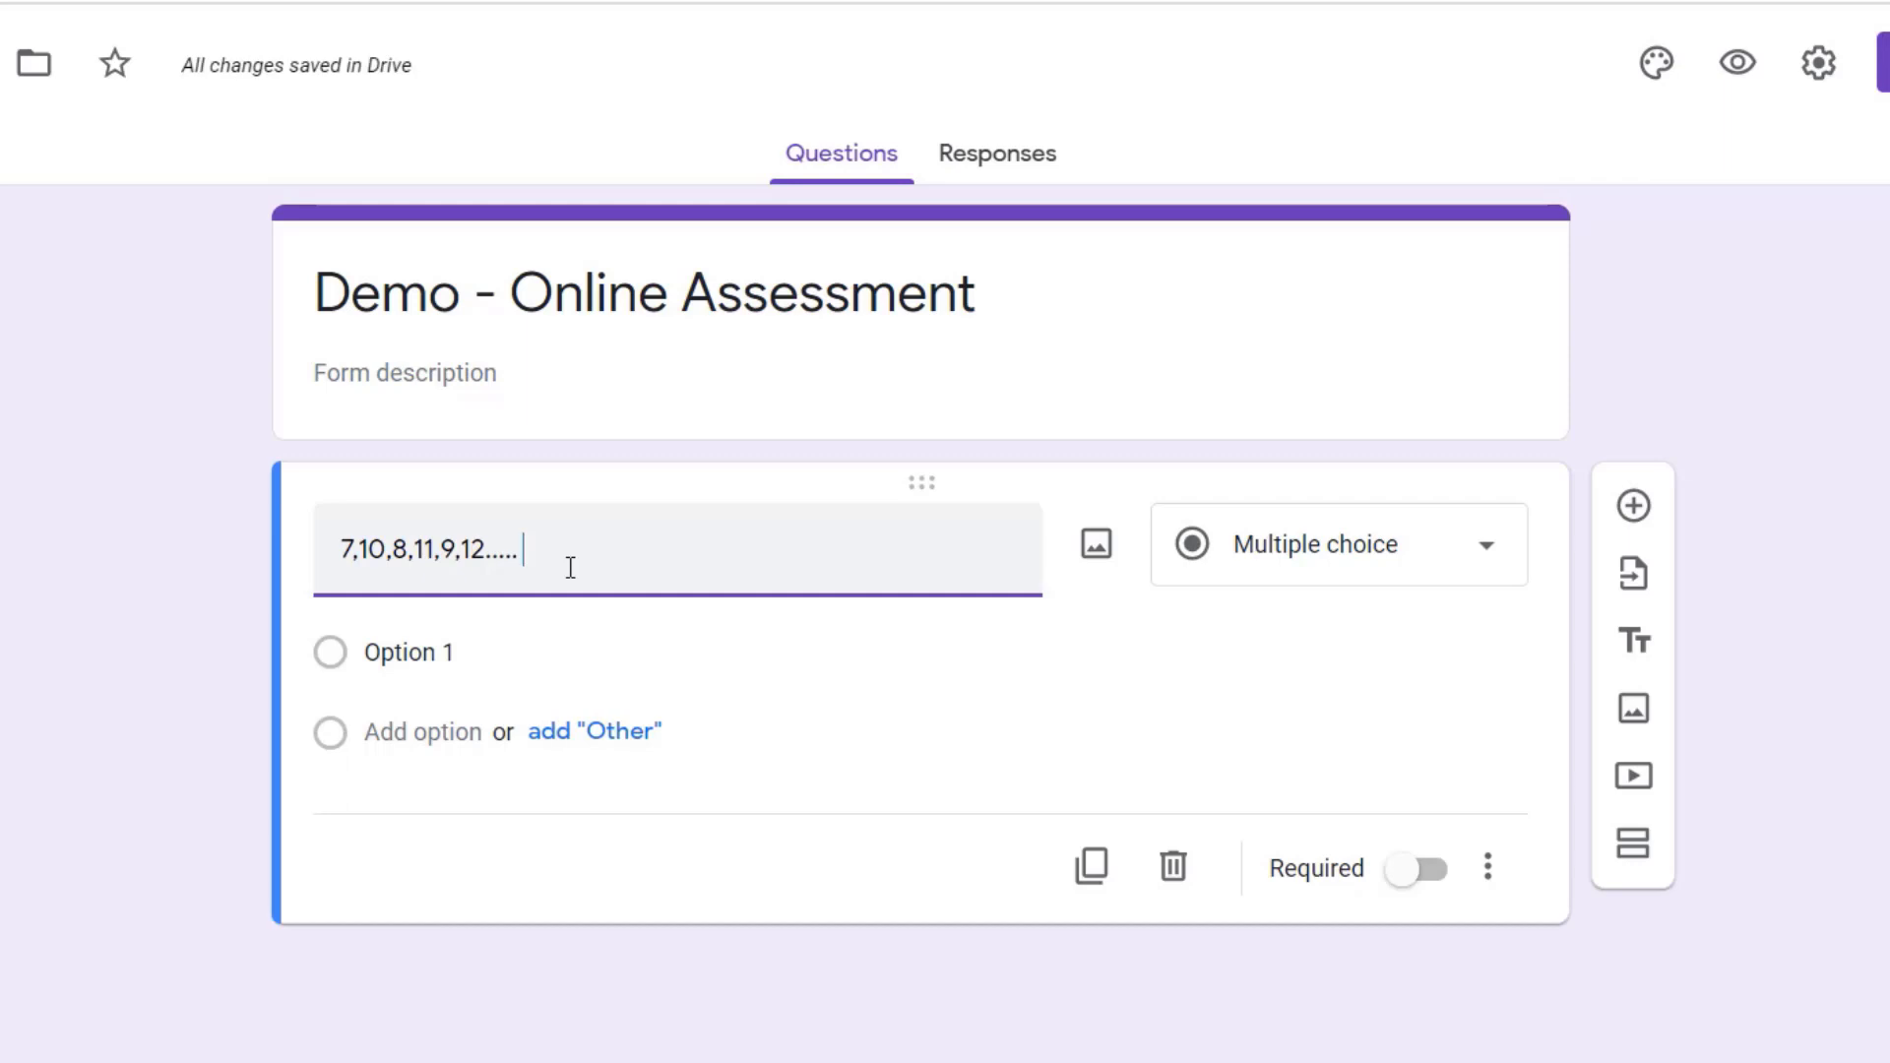
type(" What number should come ne")
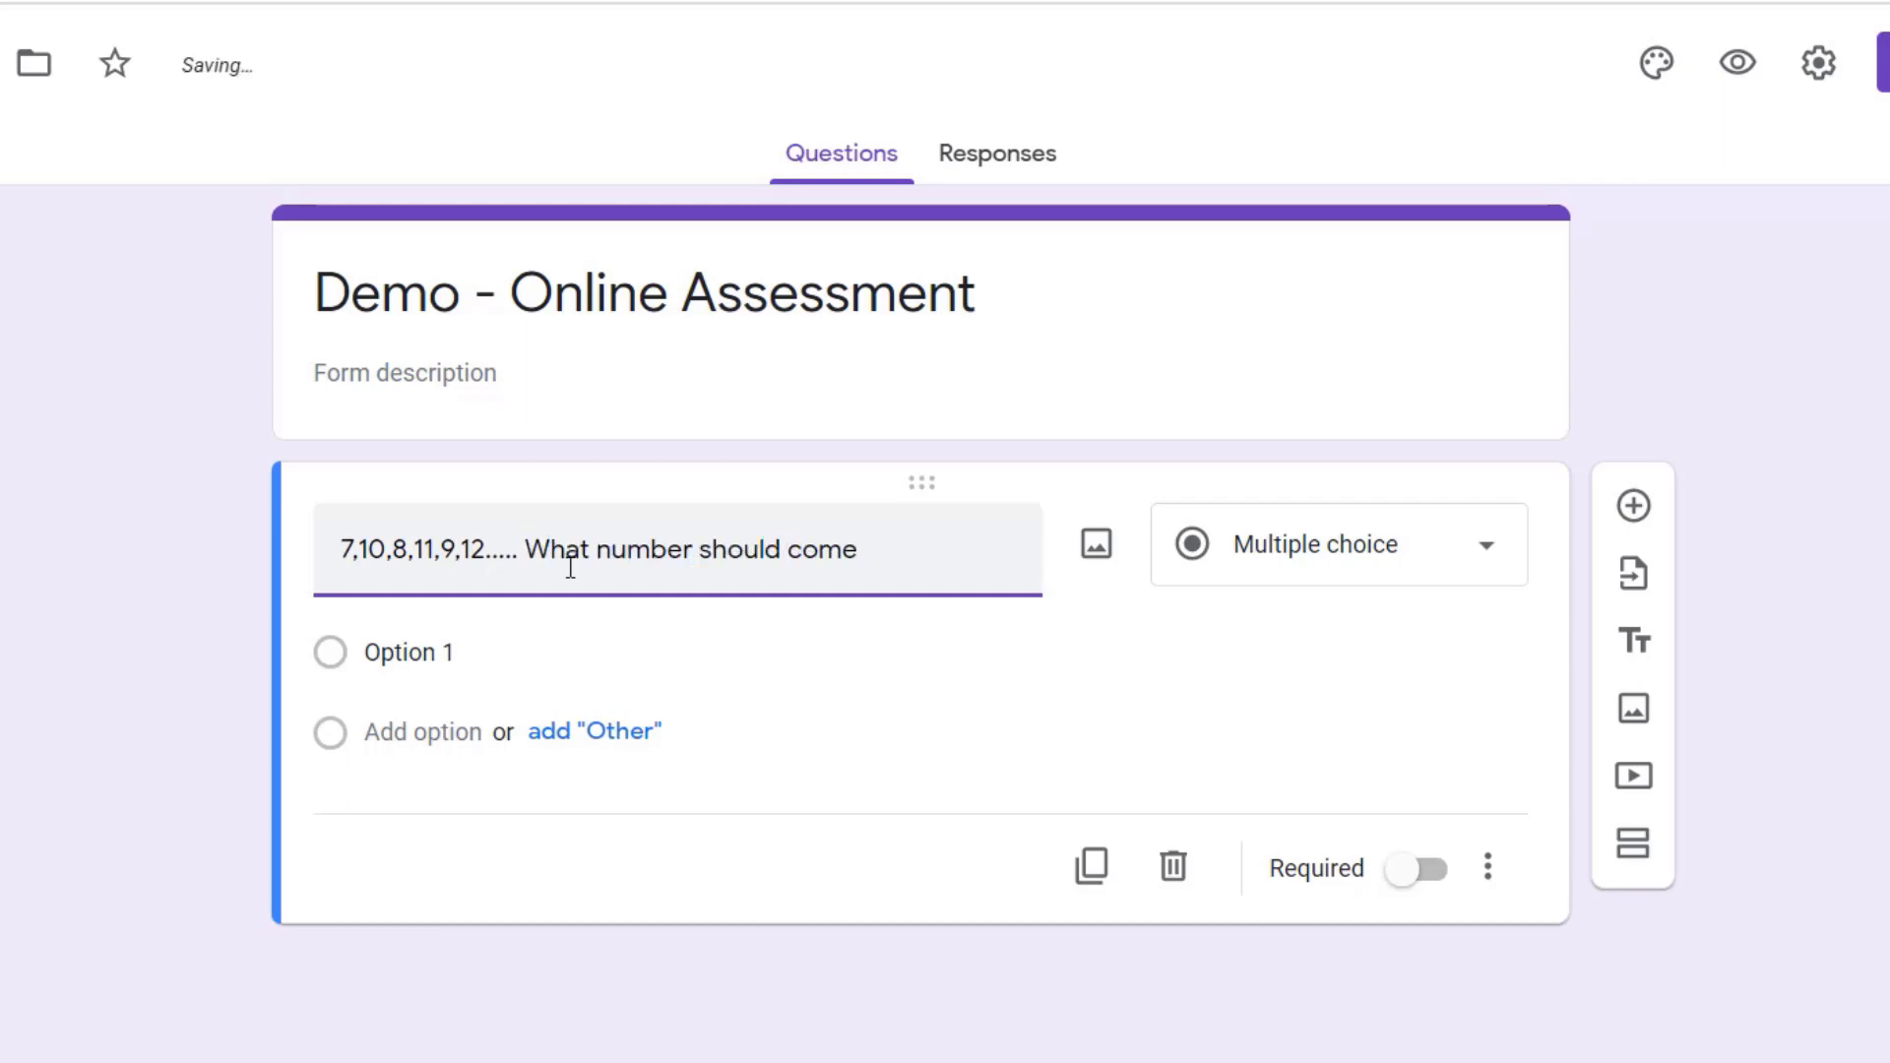
type("xt?")
Step: Give the first multiple-choice question the answer options 7, 10, 12 and 13
left_click(481, 653)
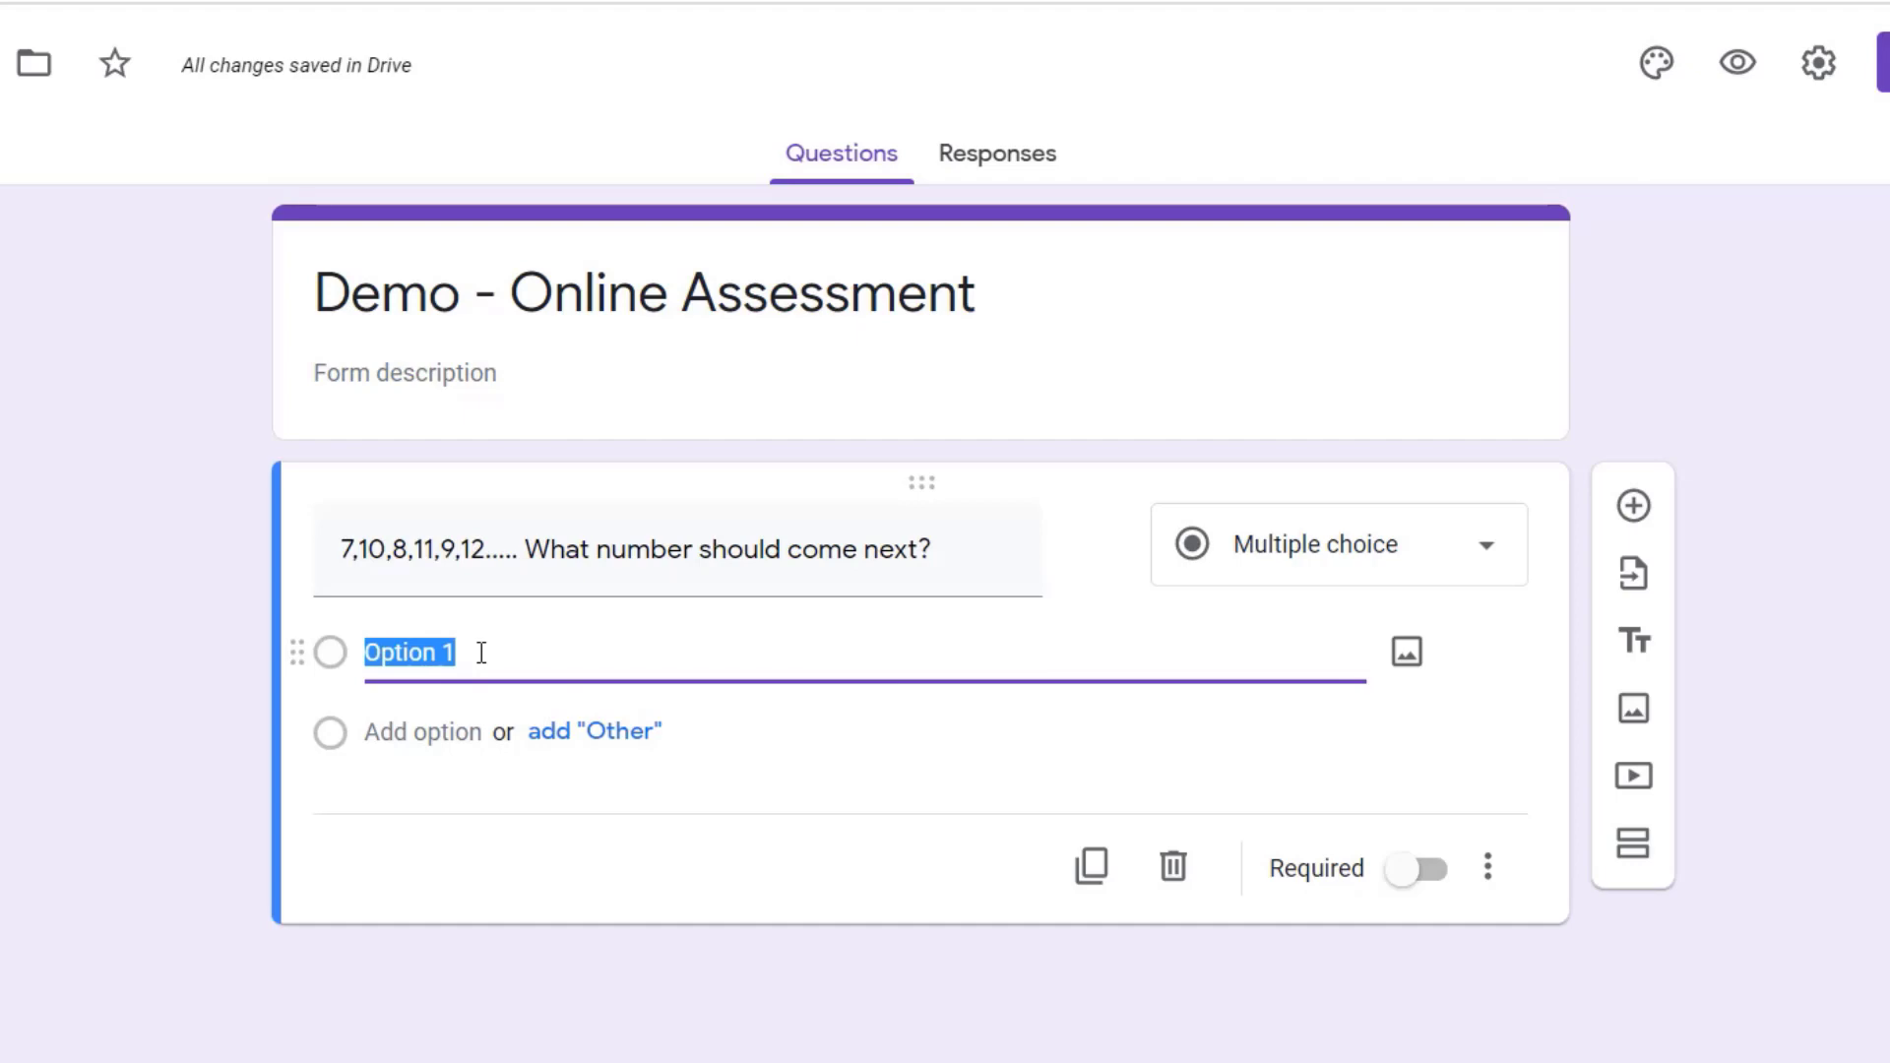
type("7")
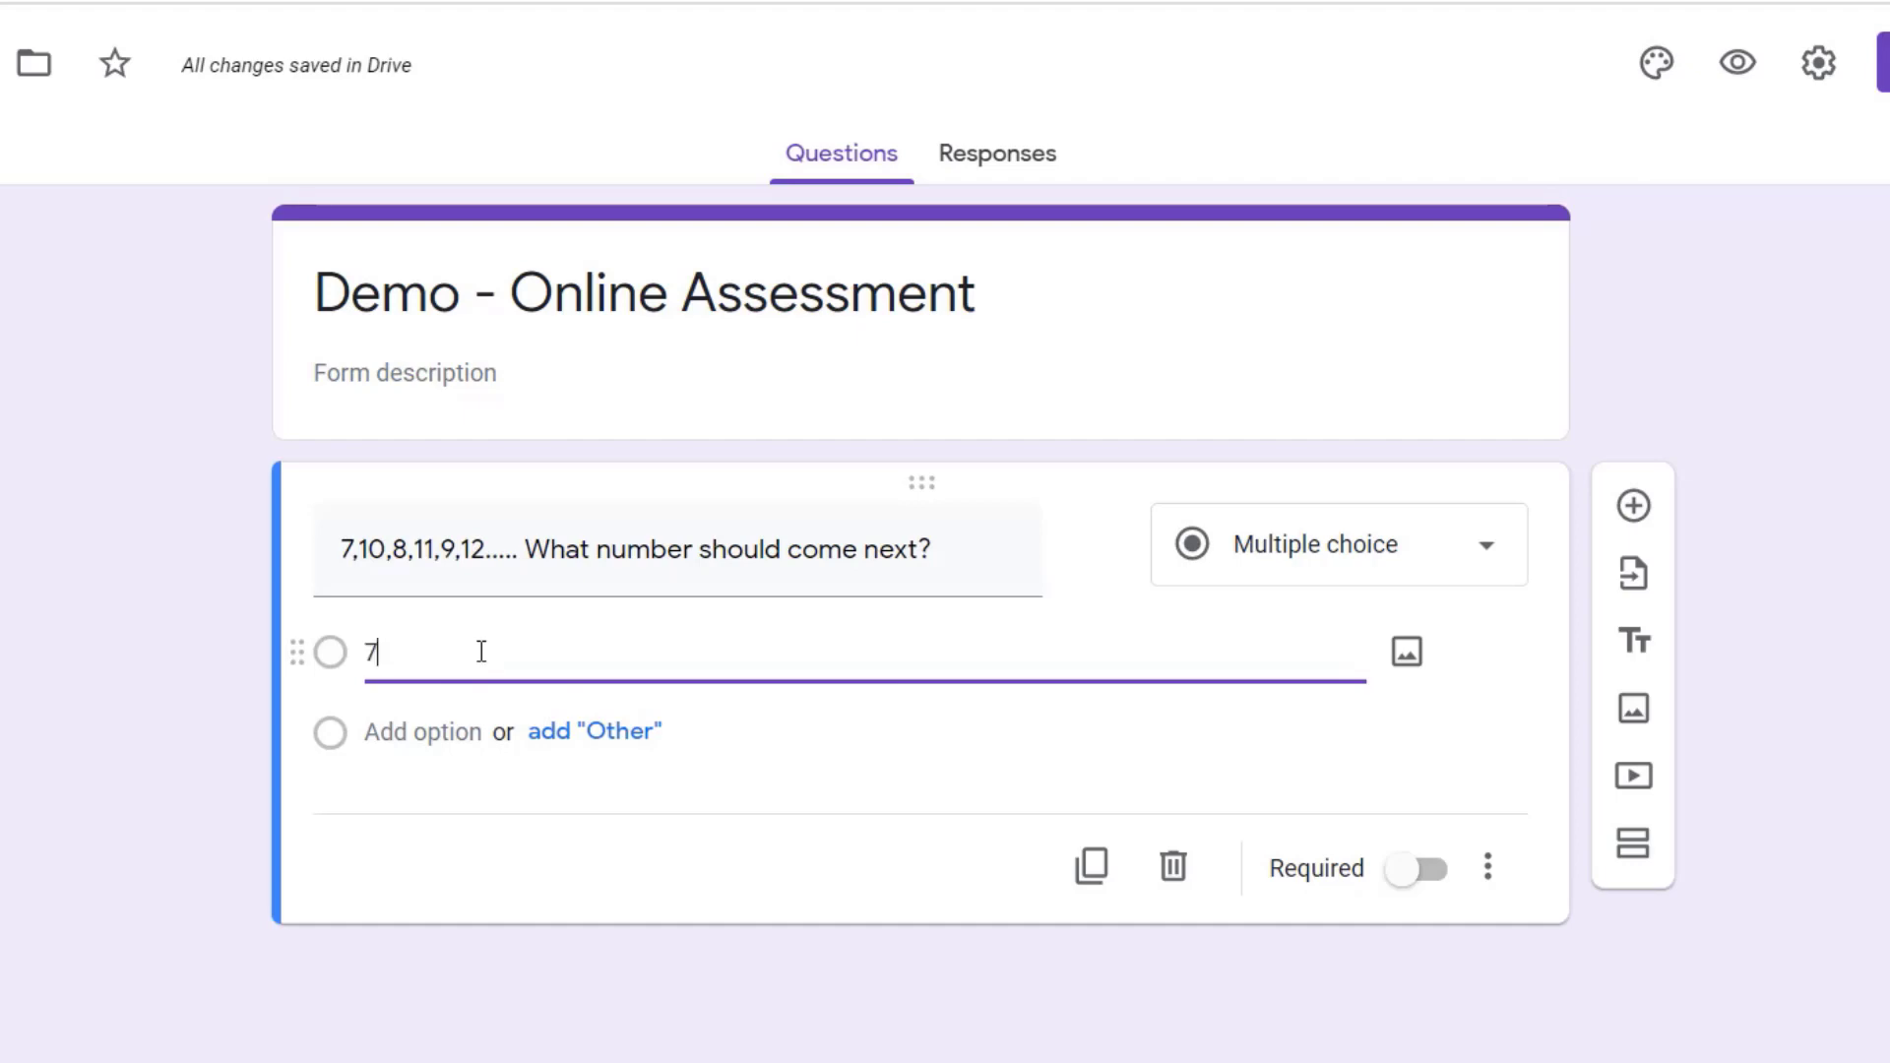
left_click(405, 763)
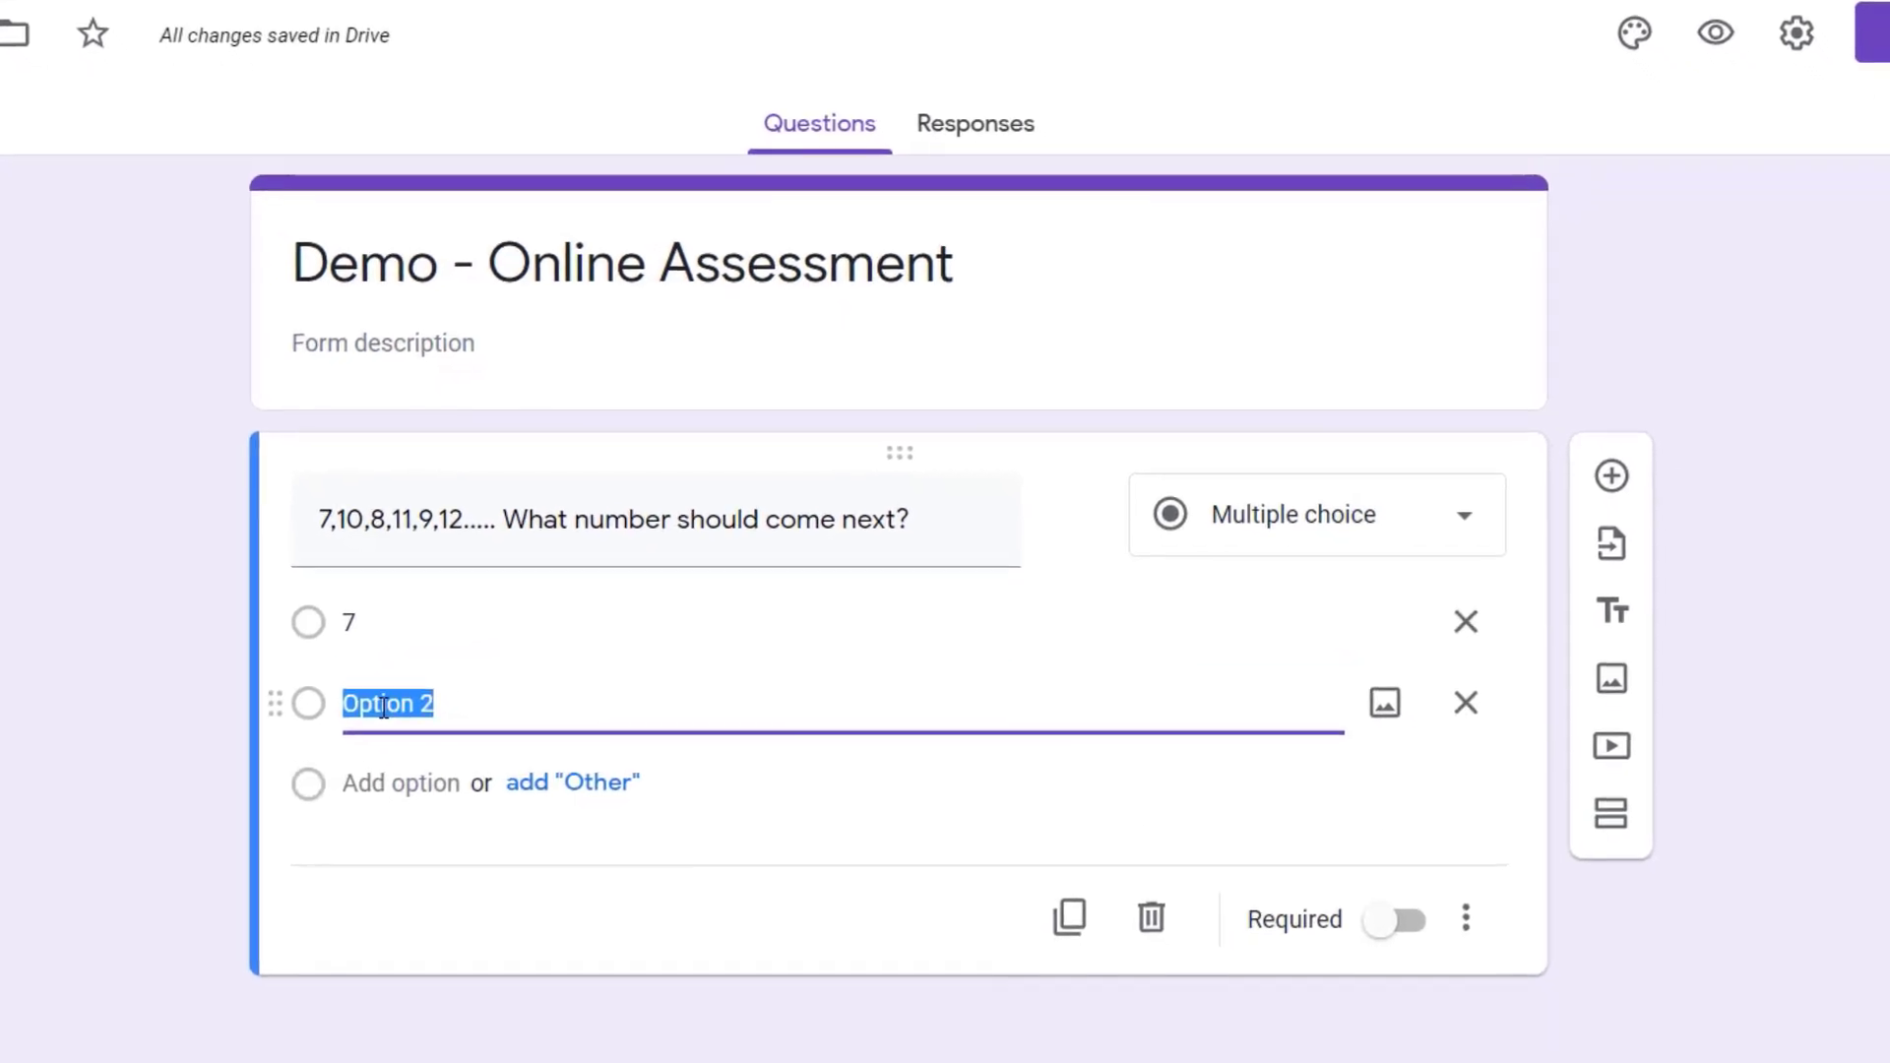
type("10")
left_click(398, 809)
type("12")
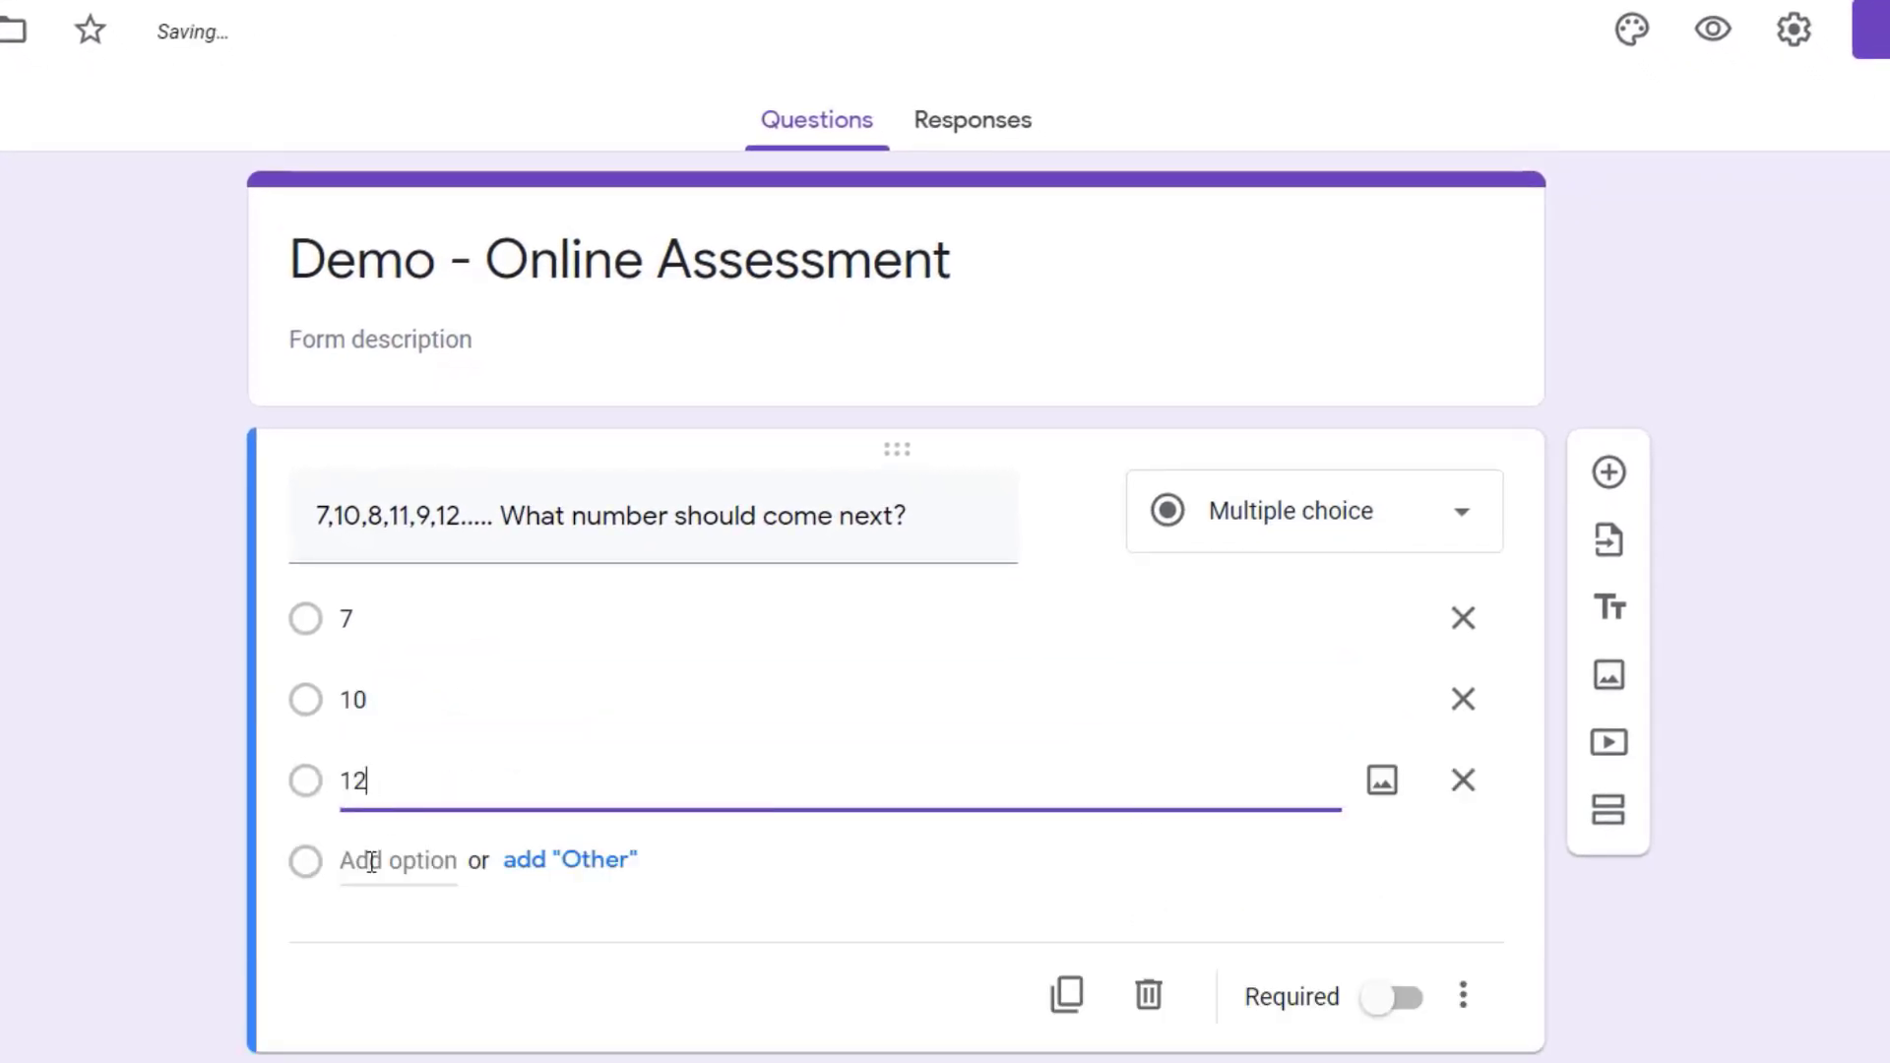
left_click(371, 860)
type("13")
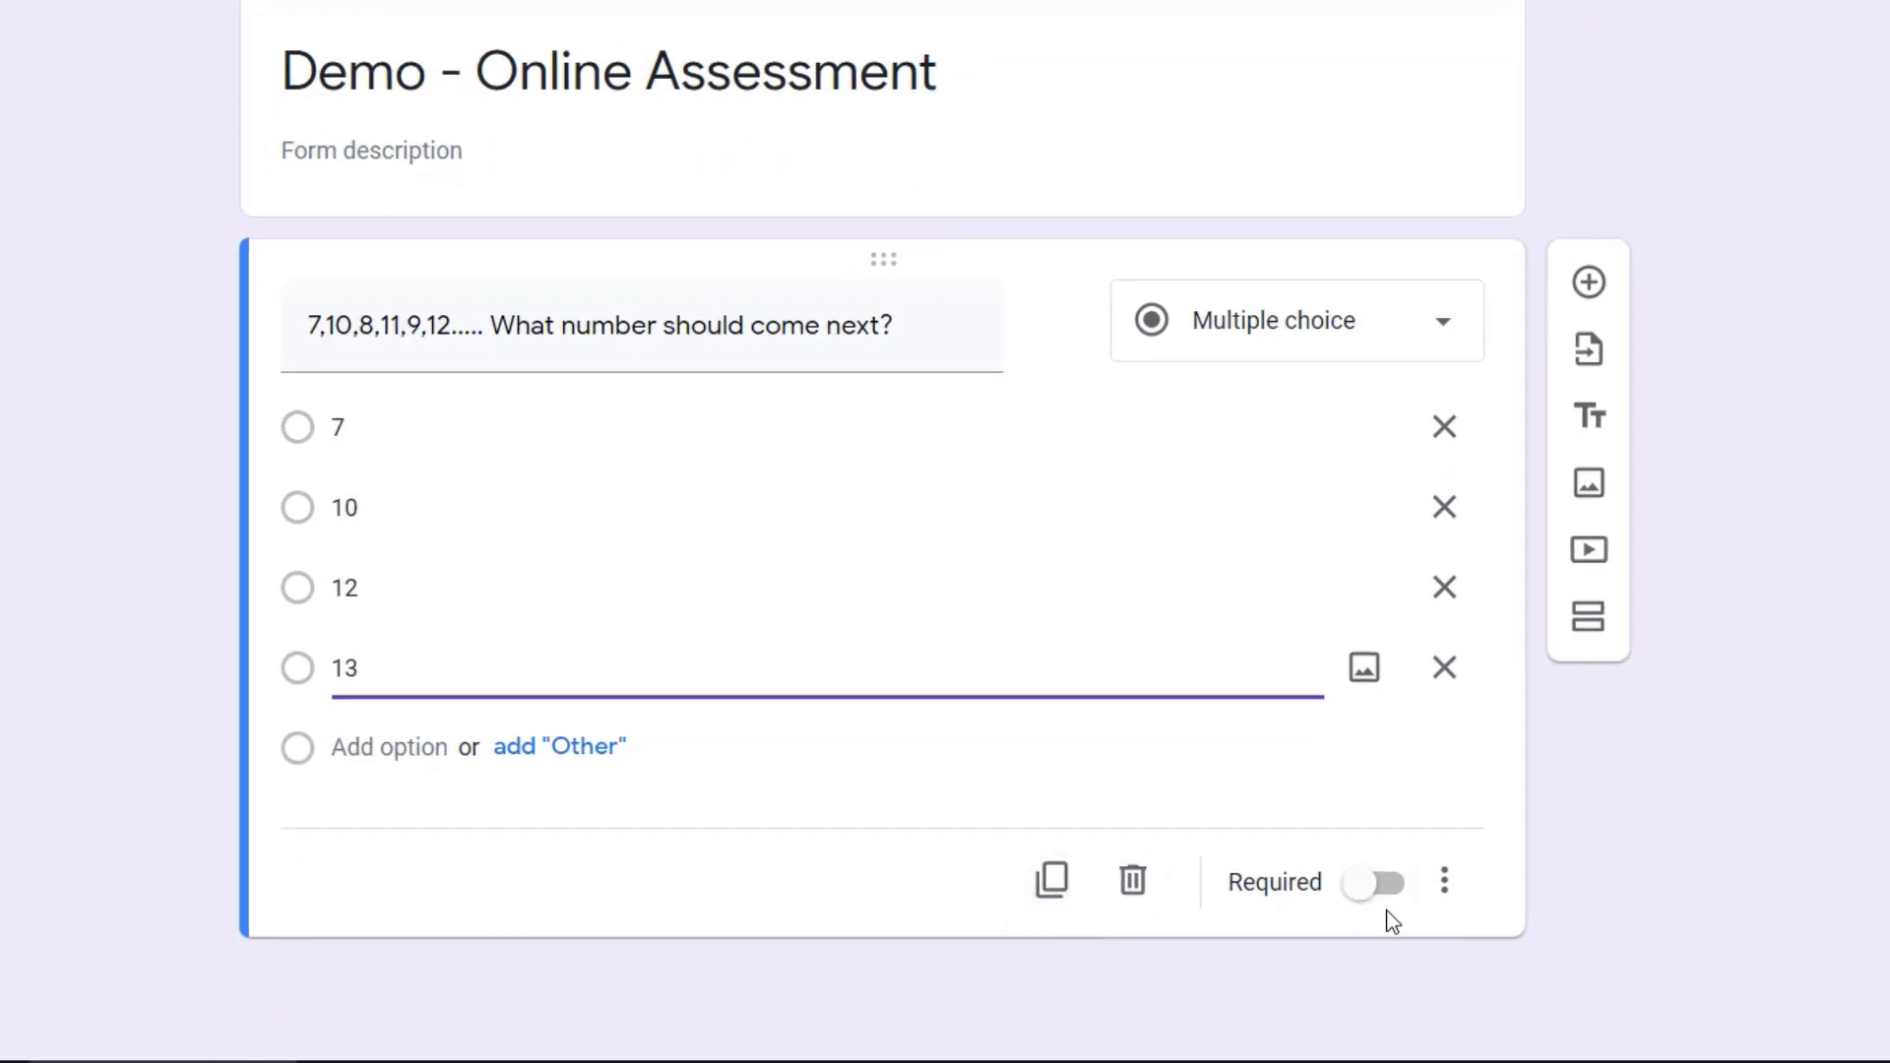
Step: Add a second question reading "Number 20 is divisible by __________. Choose all that apply."
left_click(1568, 285)
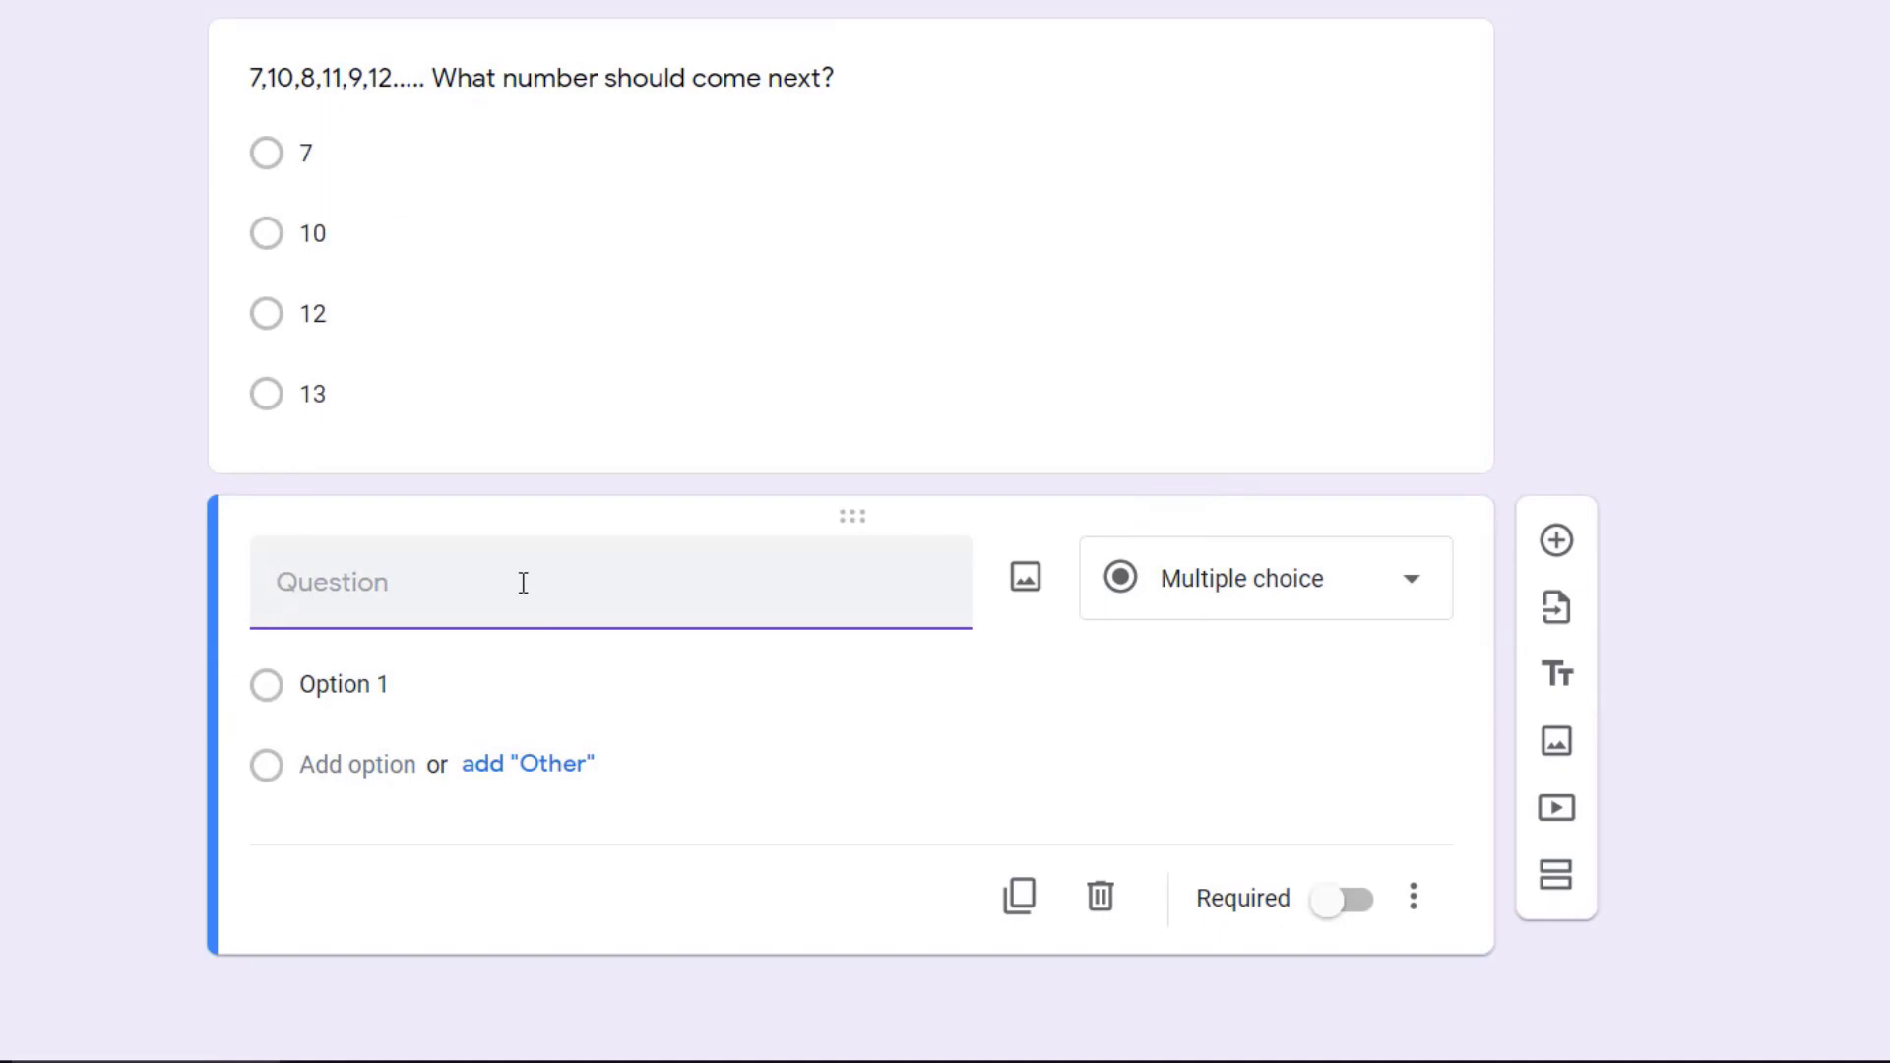
type("Number 20 is d")
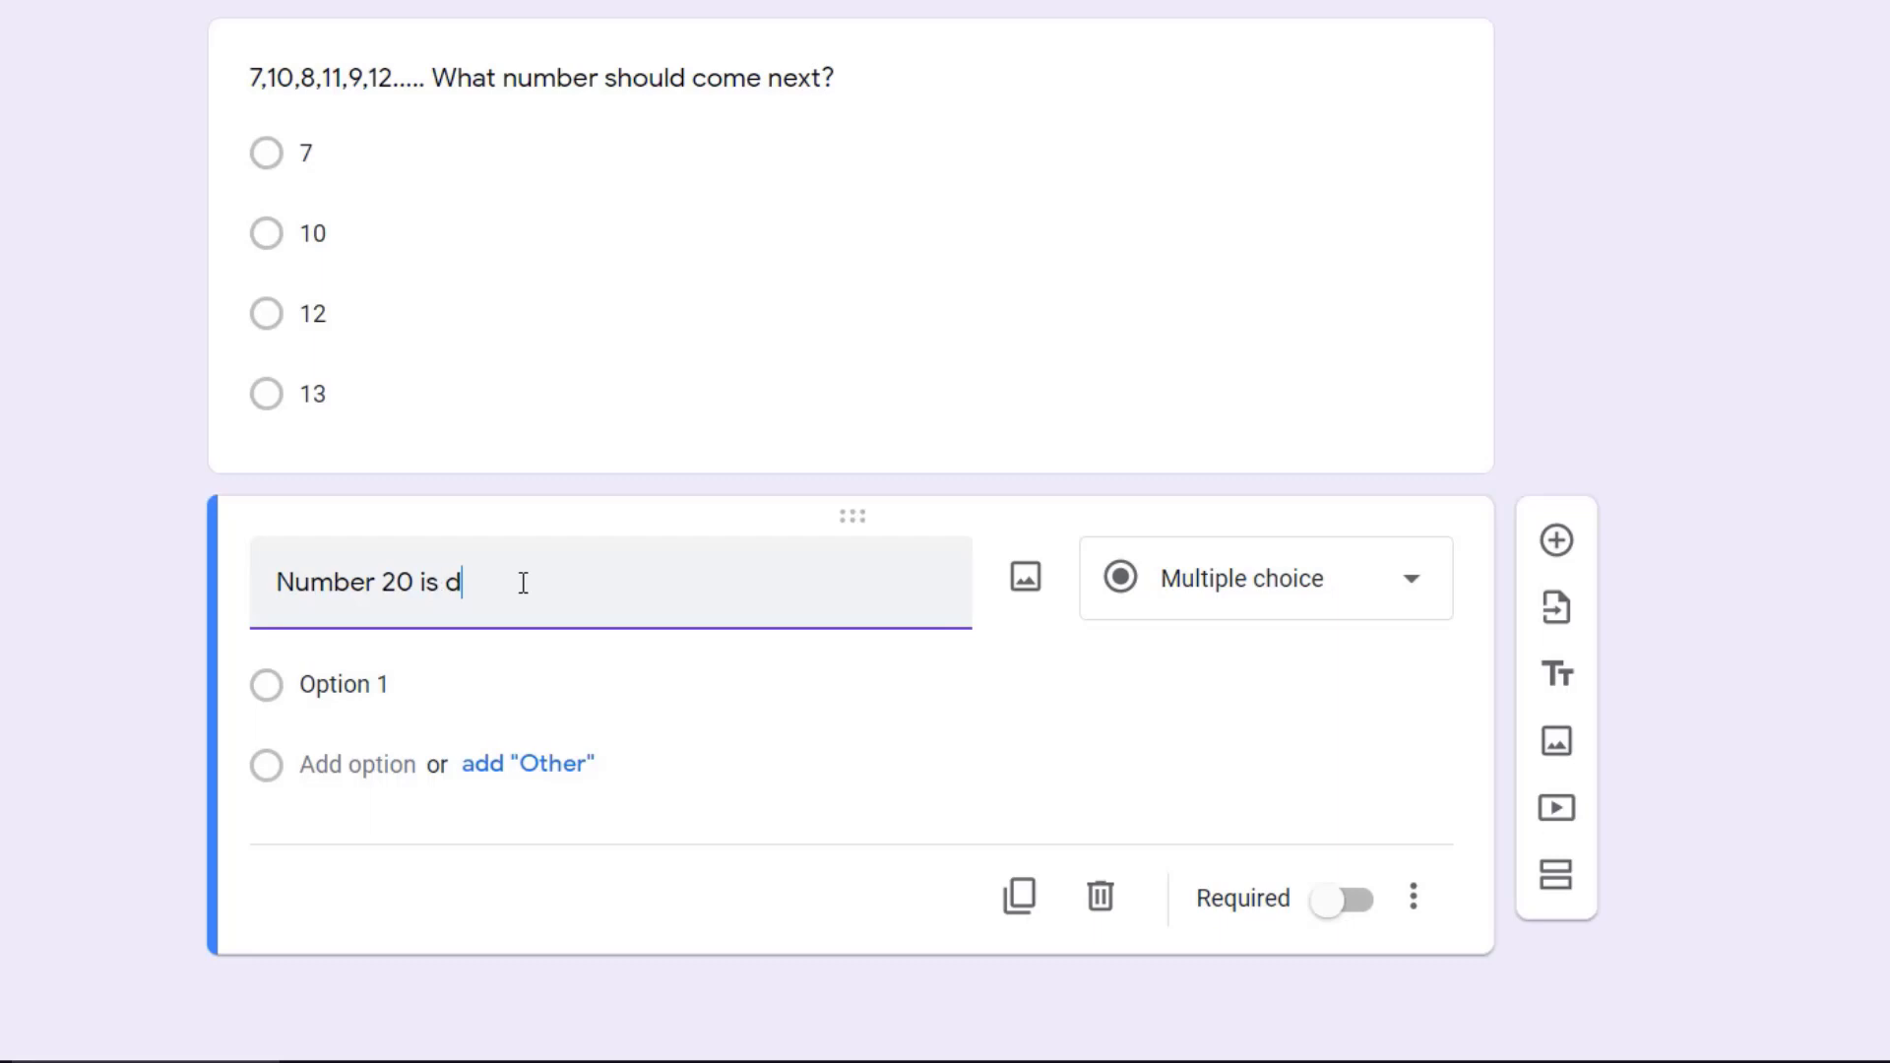
type("ic")
type("is")
type("ible by ")
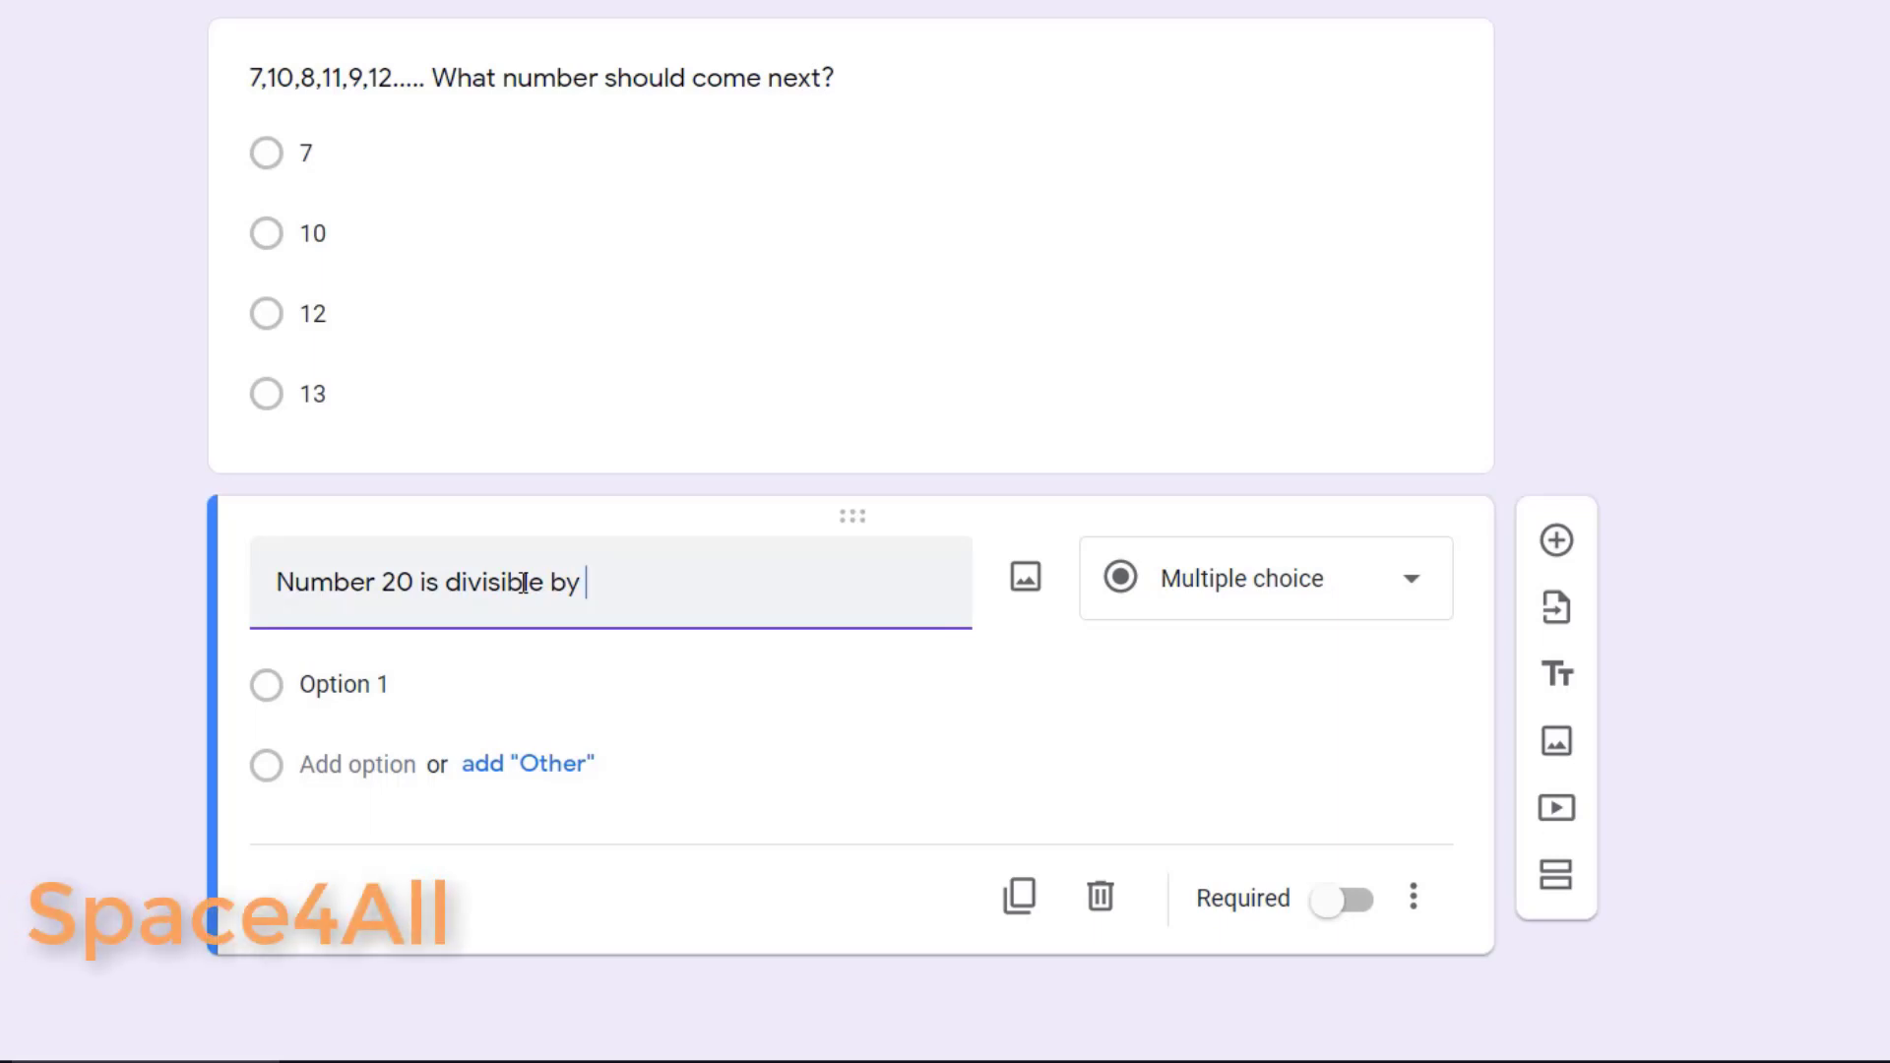
type("__________. Choose al")
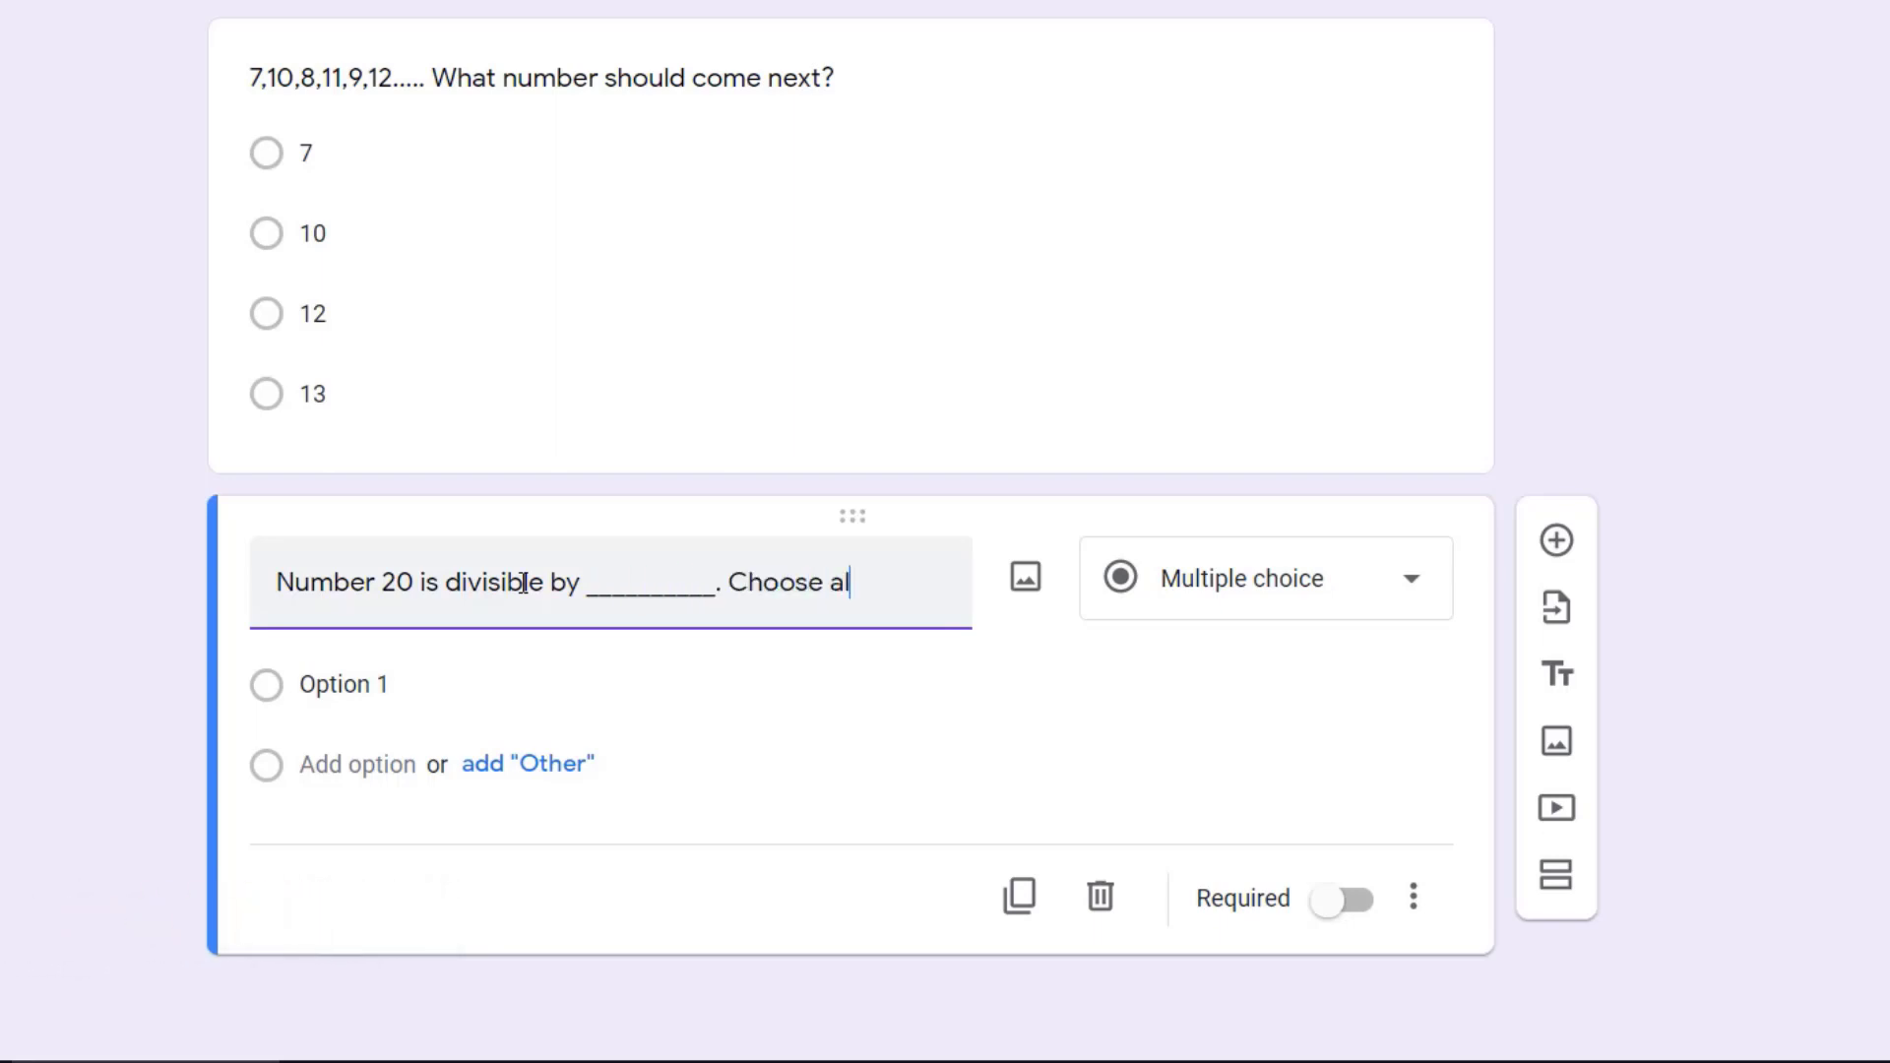
type("l")
type(" that apply.")
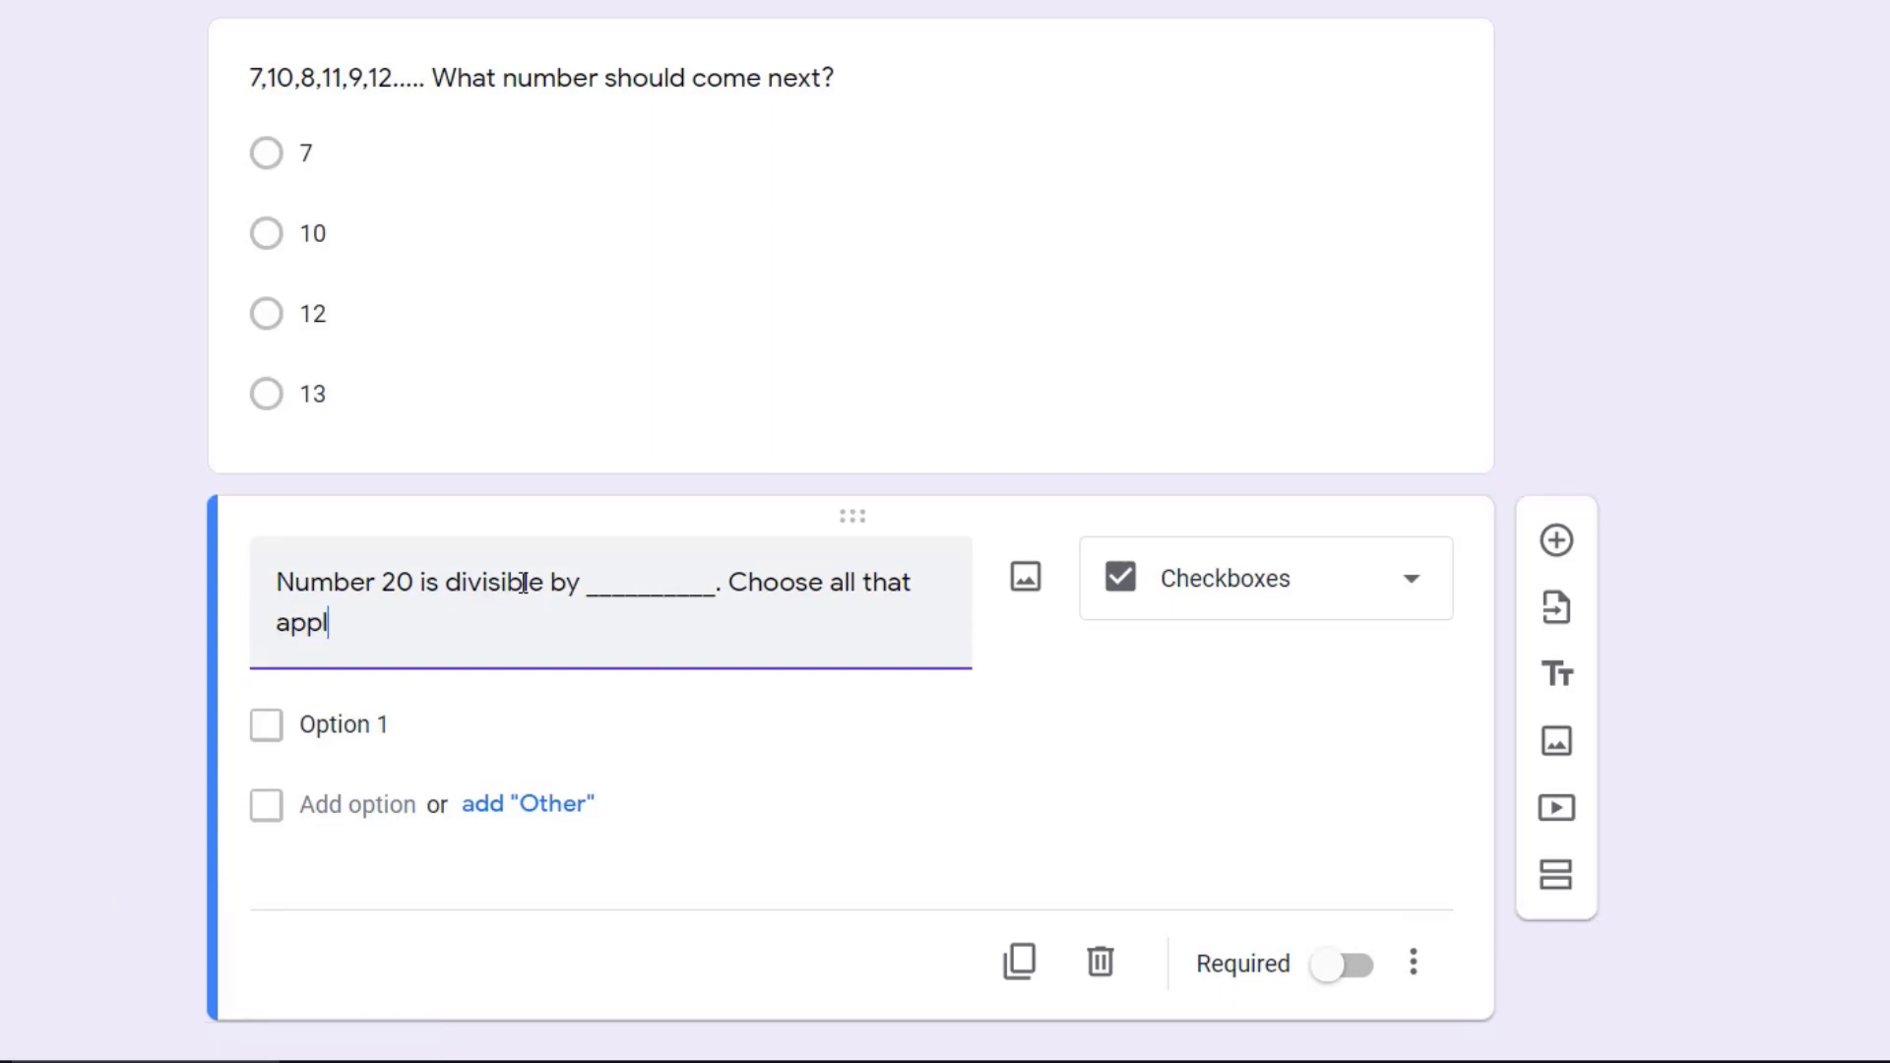
Step: Give the divisibility checkbox question the options 5, 4, 3, 2 and 1
left_click(428, 678)
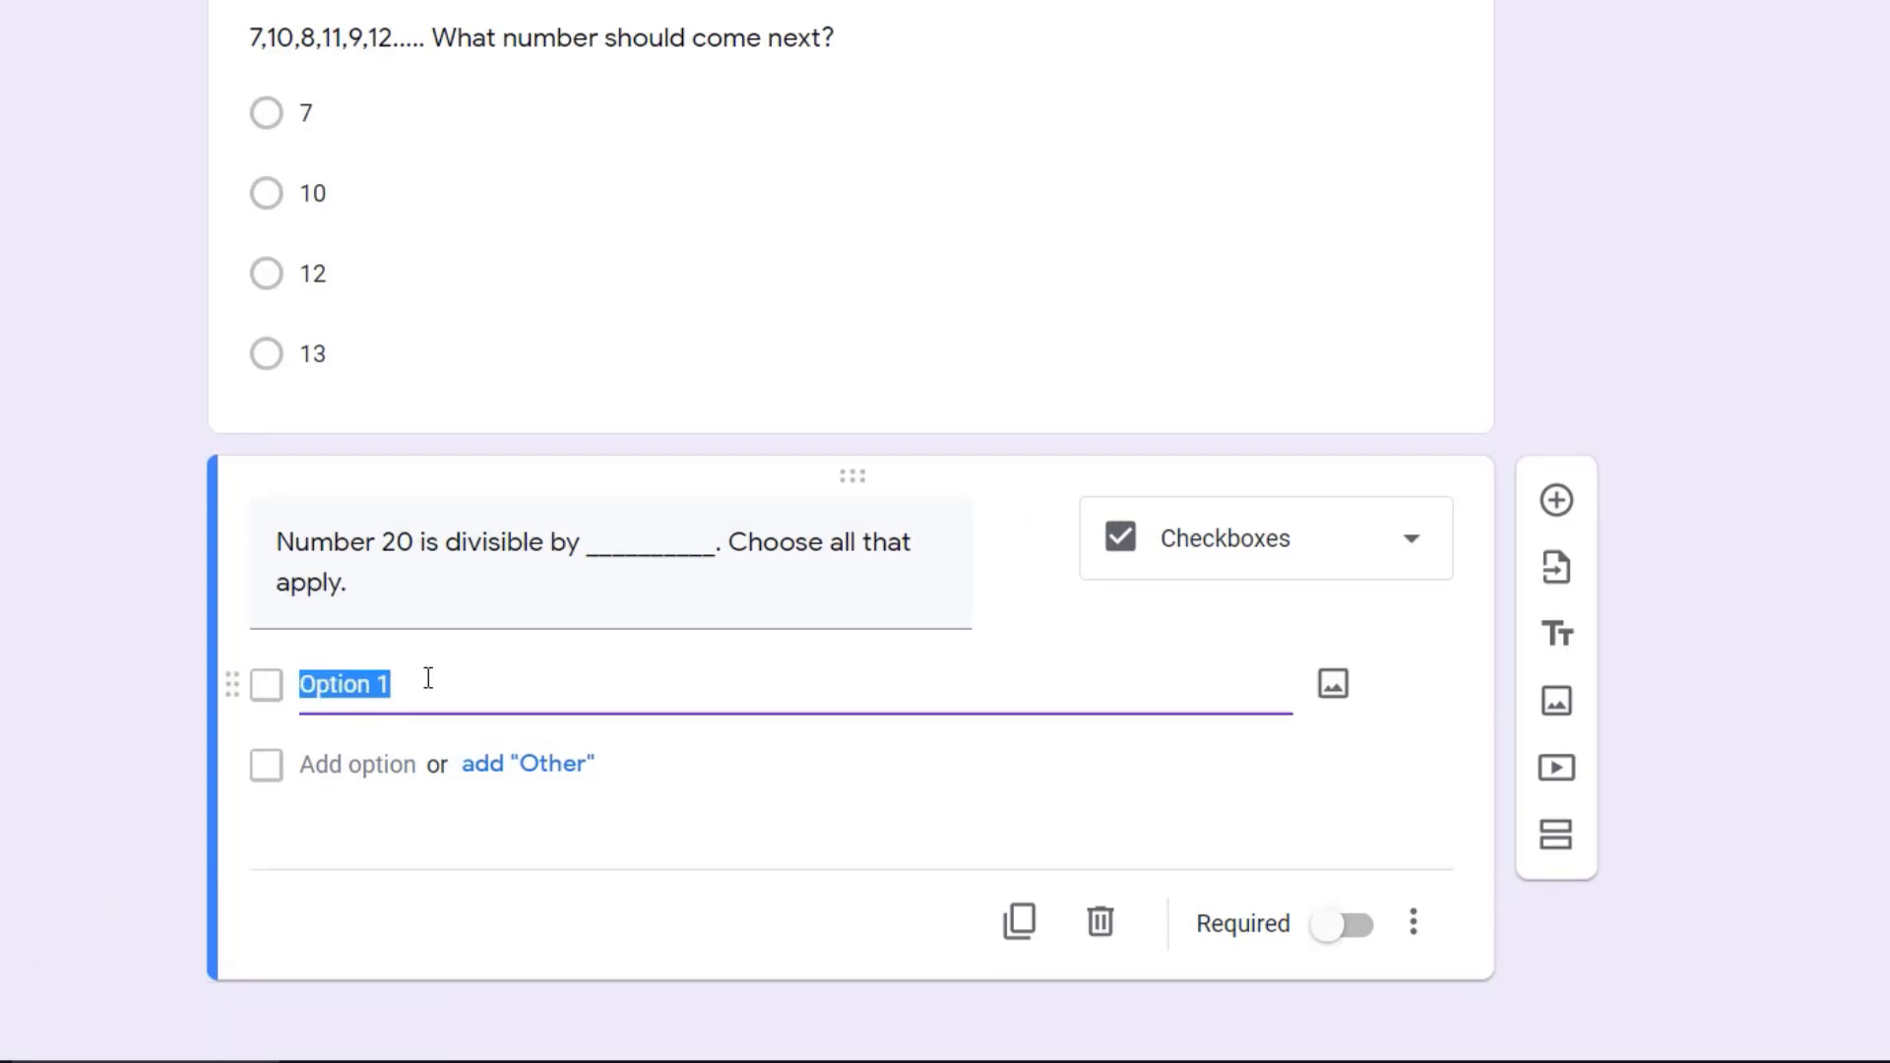
type("5")
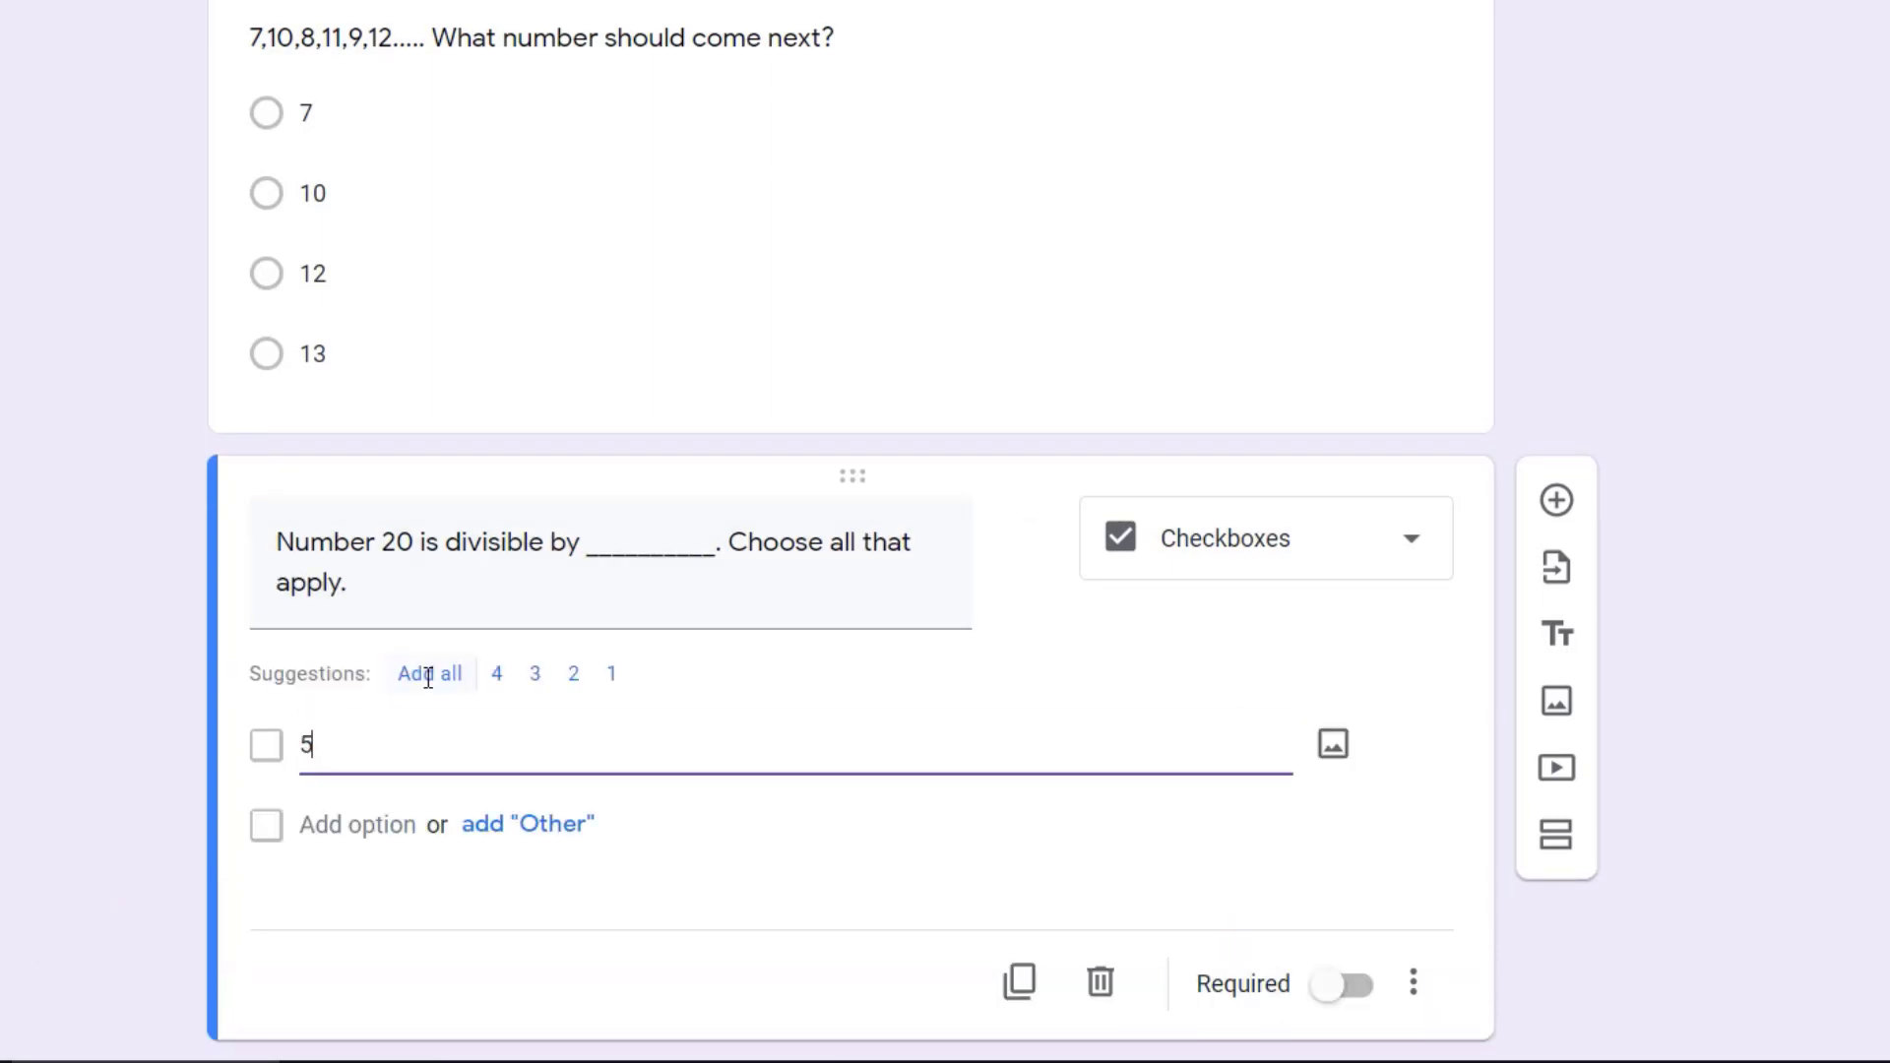
left_click(366, 827)
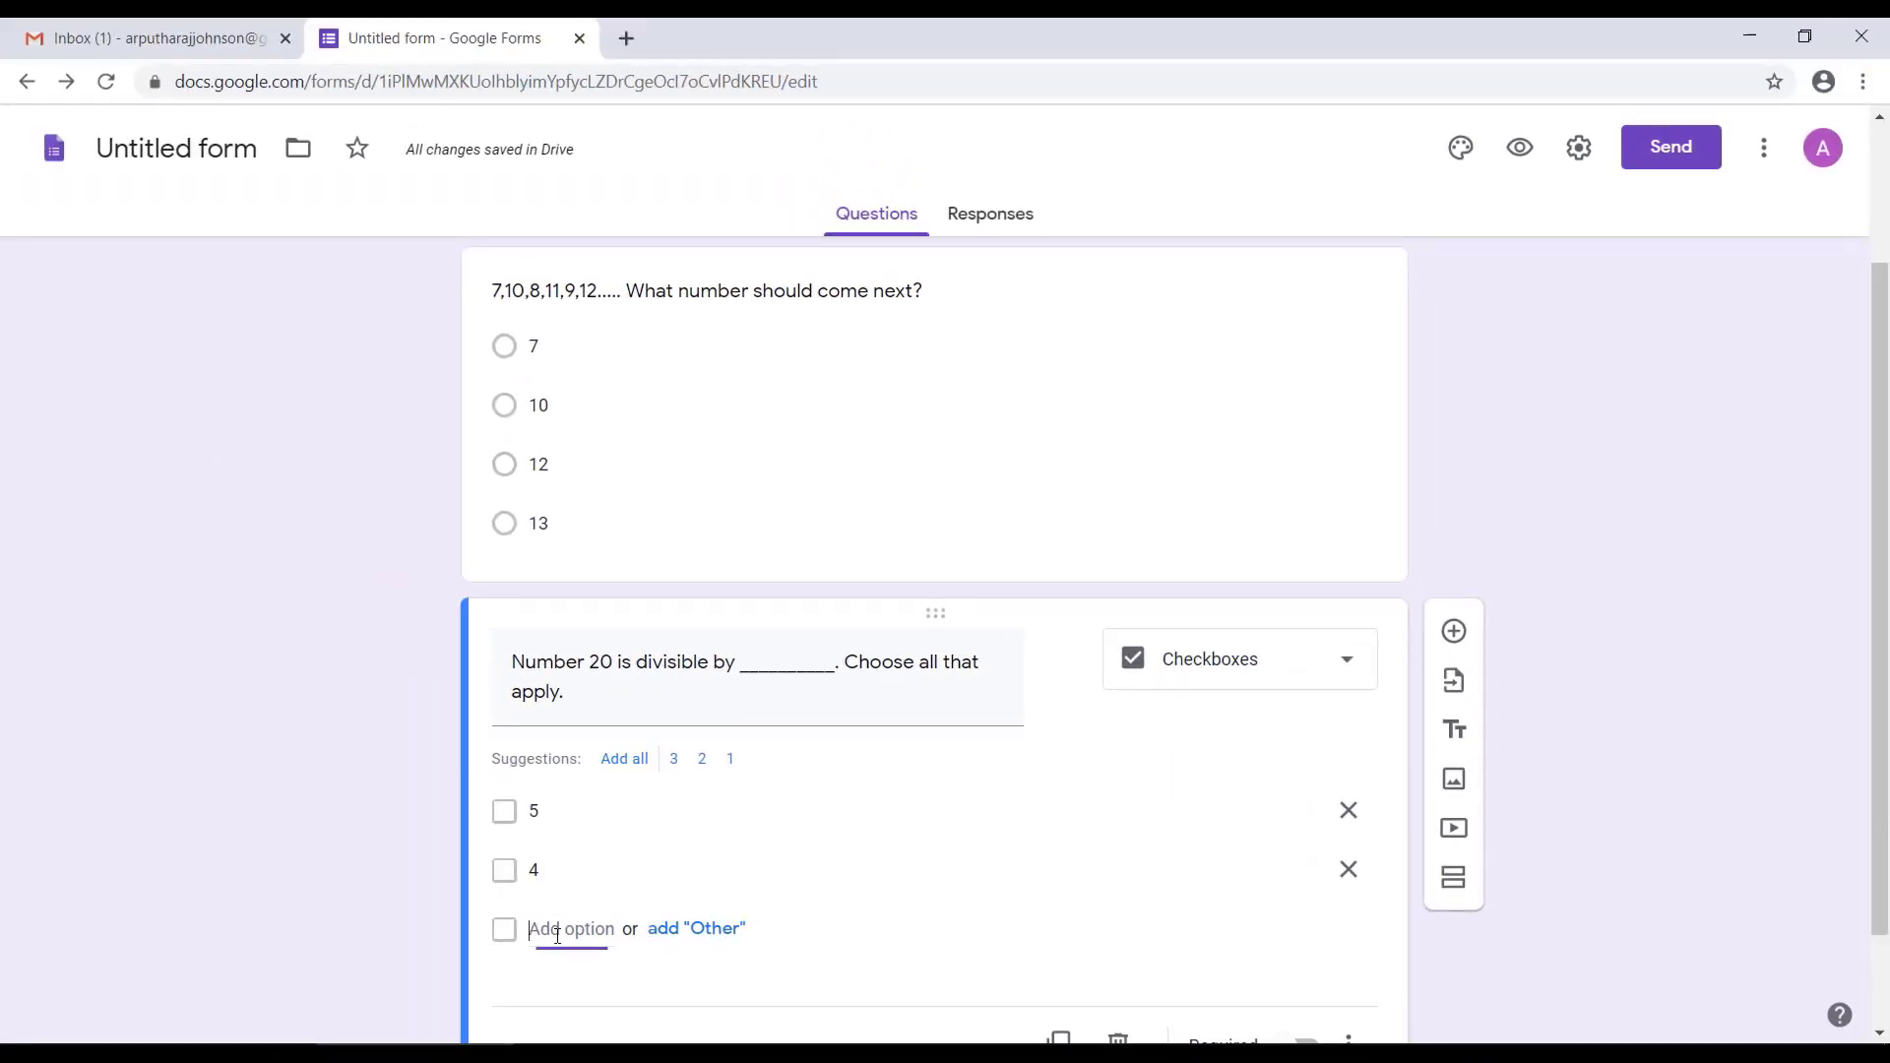
left_click(557, 929)
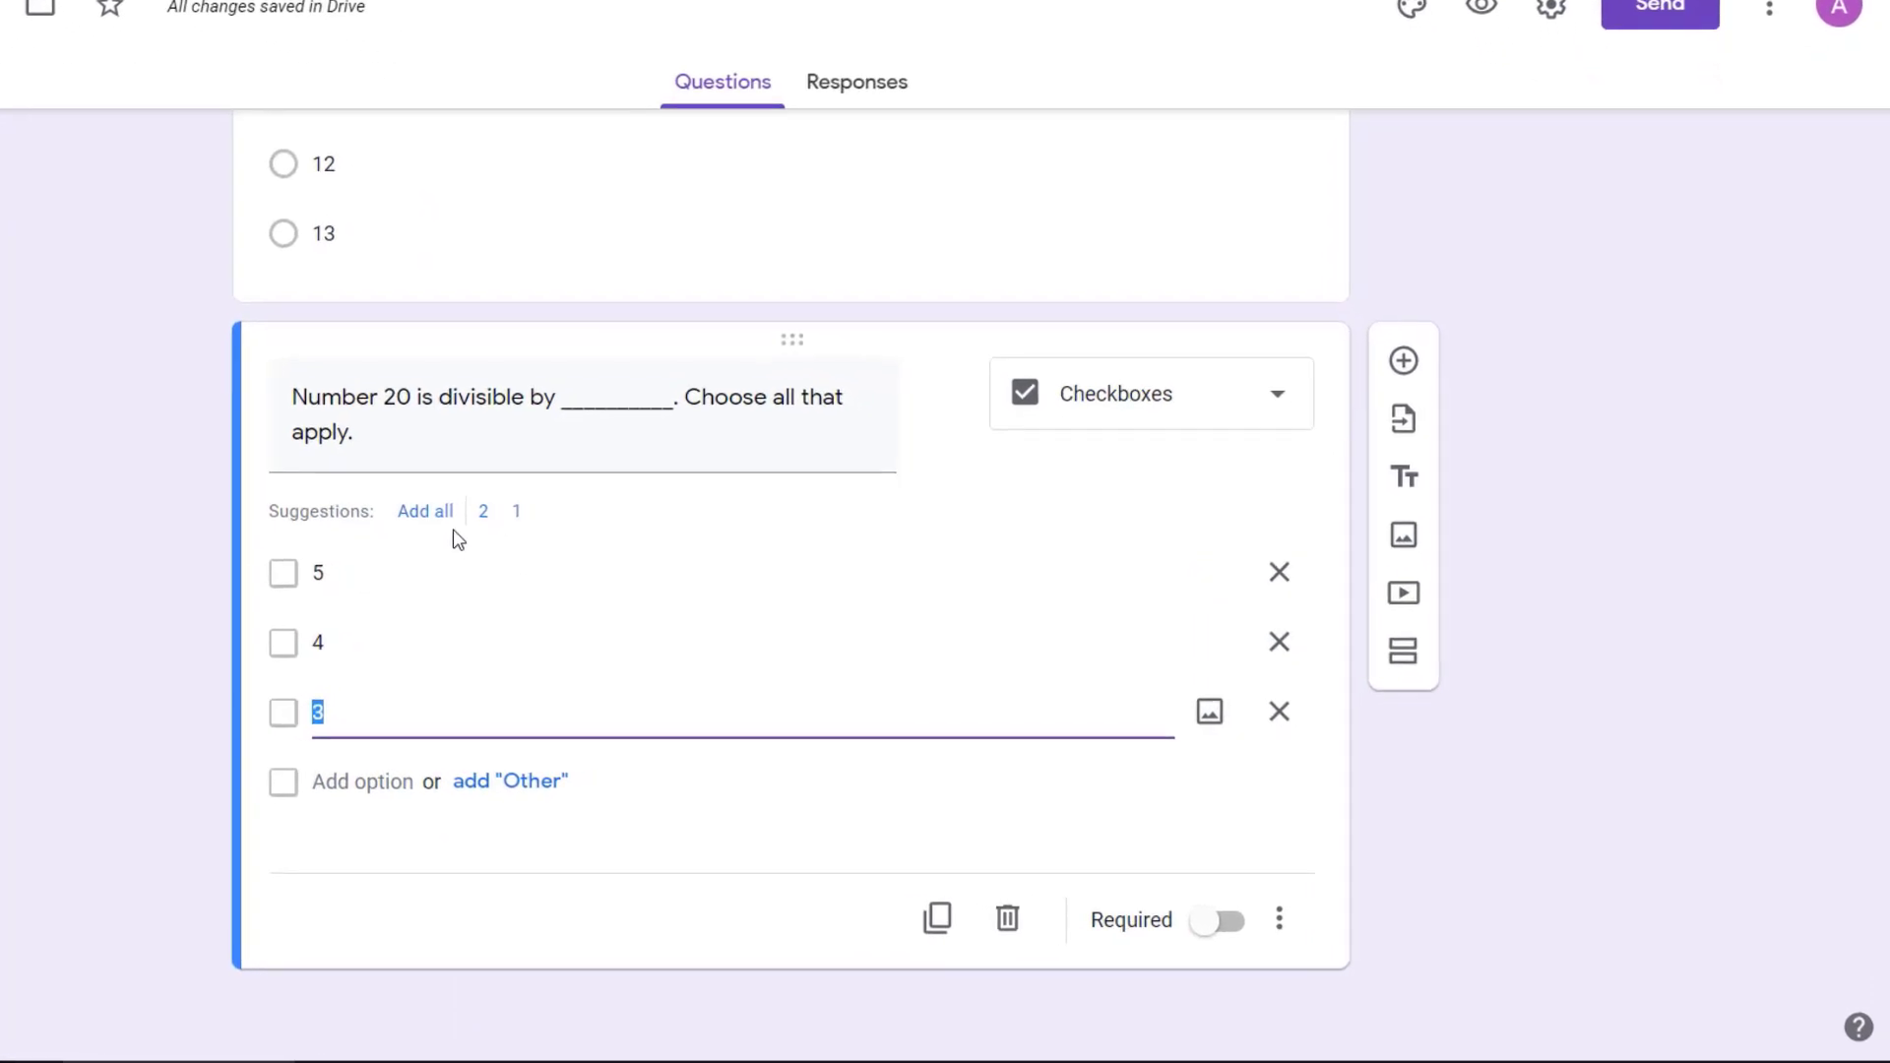
left_click(341, 783)
left_click(317, 849)
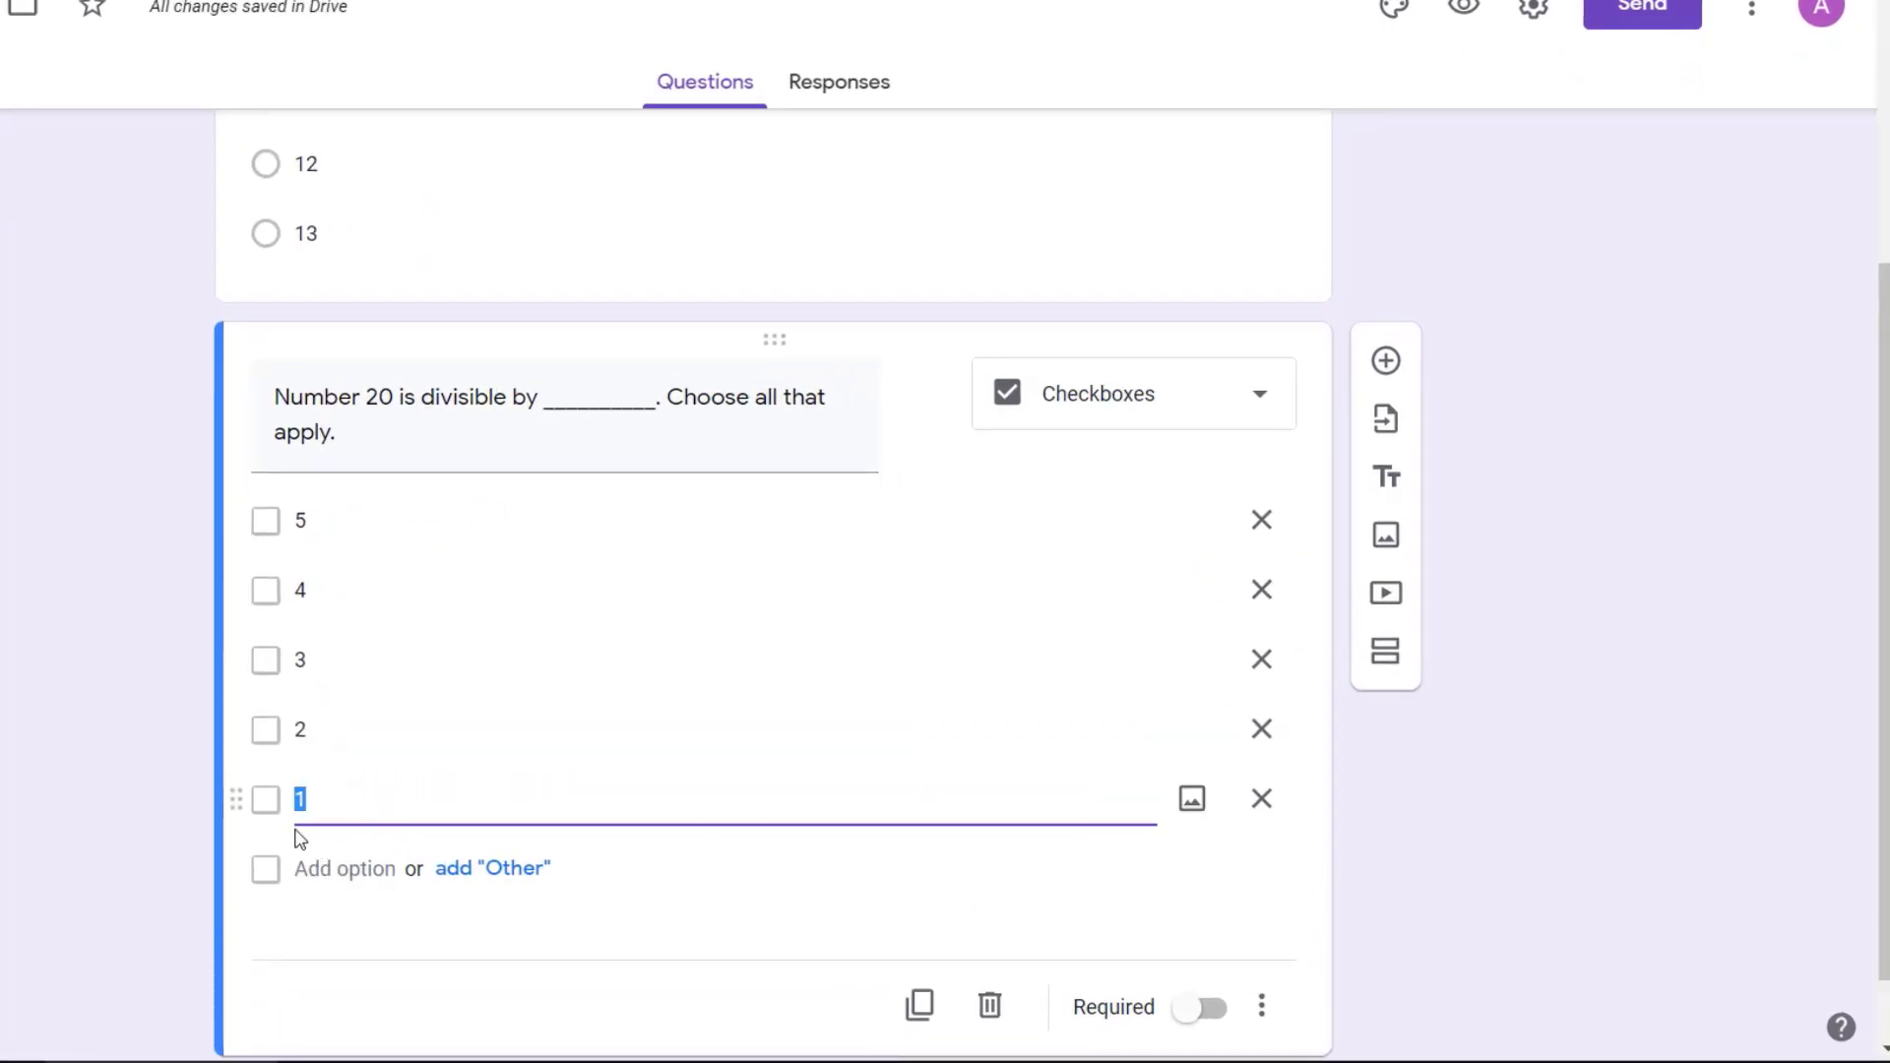
Step: Add a Dropdown question asking "How many planets are available in our solar system?"
left_click(1386, 361)
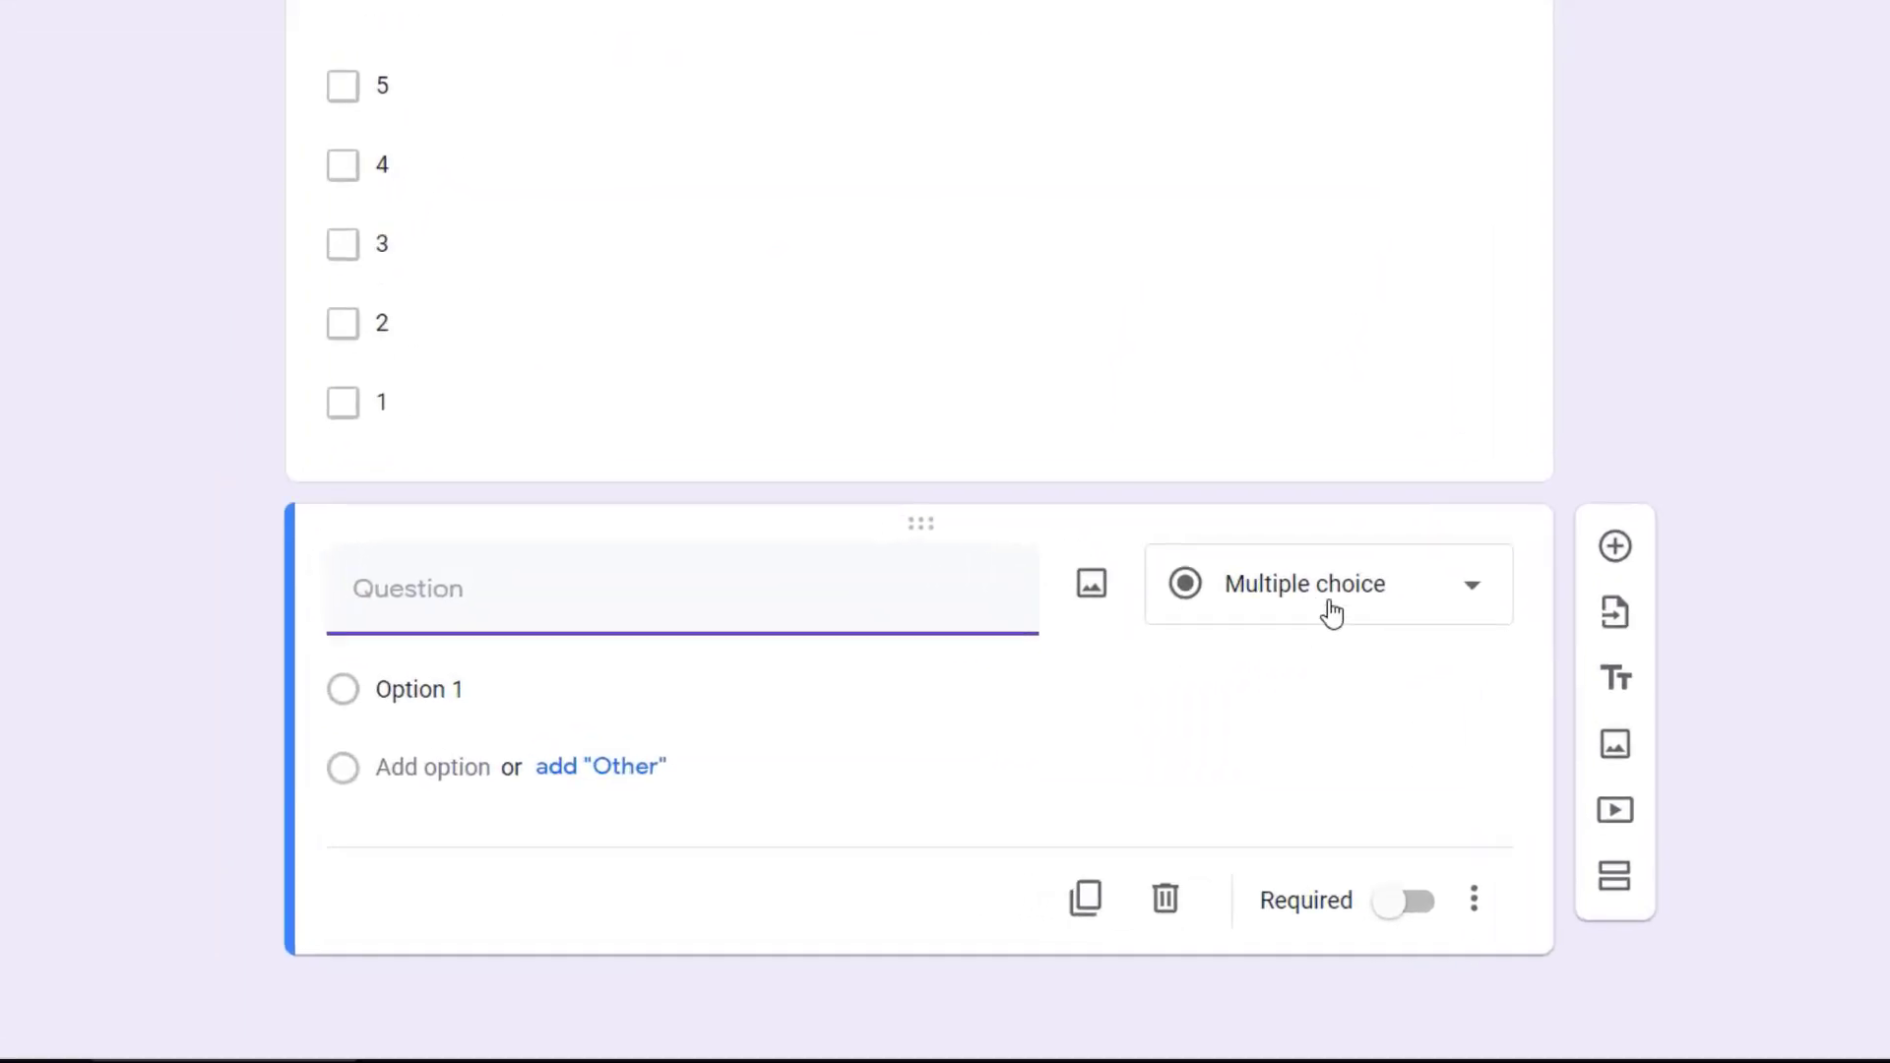
left_click(1339, 596)
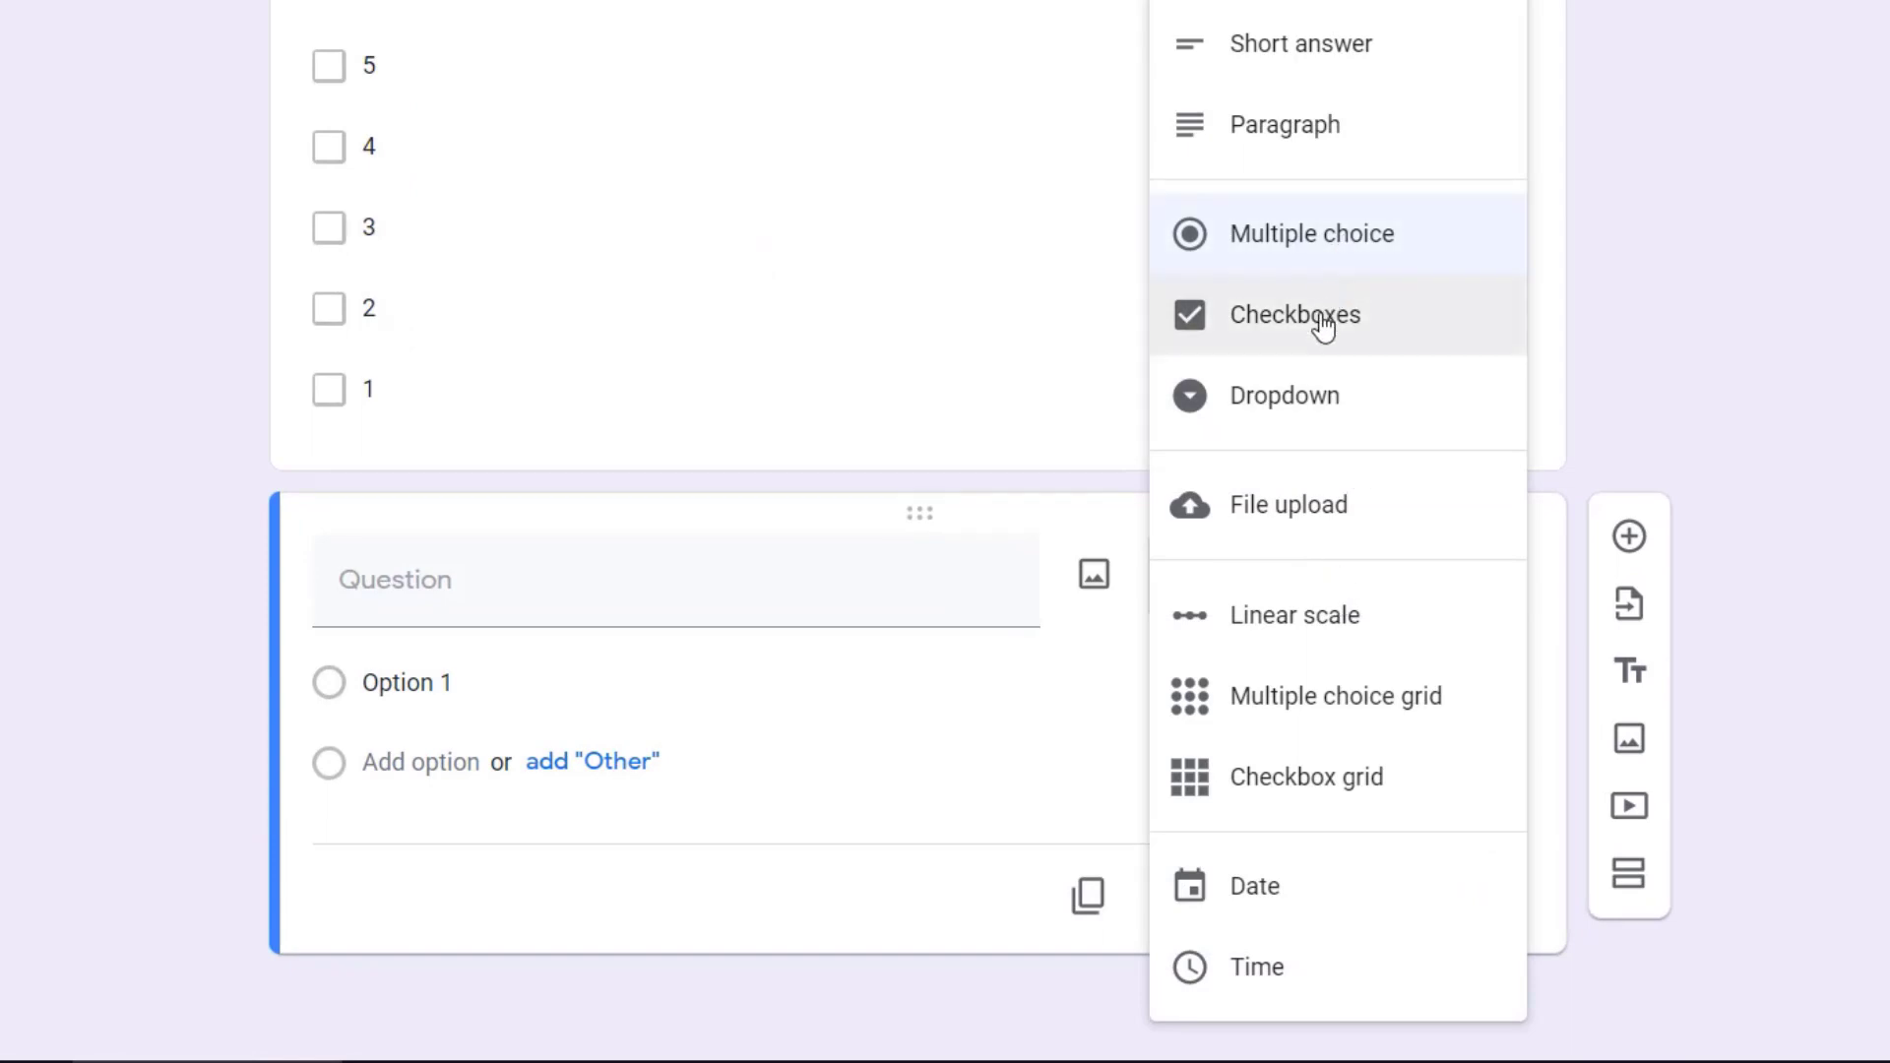
left_click(1285, 404)
left_click(482, 595)
type("How many ")
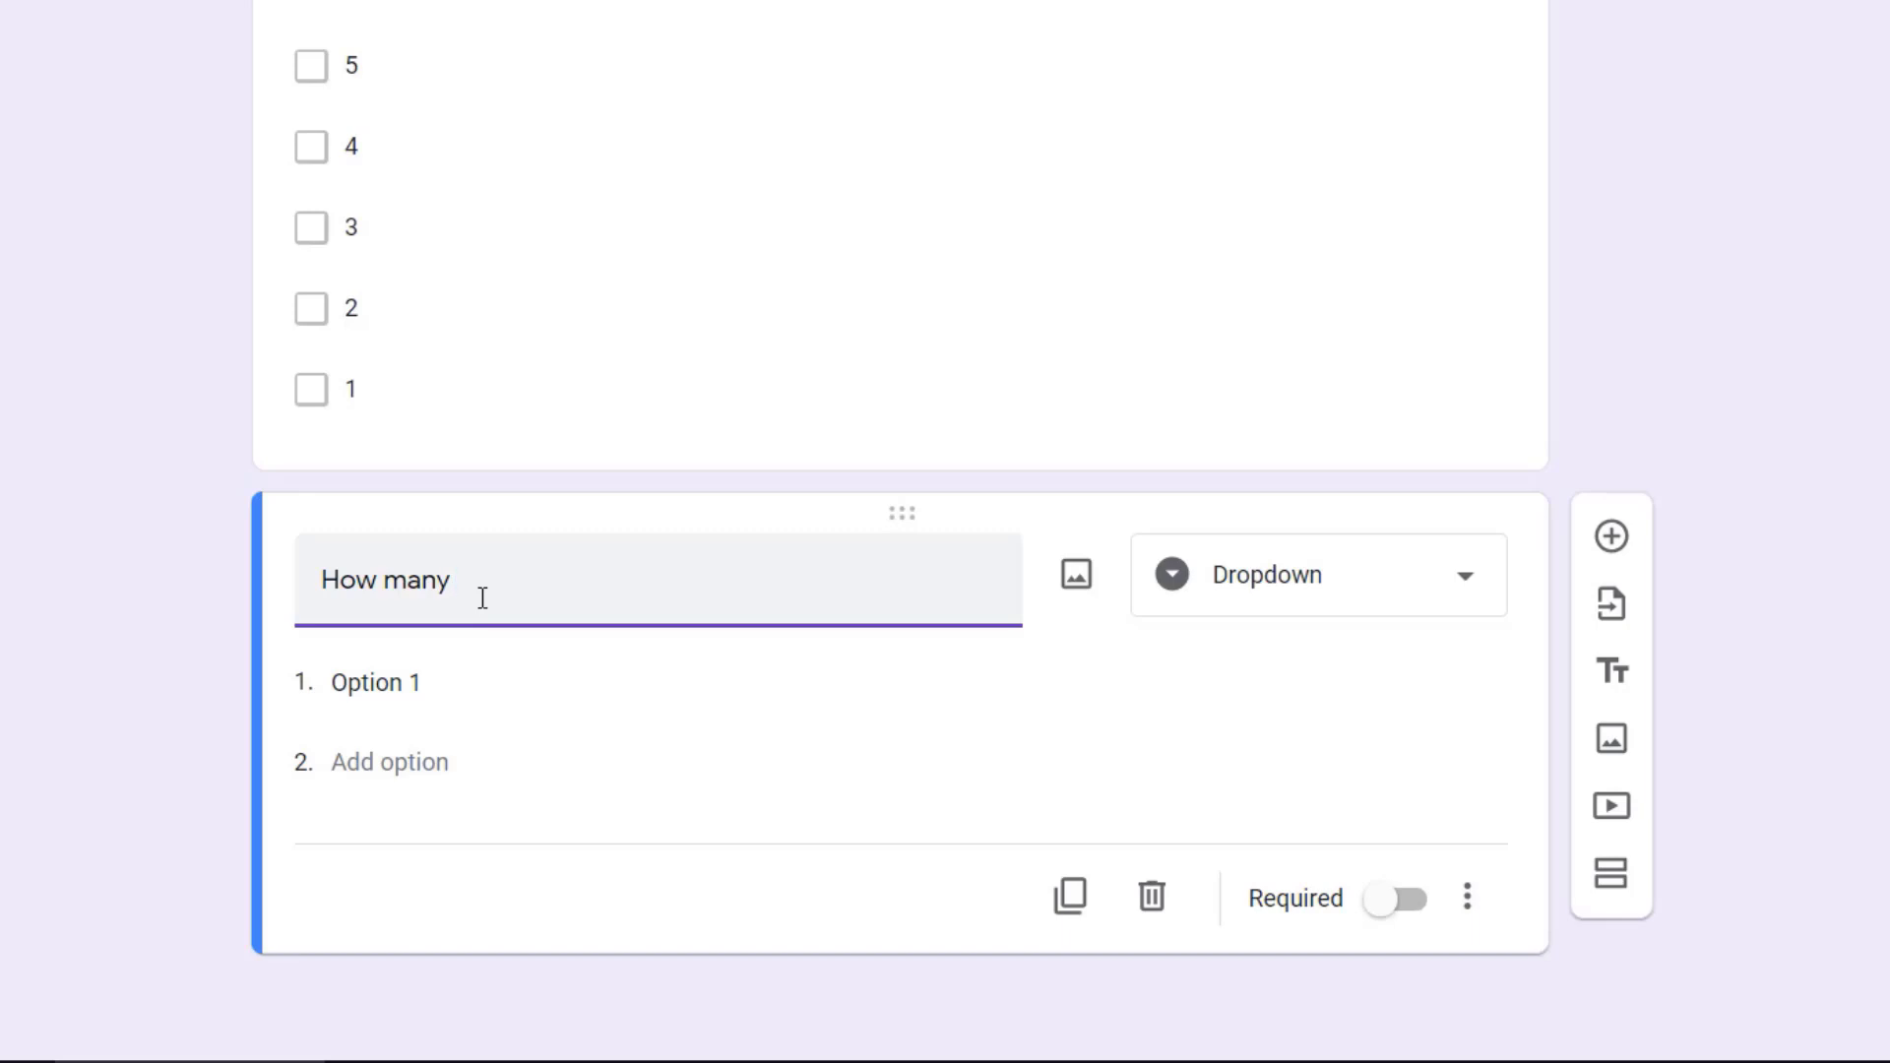
type("planets are available in our solar system?")
Step: Give the planets dropdown question the options 2, 4, 7, 8 and 9
left_click(438, 680)
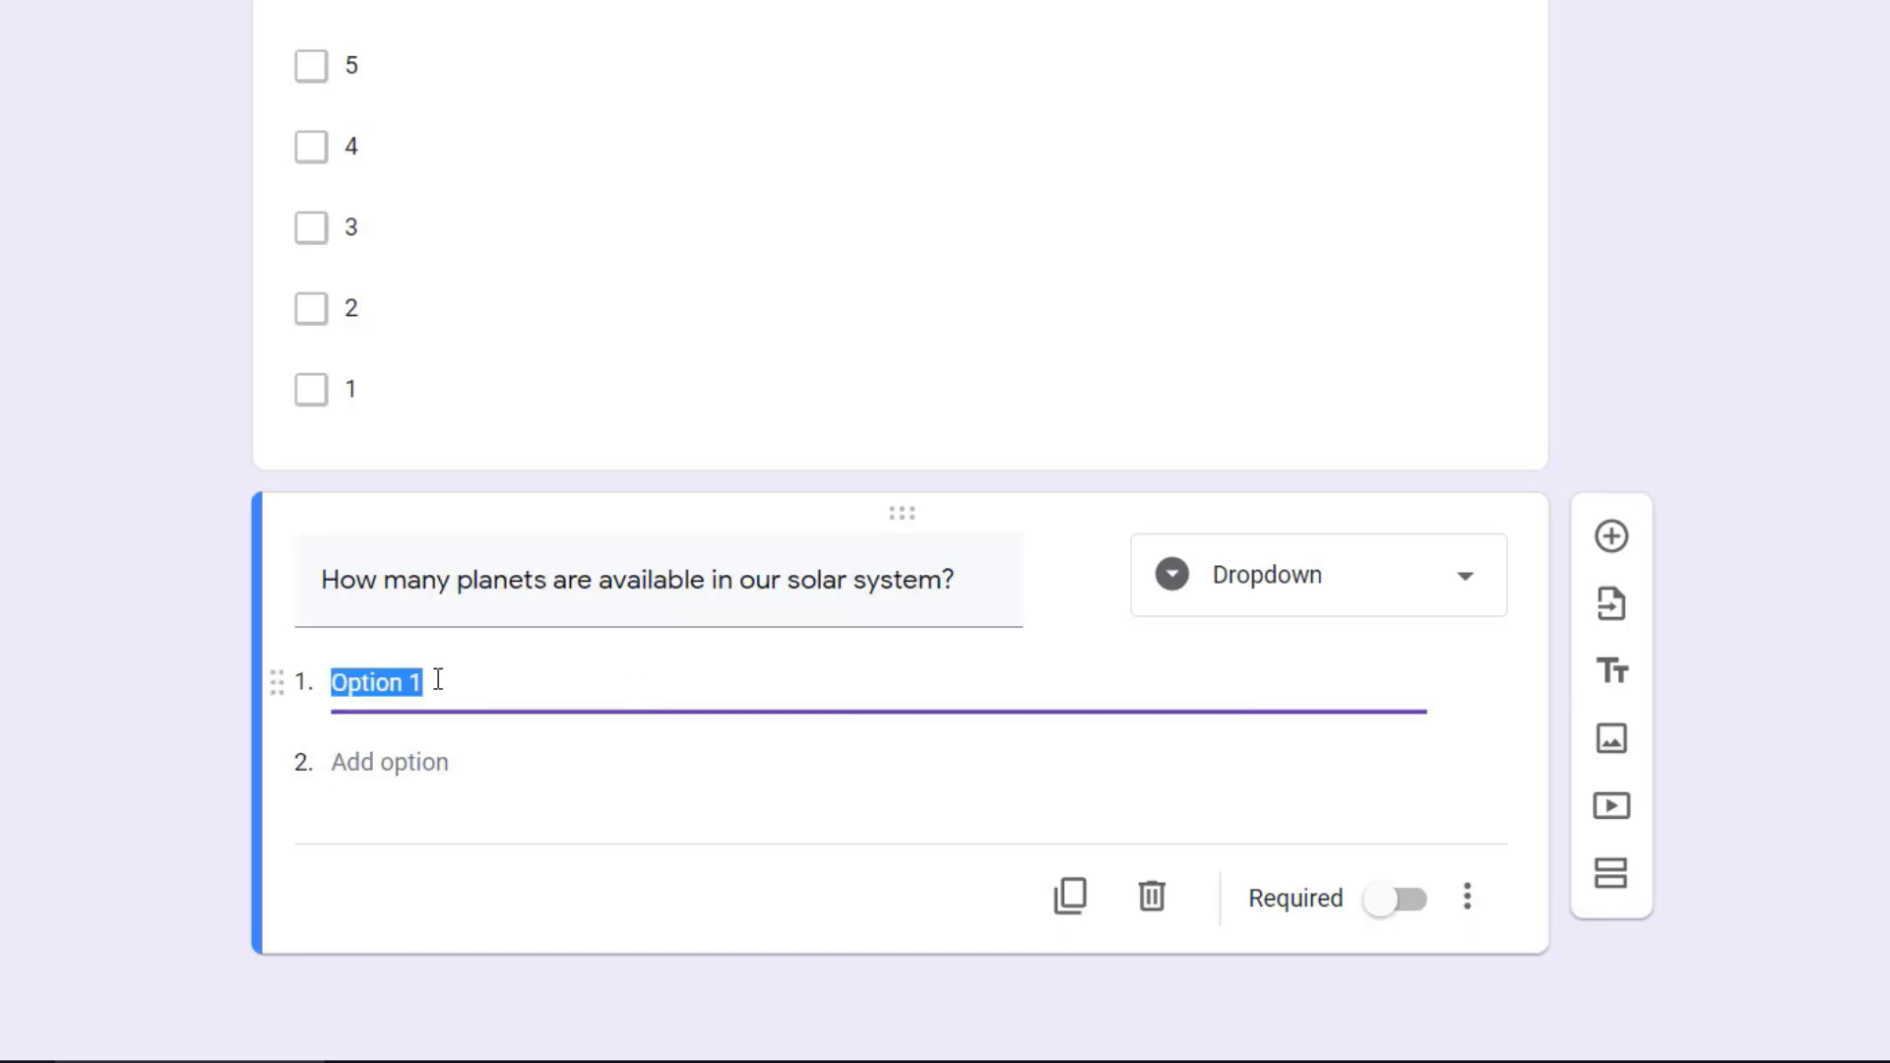
type("2")
key("Return")
type("4")
key("Return")
type("7 8")
key("Return")
type("9")
scroll(1343, 278, "down", 3)
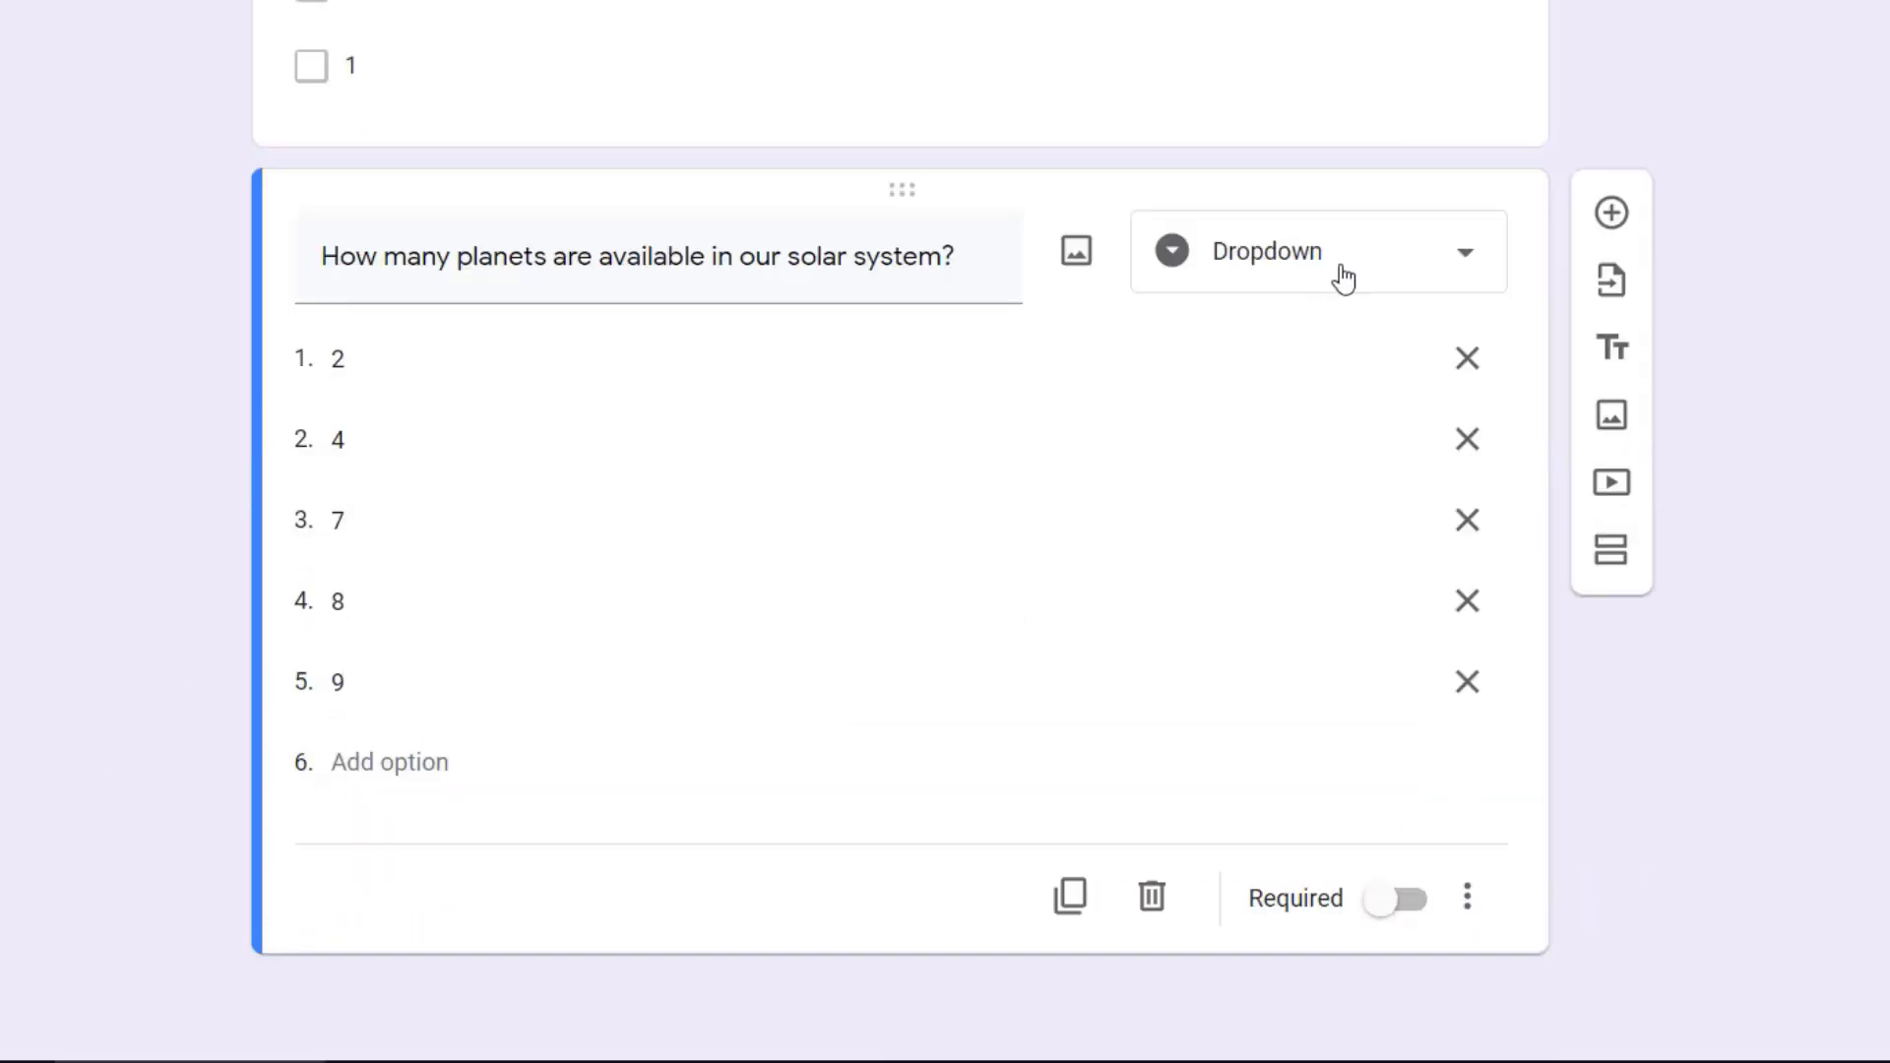
Step: Add a new question after the planets question and set its type to Linear scale
left_click(1610, 215)
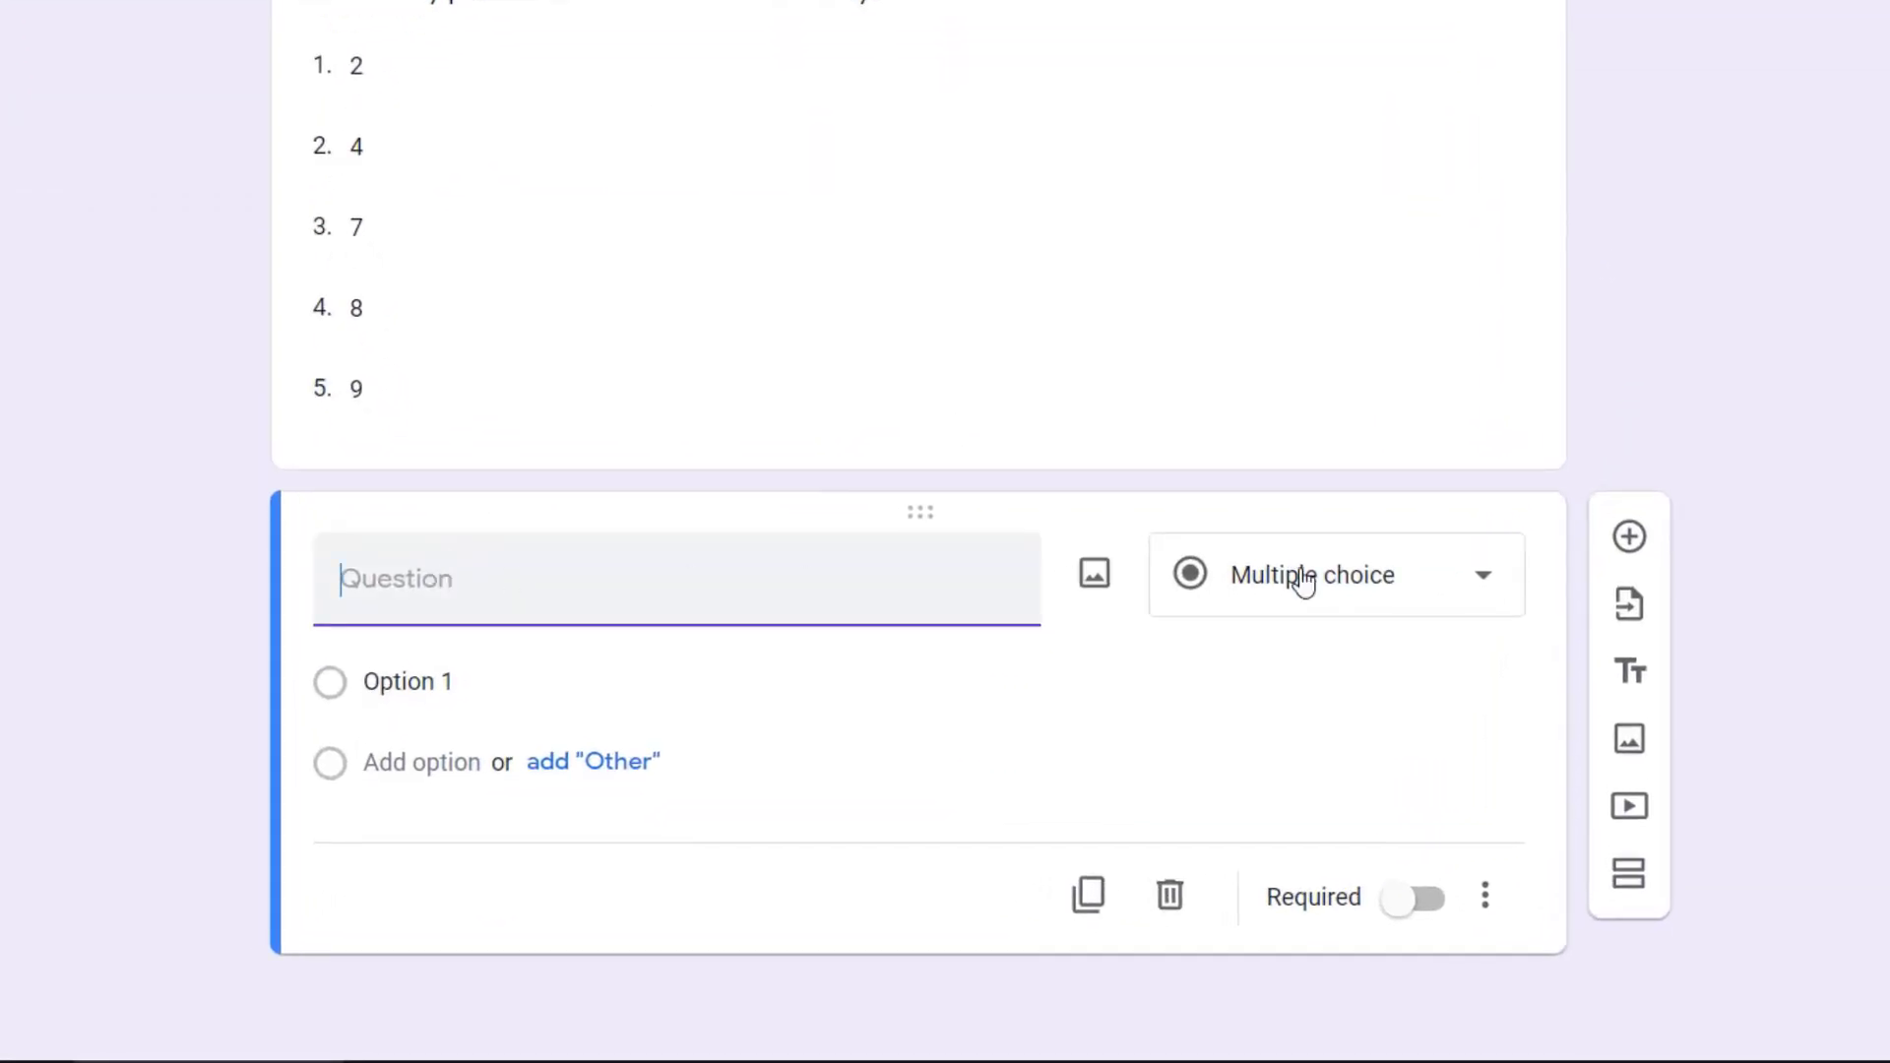
left_click(1378, 574)
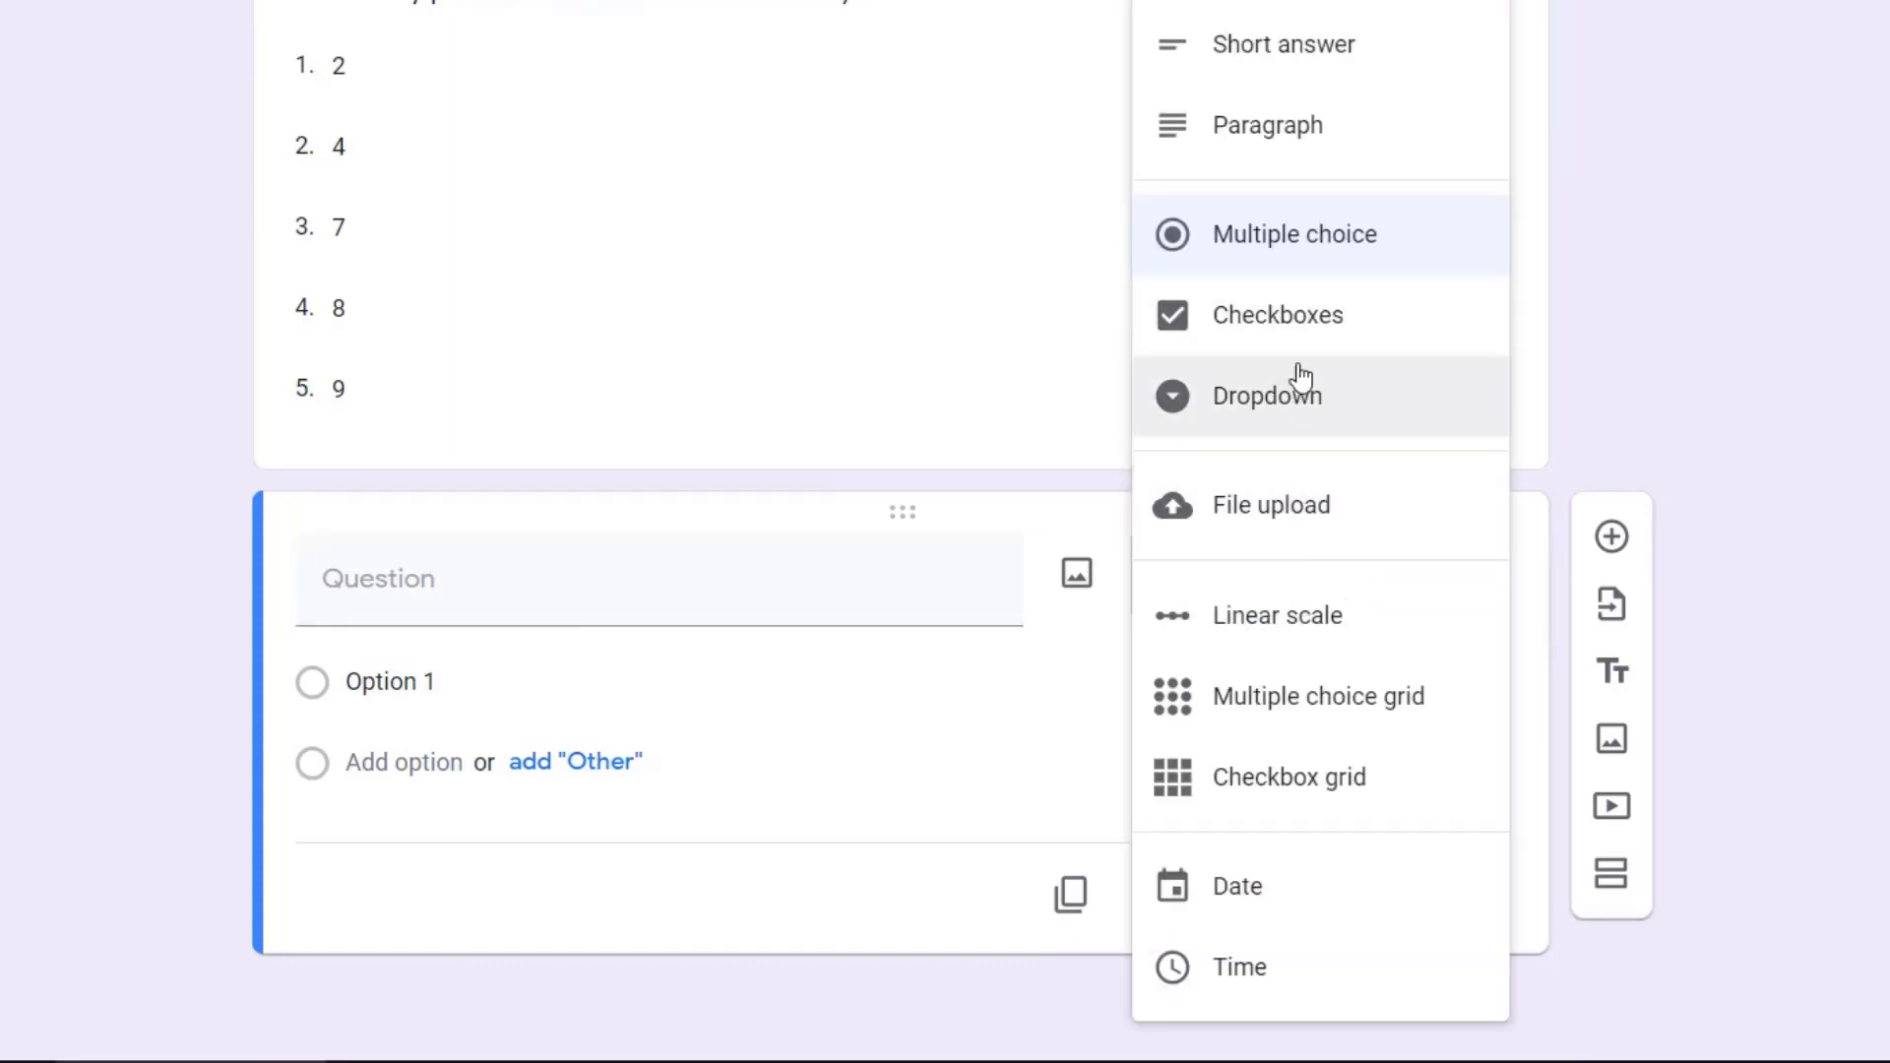
left_click(1289, 628)
Step: Enter "There are __________ circles in Olympic Symbol." as the linear scale question and set the scale's upper end to 7
left_click(598, 599)
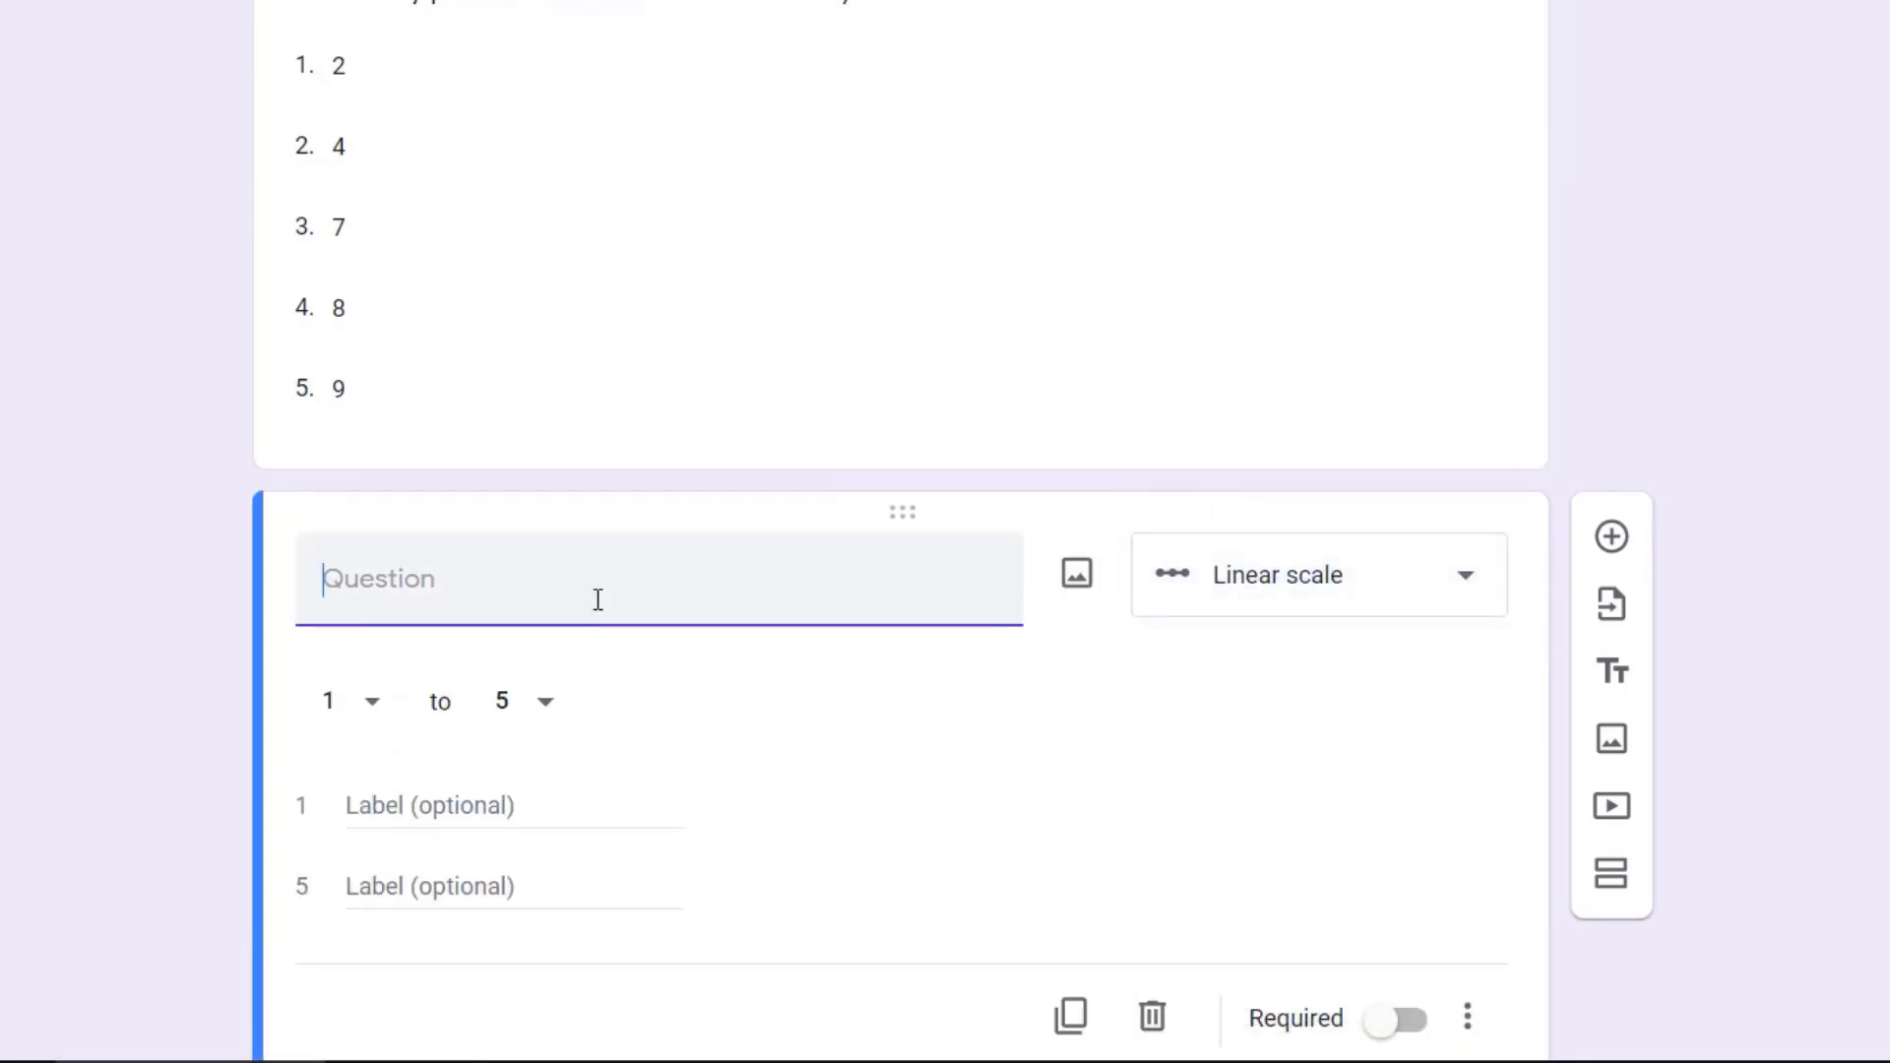
type("There are _________")
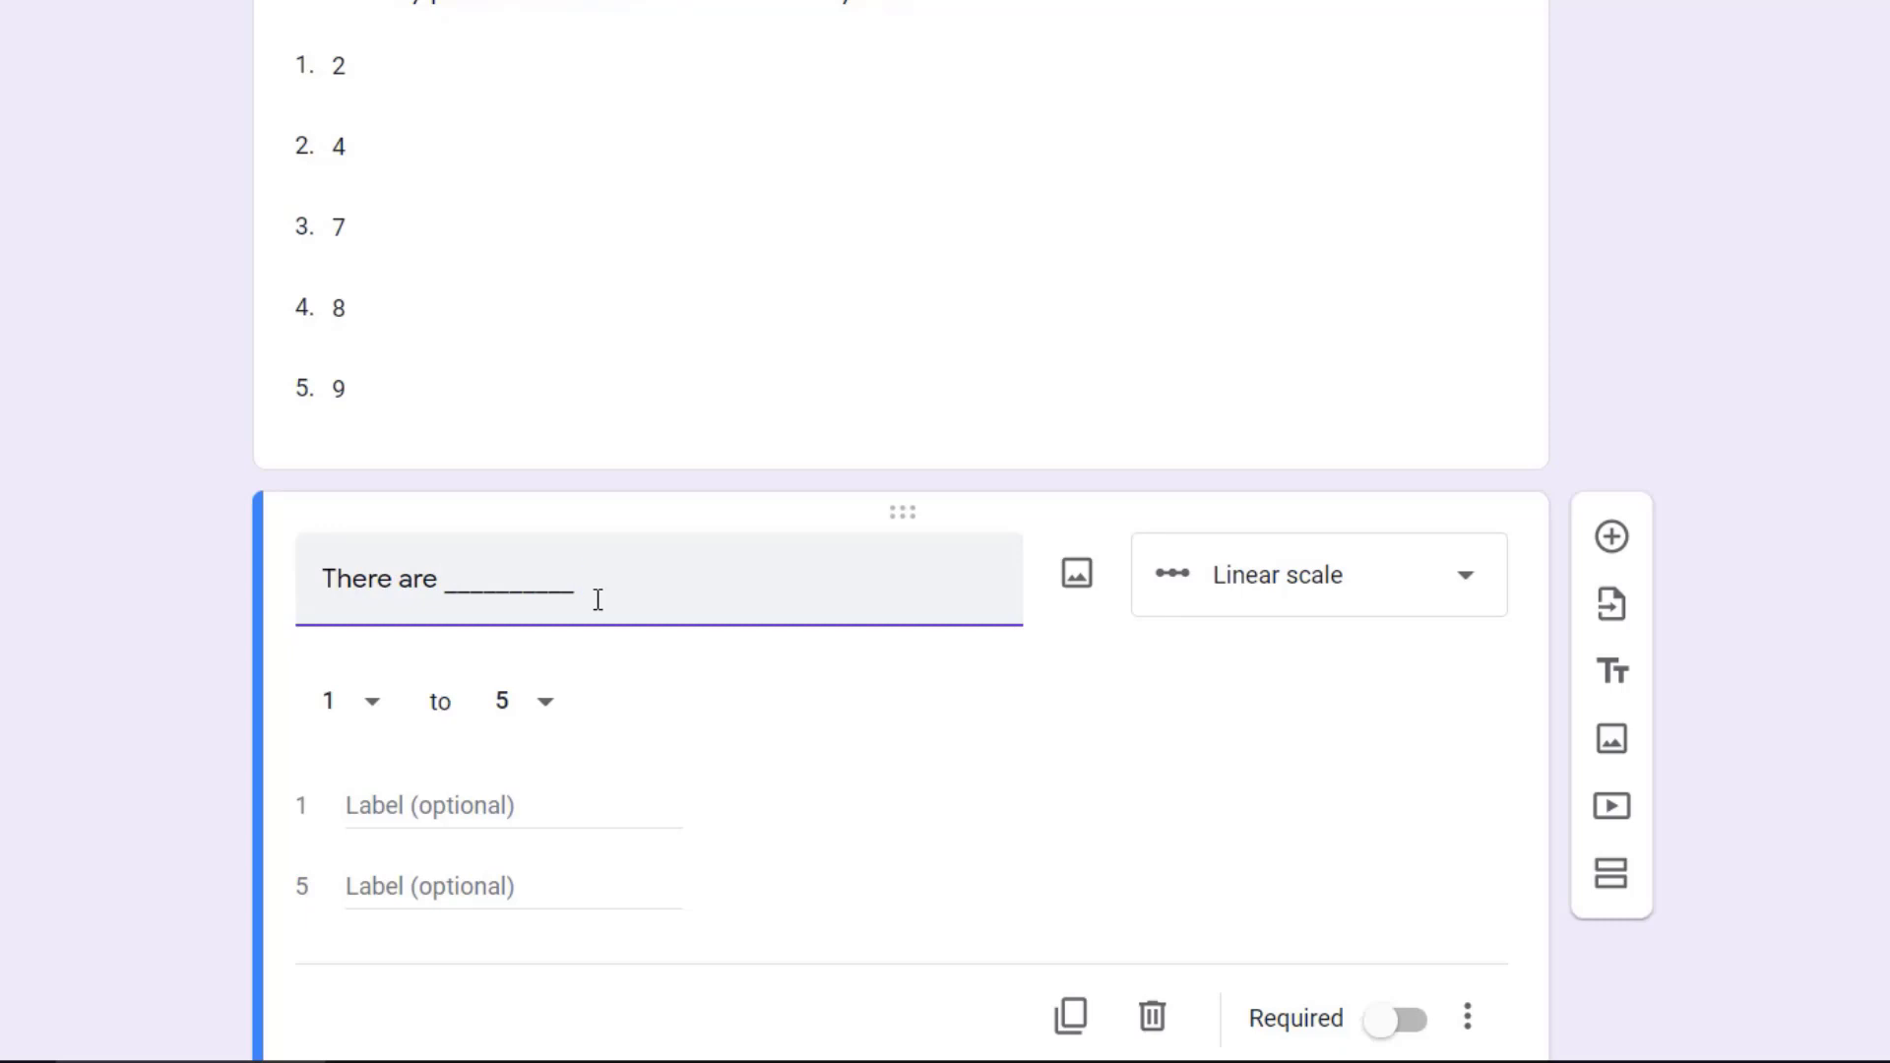
type(" circles in olympi")
key("BackSpace")
key("BackSpace")
key("BackSpace")
key("BackSpace")
key("BackSpace")
key("BackSpace")
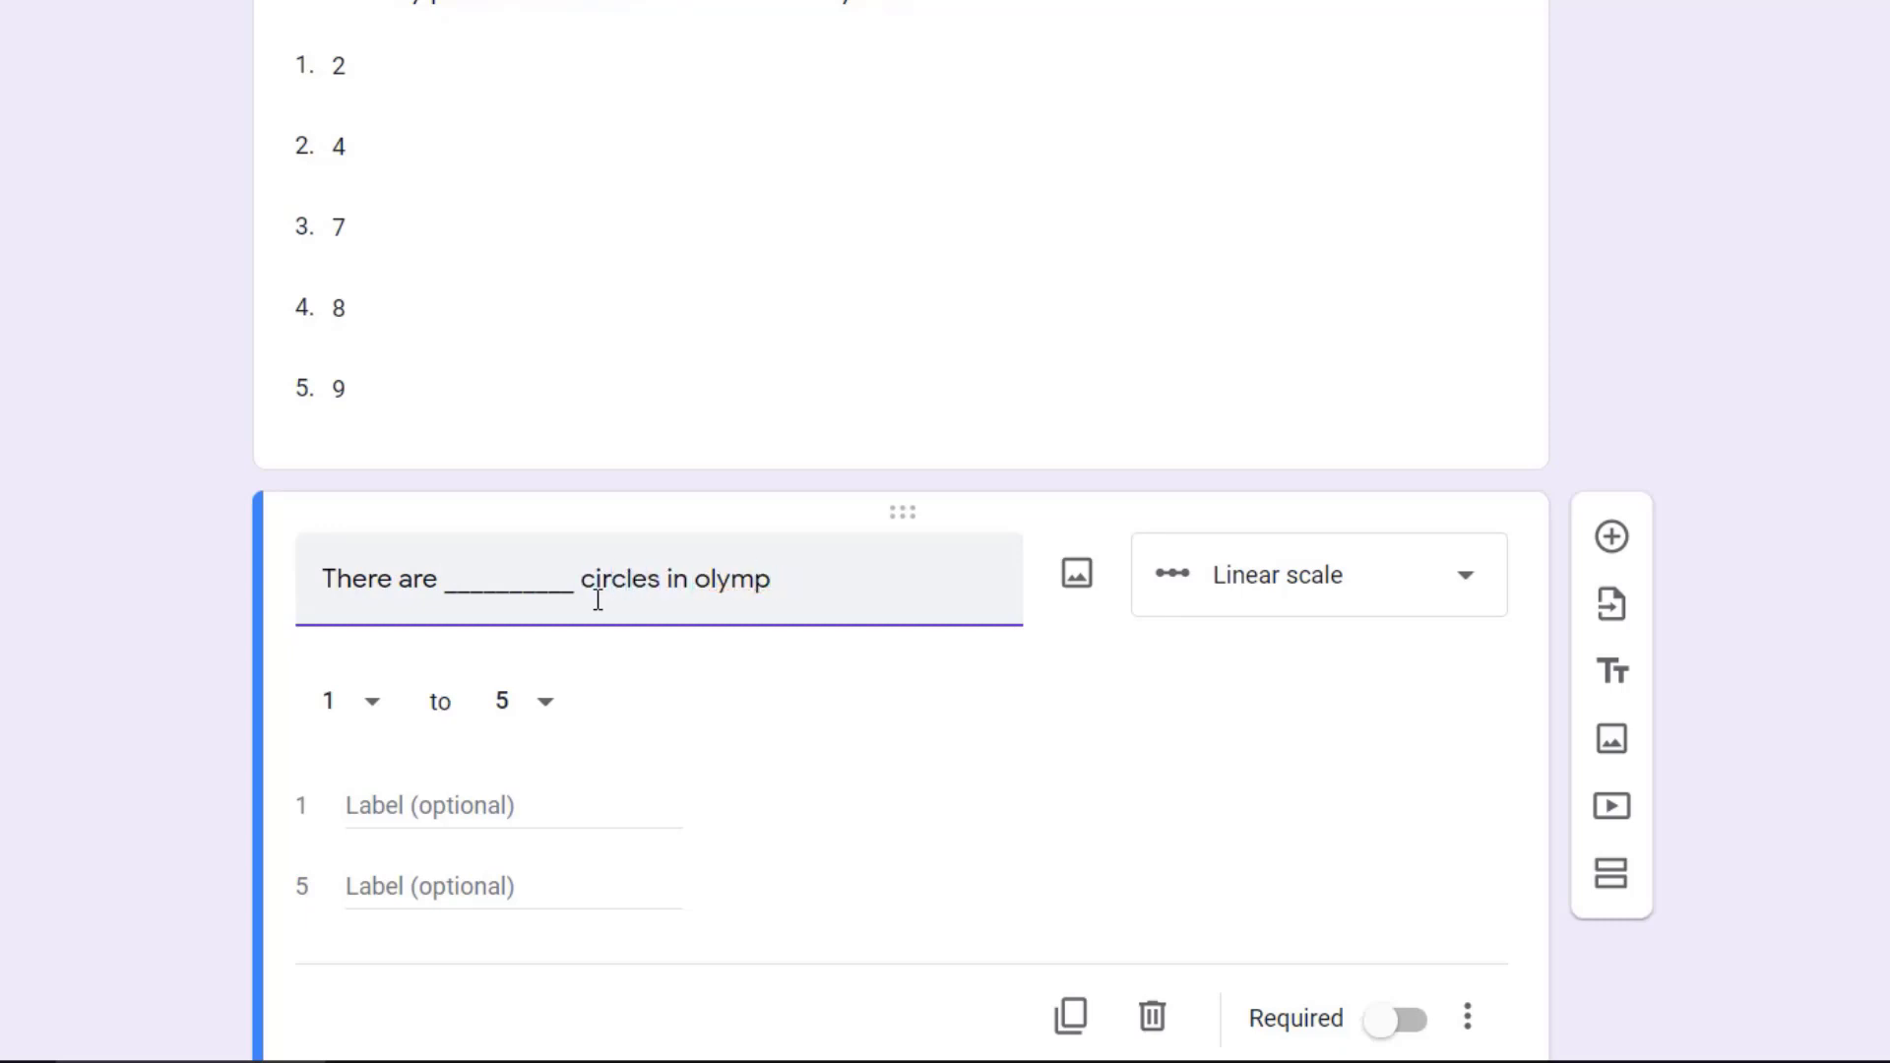
type("Olympic Symbol.")
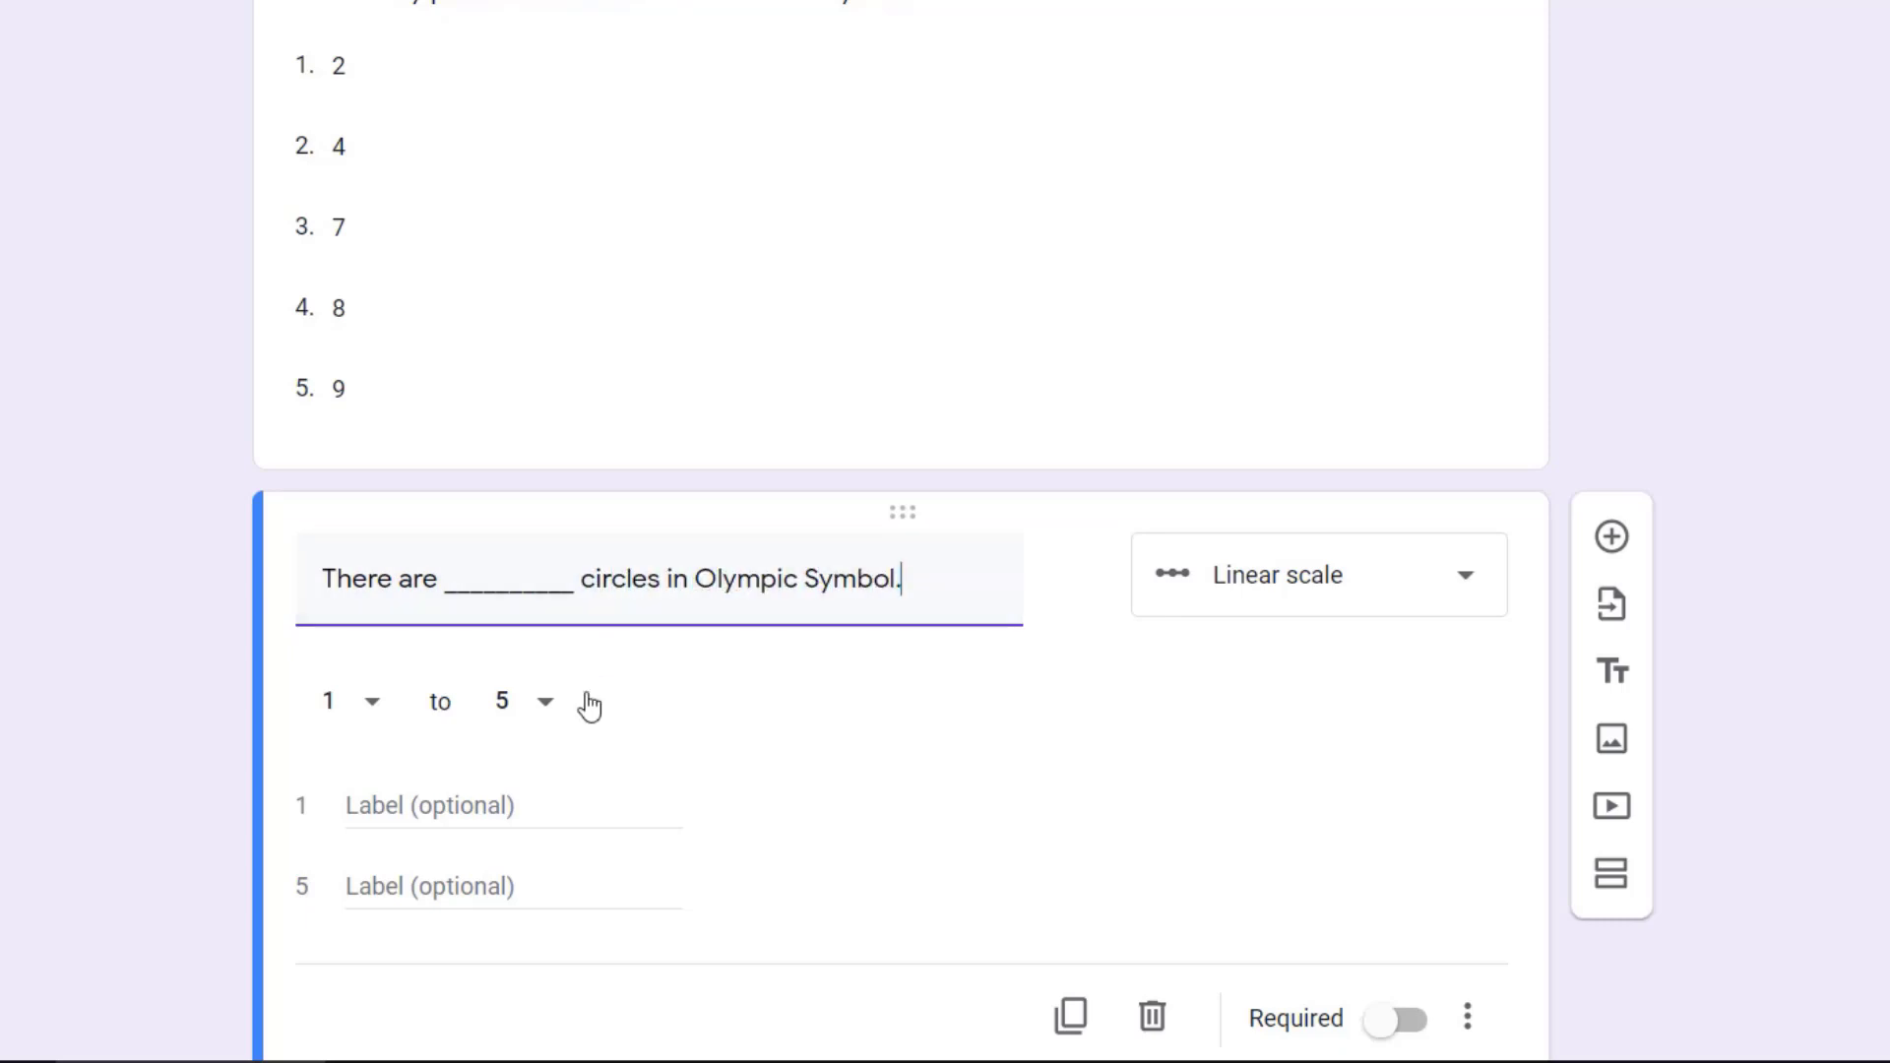
left_click(542, 719)
left_click(510, 729)
Step: Add a Multiple choice grid question below the Olympic Symbol question
left_click(1611, 537)
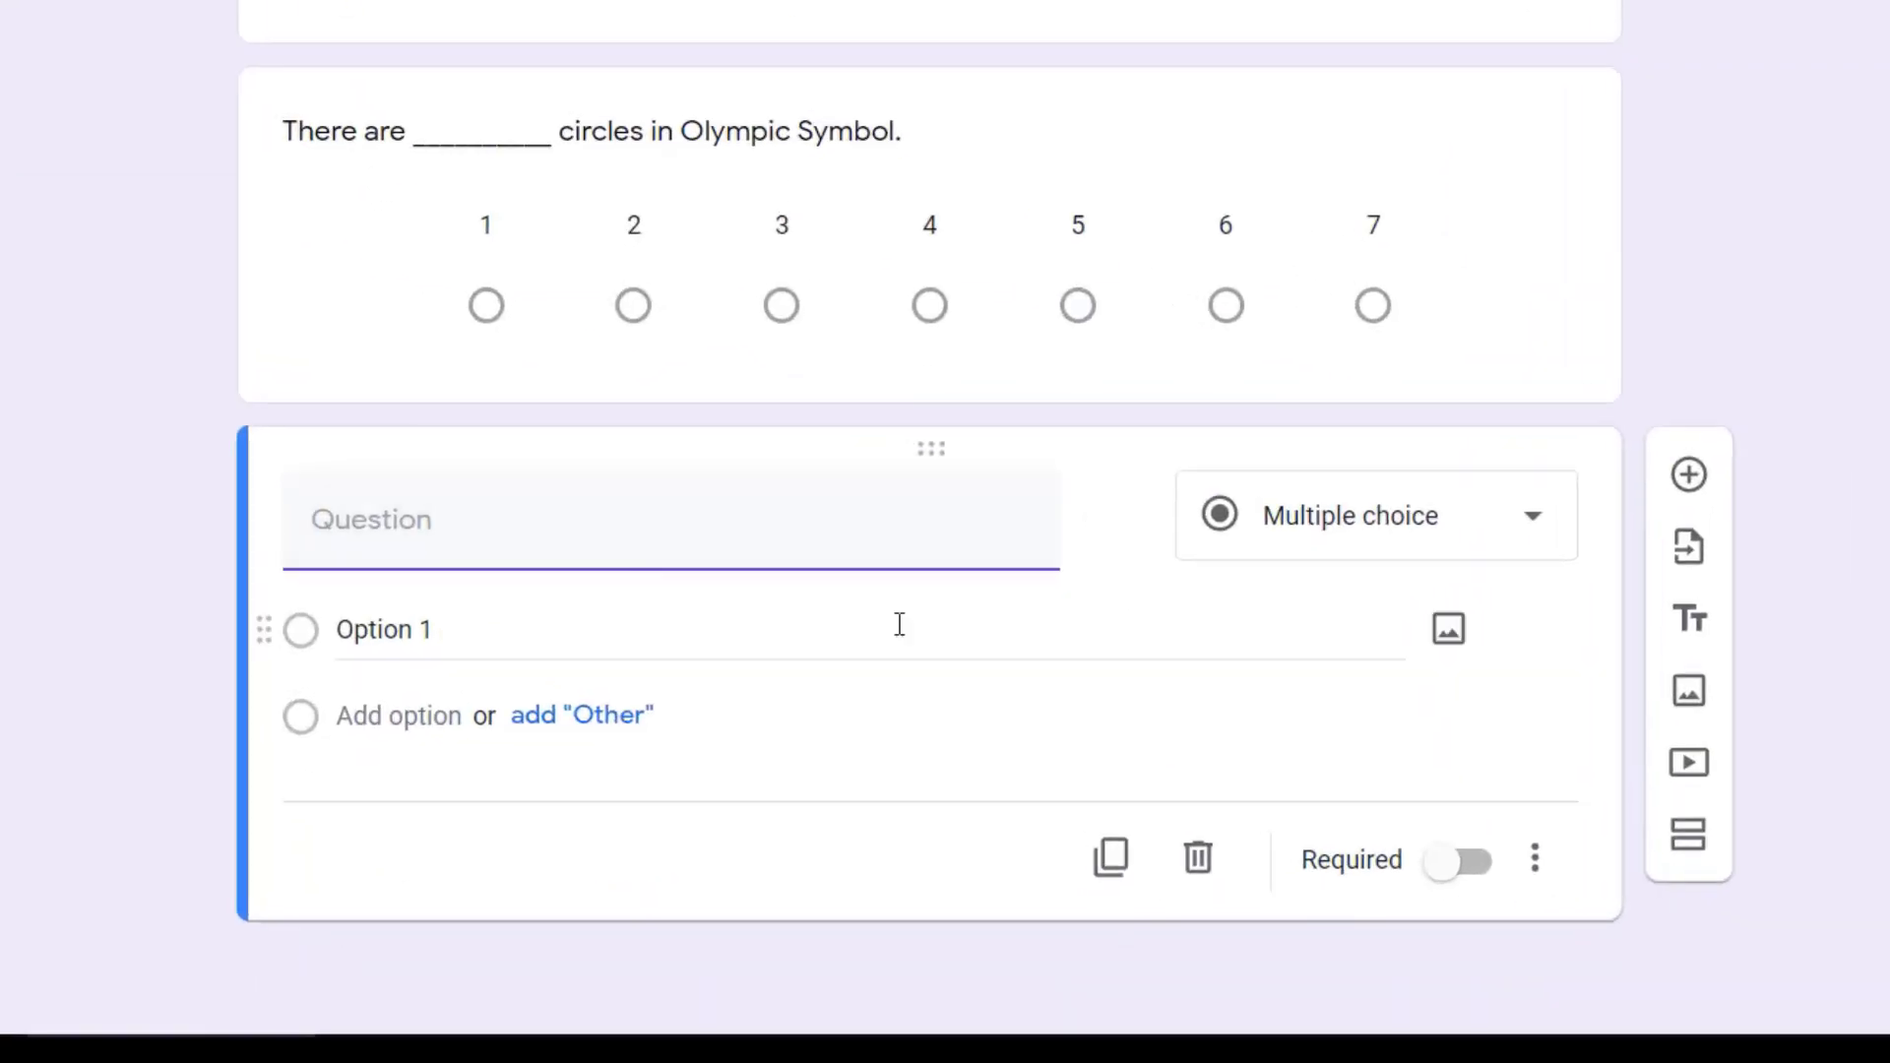
left_click(1253, 527)
left_click(1329, 646)
Step: Enter "India became independent on 15 August 1947" as the first row of the multiple choice grid
left_click(557, 629)
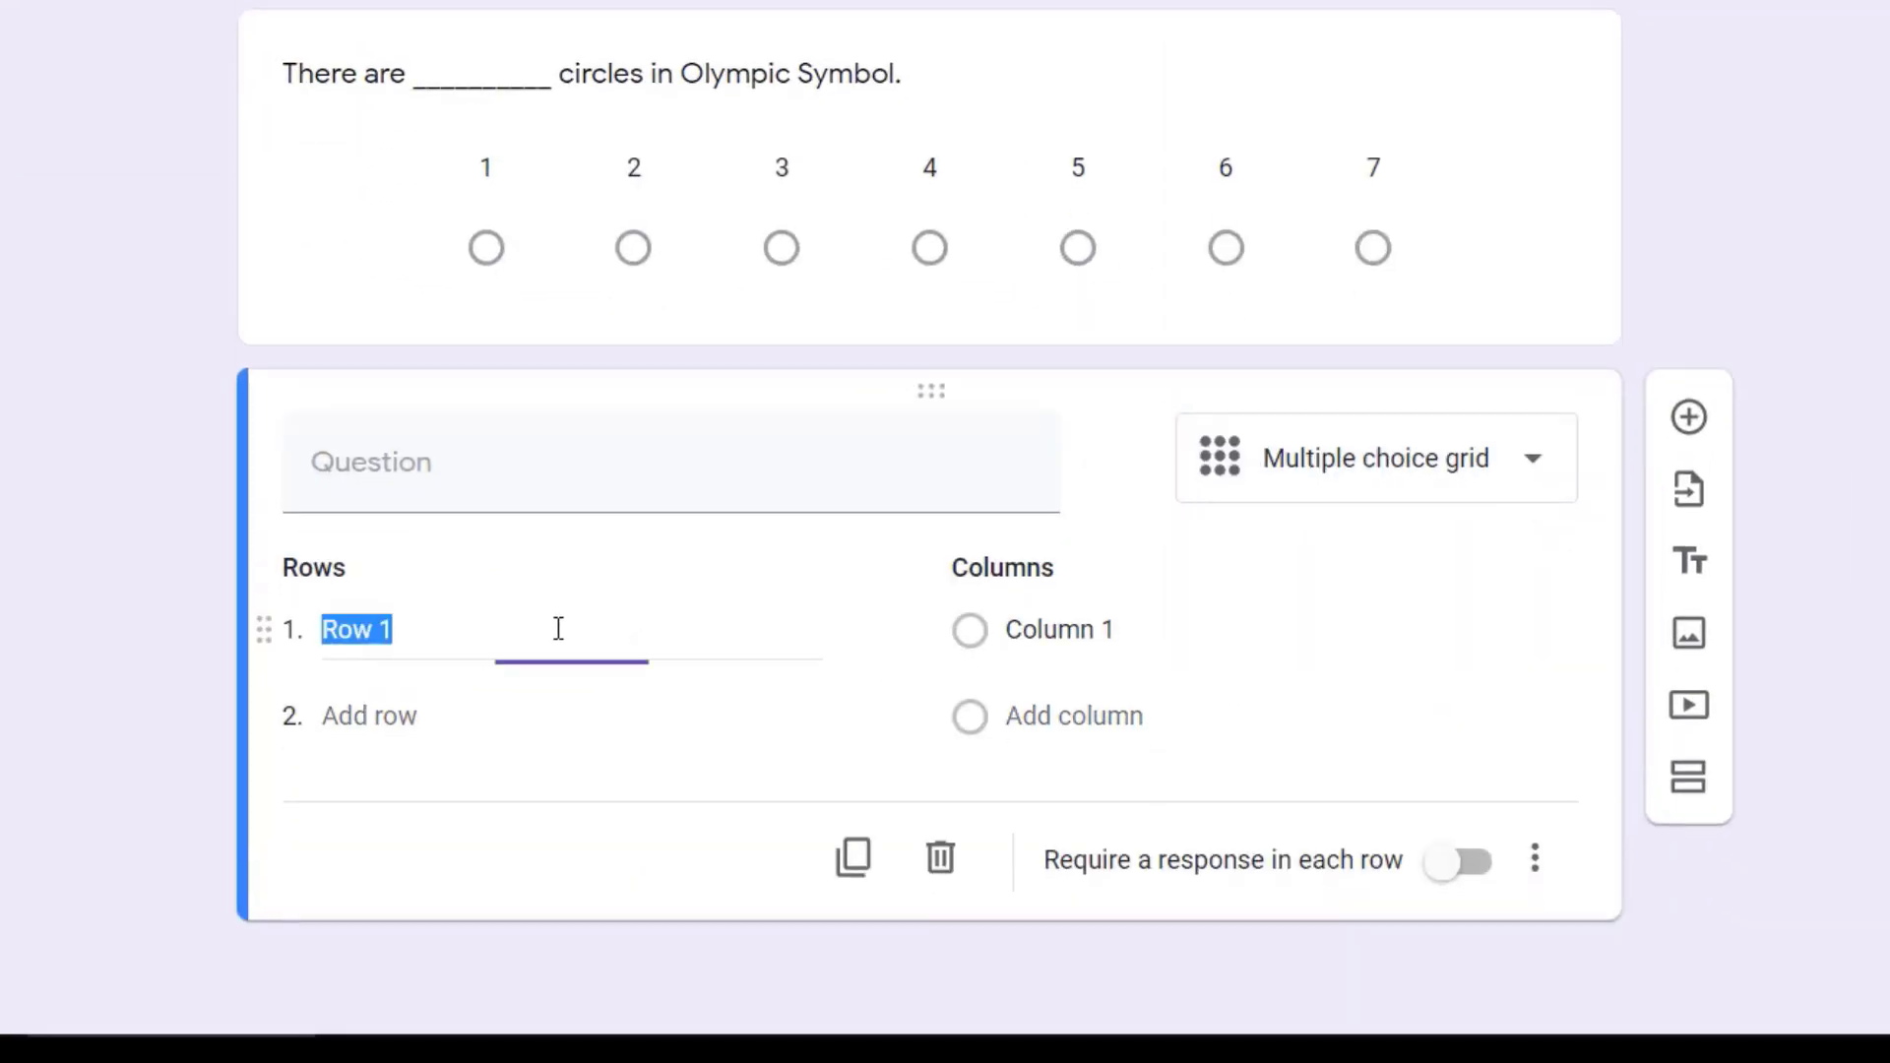
type("India ")
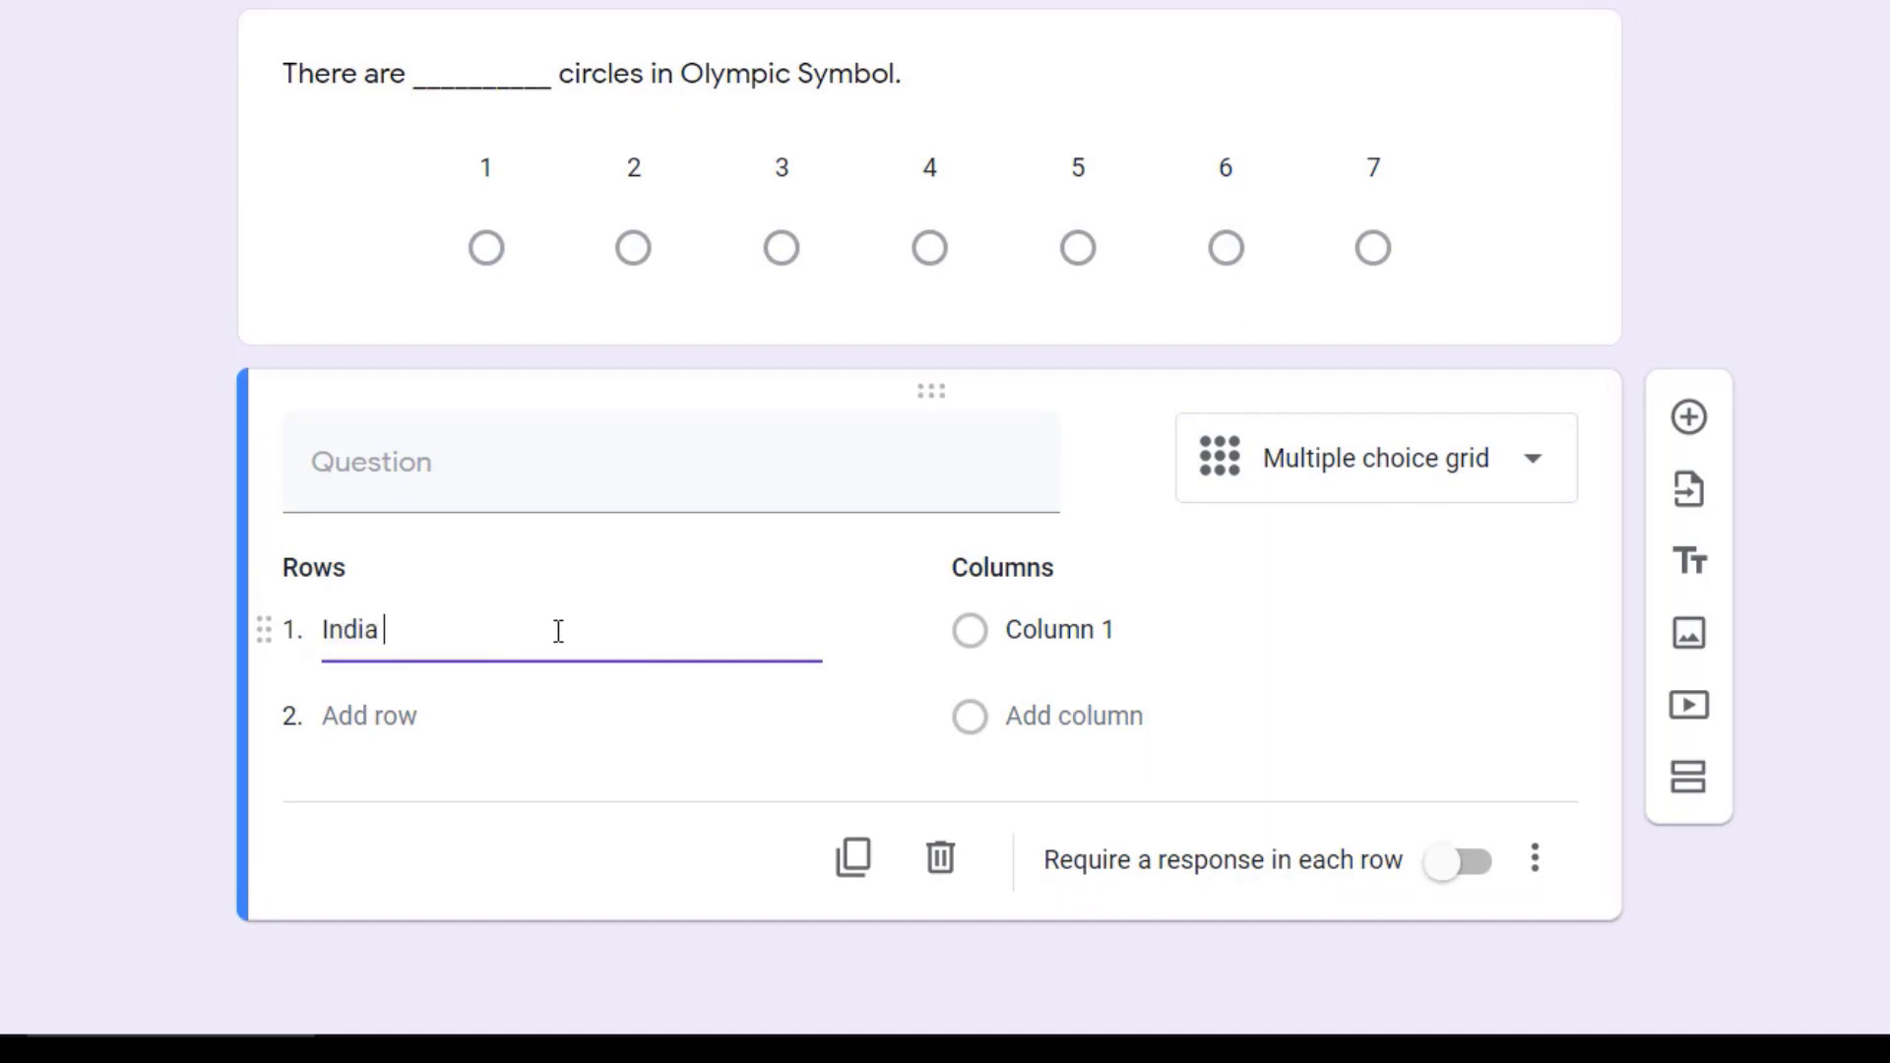
type("became indep")
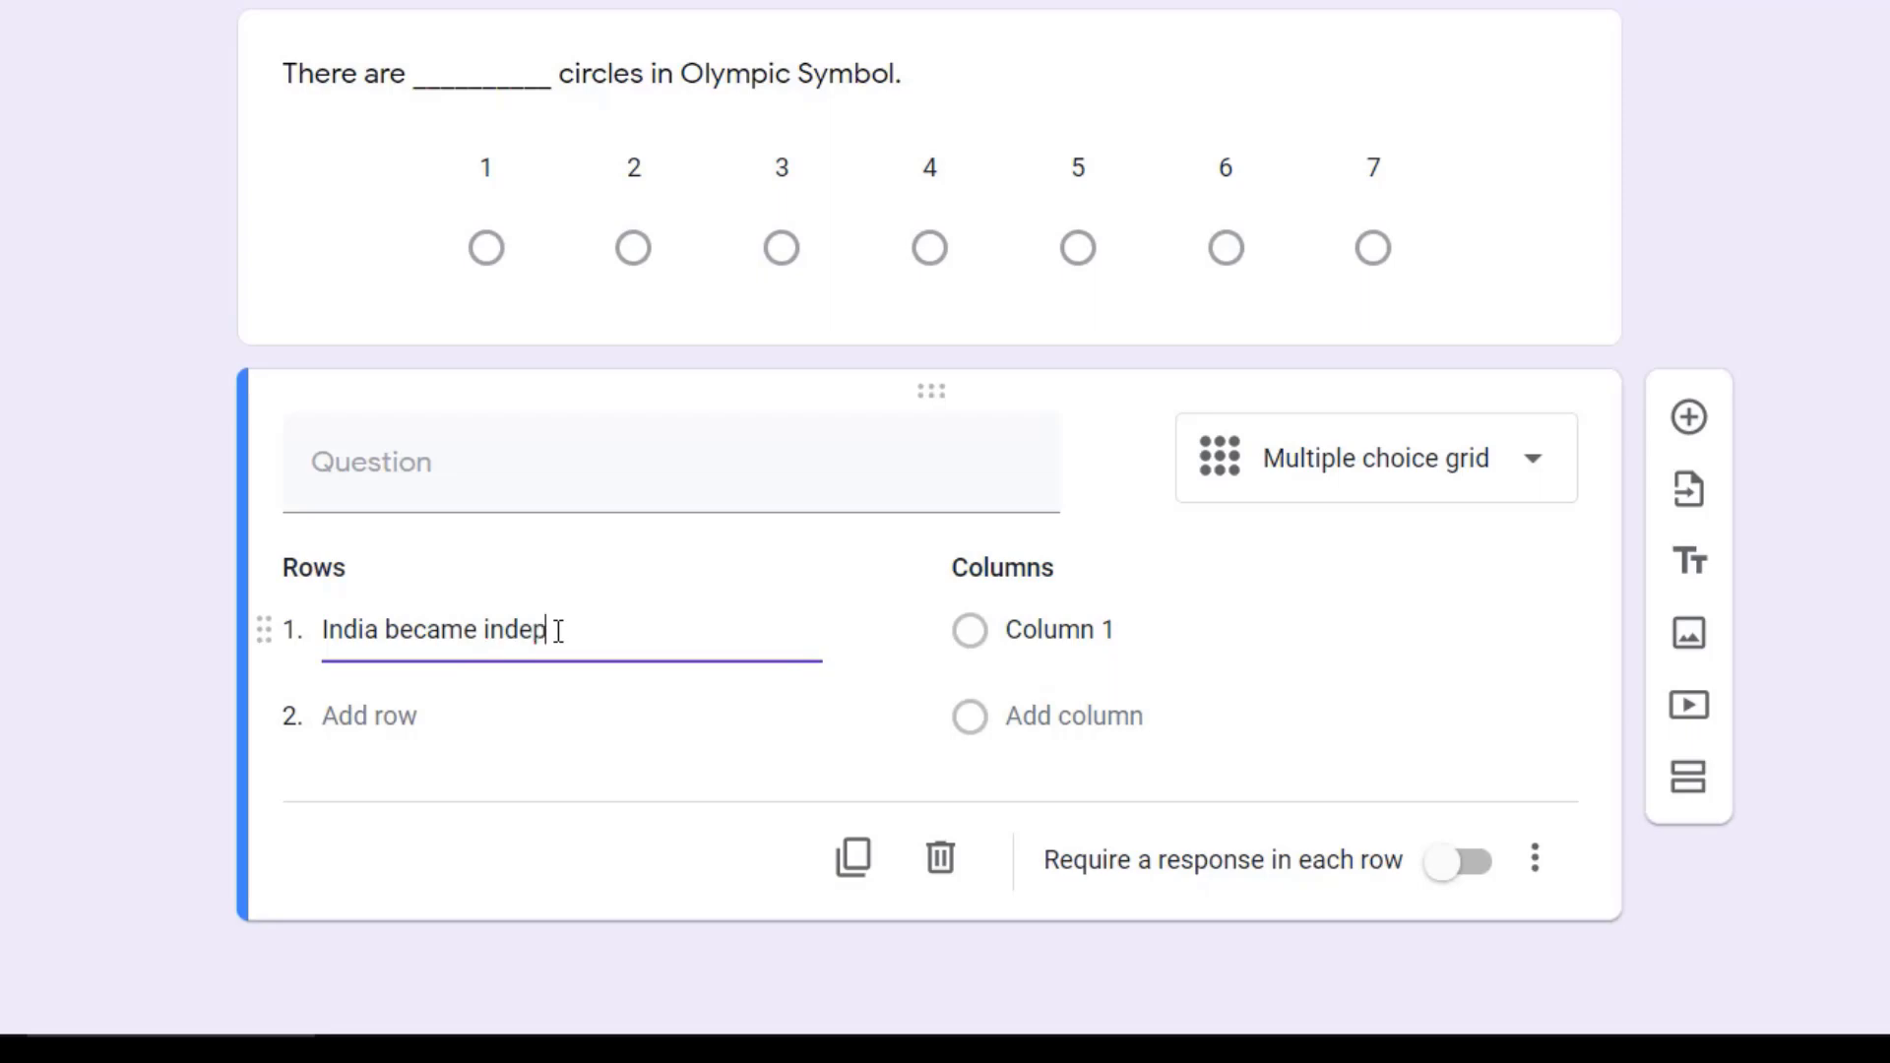
type("endant")
right_click(557, 630)
left_click(705, 616)
type("on")
left_click_drag(705, 616, 481, 610)
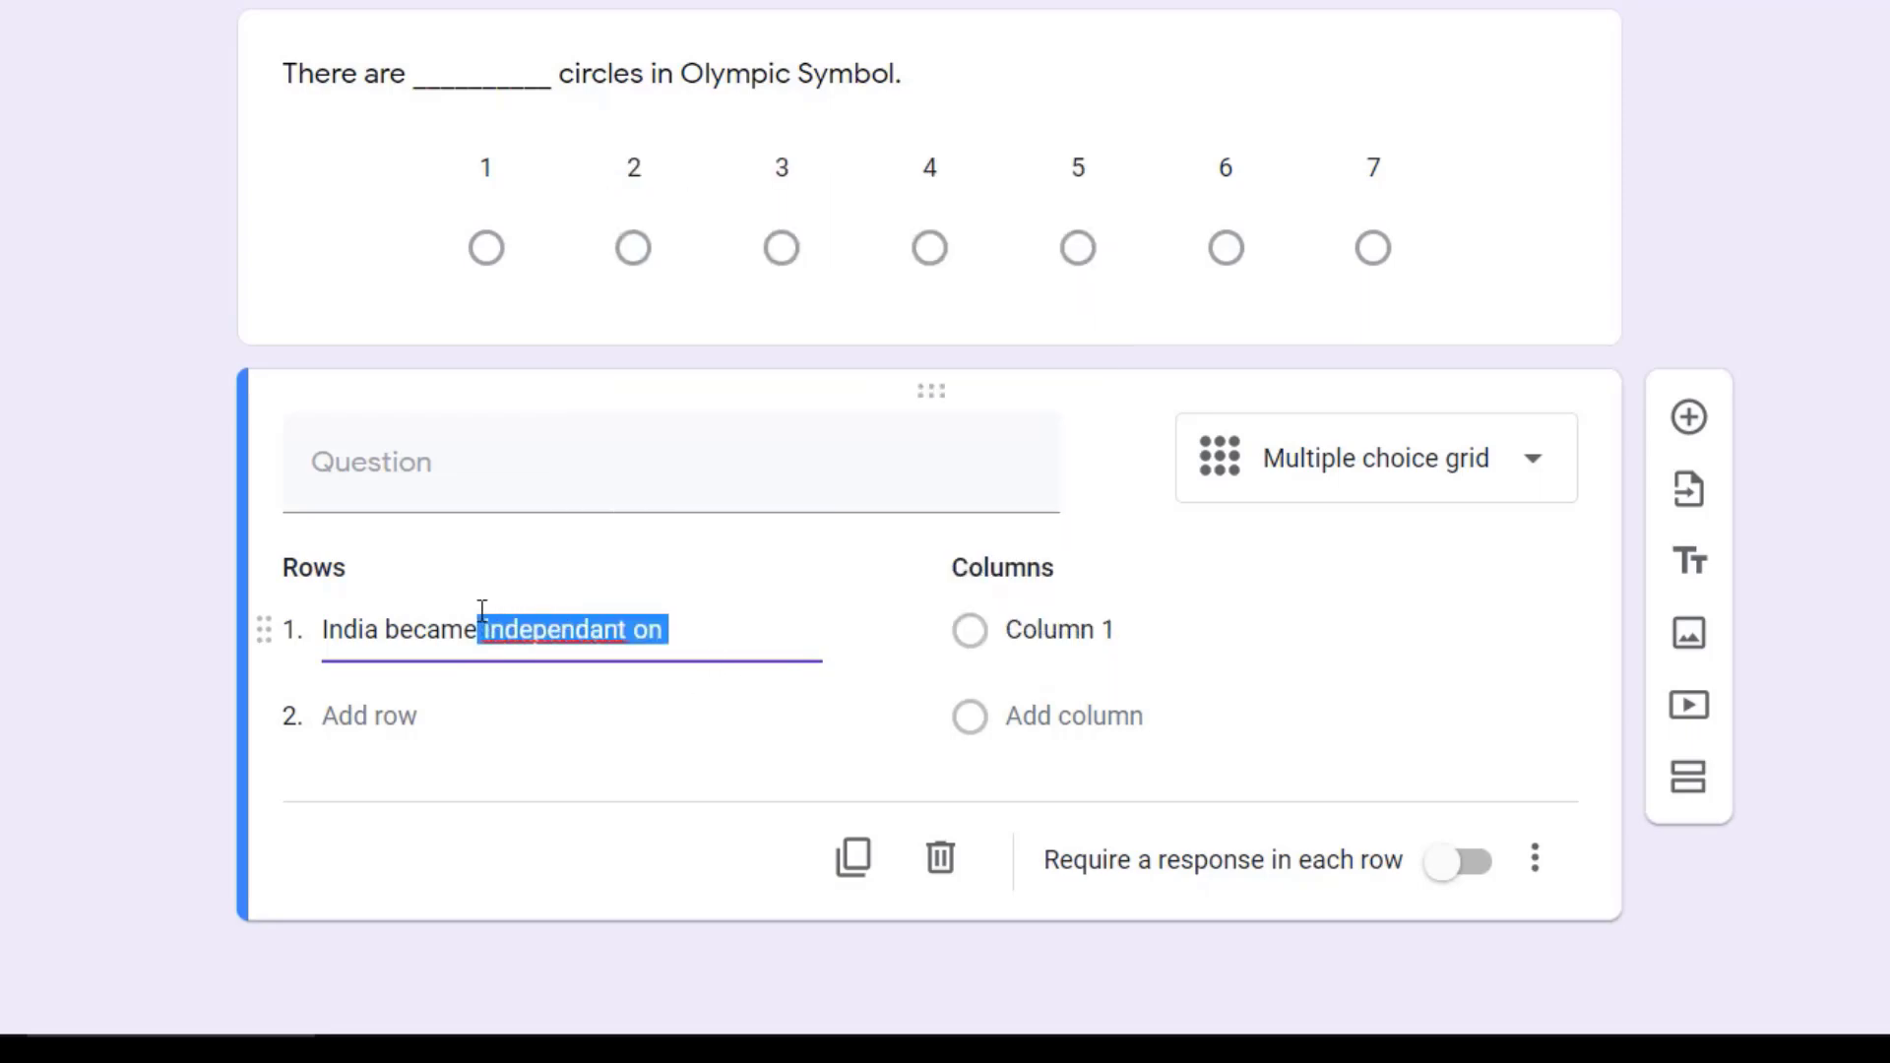
type("indepe")
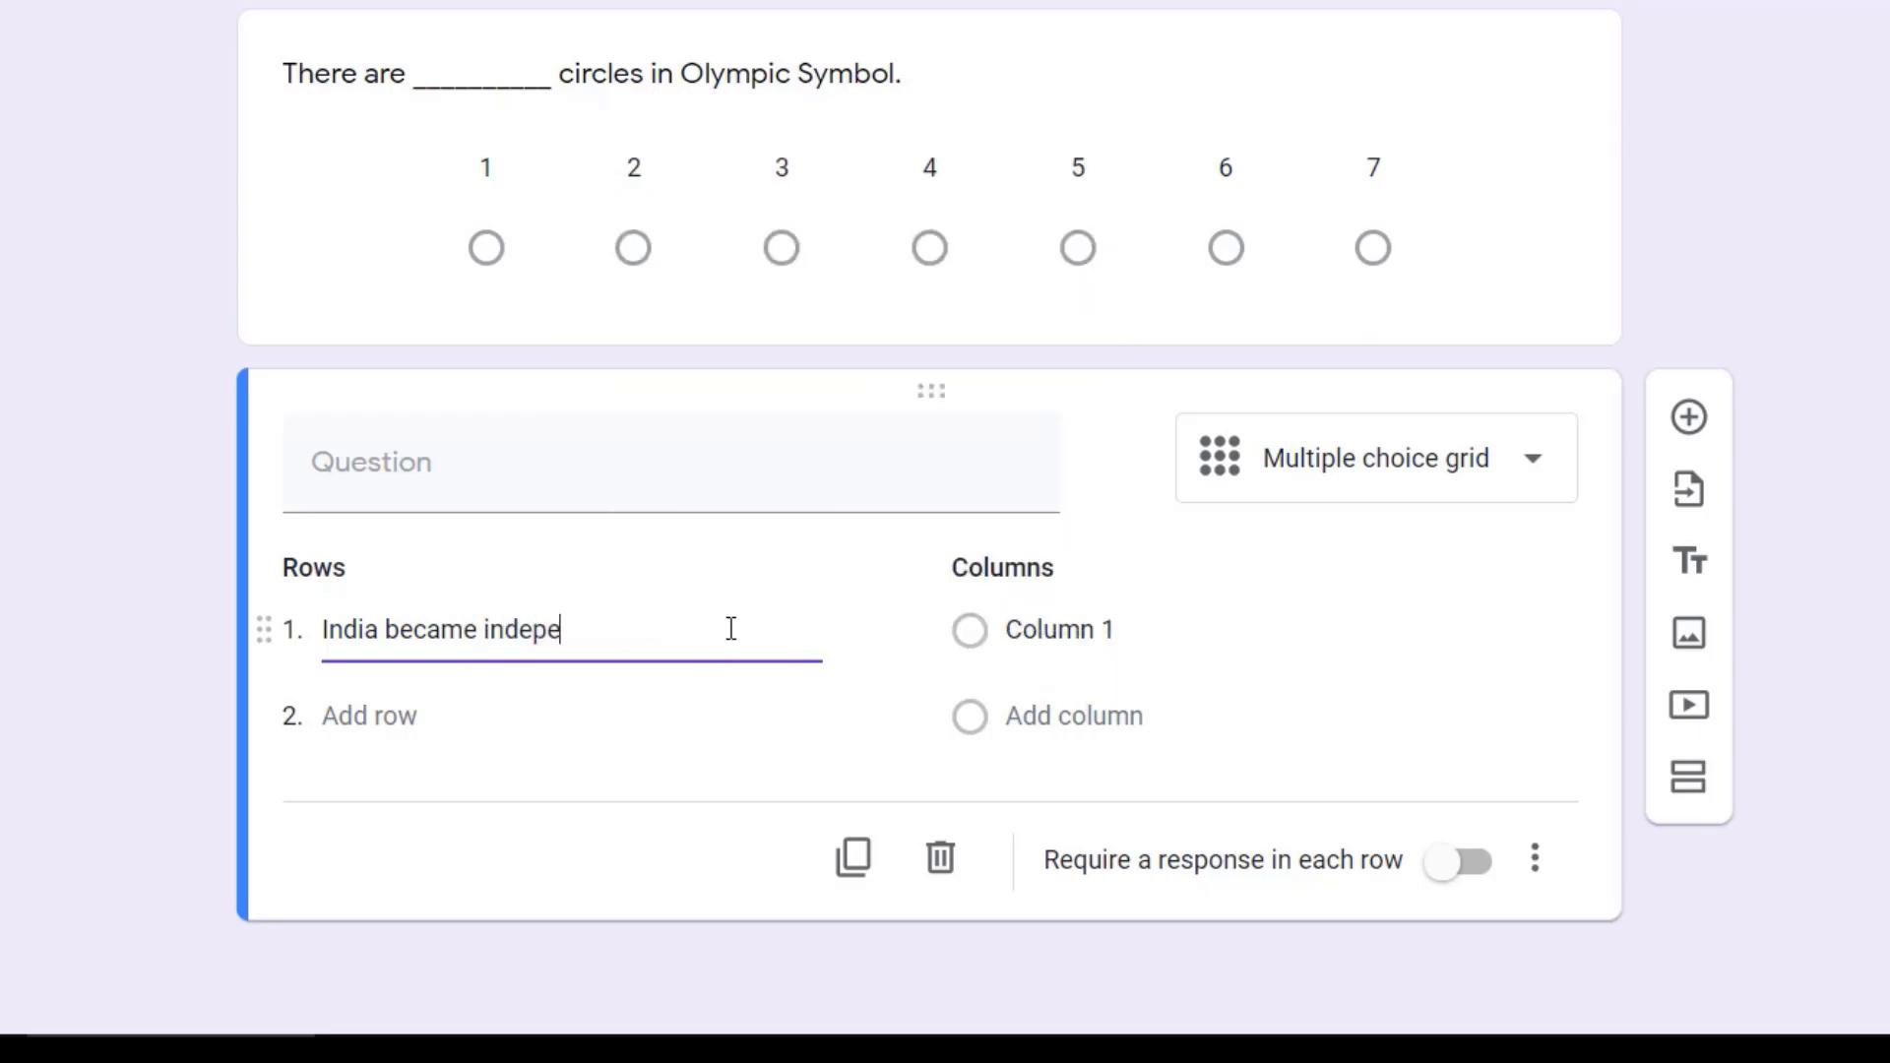
type("ndent on 15")
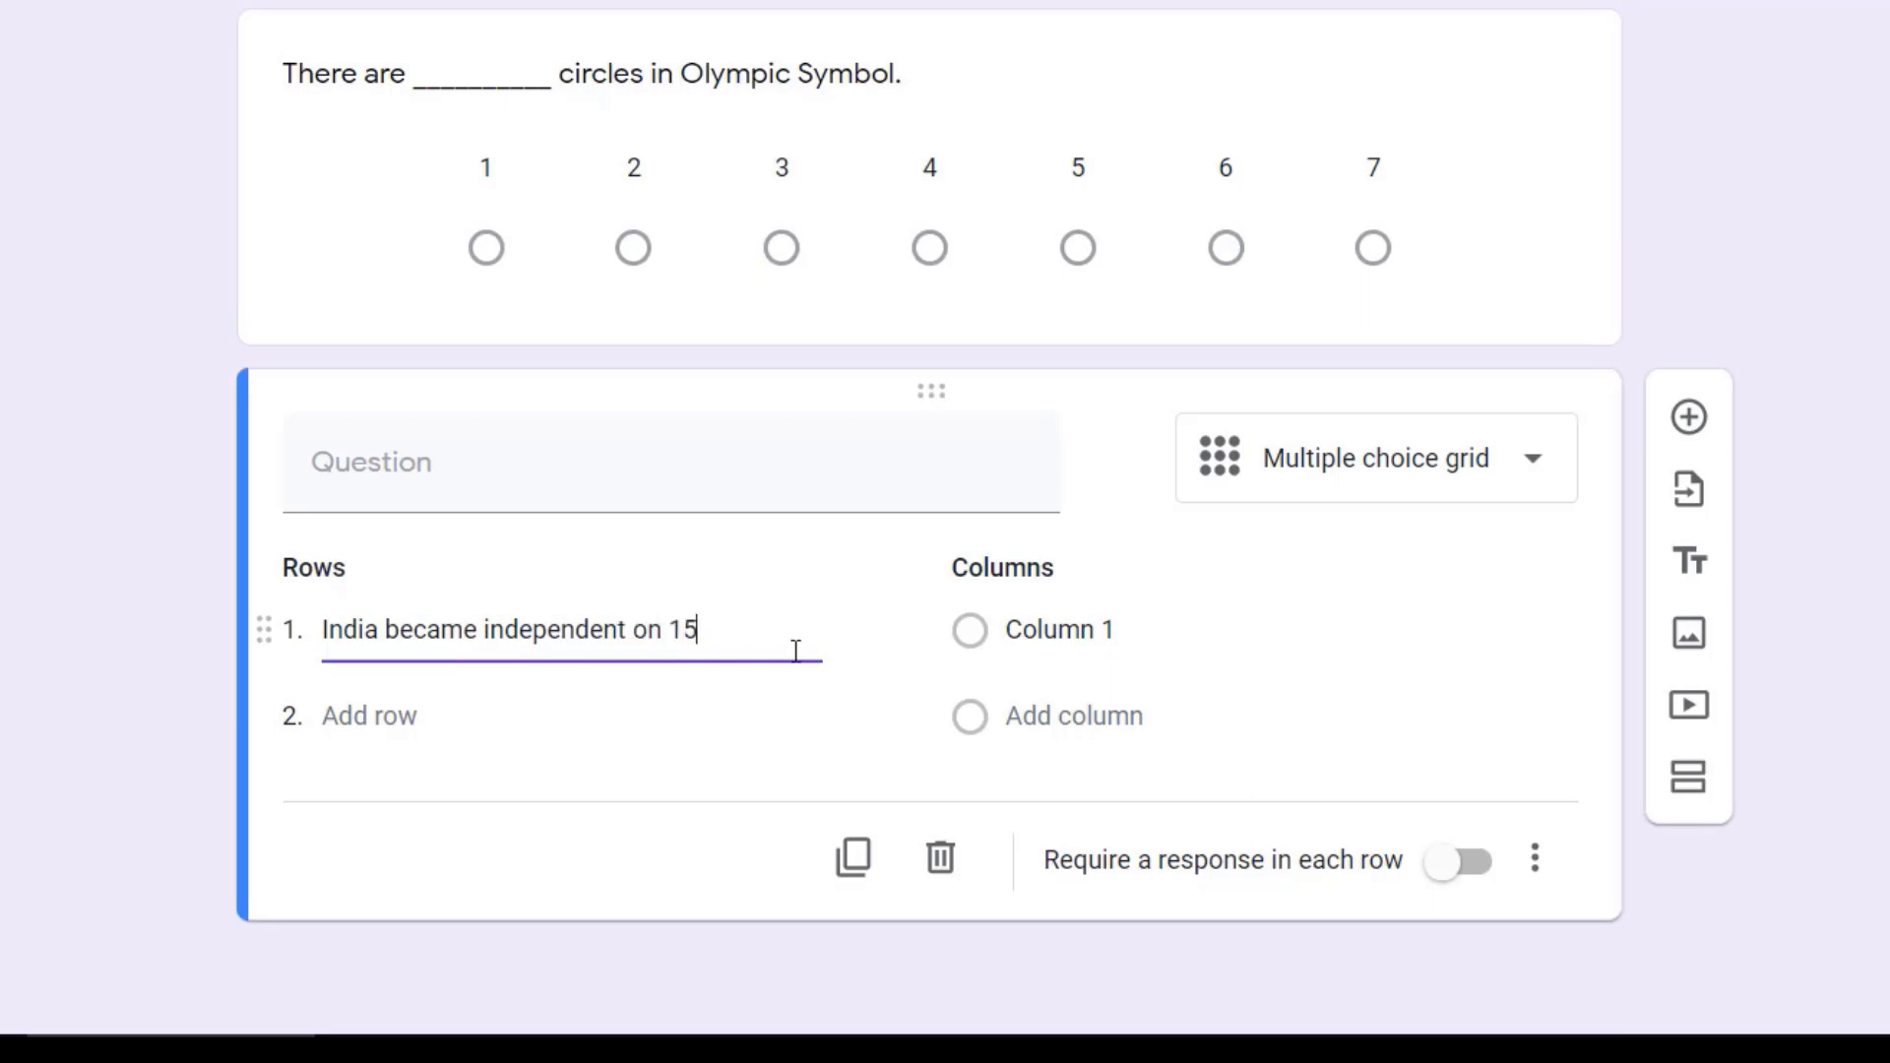
type(" August 1947")
Step: Give the multiple choice grid the columns True and False
left_click(1048, 630)
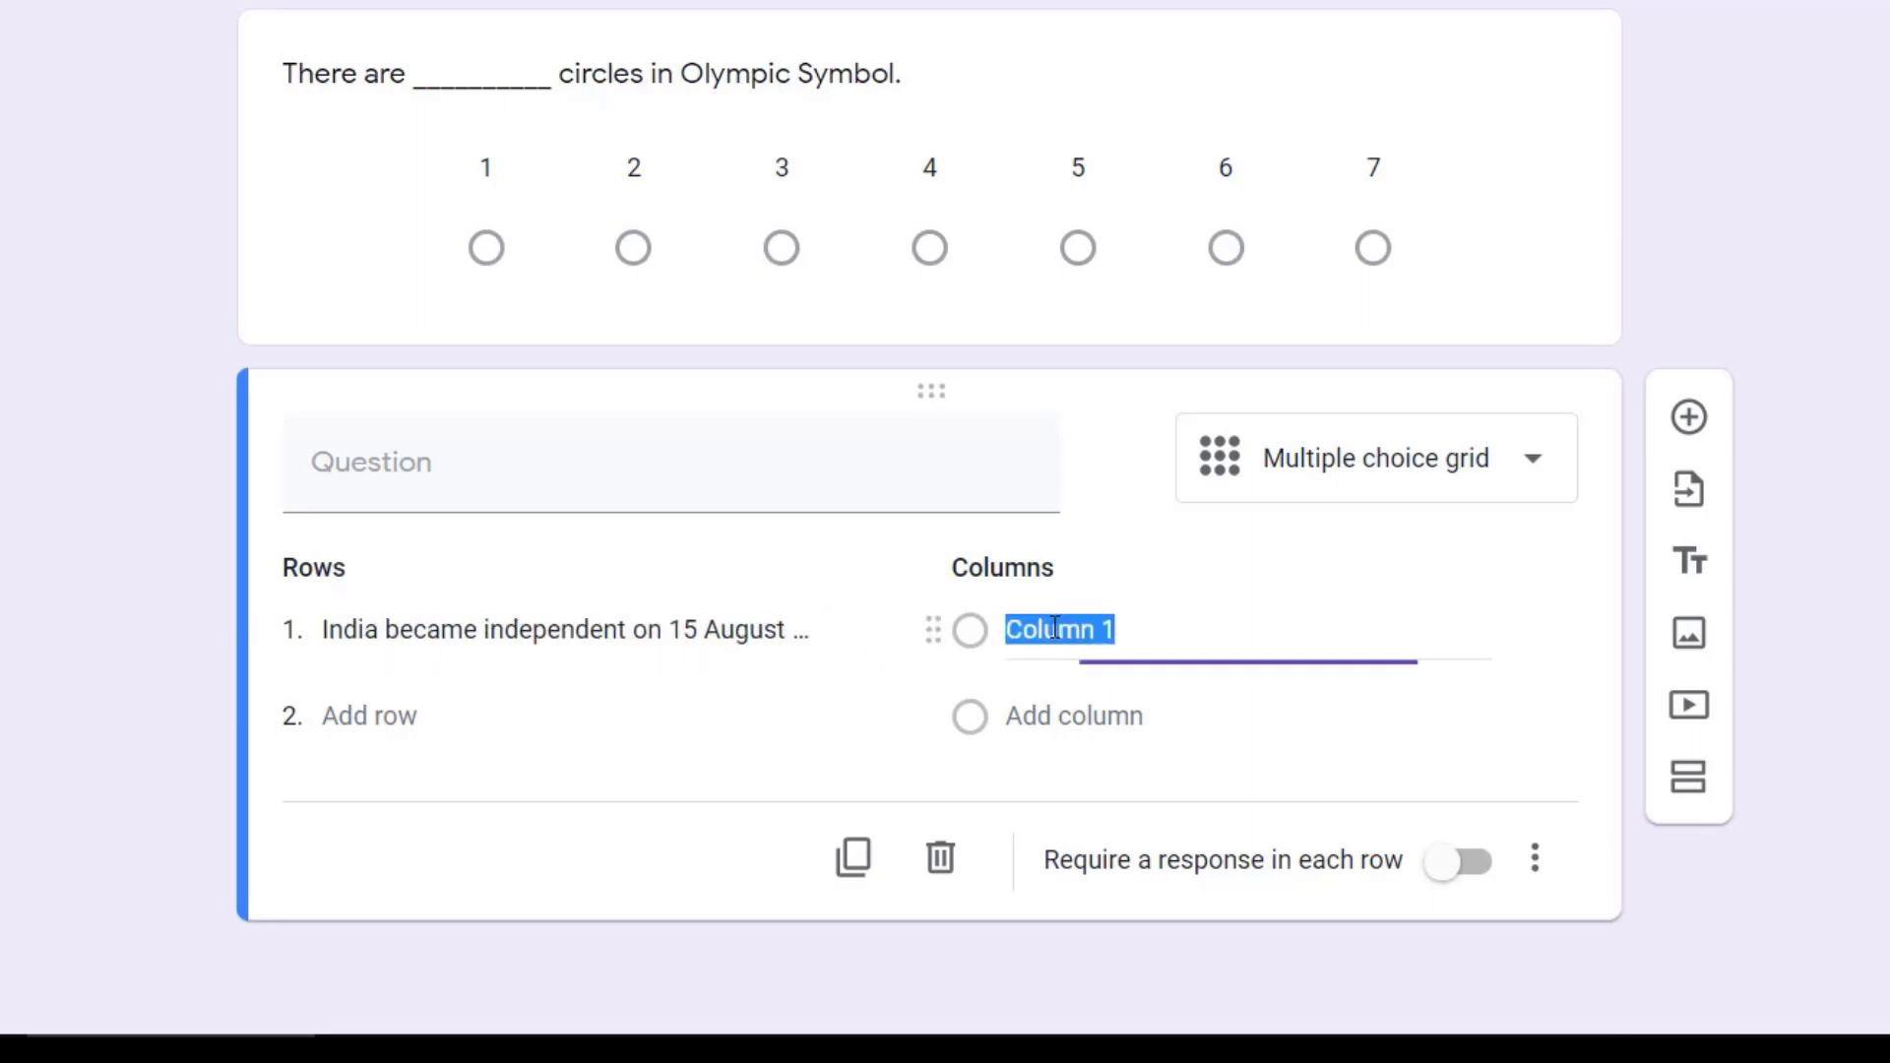
type("True")
left_click(1027, 706)
type("False")
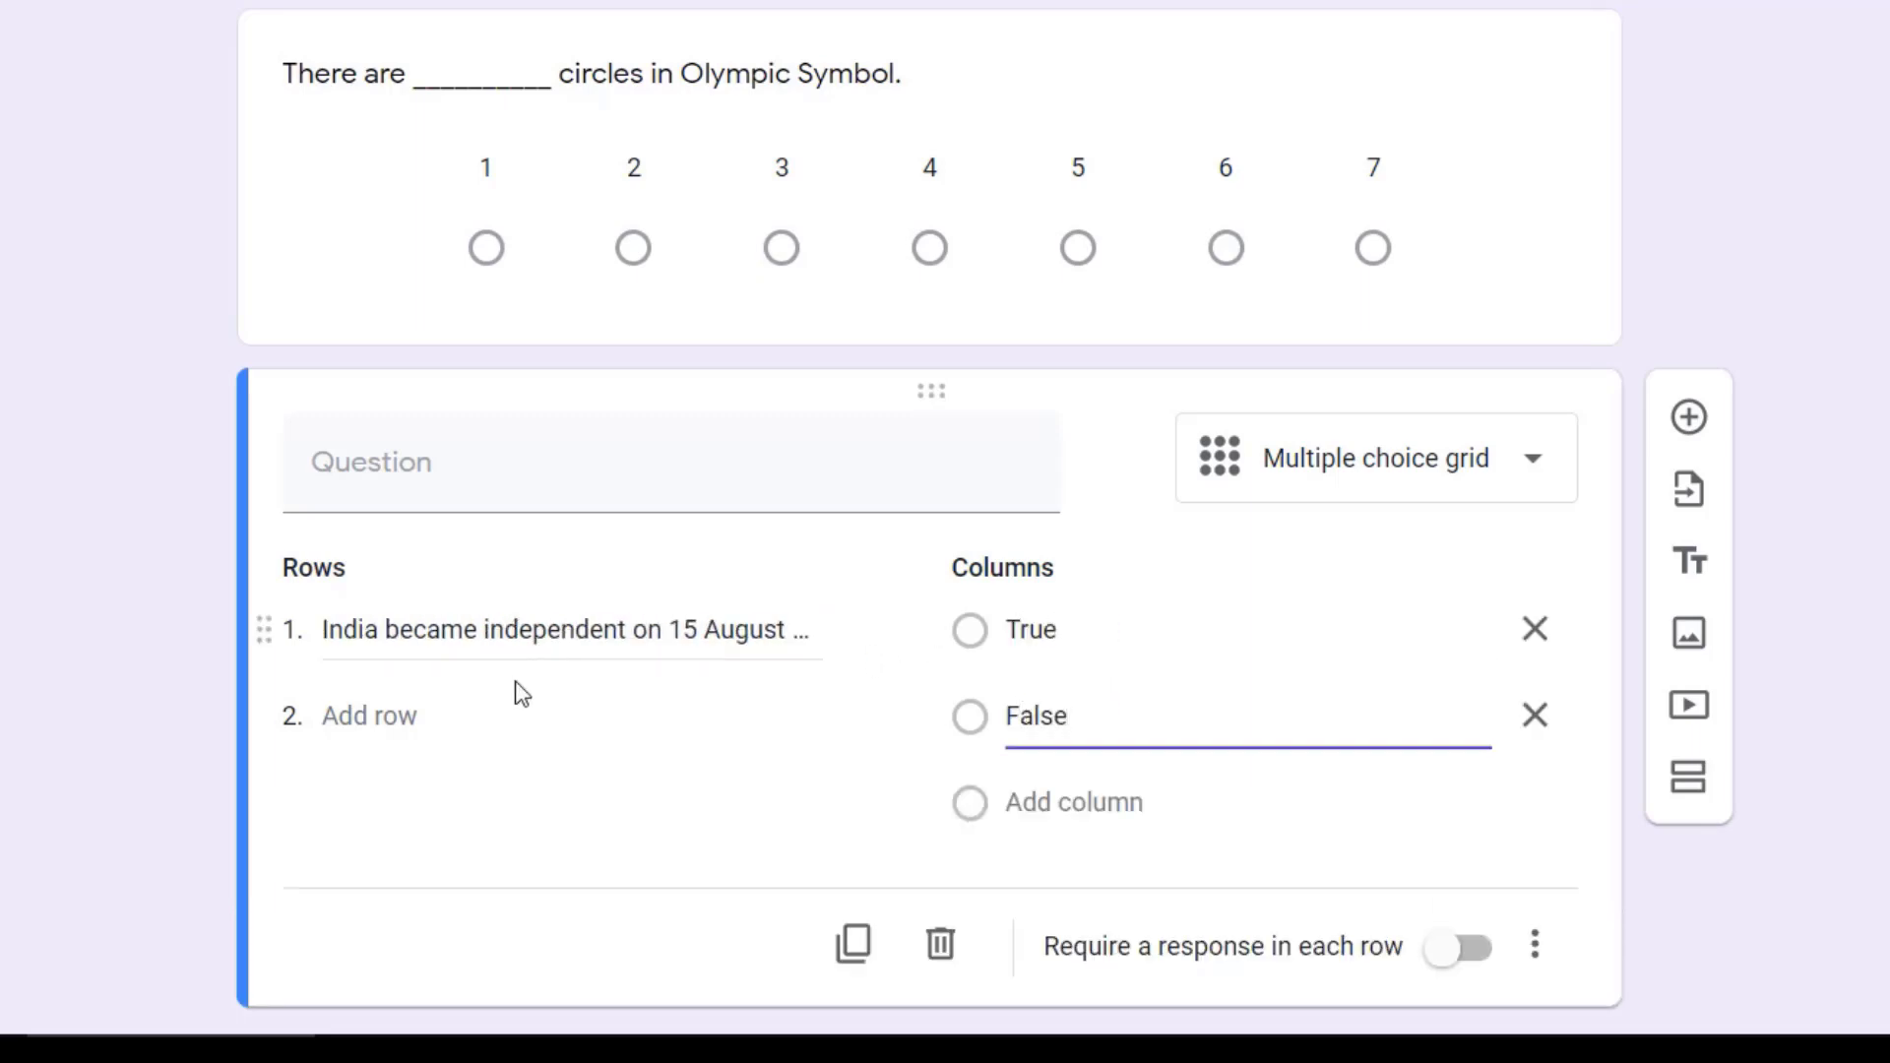
Step: Add the second grid row "Gold is costlier than platinum" and enter "Say True or False" as the question
left_click(365, 715)
type("Gold is")
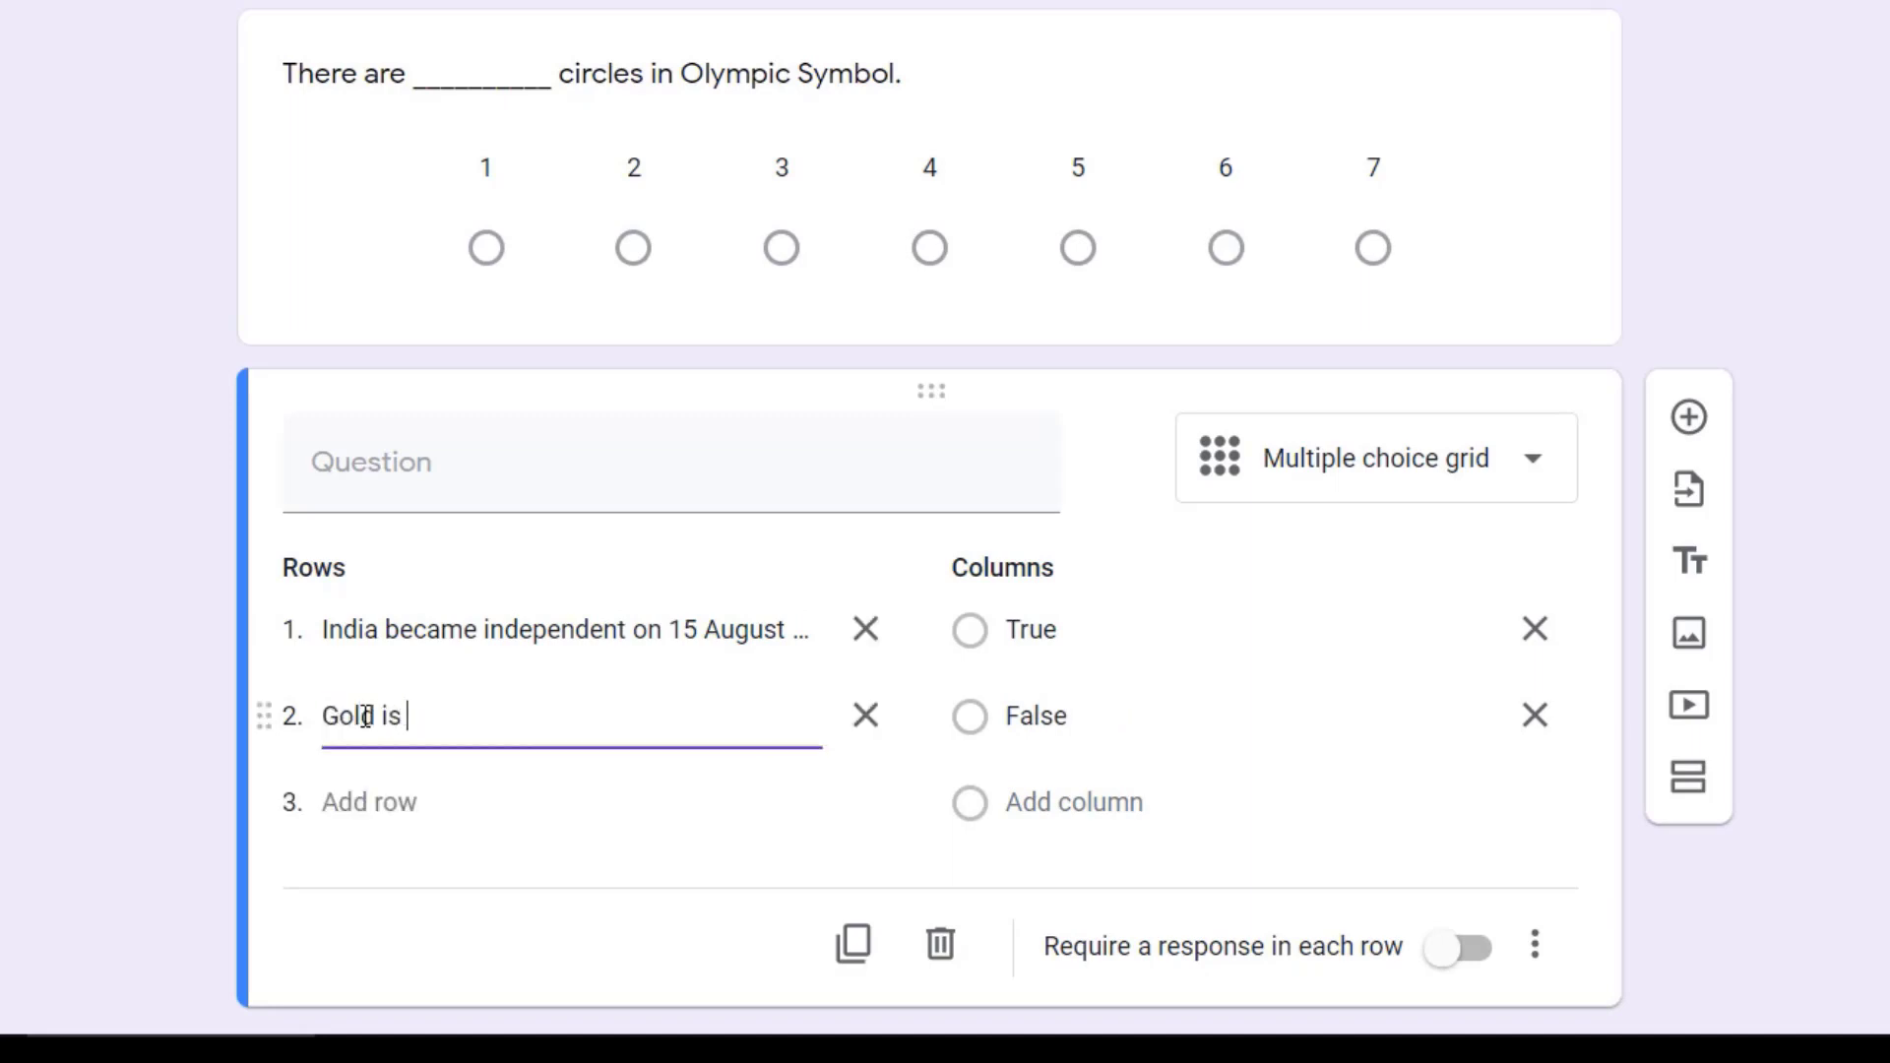
type(" costlier than platinum")
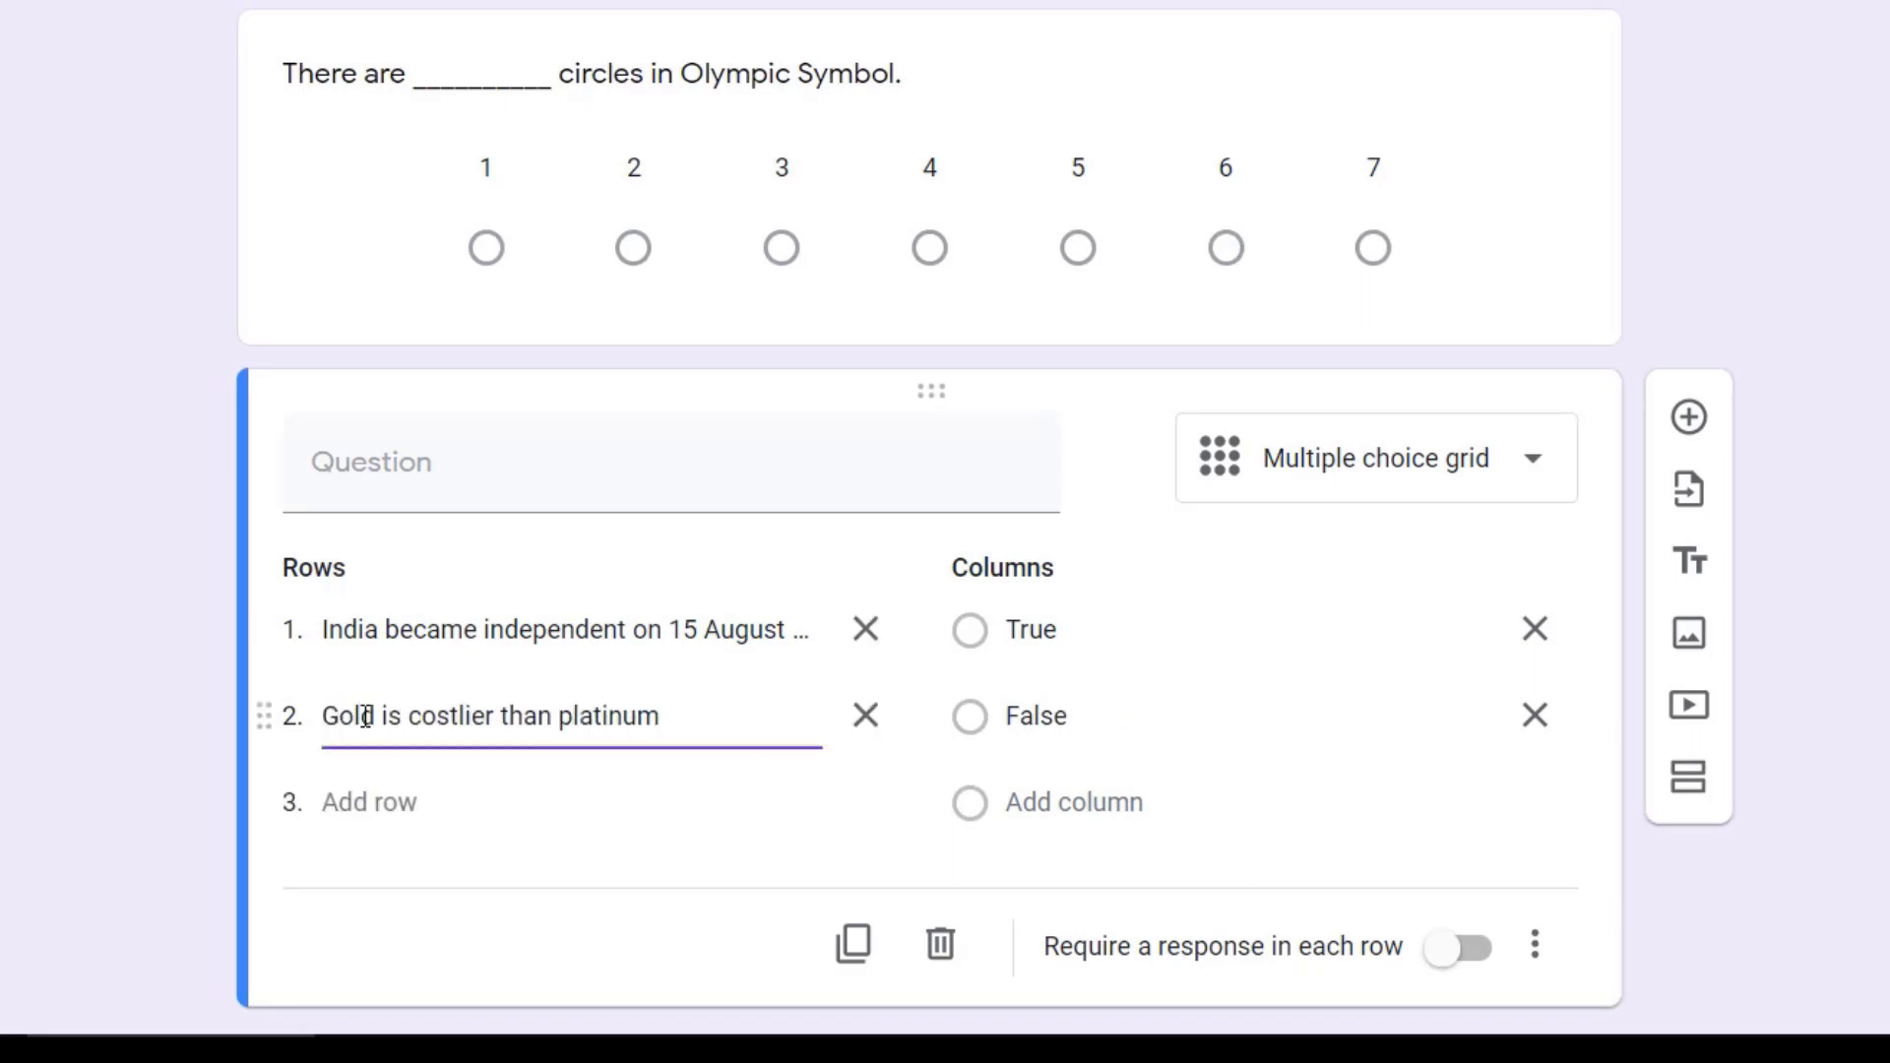
left_click(477, 474)
type("Say True or False")
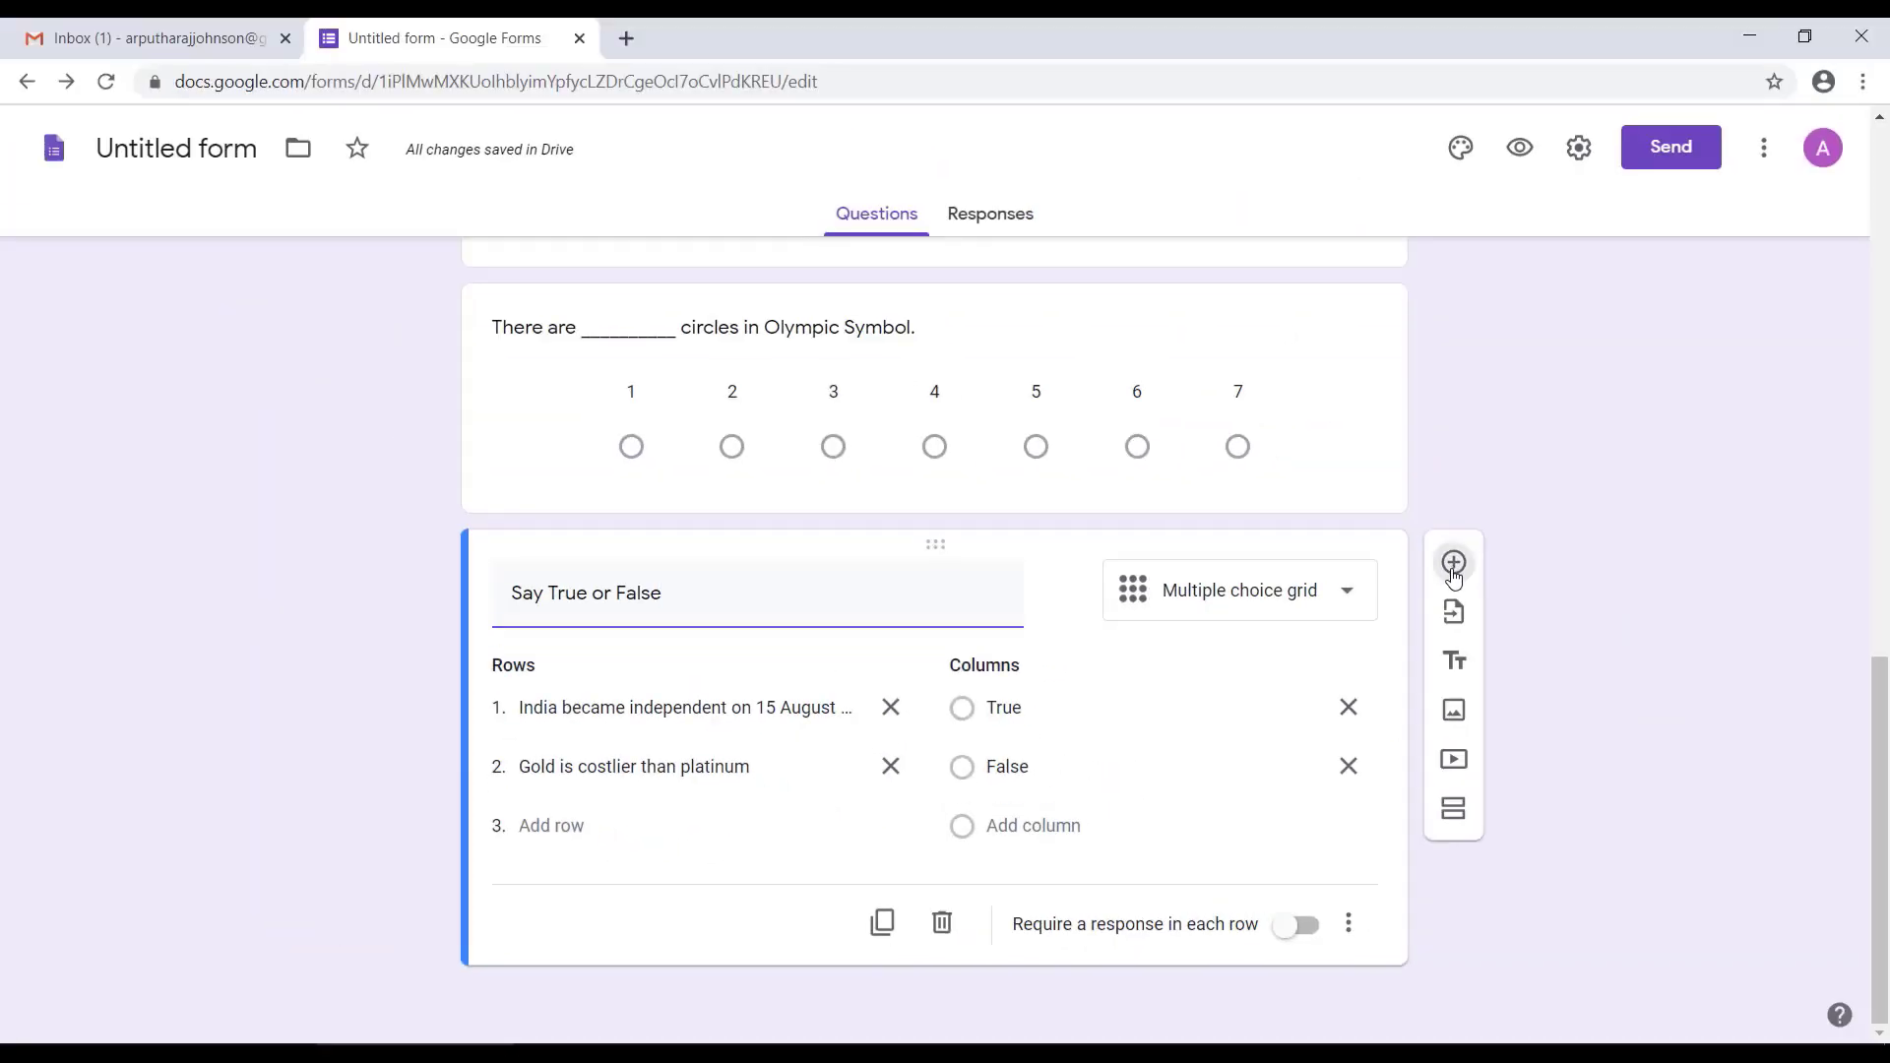
Step: Add a Checkbox grid question reading "Choose all that applies."
left_click(1689, 416)
left_click(1295, 518)
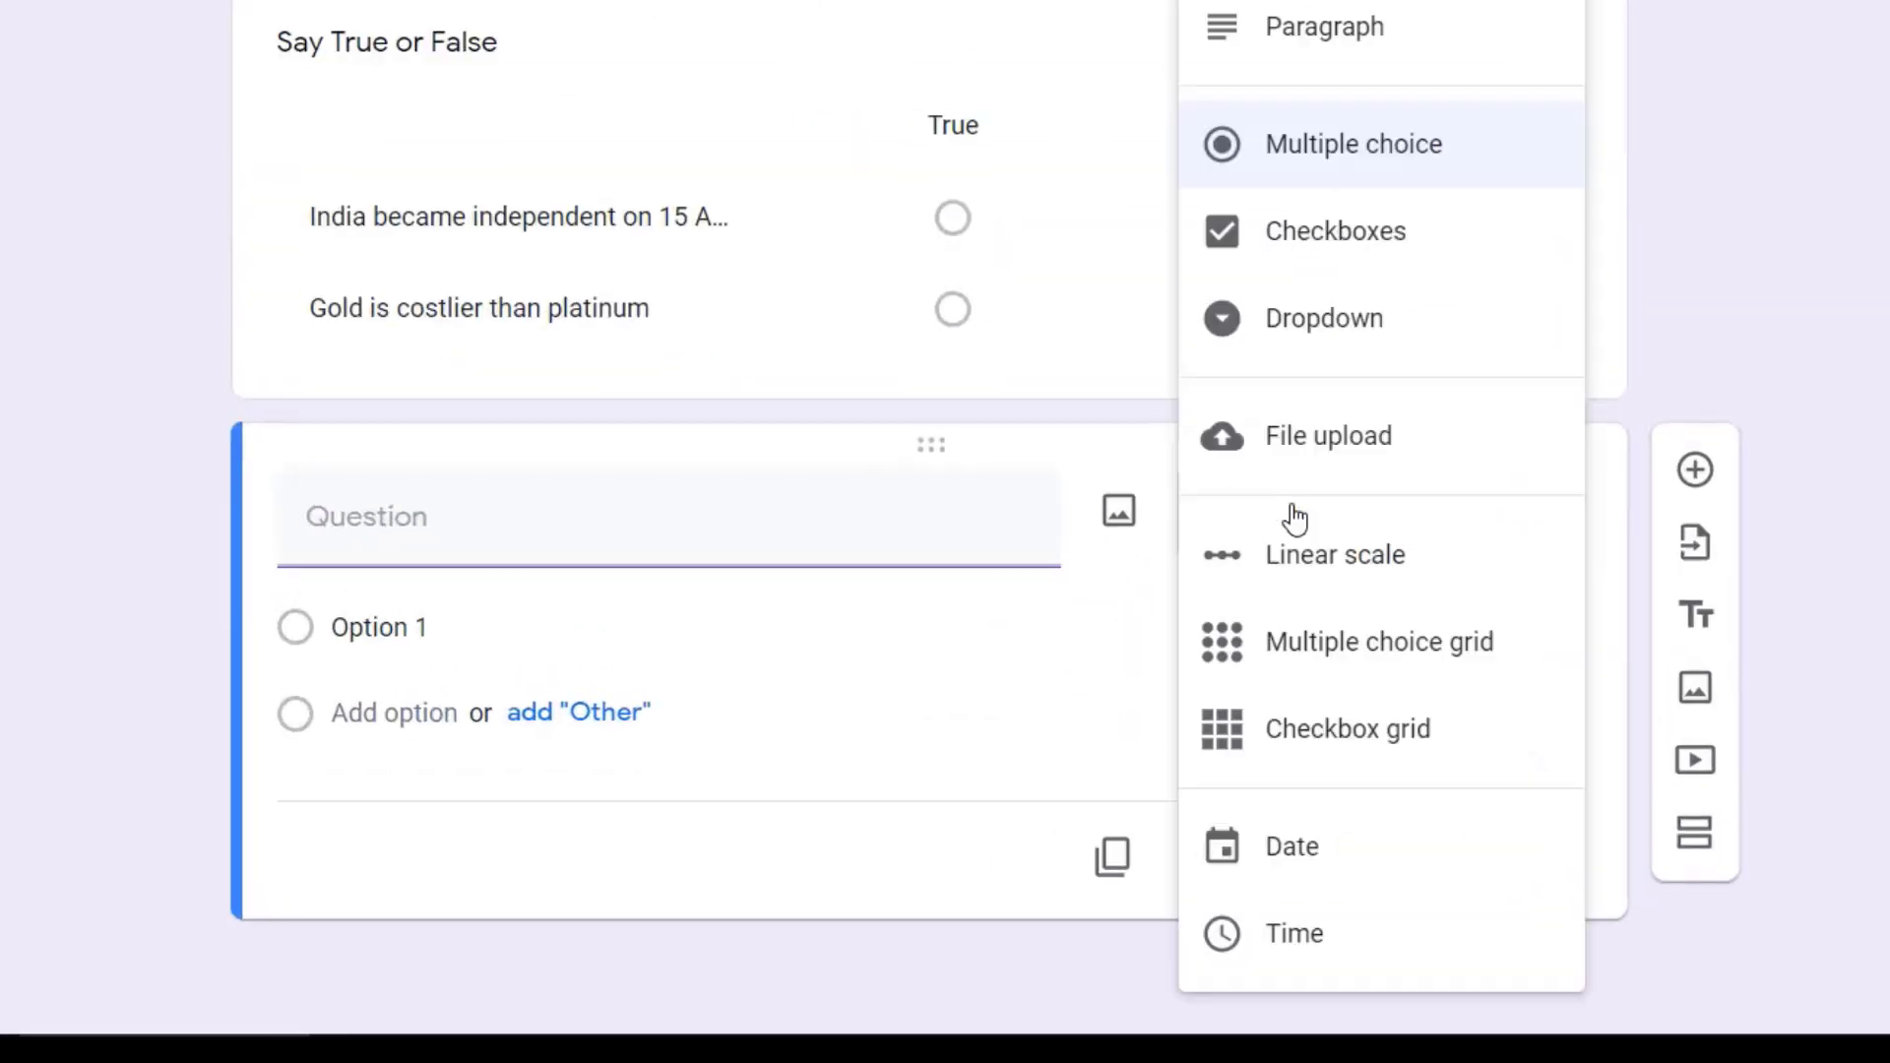
left_click(1283, 722)
type("Choose all that applies.")
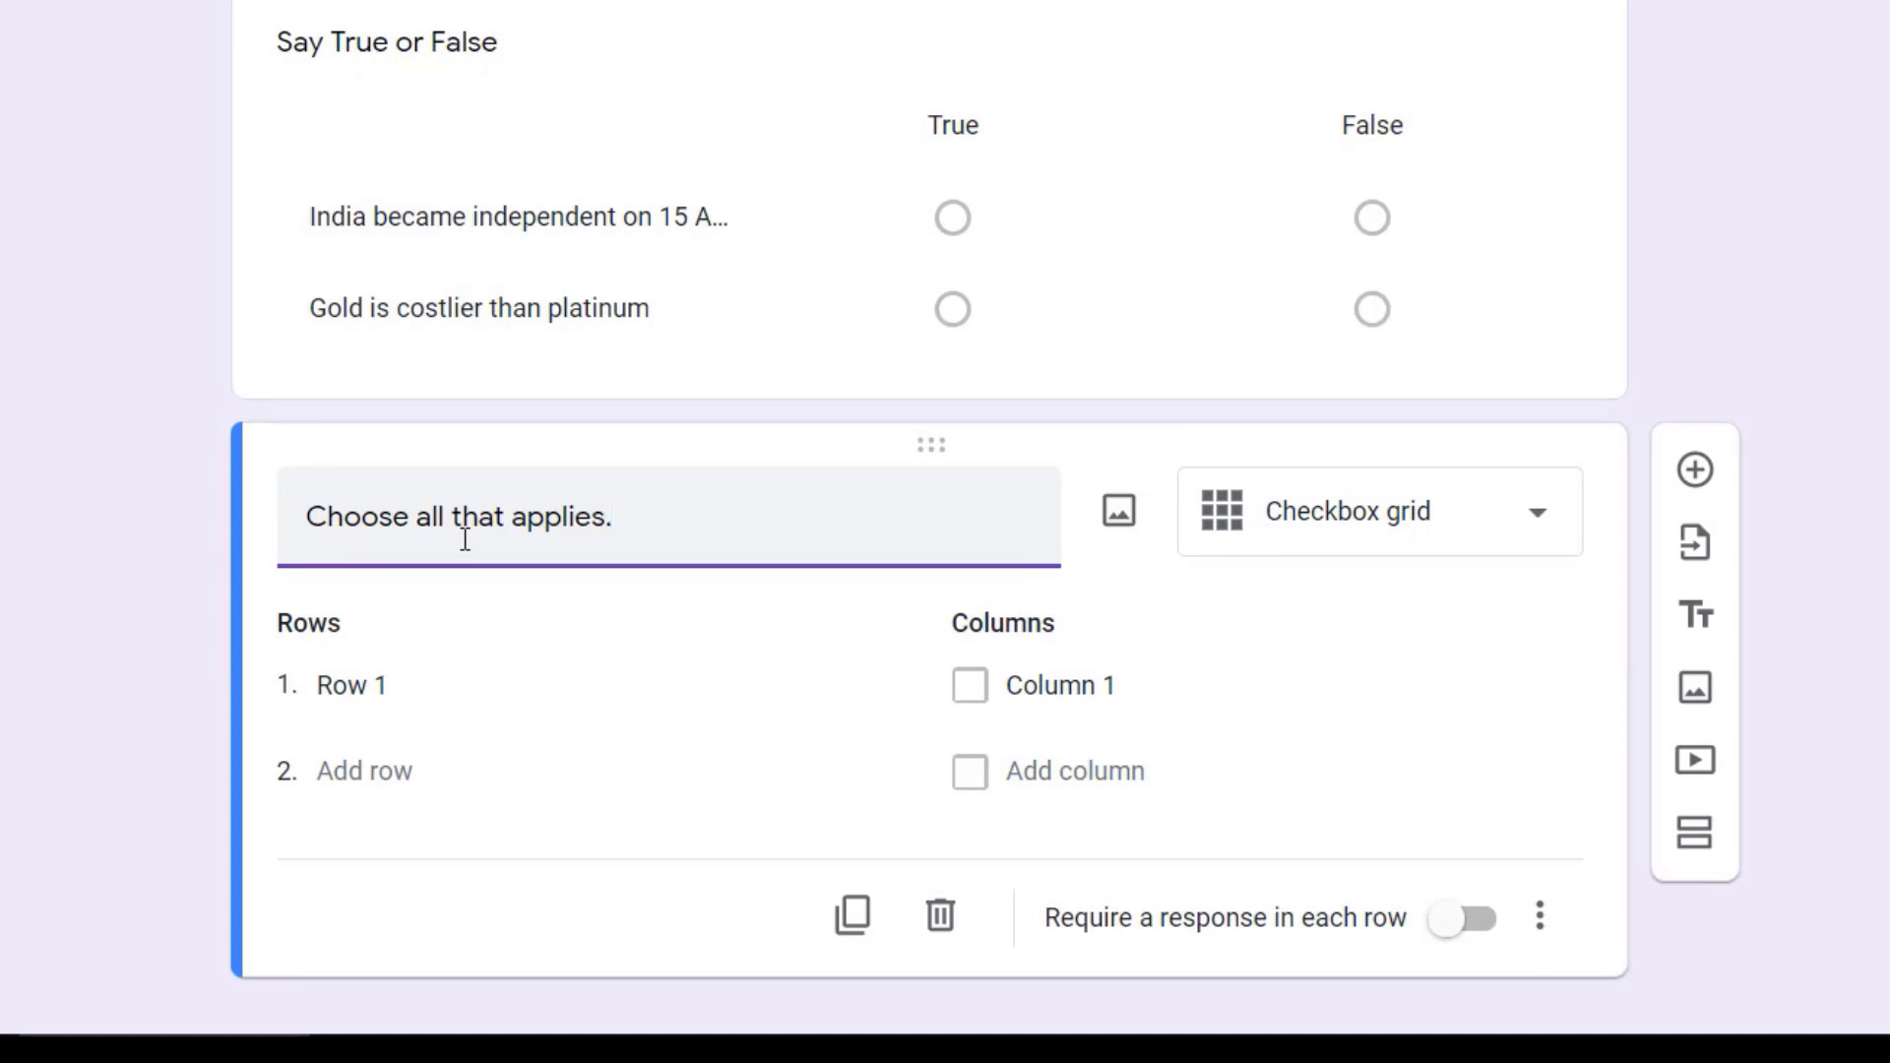
Step: Give the checkbox grid the rows 2, 4 and 9
left_click(428, 702)
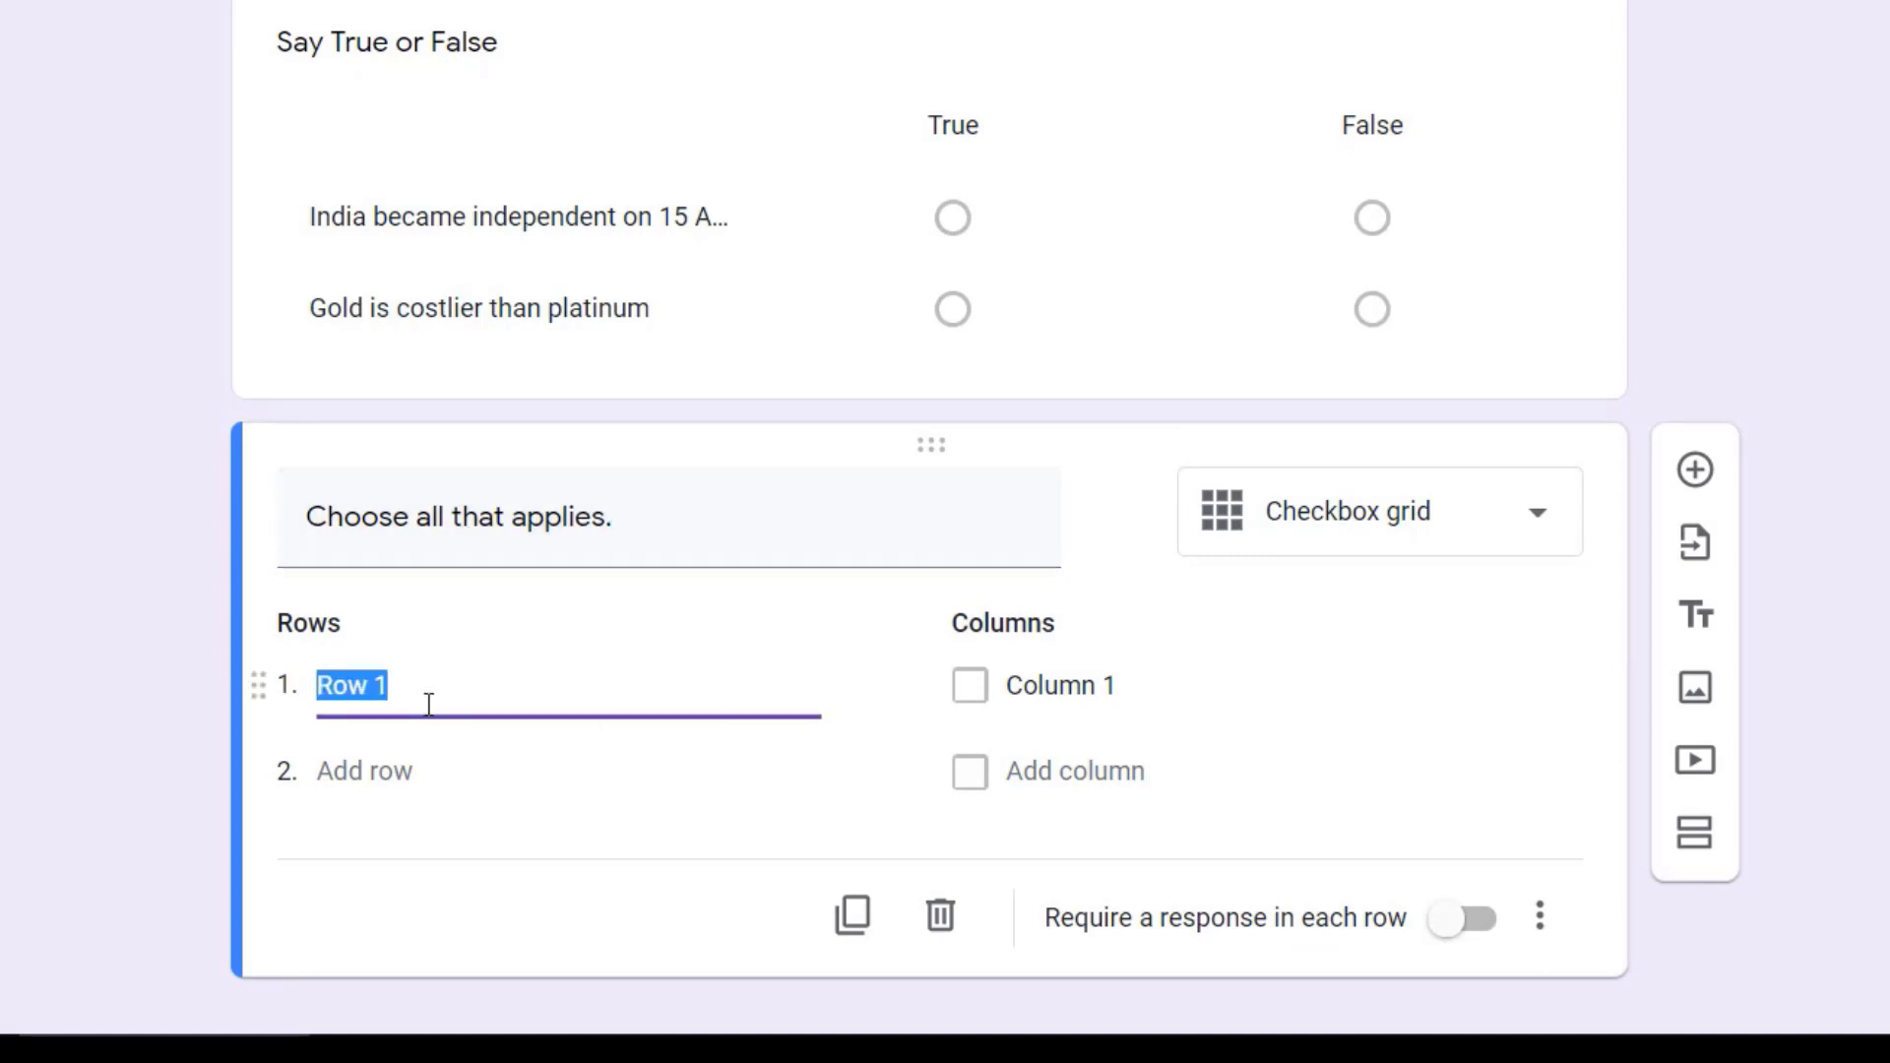
type("2")
left_click(410, 771)
type("4")
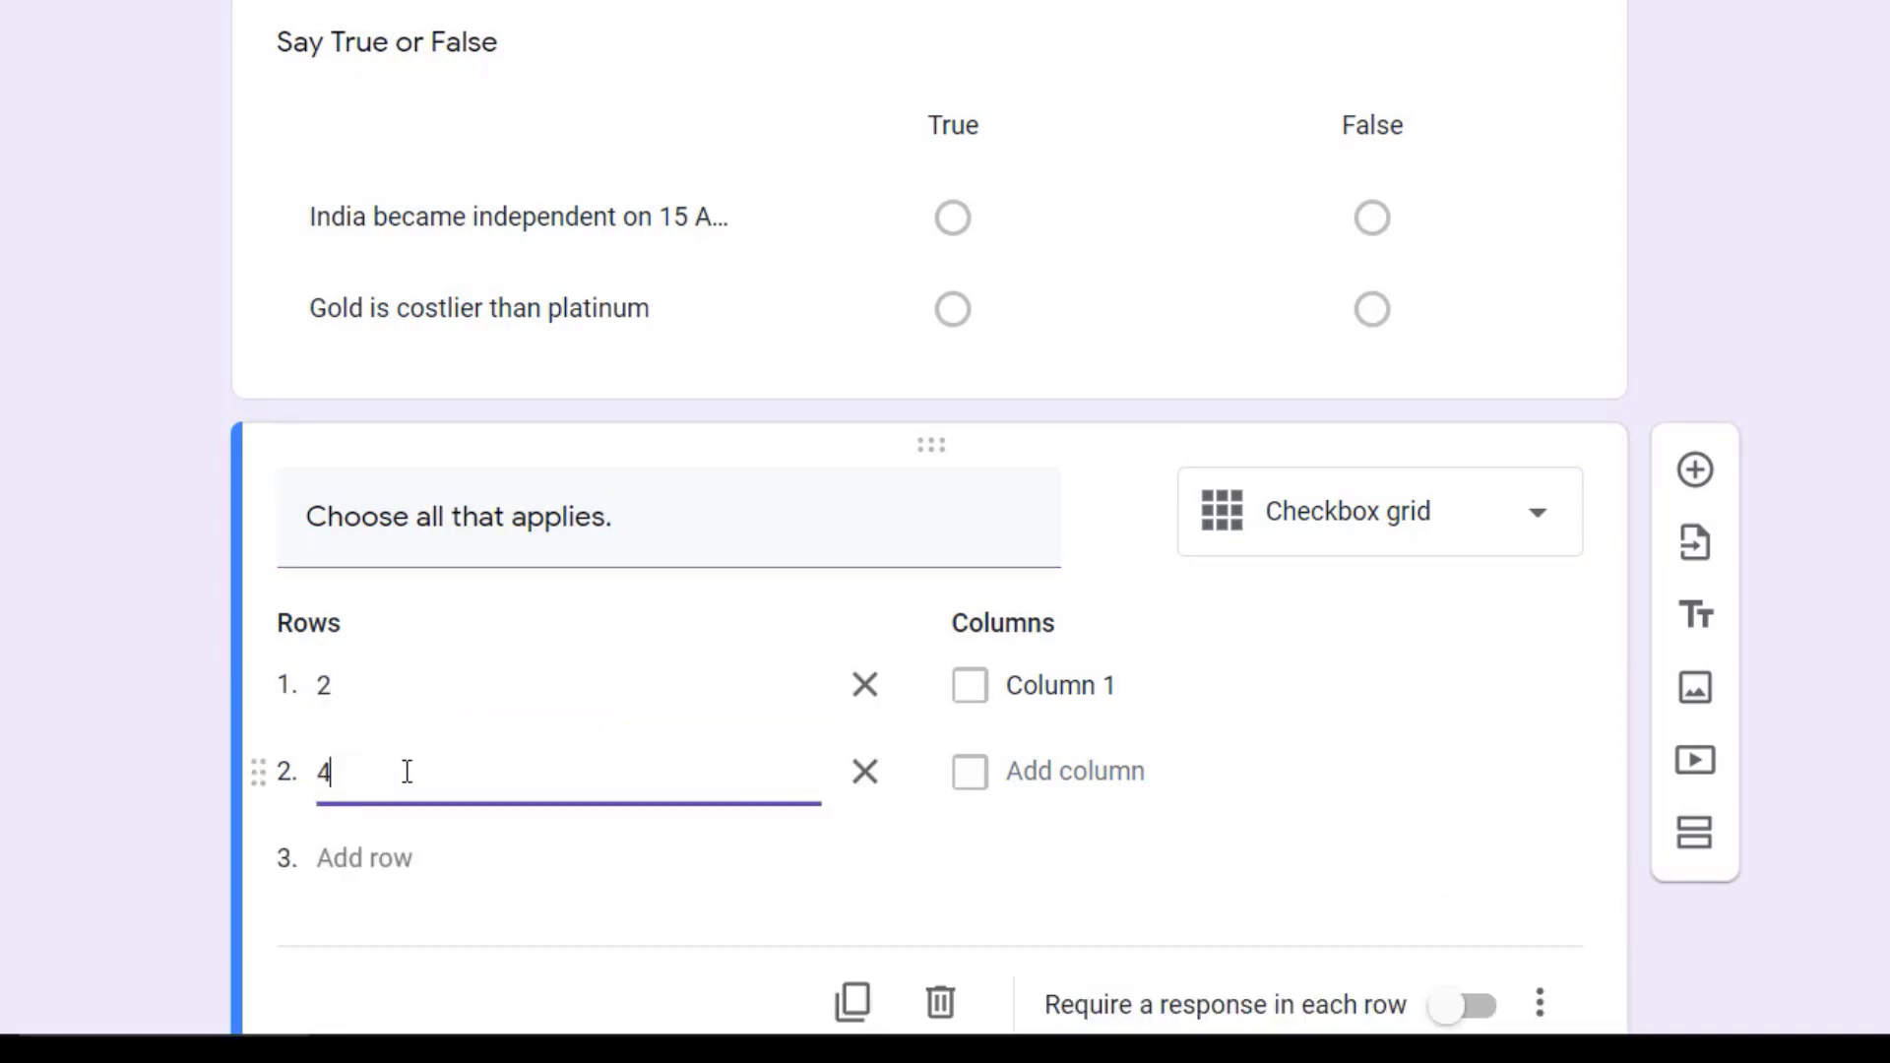
left_click(363, 859)
type("9")
Step: Give the checkbox grid the columns Prime, Composite, Even and Odd
left_click(1052, 695)
type("Prime")
left_click(1046, 772)
type("Composite")
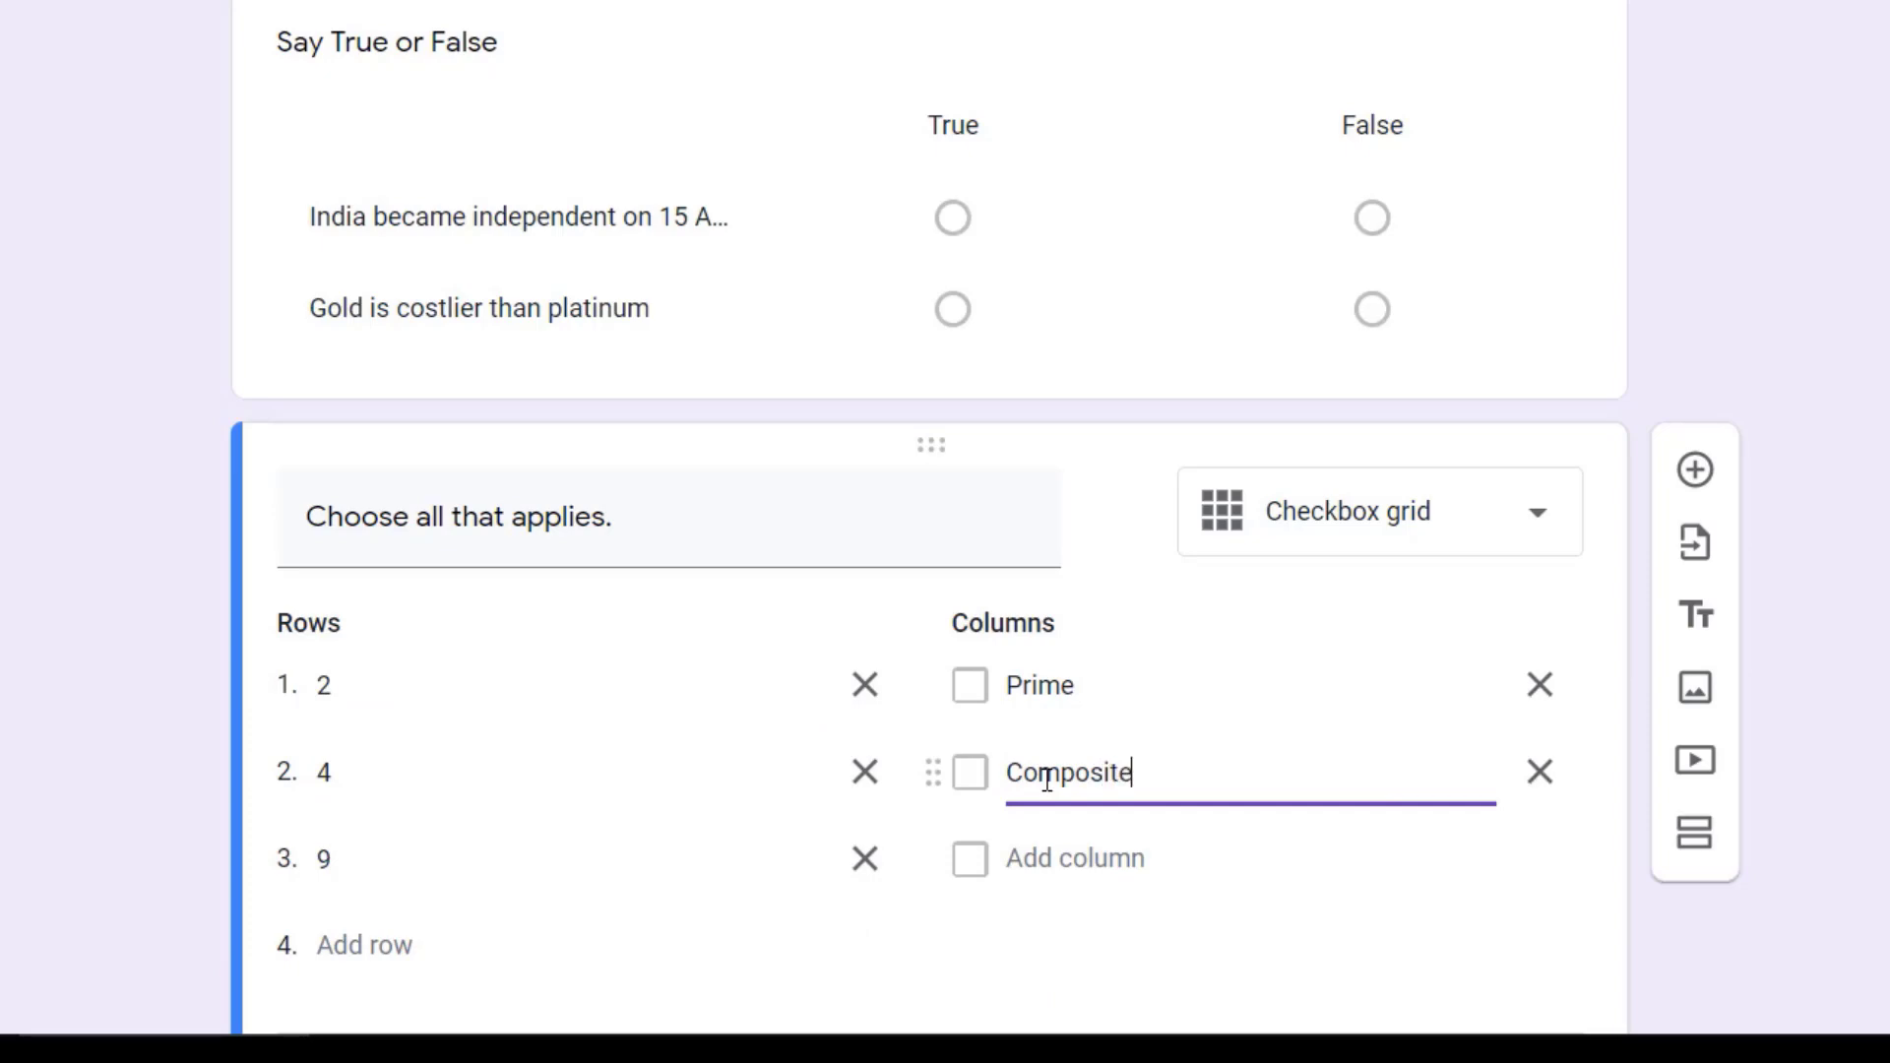
left_click(1043, 858)
type("Even")
left_click(1053, 943)
type("Odd")
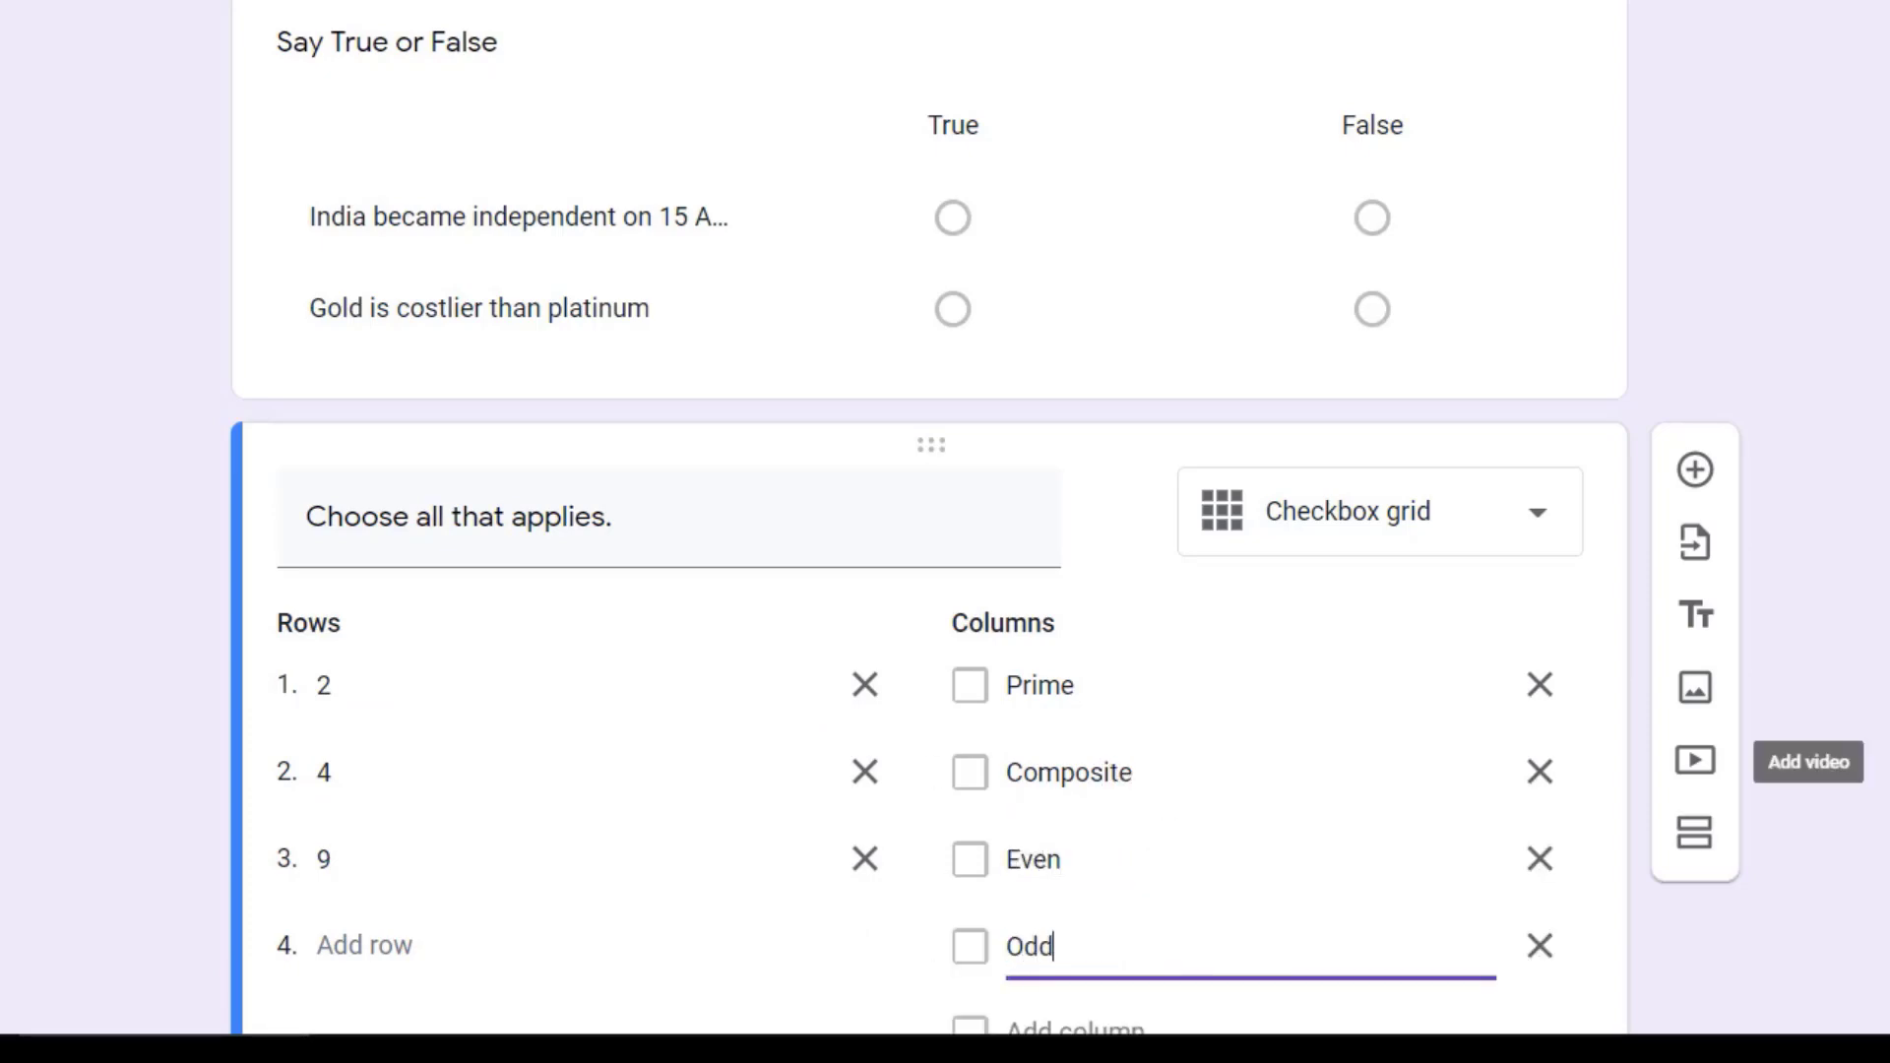
left_click(1618, 652)
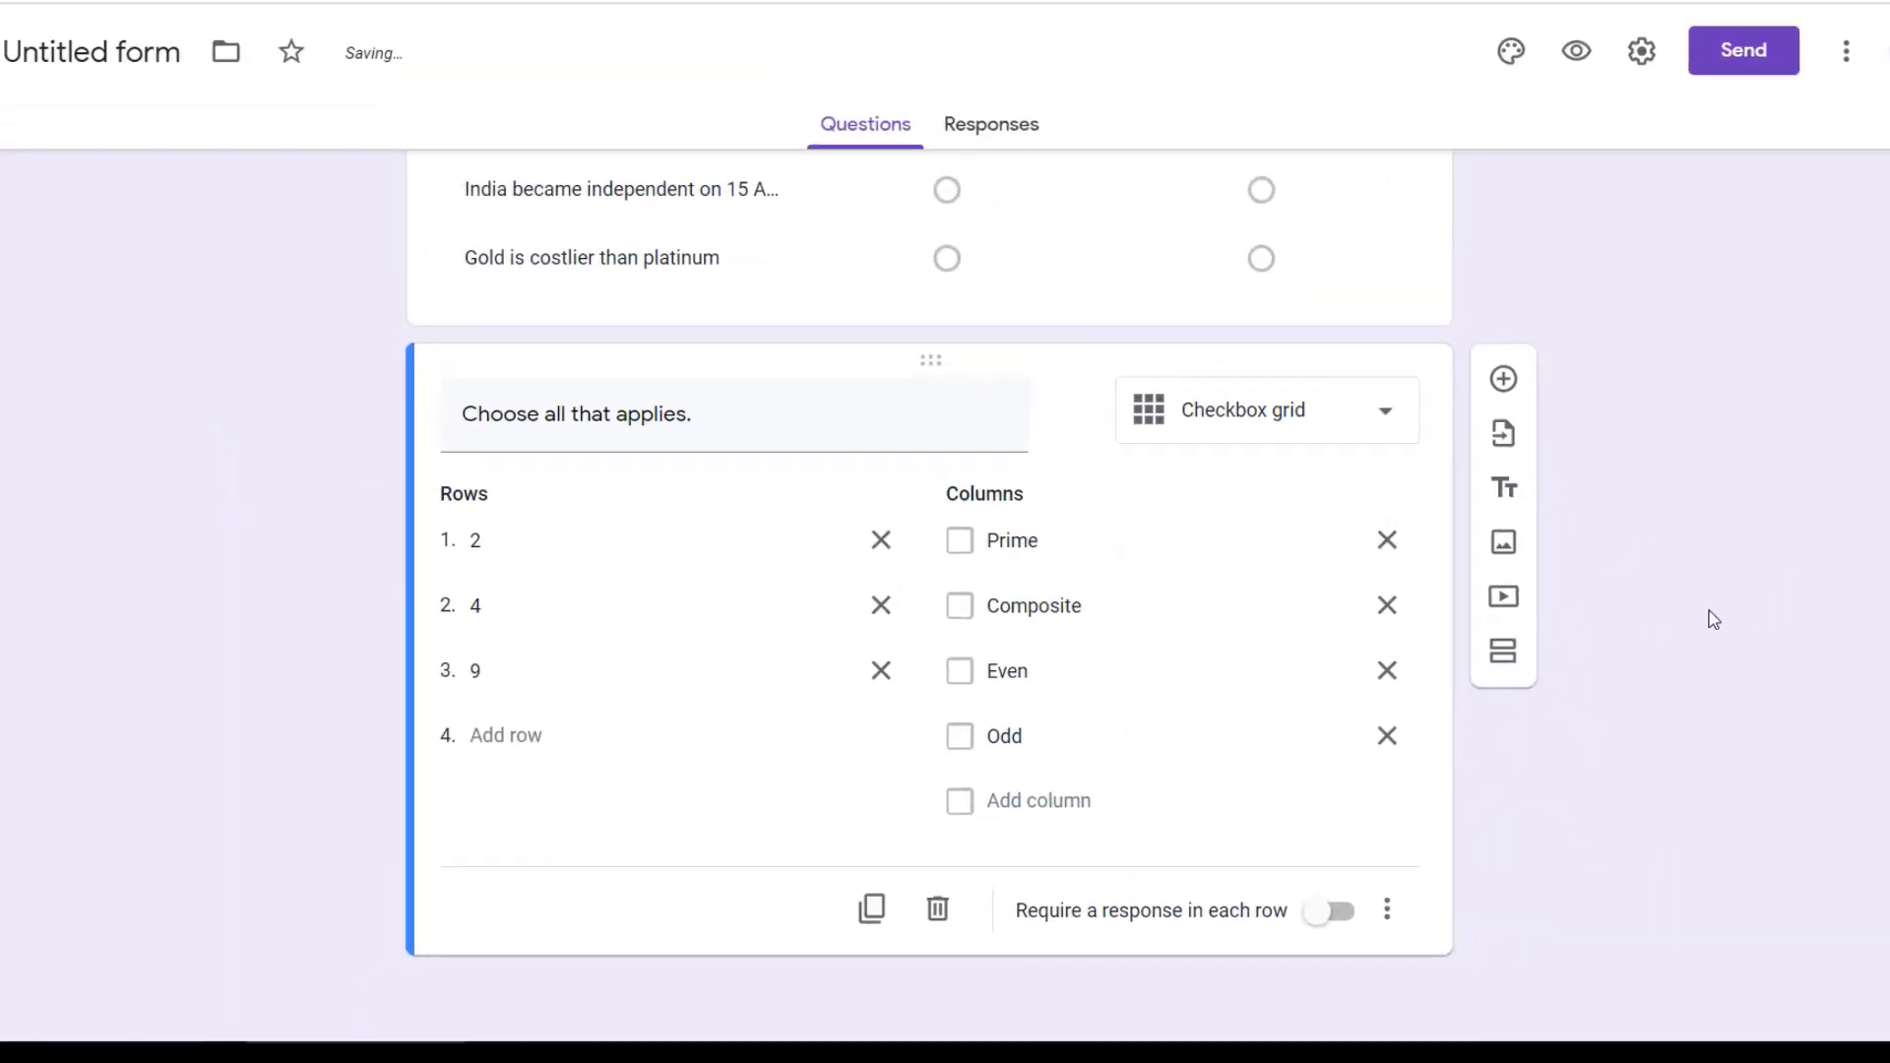
scroll(1618, 653, "up", 18)
left_click(1109, 511)
left_click(1312, 498)
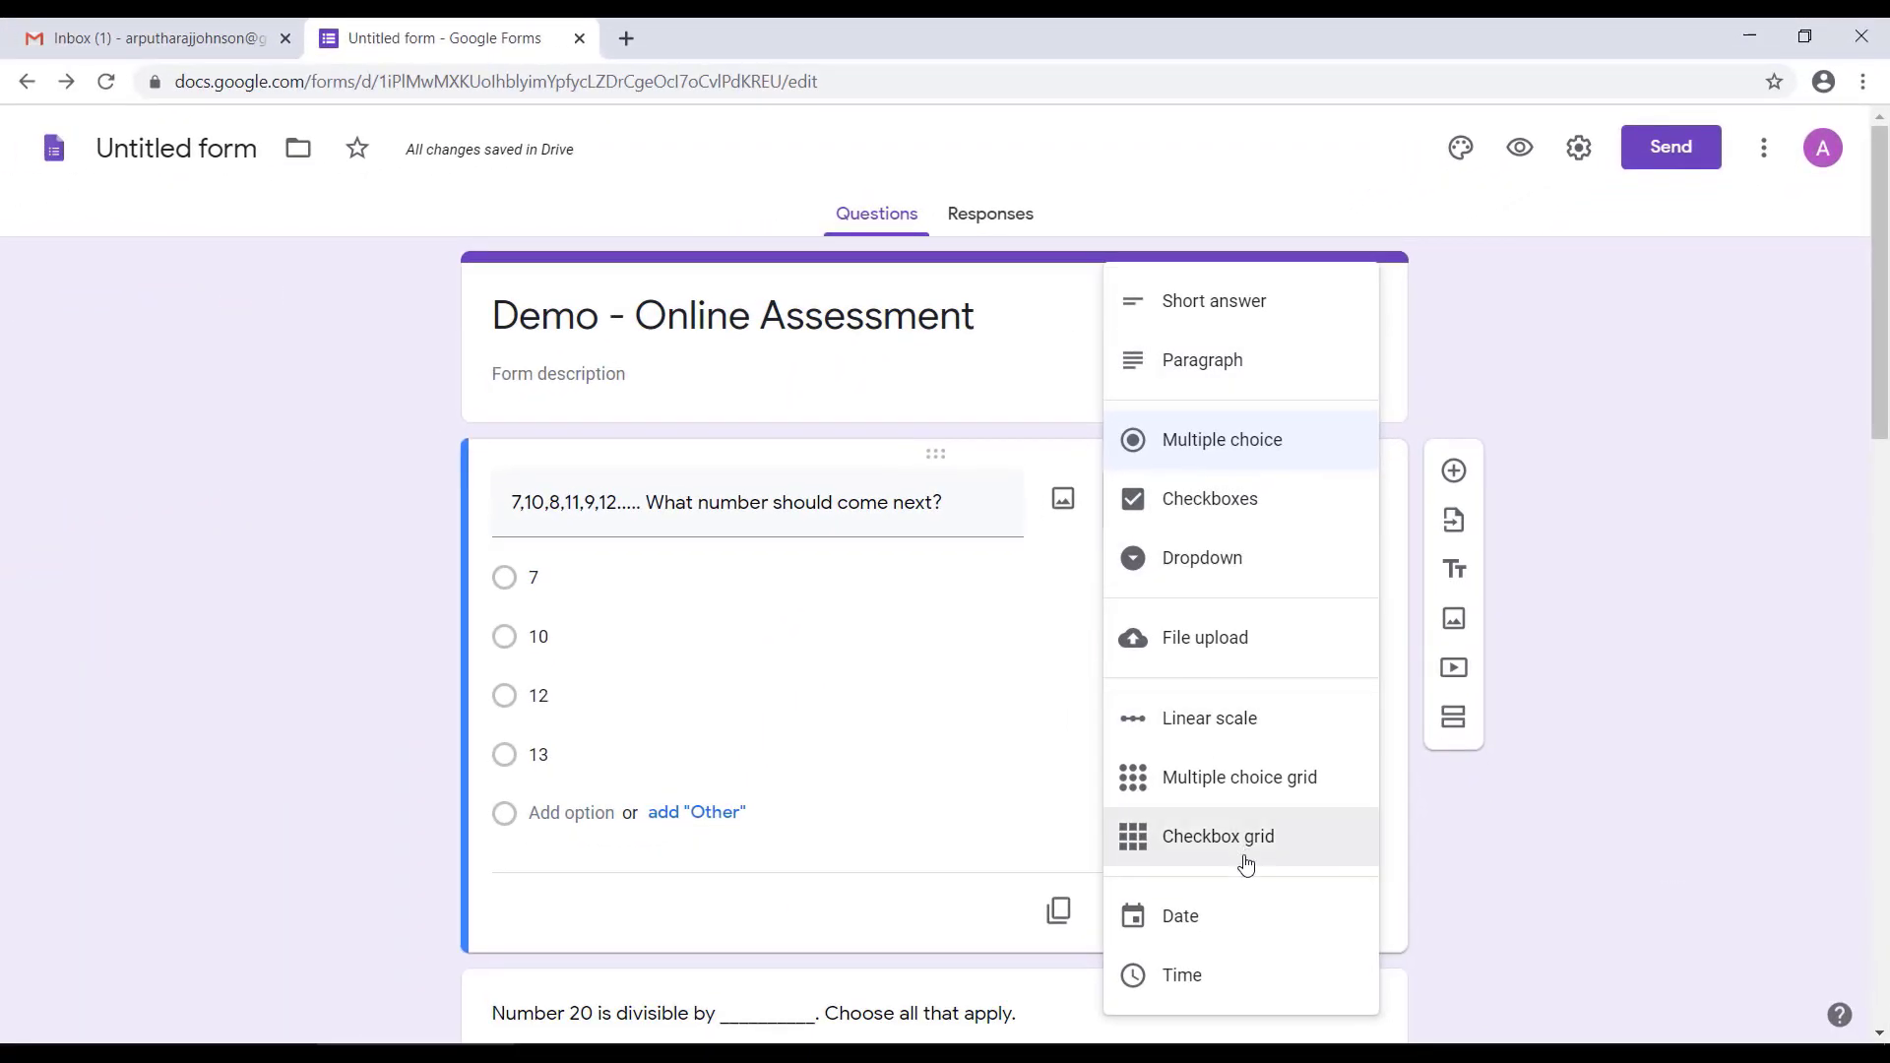
left_click(1522, 873)
Step: Add a new section directly after the Olympic Symbol linear scale question
scroll(1490, 863, "down", 9)
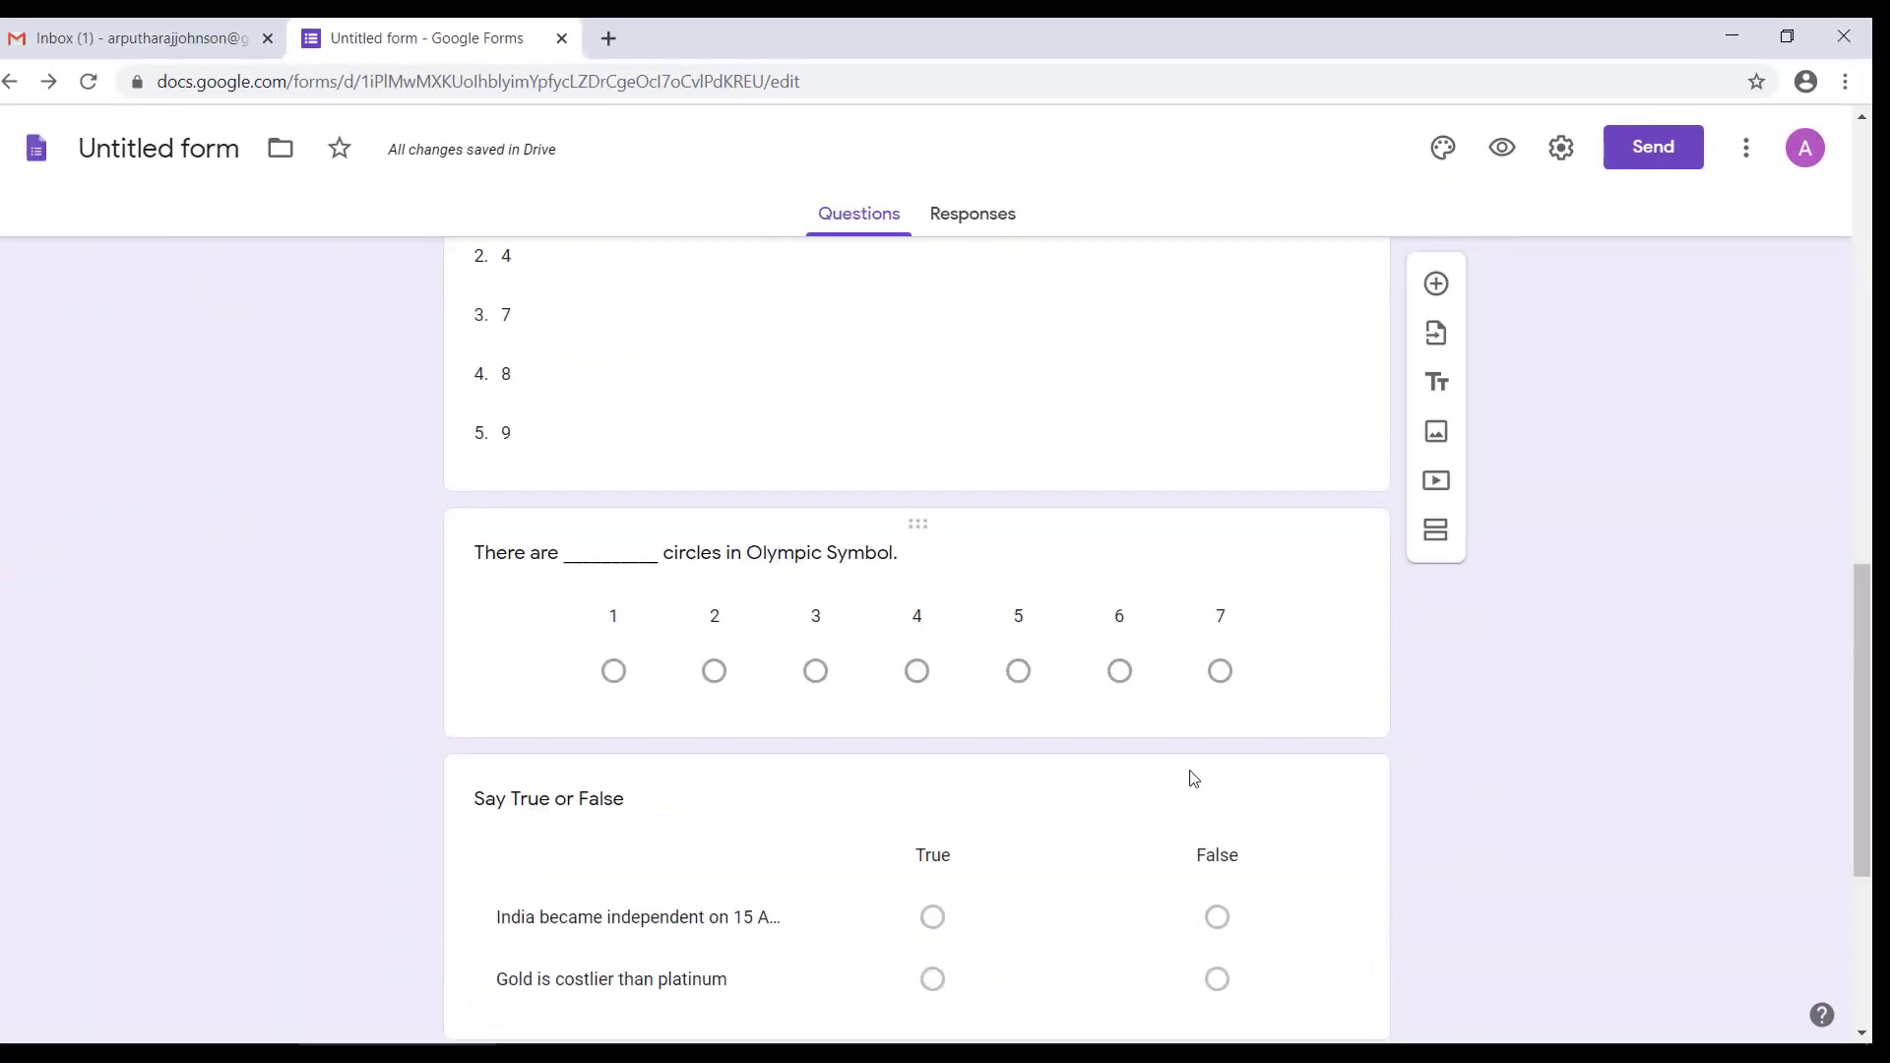
scroll(1299, 974, "down", 4)
scroll(1341, 767, "up", 6)
left_click(1342, 767)
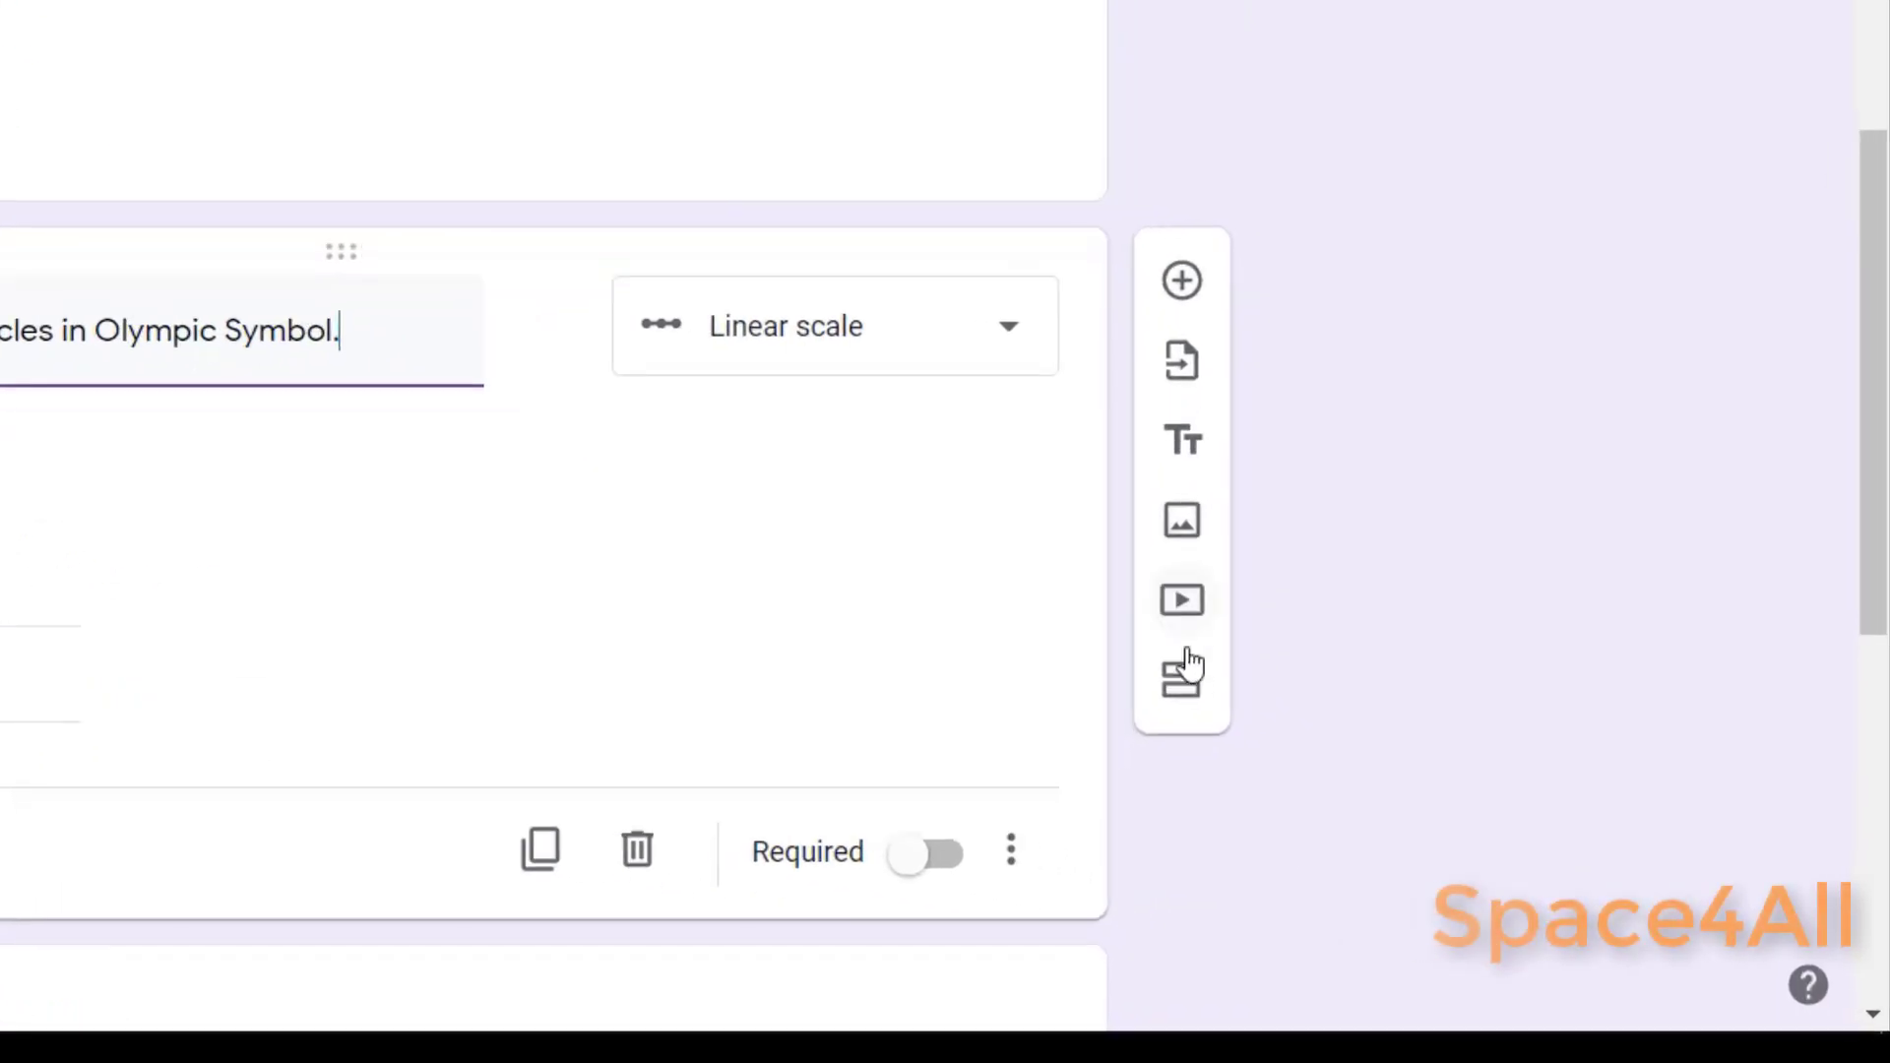
left_click(1186, 675)
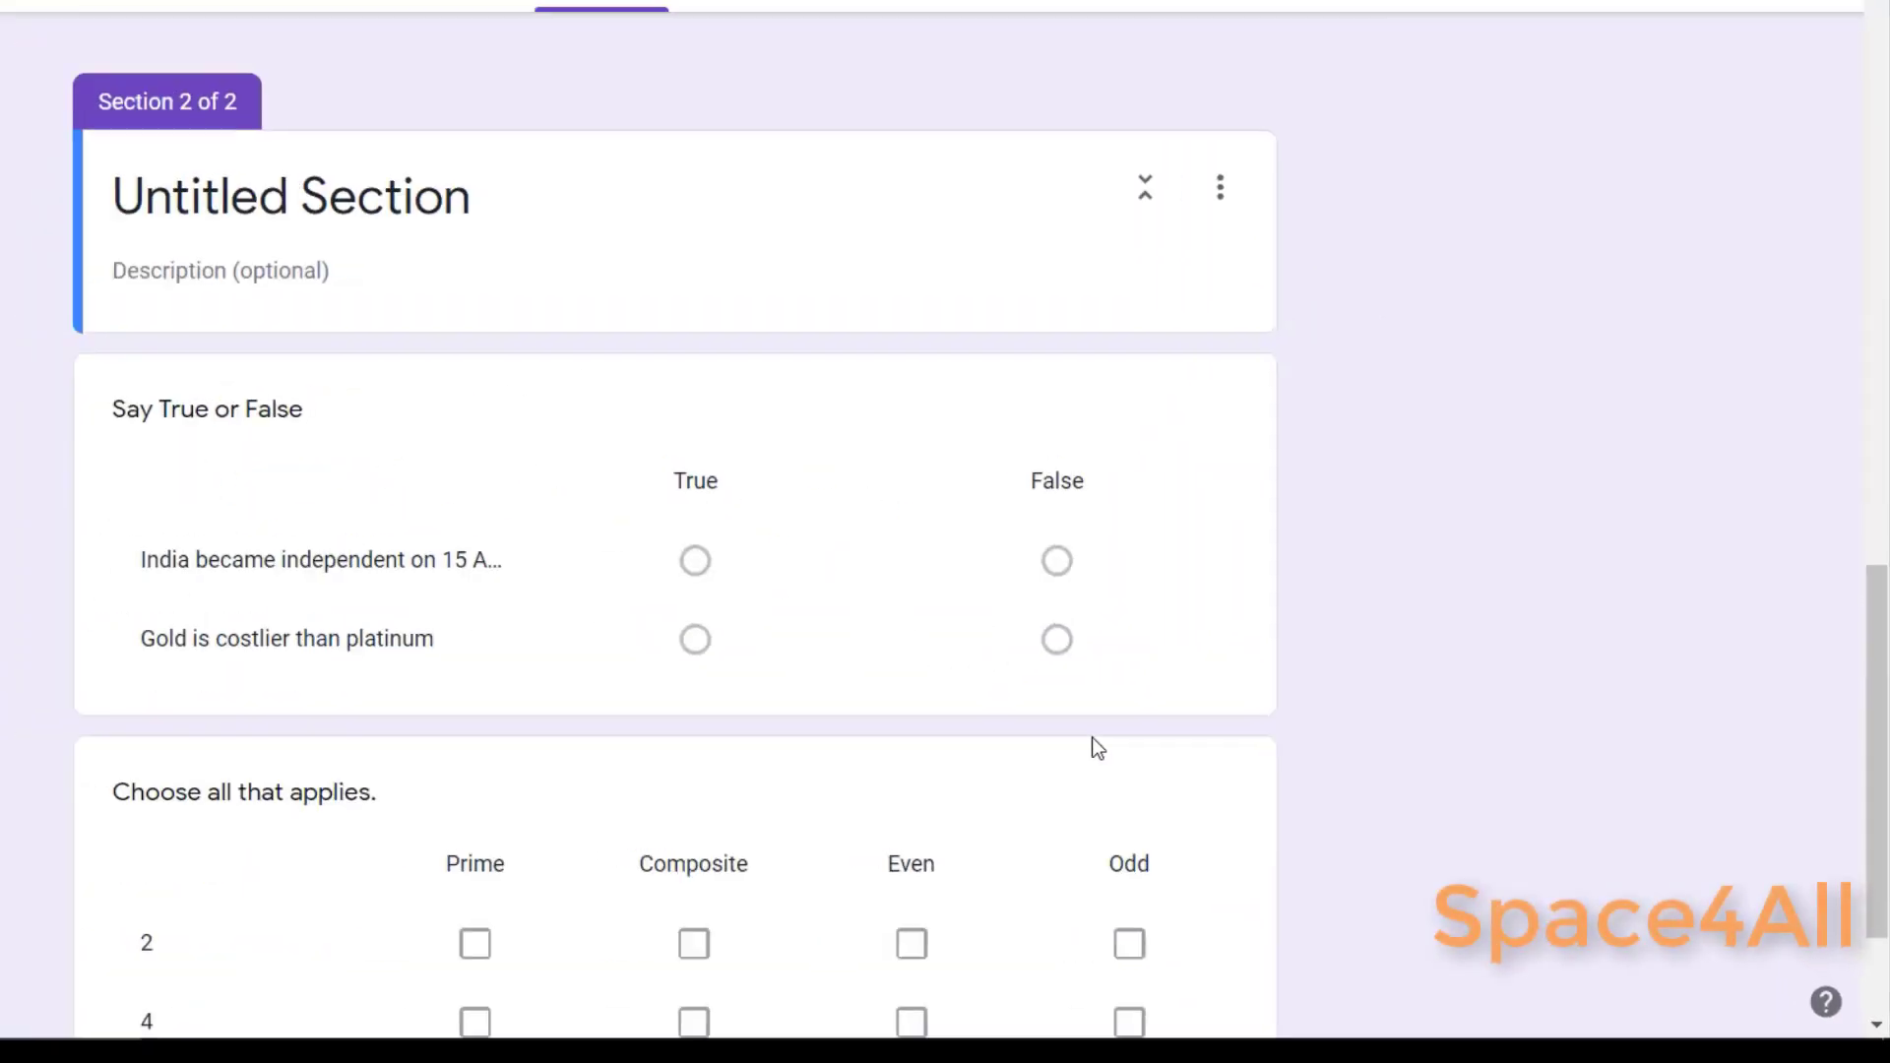
Step: Title the new section "Page 2"
left_click(474, 219)
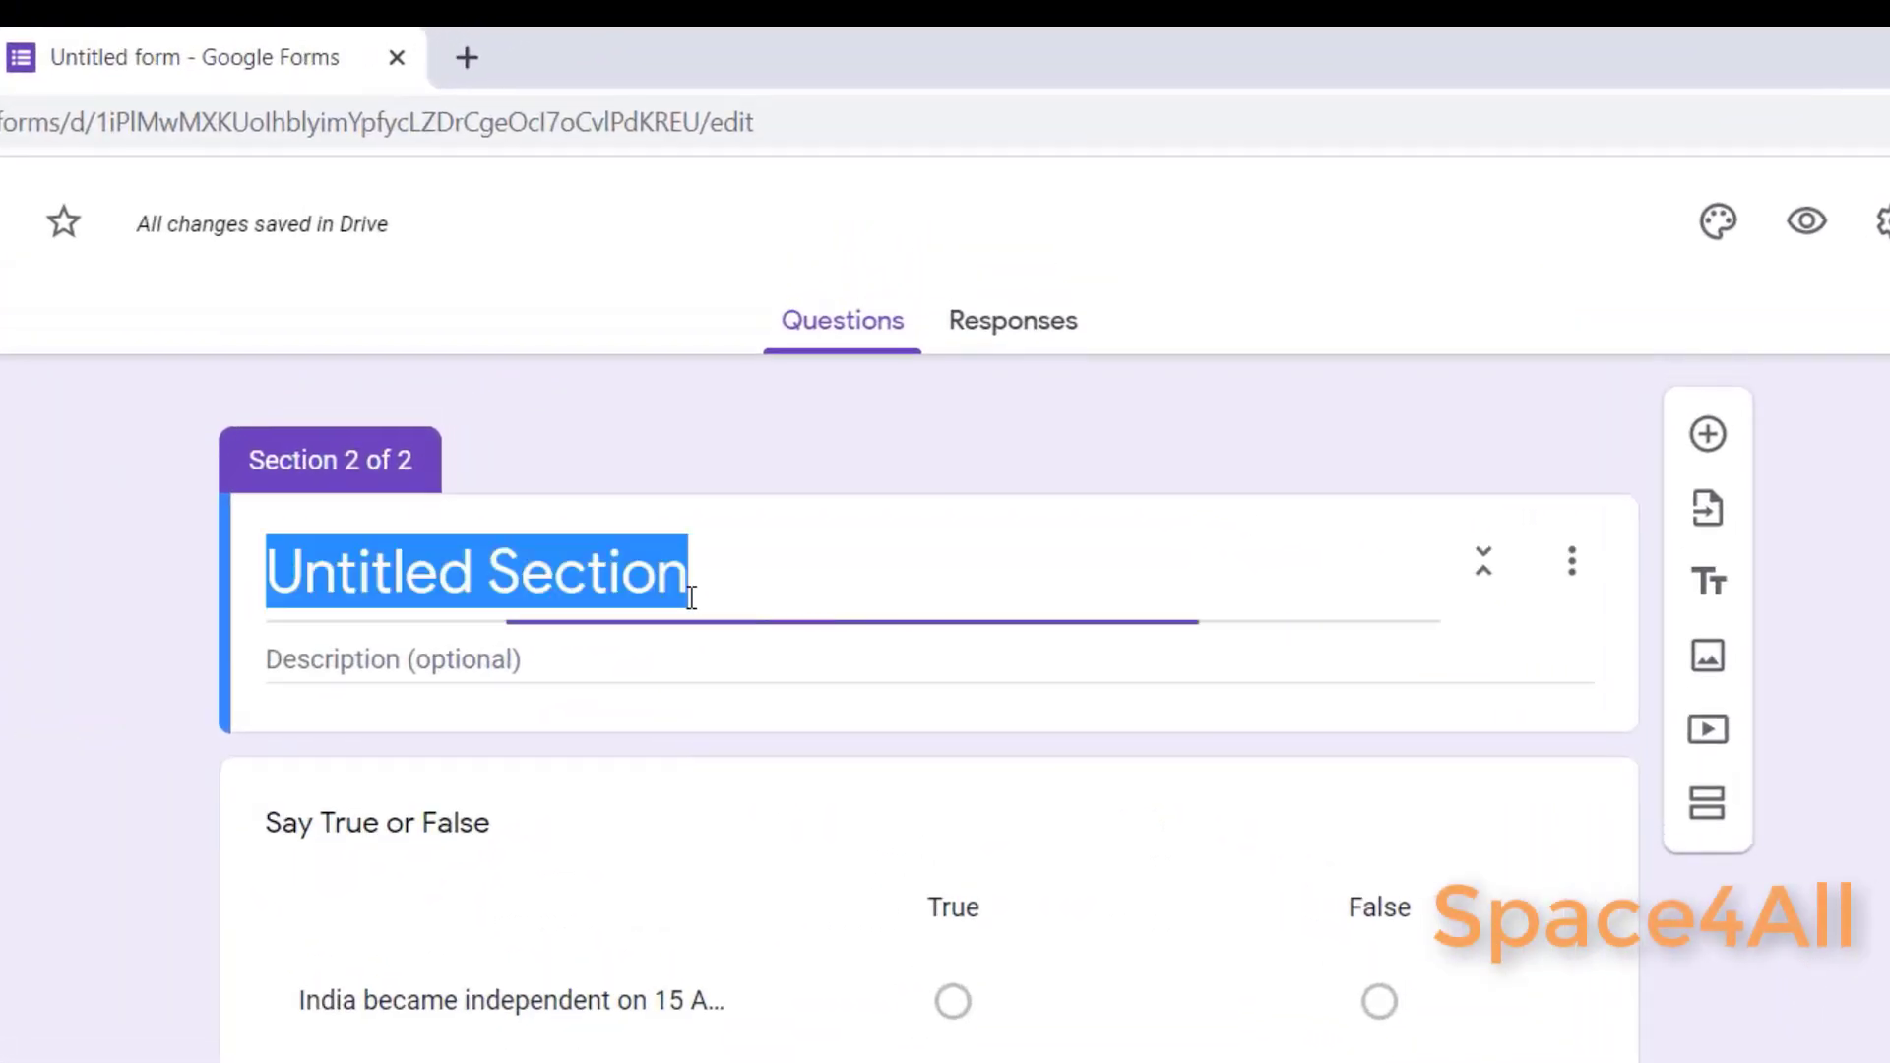
type("page")
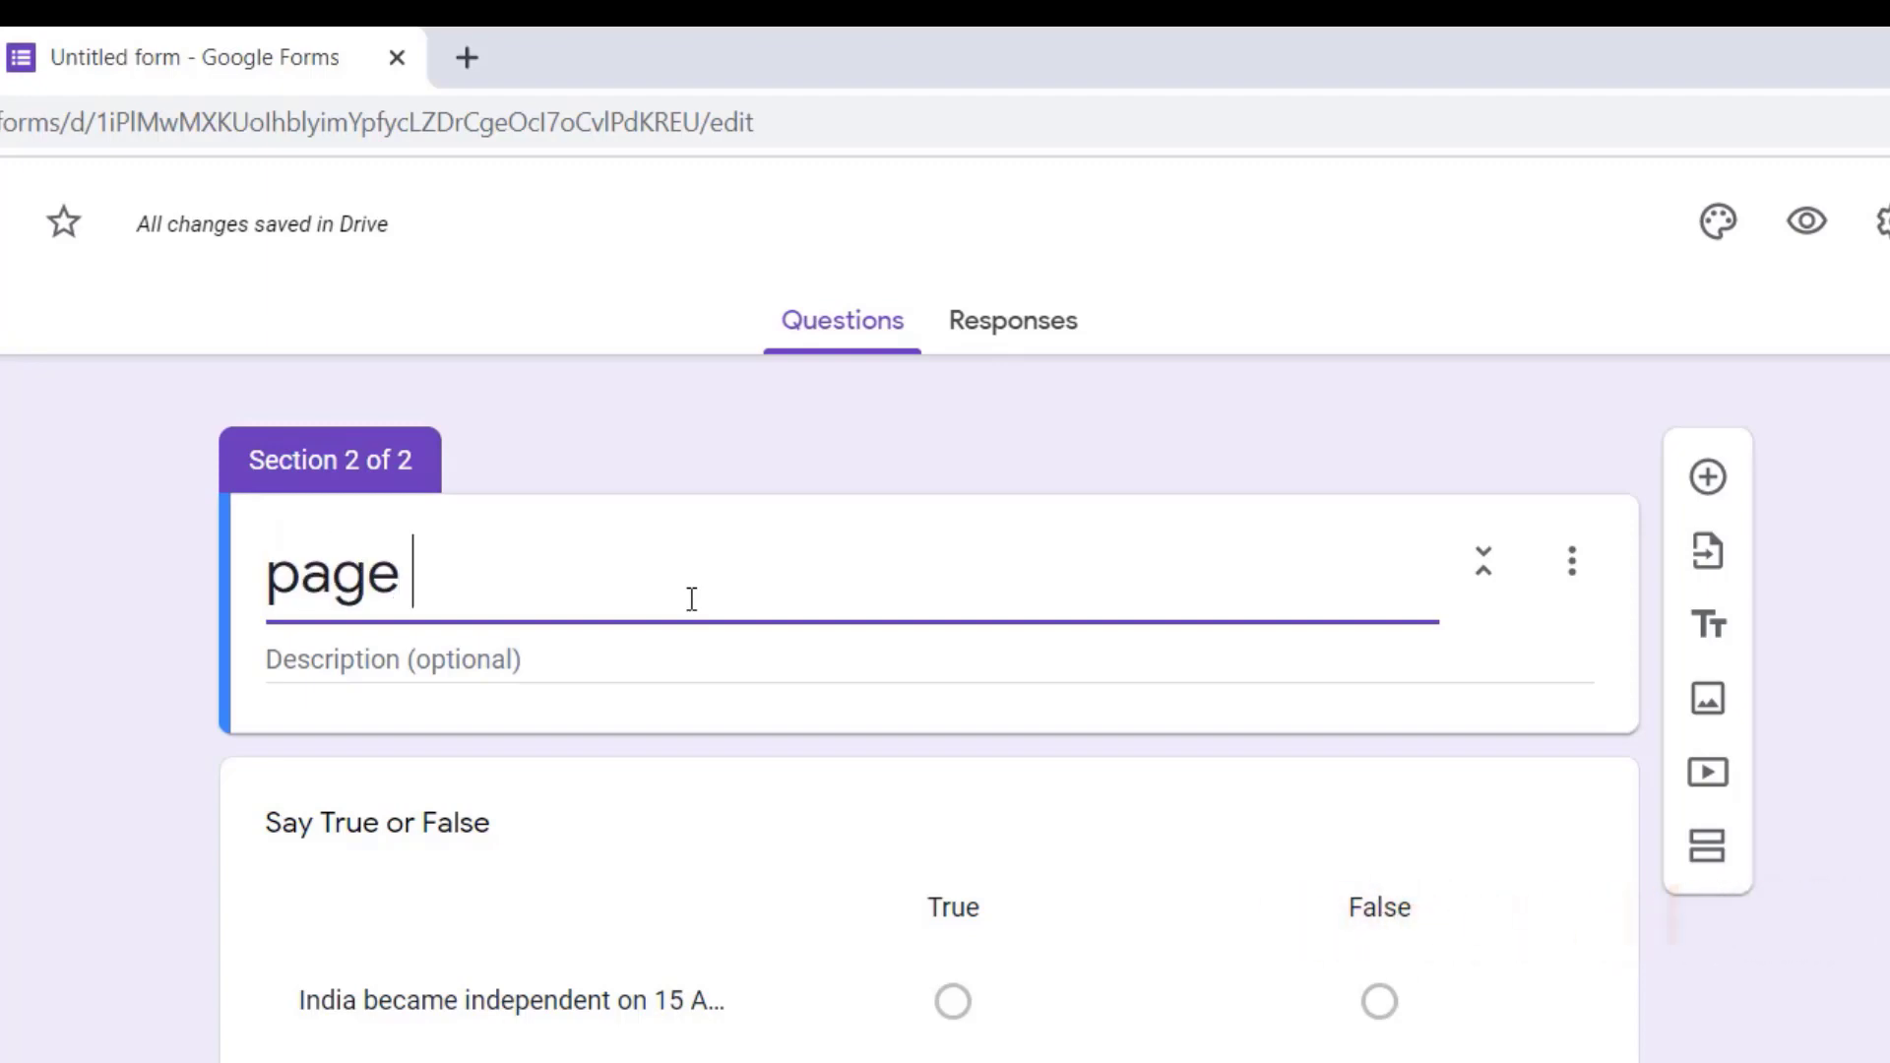
key("BackSpace")
key("BackSpace")
key("BackSpace")
key("BackSpace")
key("BackSpace")
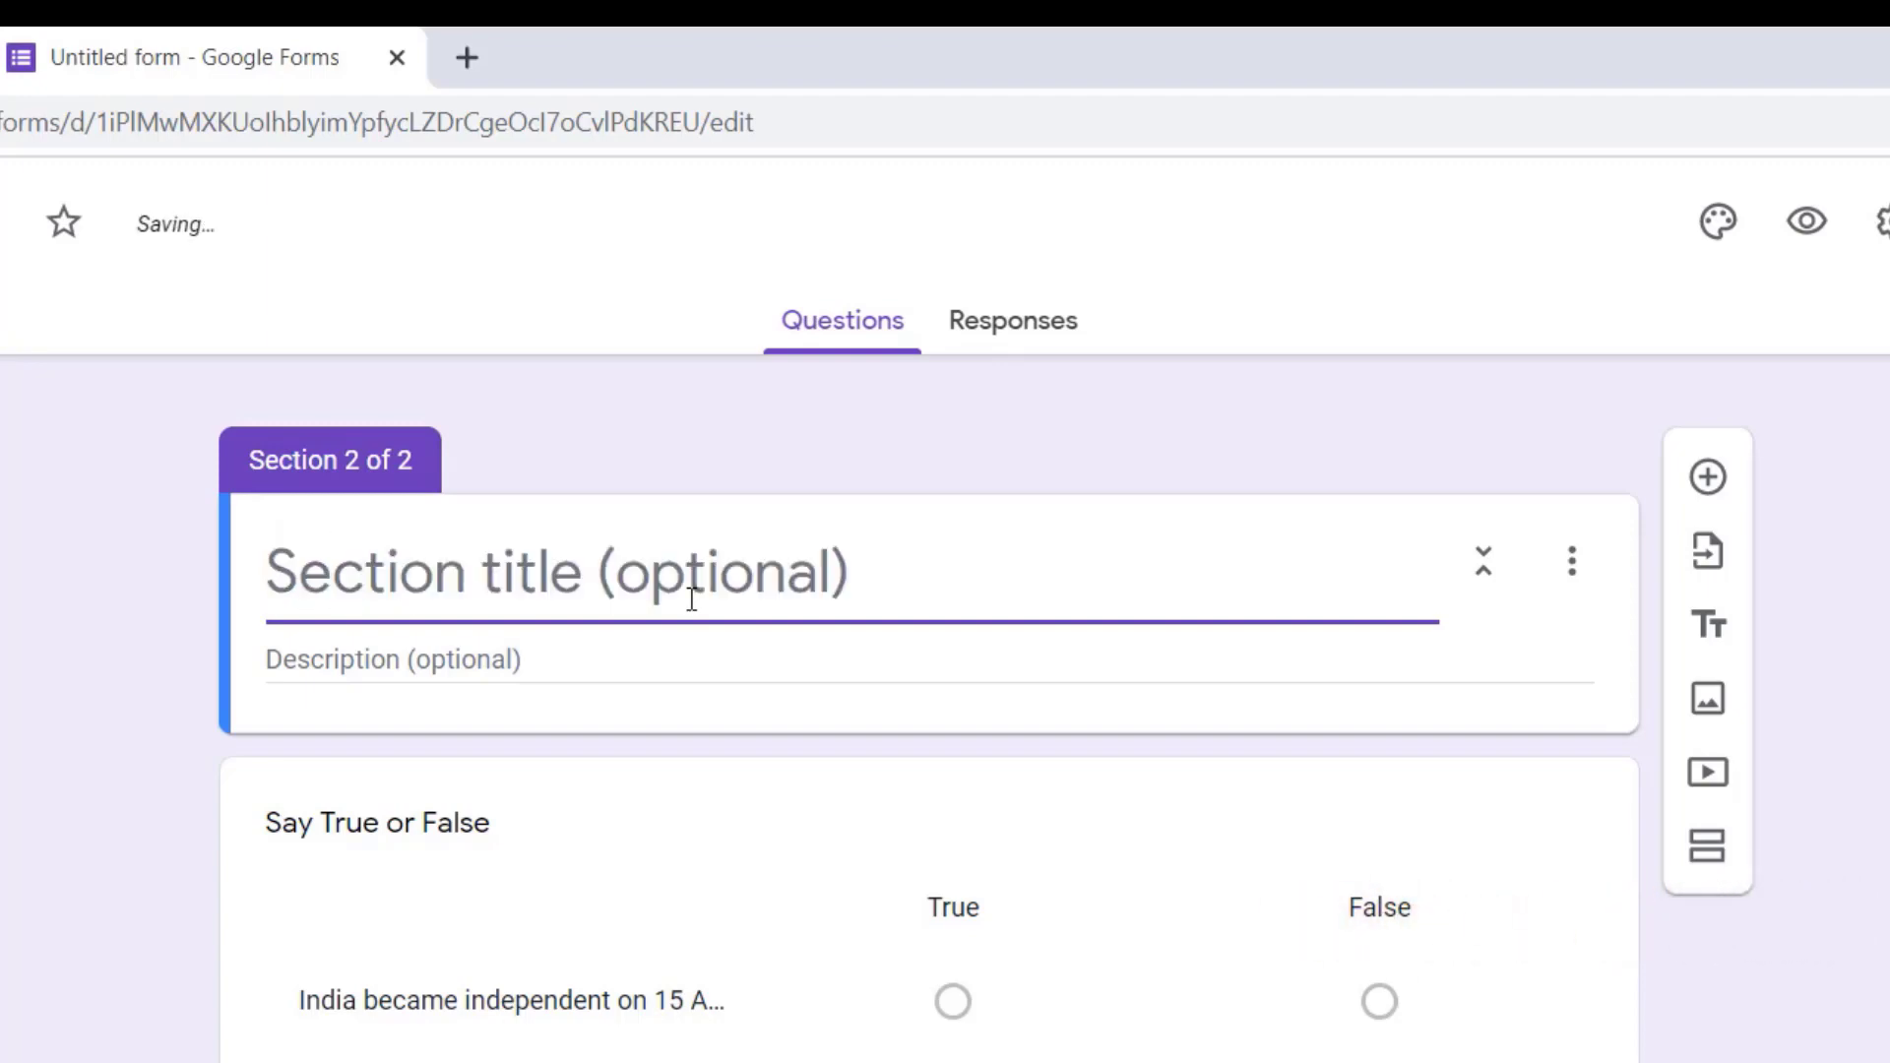
type("Page ")
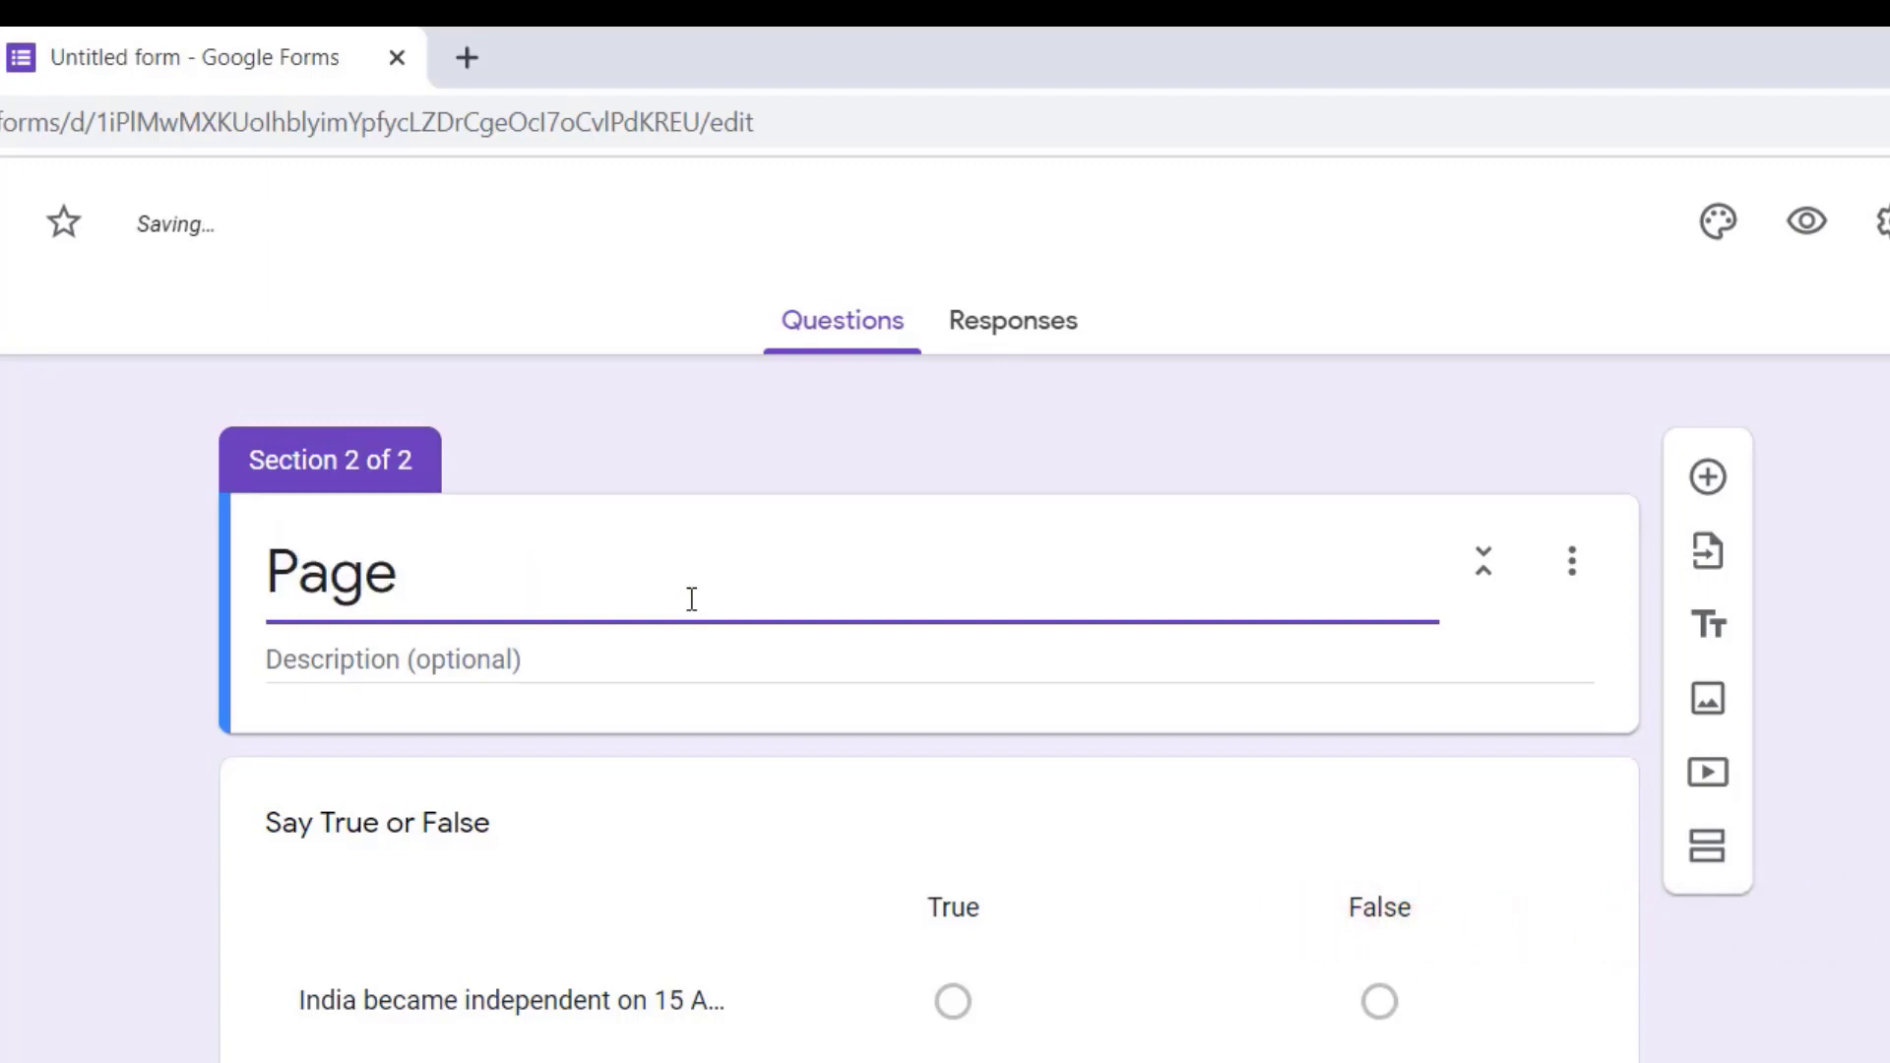
type("2")
left_click(1861, 929)
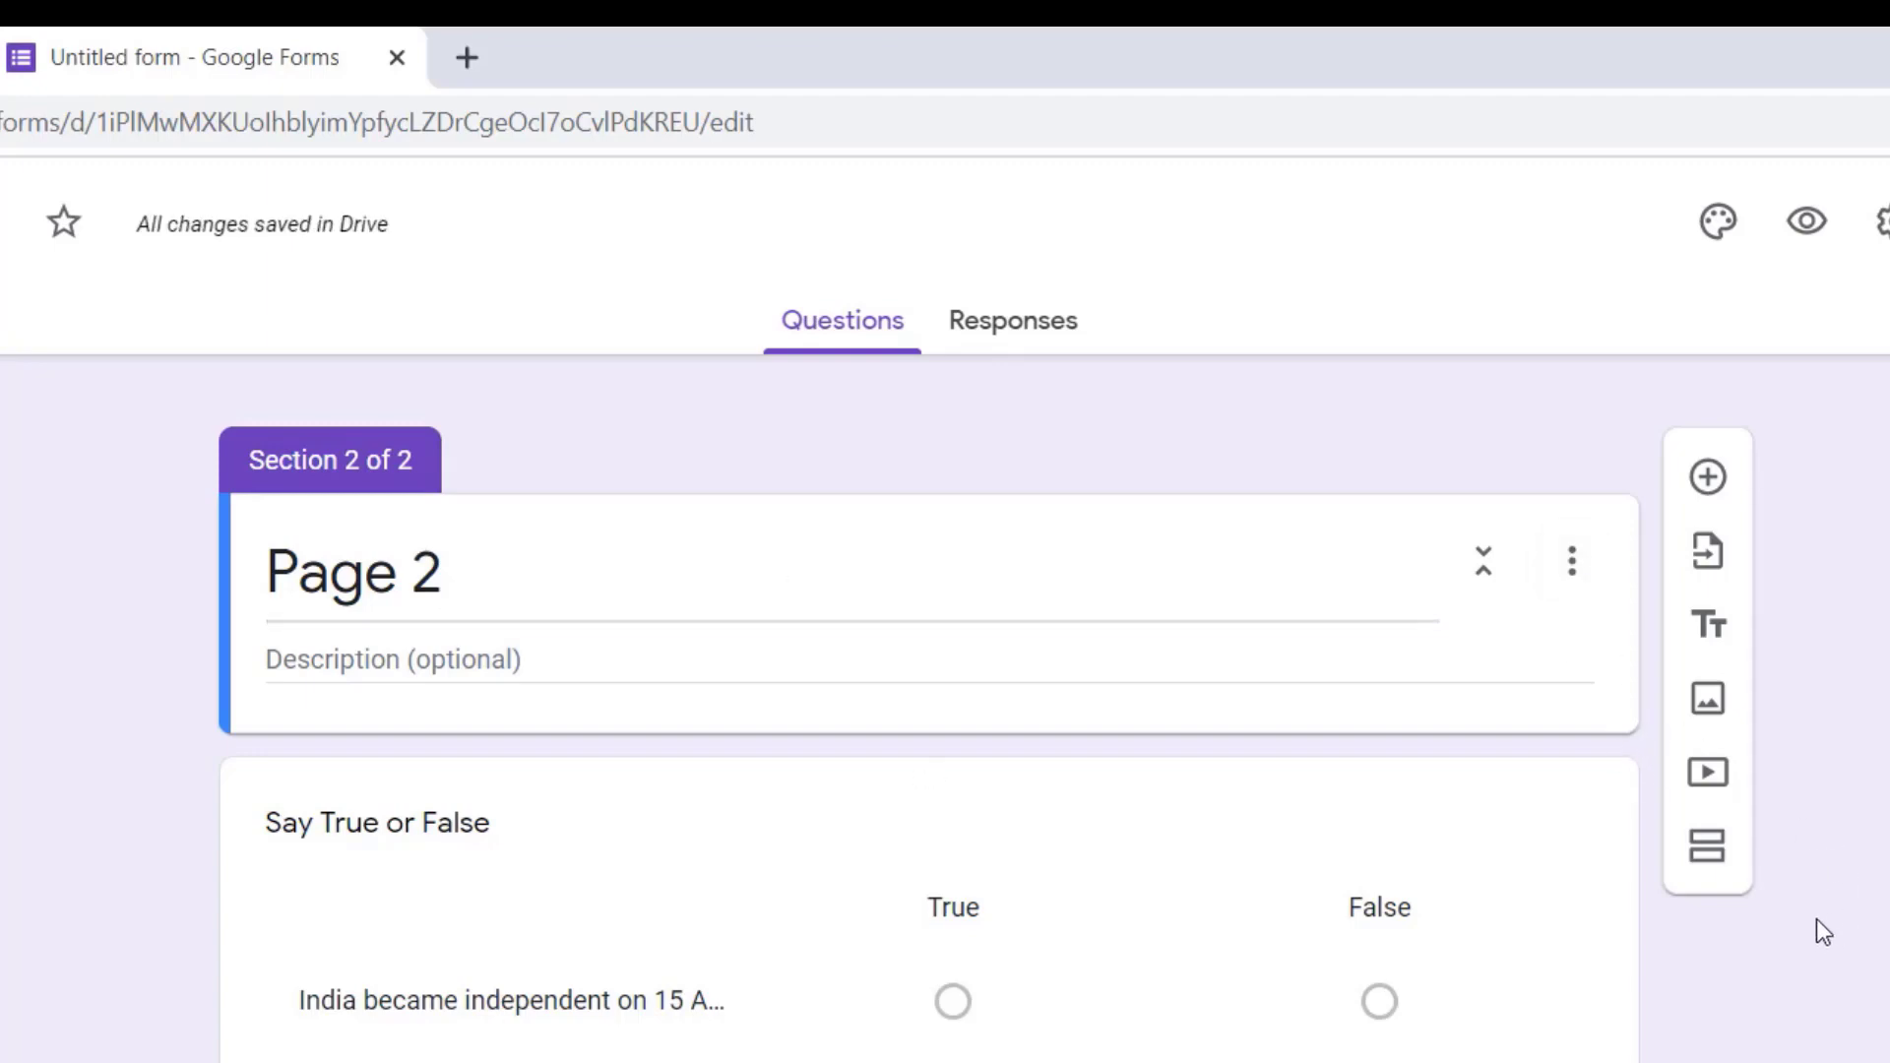
left_click(1392, 852)
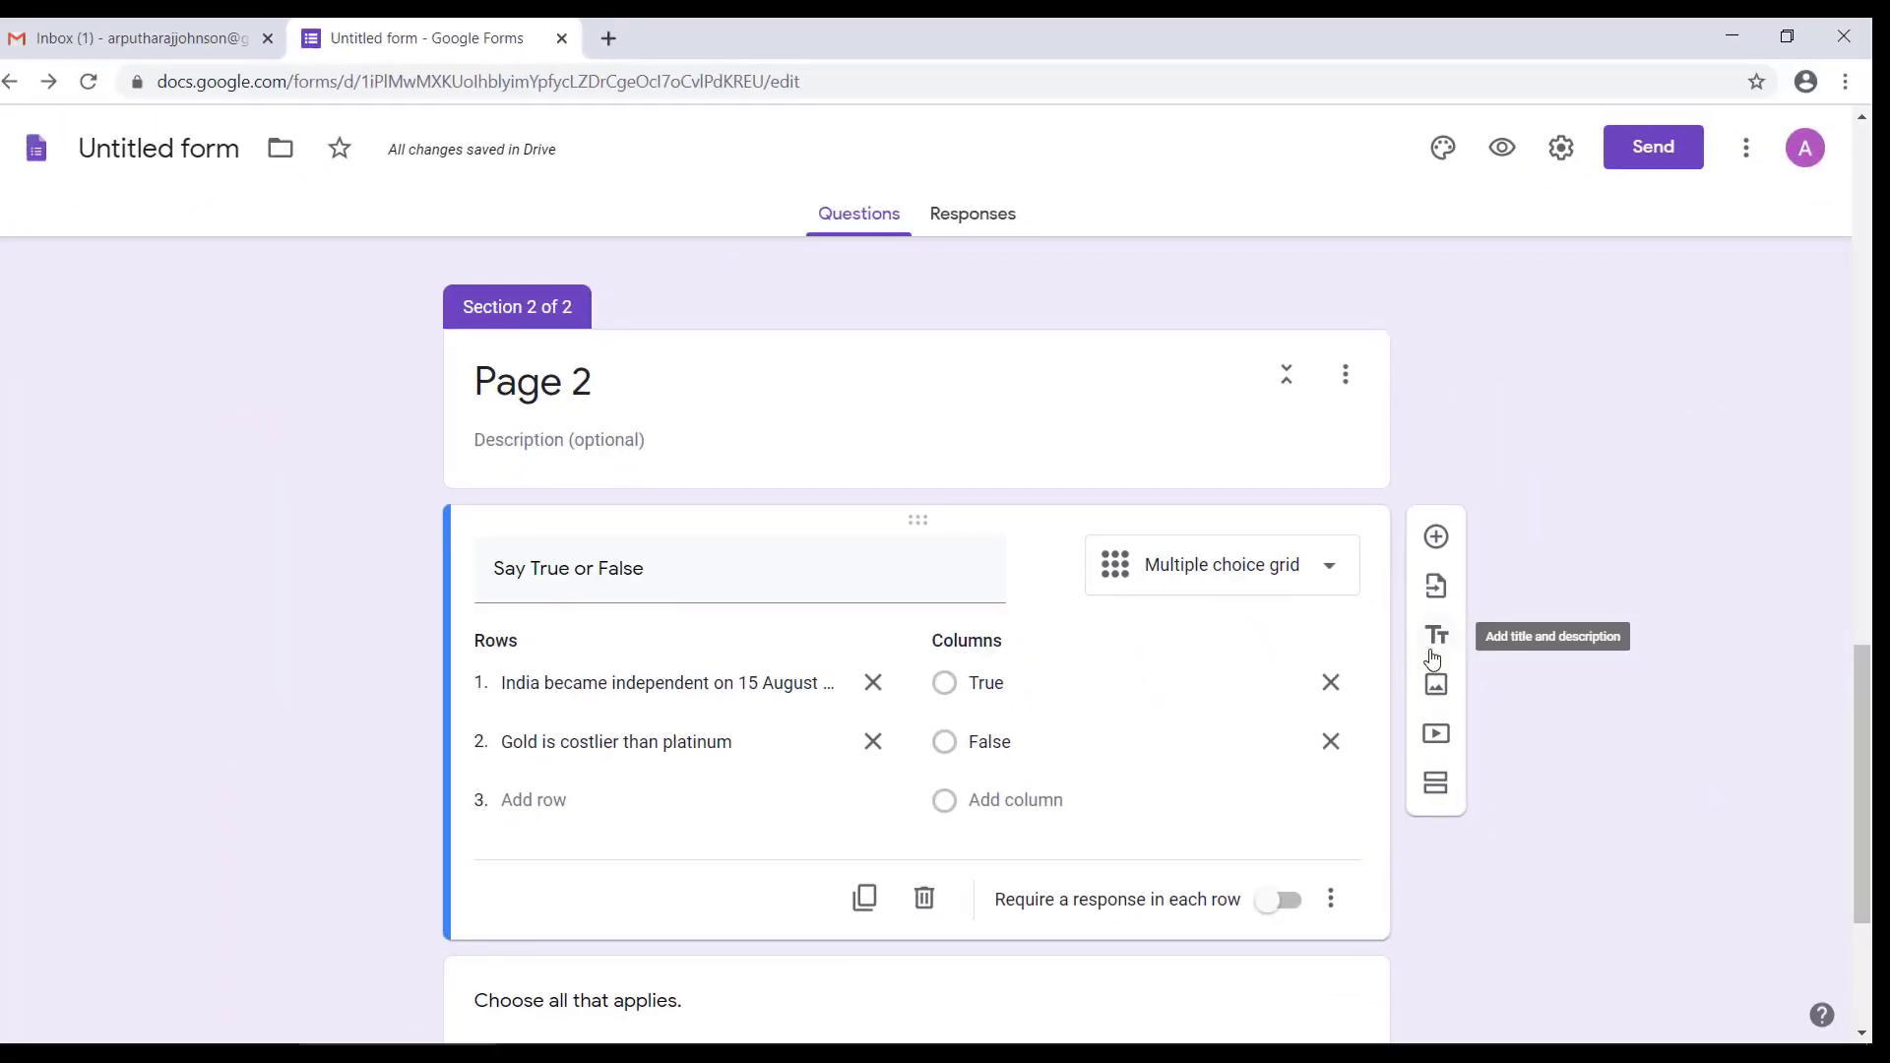
Step: Make the "What number should come next?" question and the "Number 20 is divisible by" question required
scroll(1576, 472, "up", 15)
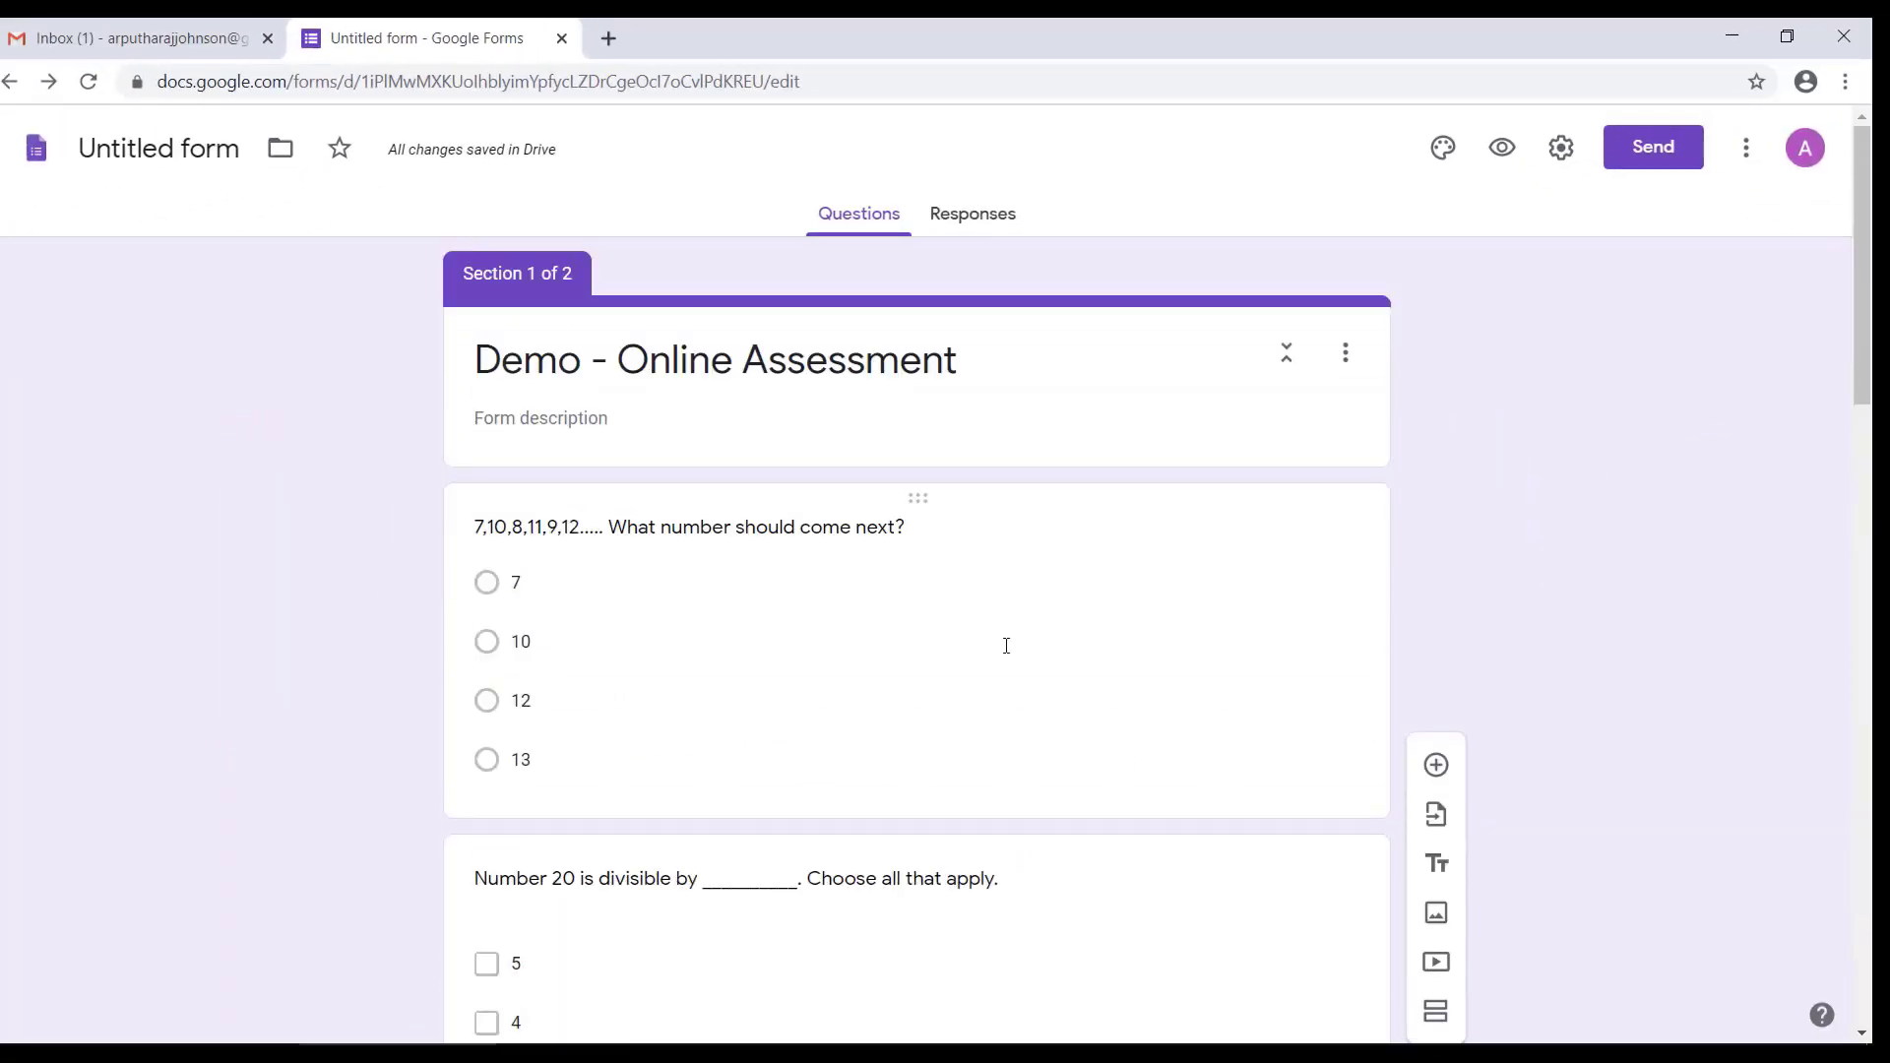
left_click(941, 580)
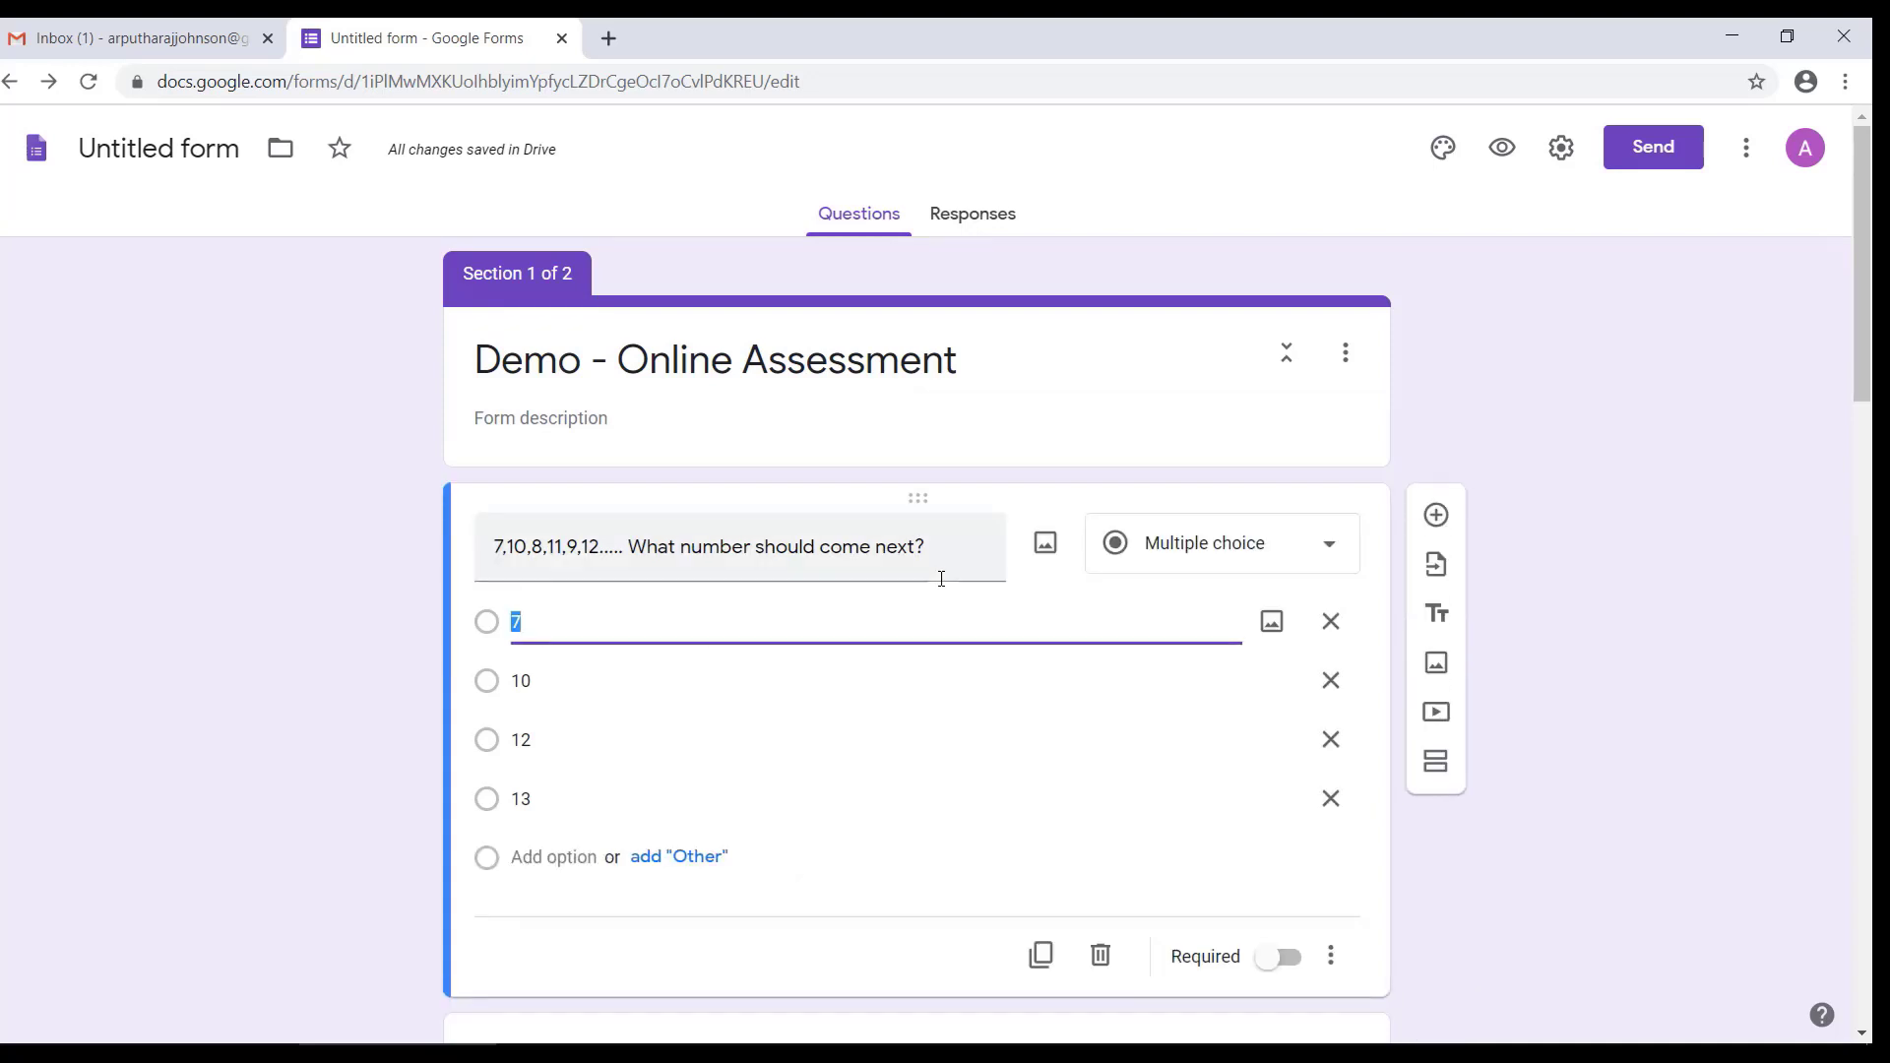
left_click(1282, 960)
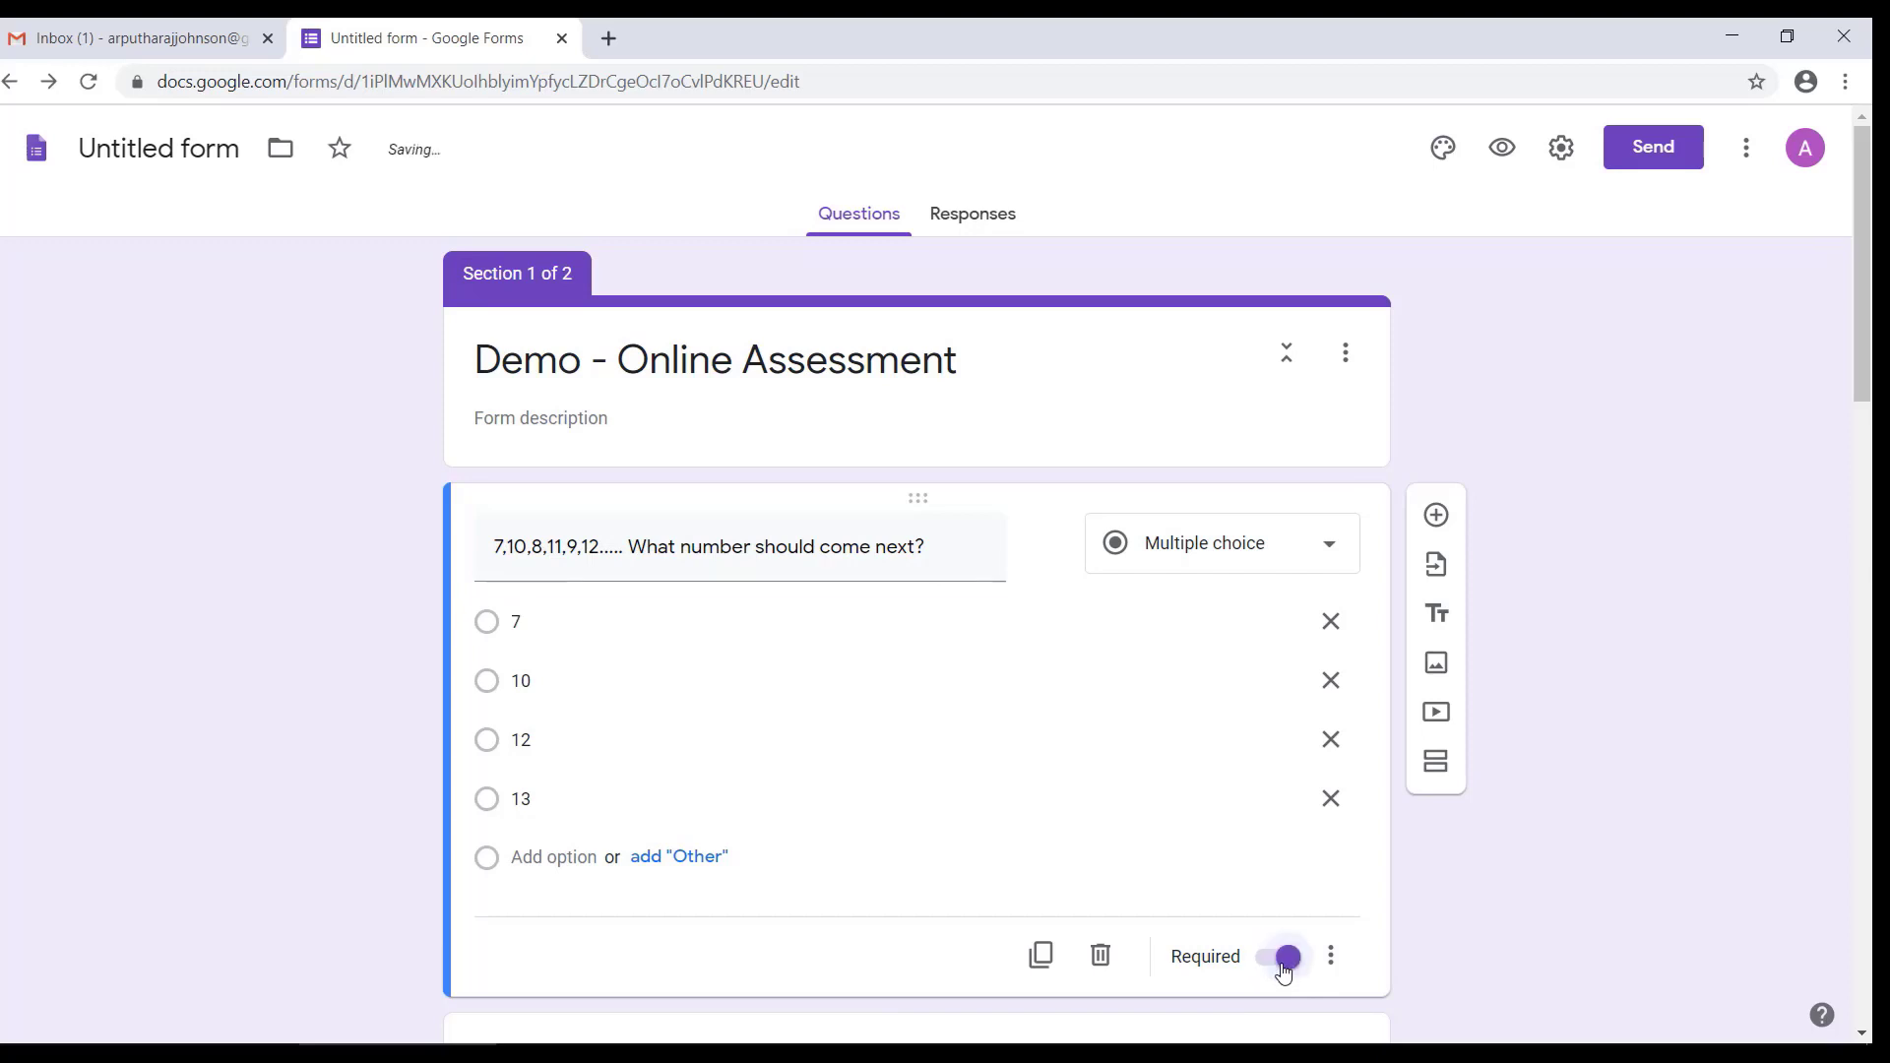
scroll(1266, 871, "down", 6)
left_click(1260, 708)
left_click(1273, 763)
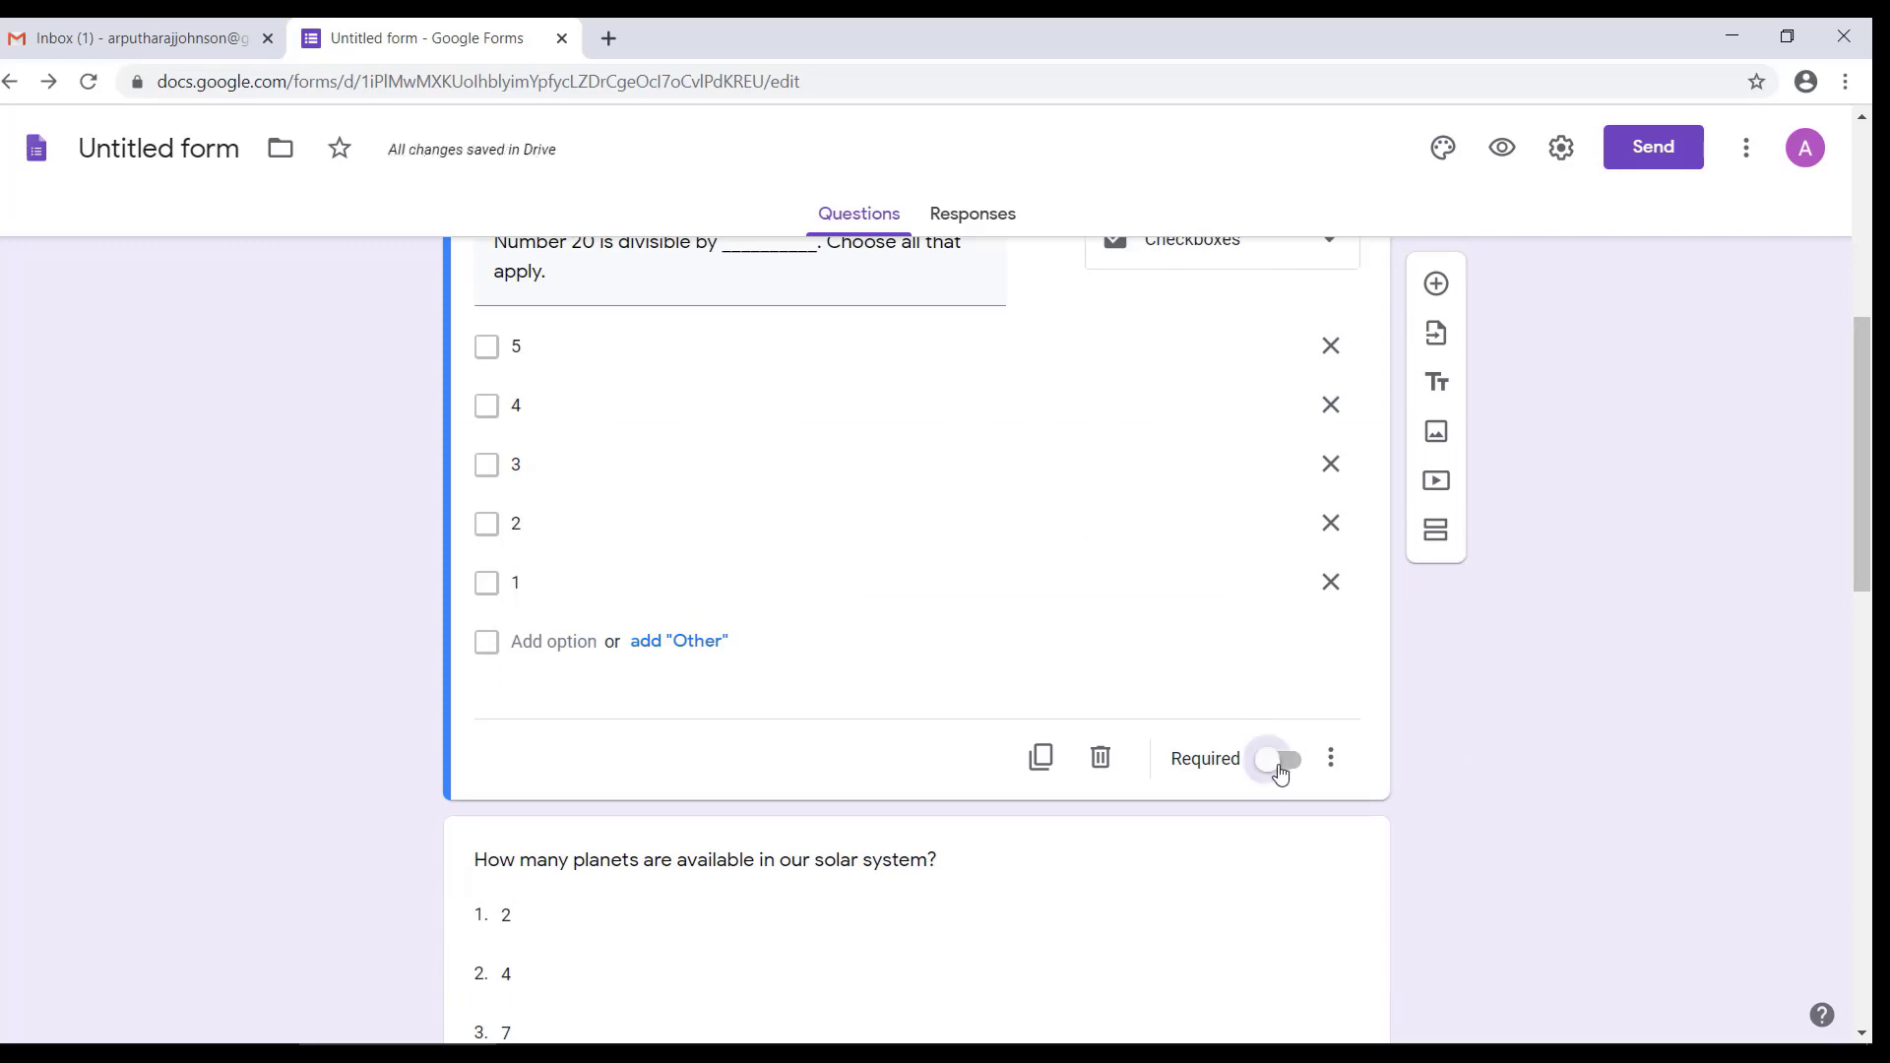
Step: Make the Olympic Symbol linear scale question required
scroll(1266, 794, "down", 6)
left_click(1265, 694)
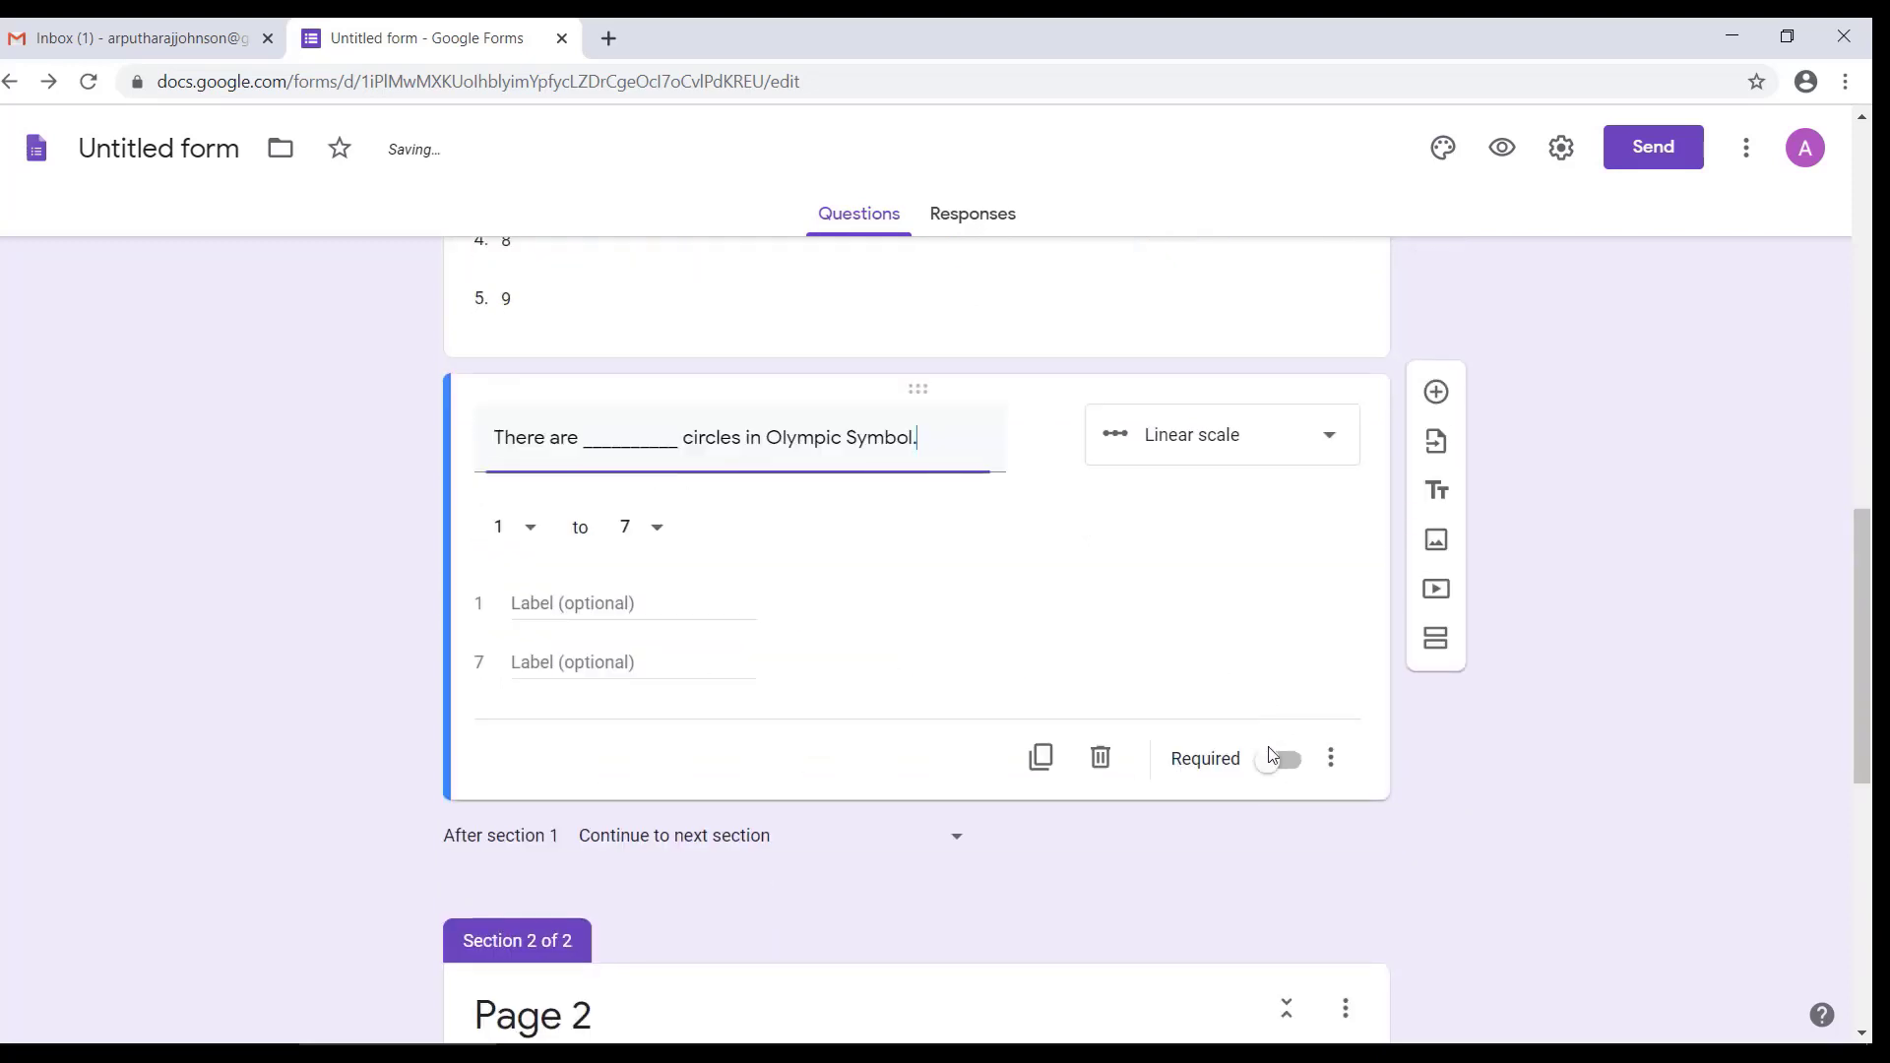
left_click(1279, 759)
Step: Require a response in each row for both the "Say True or False" grid and the "Choose all that applies." grid
scroll(1268, 788, "down", 6)
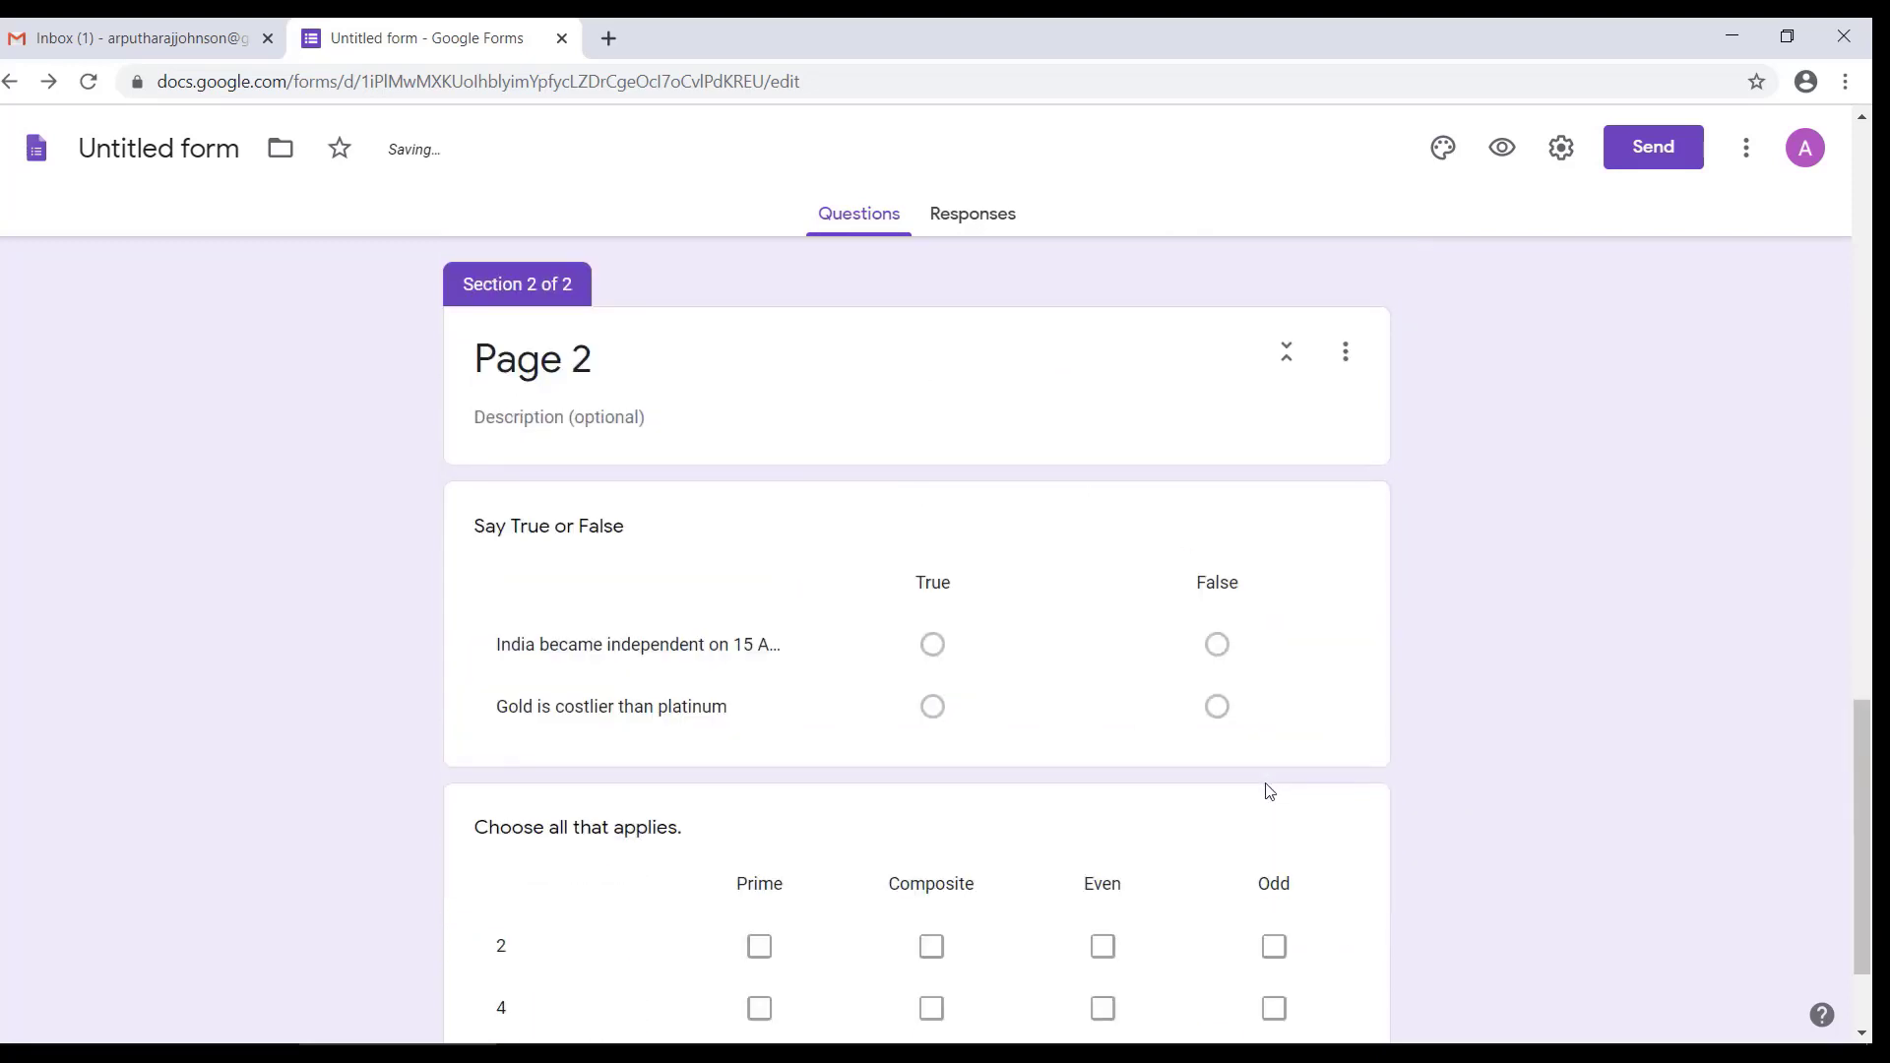
left_click(1238, 548)
left_click(1278, 681)
scroll(1230, 718, "down", 3)
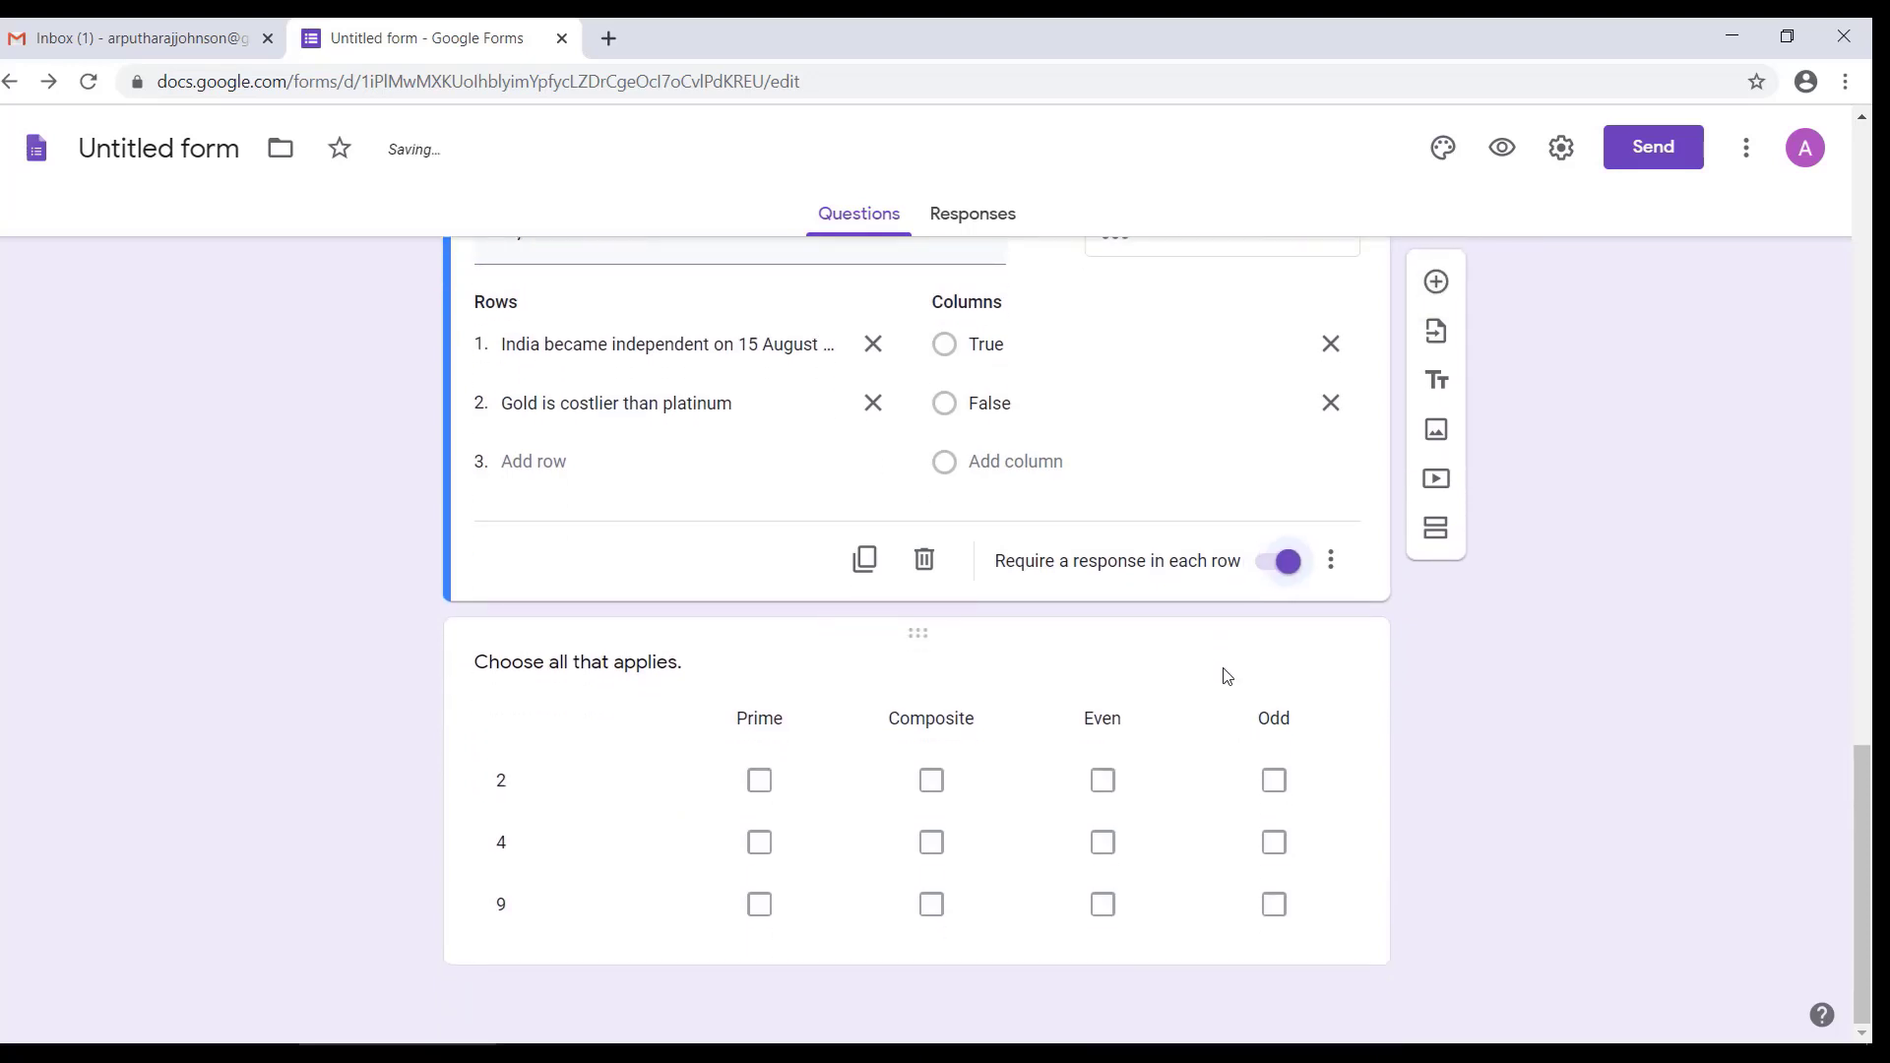
left_click(1226, 676)
scroll(1253, 835, "down", 1)
left_click(1275, 930)
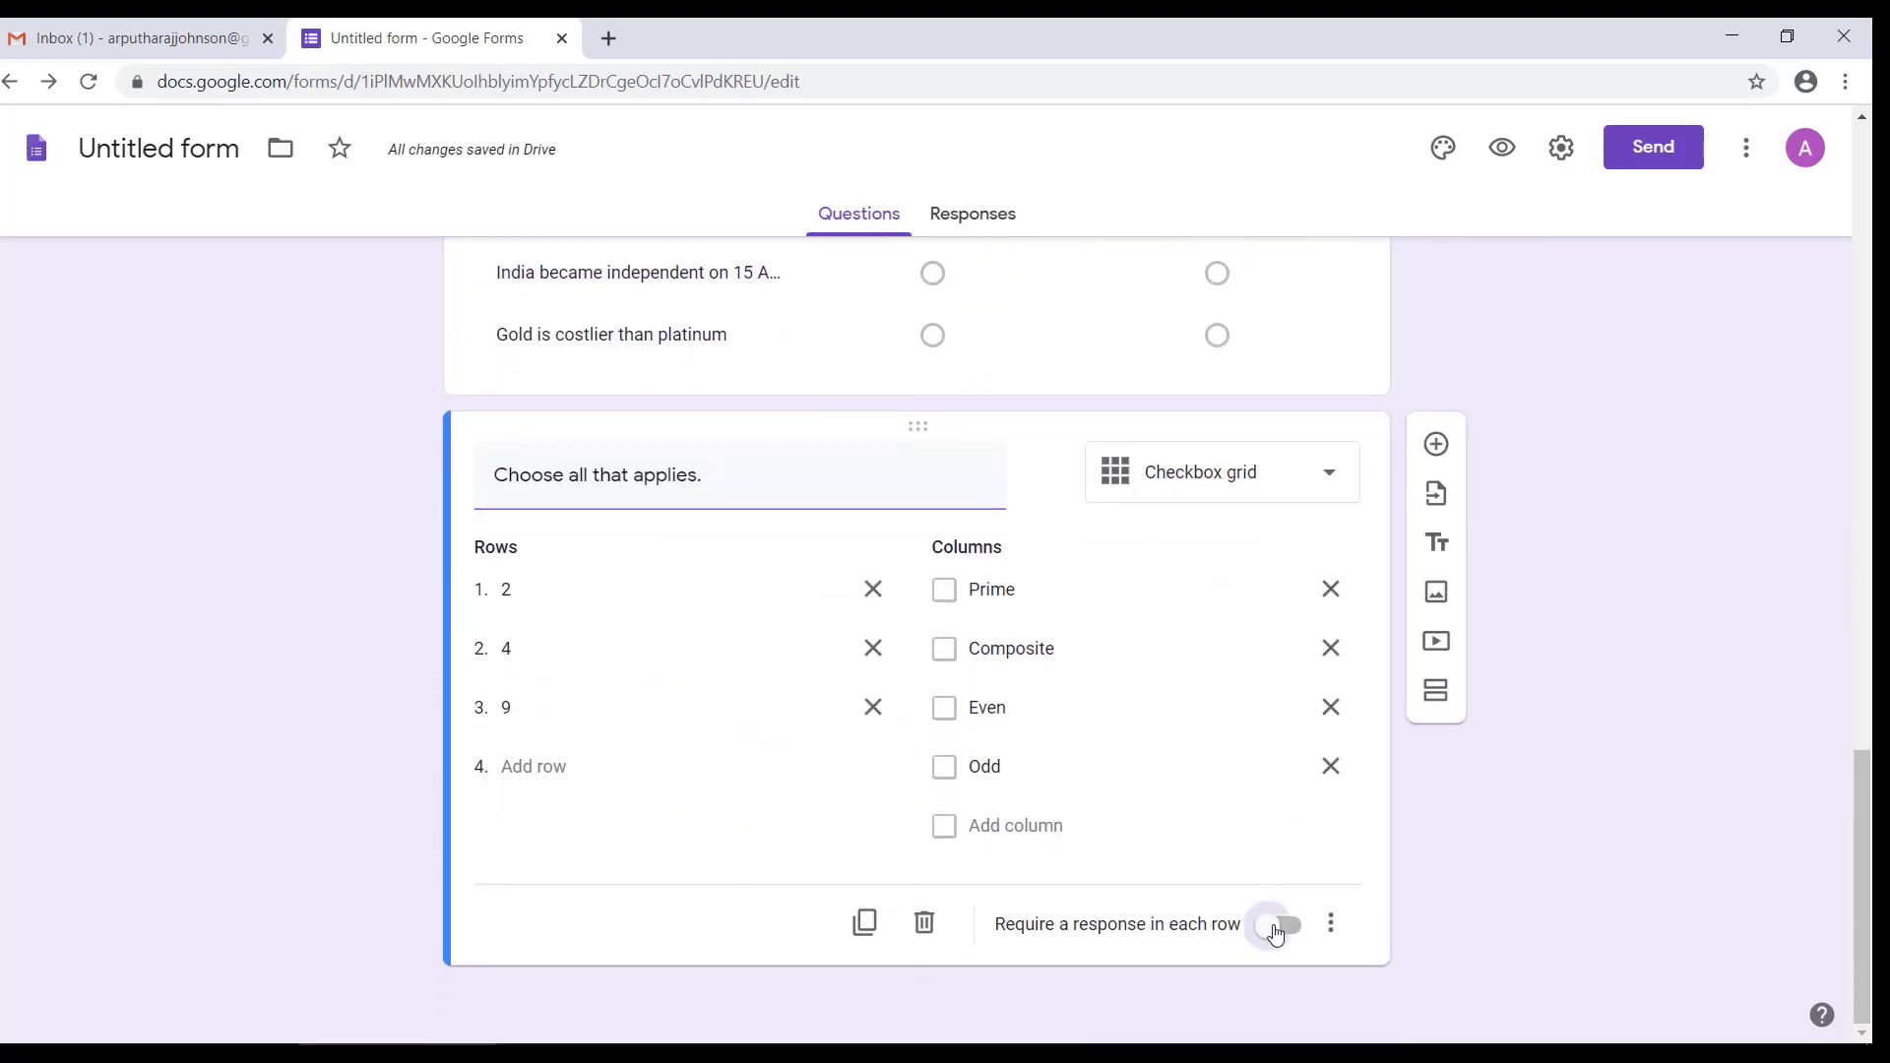
Step: Make the dropdown question about the planets in our solar system required
scroll(1422, 733, "up", 7)
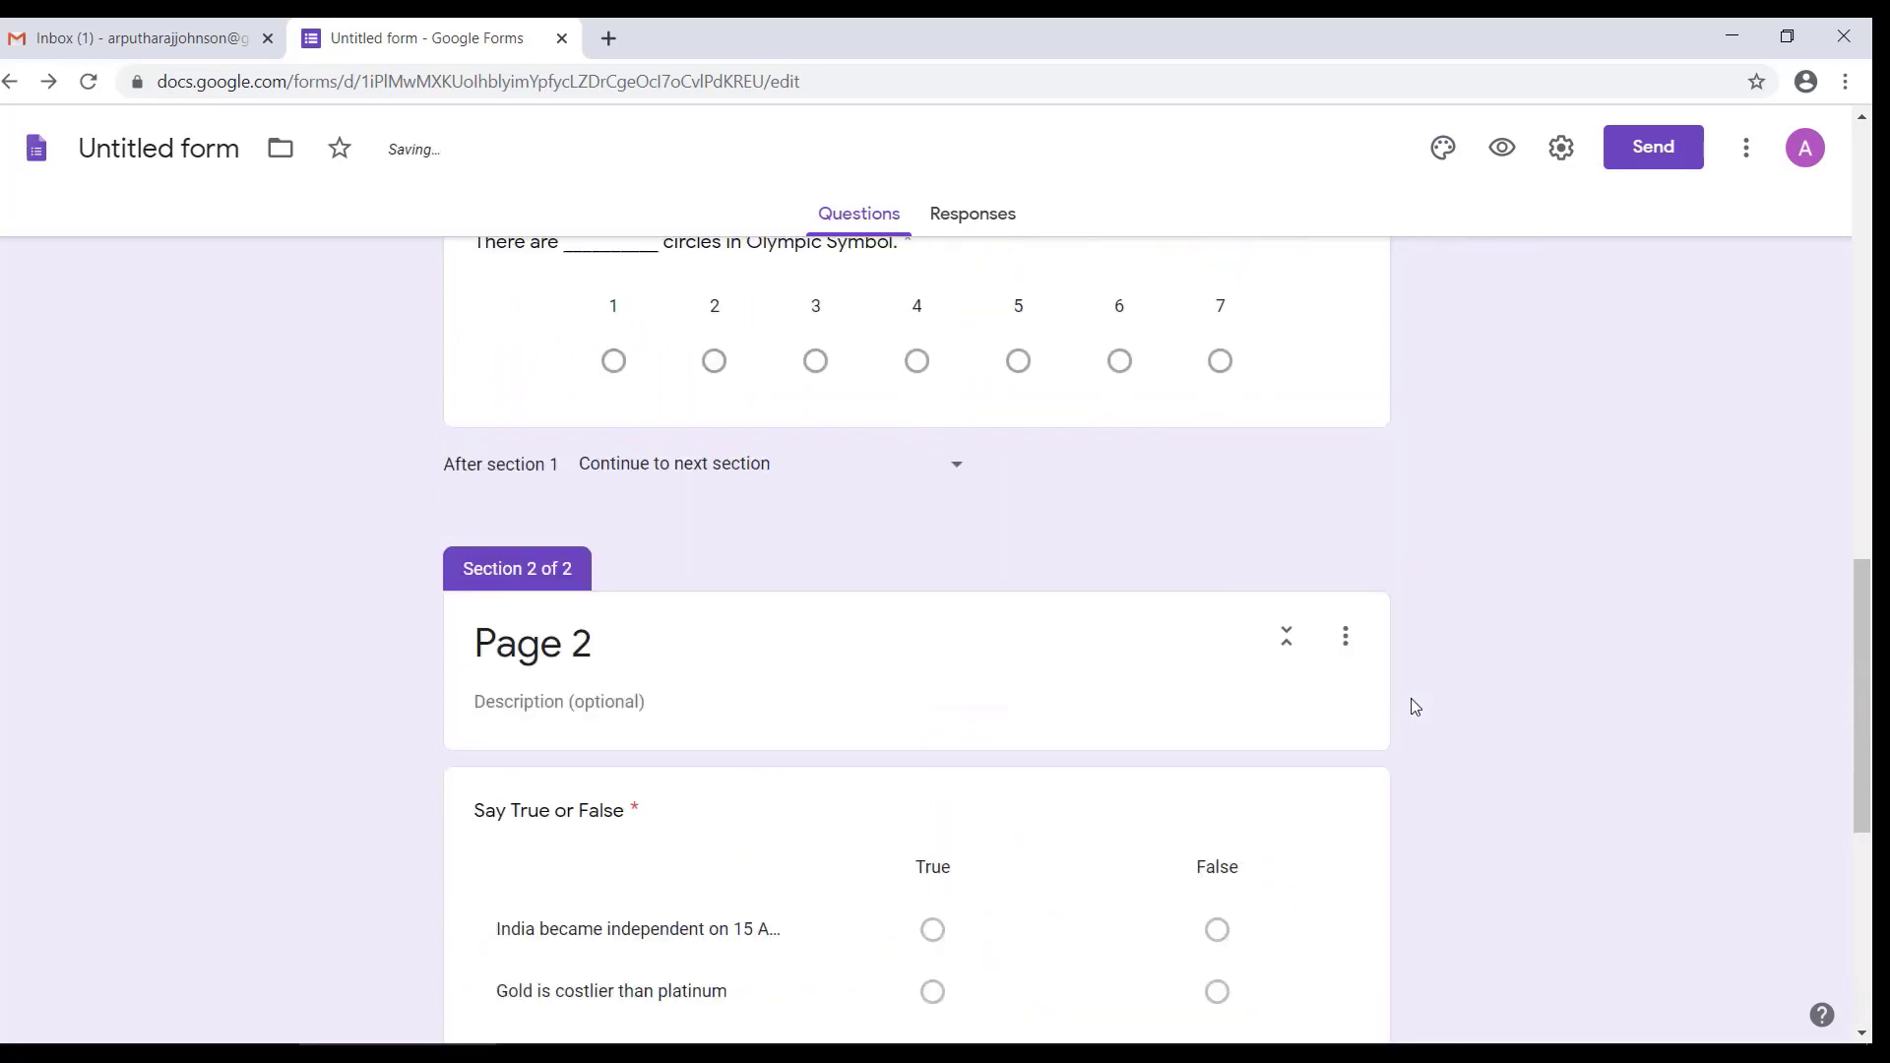
left_click(1316, 853)
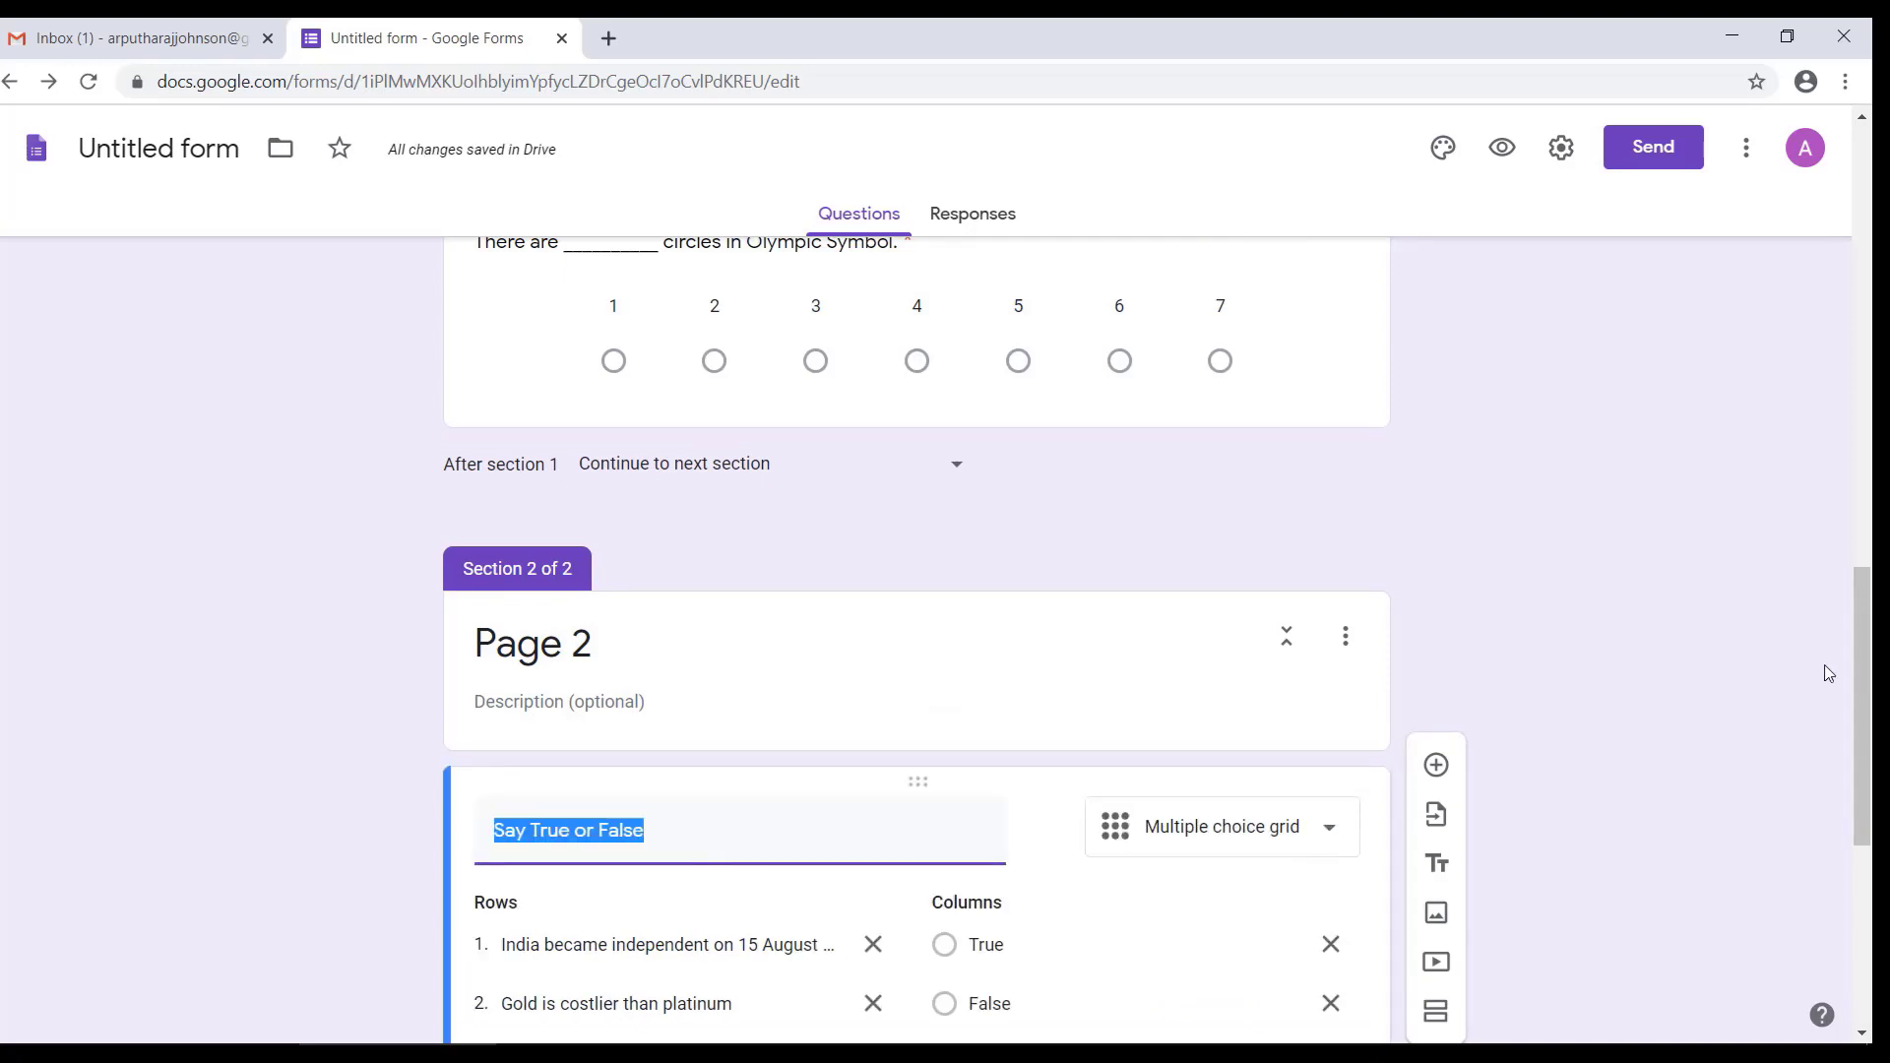
left_click_drag(1861, 680, 1862, 537)
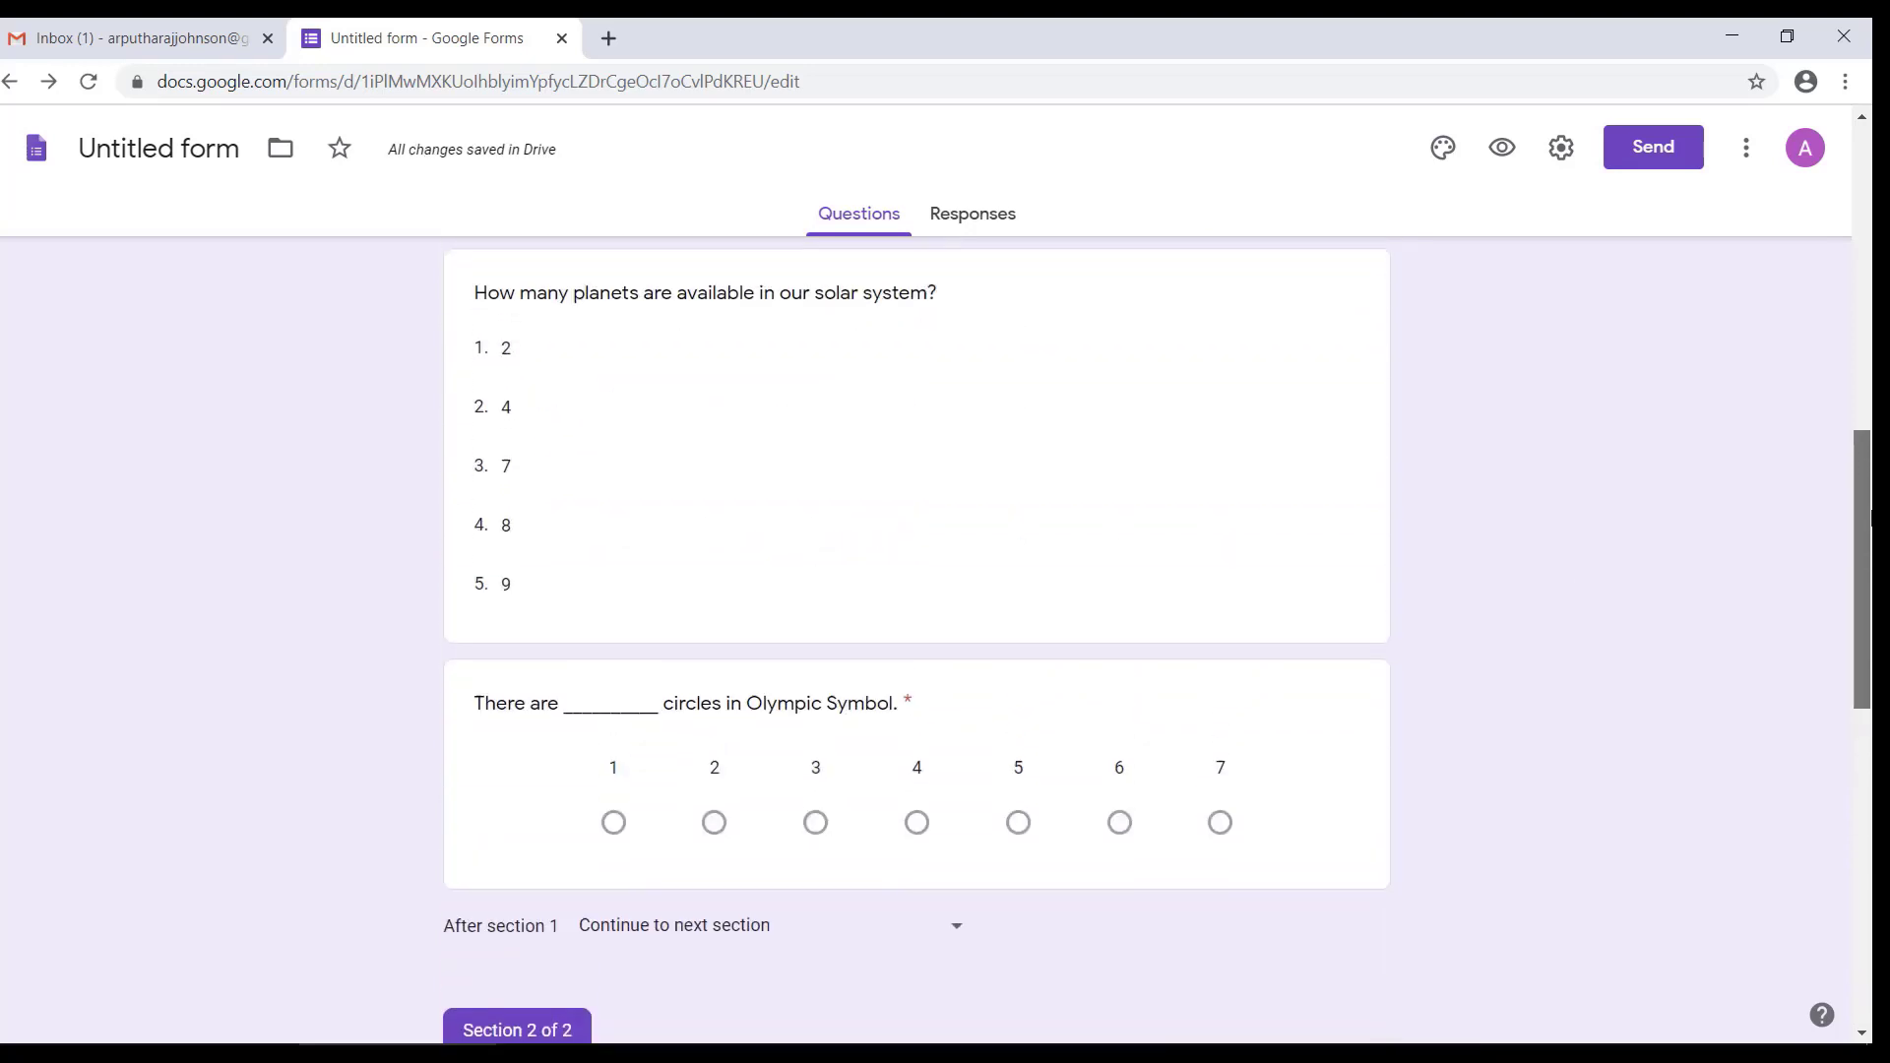
left_click(1273, 686)
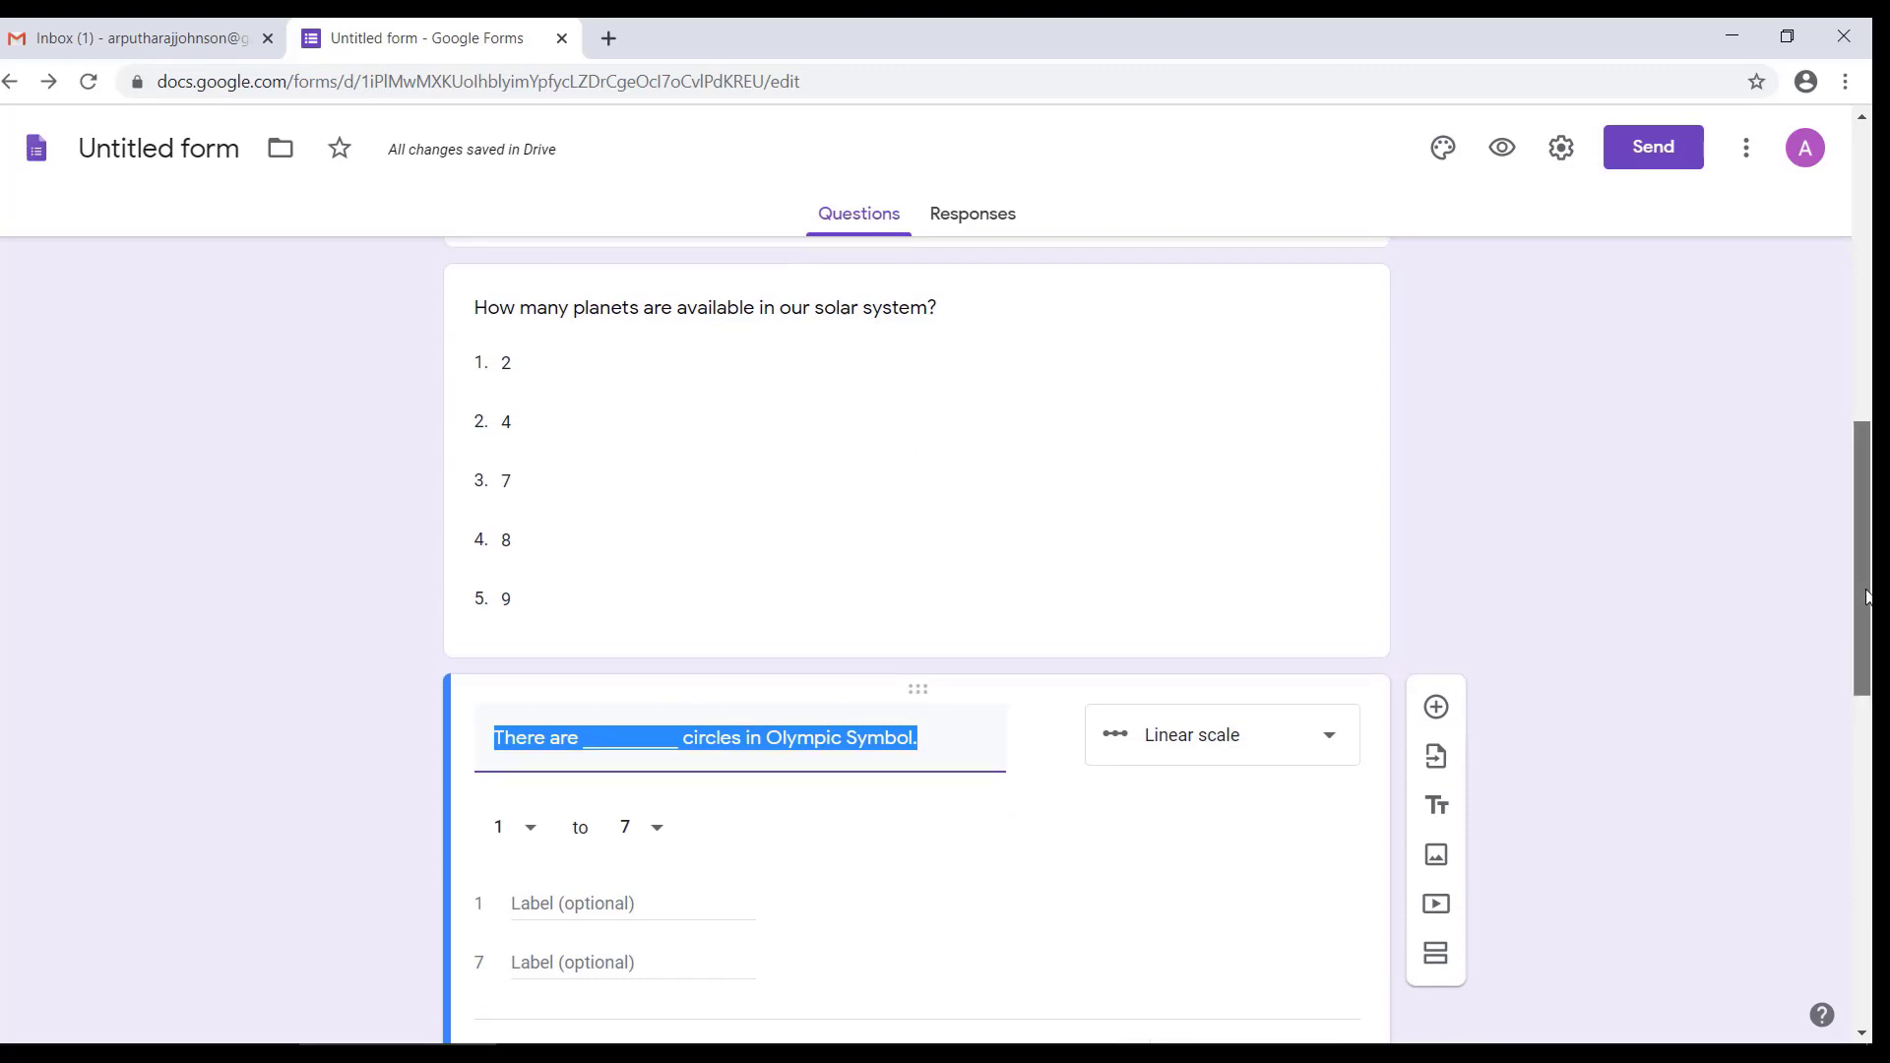
scroll(1476, 611, "down", 2)
scroll(1209, 546, "up", 4)
left_click(1209, 546)
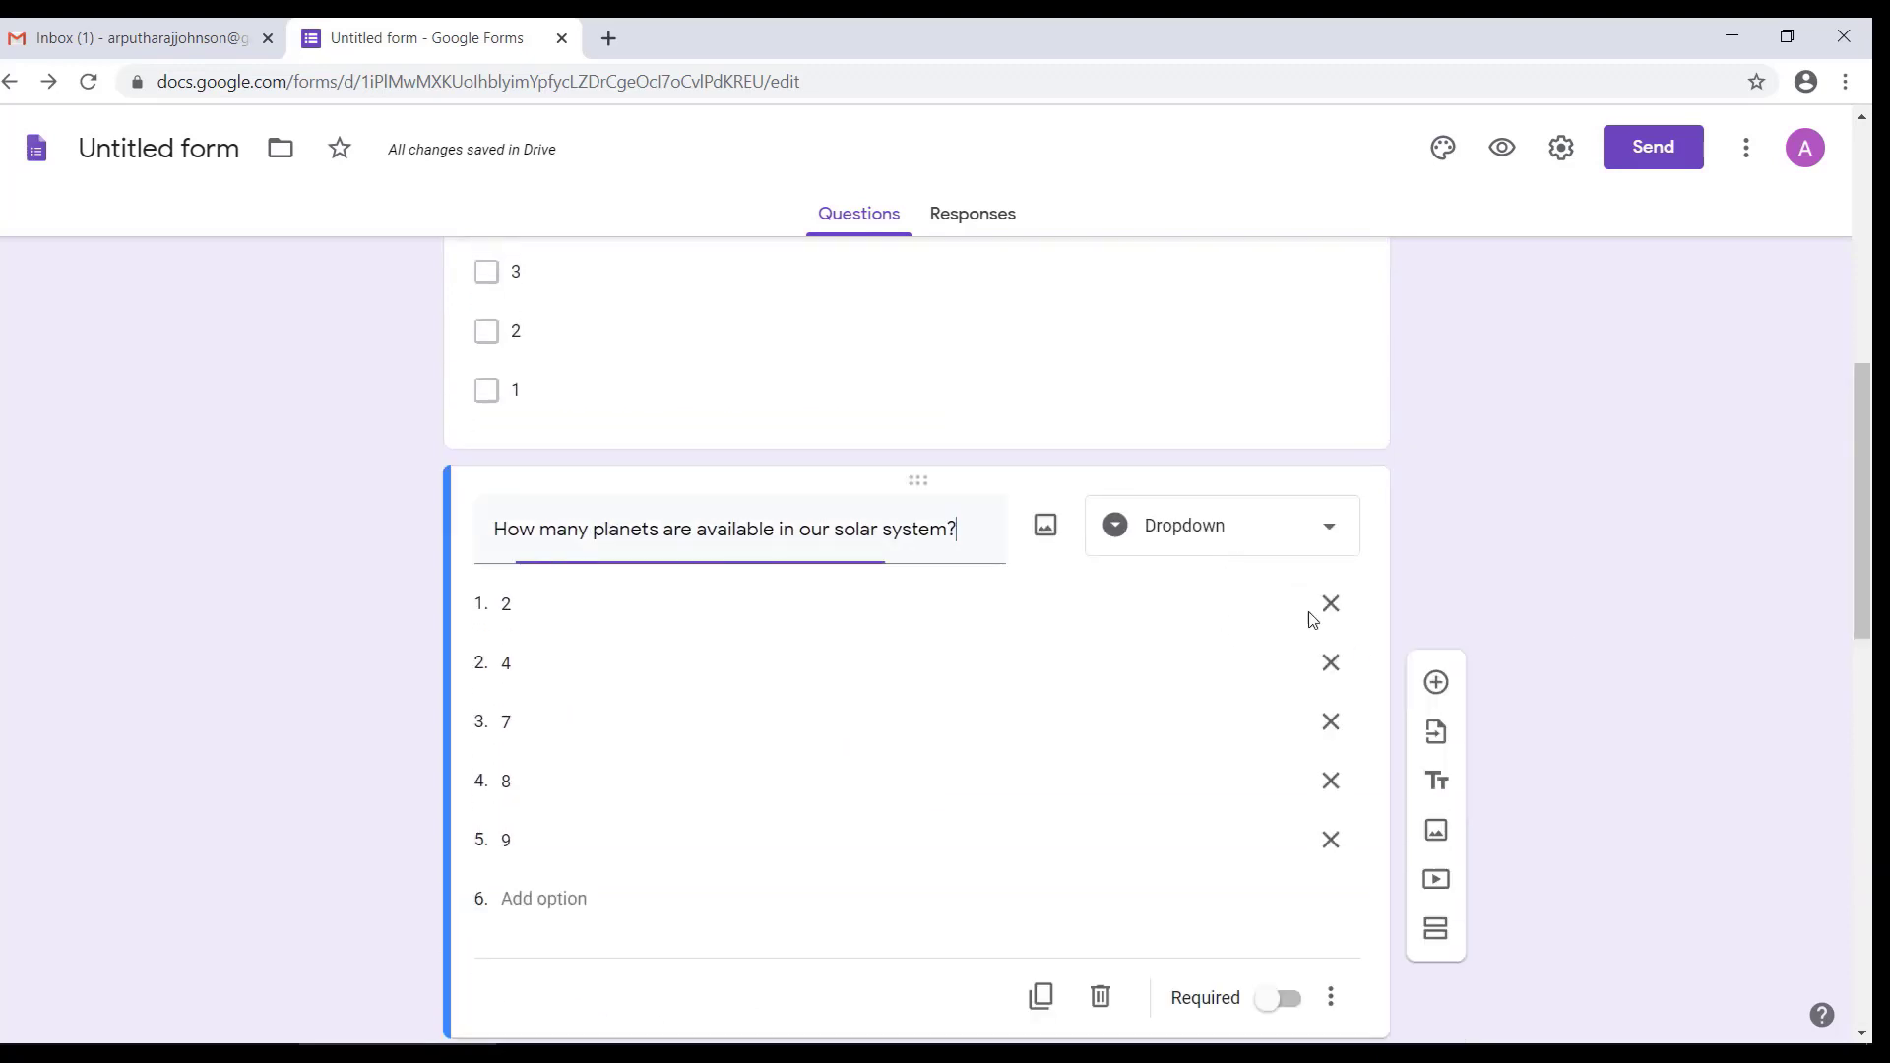
left_click(1273, 1000)
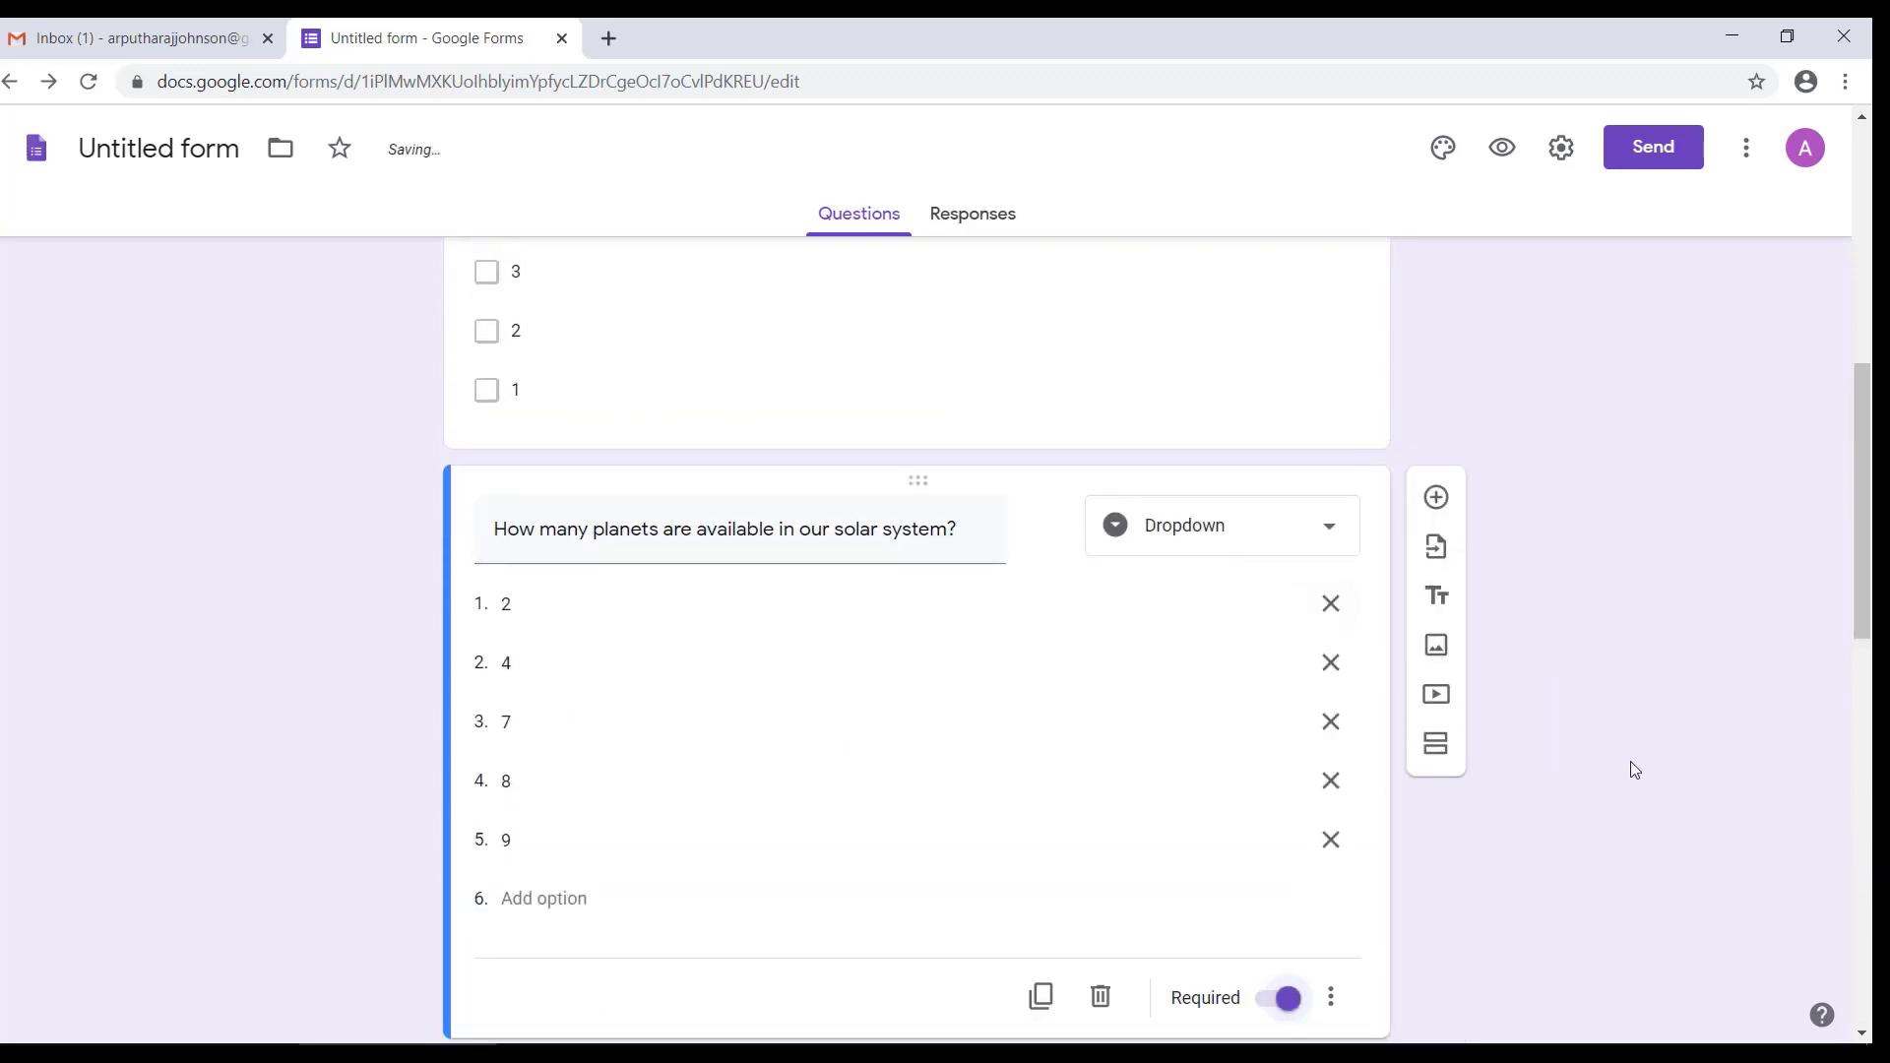
Step: Add a short answer question titled "Student Name" directly below the form title
scroll(1110, 534, "up", 4)
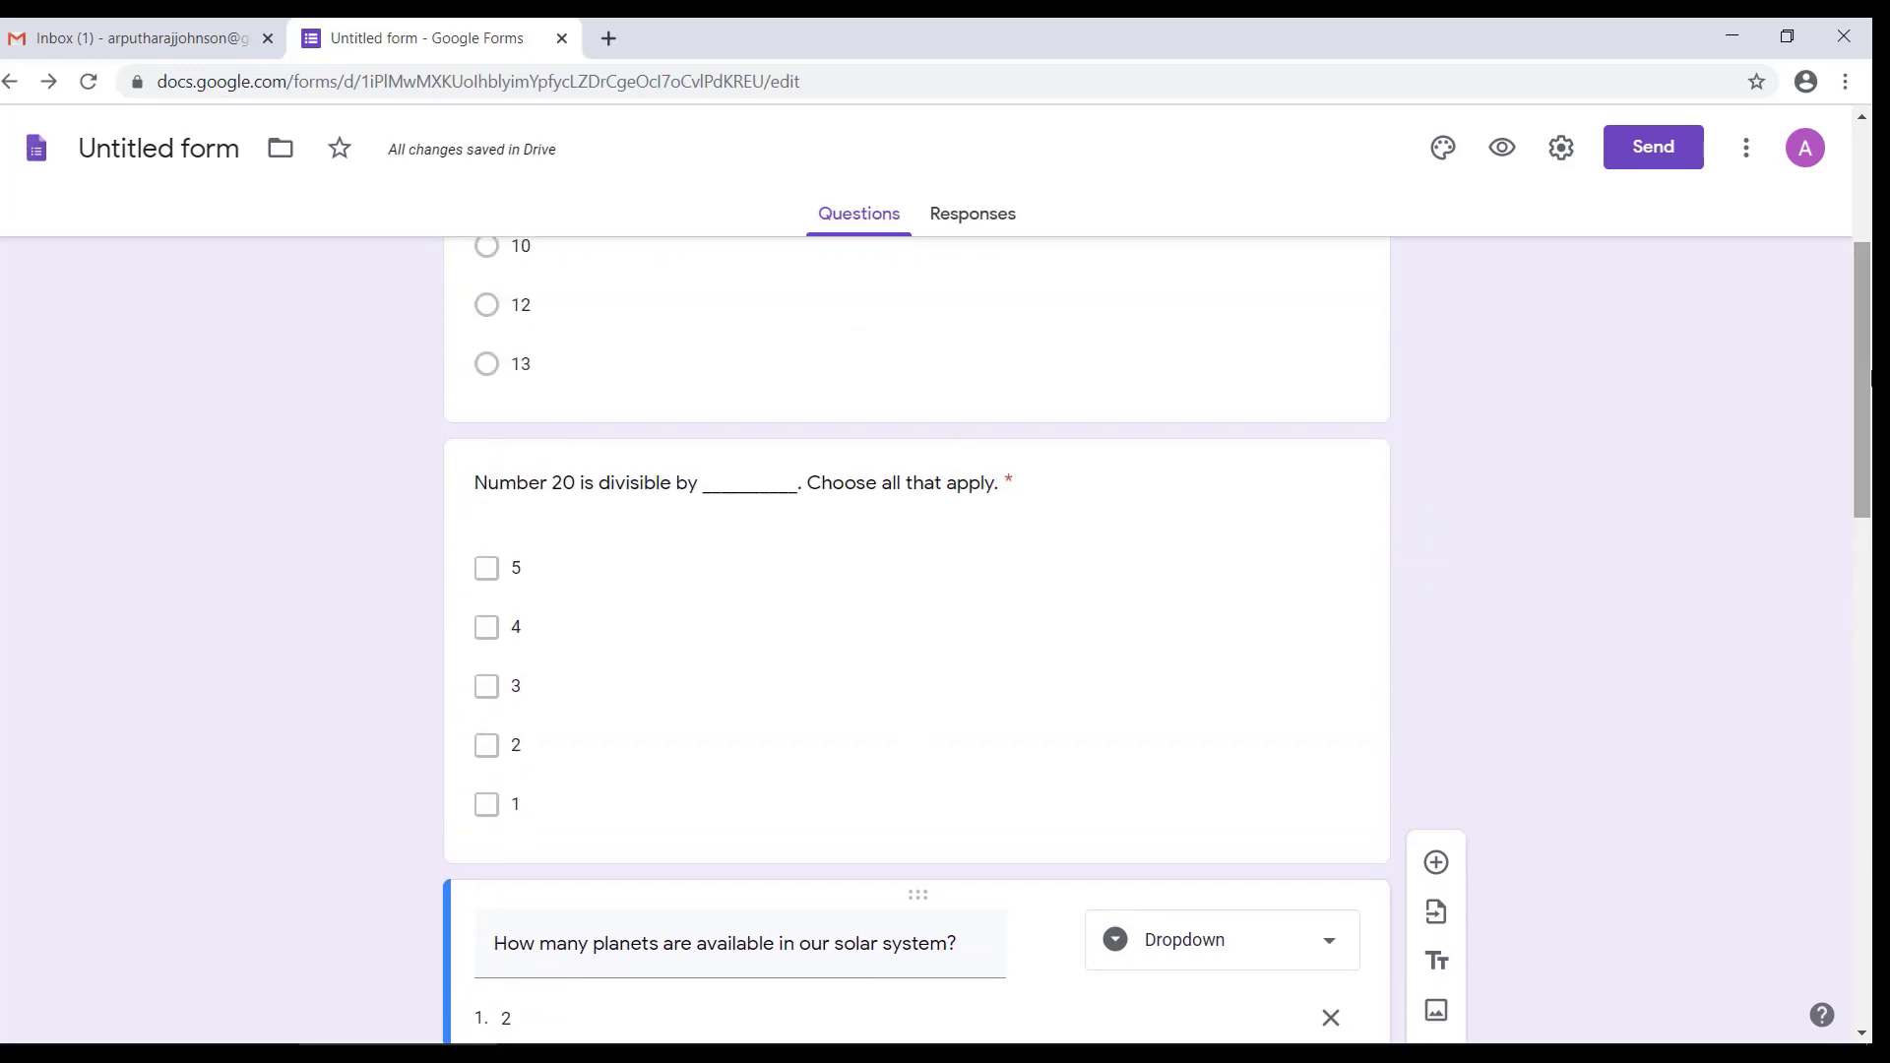
left_click(1110, 535)
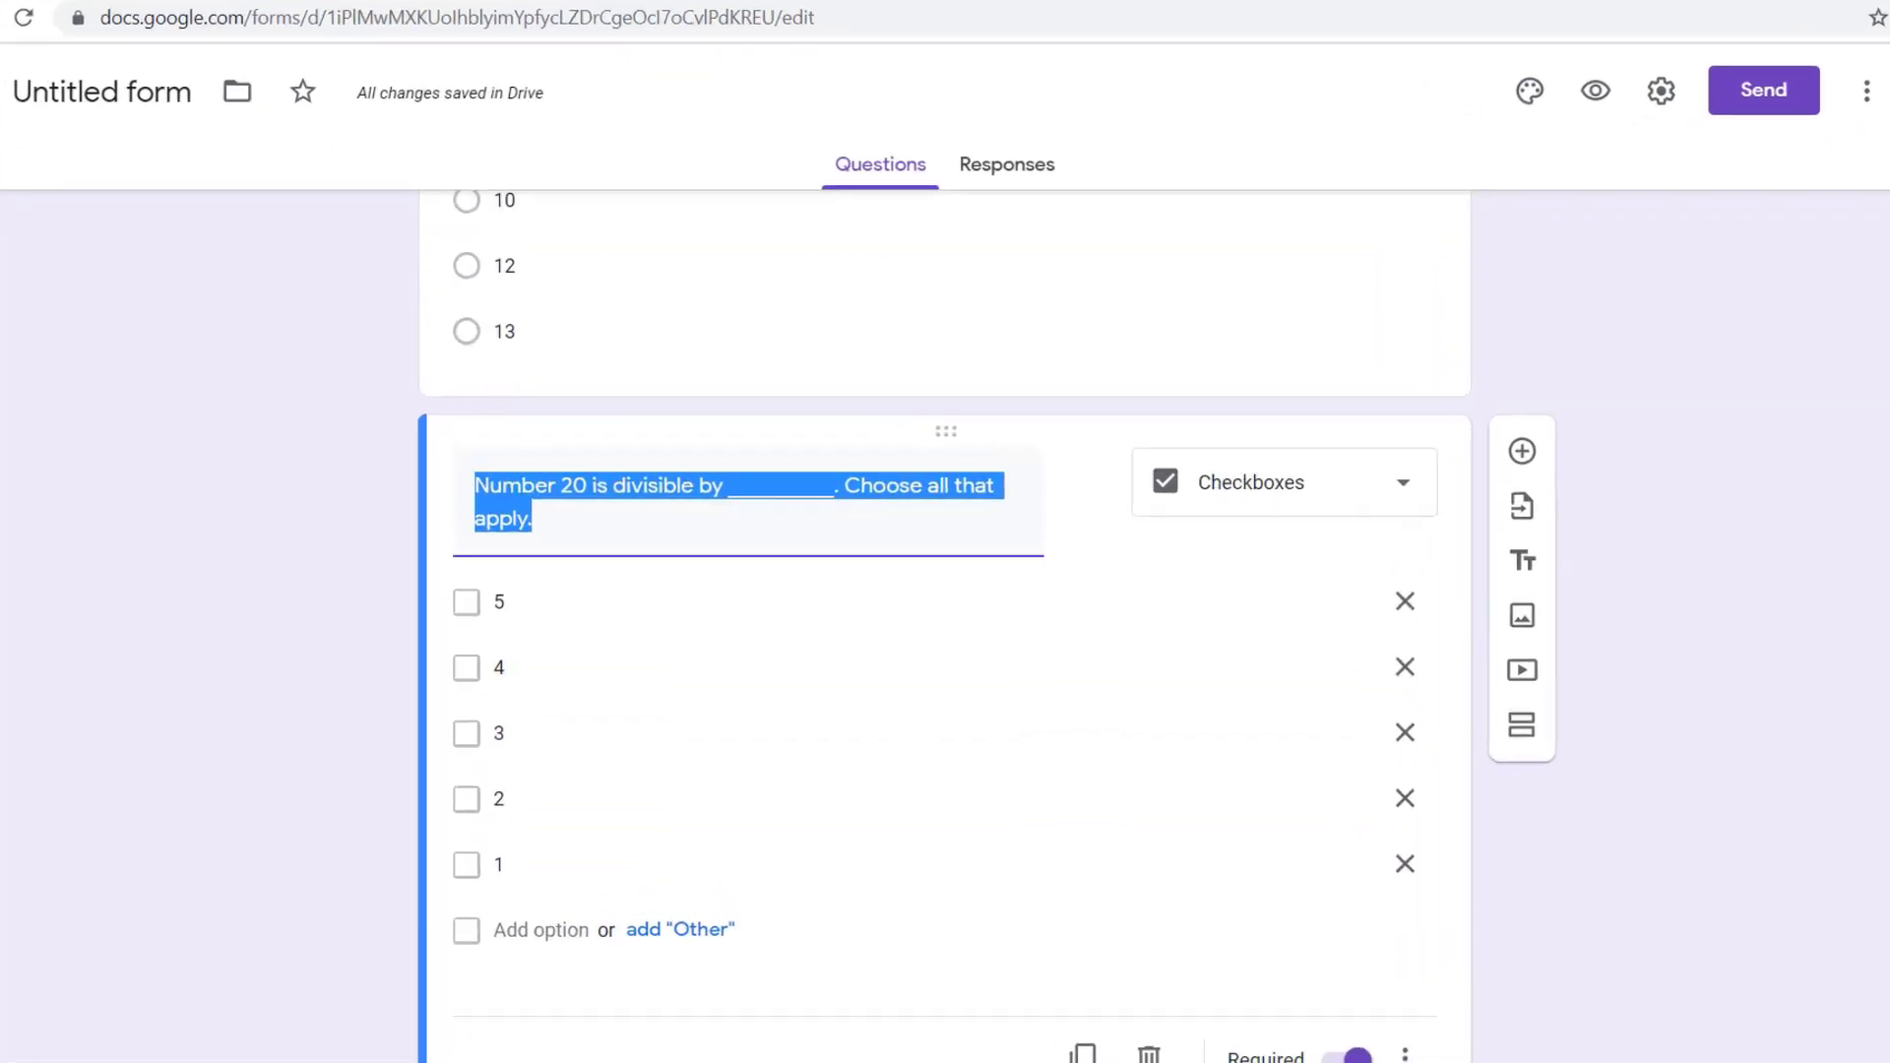
scroll(1095, 620, "up", 5)
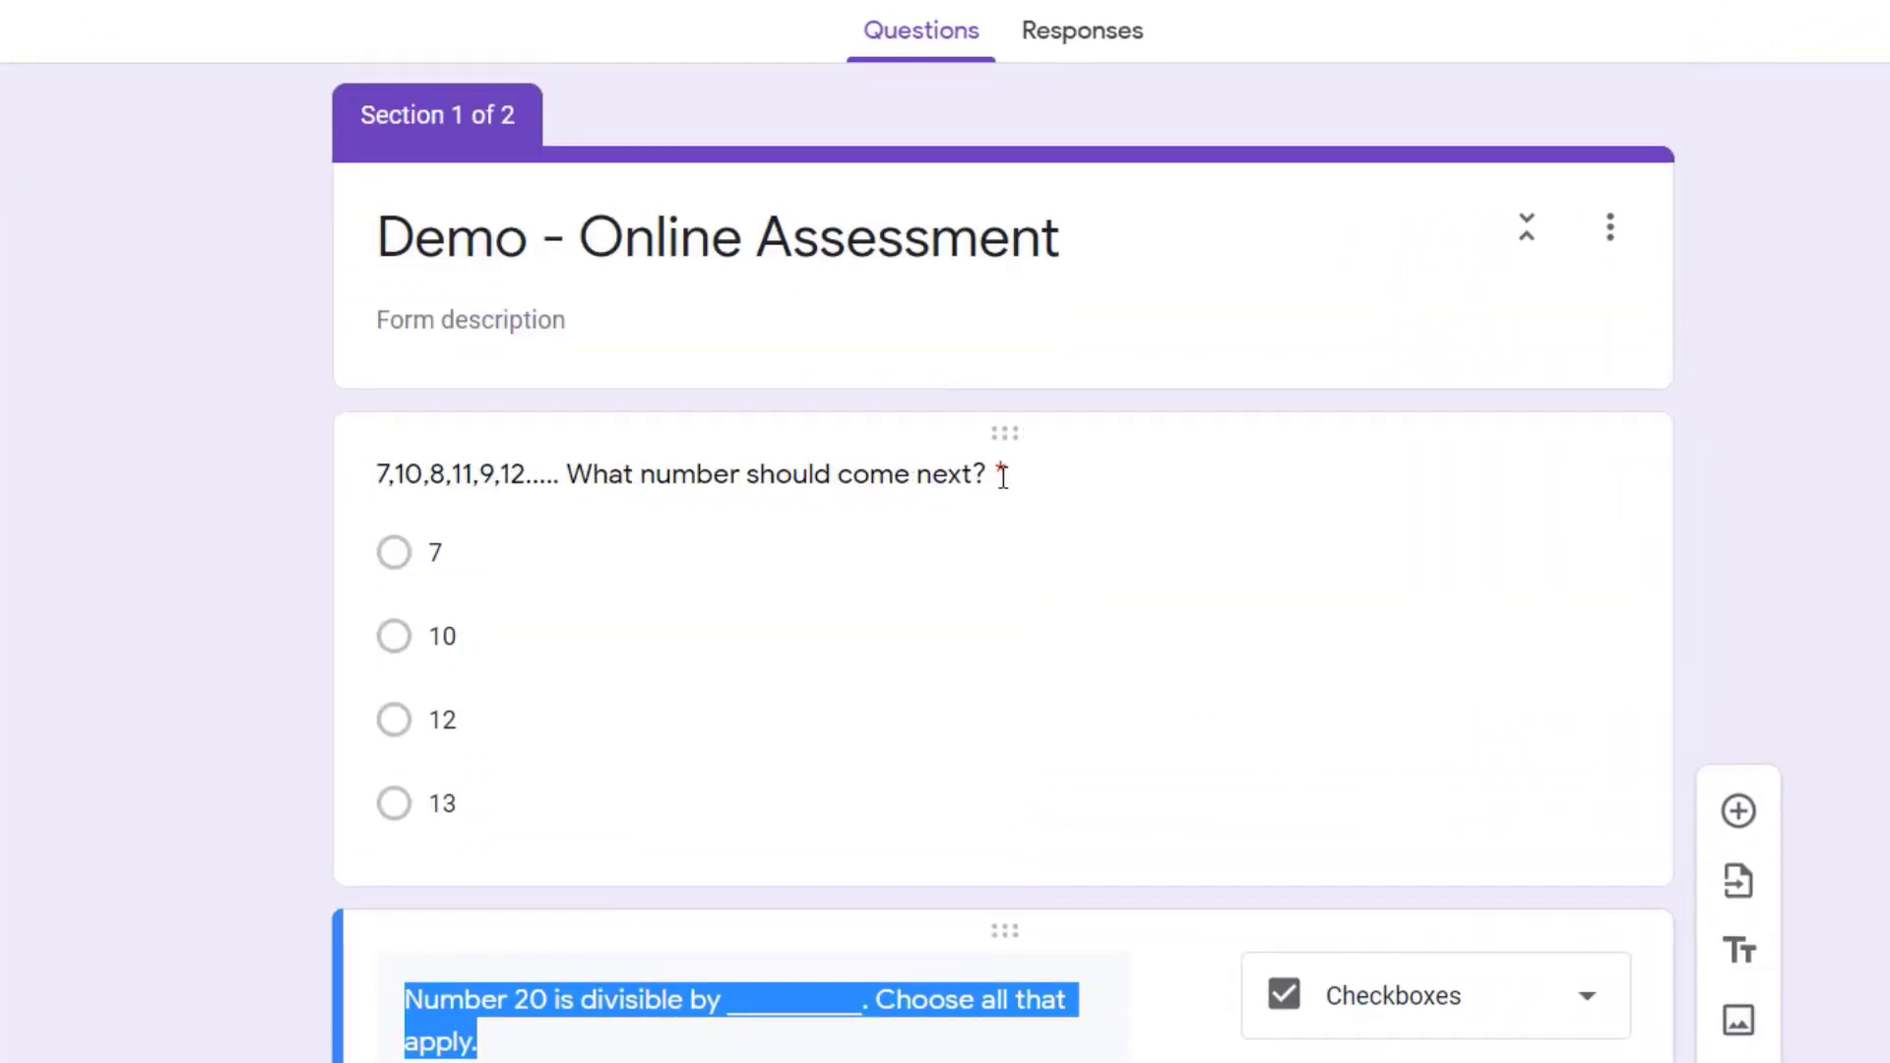
left_click(1002, 477)
left_click(1013, 603)
left_click(1178, 262)
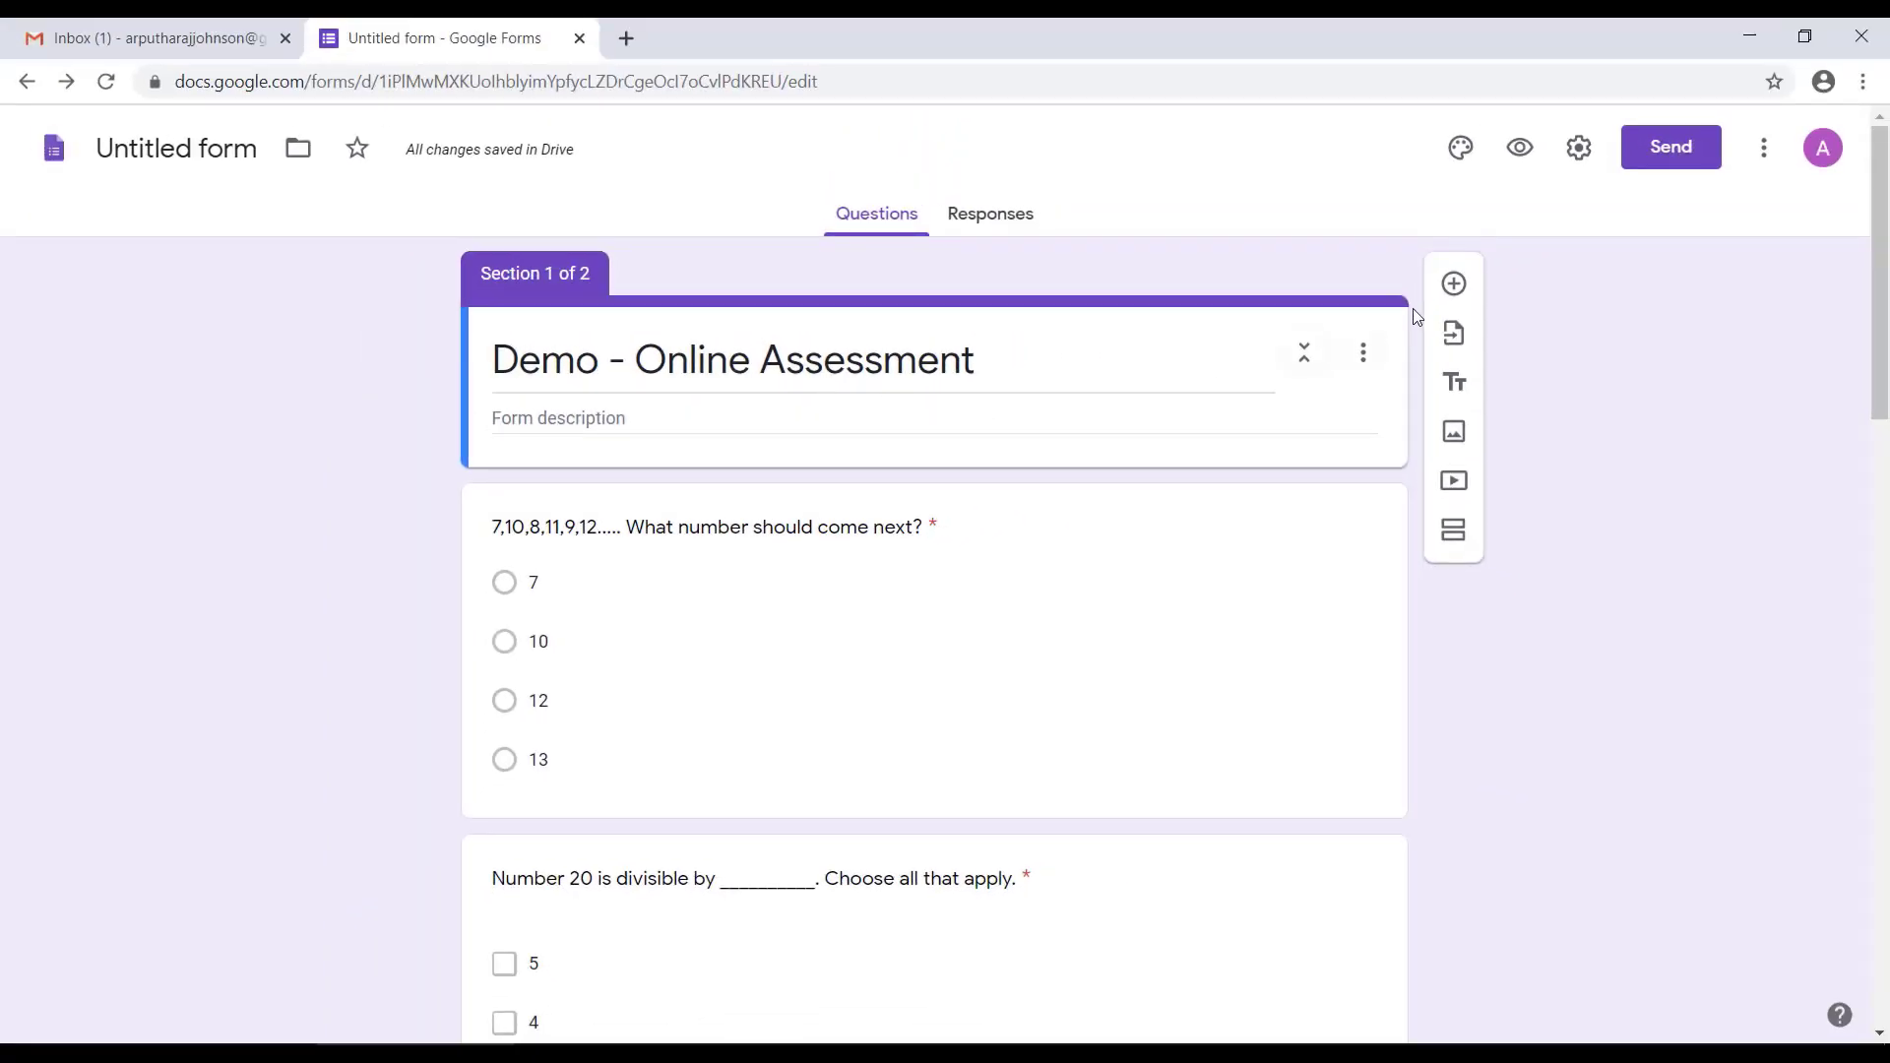
left_click(1453, 283)
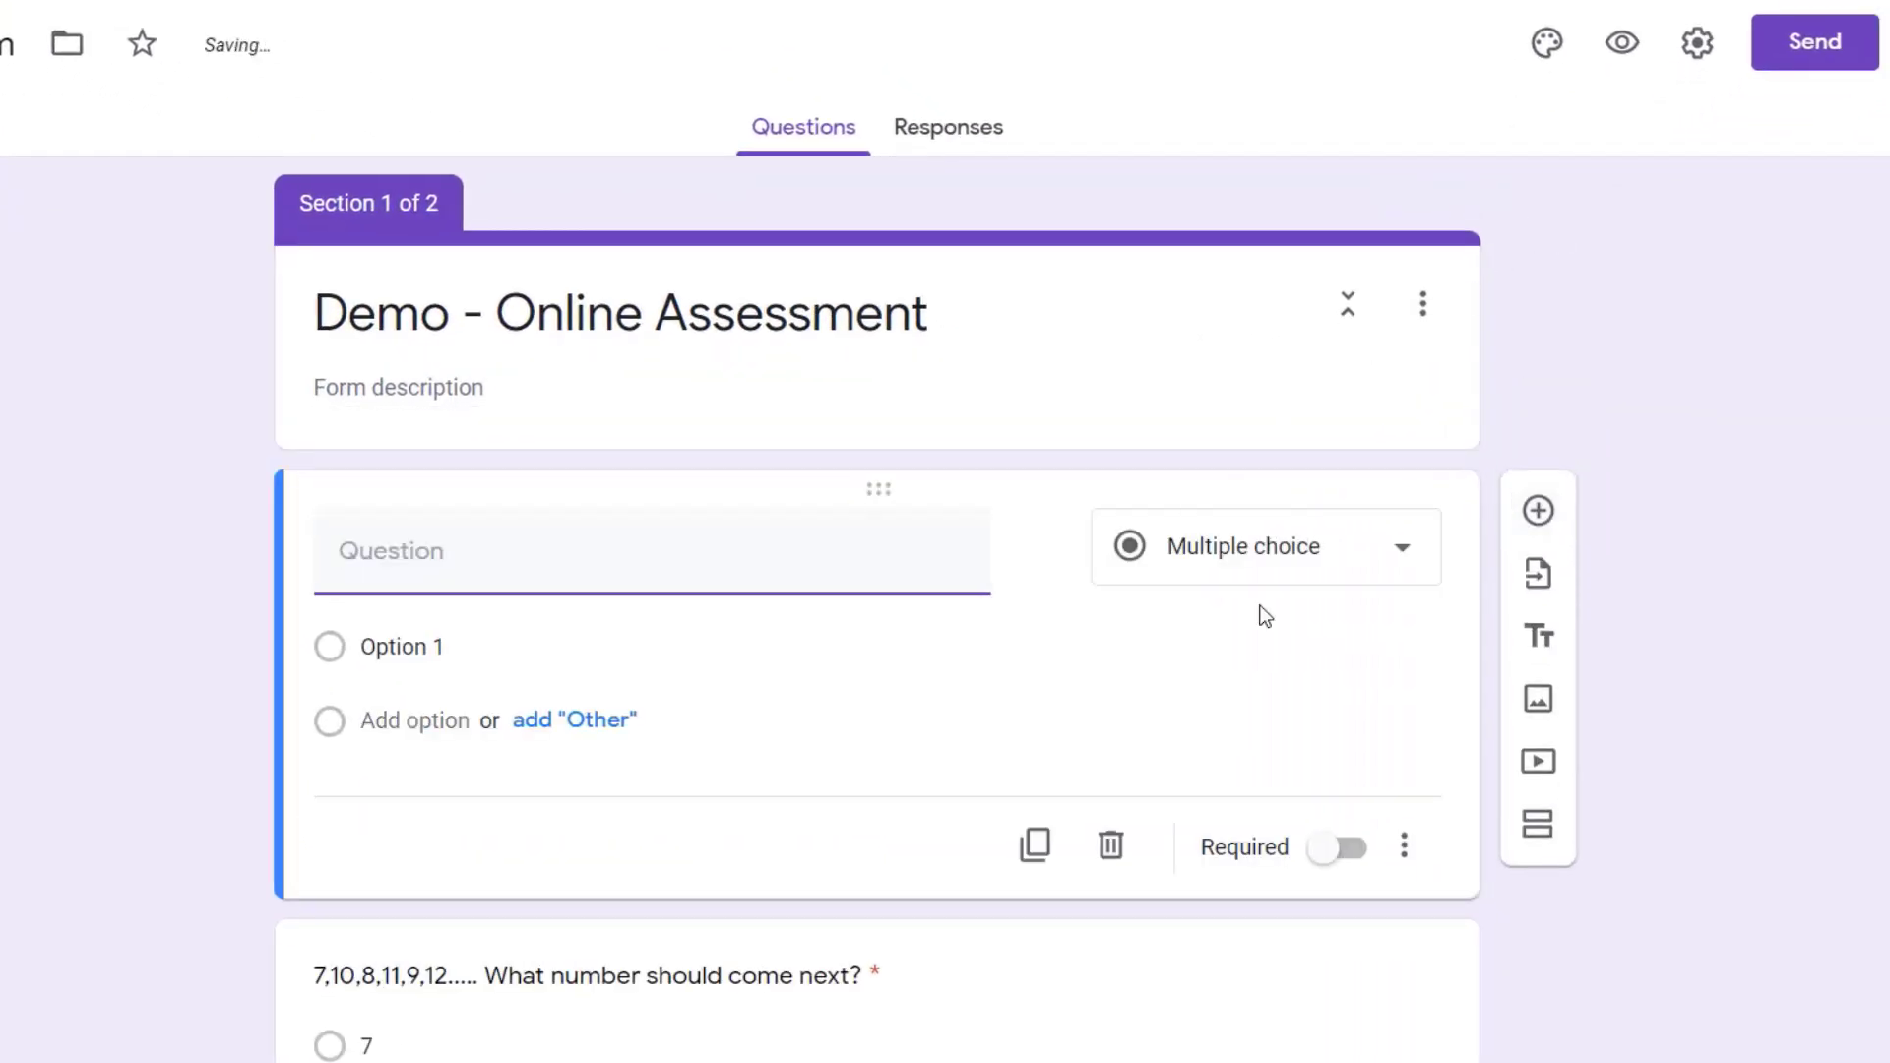
left_click(1280, 553)
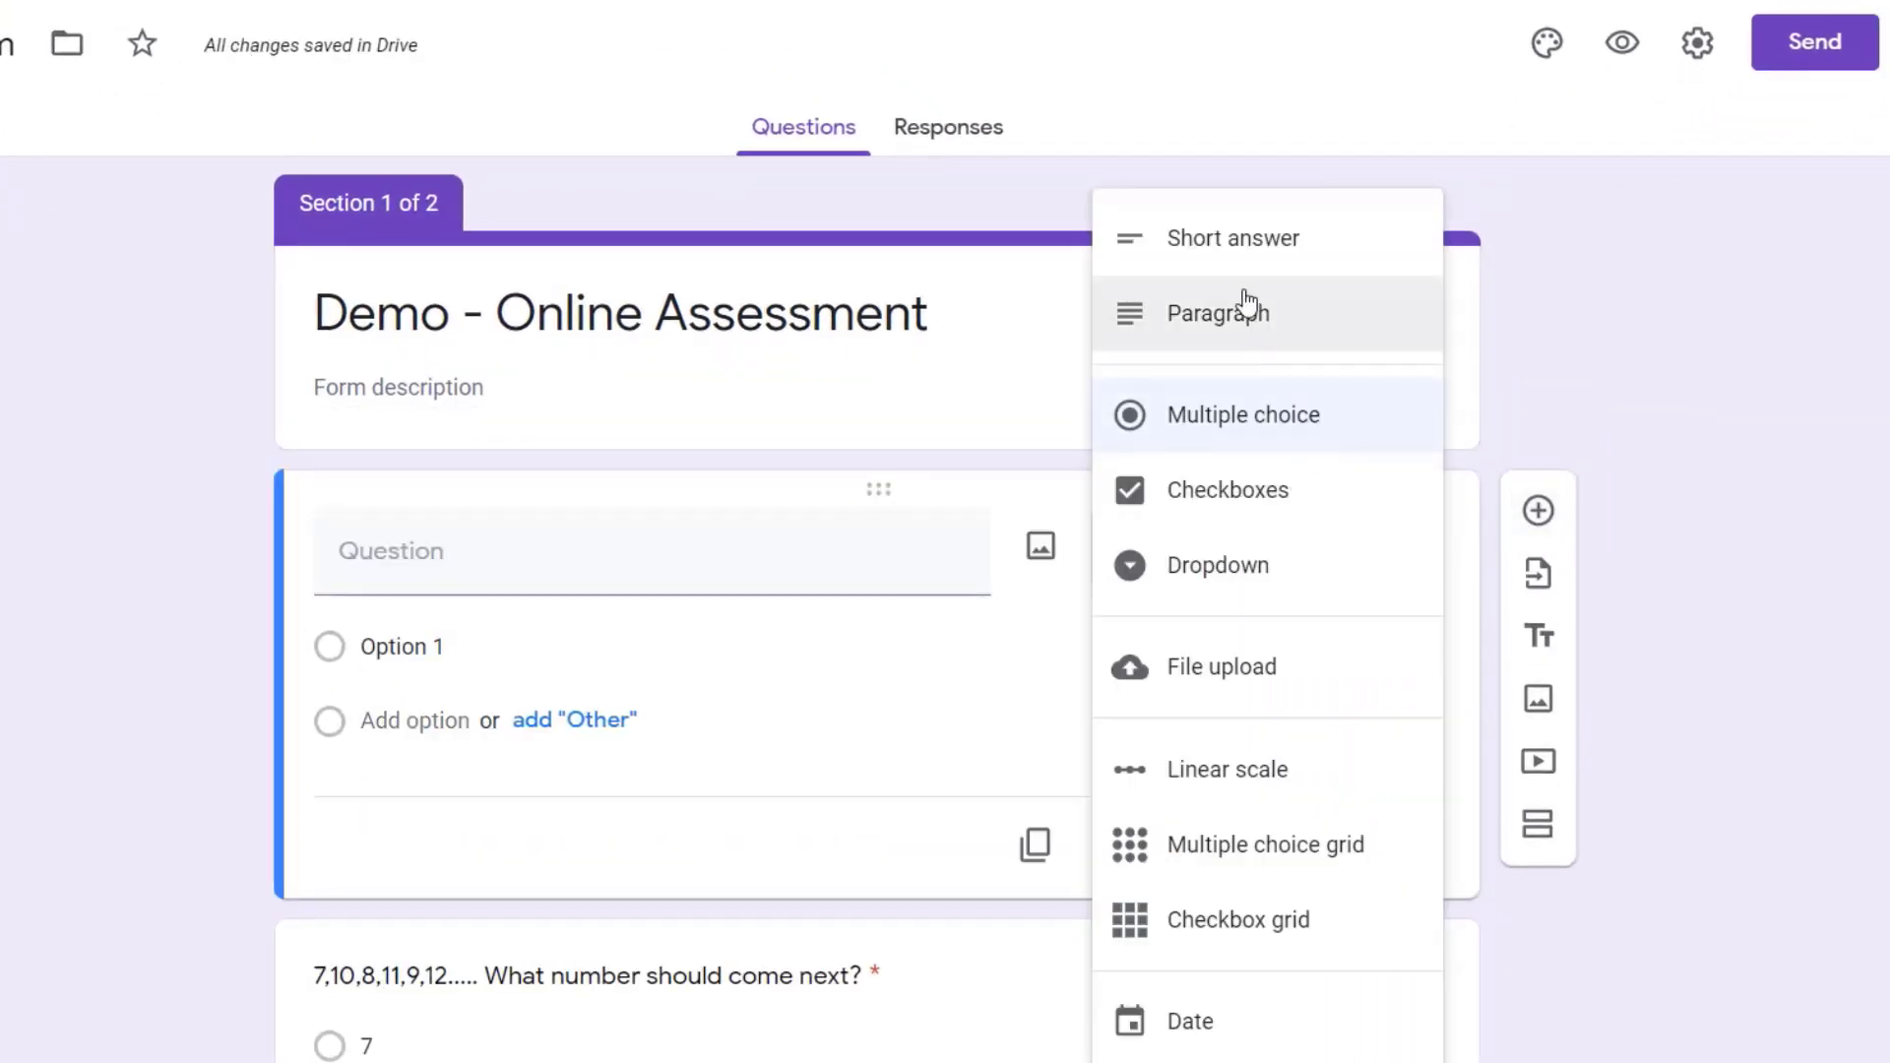
left_click(1220, 244)
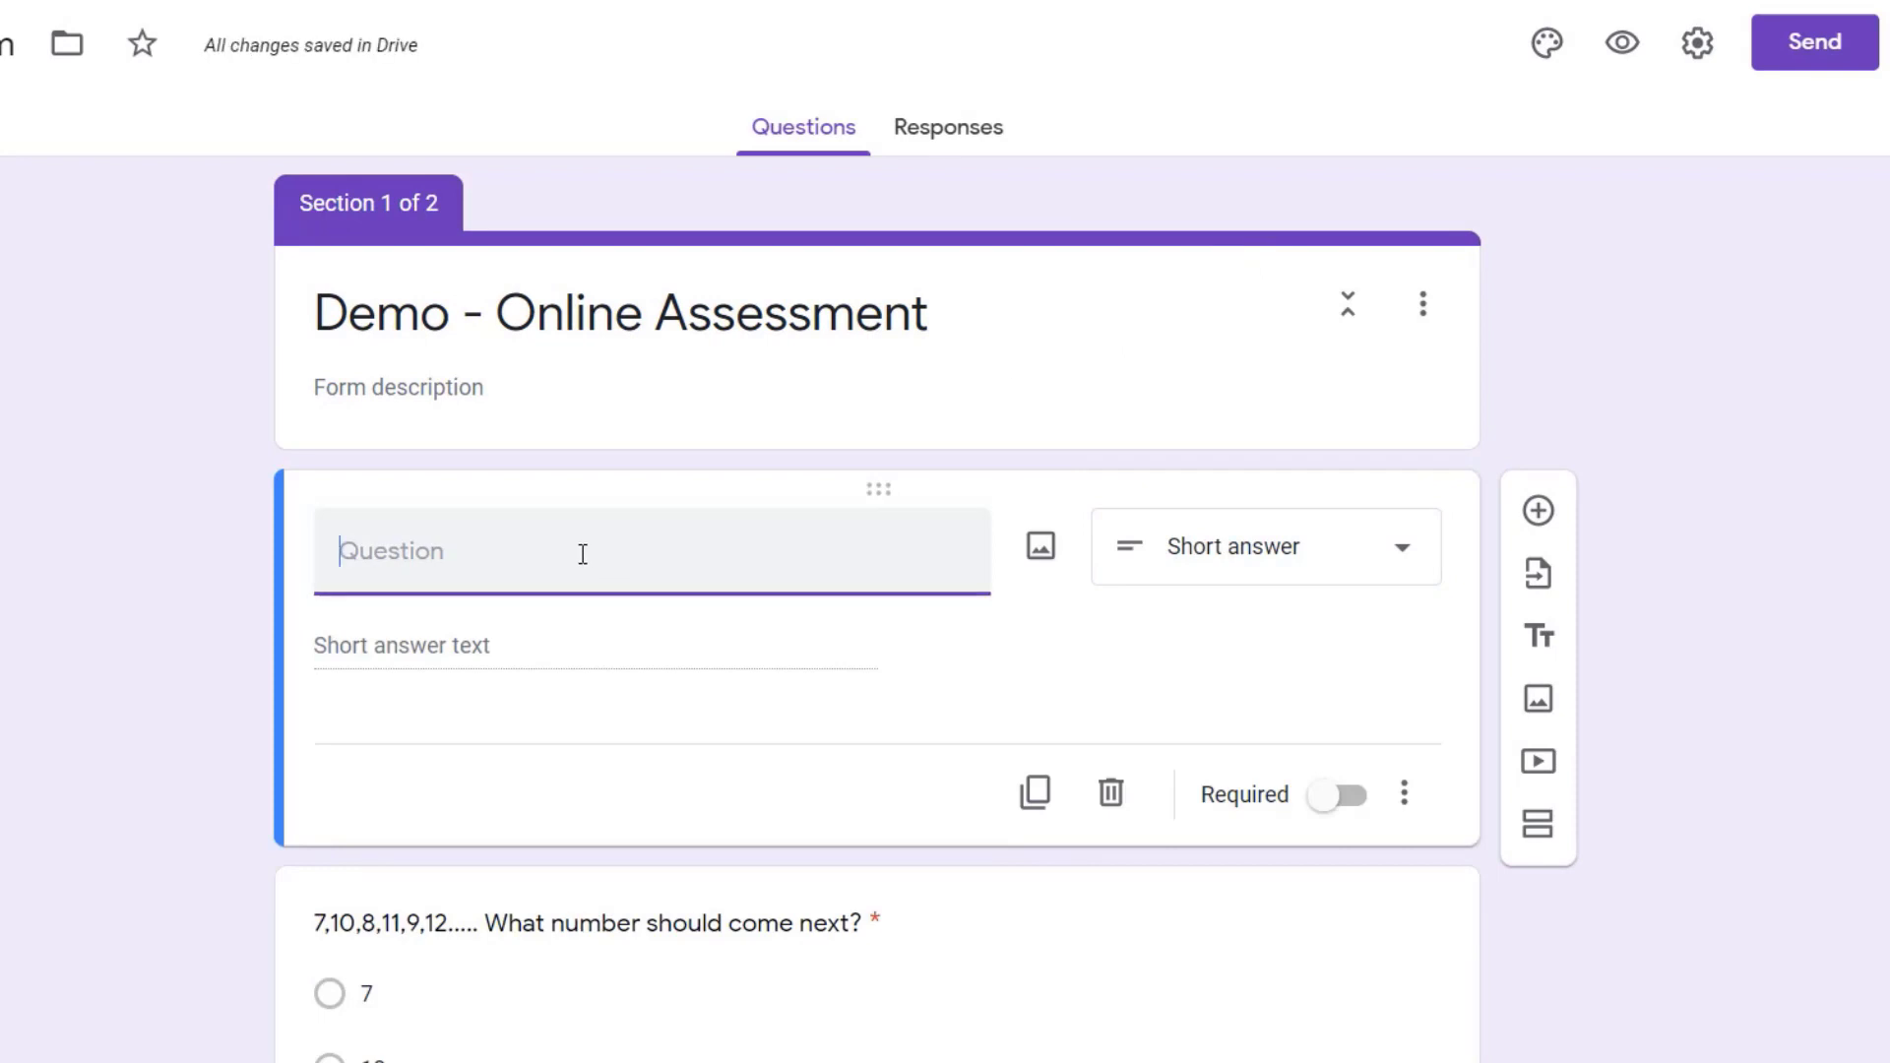
type("Student Name")
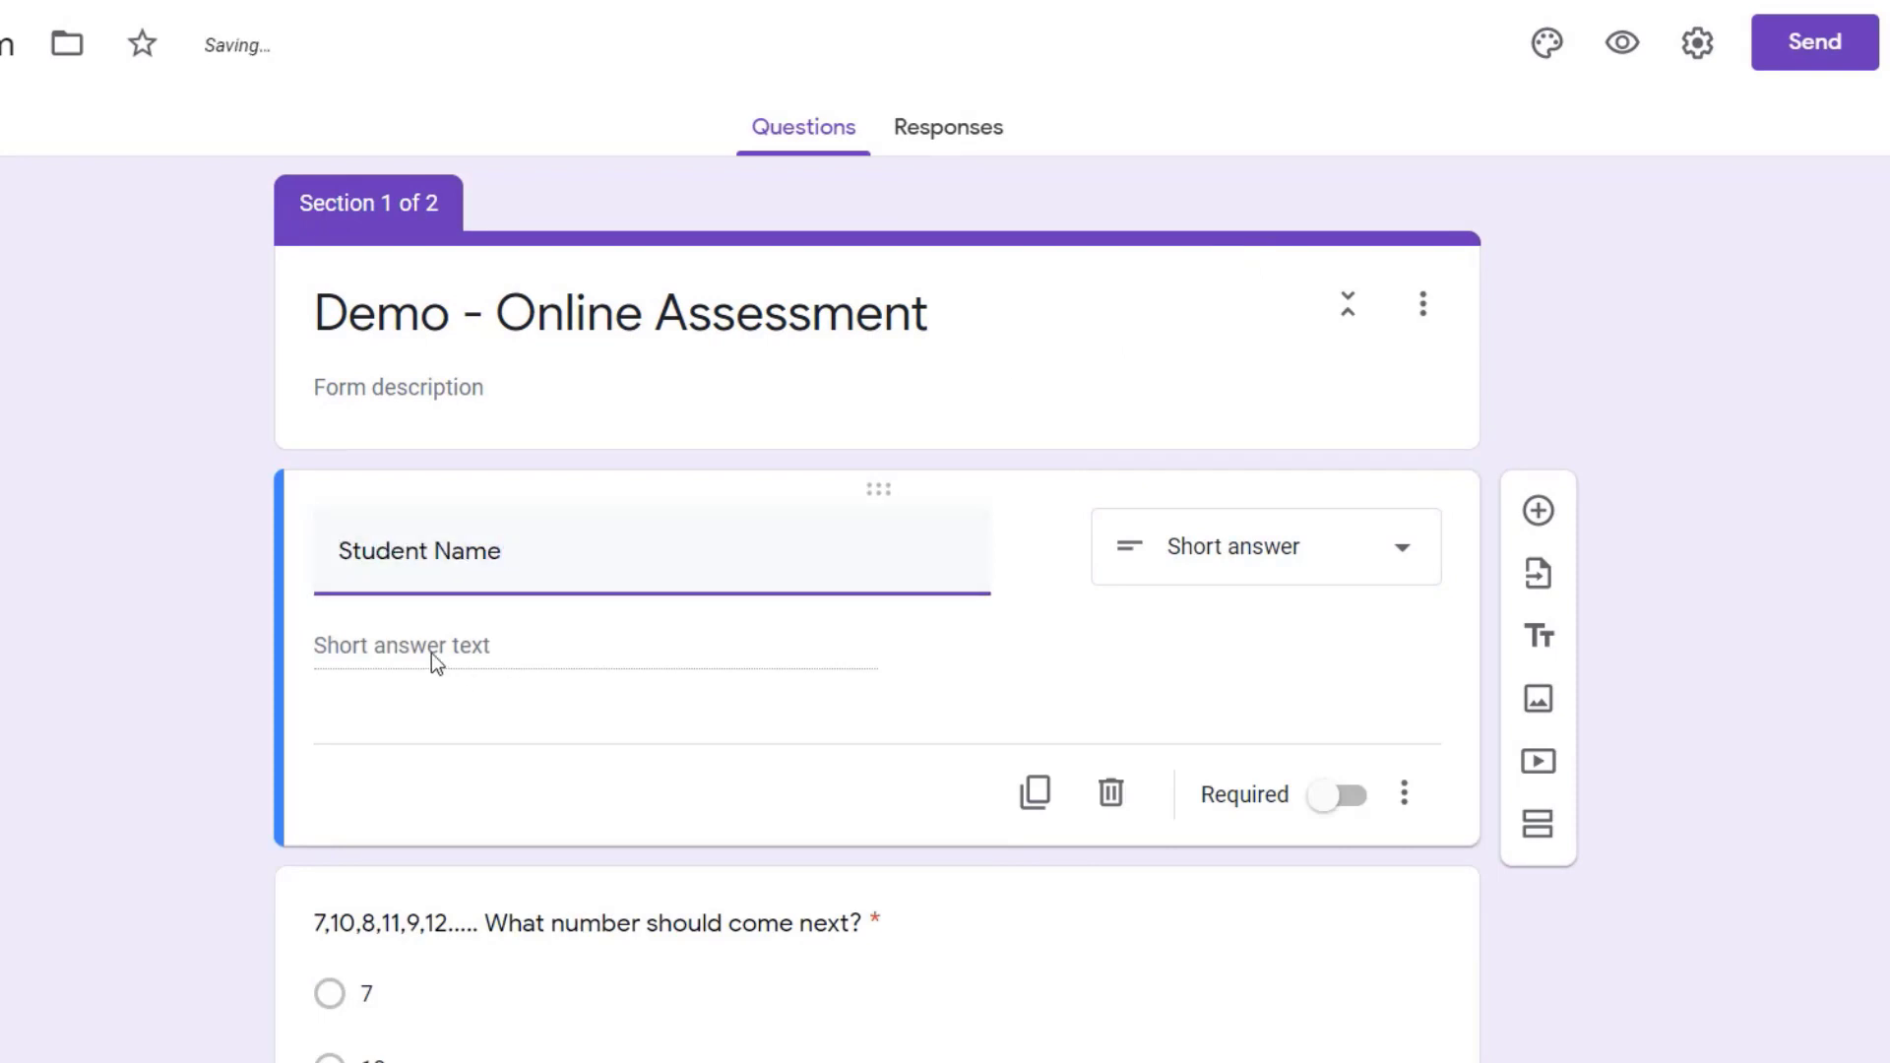
left_click(510, 643)
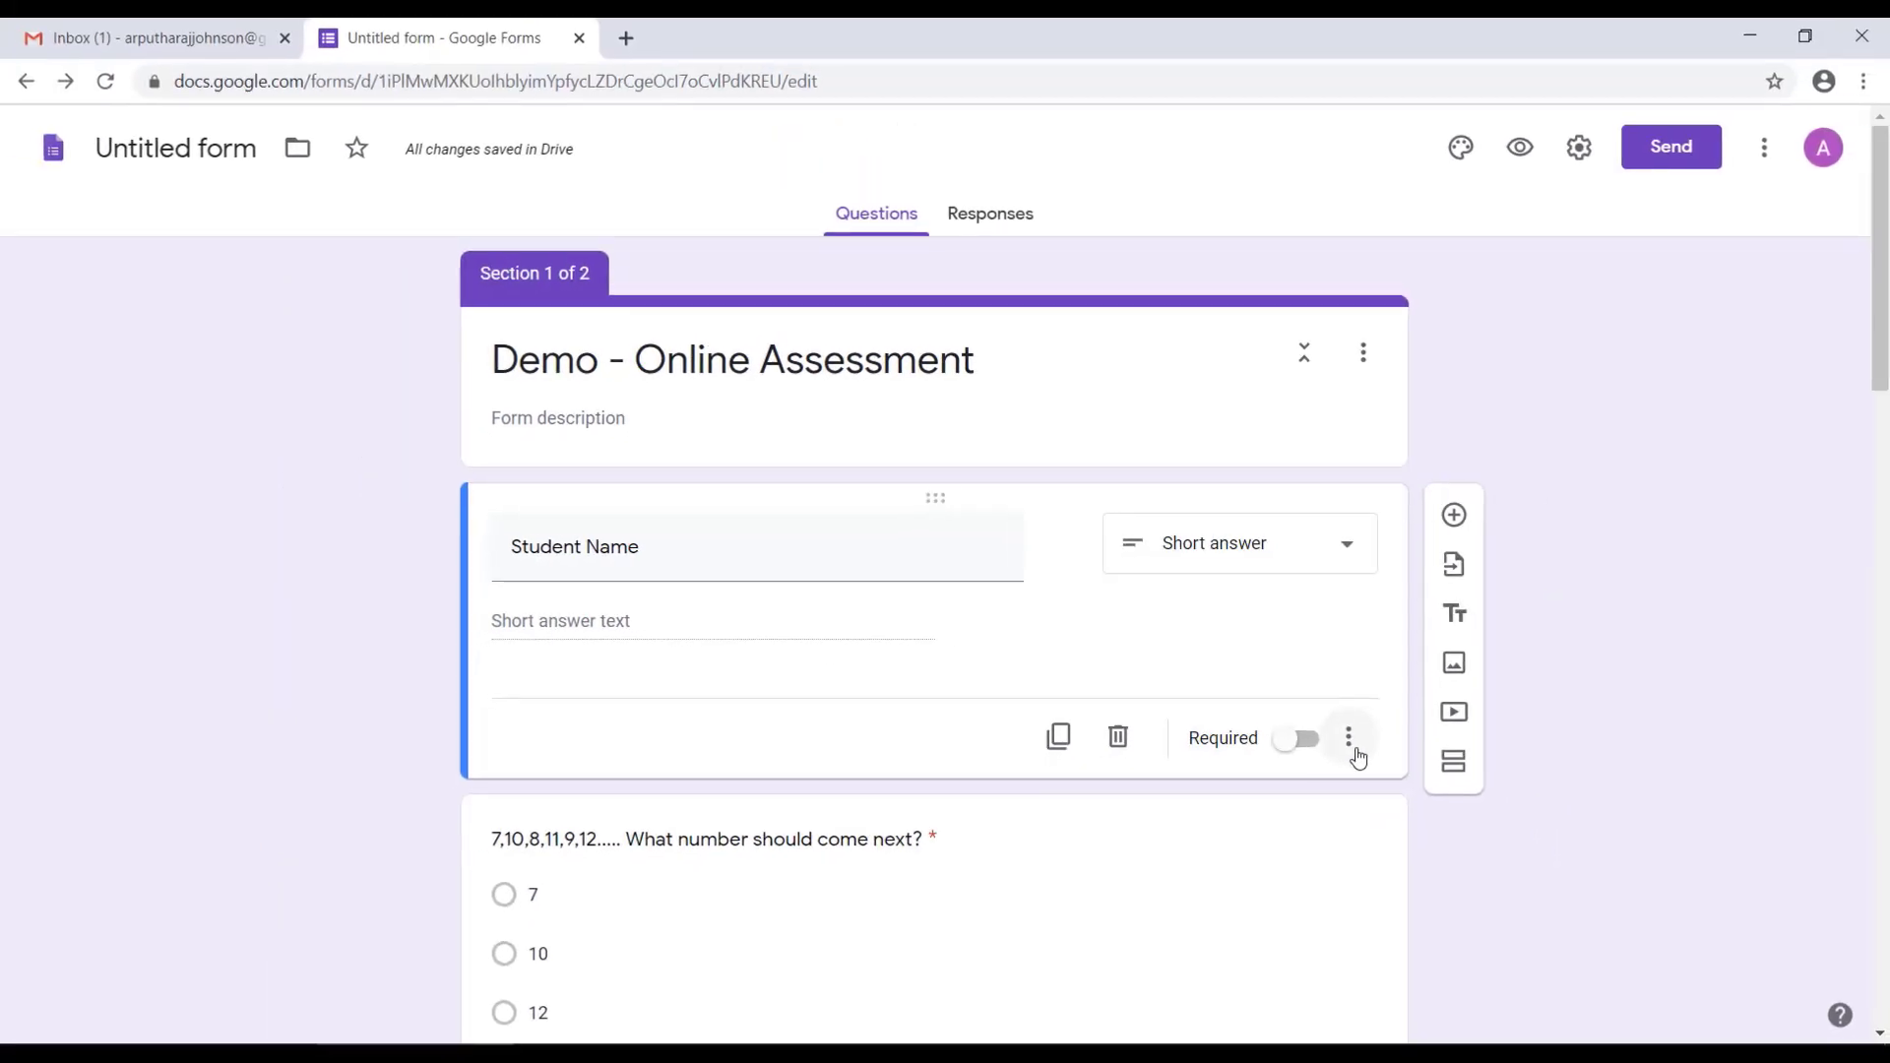
Step: Add response validation to the Student Name question and set its type to Text
left_click(1404, 793)
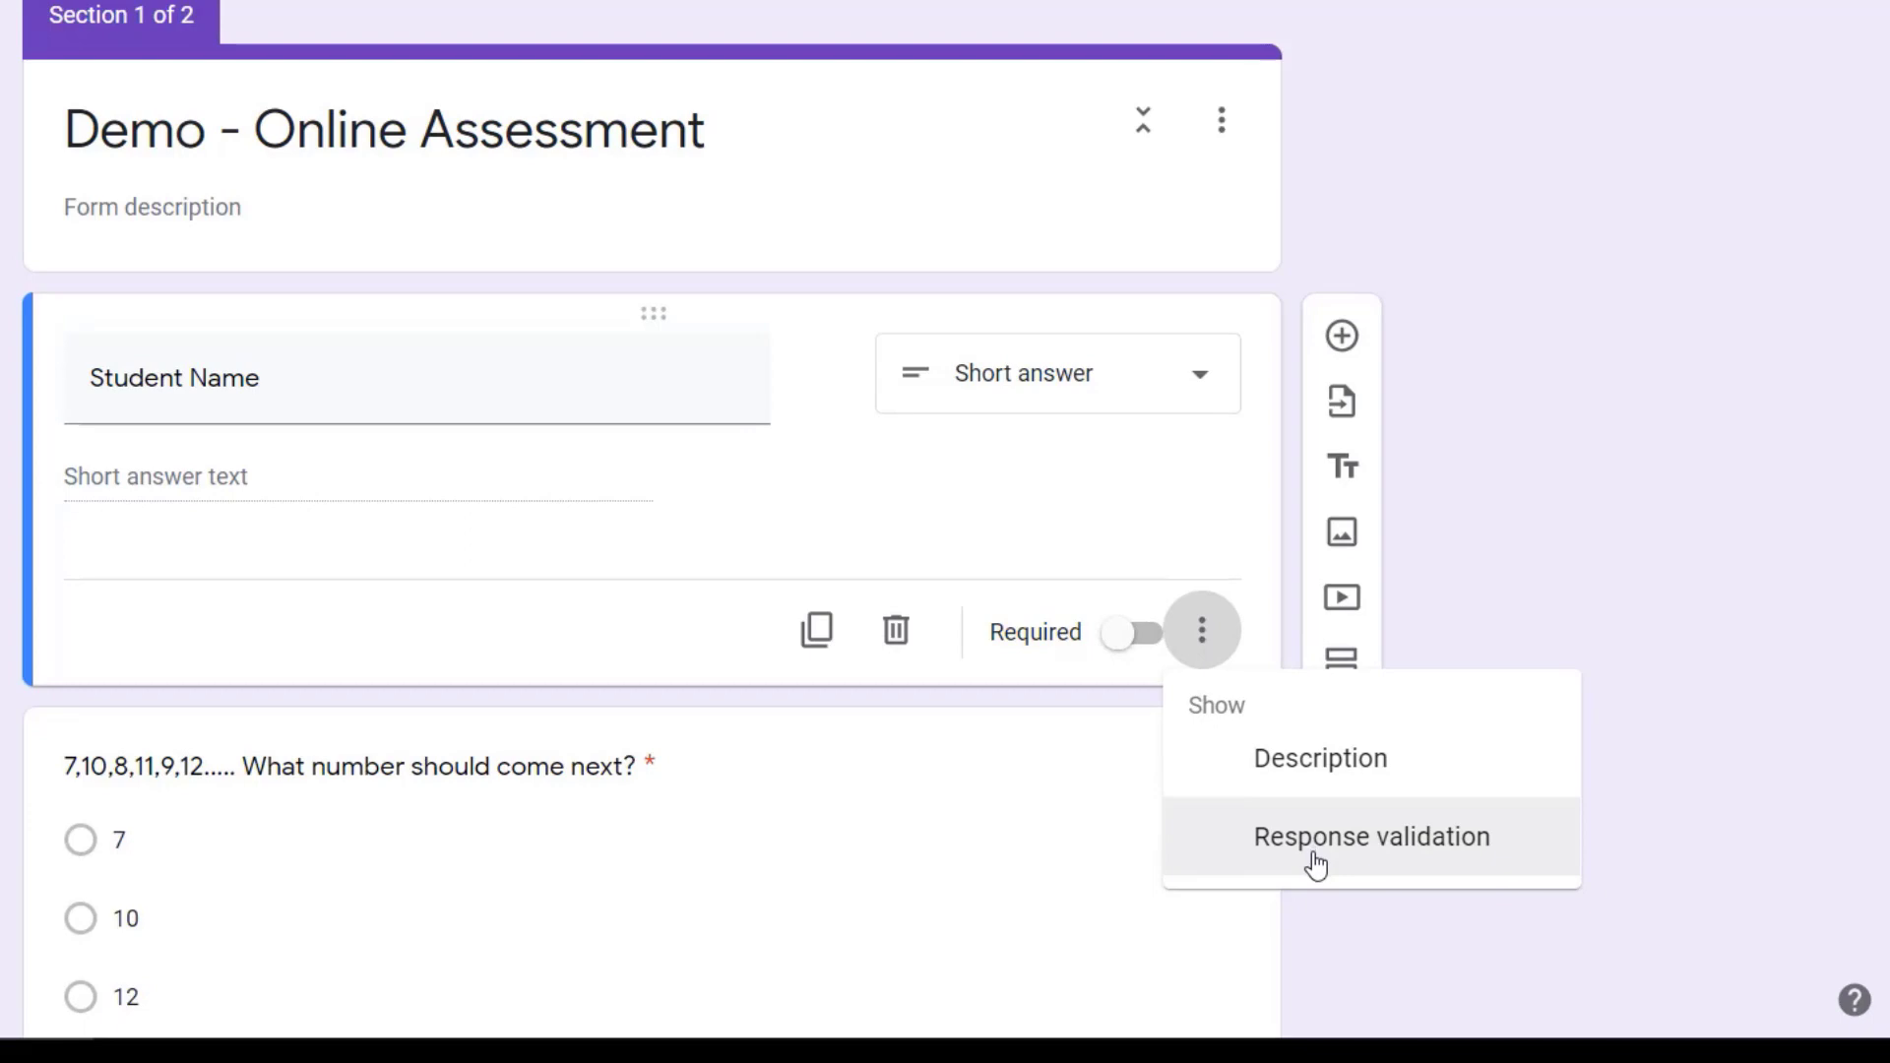
left_click(1315, 865)
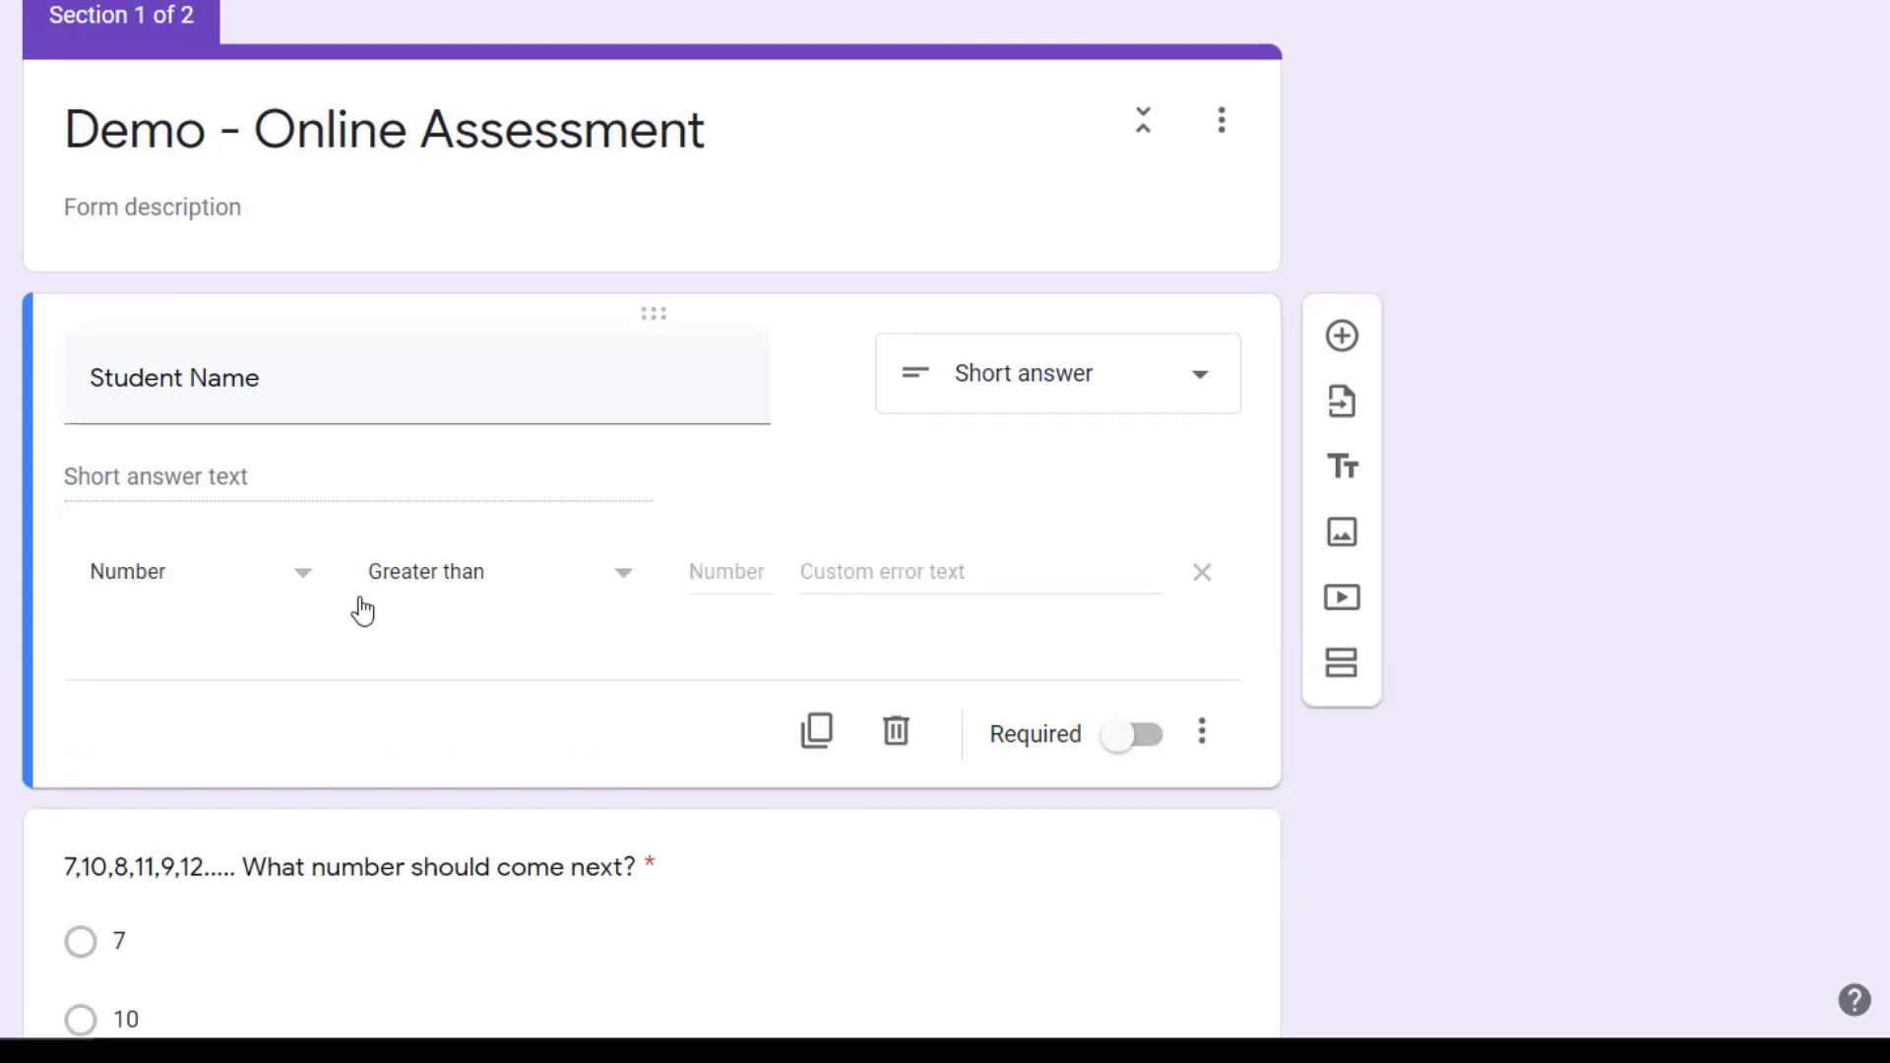
left_click(302, 588)
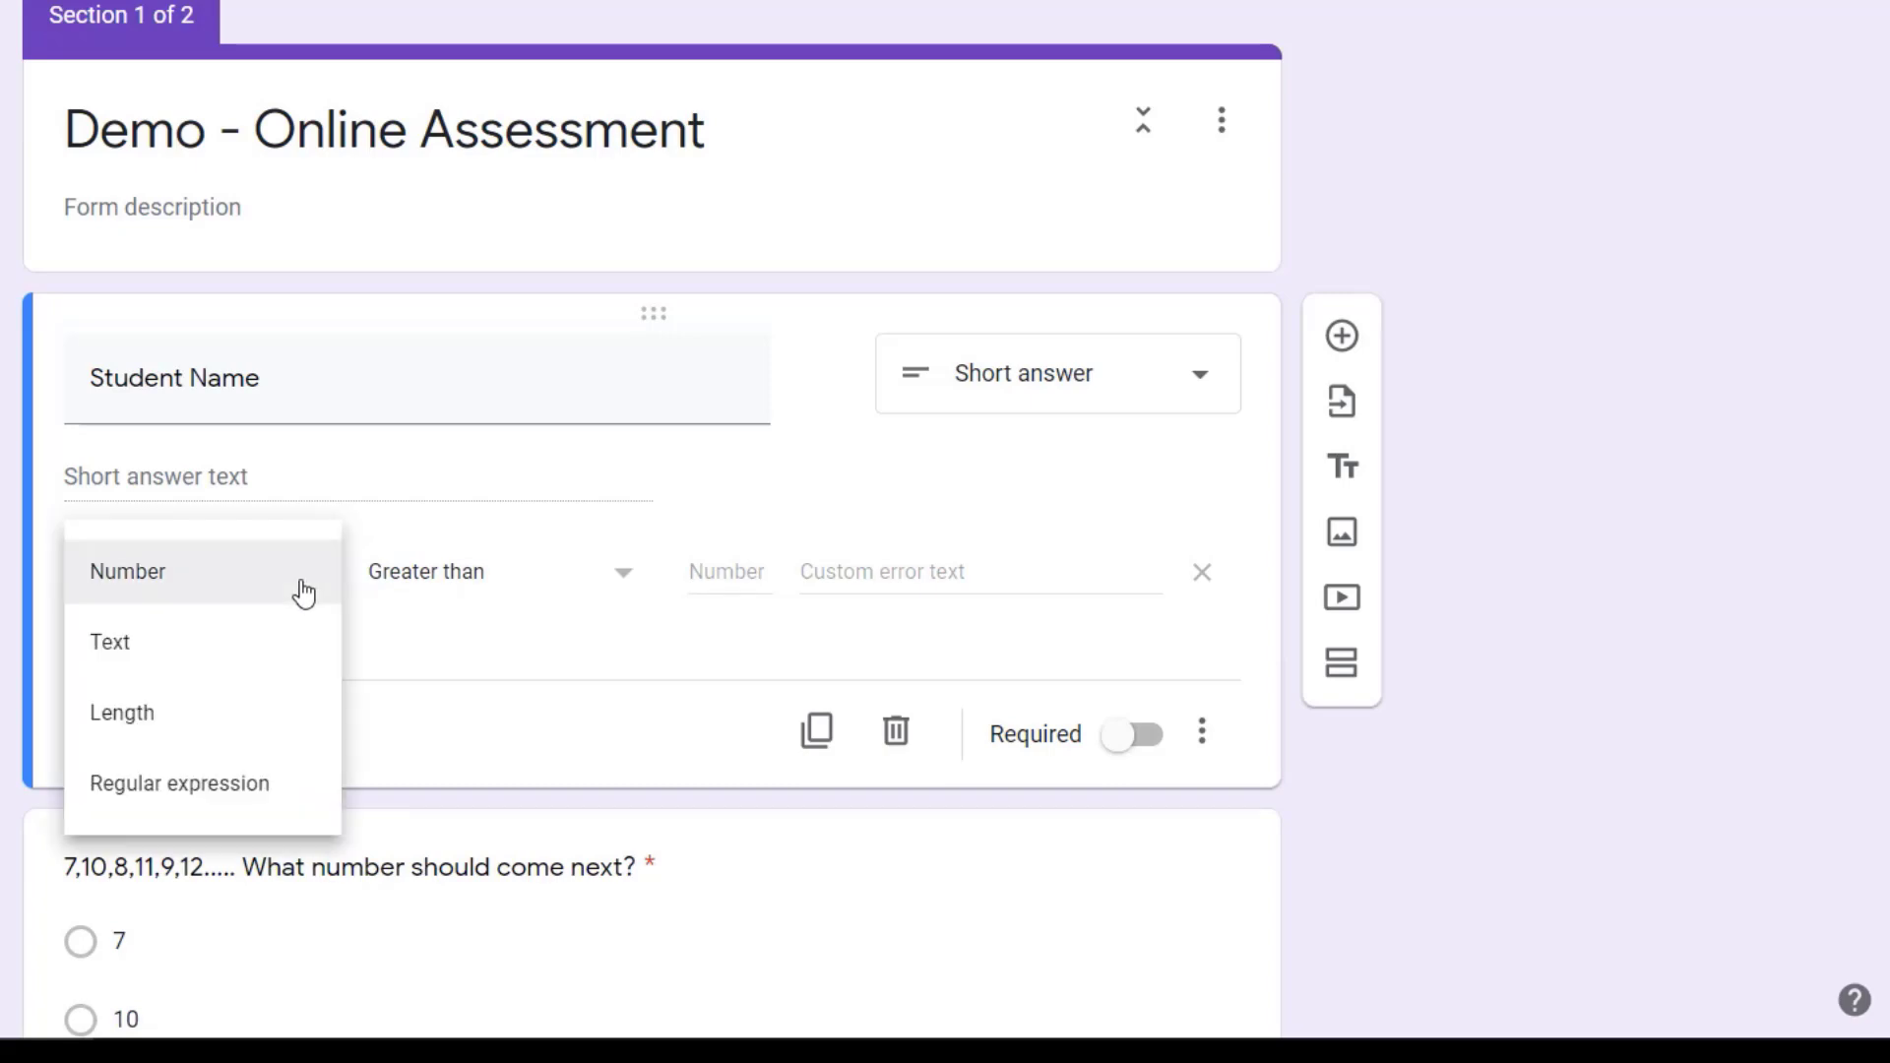
left_click(242, 648)
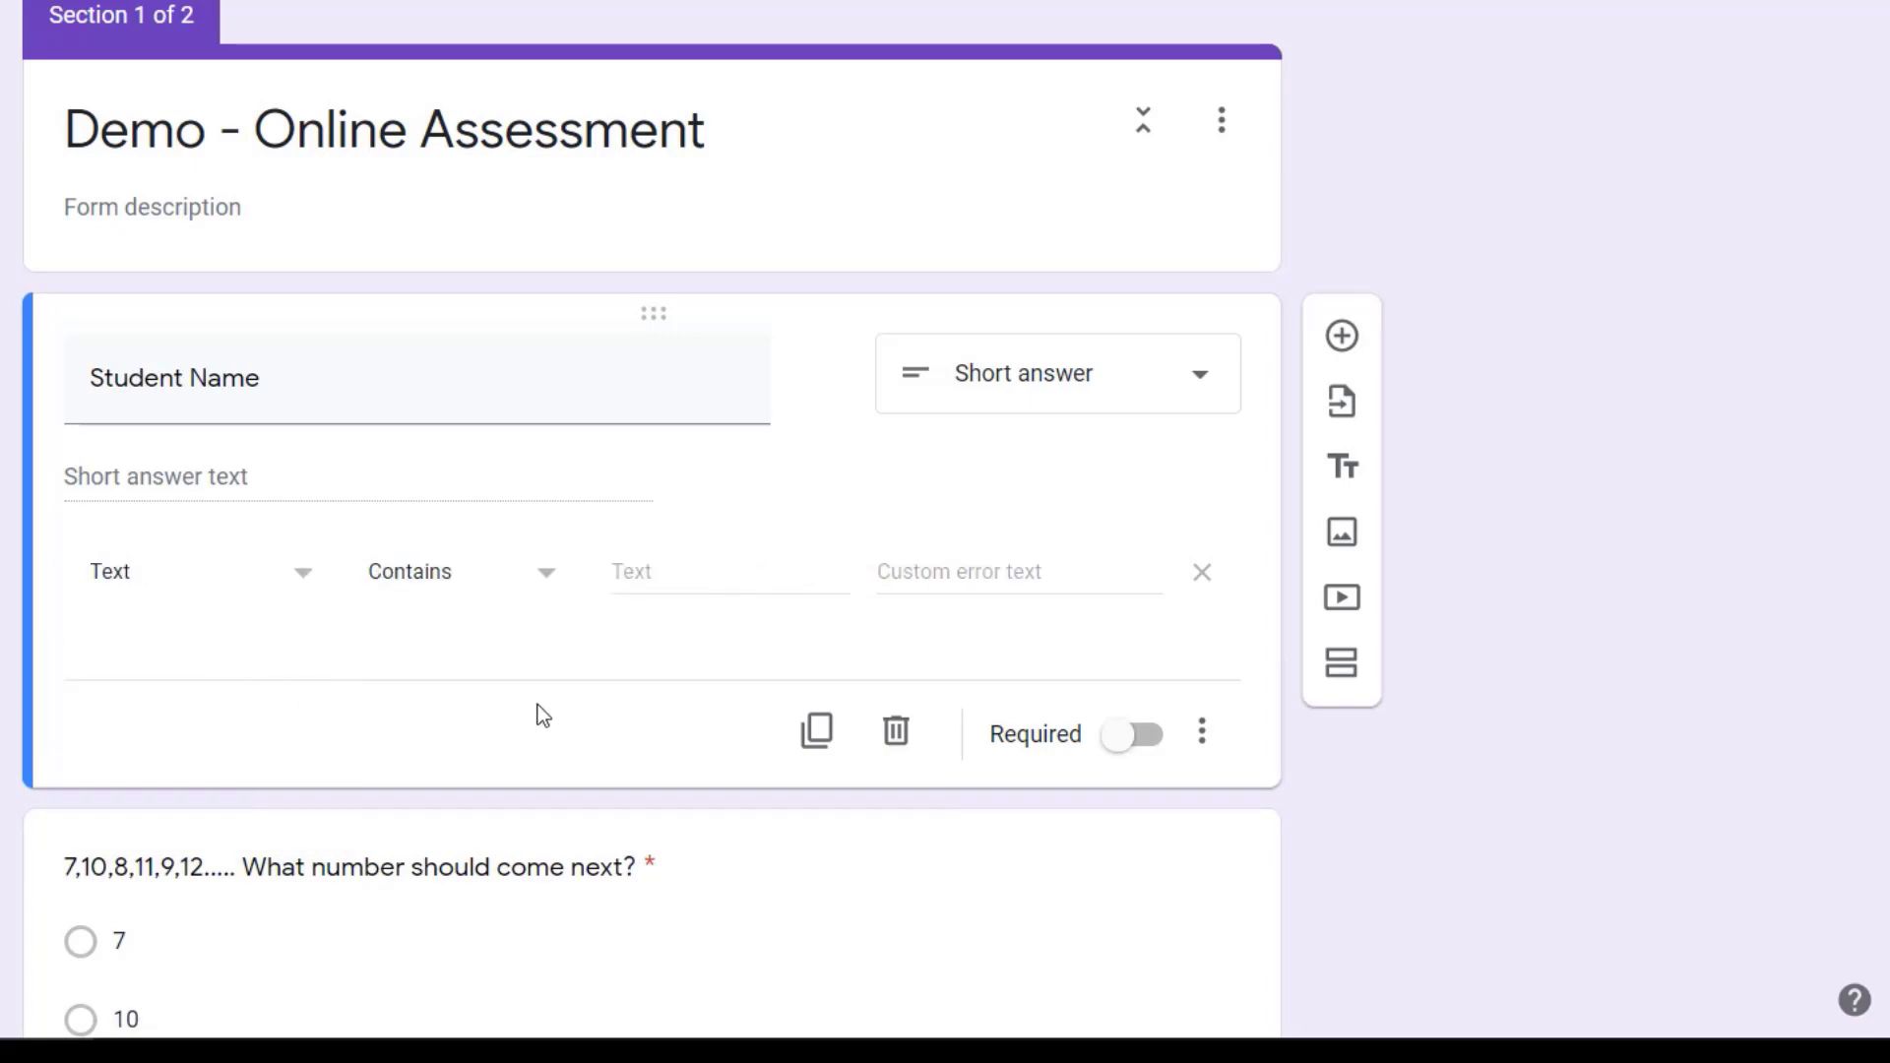
Step: Duplicate the Student Name question and title the copy "Roll Number"
left_click(815, 733)
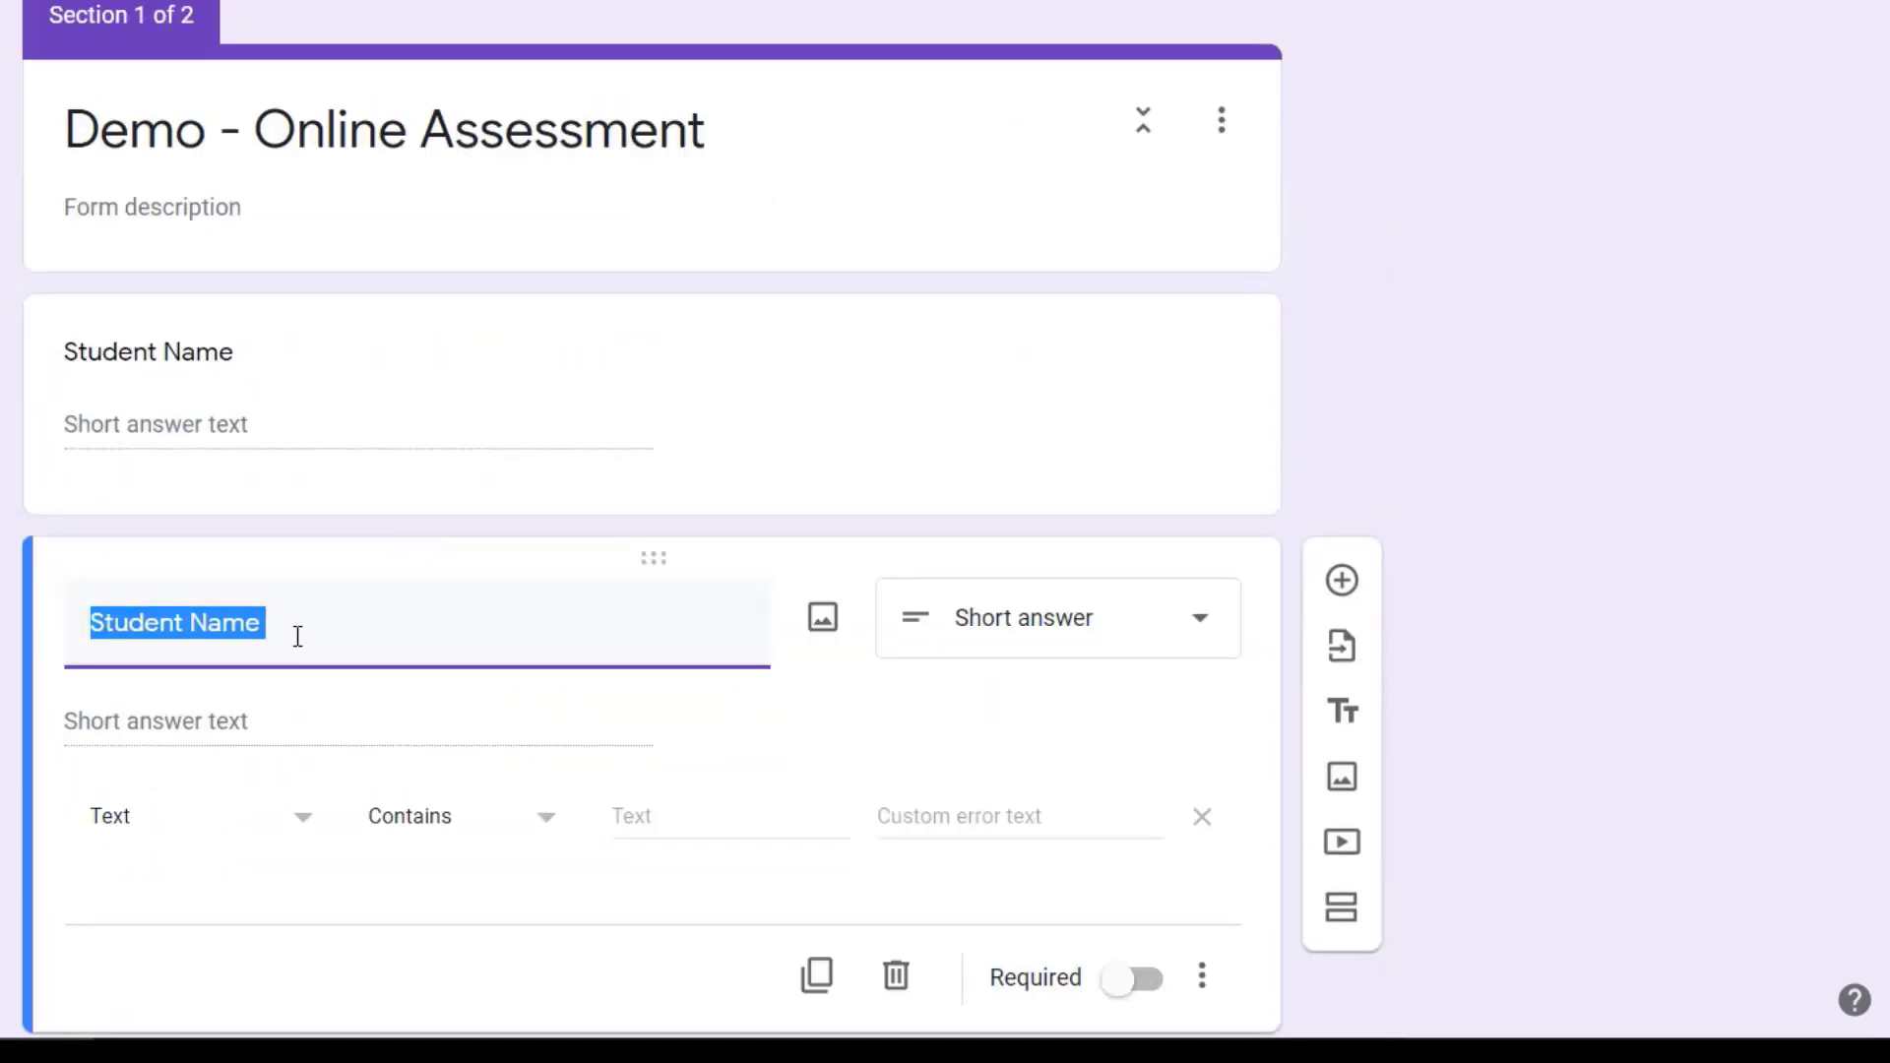
type("Roll Number")
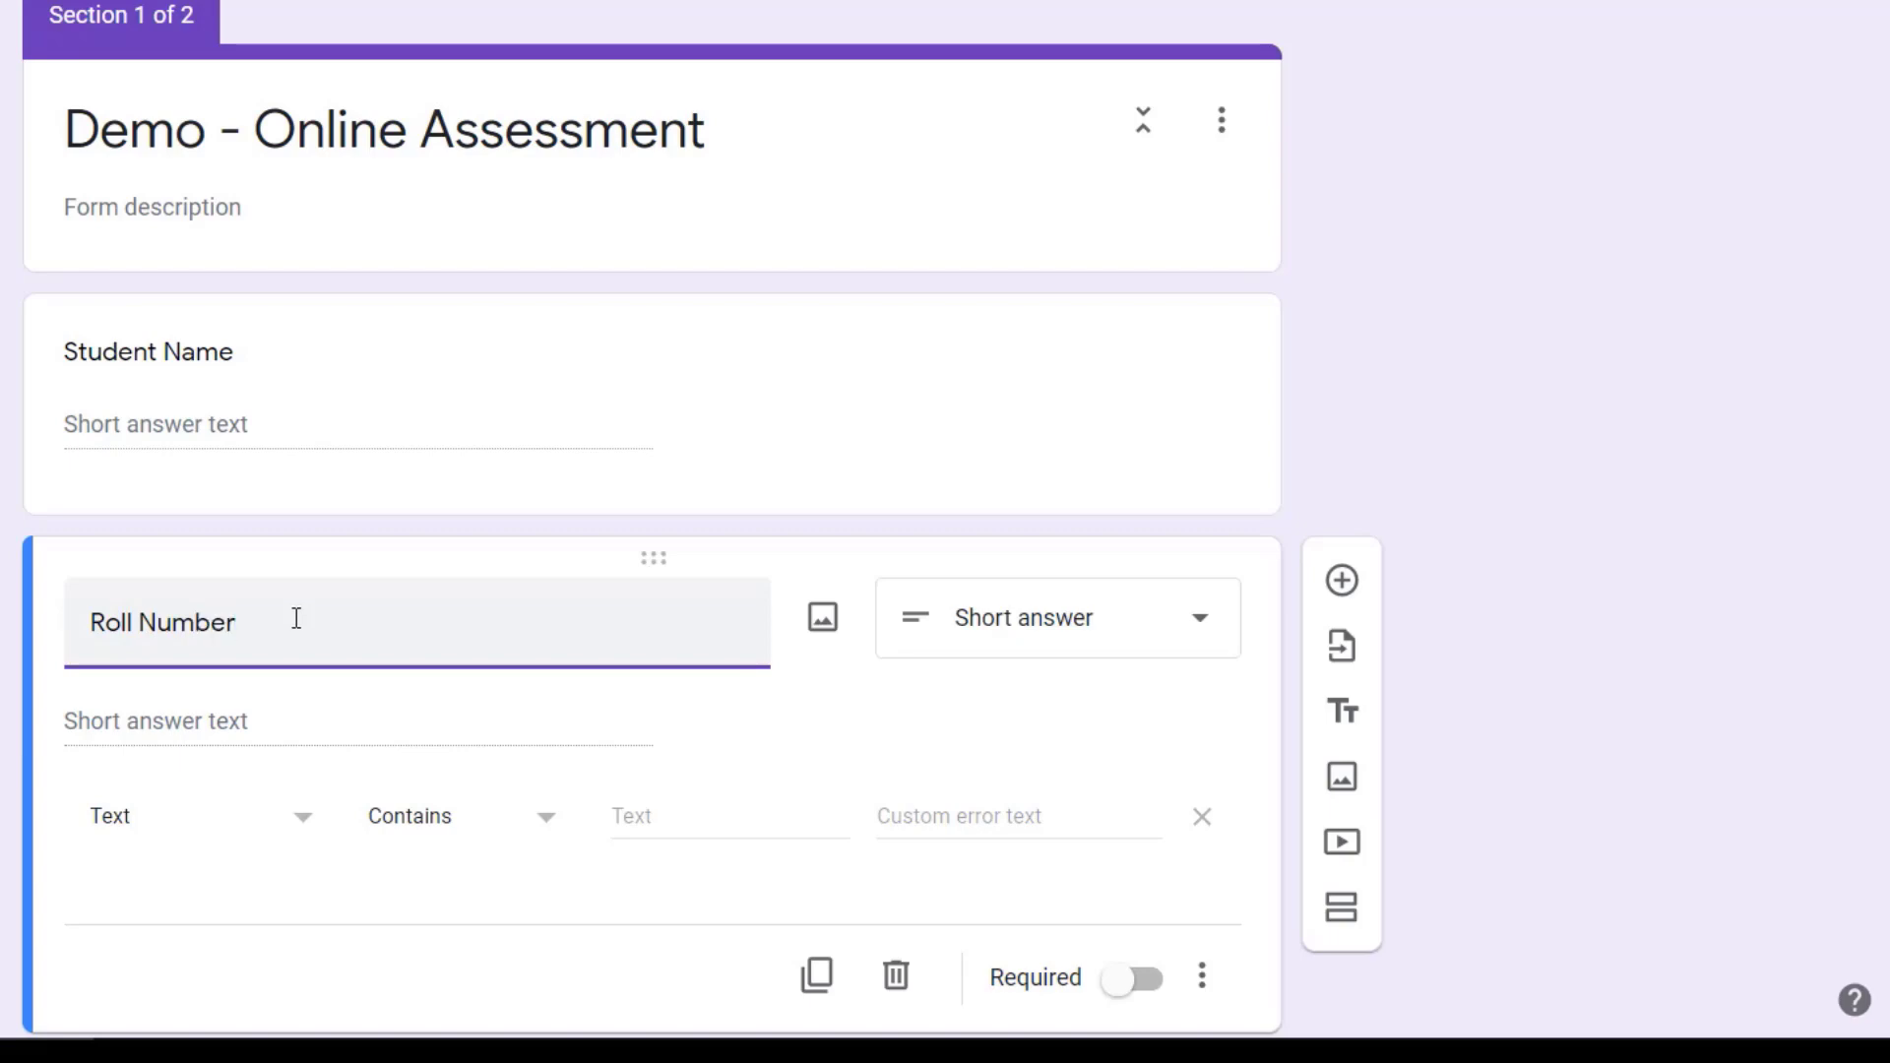
Step: Set the Roll Number question's response validation to Number with the condition Between
left_click(311, 830)
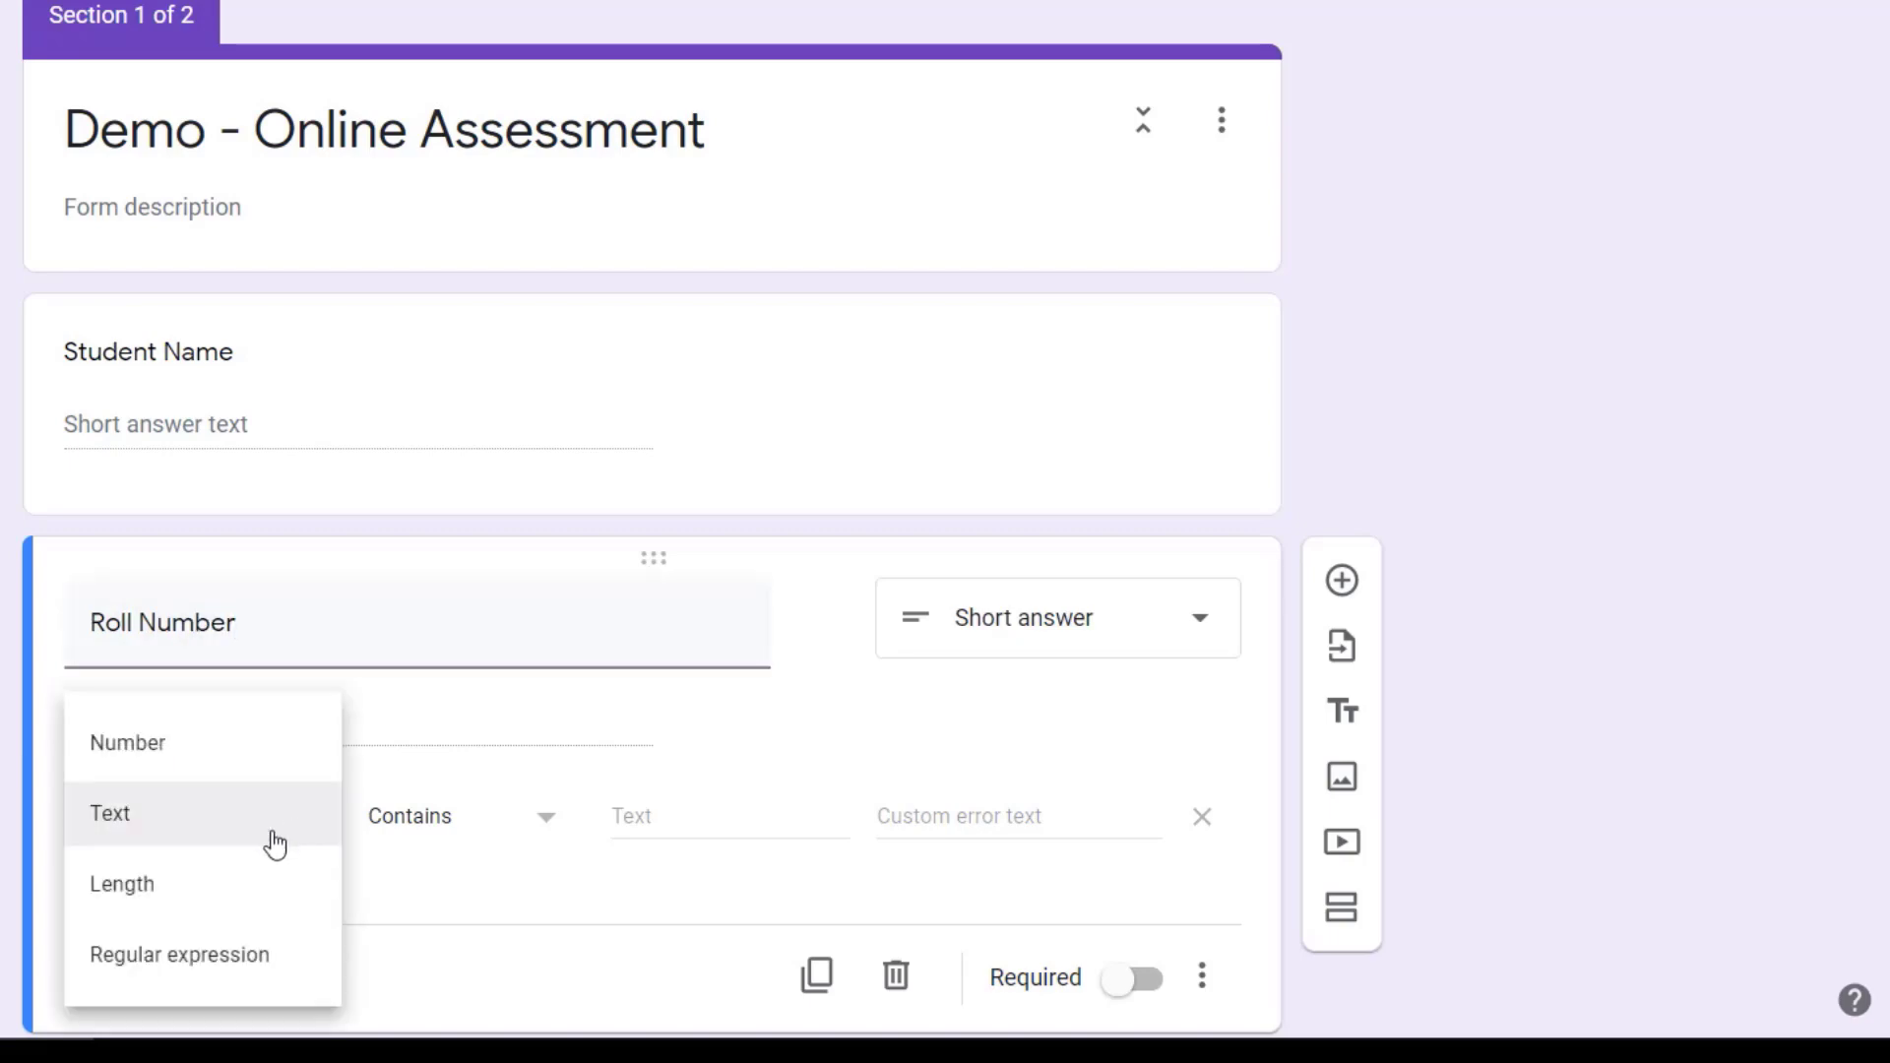
left_click(155, 767)
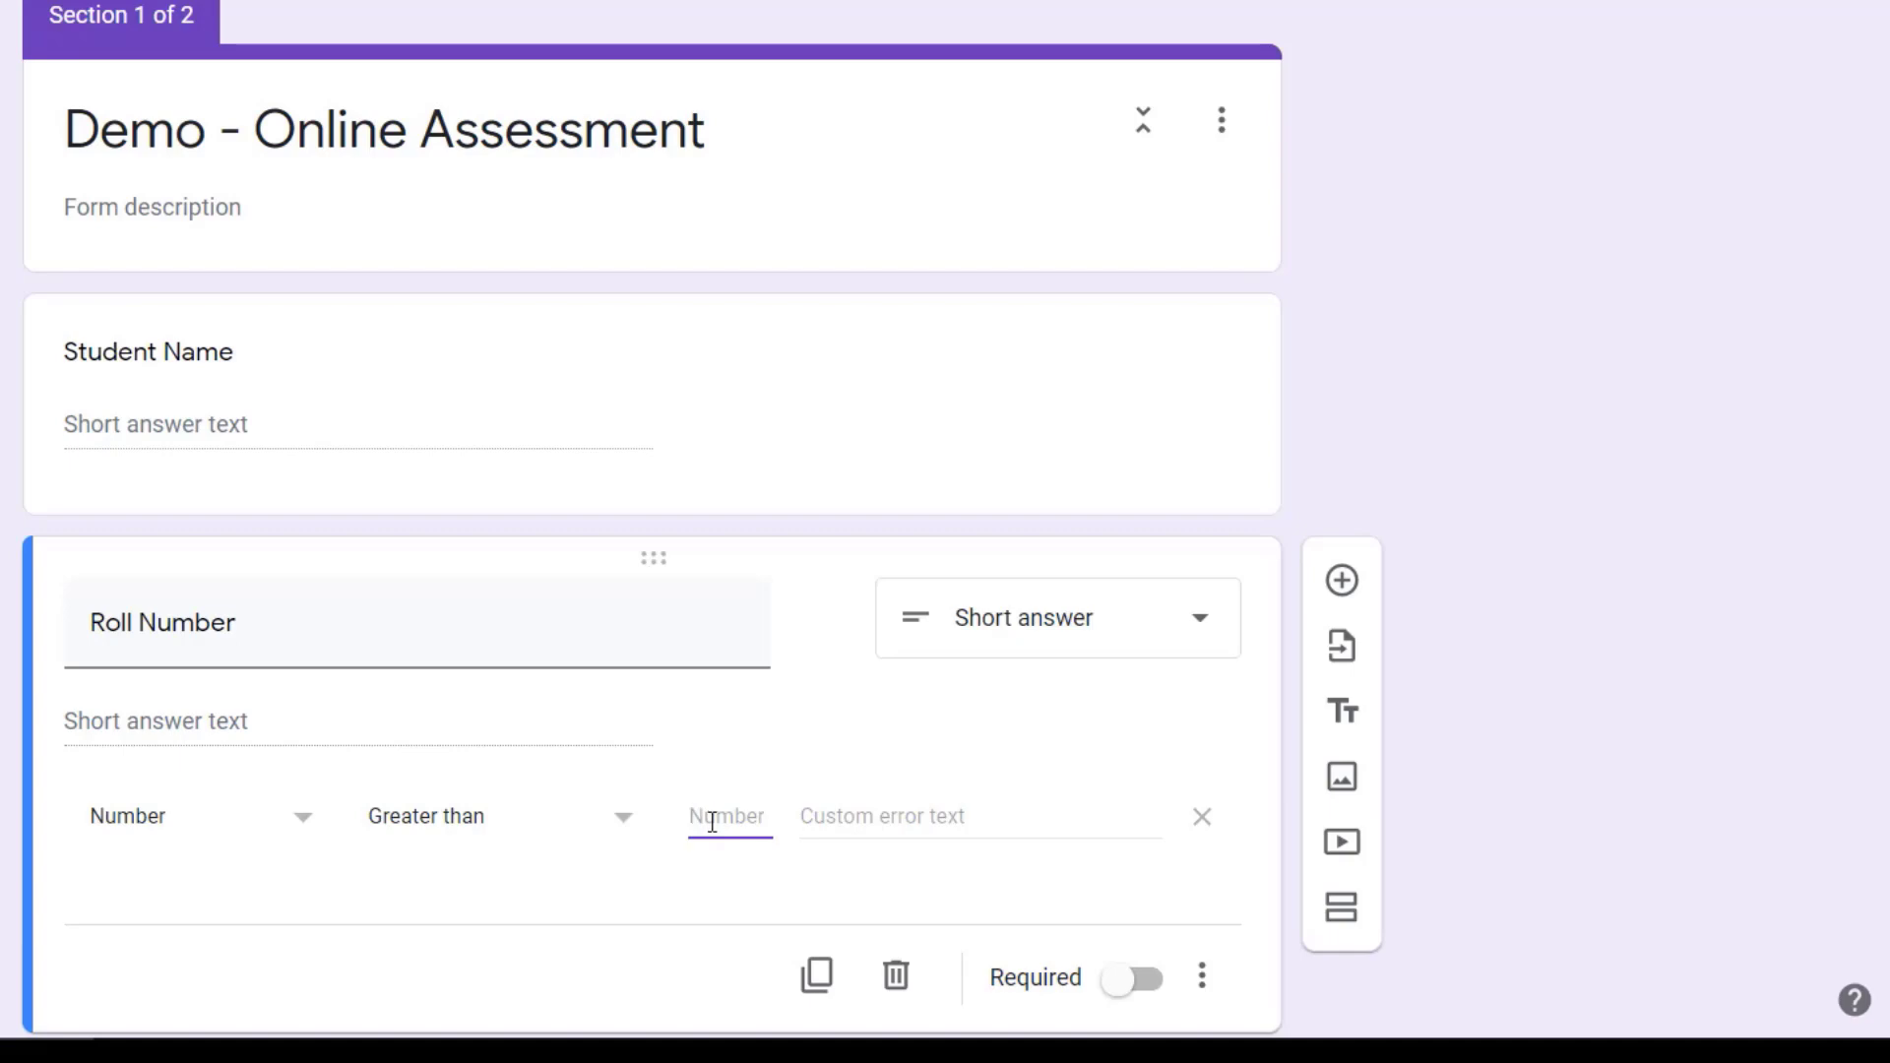
type("0")
left_click(615, 829)
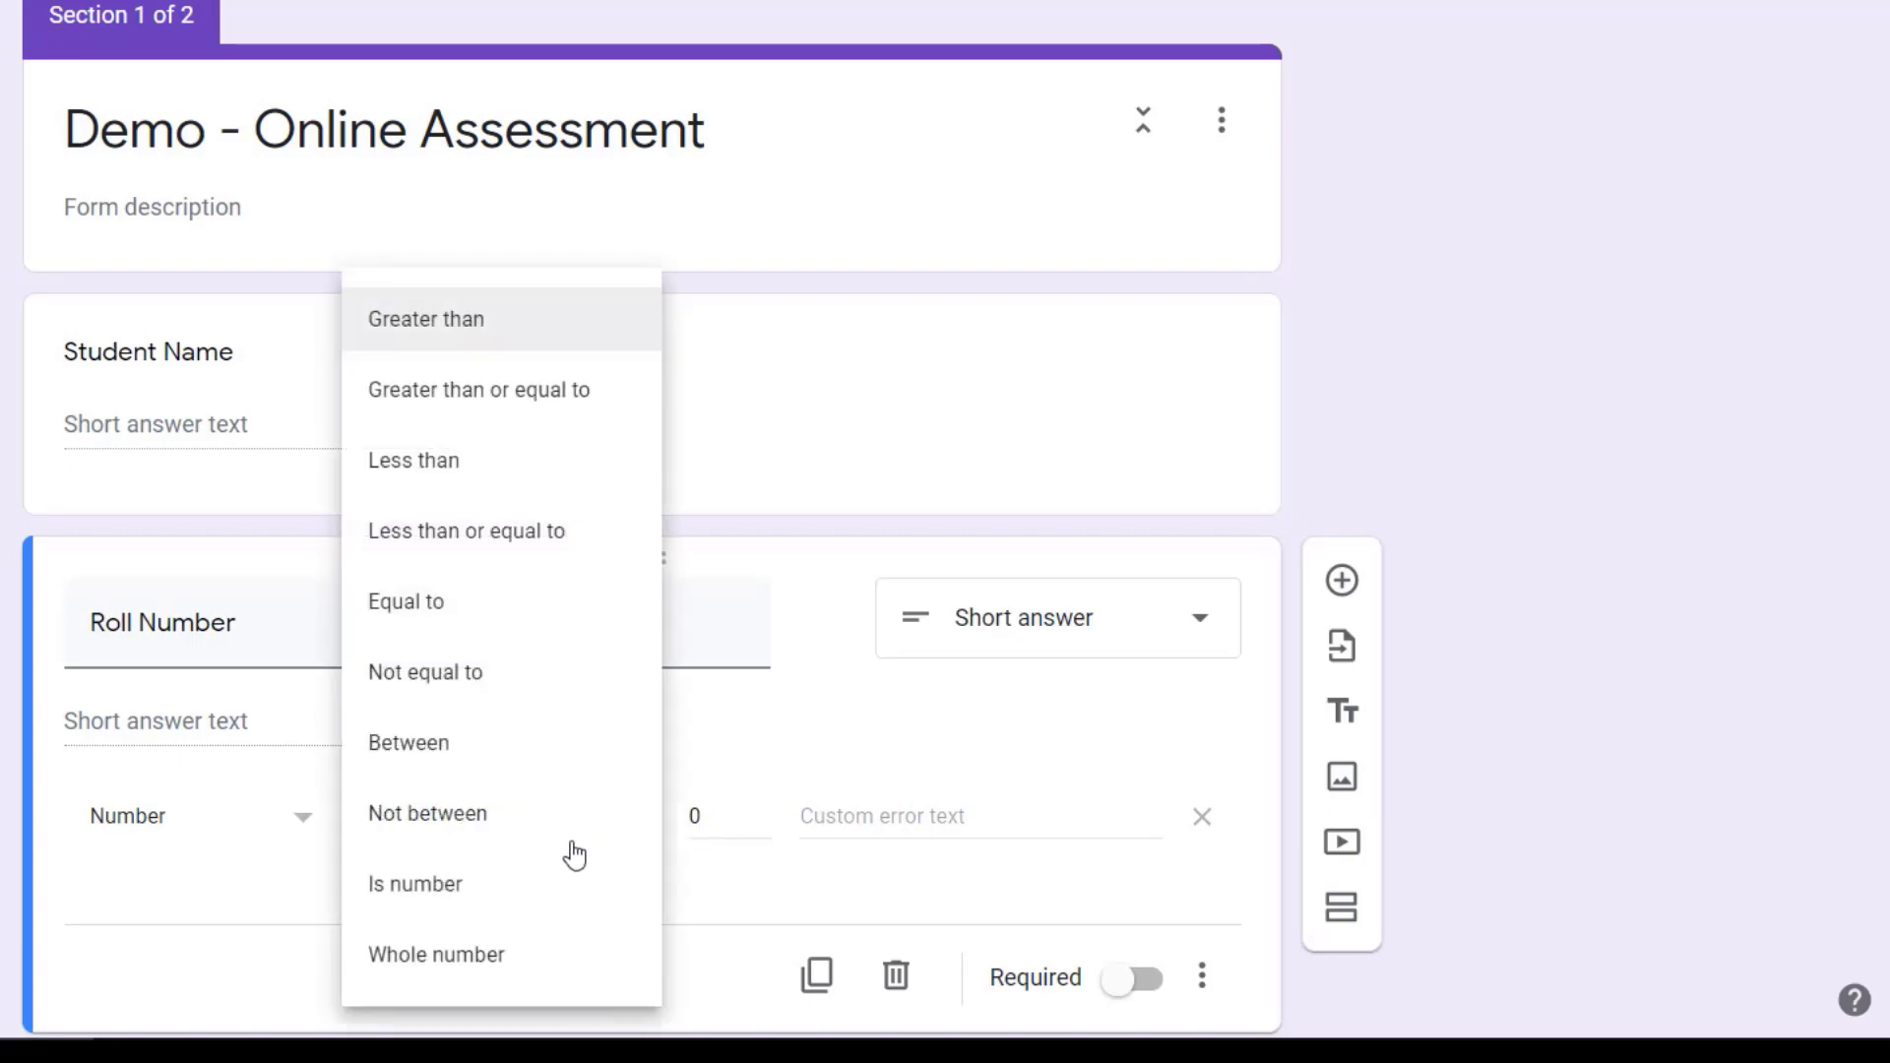
left_click(381, 746)
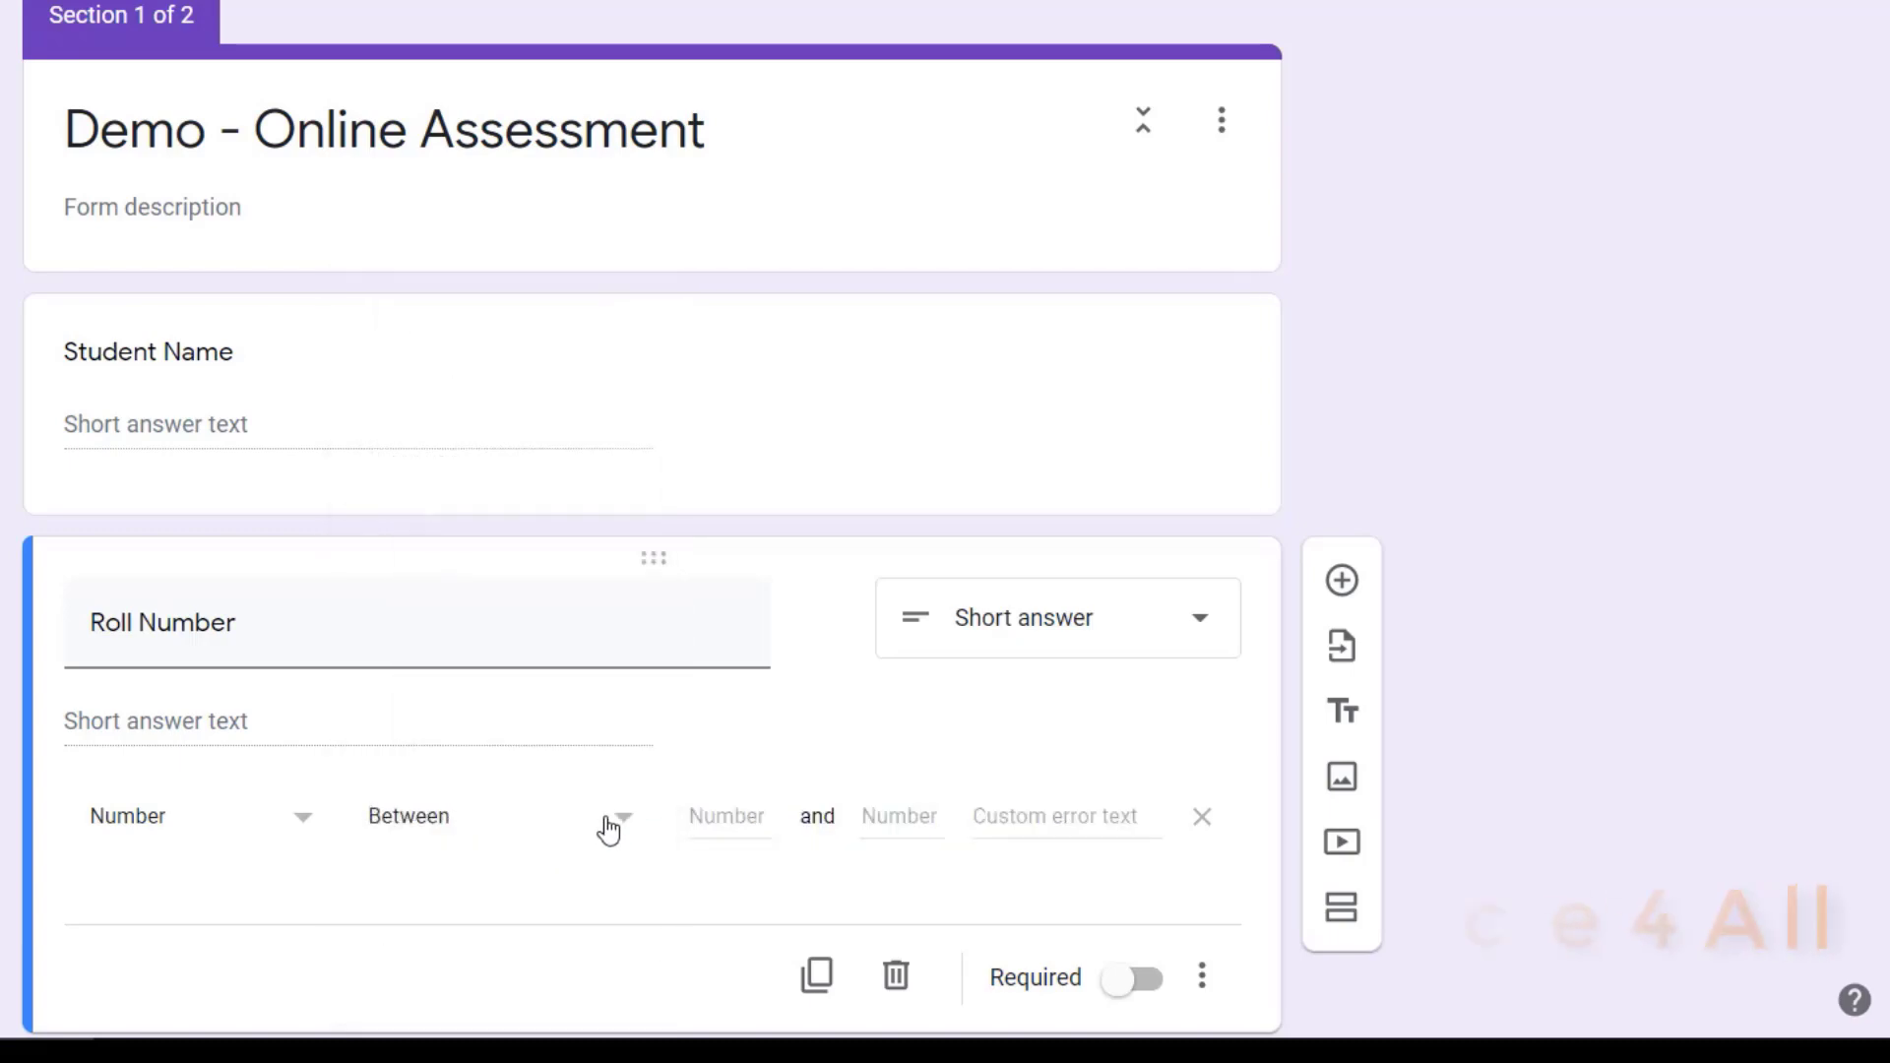
Step: Set the Roll Number validation range from 0 to 30 with the custom error text "Wrong roll number"
left_click(731, 816)
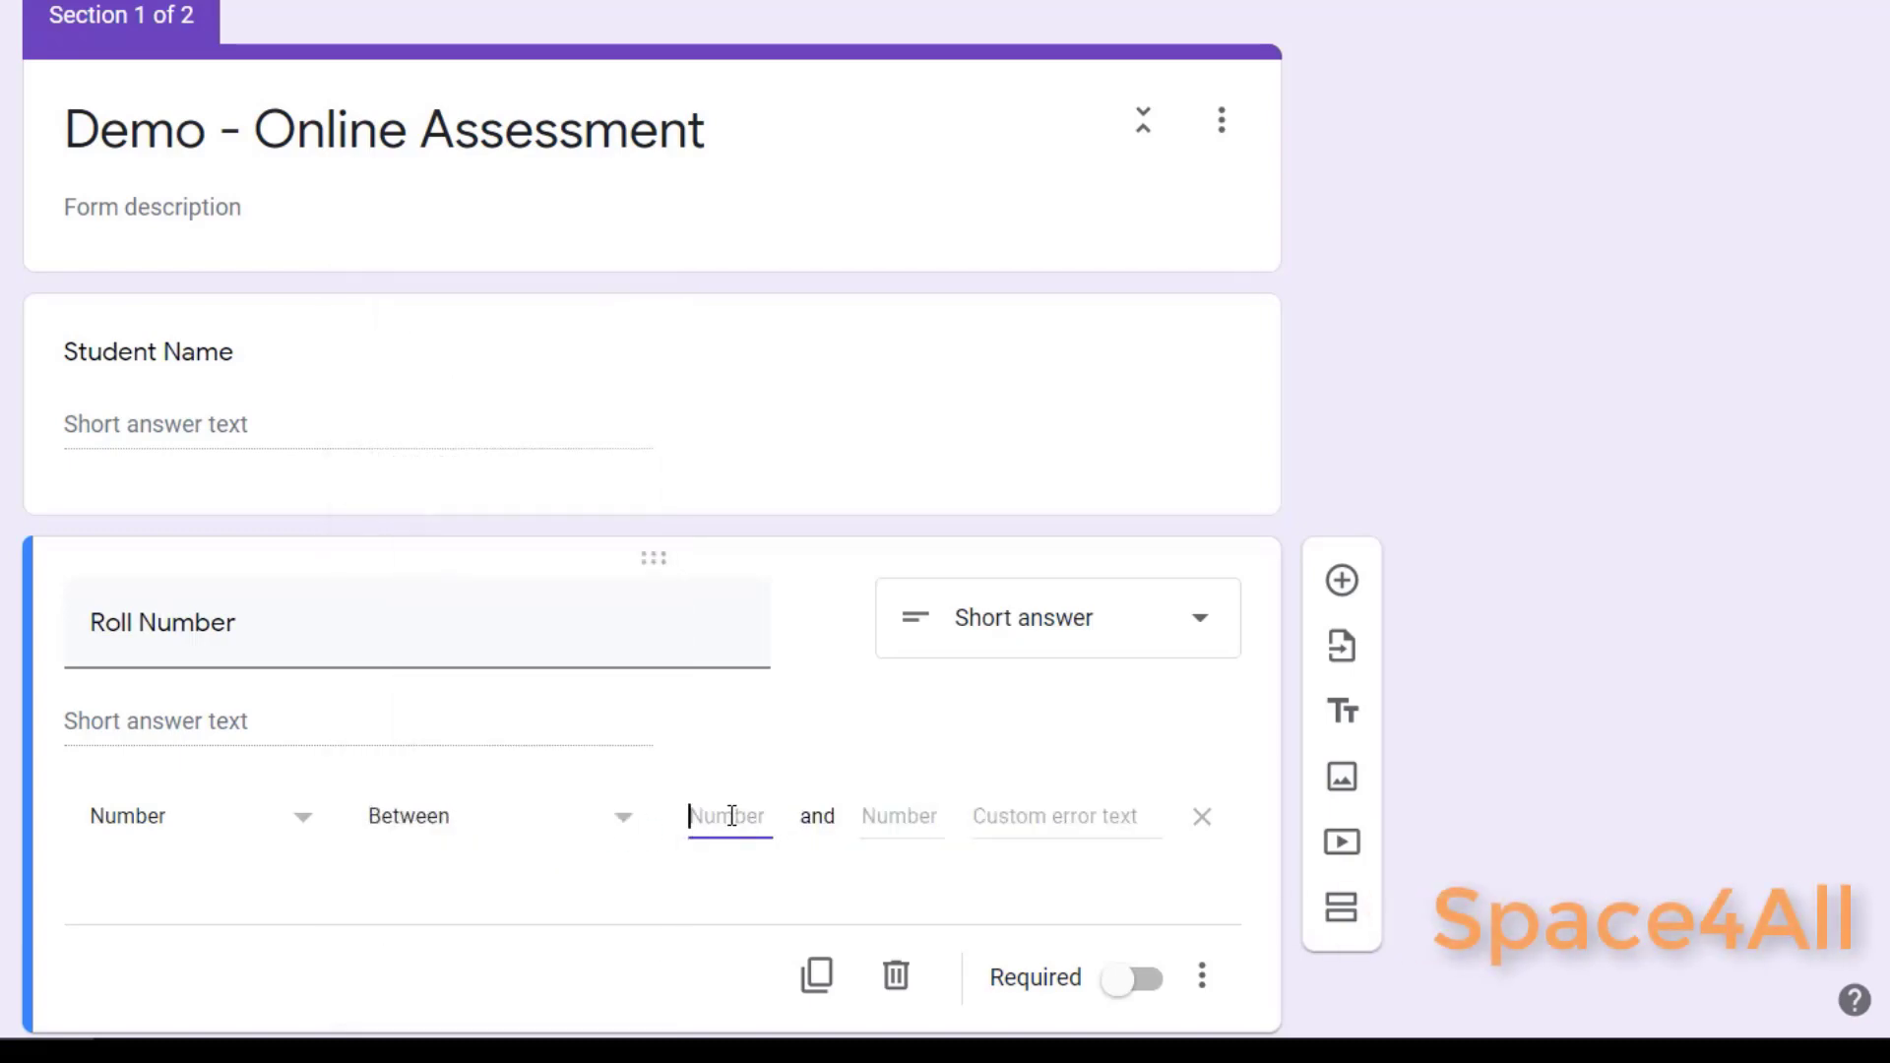
type("1")
key("BackSpace")
type("0")
left_click(910, 820)
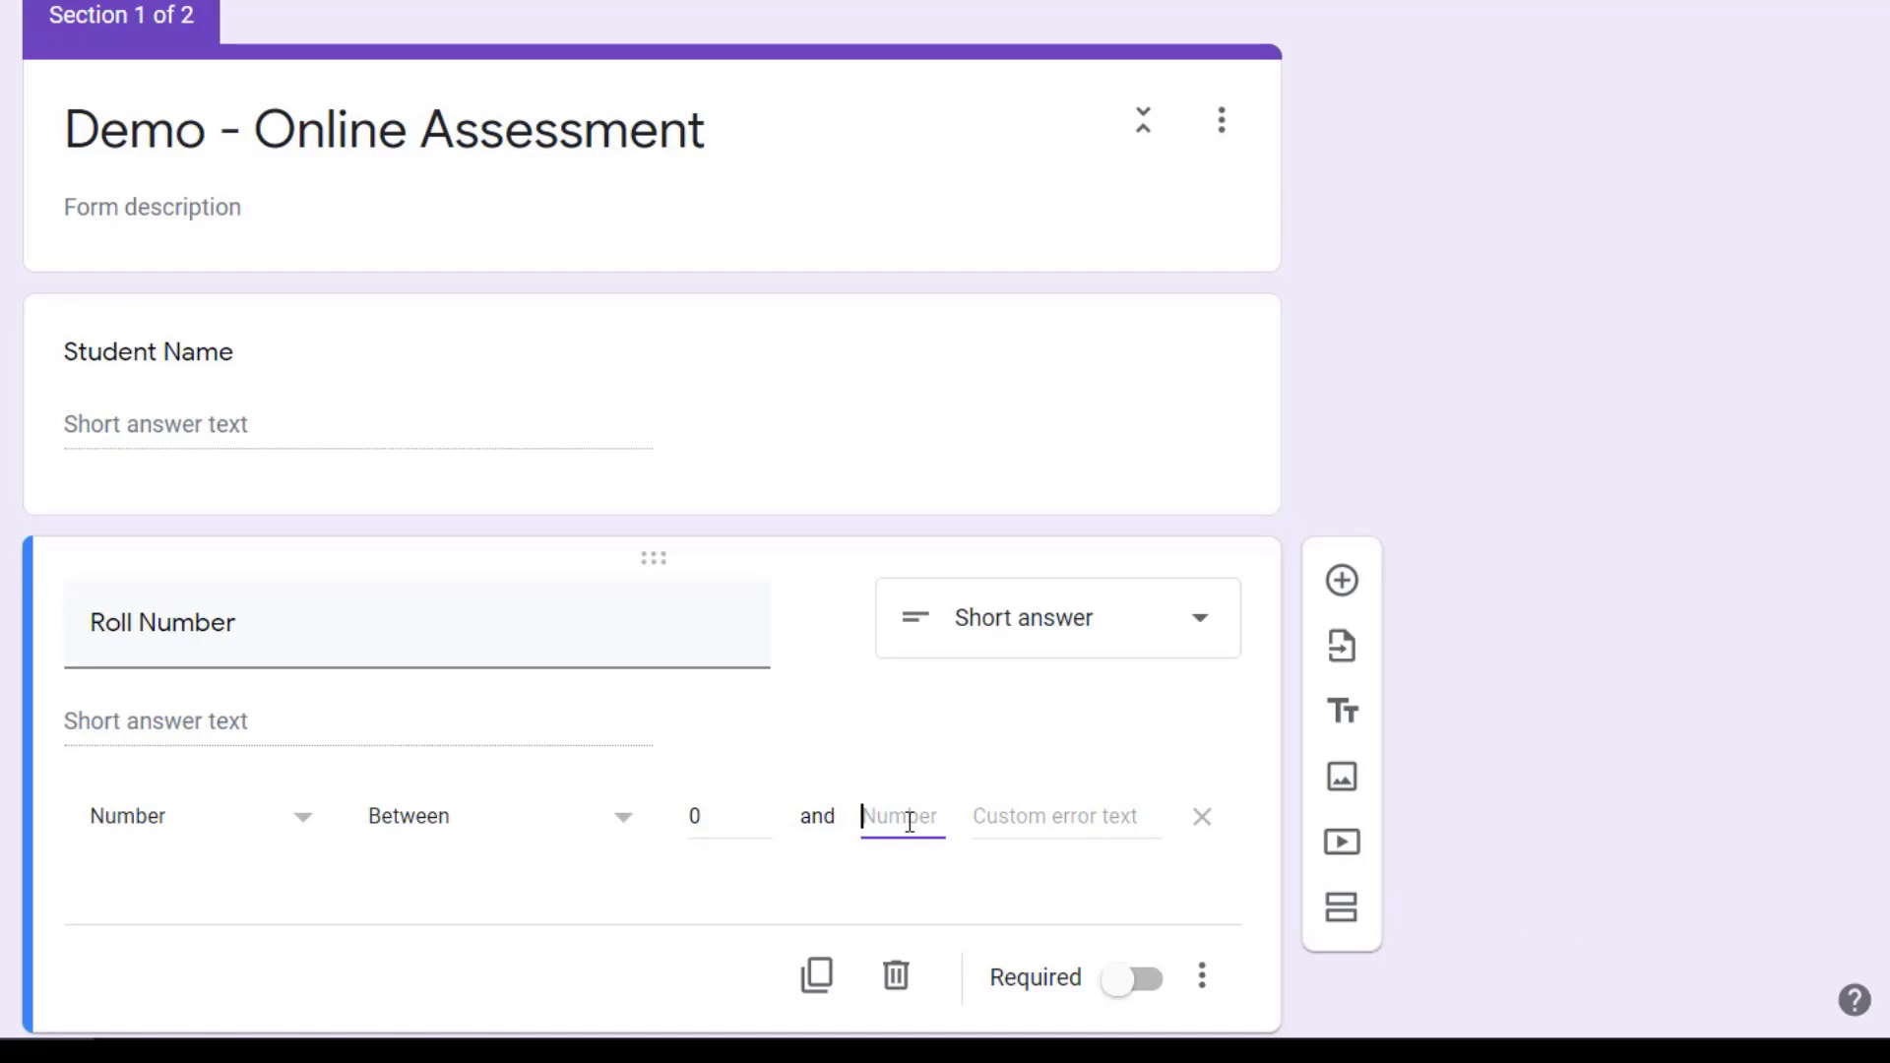
type("30")
left_click(1033, 809)
type("Wrong roll")
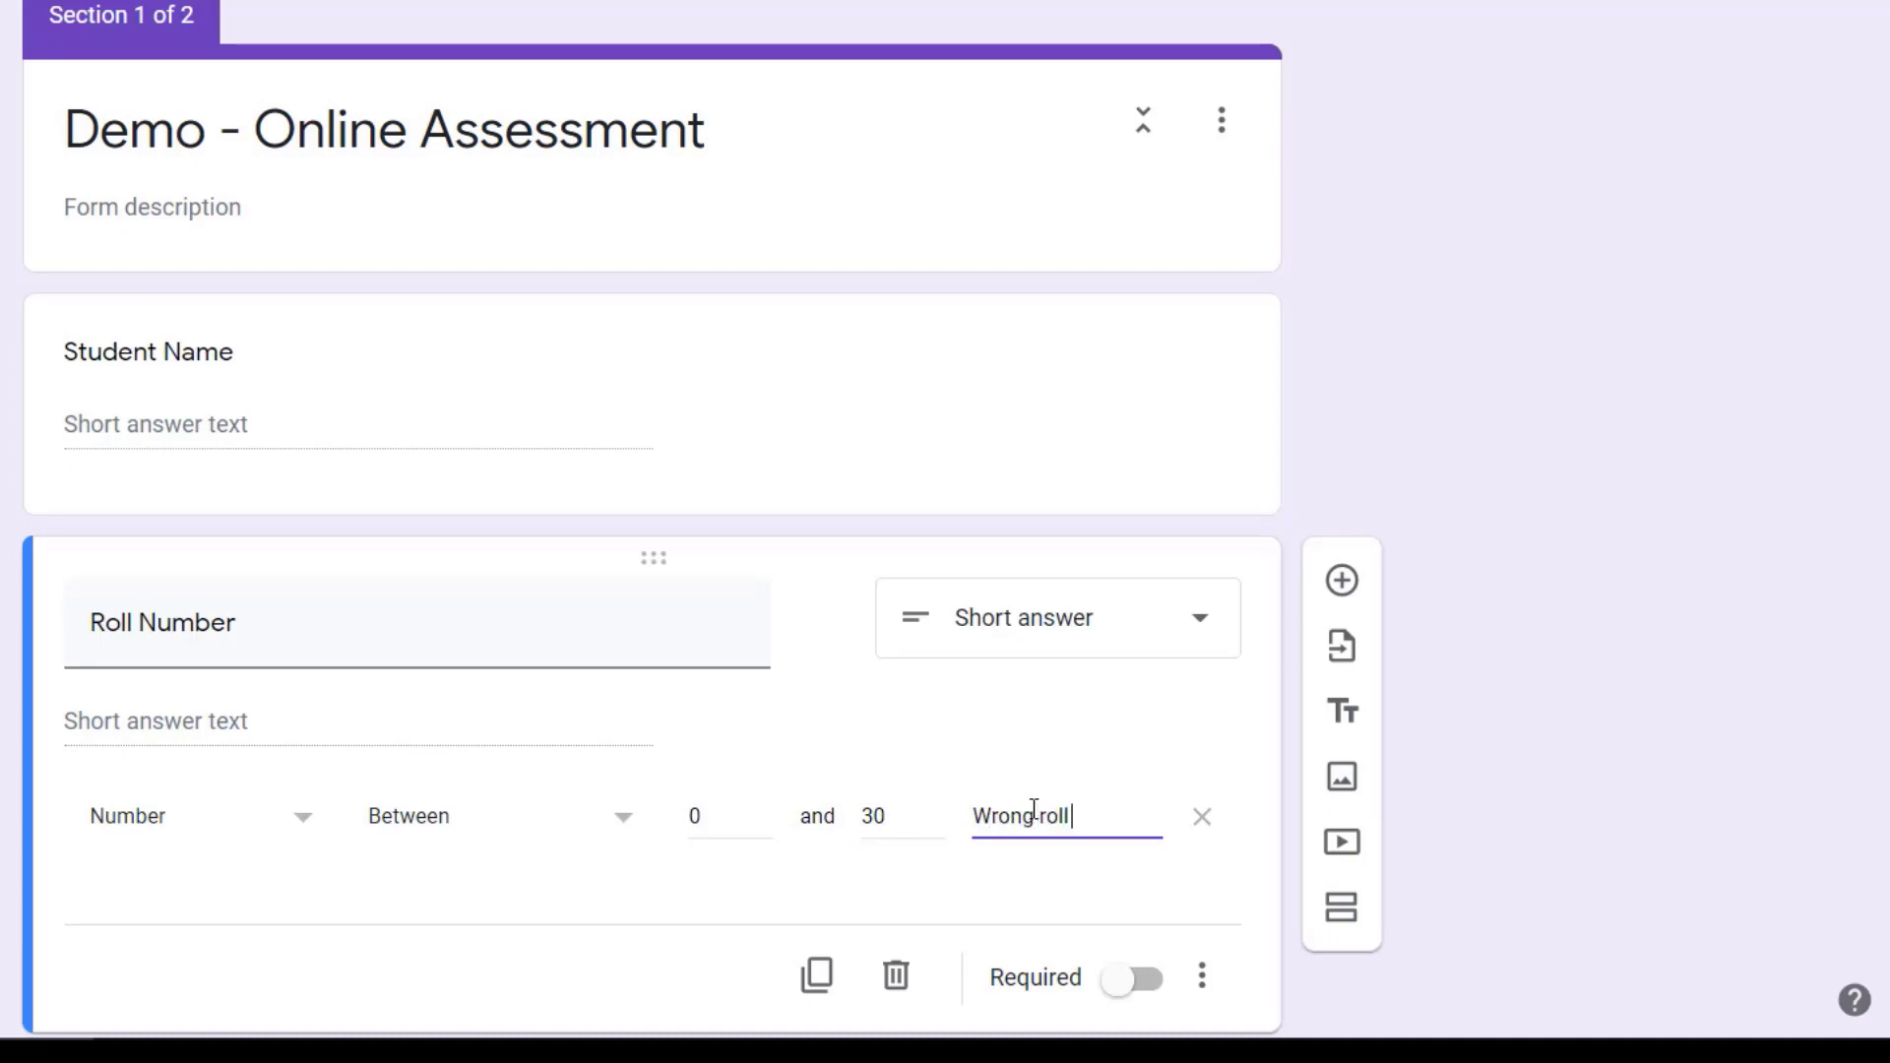
type(" number")
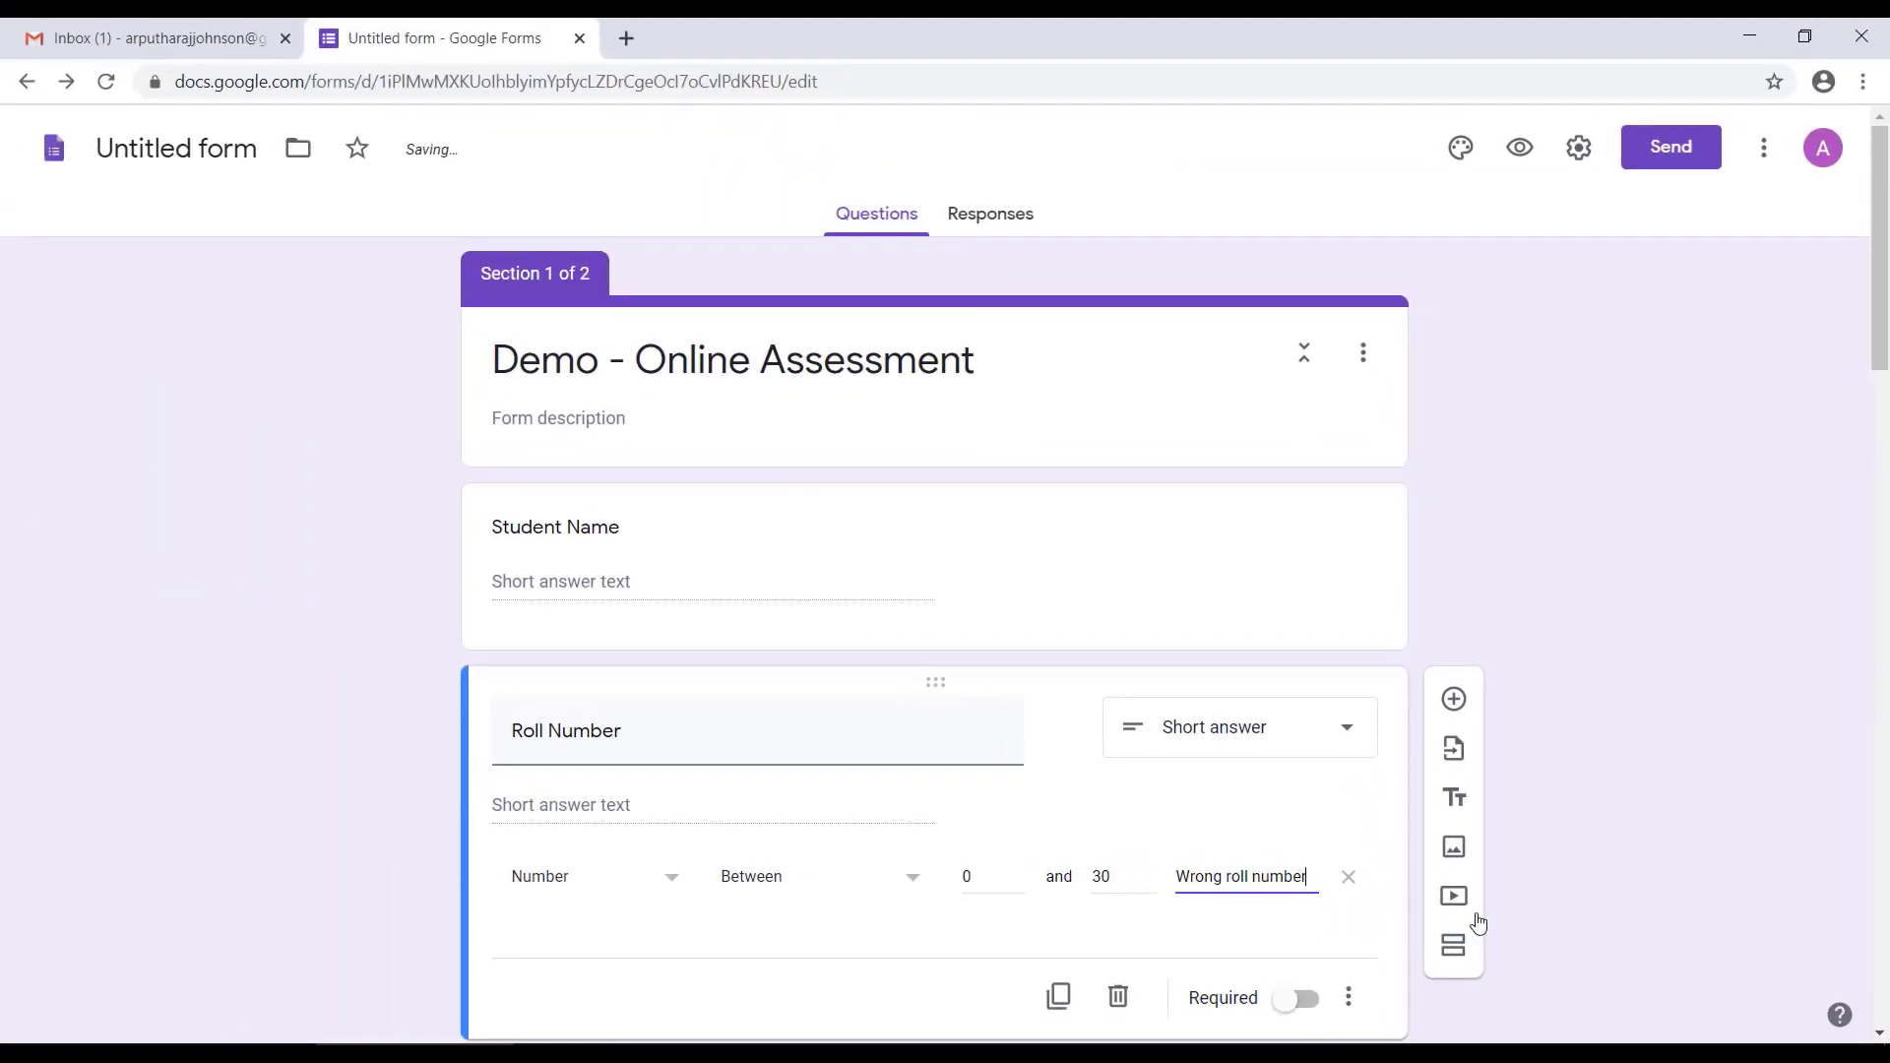
left_click(1537, 857)
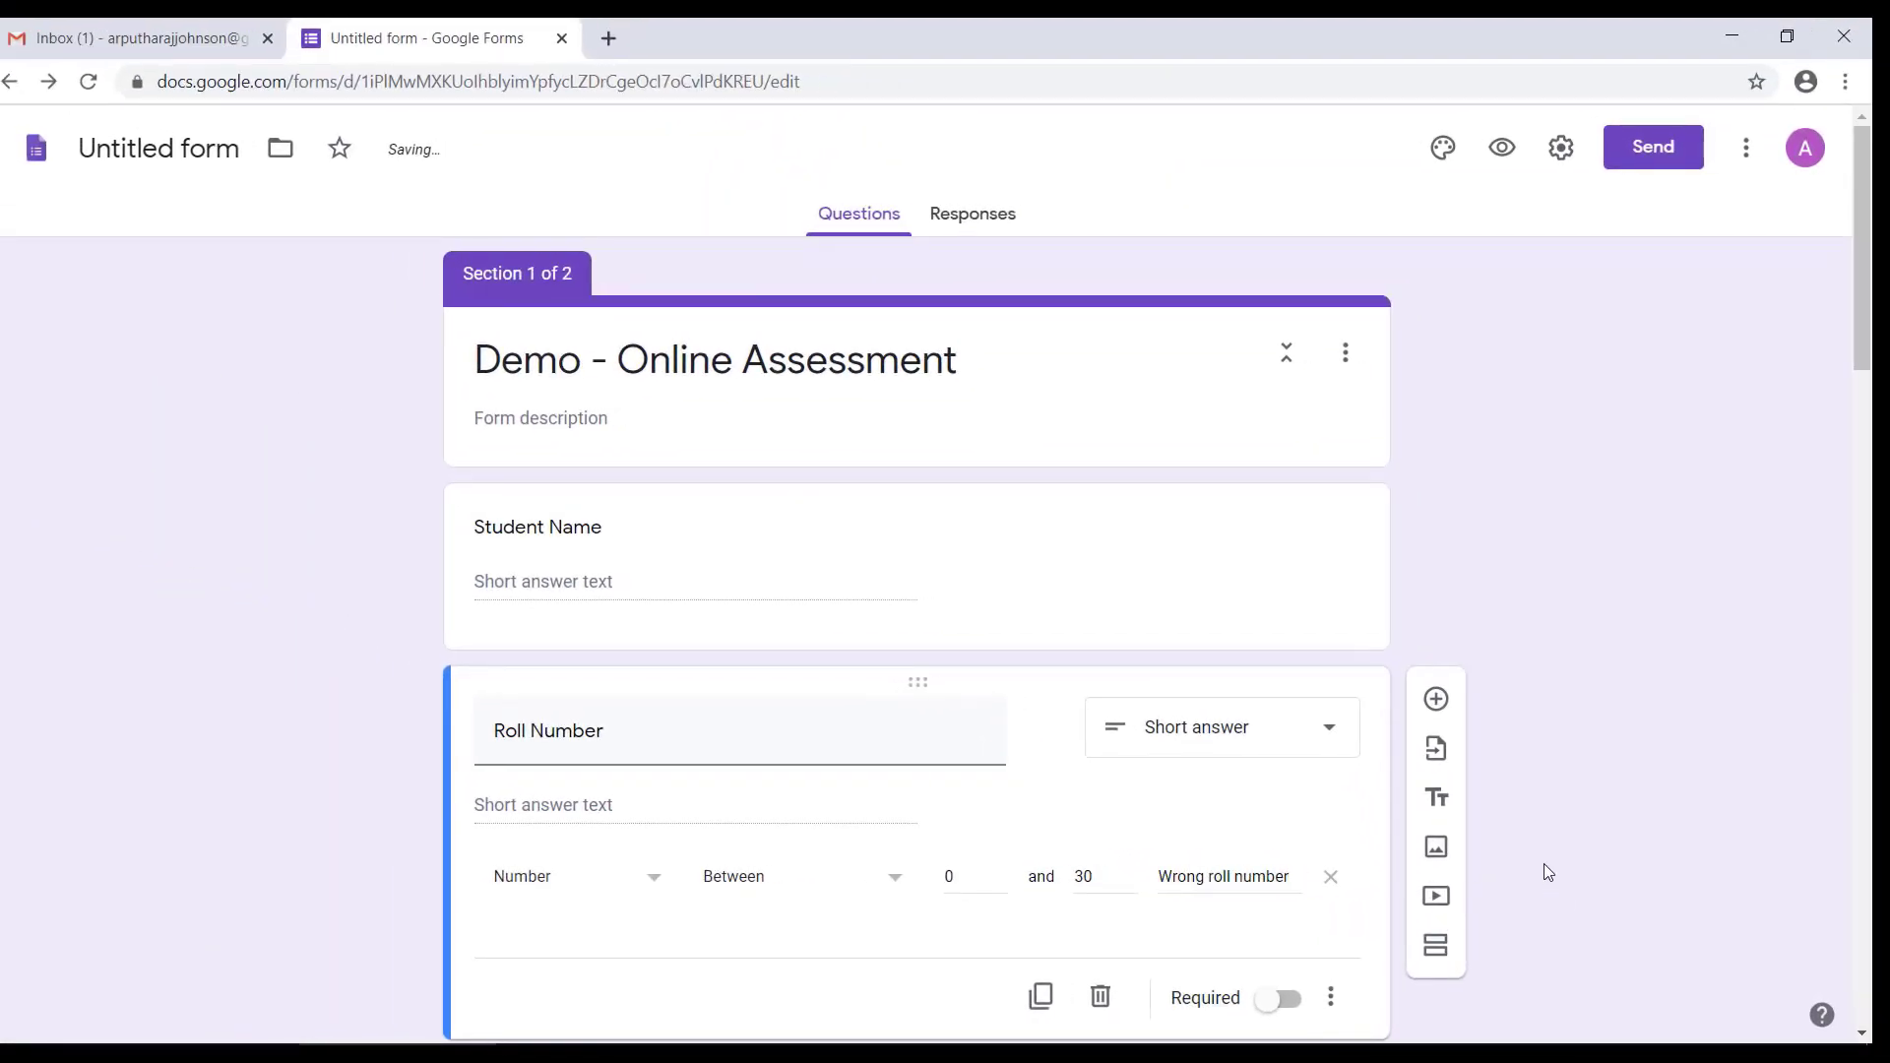
Step: Turn on the collection of respondents' email addresses in the form's general settings
scroll(1543, 864, "down", 7)
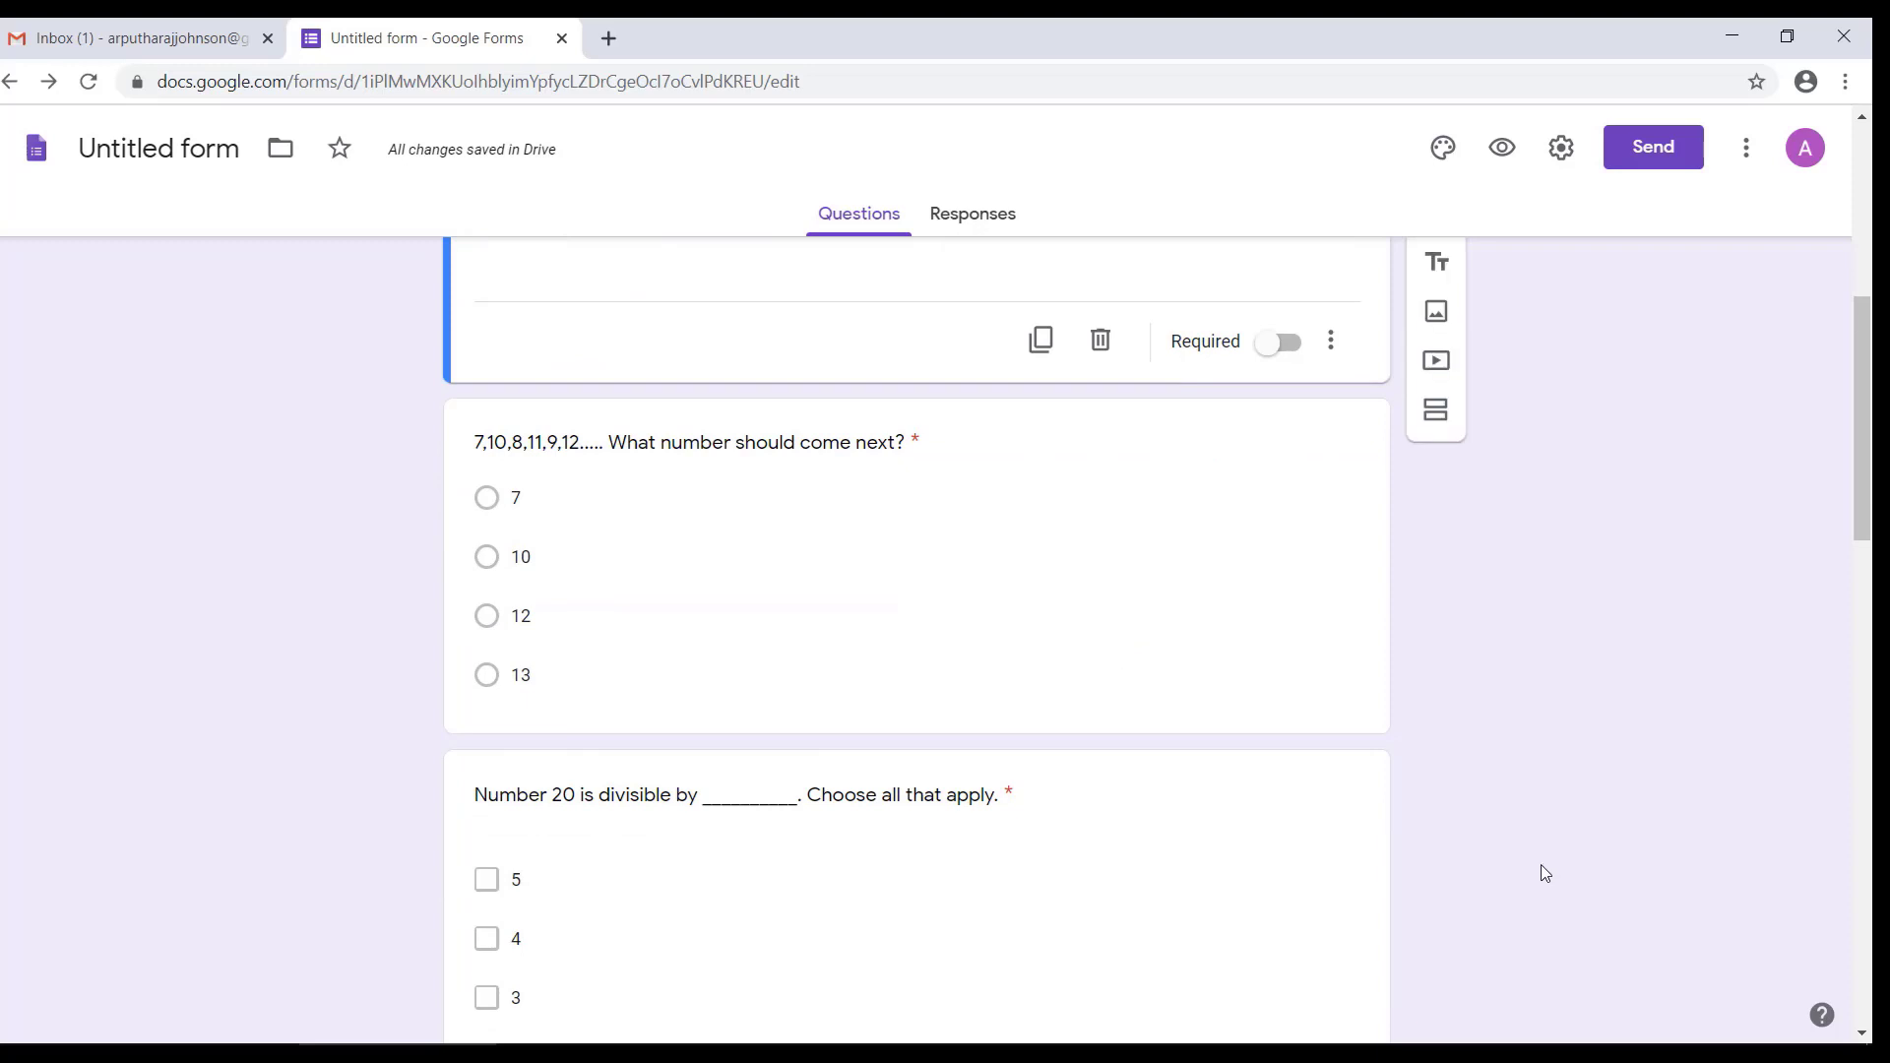
scroll(1488, 842, "up", 7)
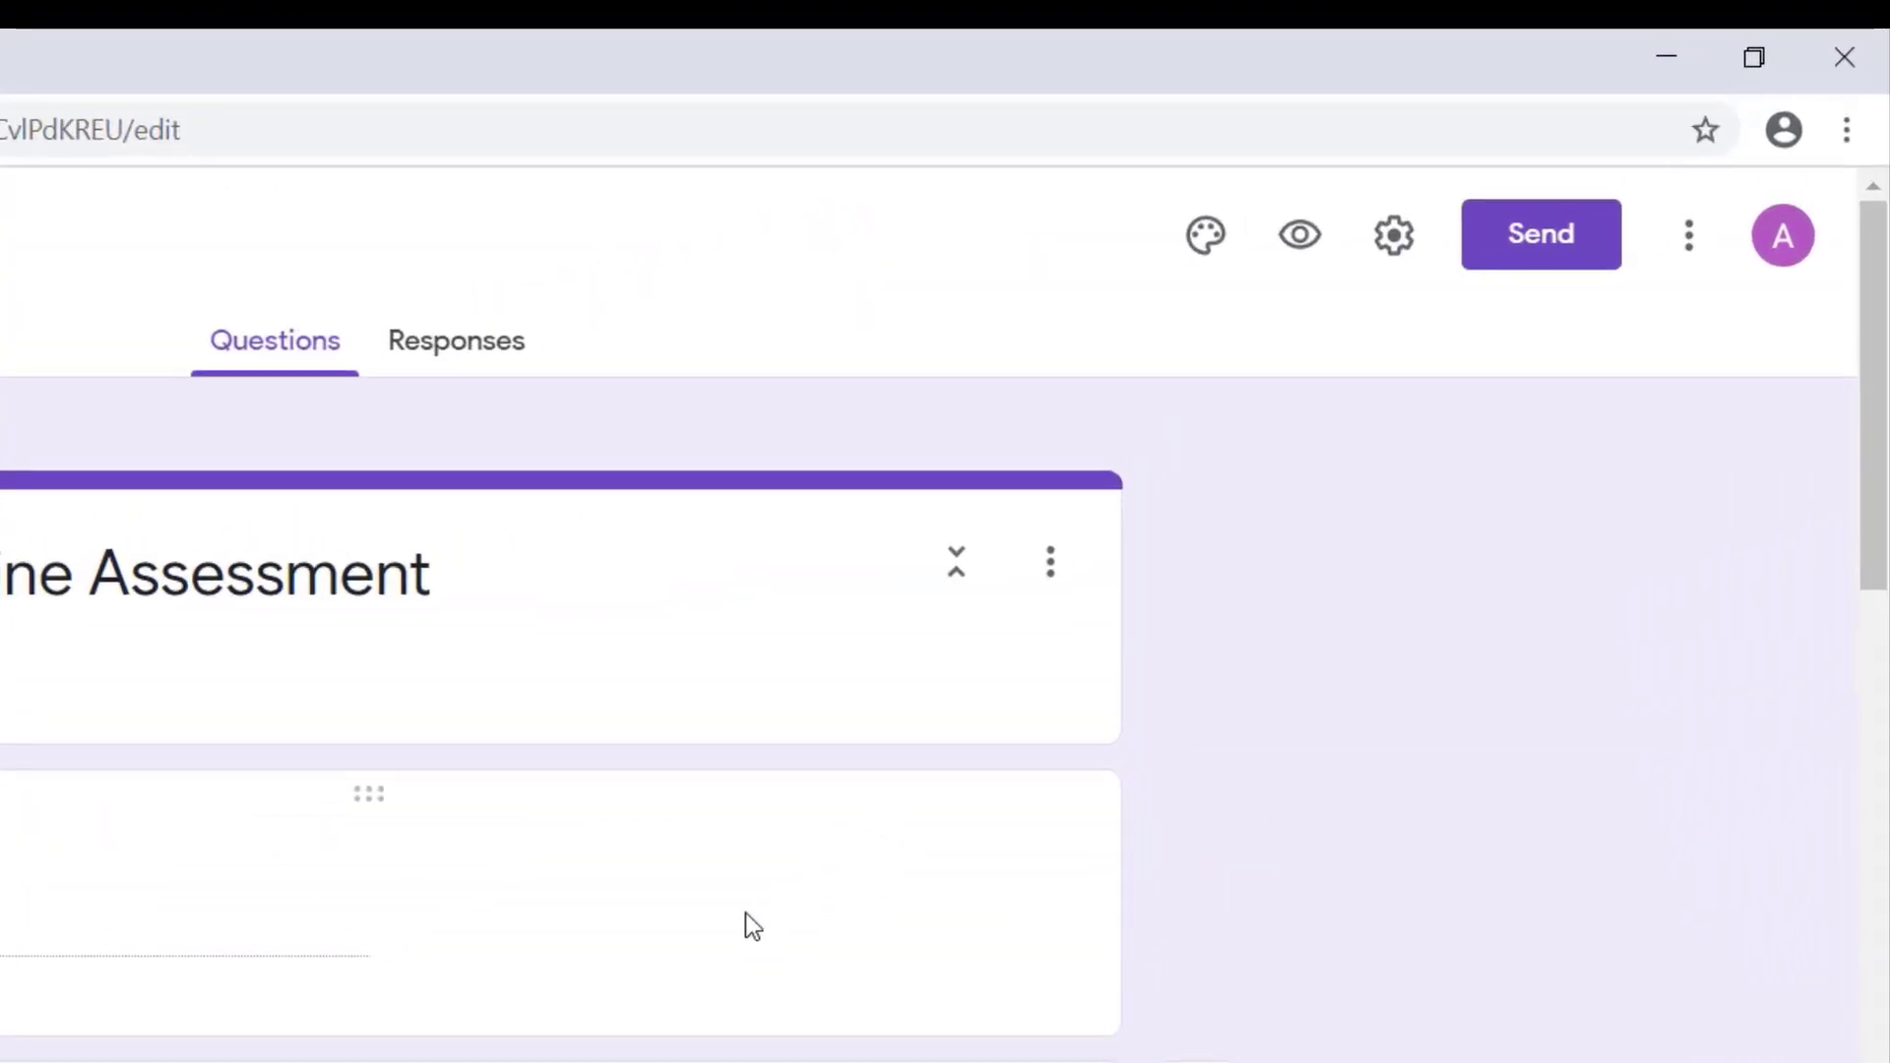
left_click(1394, 234)
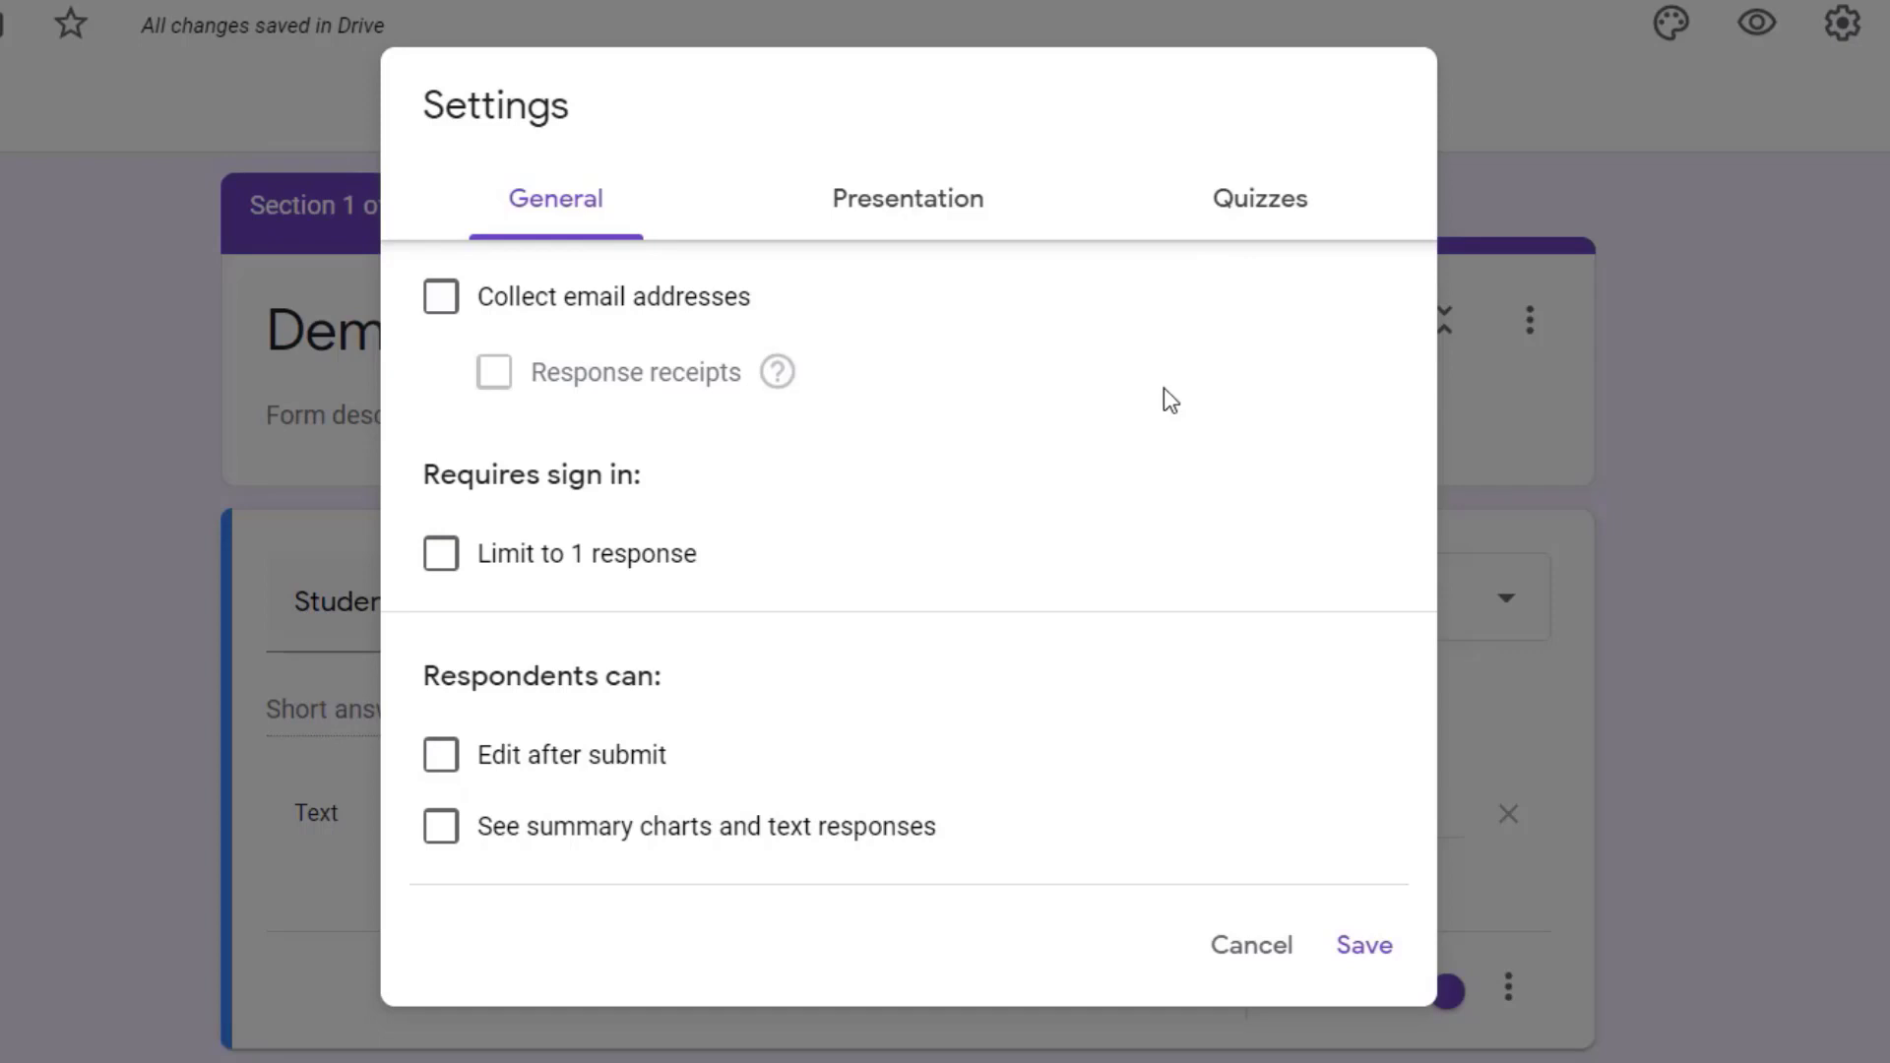
left_click(437, 305)
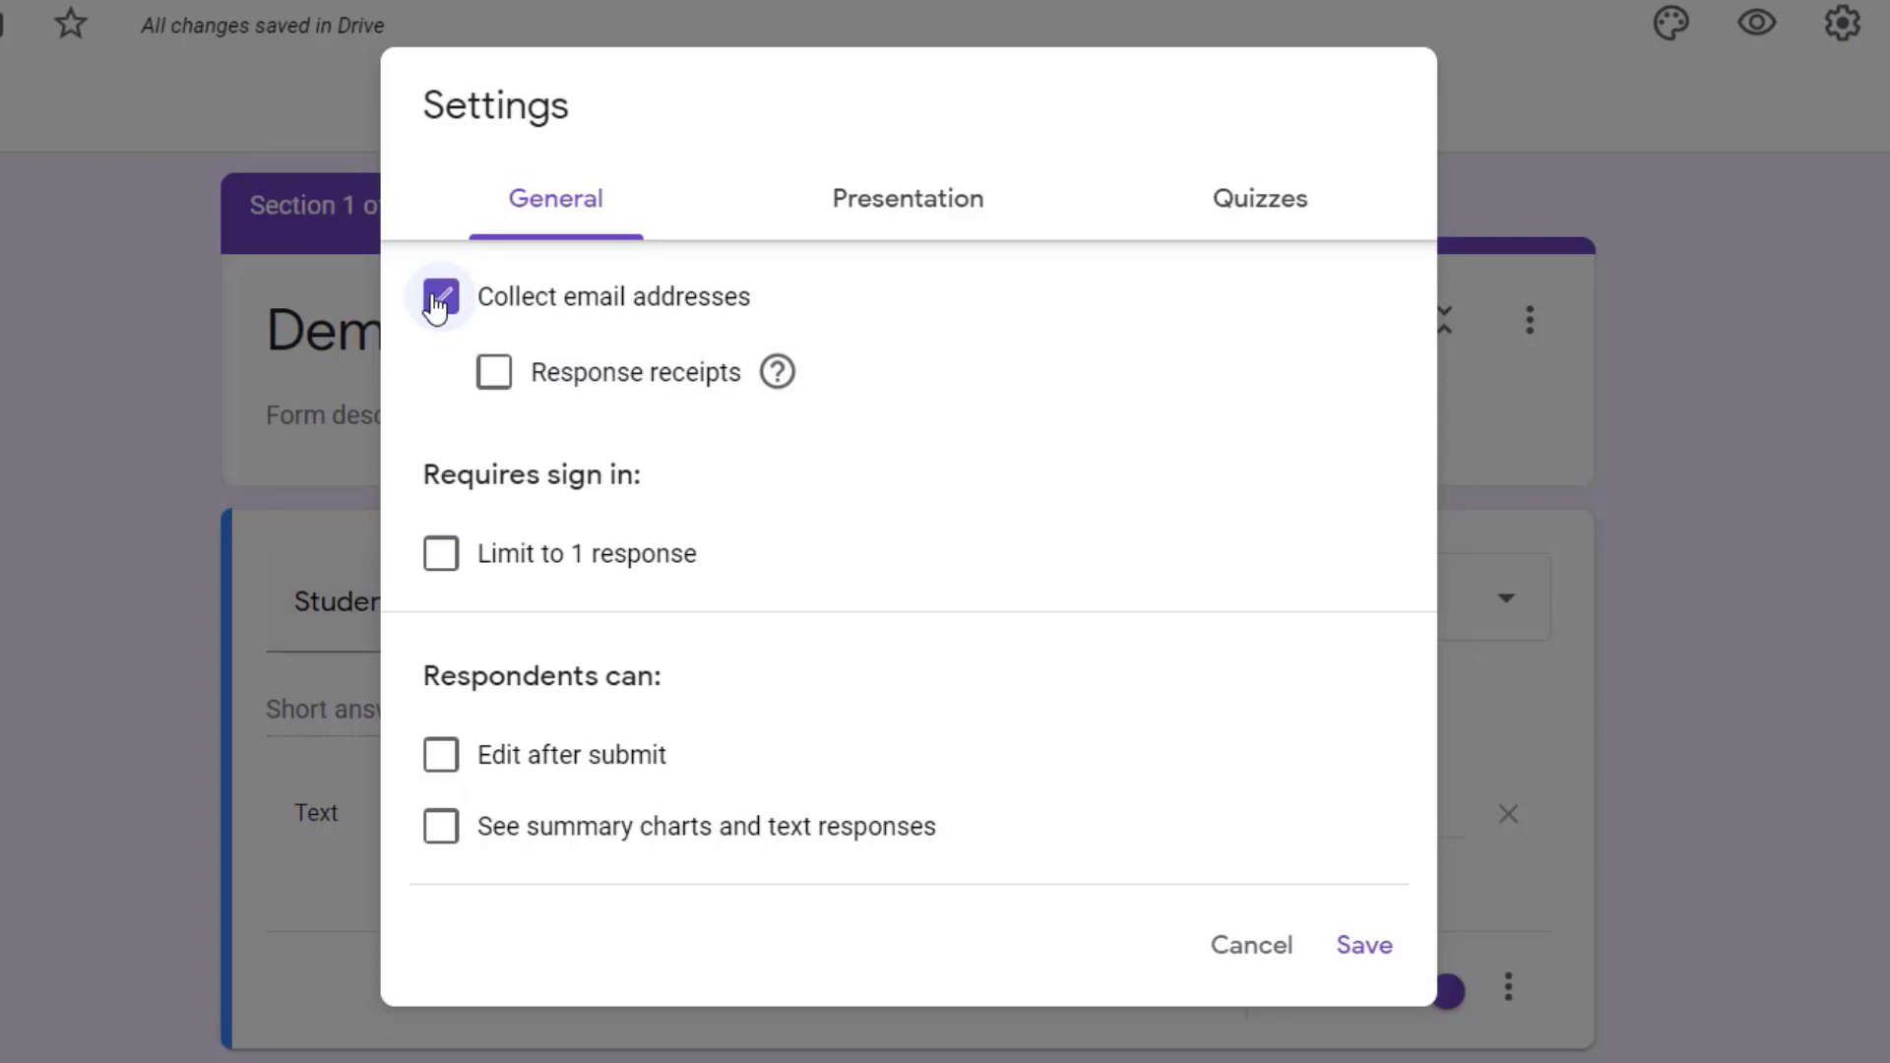
left_click(493, 380)
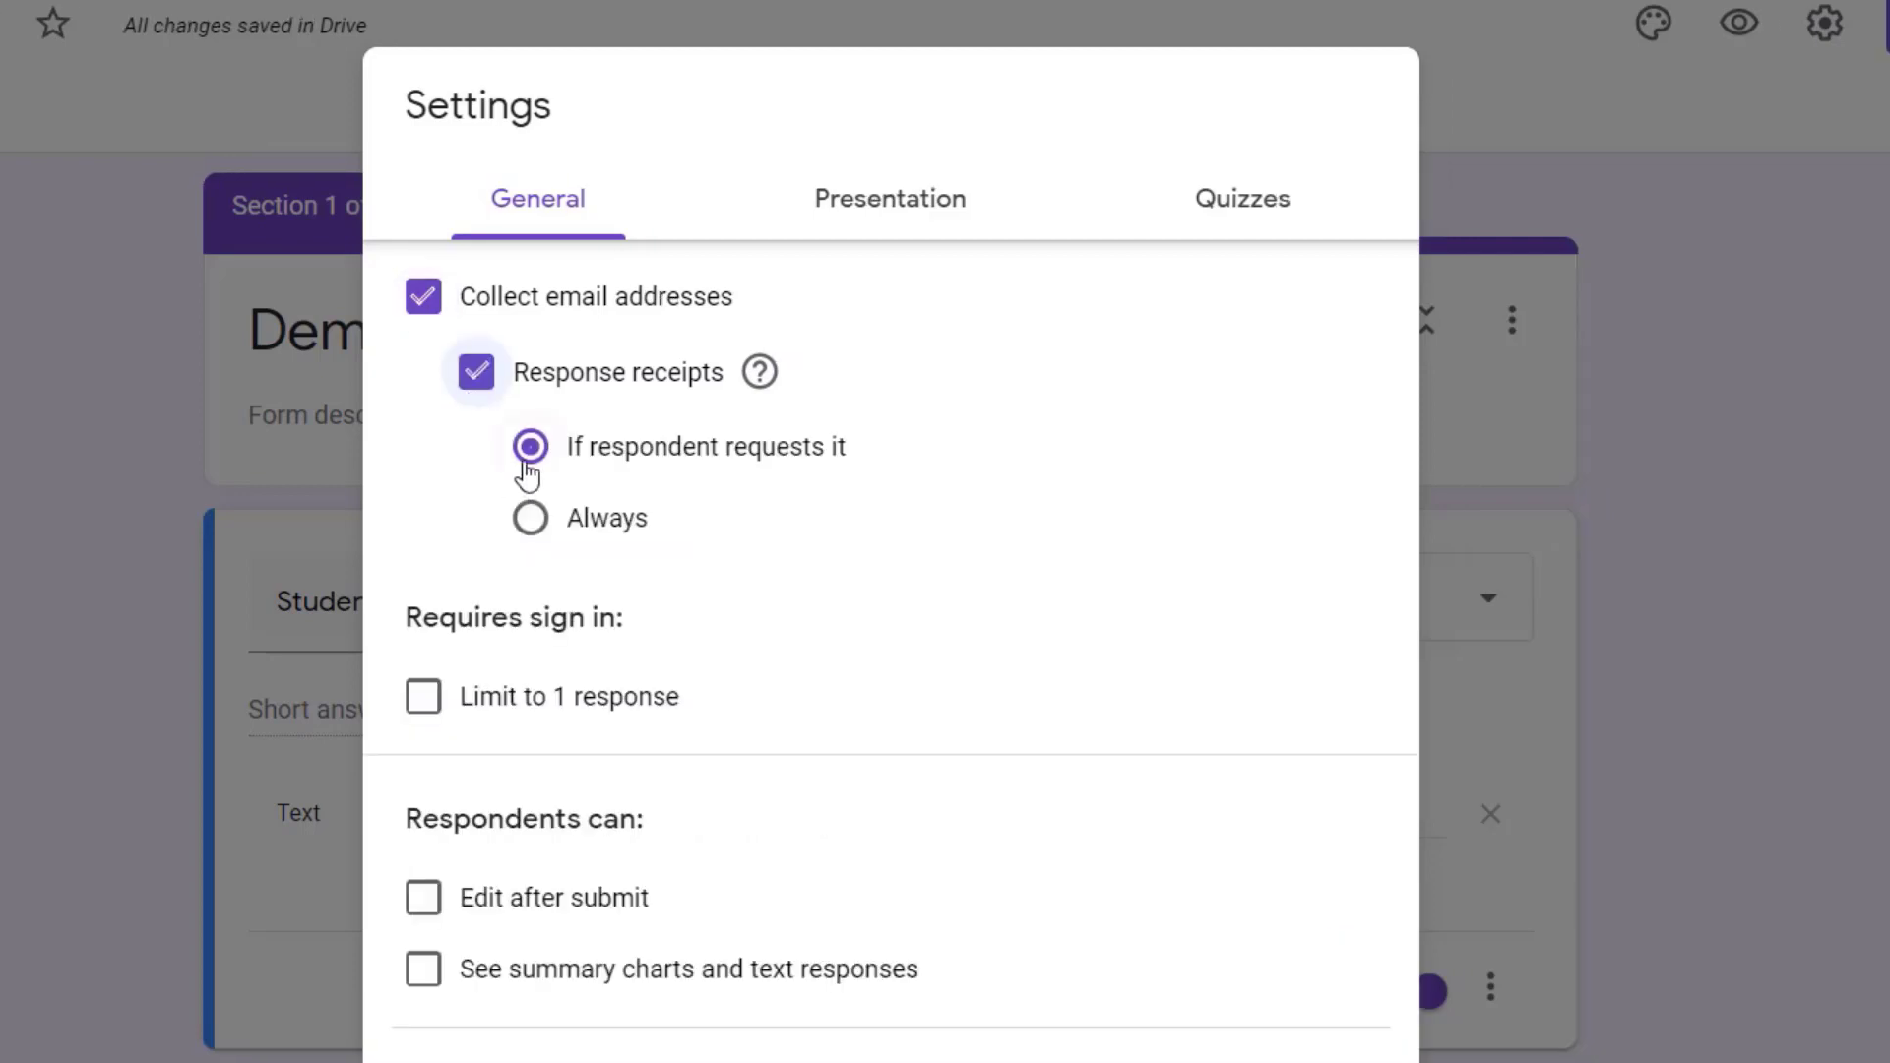
left_click(494, 382)
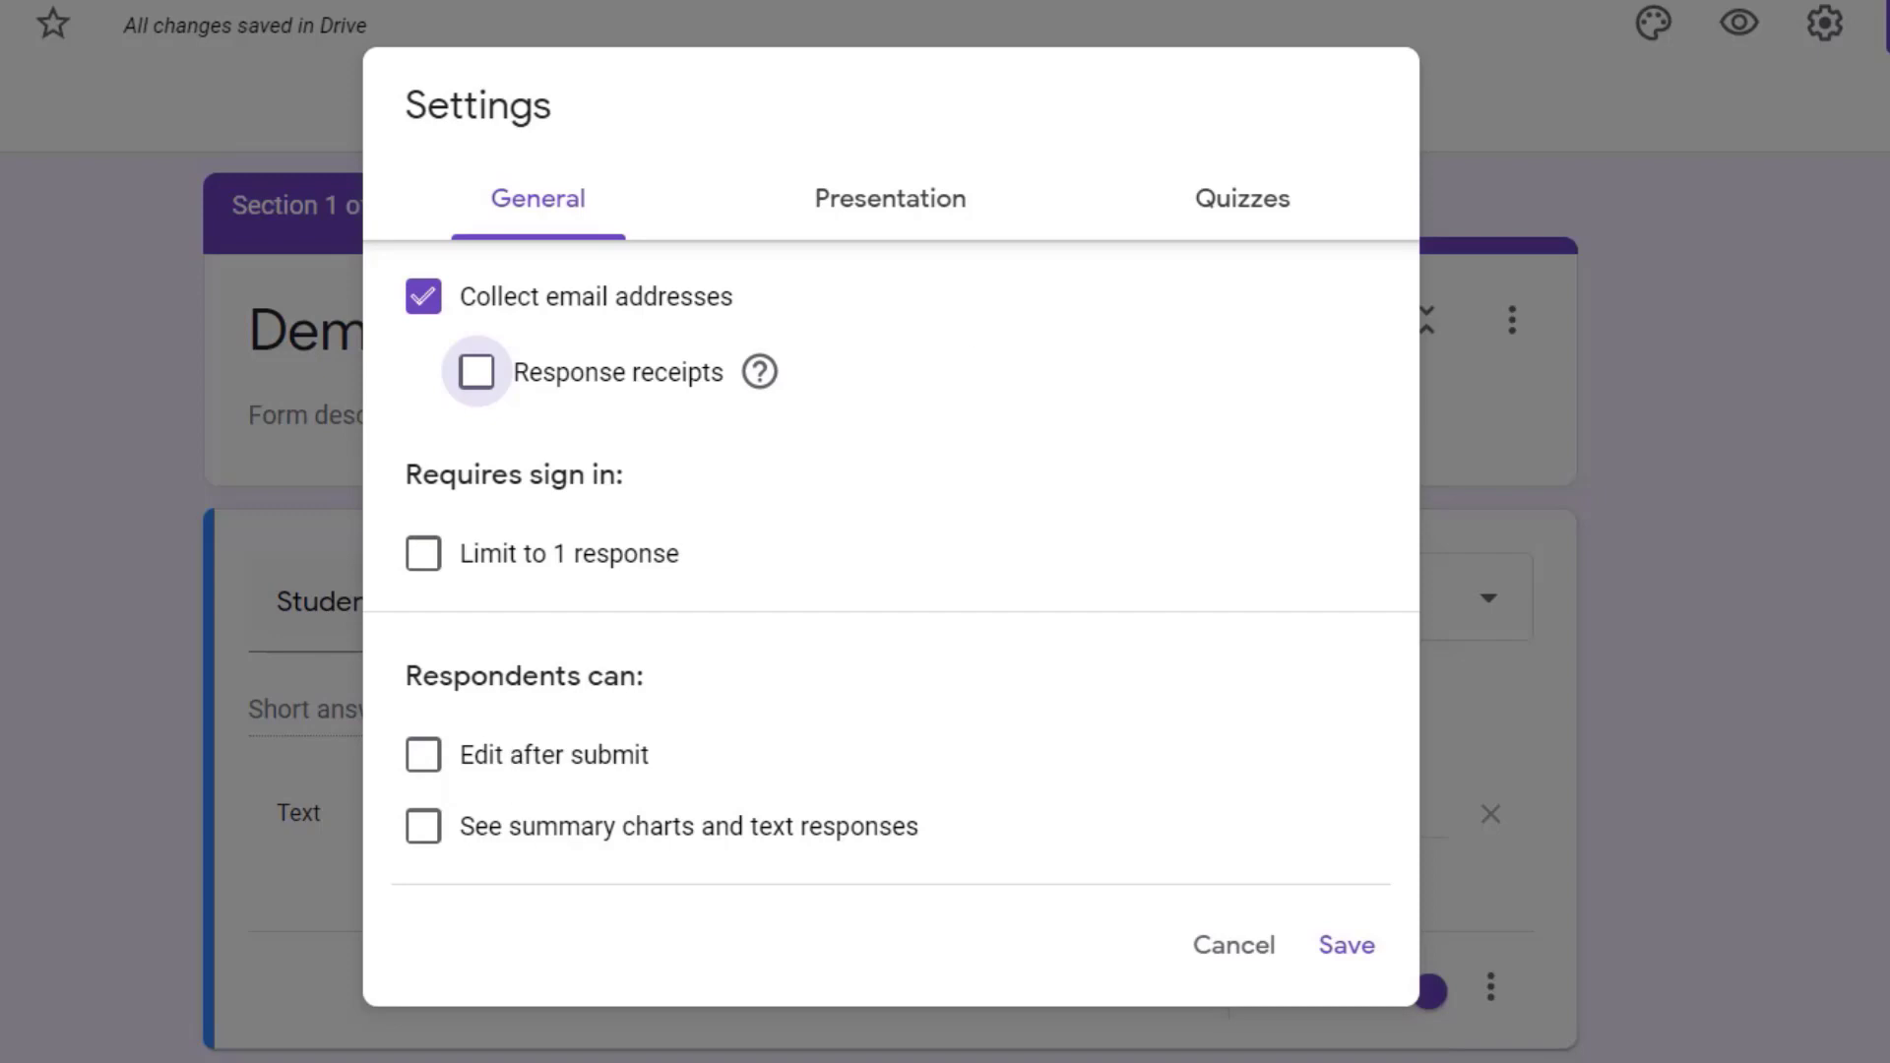
Step: Set the form's confirmation message to "Thank you for taking the test...." in the presentation settings
left_click(915, 229)
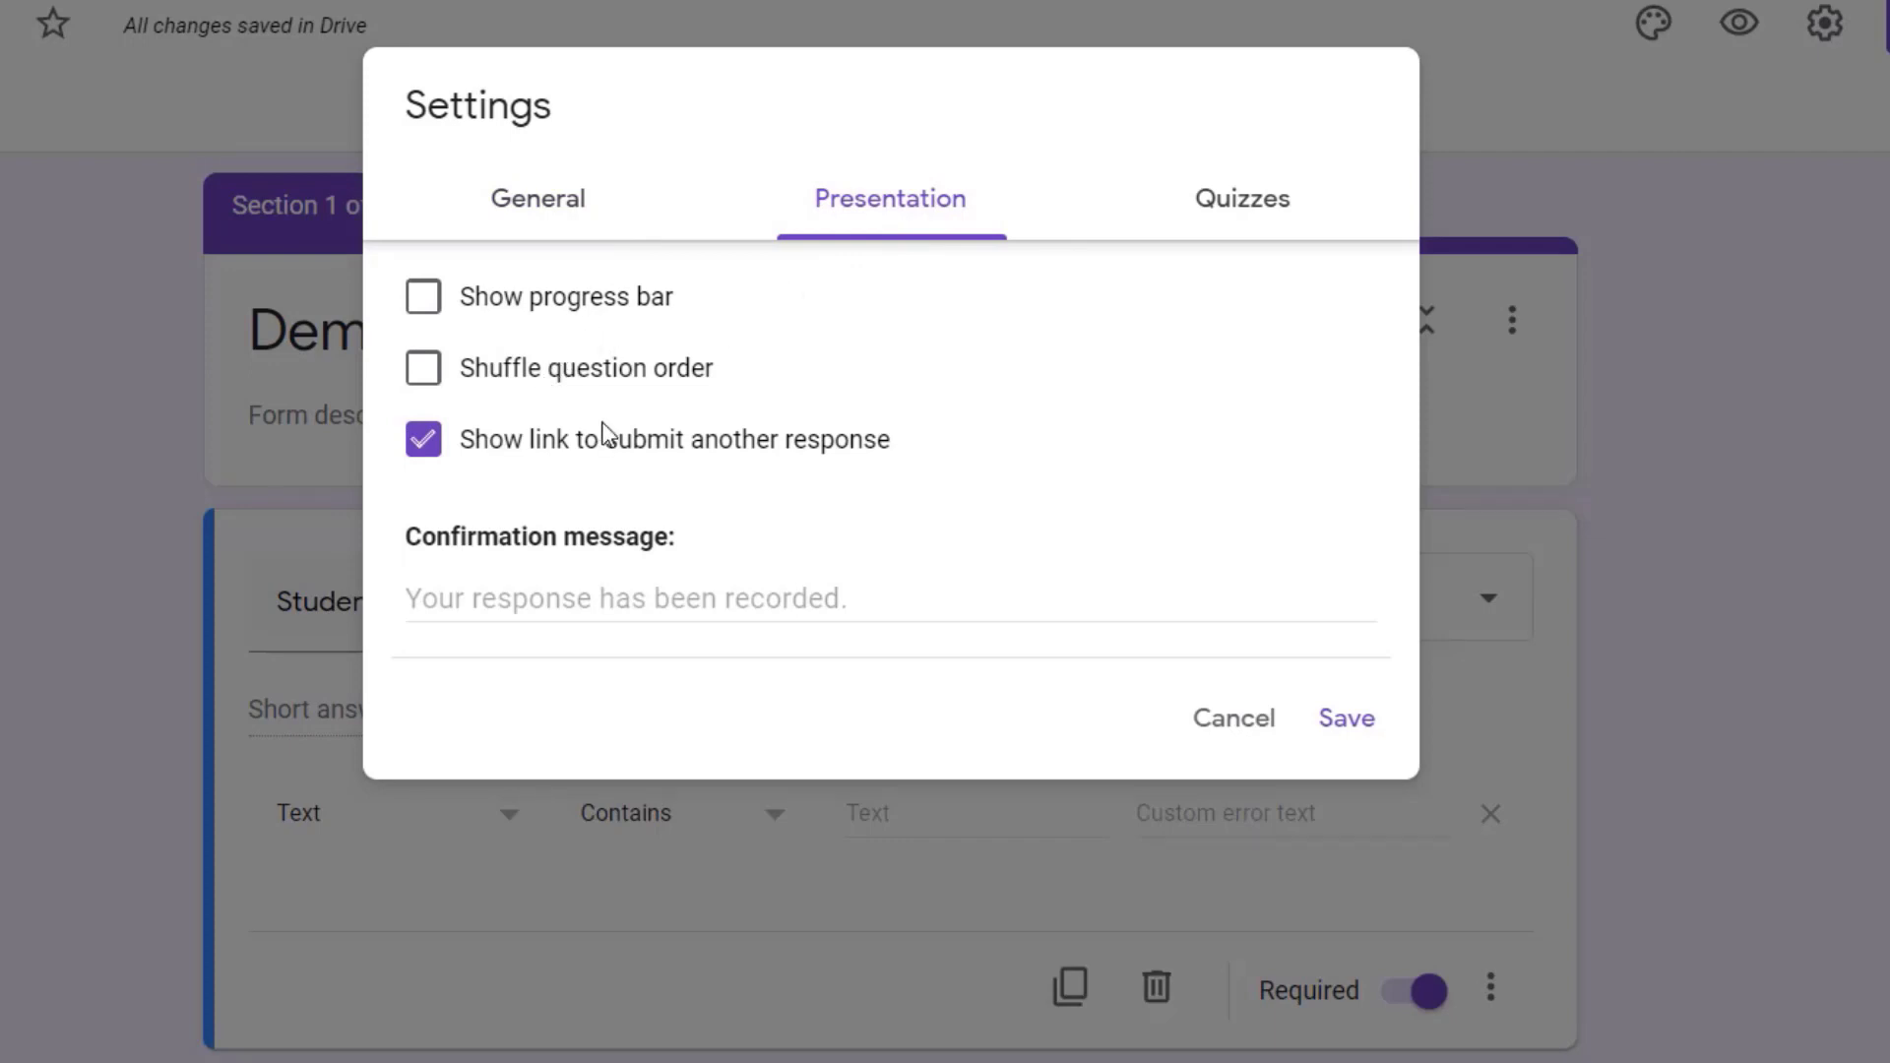
left_click(537, 607)
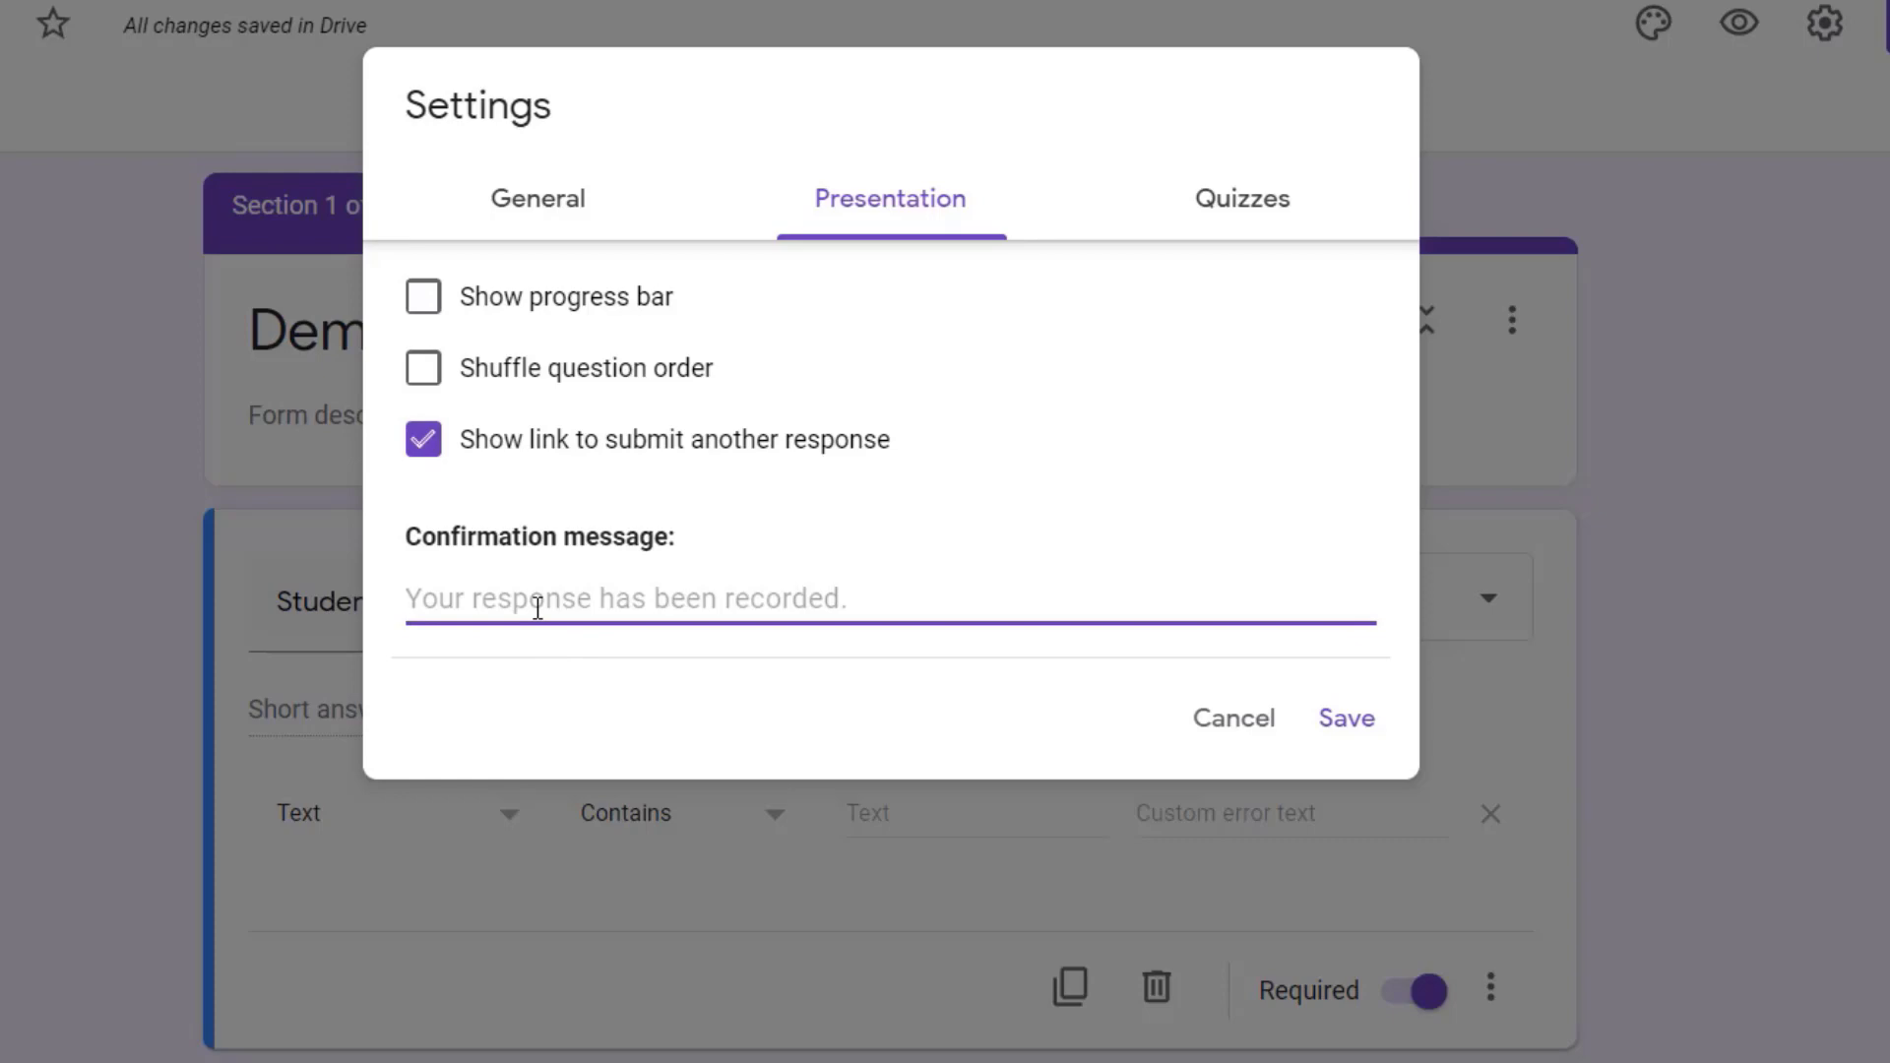
type("Thank you for t")
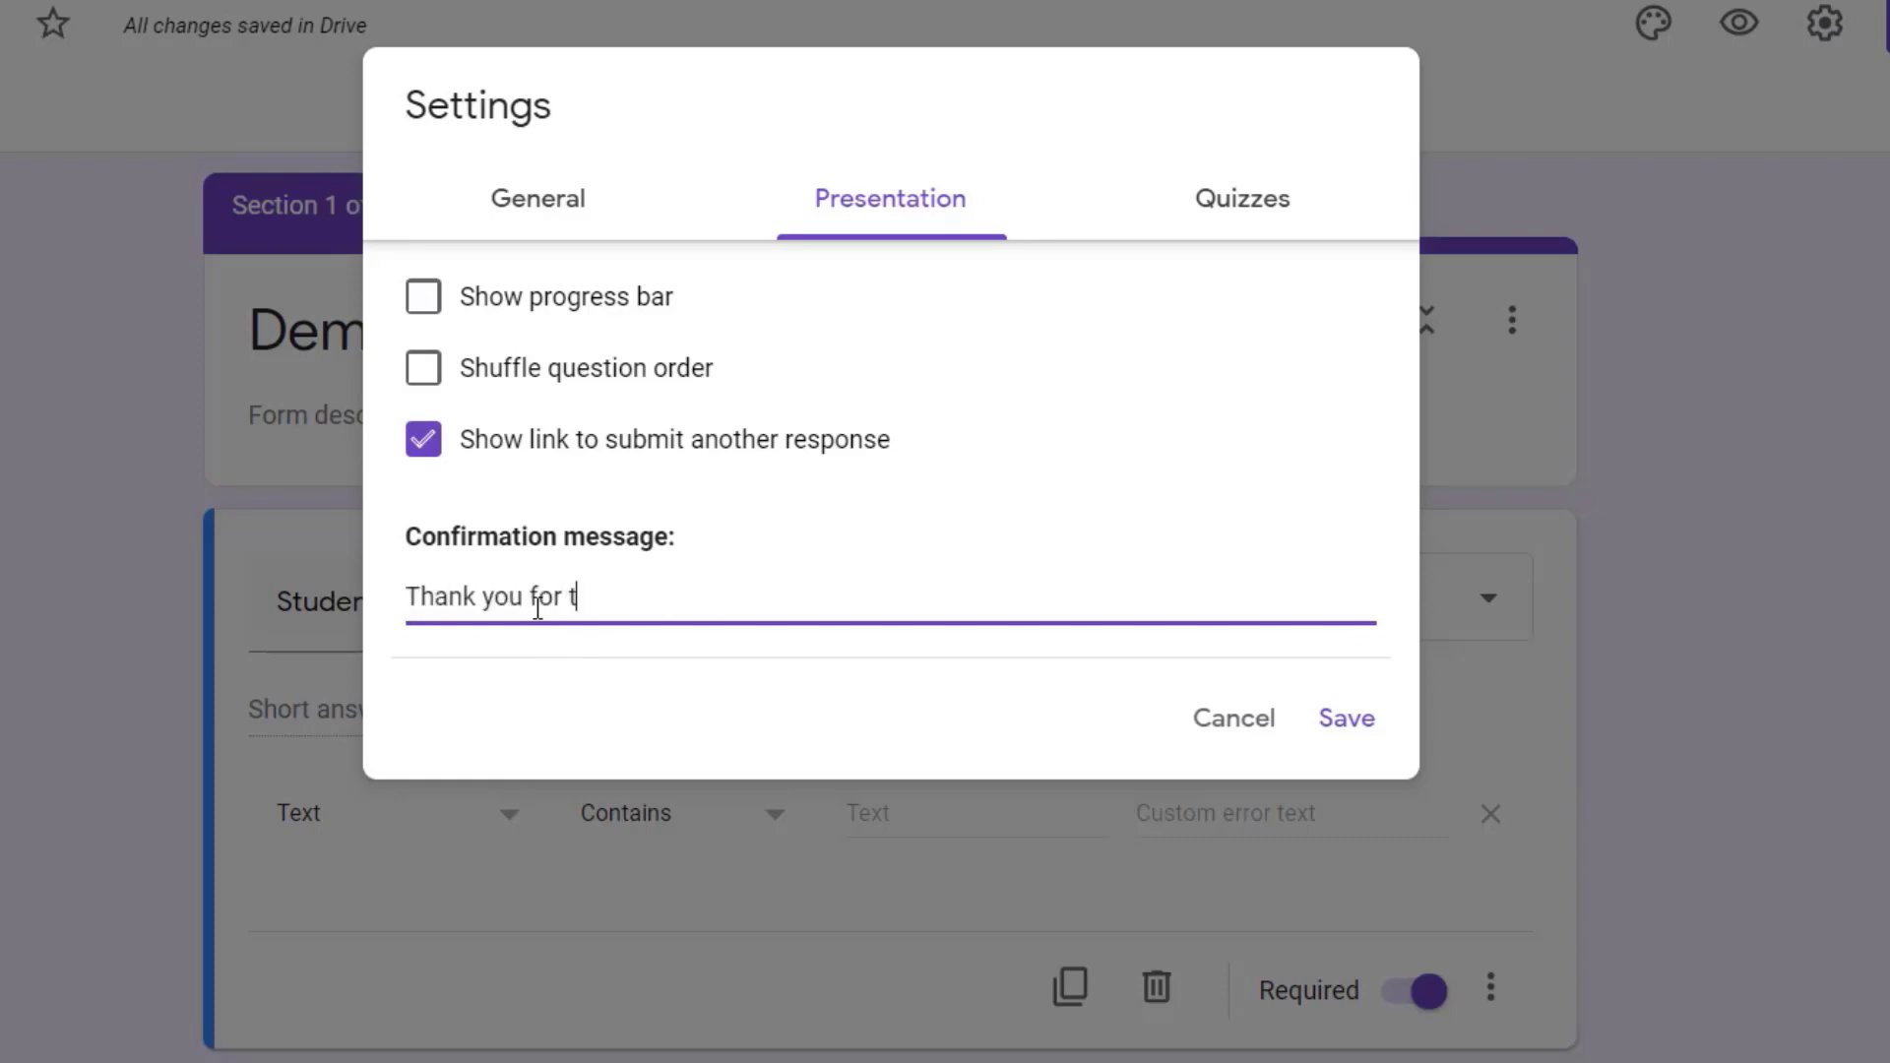
type("aking the test....")
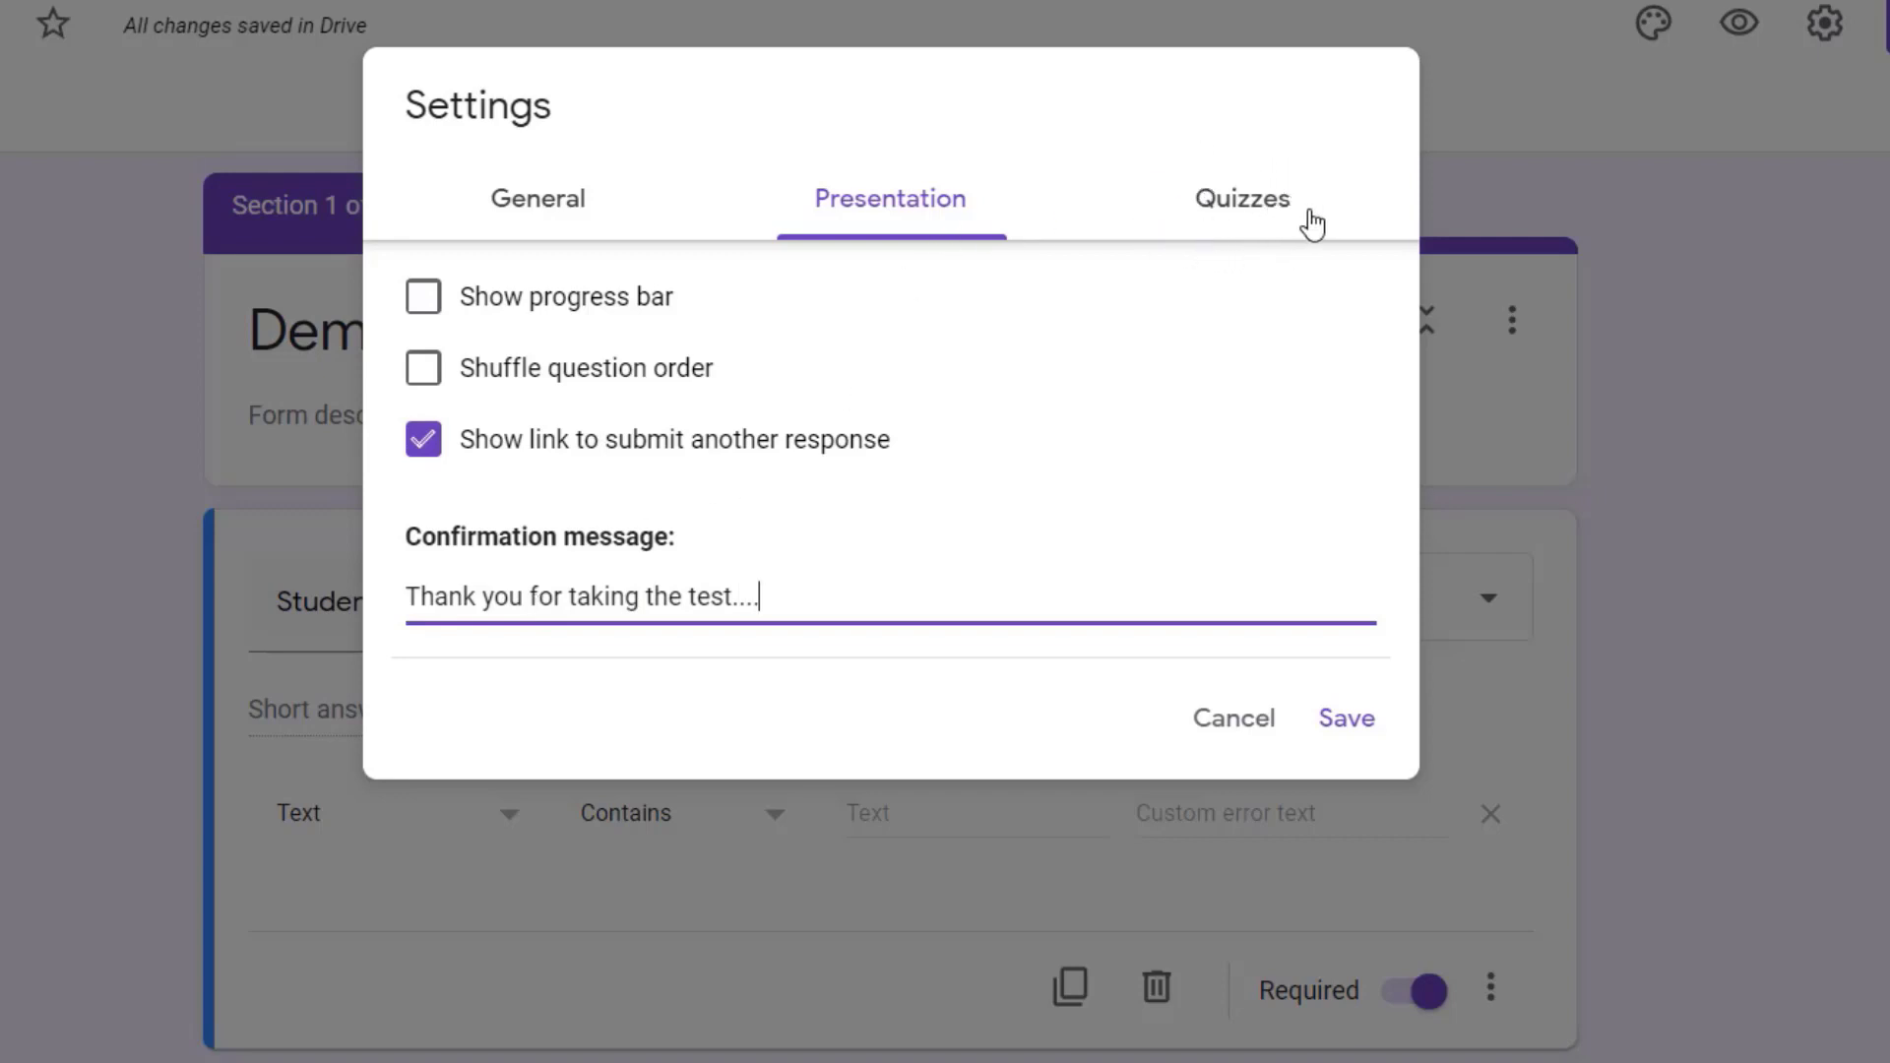
Step: Make the form a quiz and save the settings
left_click(1256, 234)
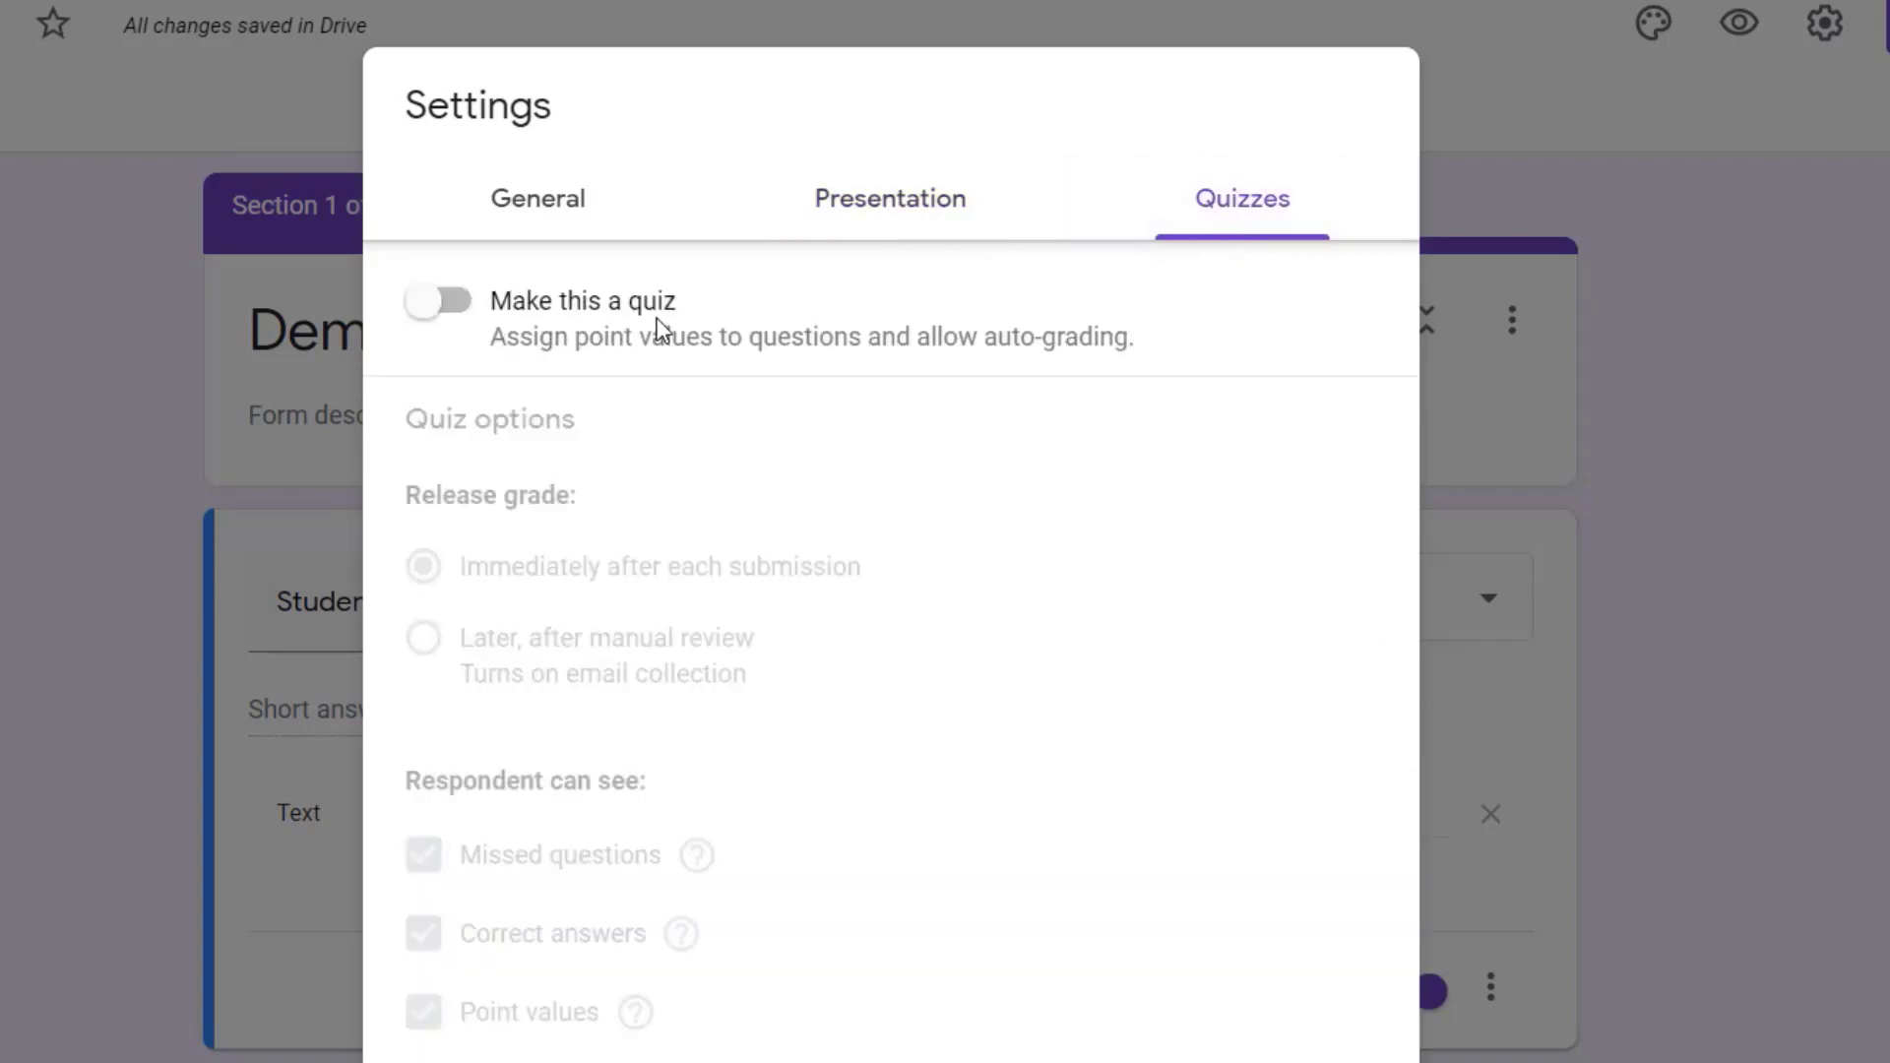
left_click(454, 303)
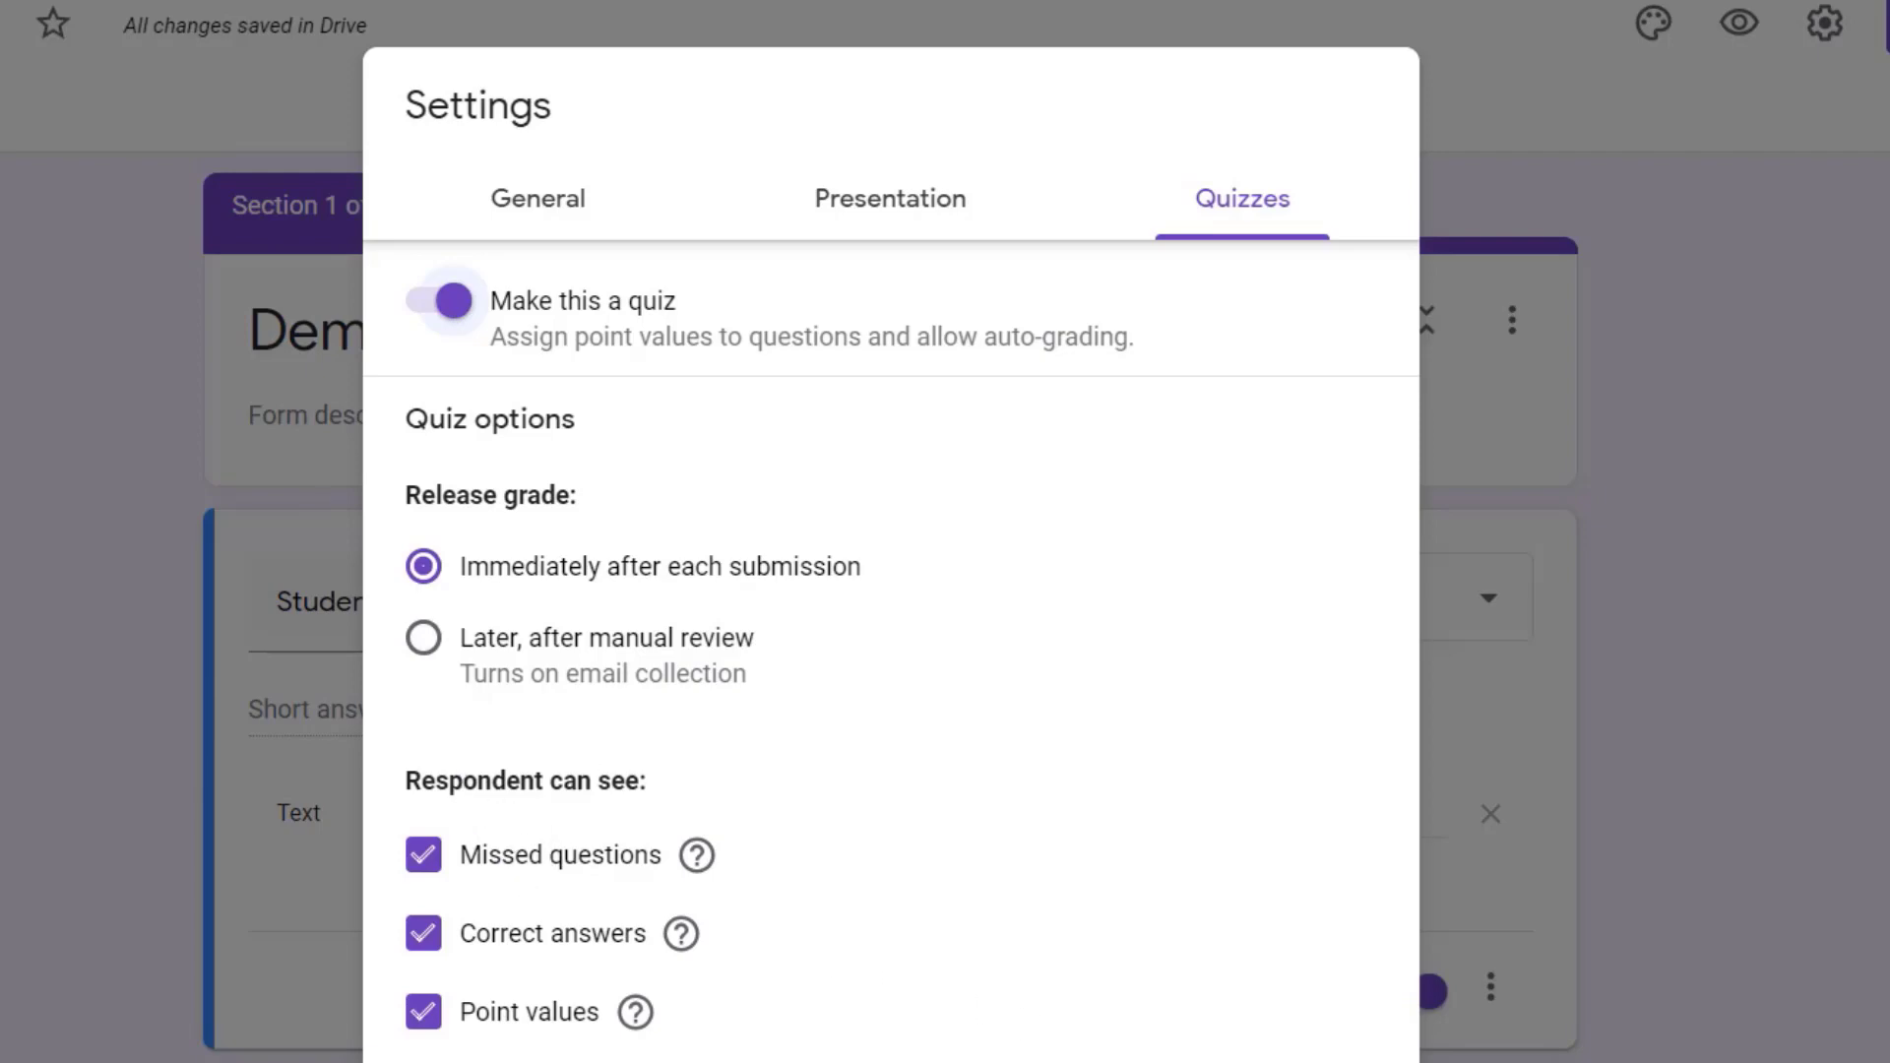
left_click(1348, 1061)
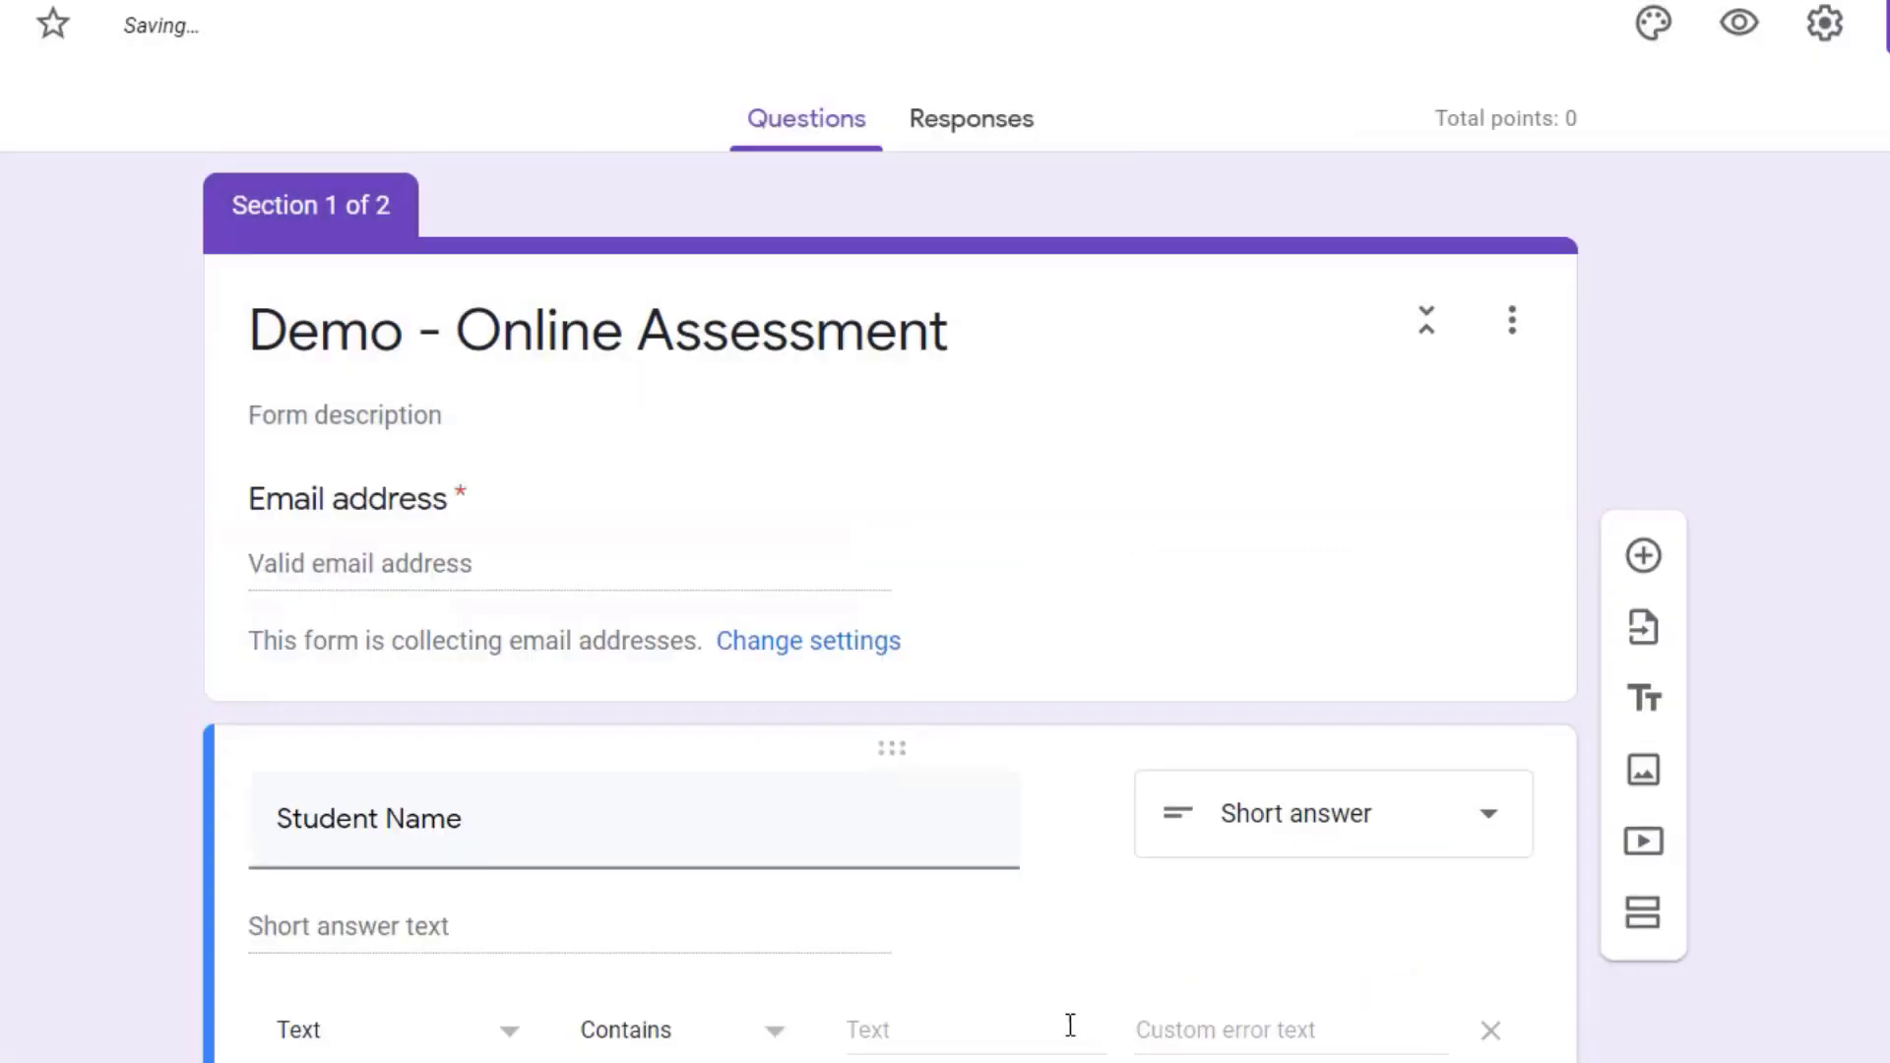
Step: Assign 1 point to the number series question and mark 10 as its correct answer
scroll(984, 977, "down", 5)
scroll(945, 963, "up", 5)
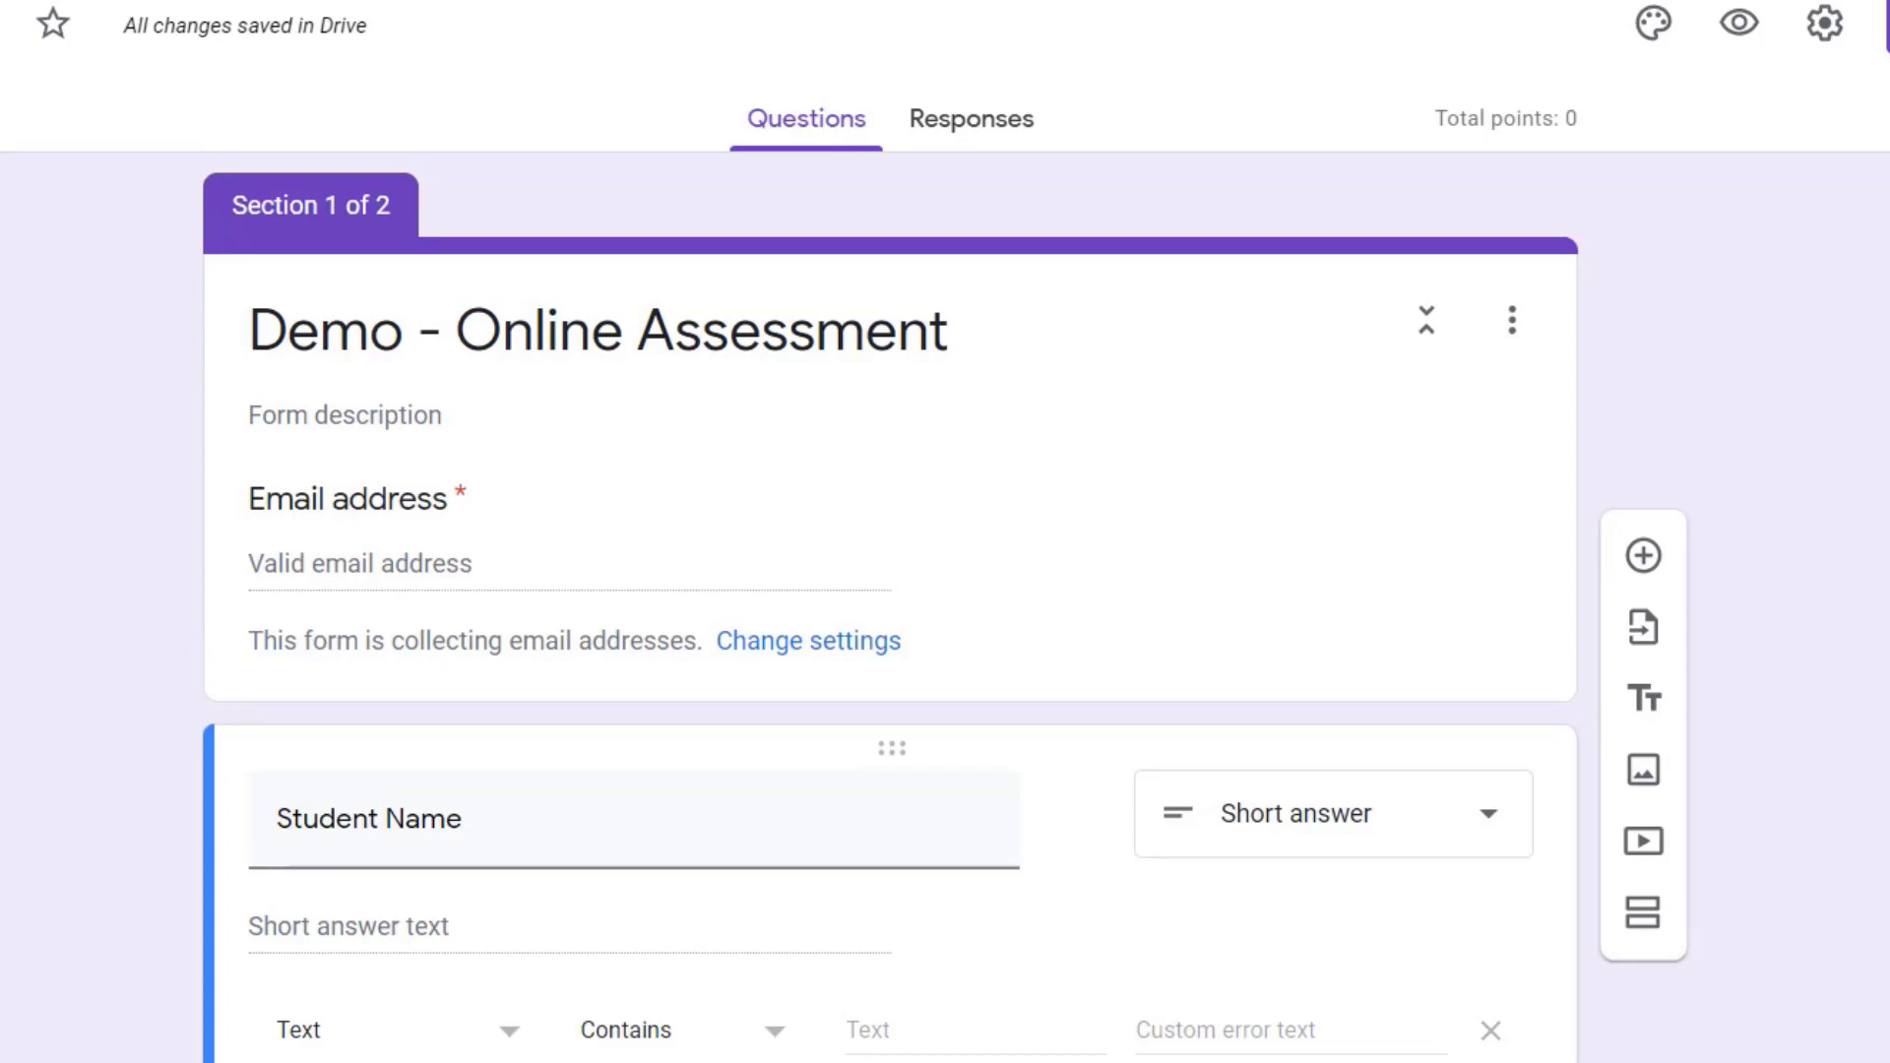
scroll(346, 1004, "down", 5)
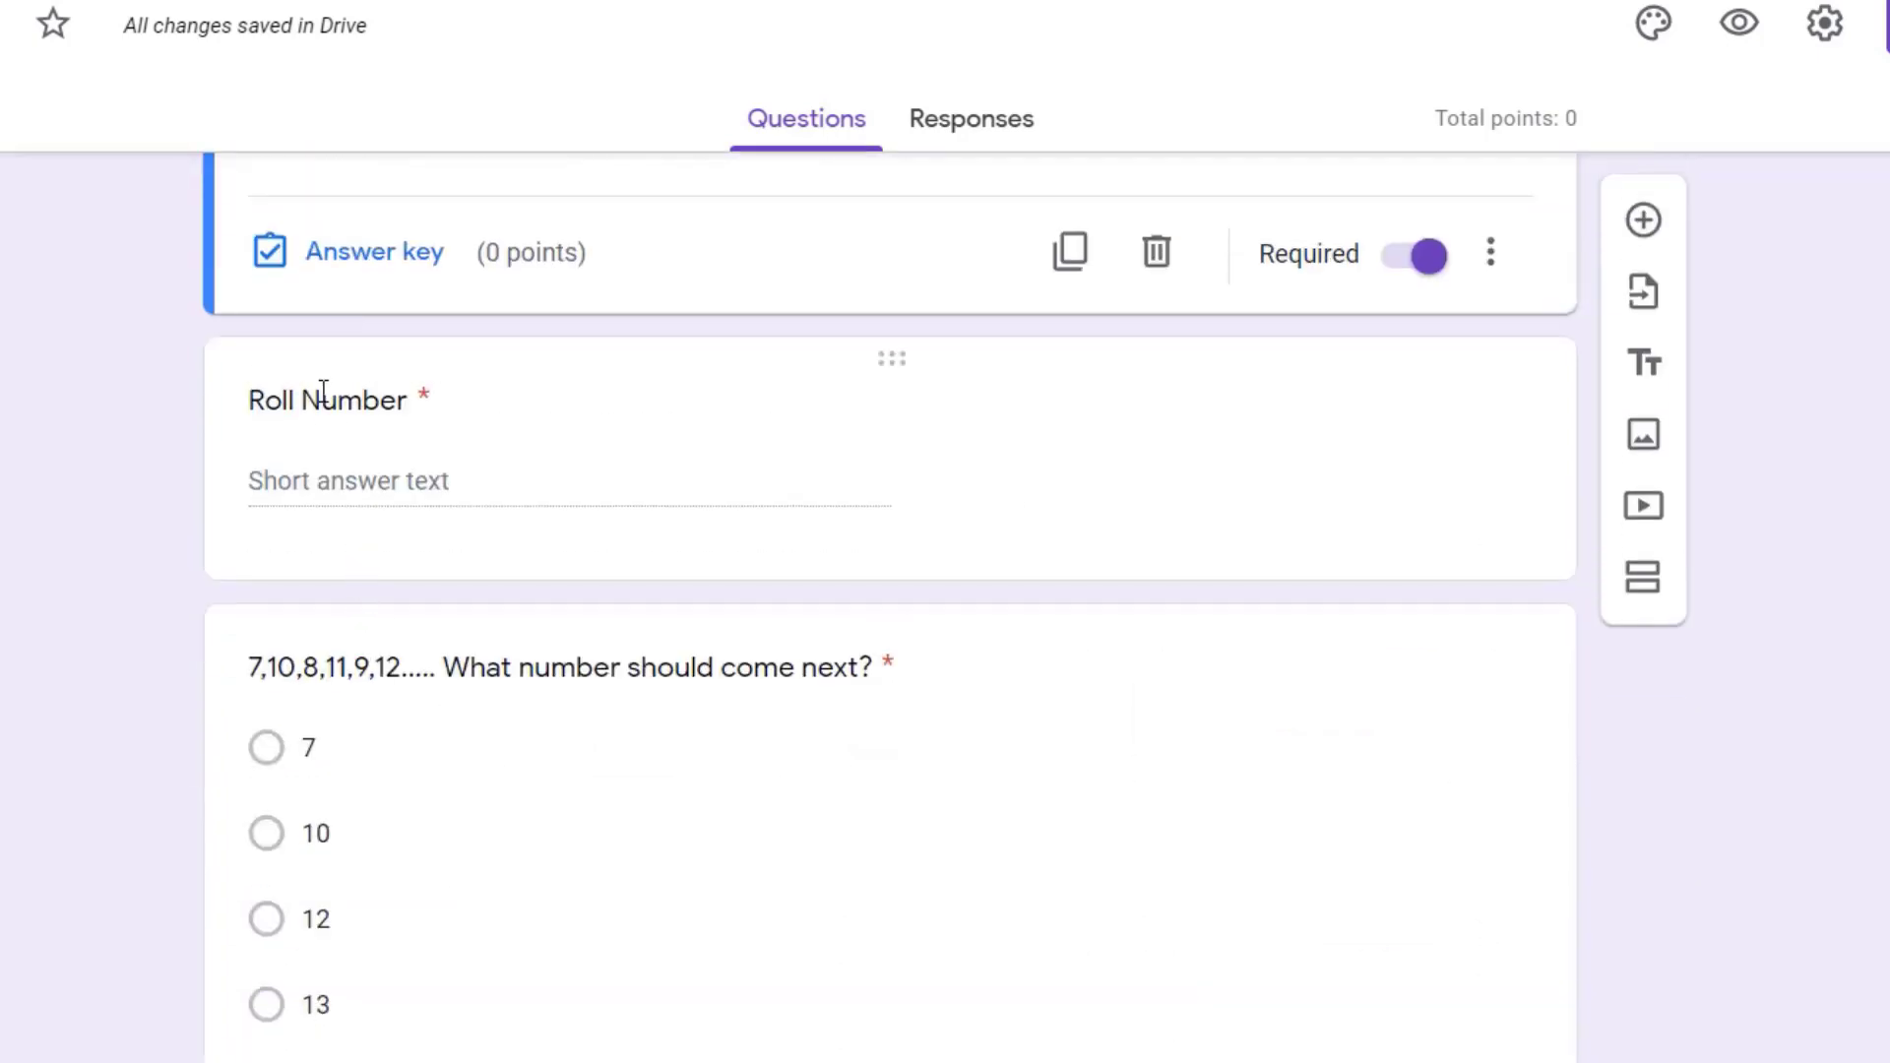
left_click(423, 448)
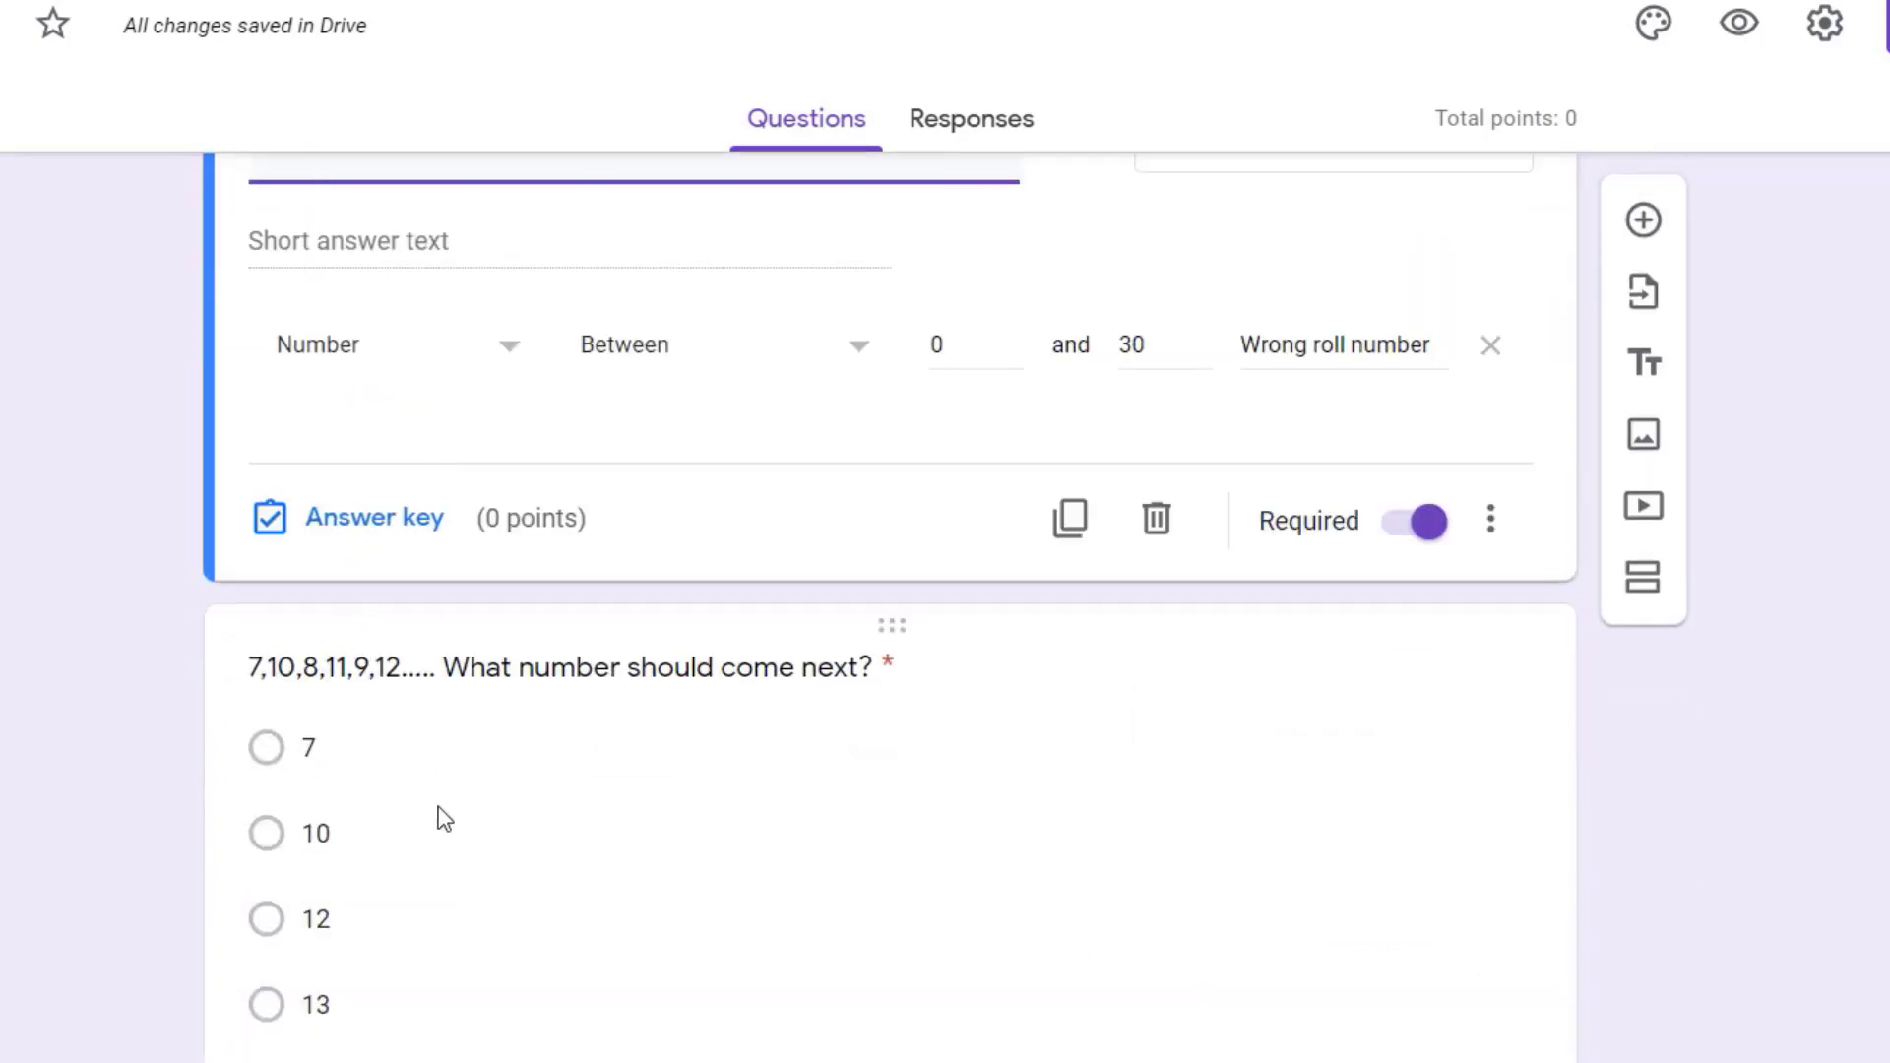
left_click(469, 852)
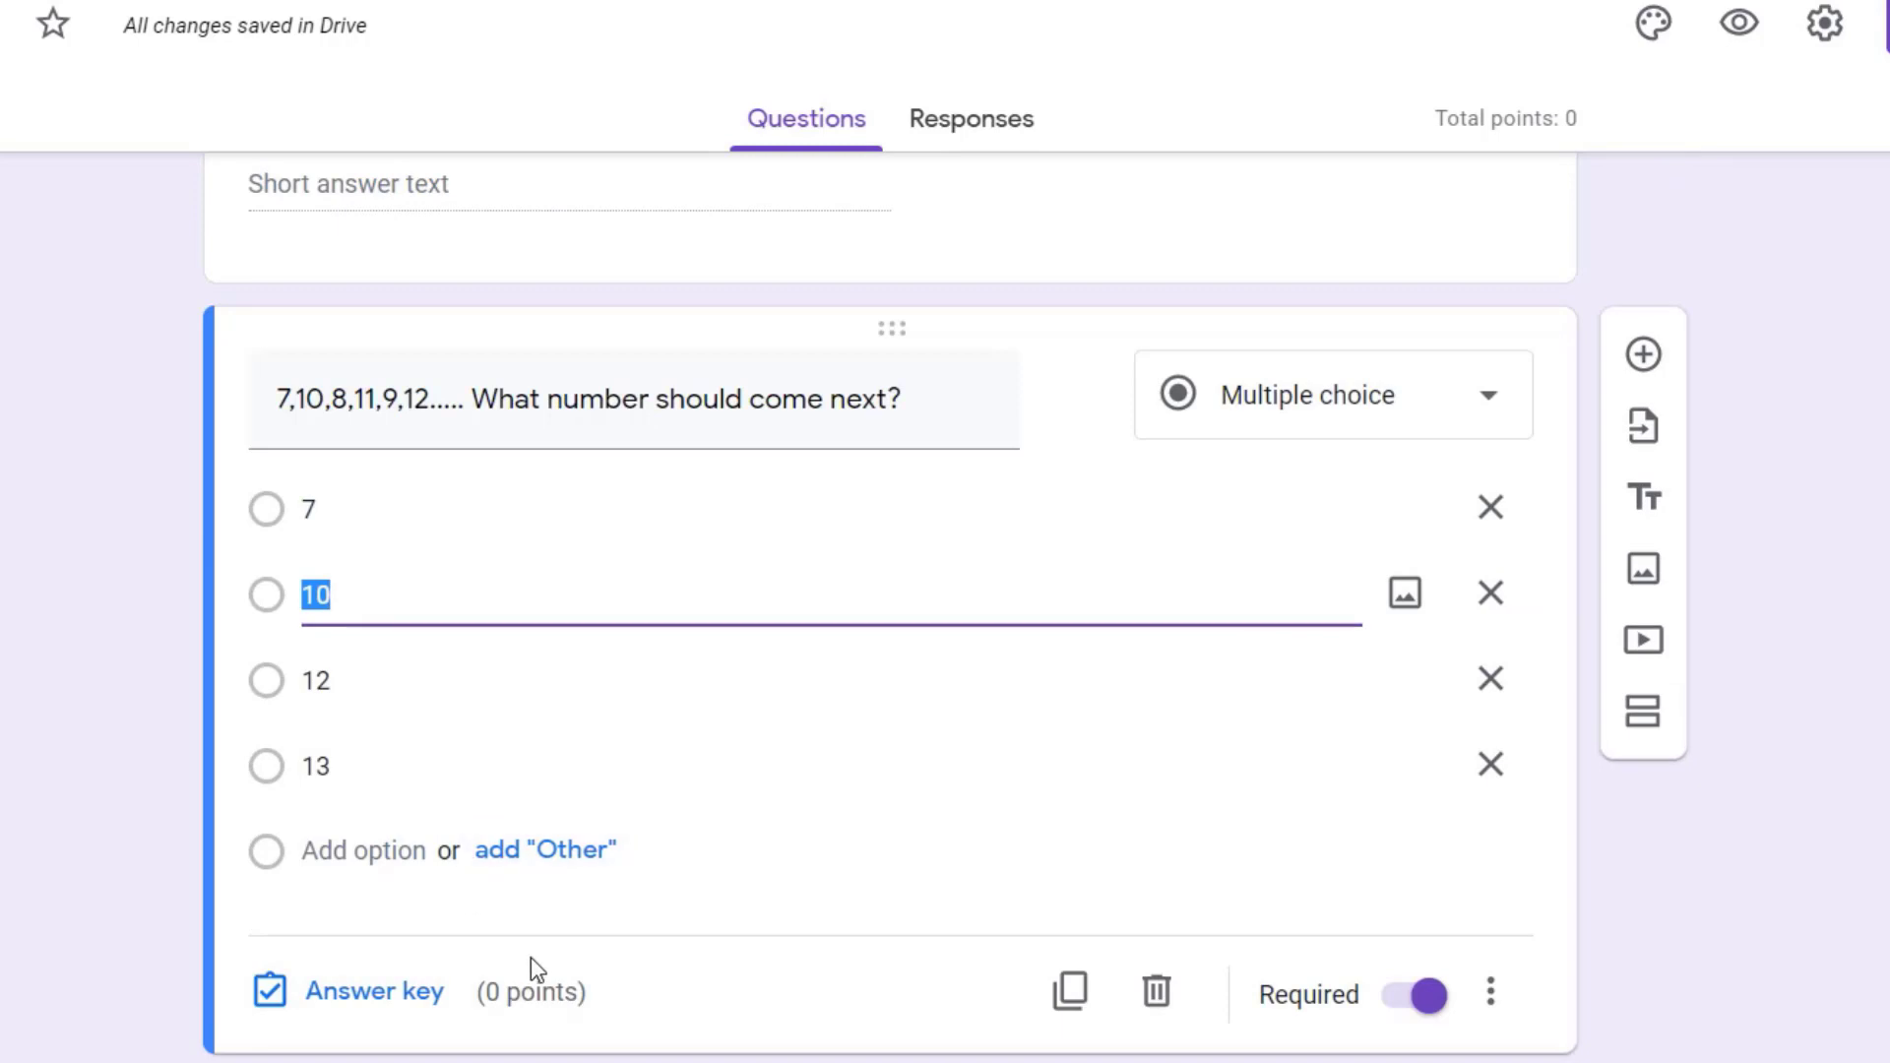
left_click(498, 991)
type("1")
left_click(610, 679)
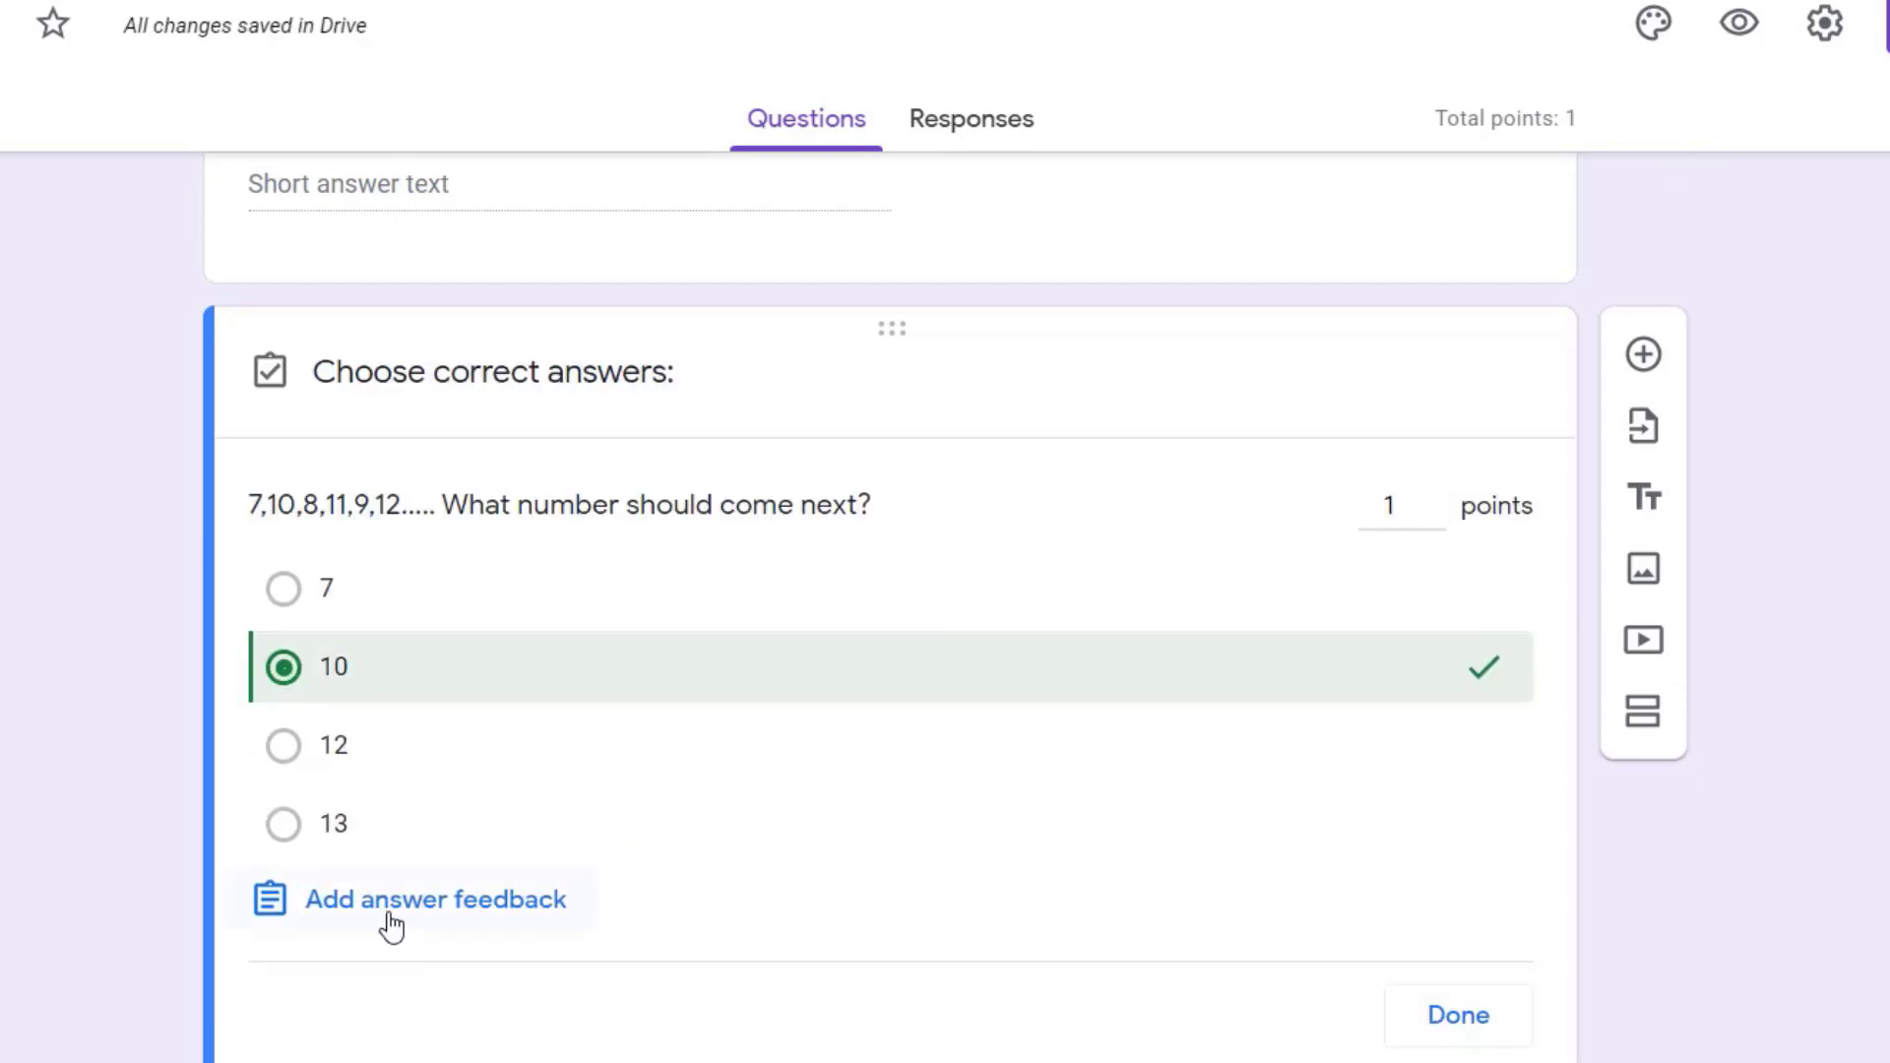
left_click(391, 921)
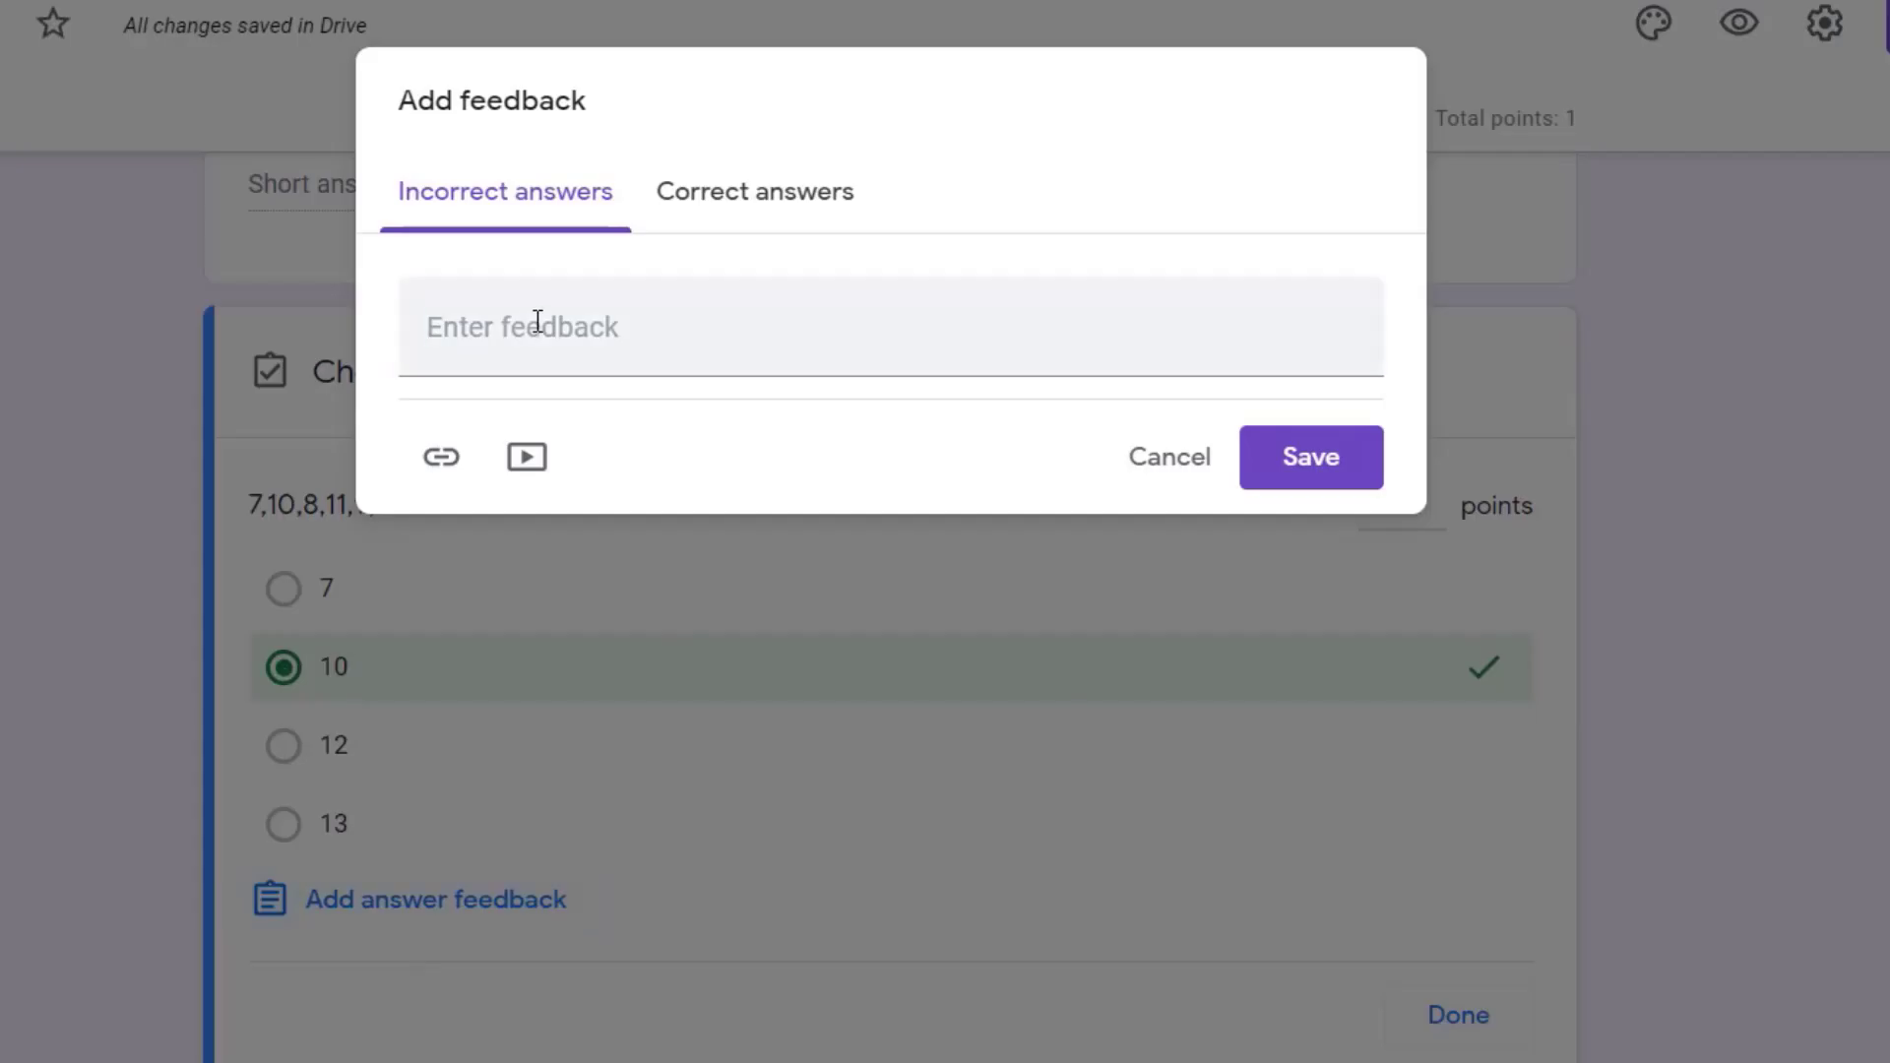
left_click(536, 320)
type("Wrong ans")
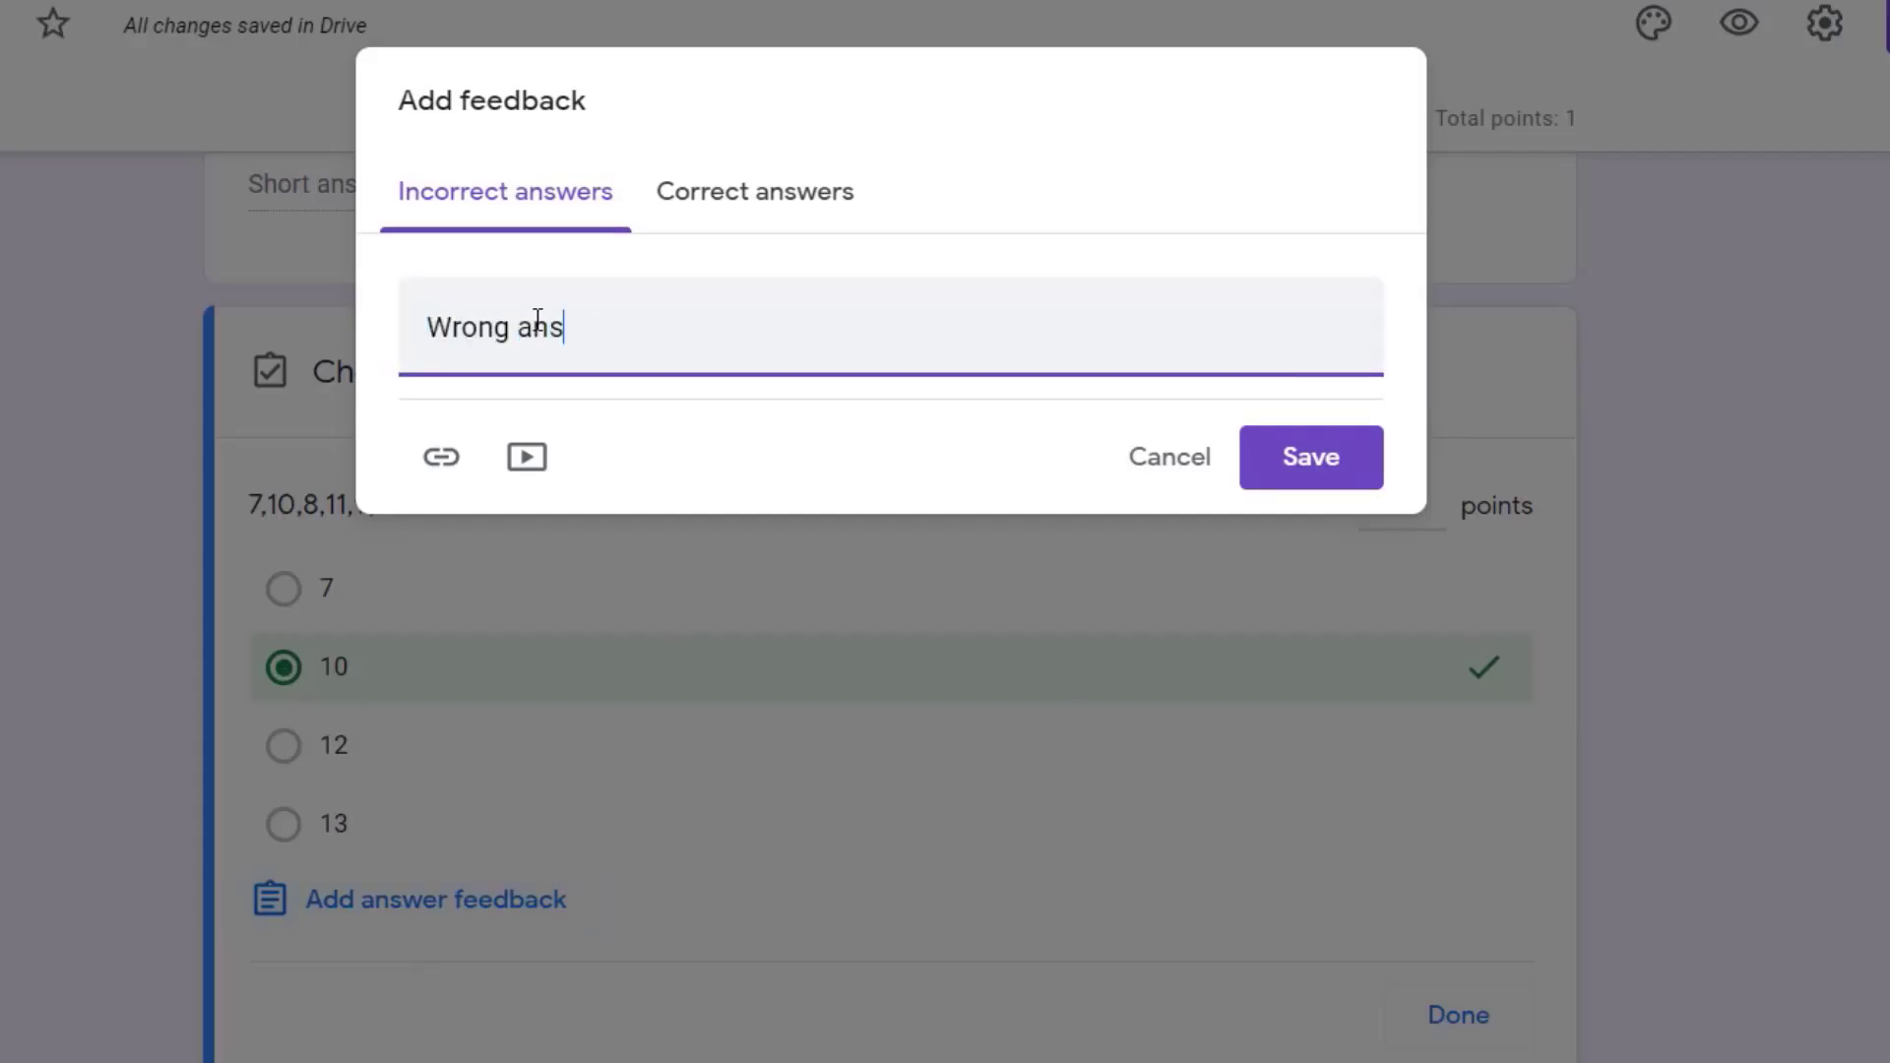
type("wer")
key("ctrl+a")
key("BackSpace")
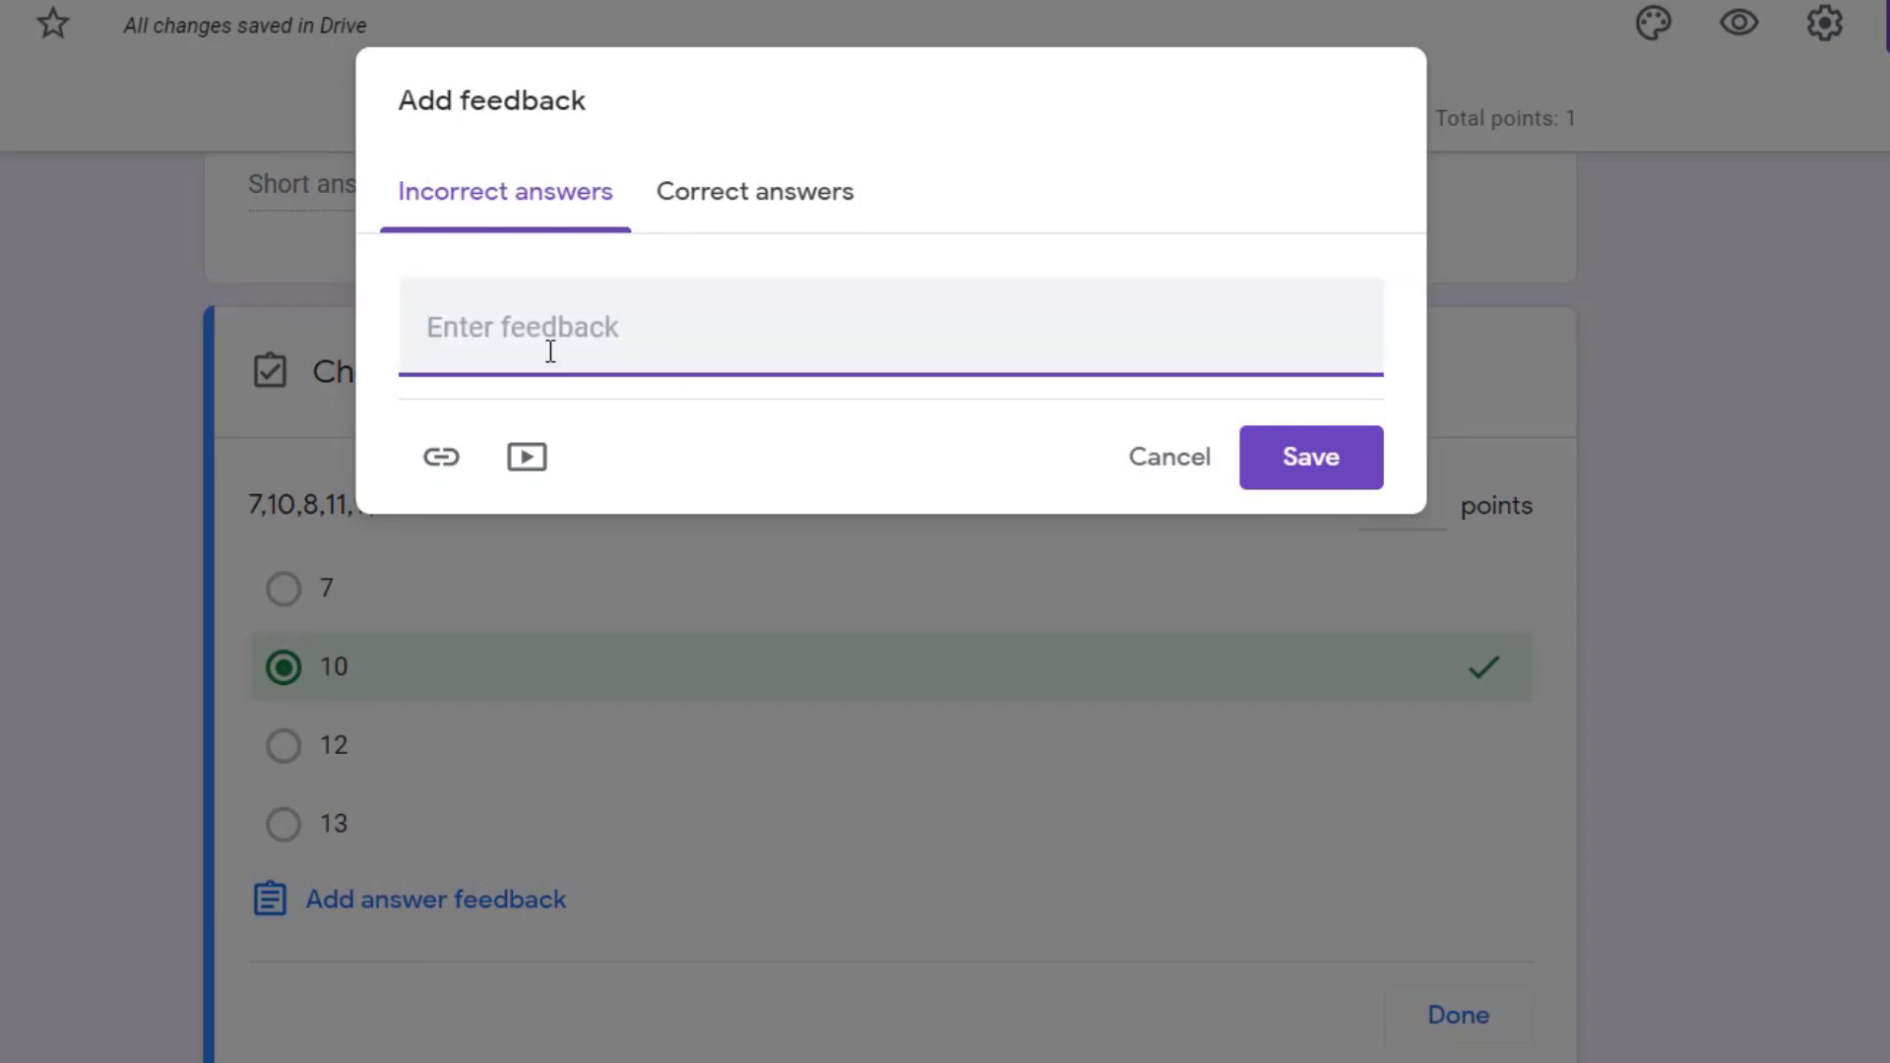
left_click(440, 459)
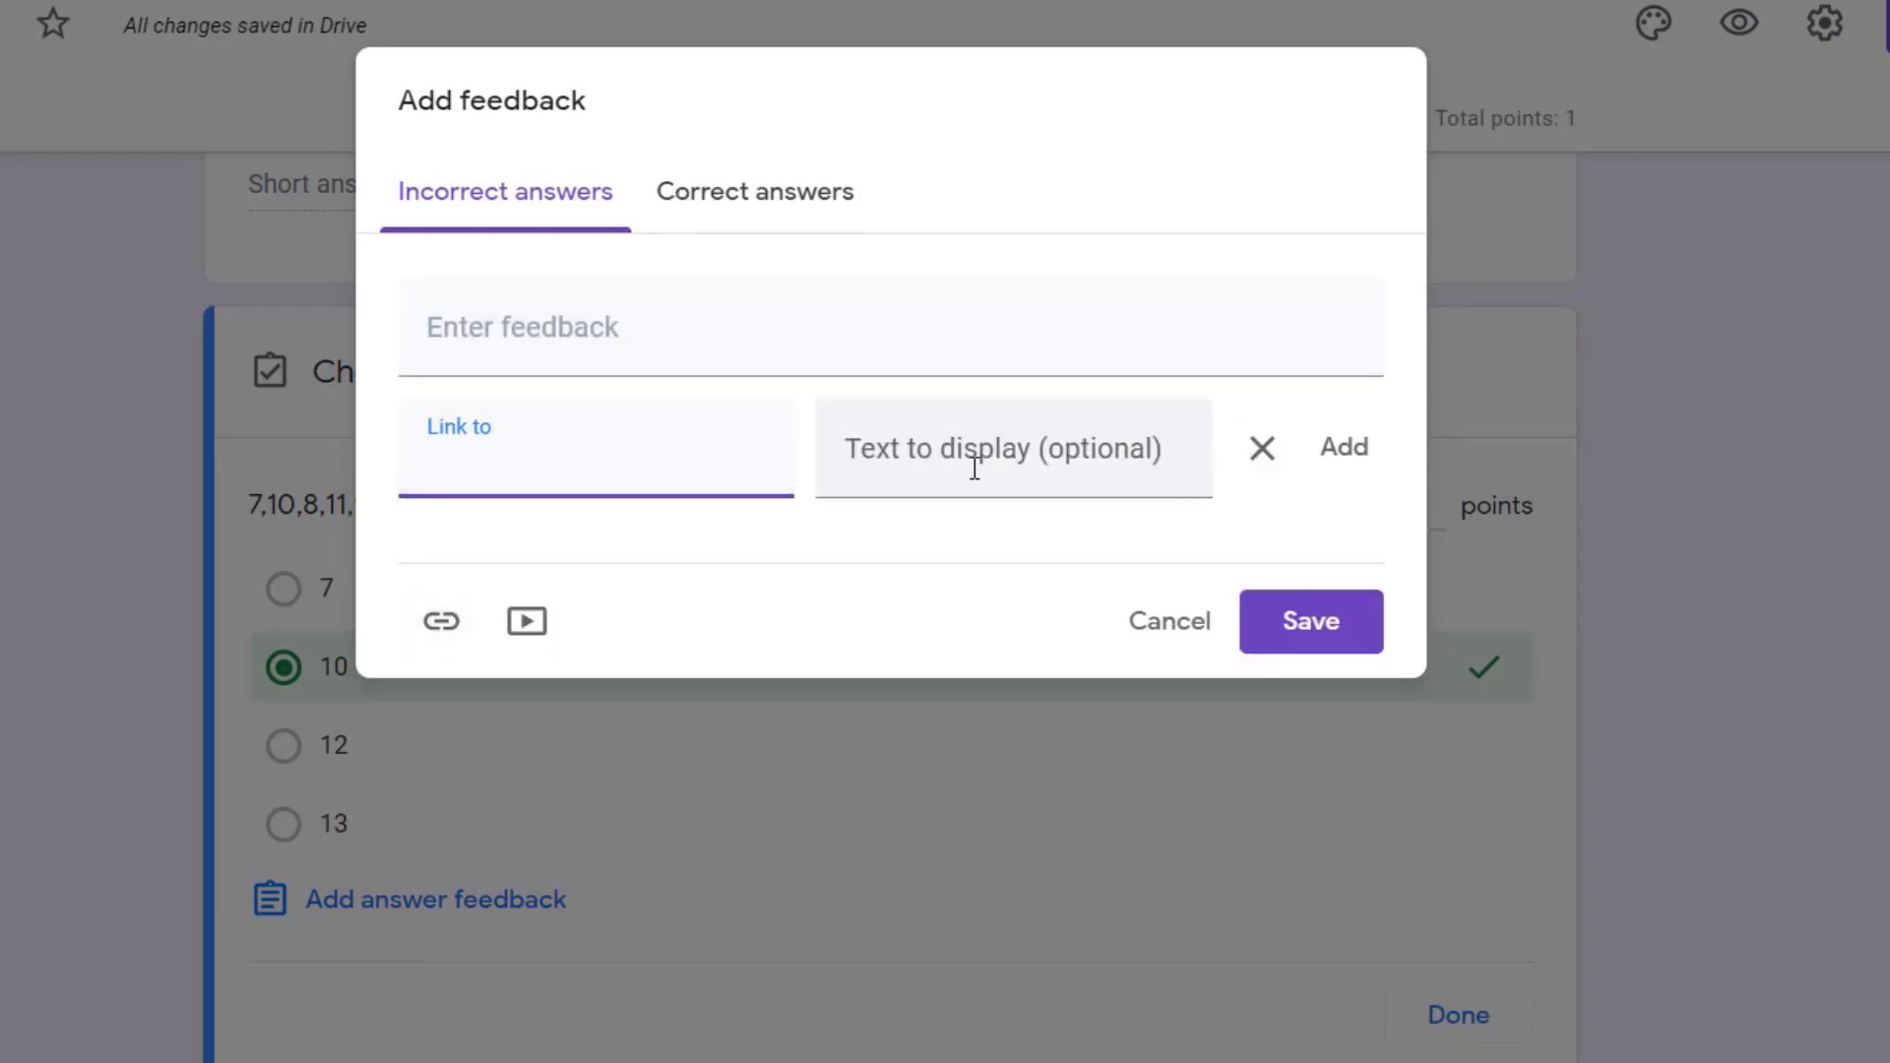
left_click(1148, 620)
Step: Mark 5, 4, 2 and 1 as the correct answers to the question on what 20 is divisible by
left_click(283, 731)
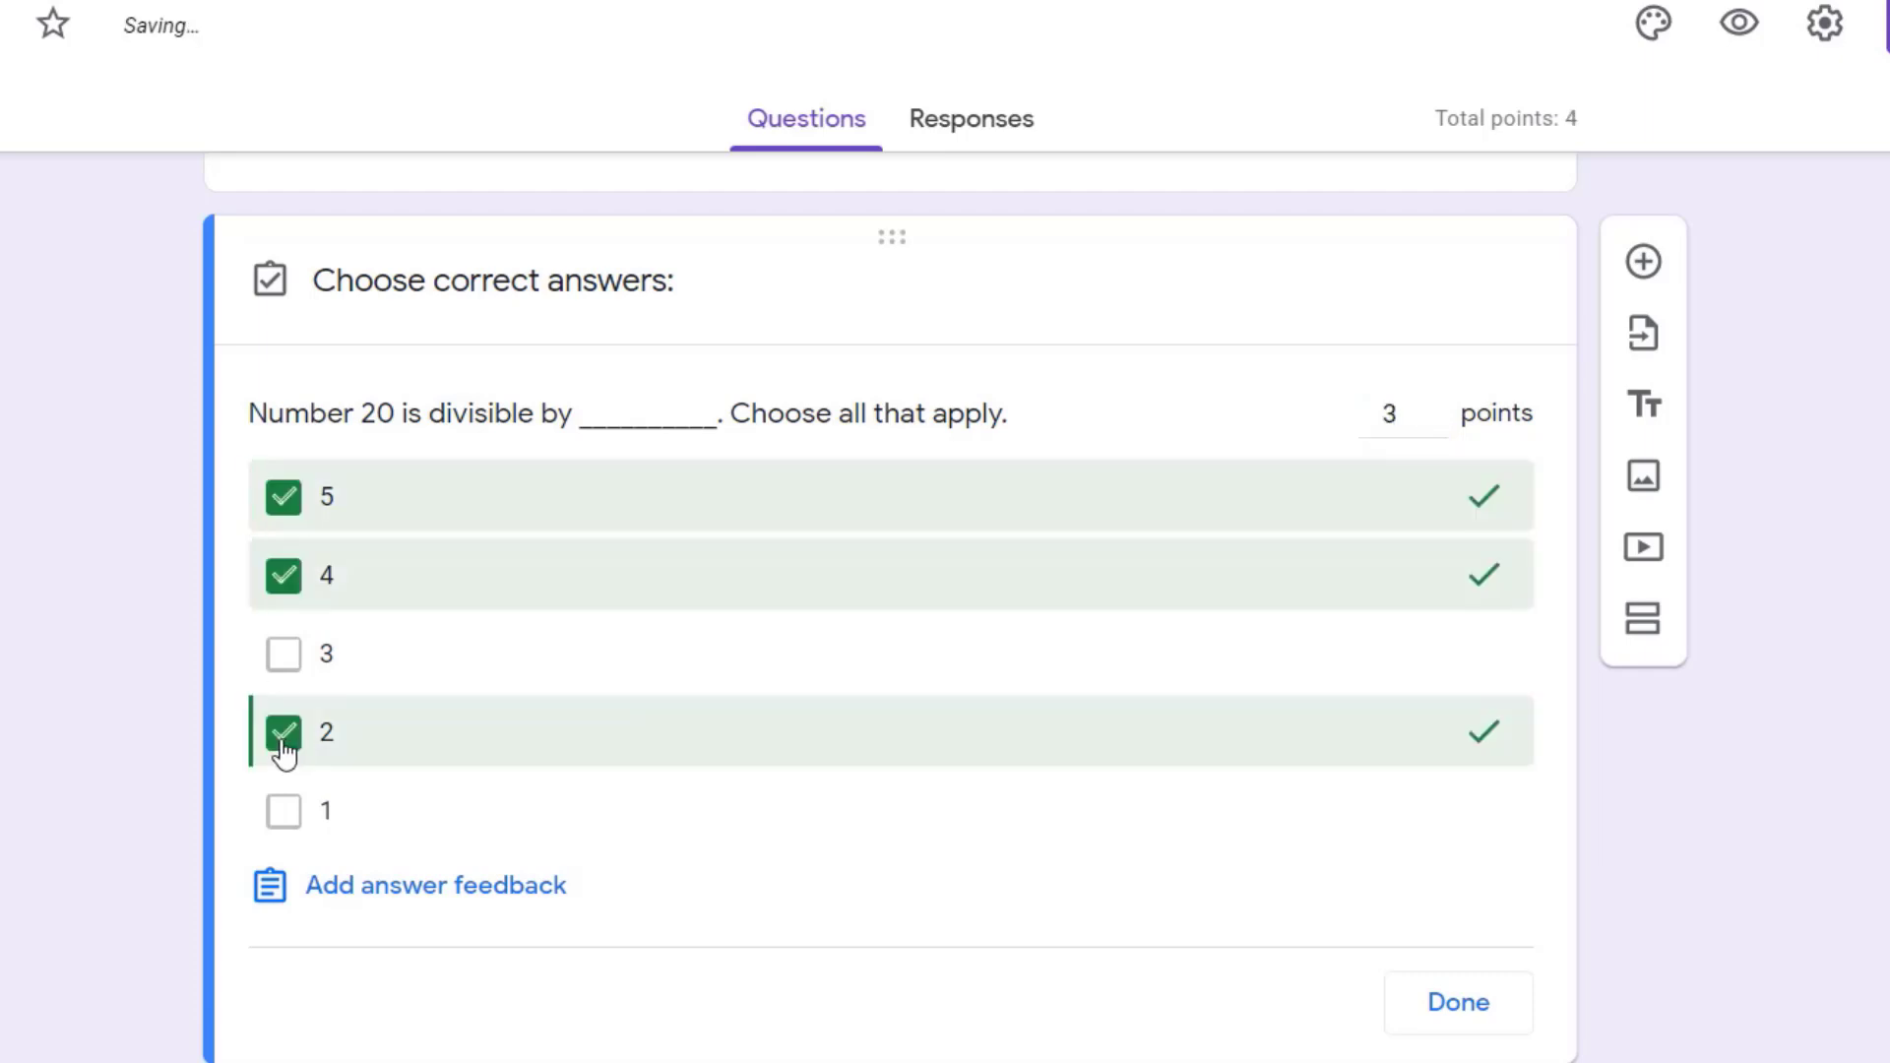
left_click(283, 810)
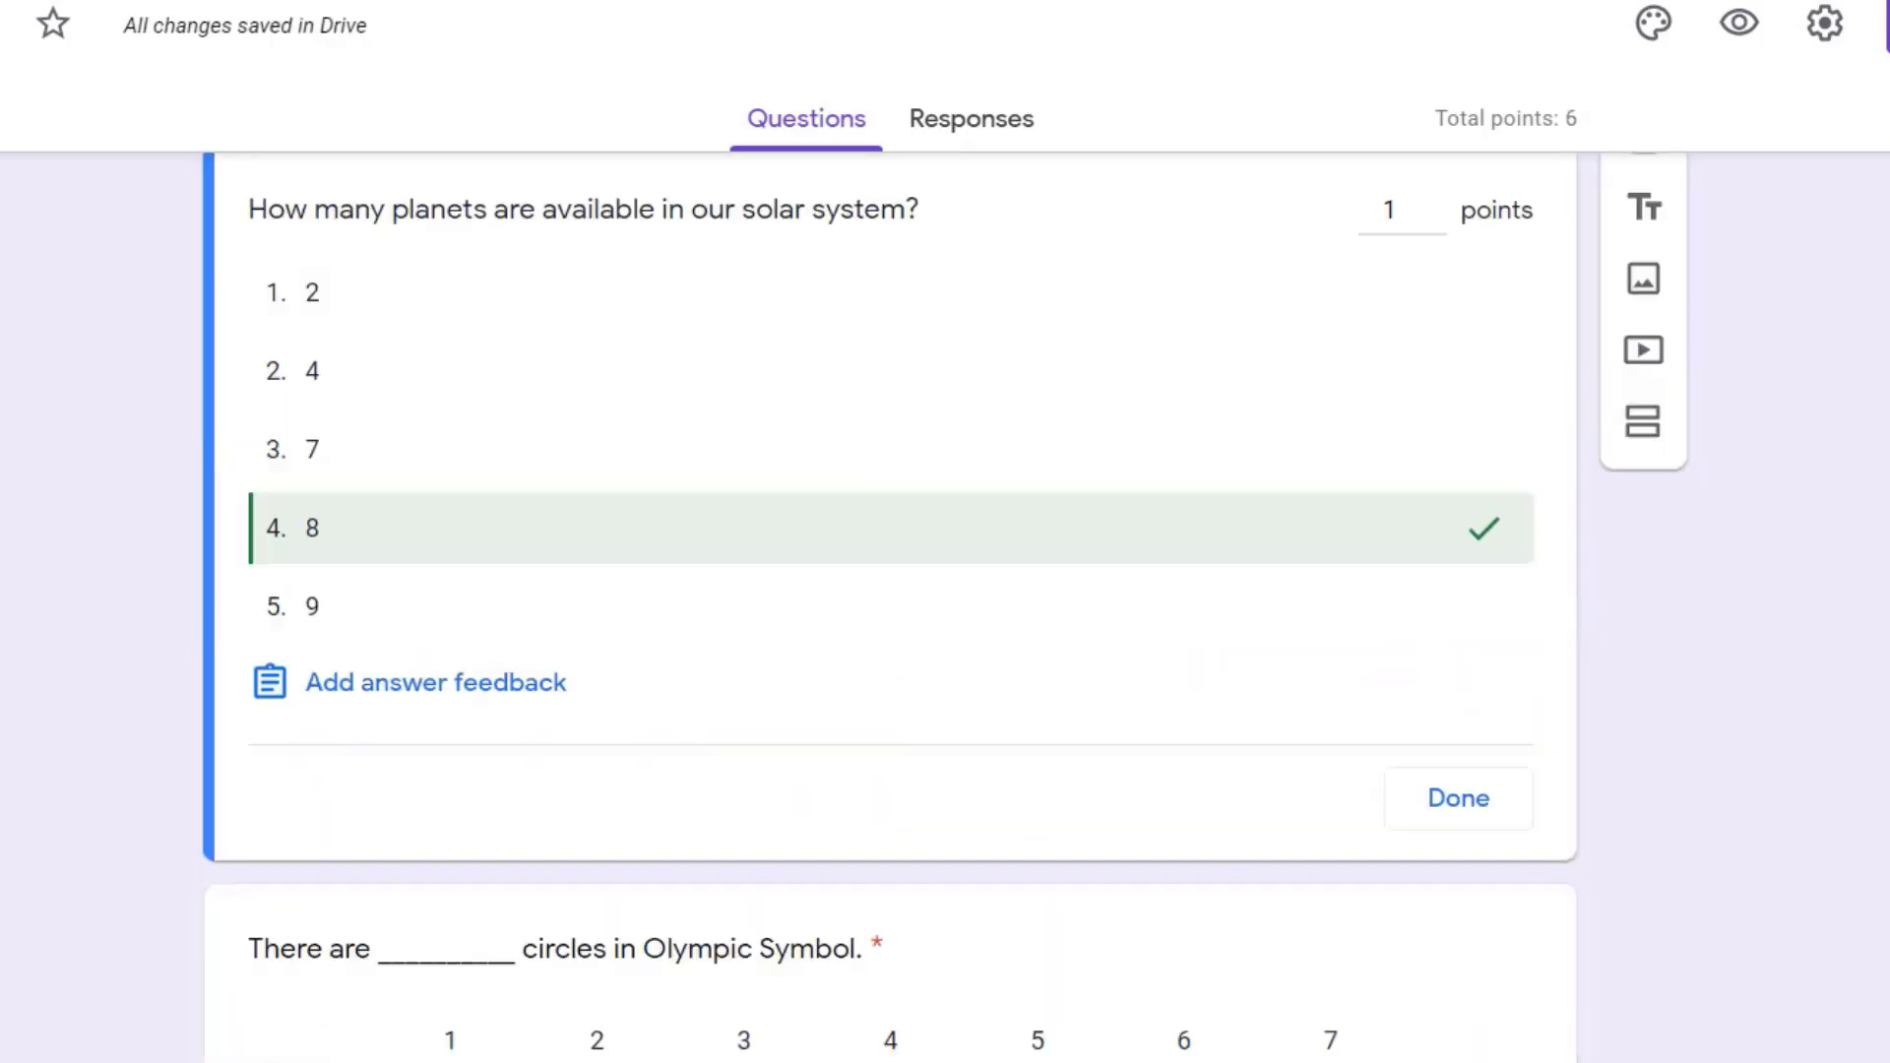
Step: Complete the planets question's answer key with 8 for 1 point and assign 1 point to the Olympic Symbol question
left_click(1457, 798)
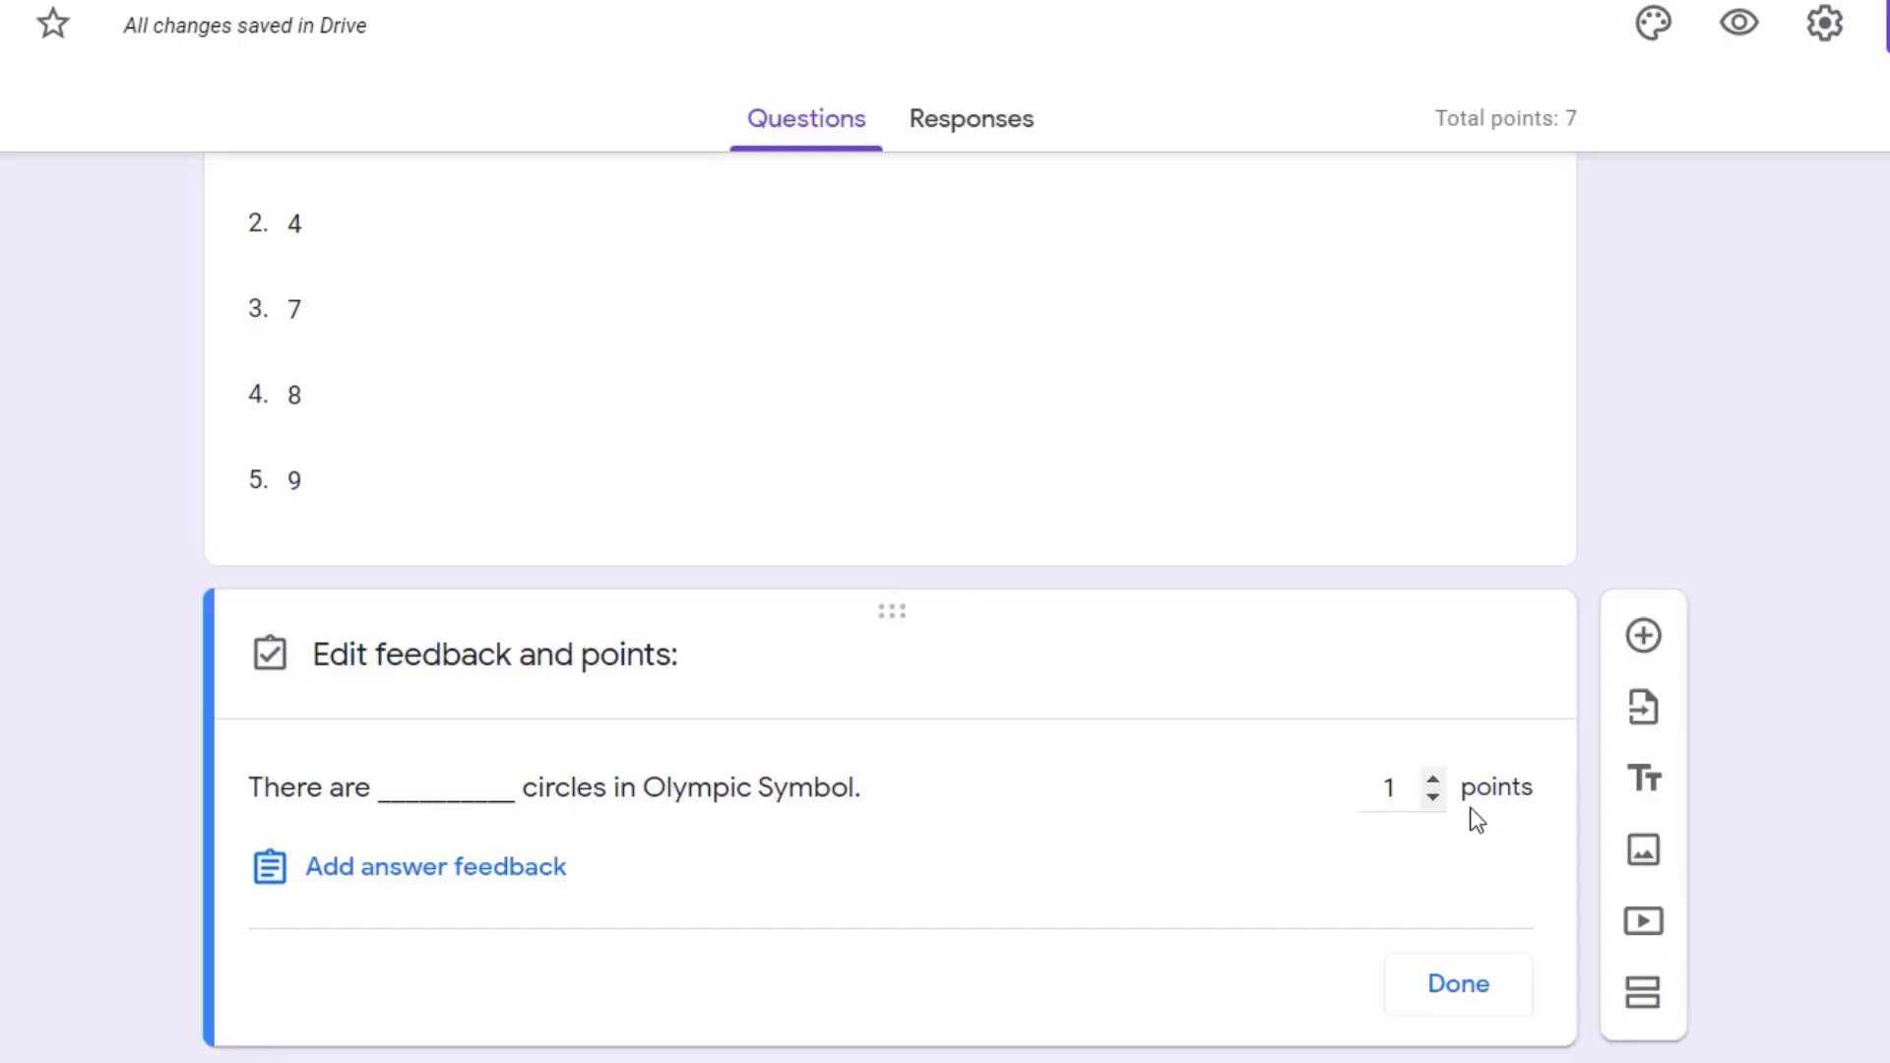
left_click(1458, 983)
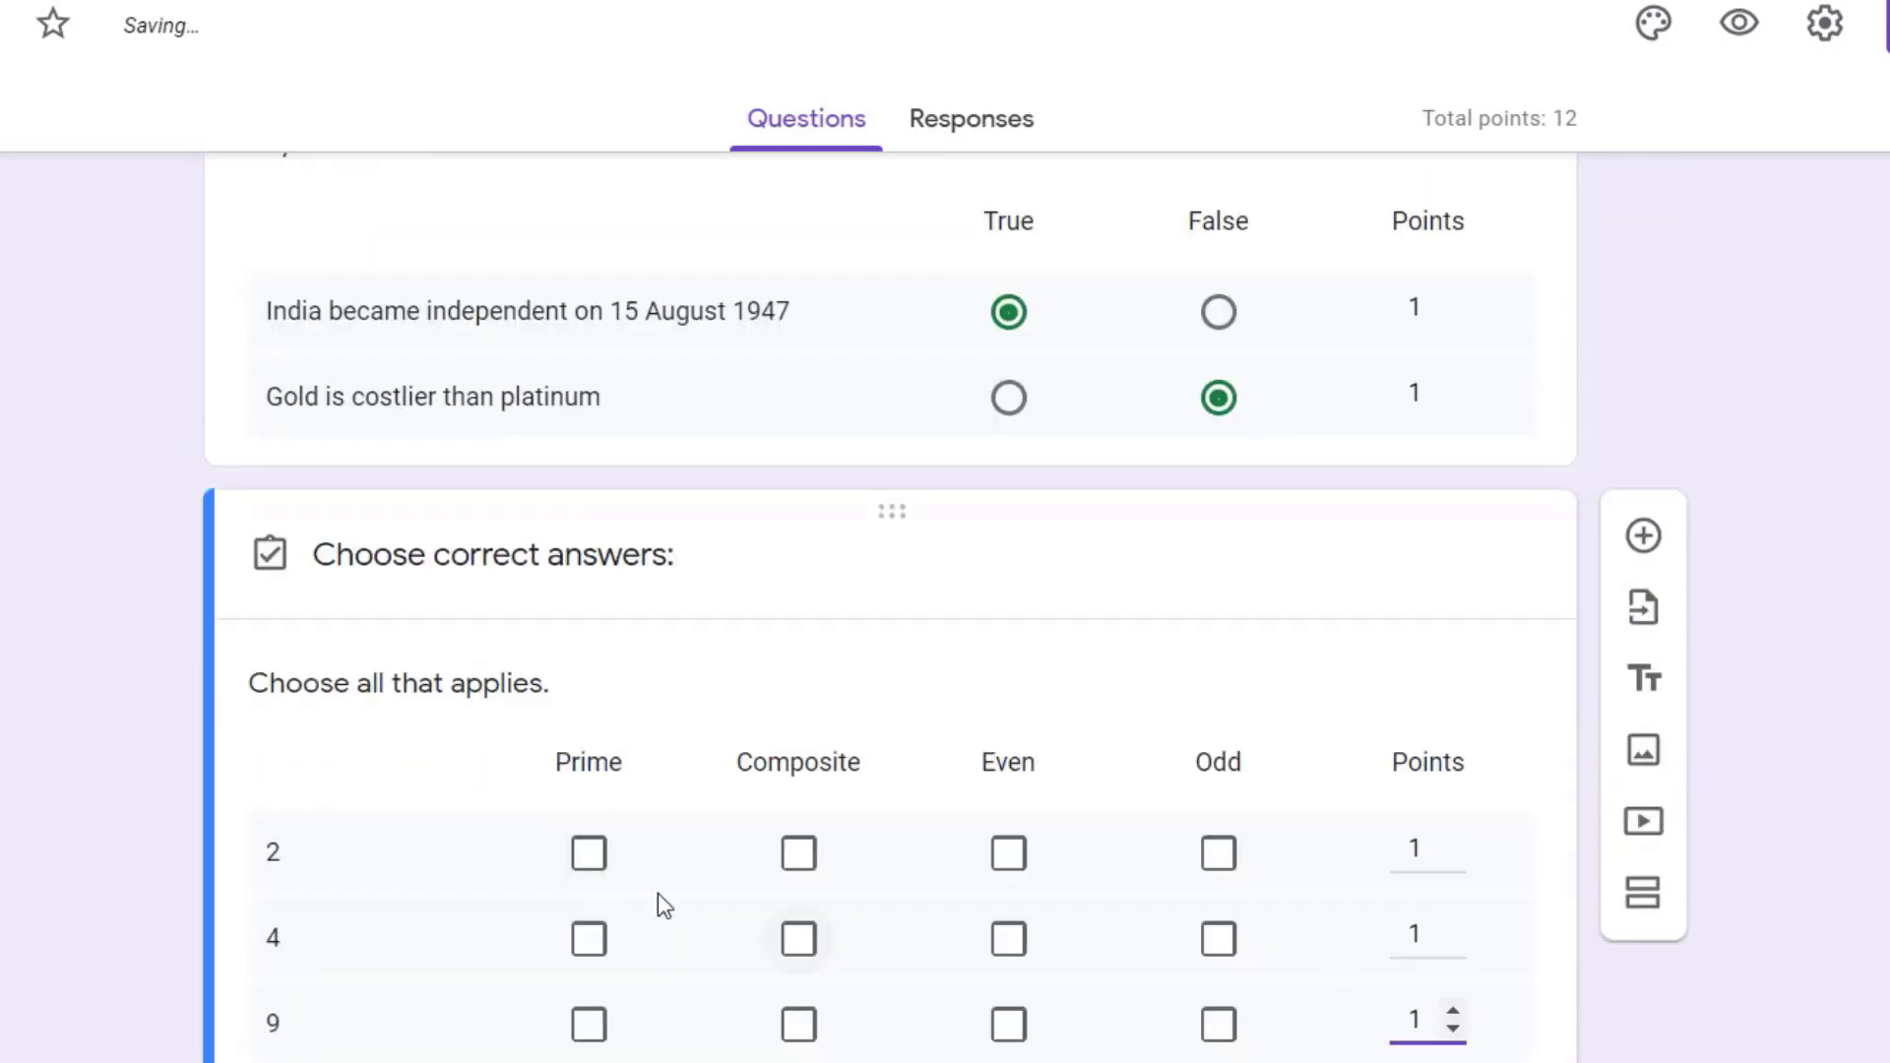
Step: In the "Choose all that applies." answer key, mark 2 as Prime and Even, and 4 as Composite and Even
left_click(589, 852)
left_click(798, 938)
left_click(1008, 853)
left_click(1008, 938)
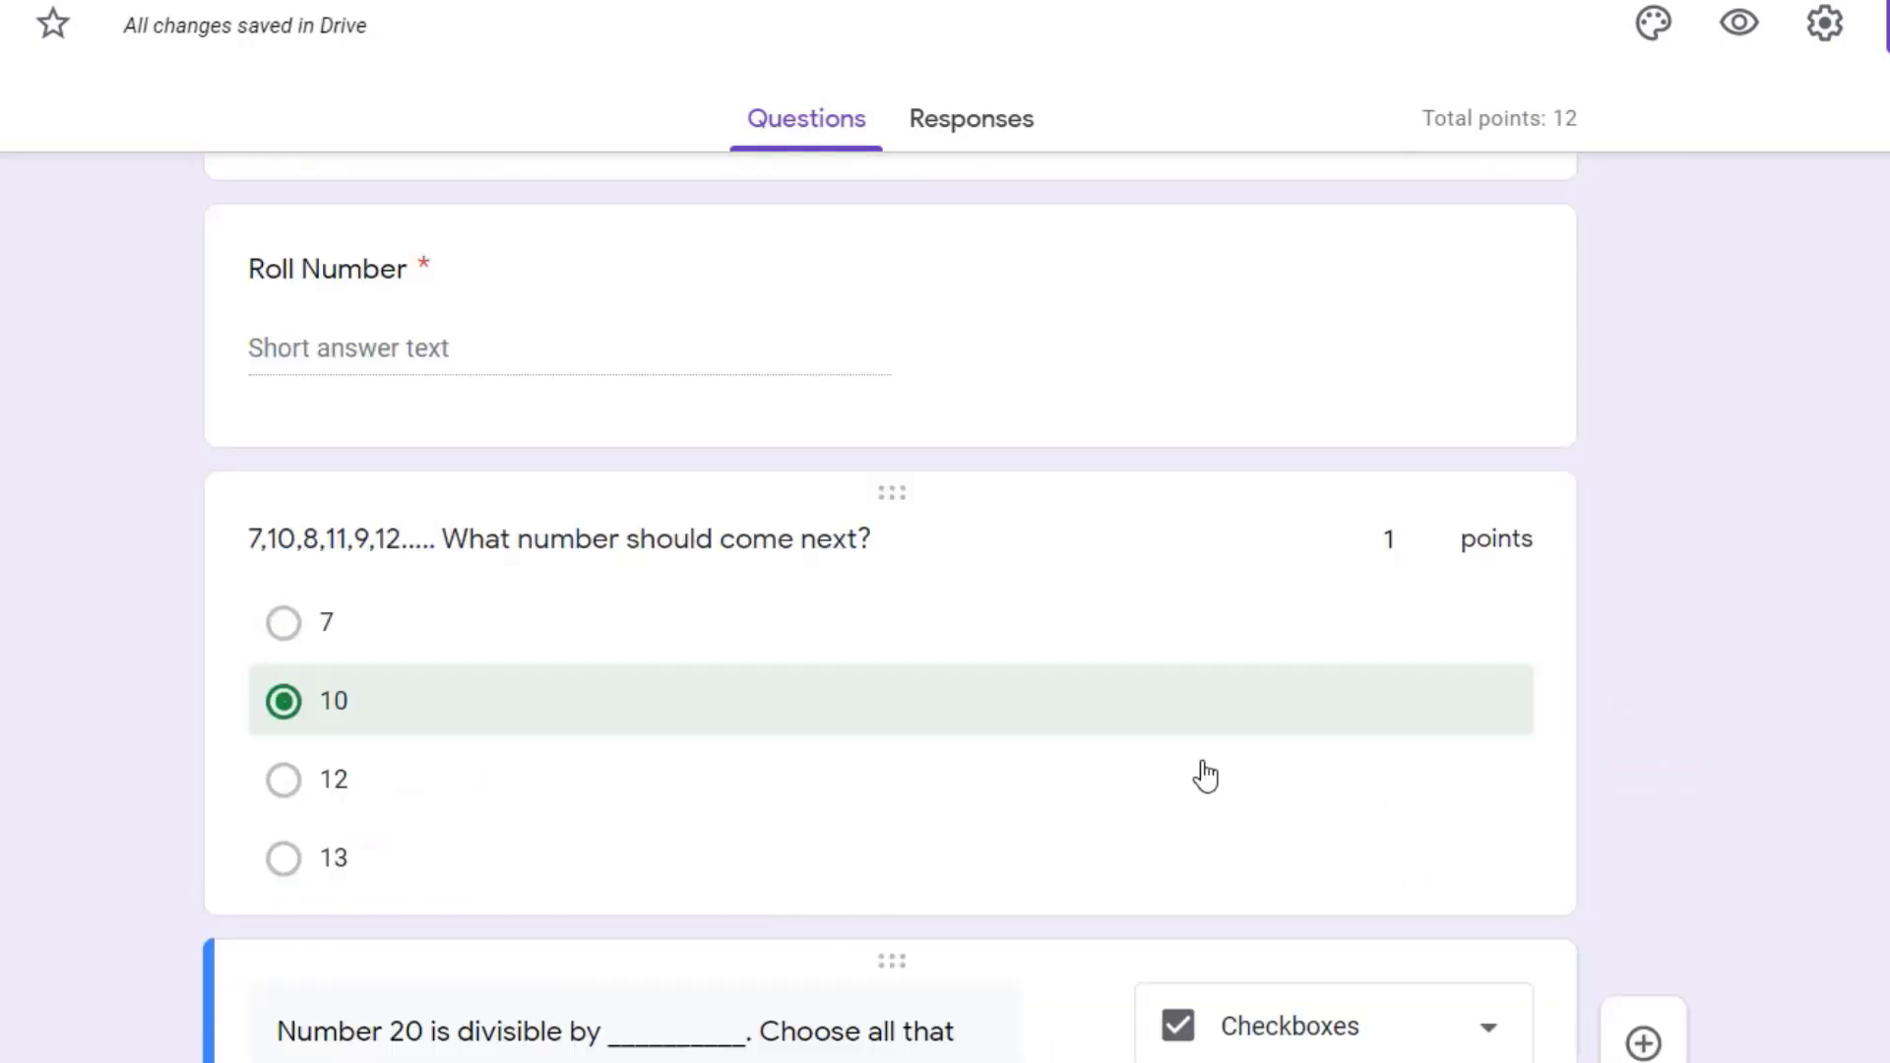
scroll(1201, 772, "up", 8)
scroll(1181, 758, "down", 9)
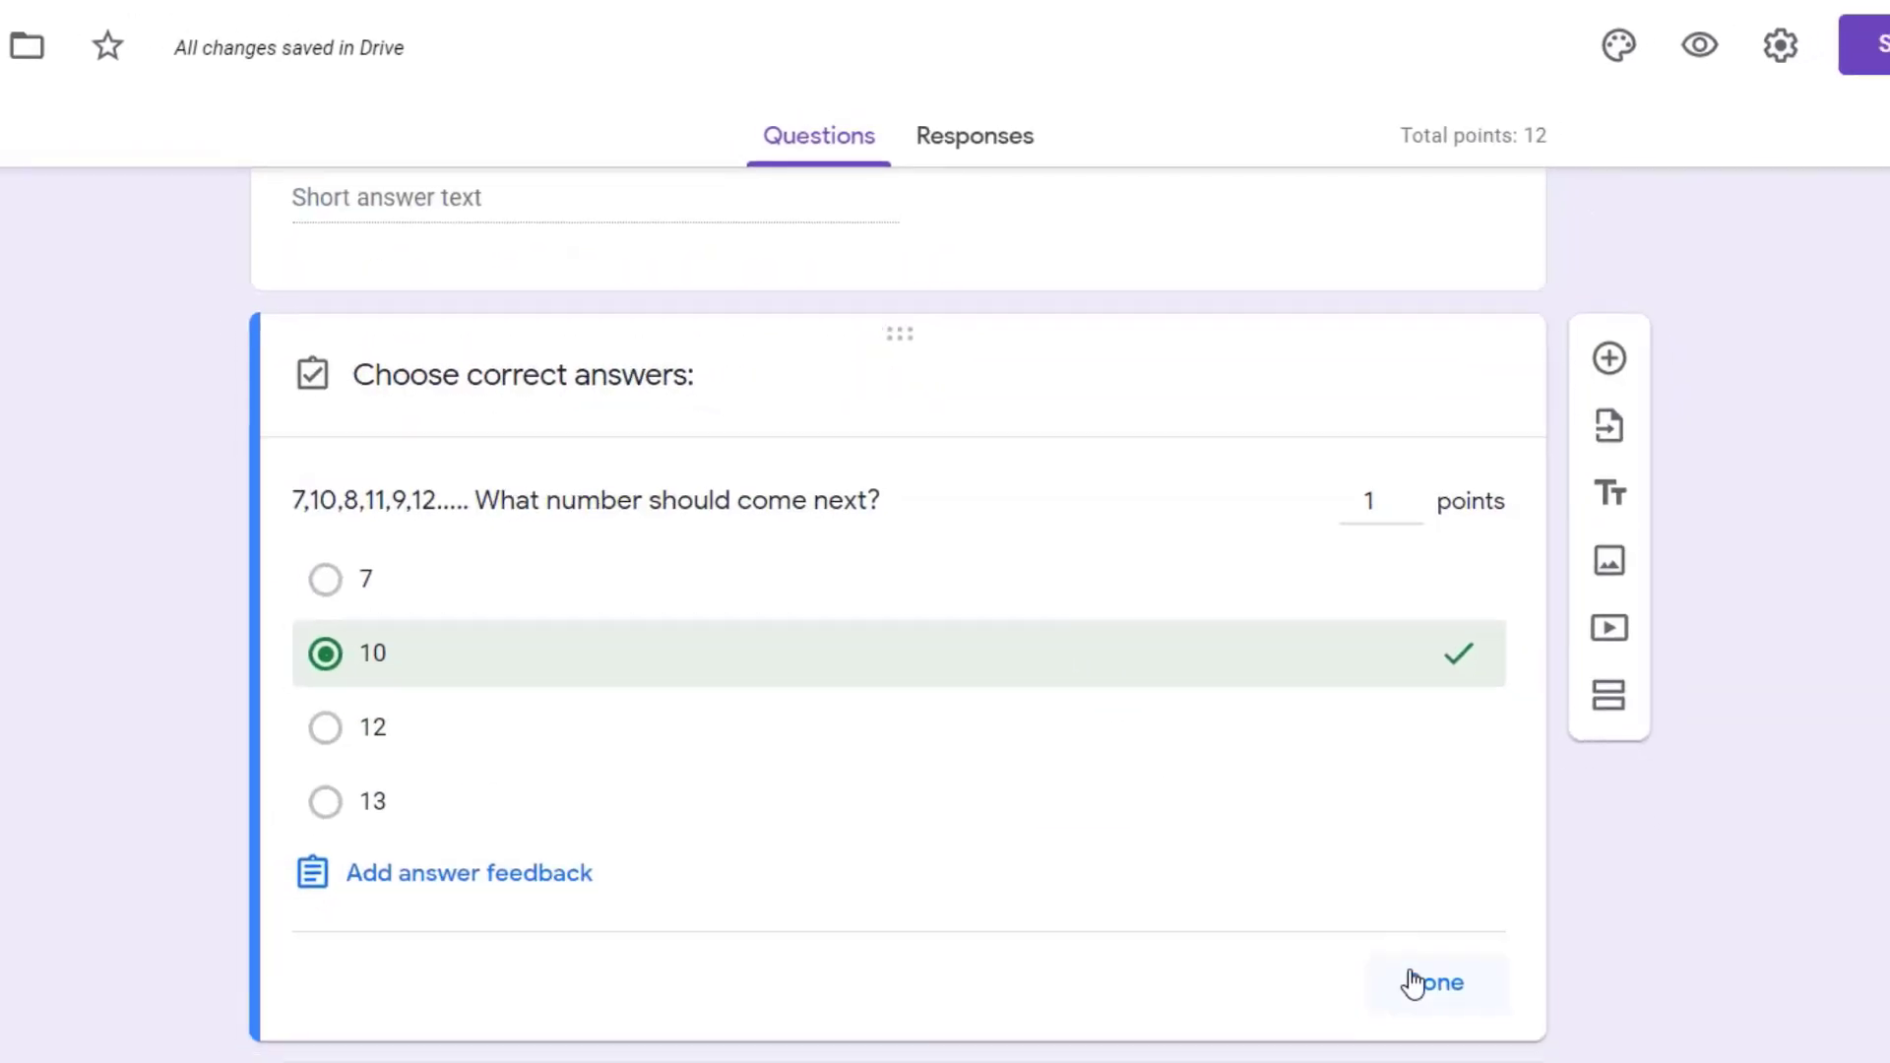
left_click(1442, 1013)
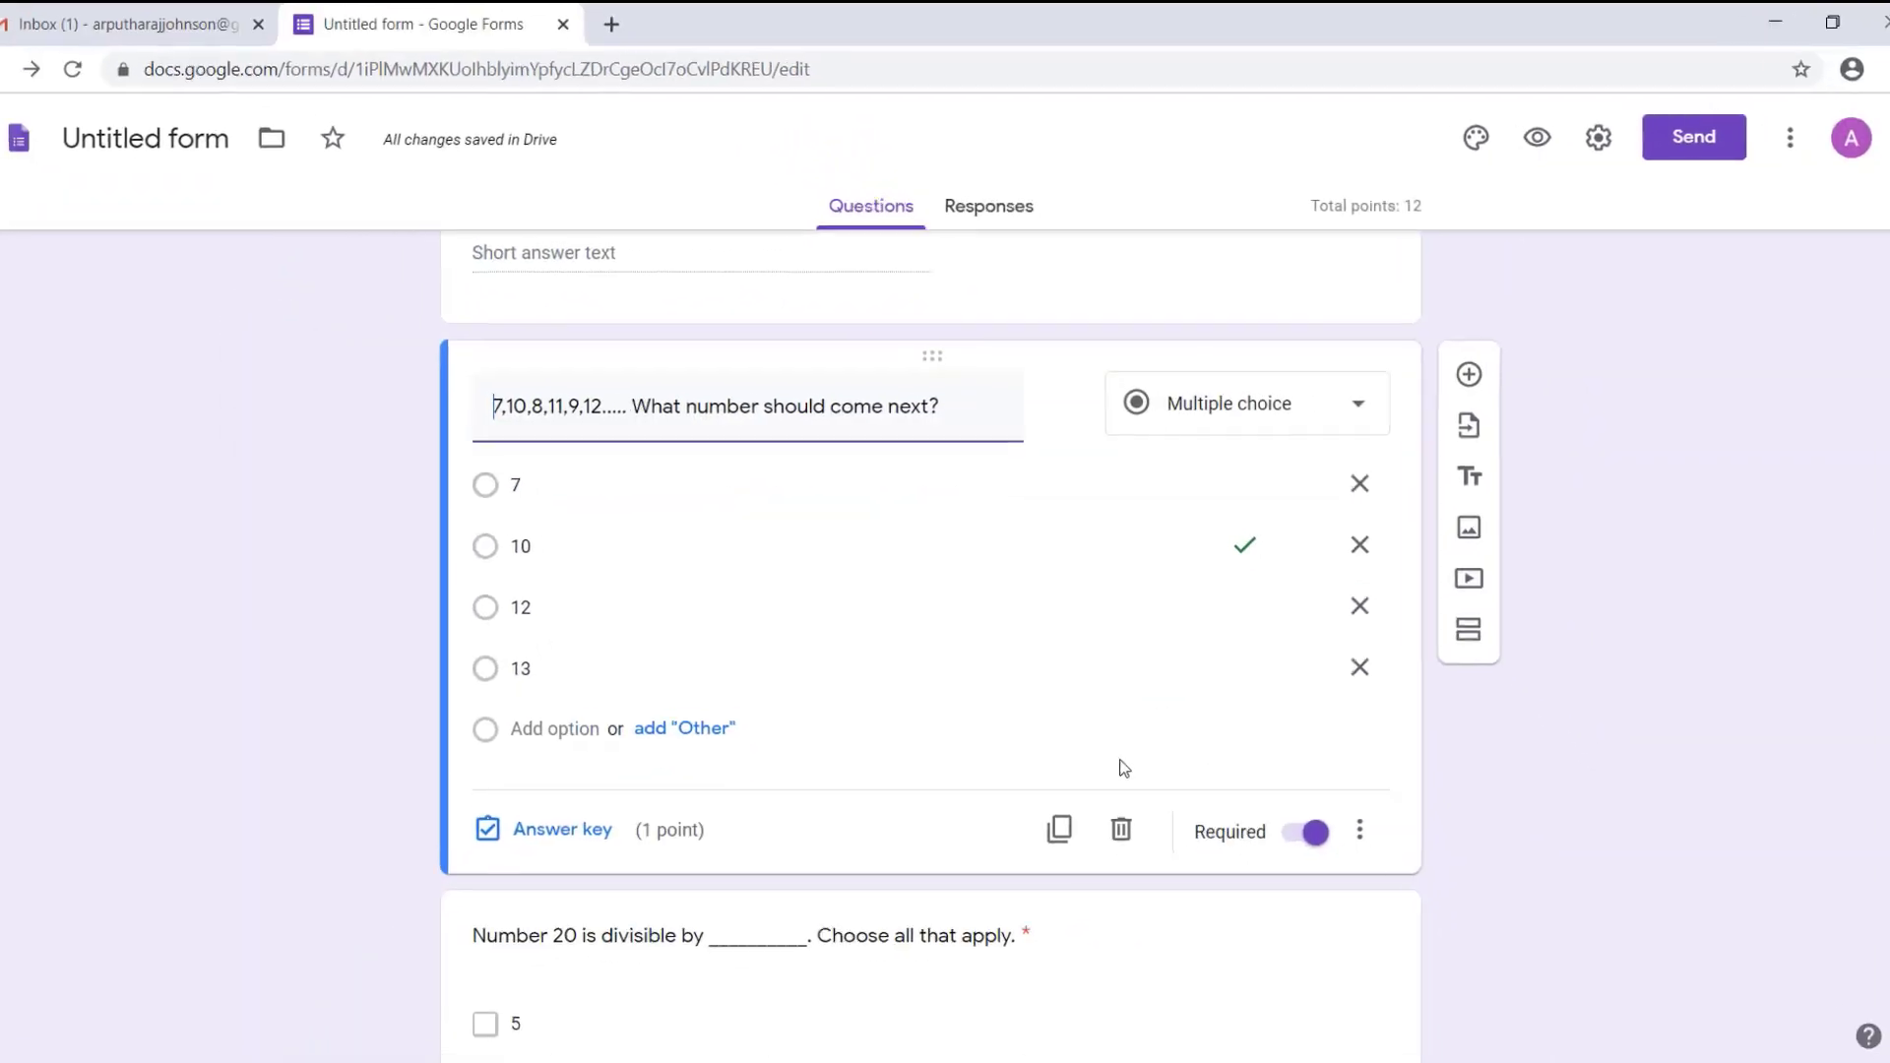
Step: Preview the form and try to continue to the next section with the required questions left blank
scroll(1164, 591, "up", 7)
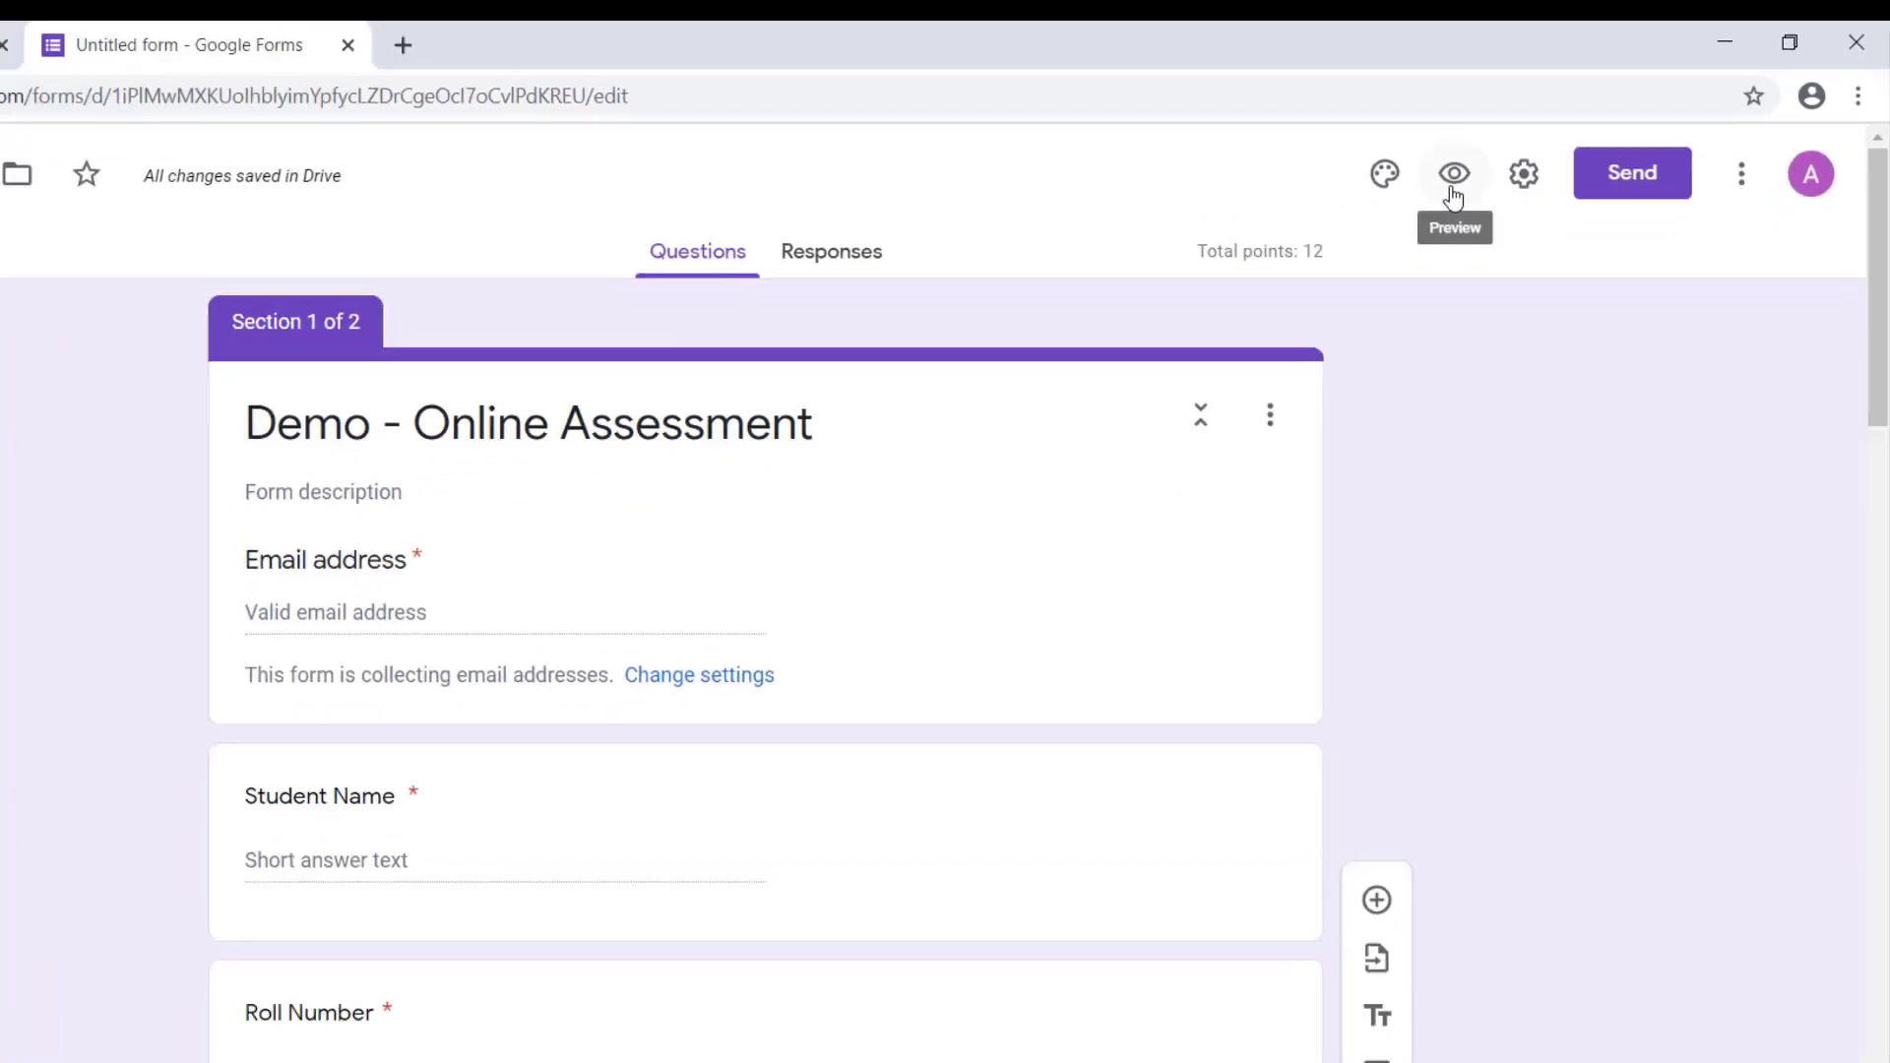
left_click(1313, 246)
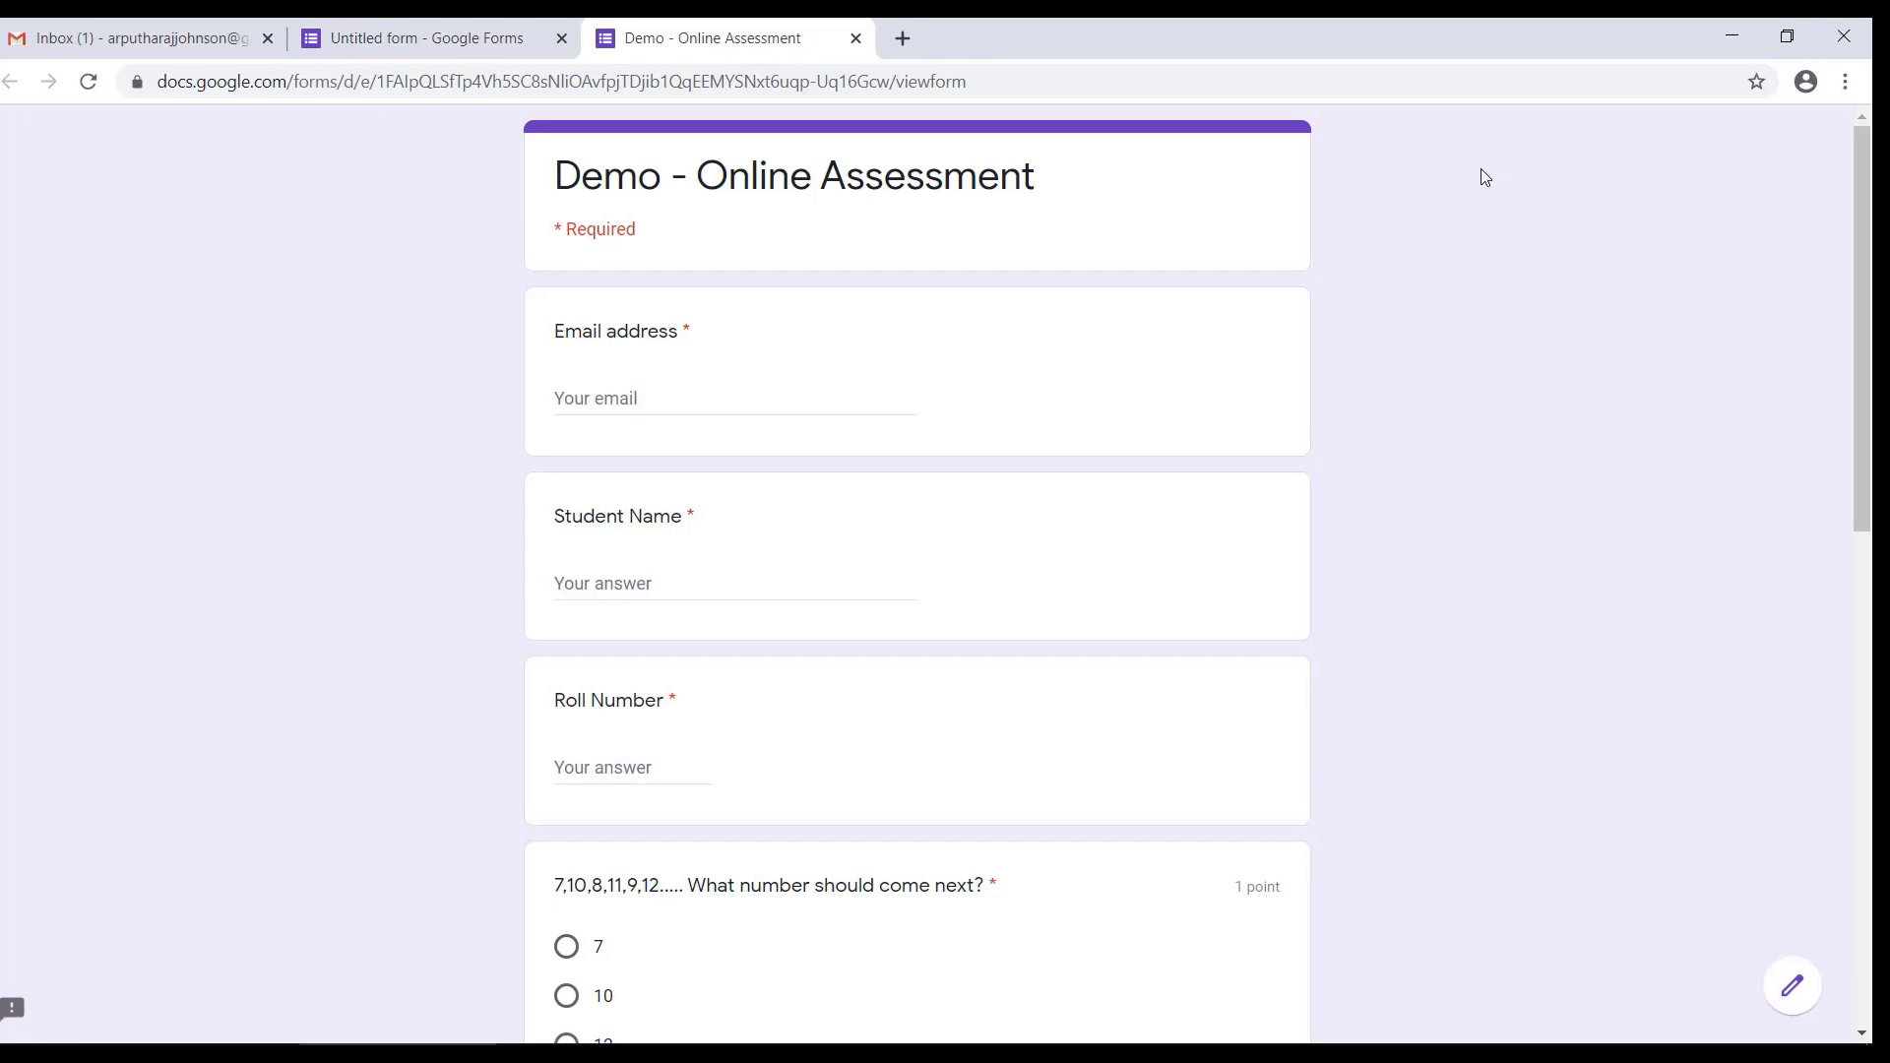
scroll(1212, 535, "down", 10)
left_click(587, 840)
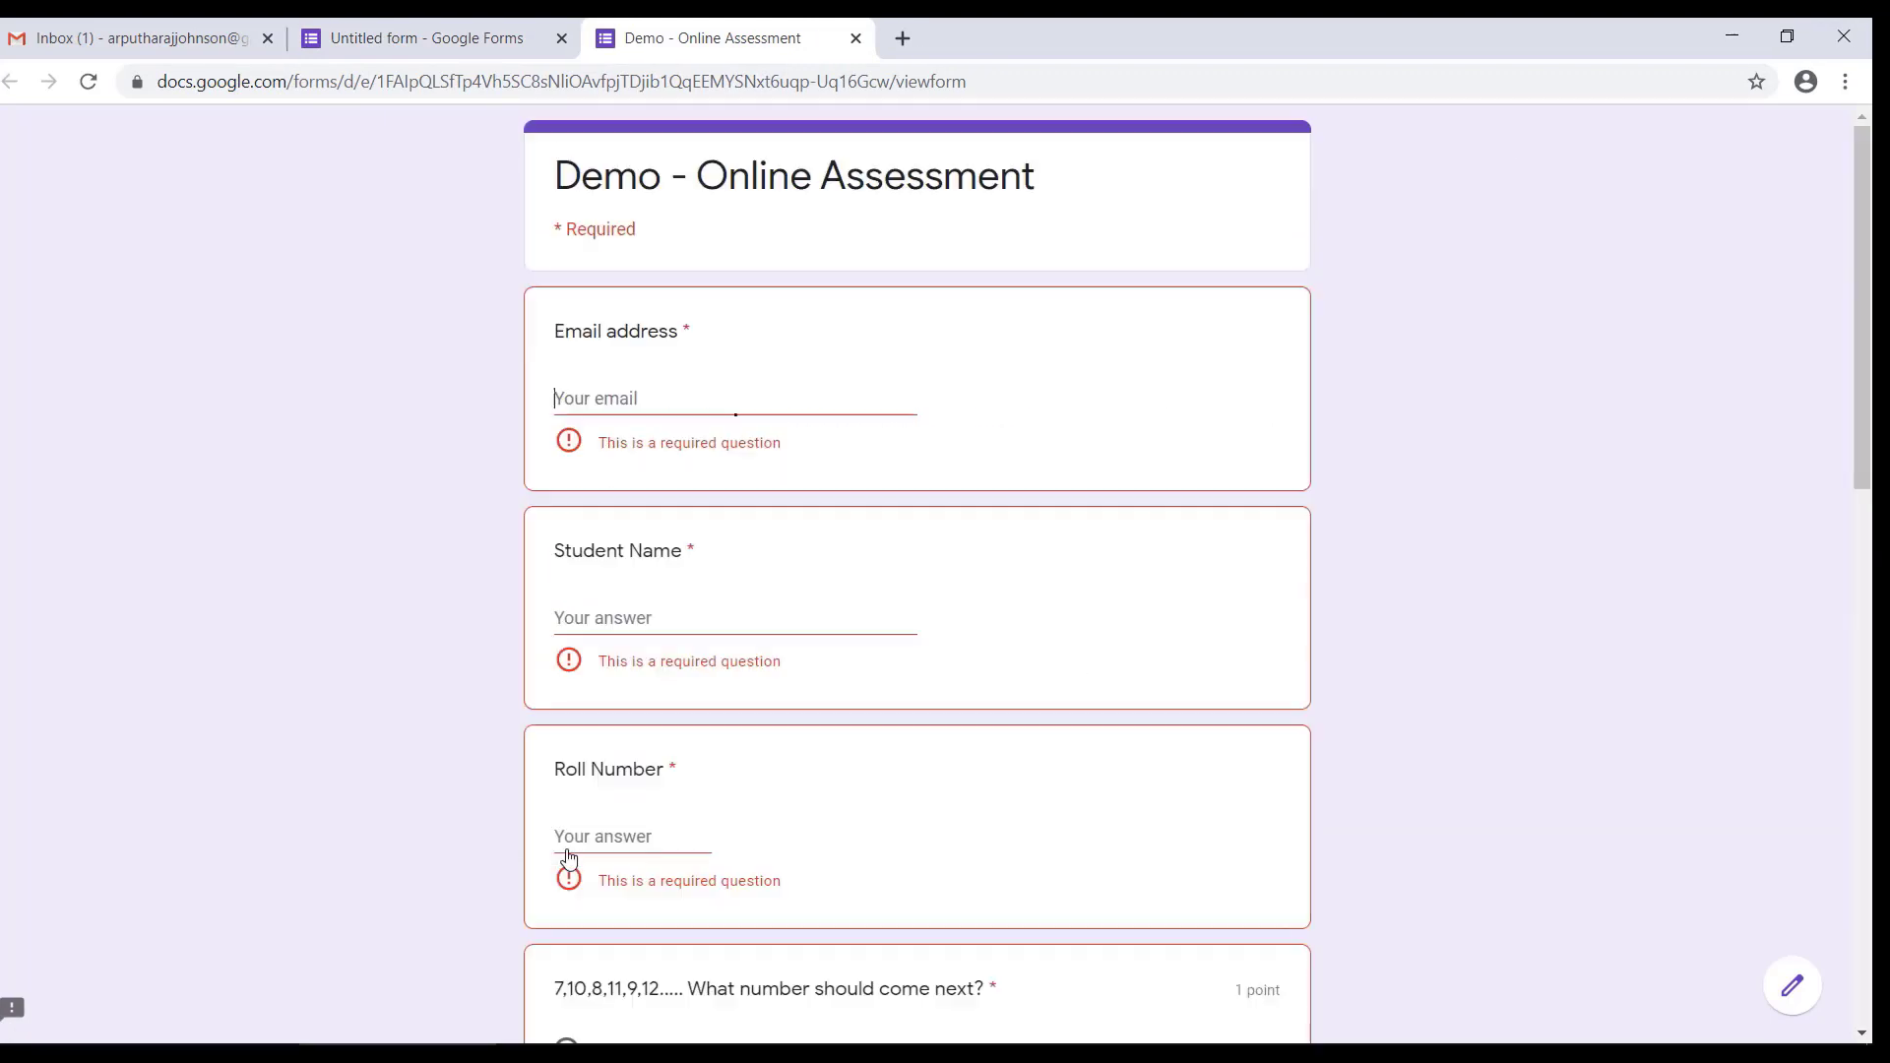
Step: Check the required-question errors throughout the previewed form and close the preview
scroll(650, 787, "down", 13)
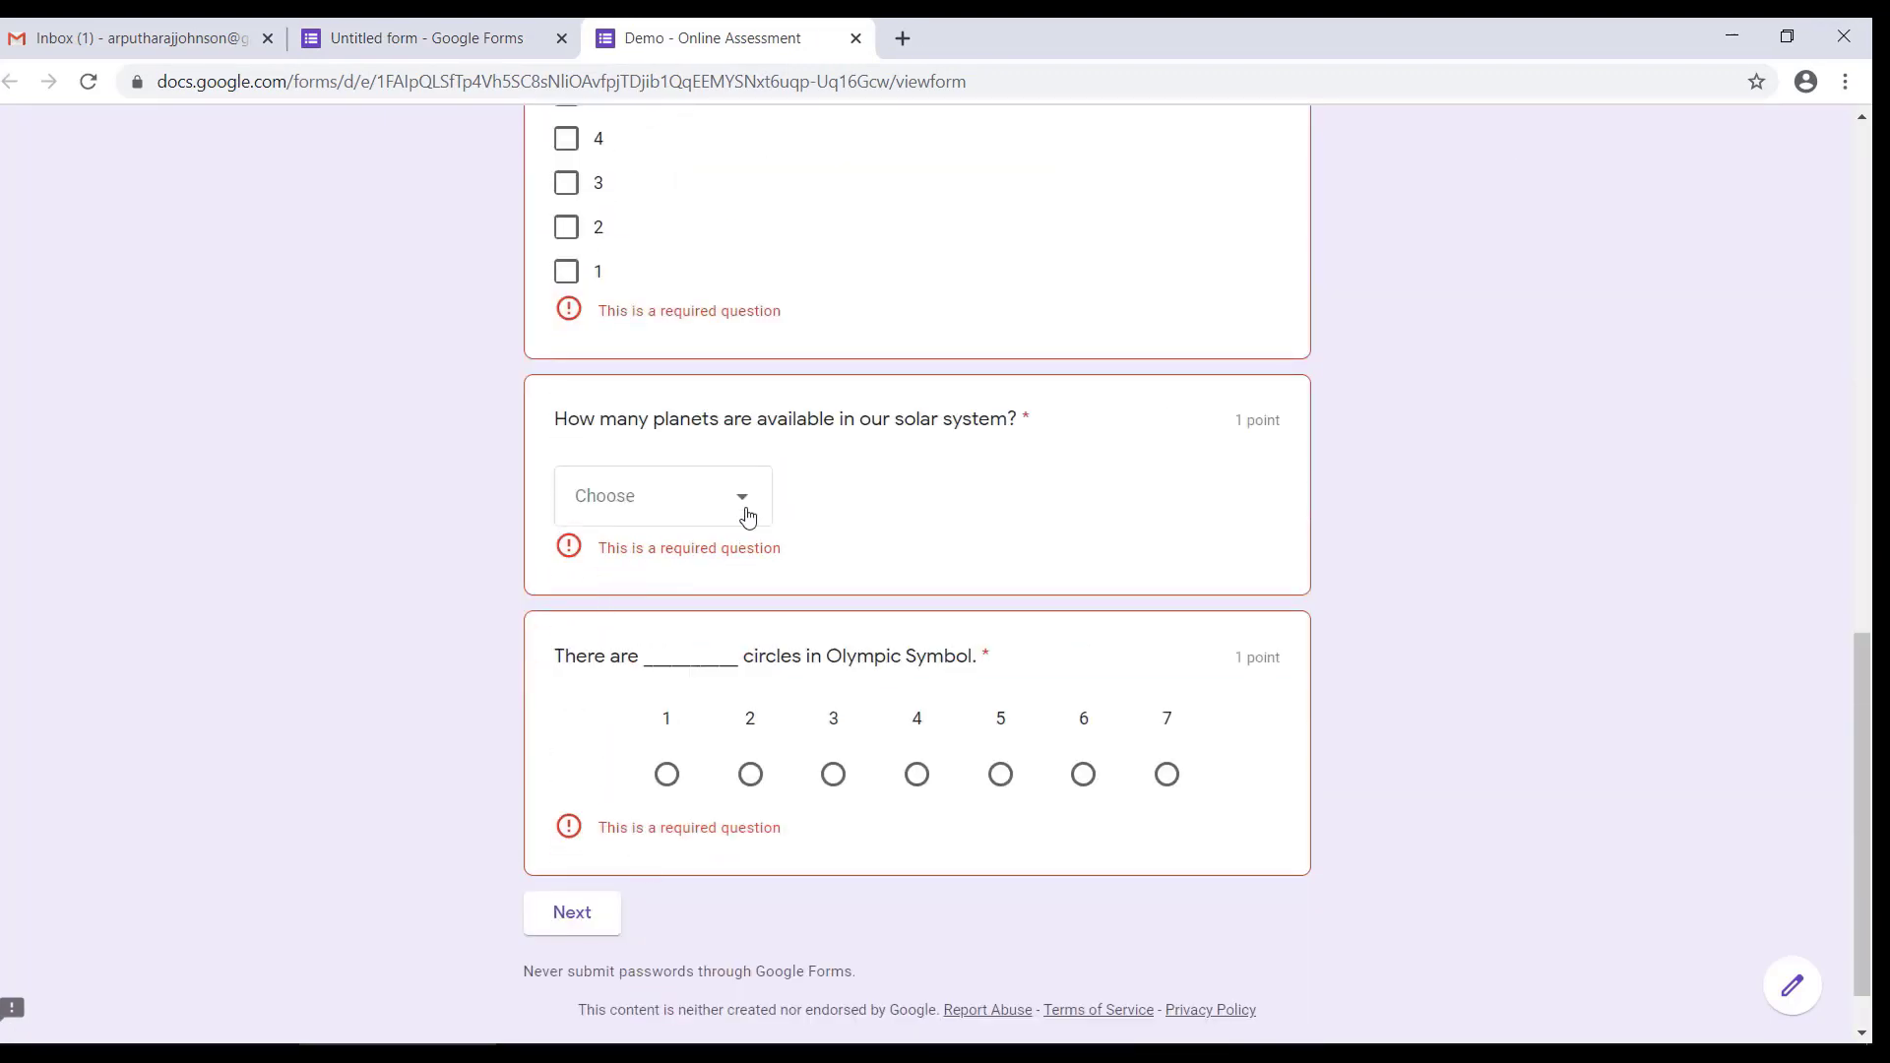
scroll(686, 704, "up", 15)
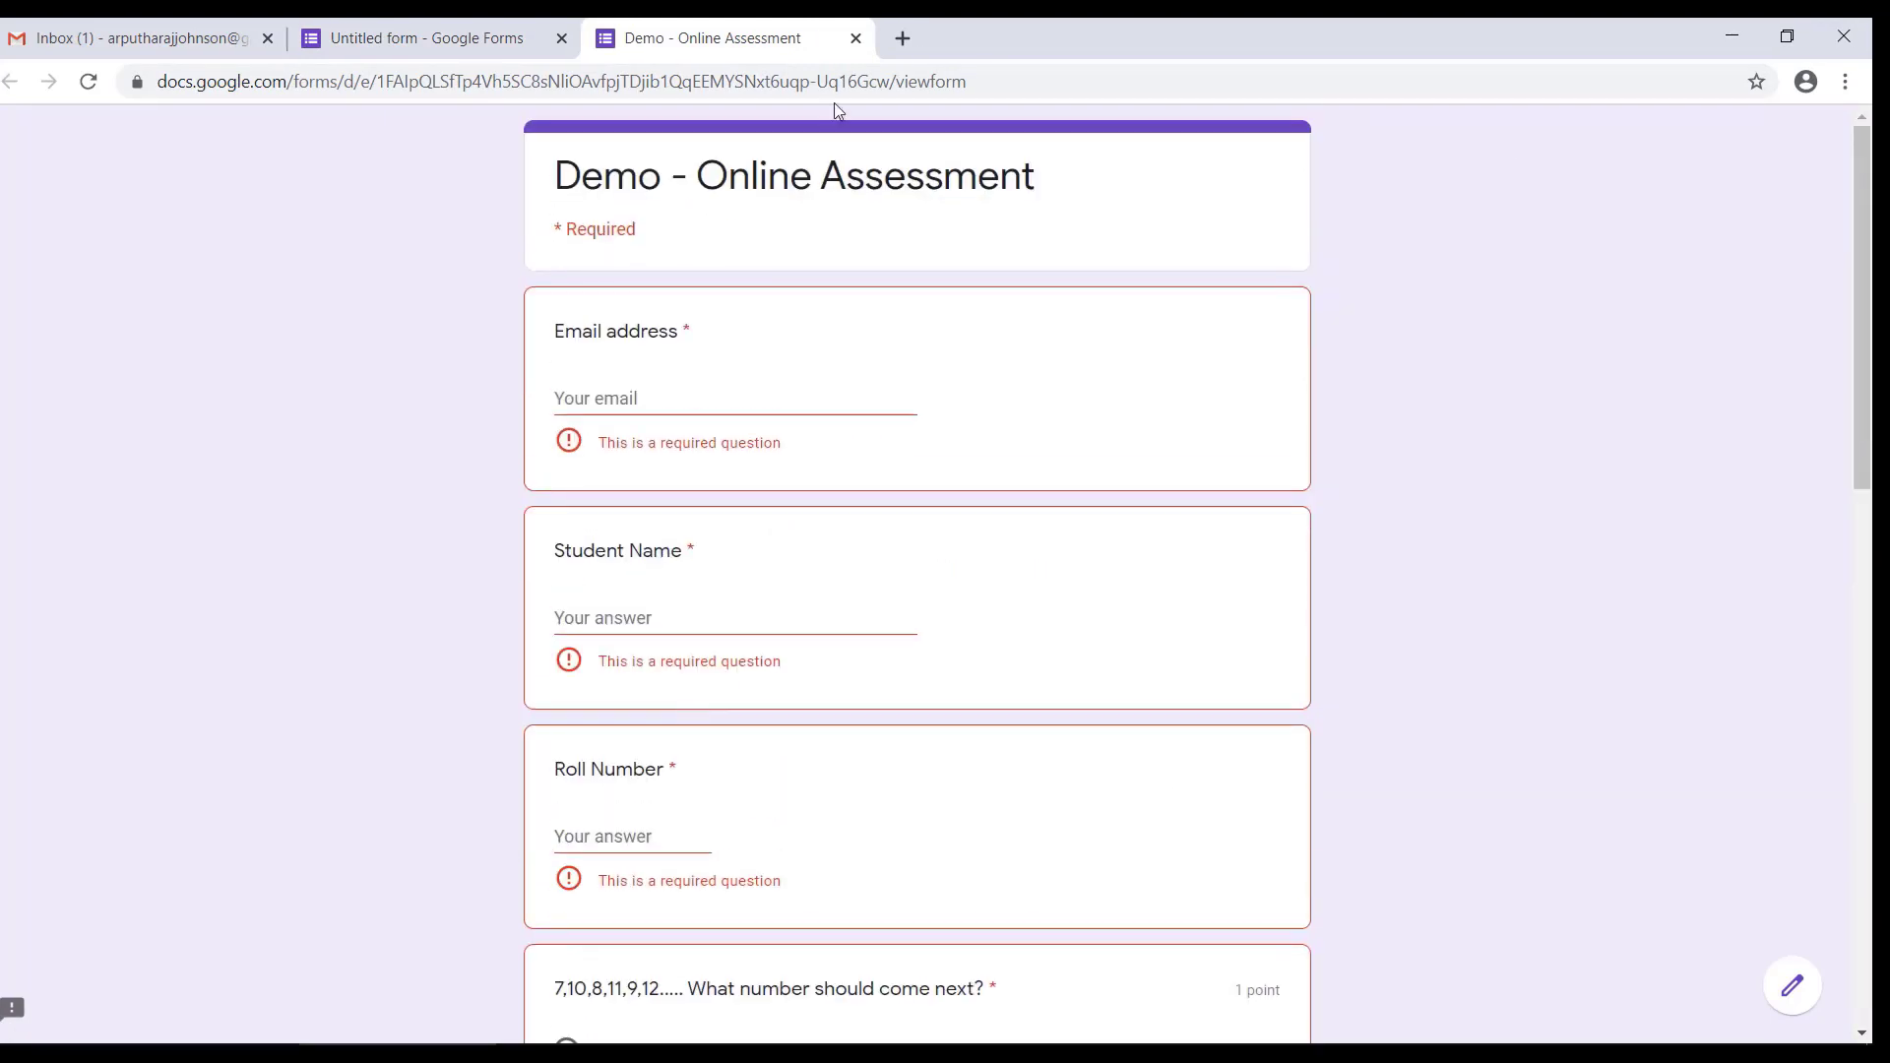
left_click(855, 39)
Step: Set the paintbrushes photo from the Work and School themes as the form's header image
left_click(1045, 215)
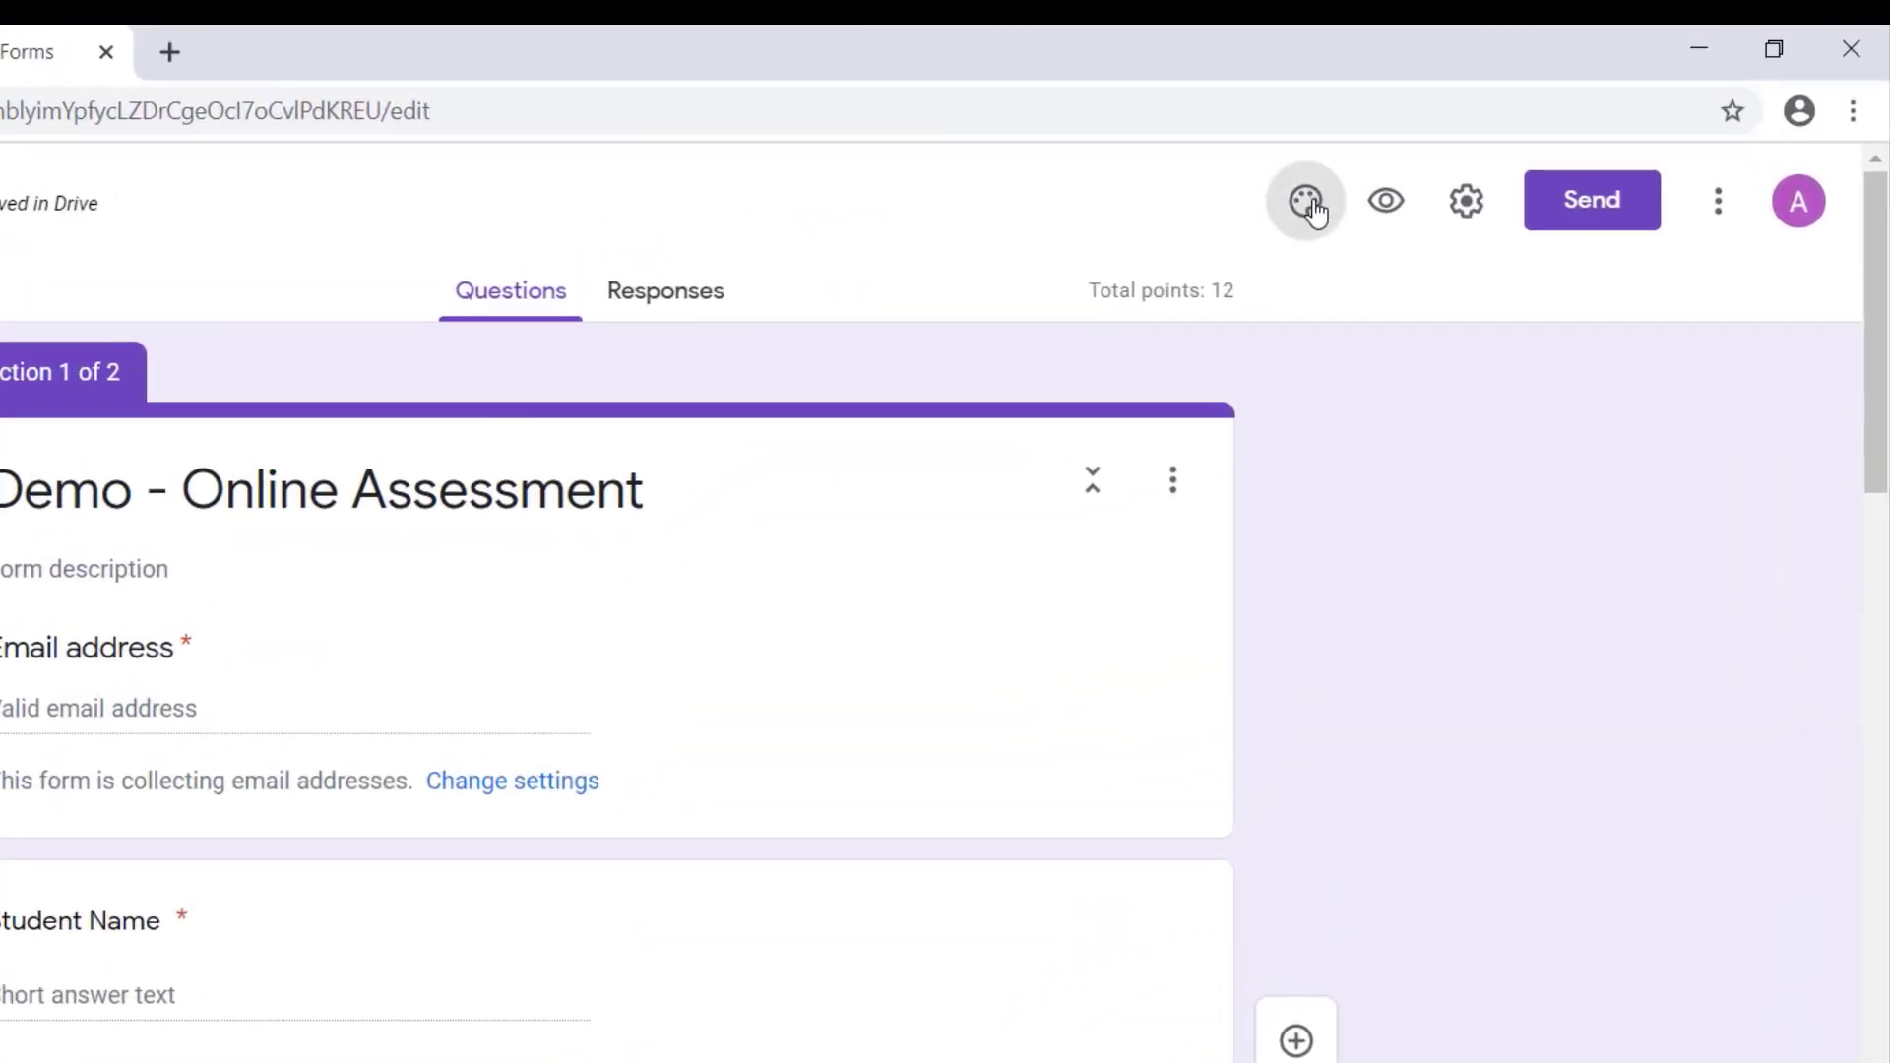
left_click(1309, 204)
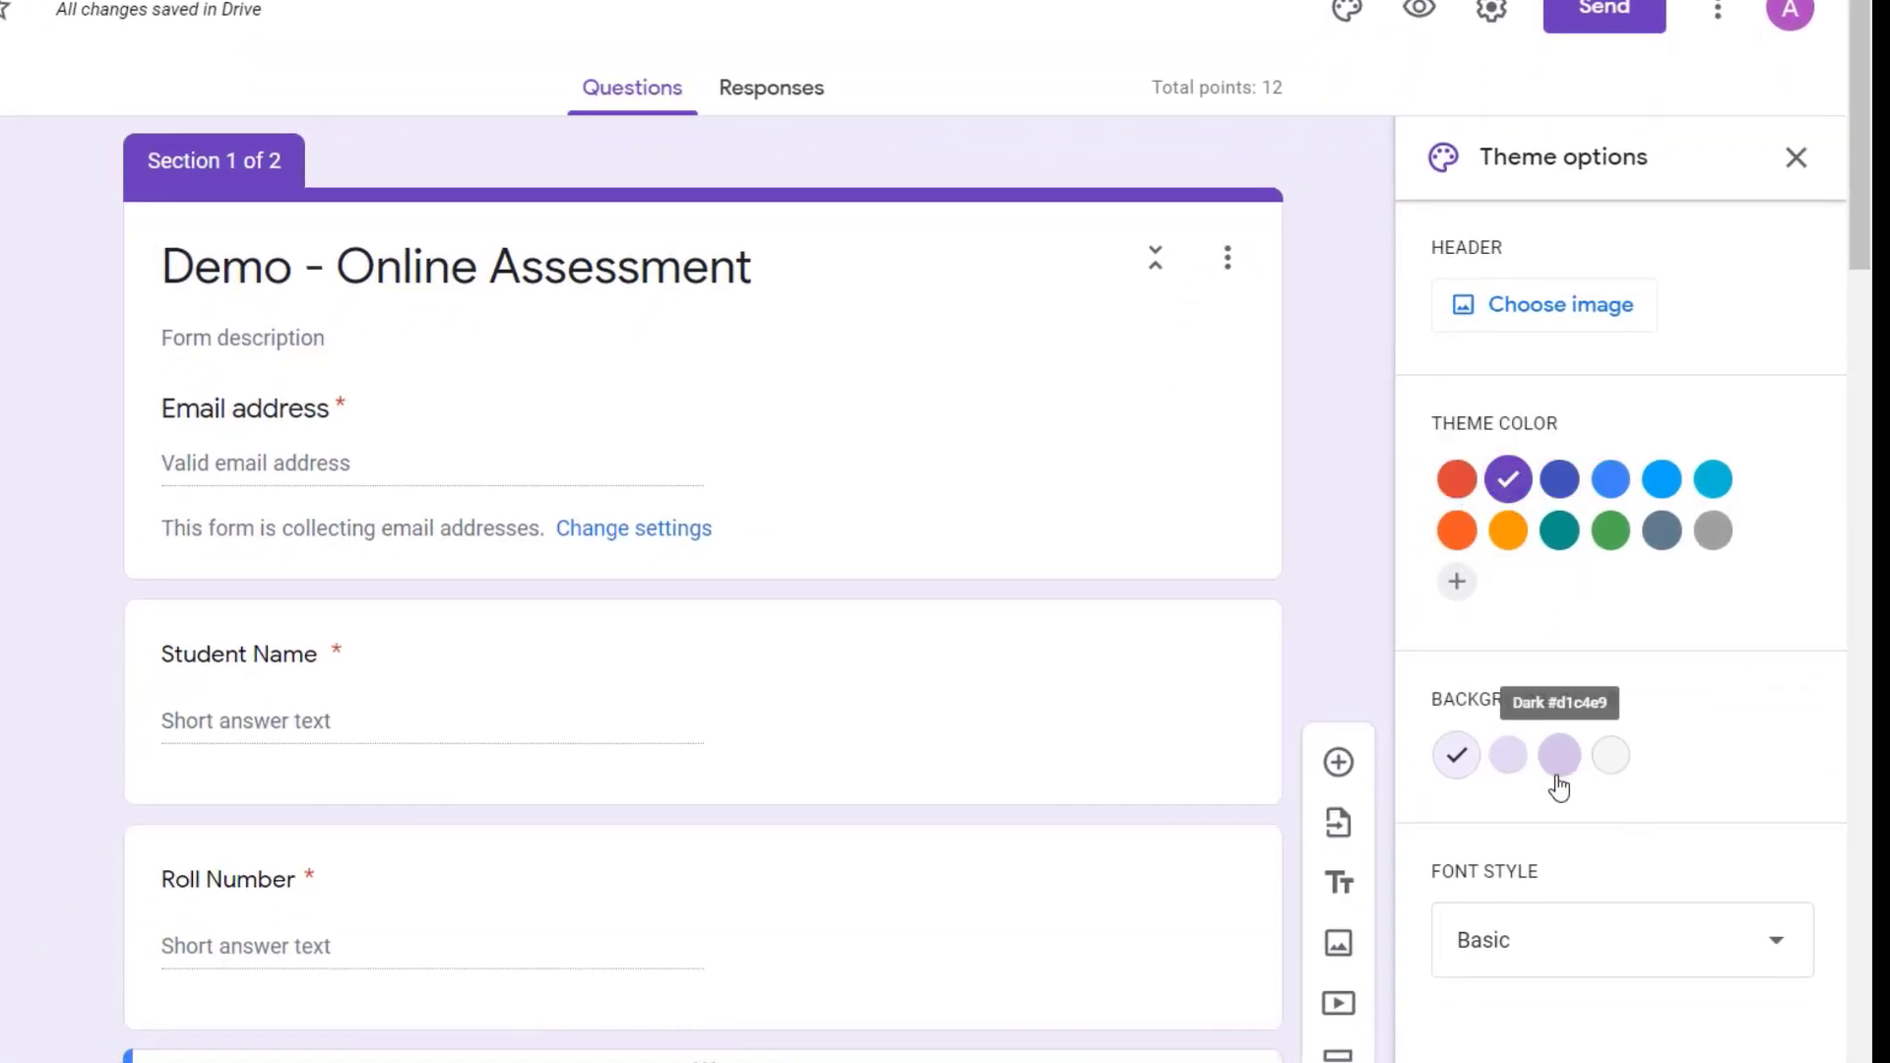
scroll(1544, 789, "down", 5)
left_click(1488, 304)
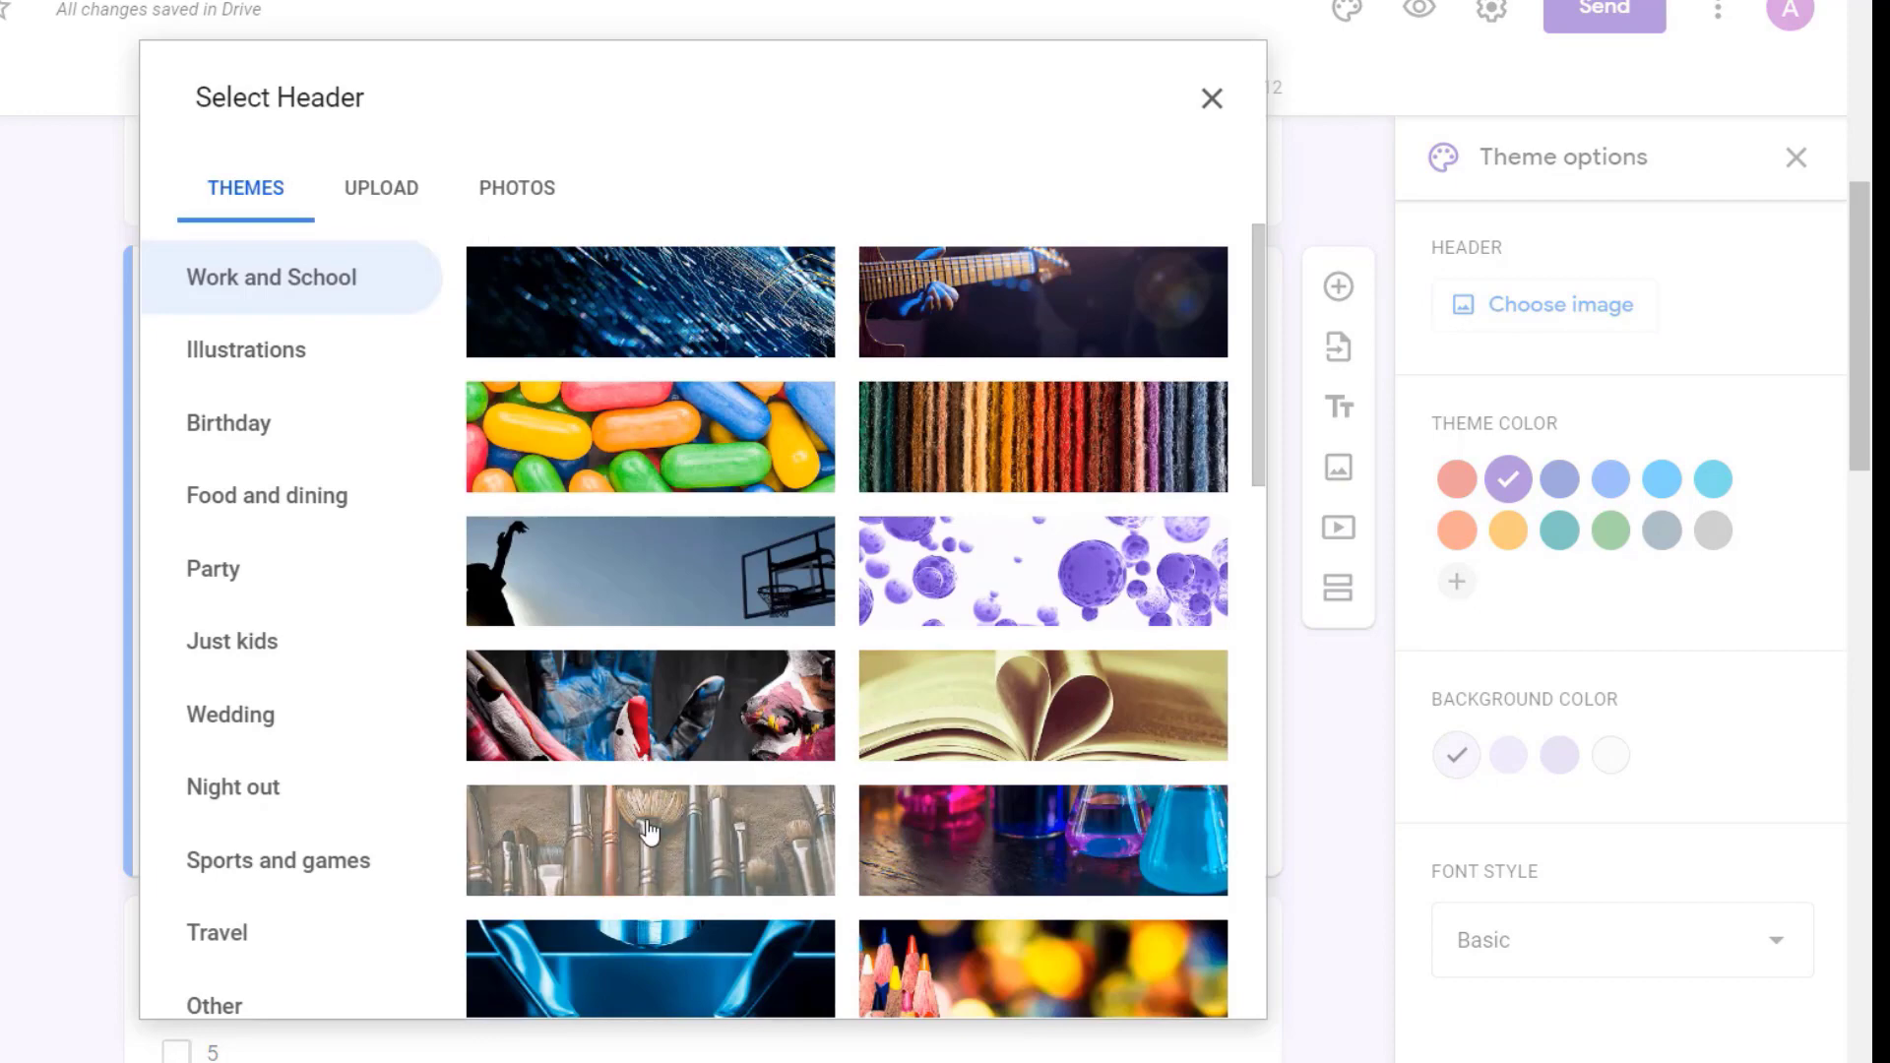
double_click(647, 829)
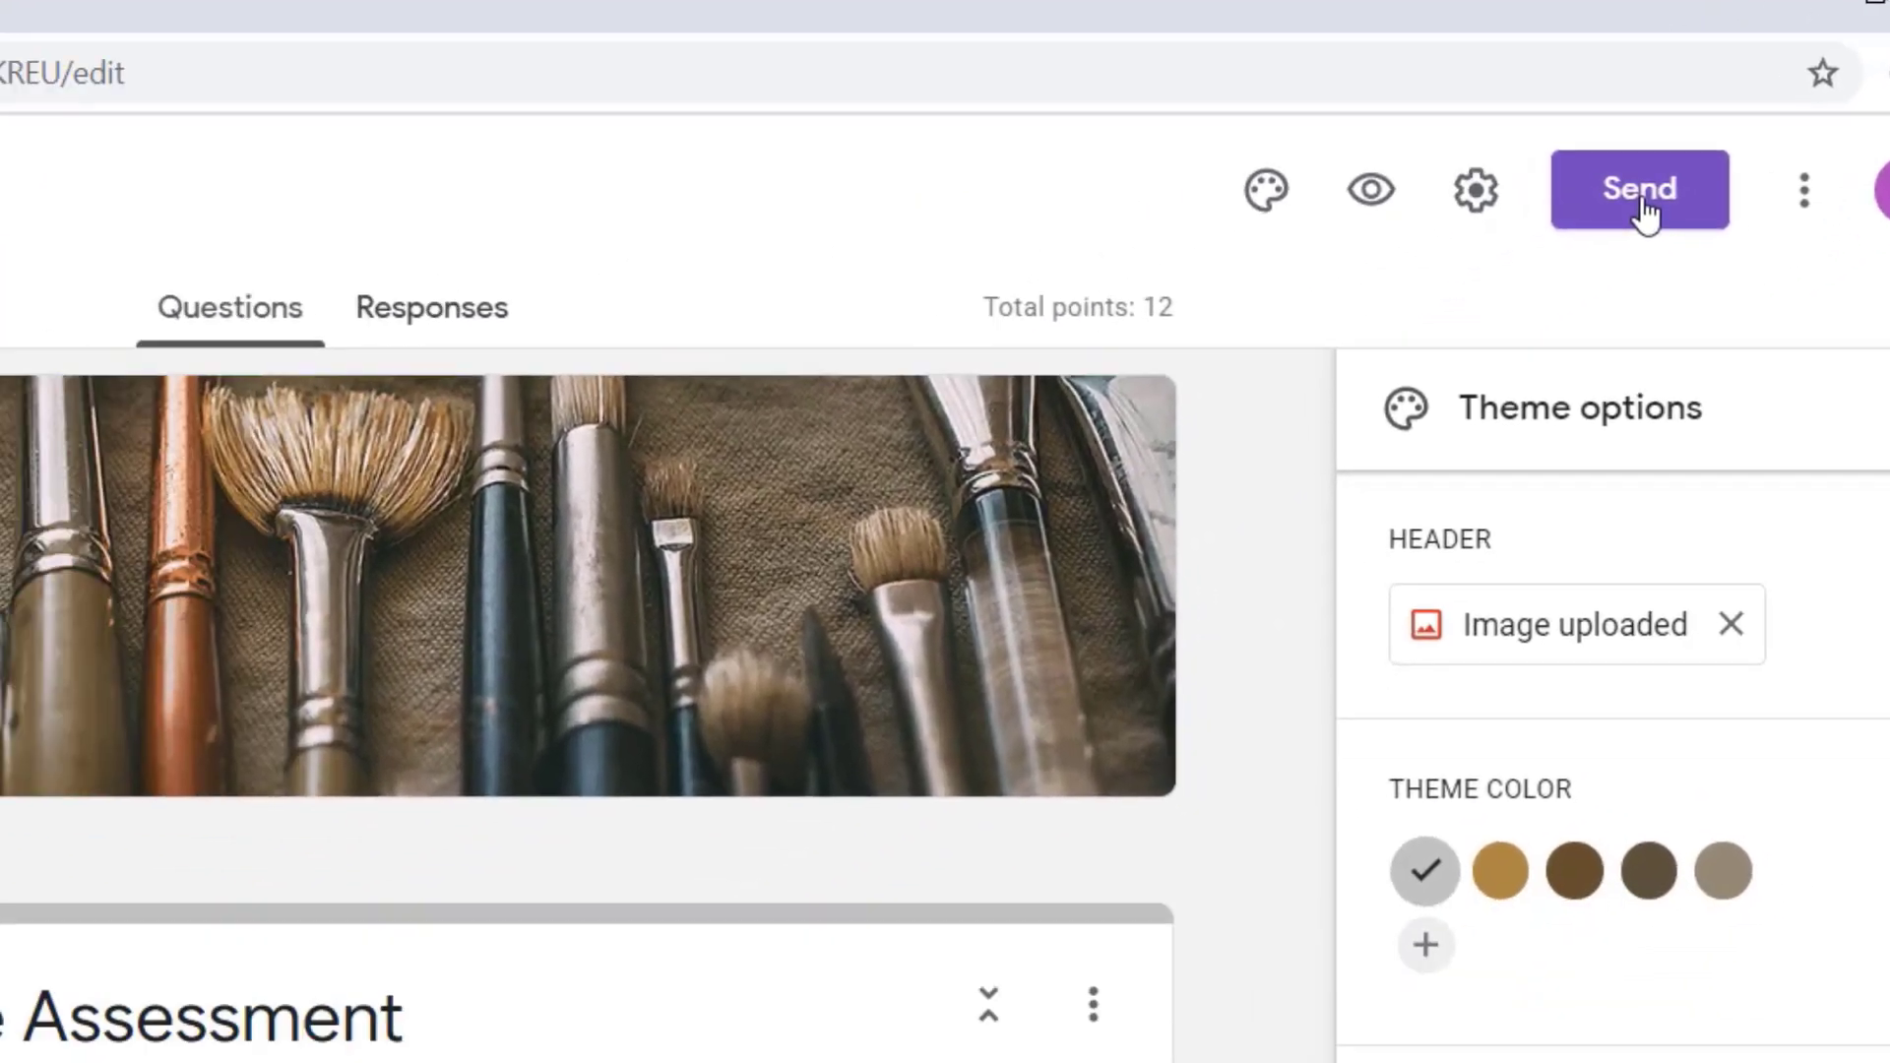
Step: Send the form by email to the recipient's address with the form included in the message
left_click(1463, 301)
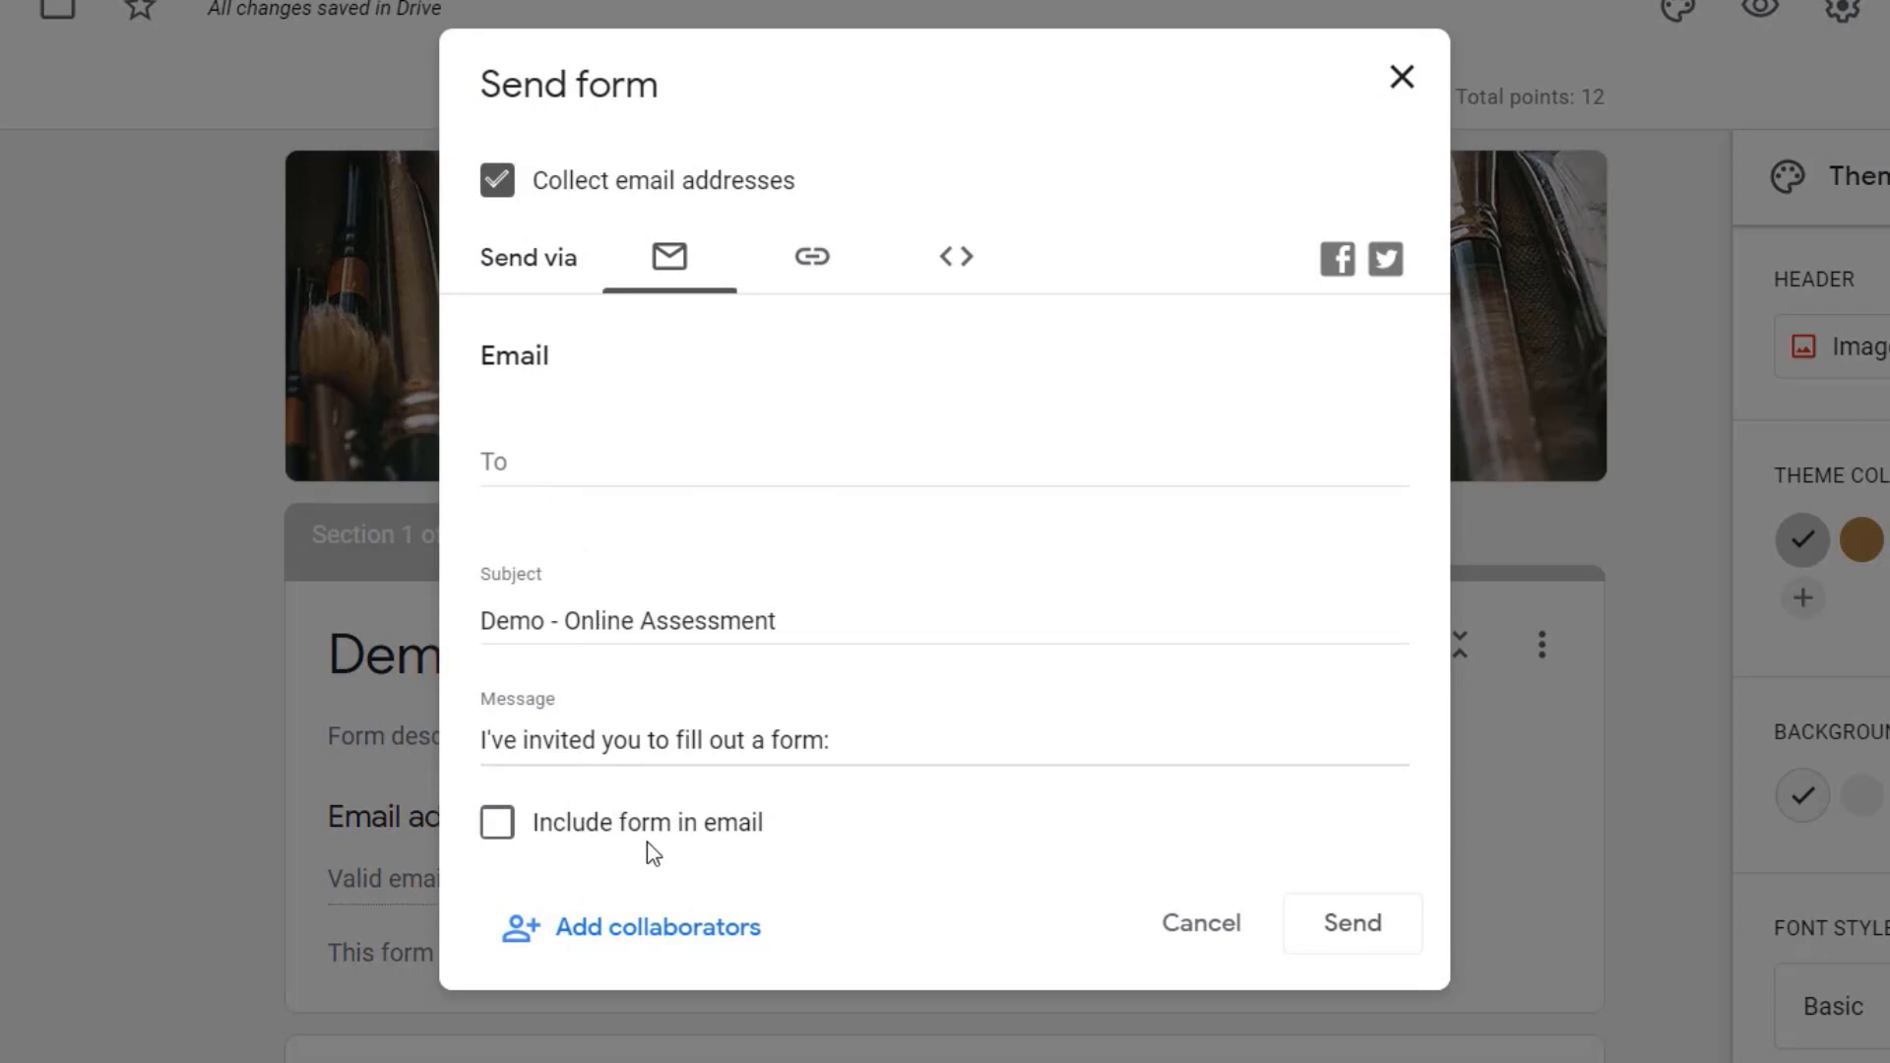
left_click(498, 836)
left_click(534, 459)
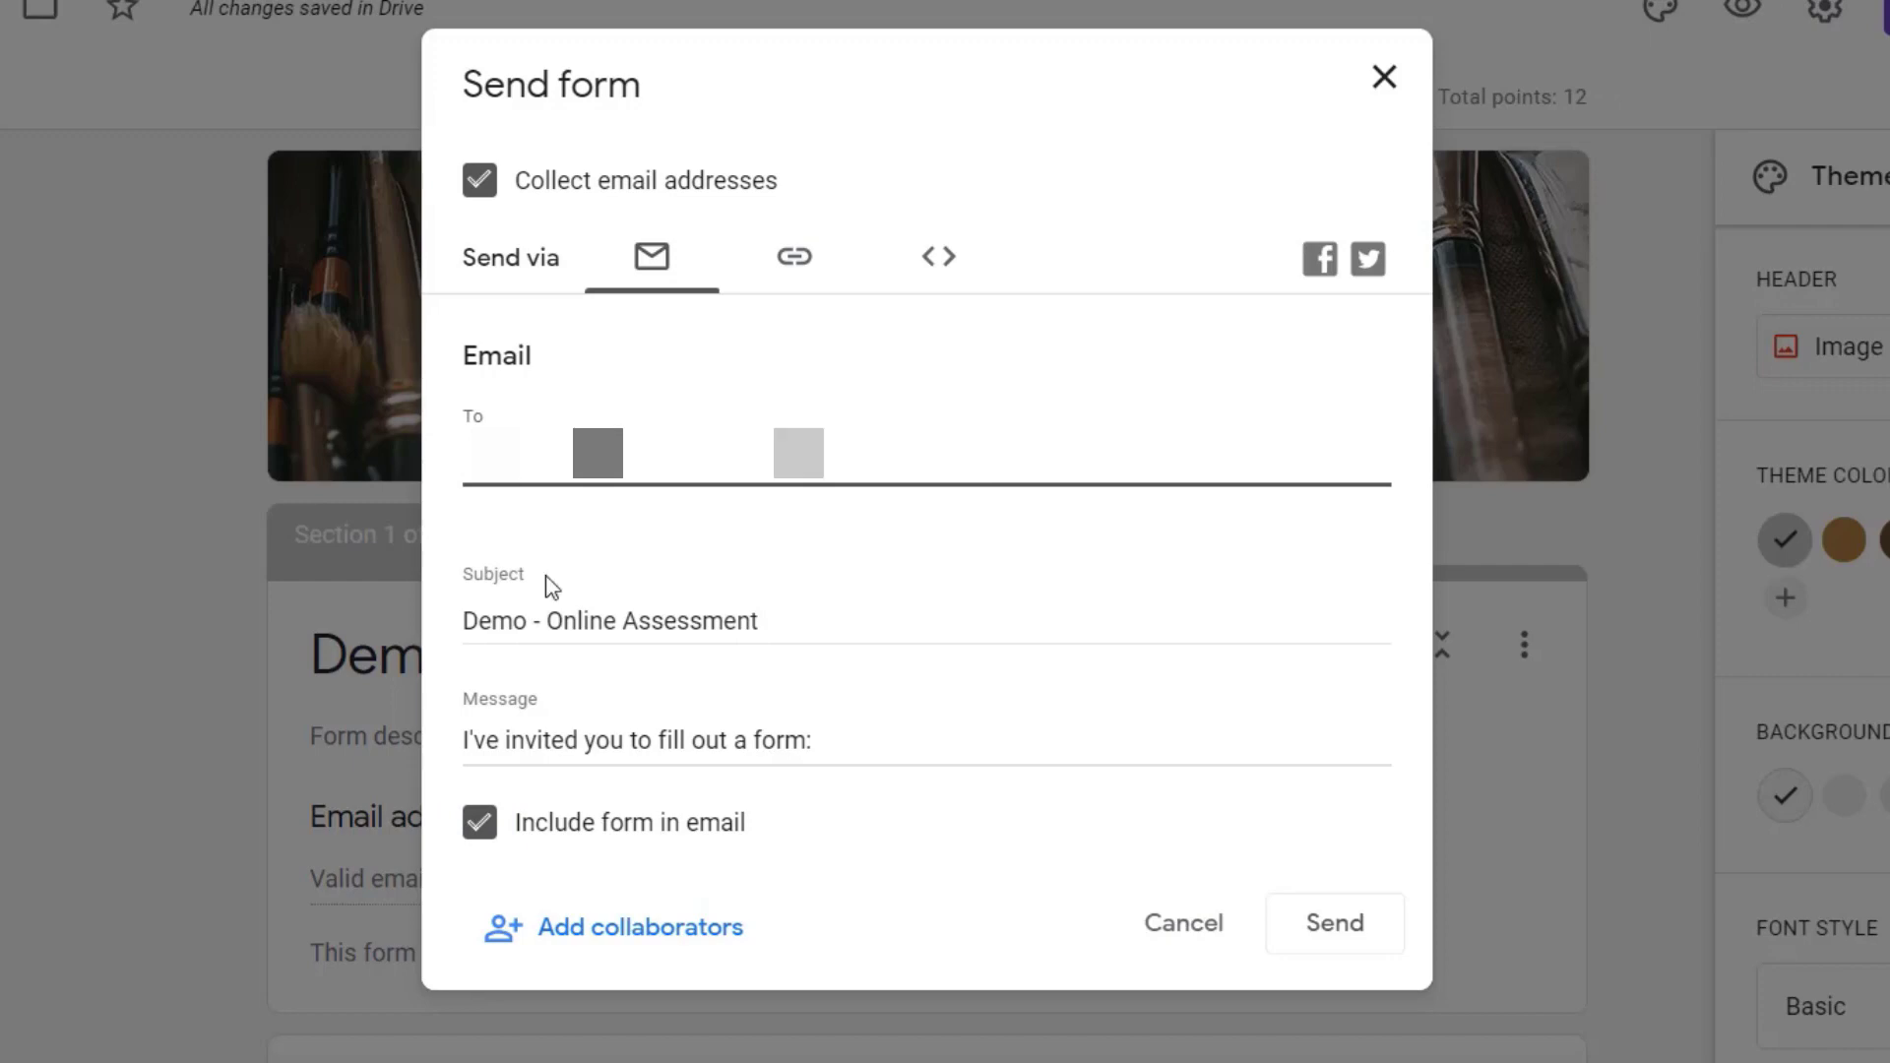
left_click(1319, 940)
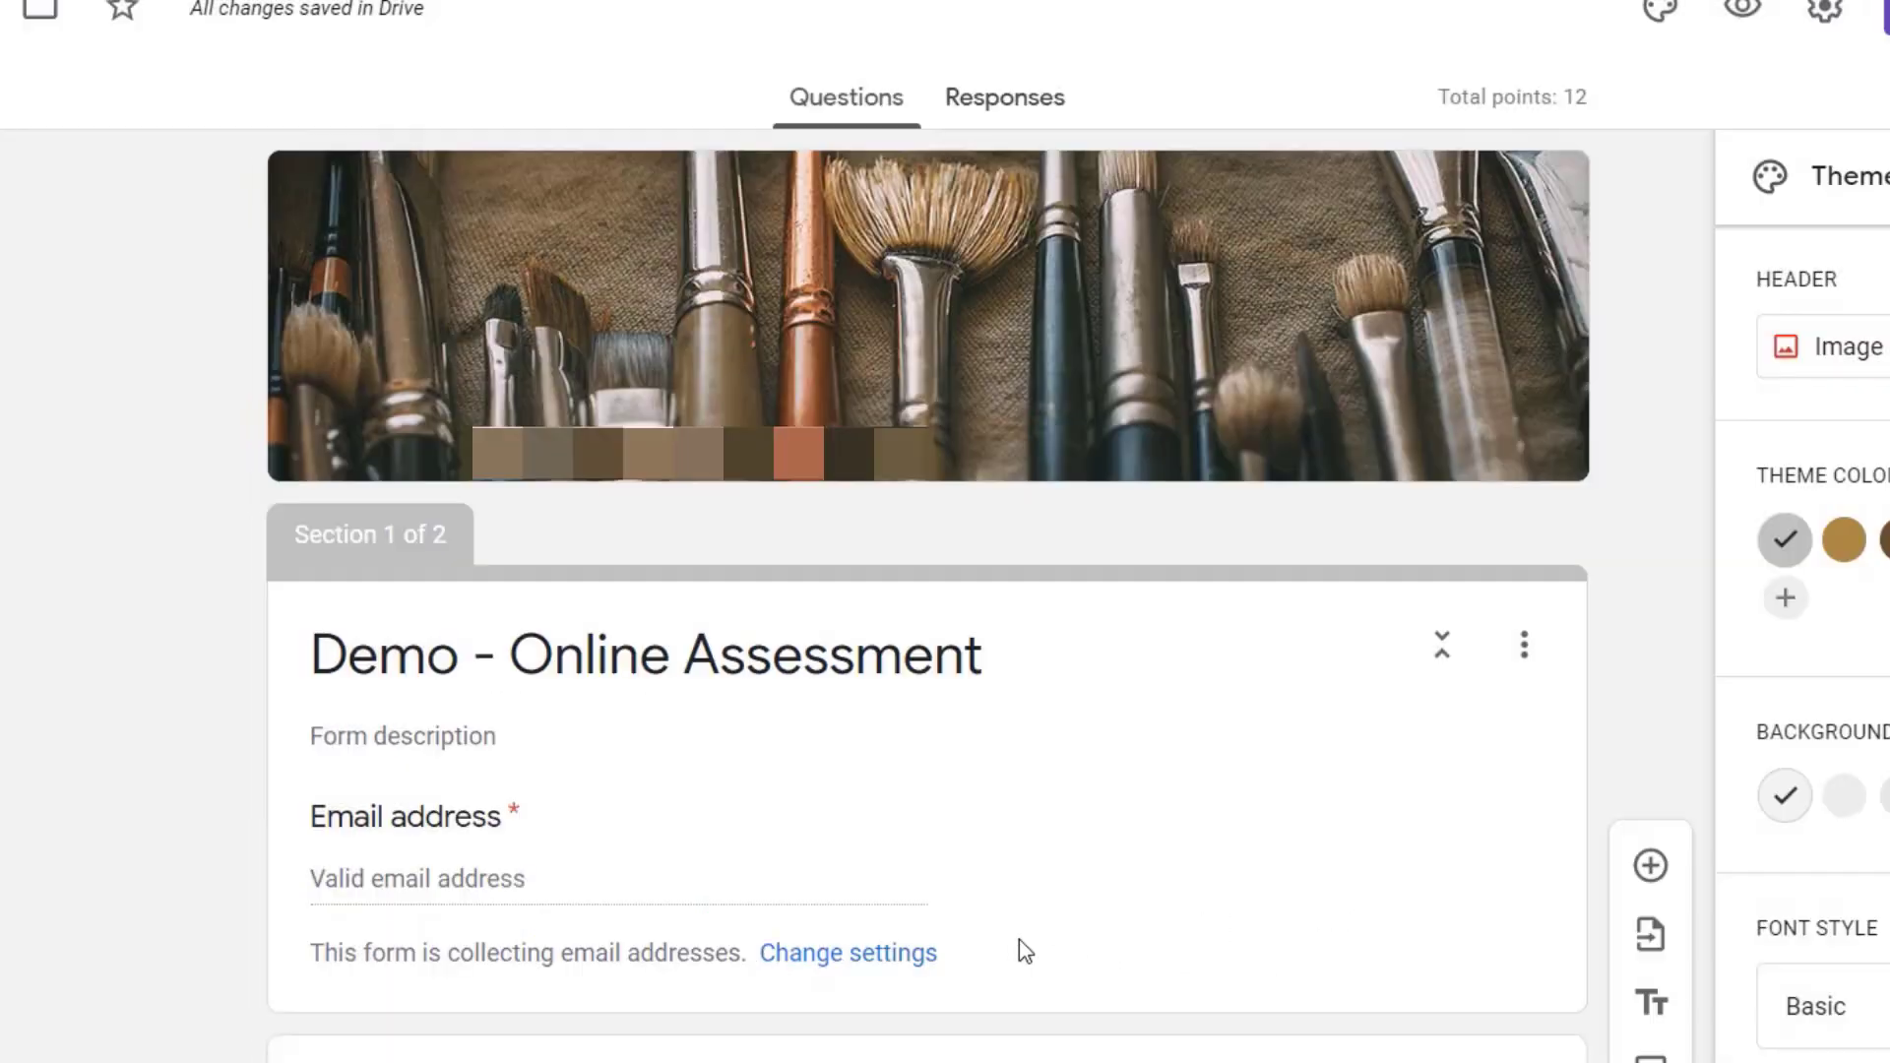
Step: Examine the form's link sharing with URL shortening and its HTML embed option, and cancel the Send form dialog
left_click(1885, 15)
left_click(794, 258)
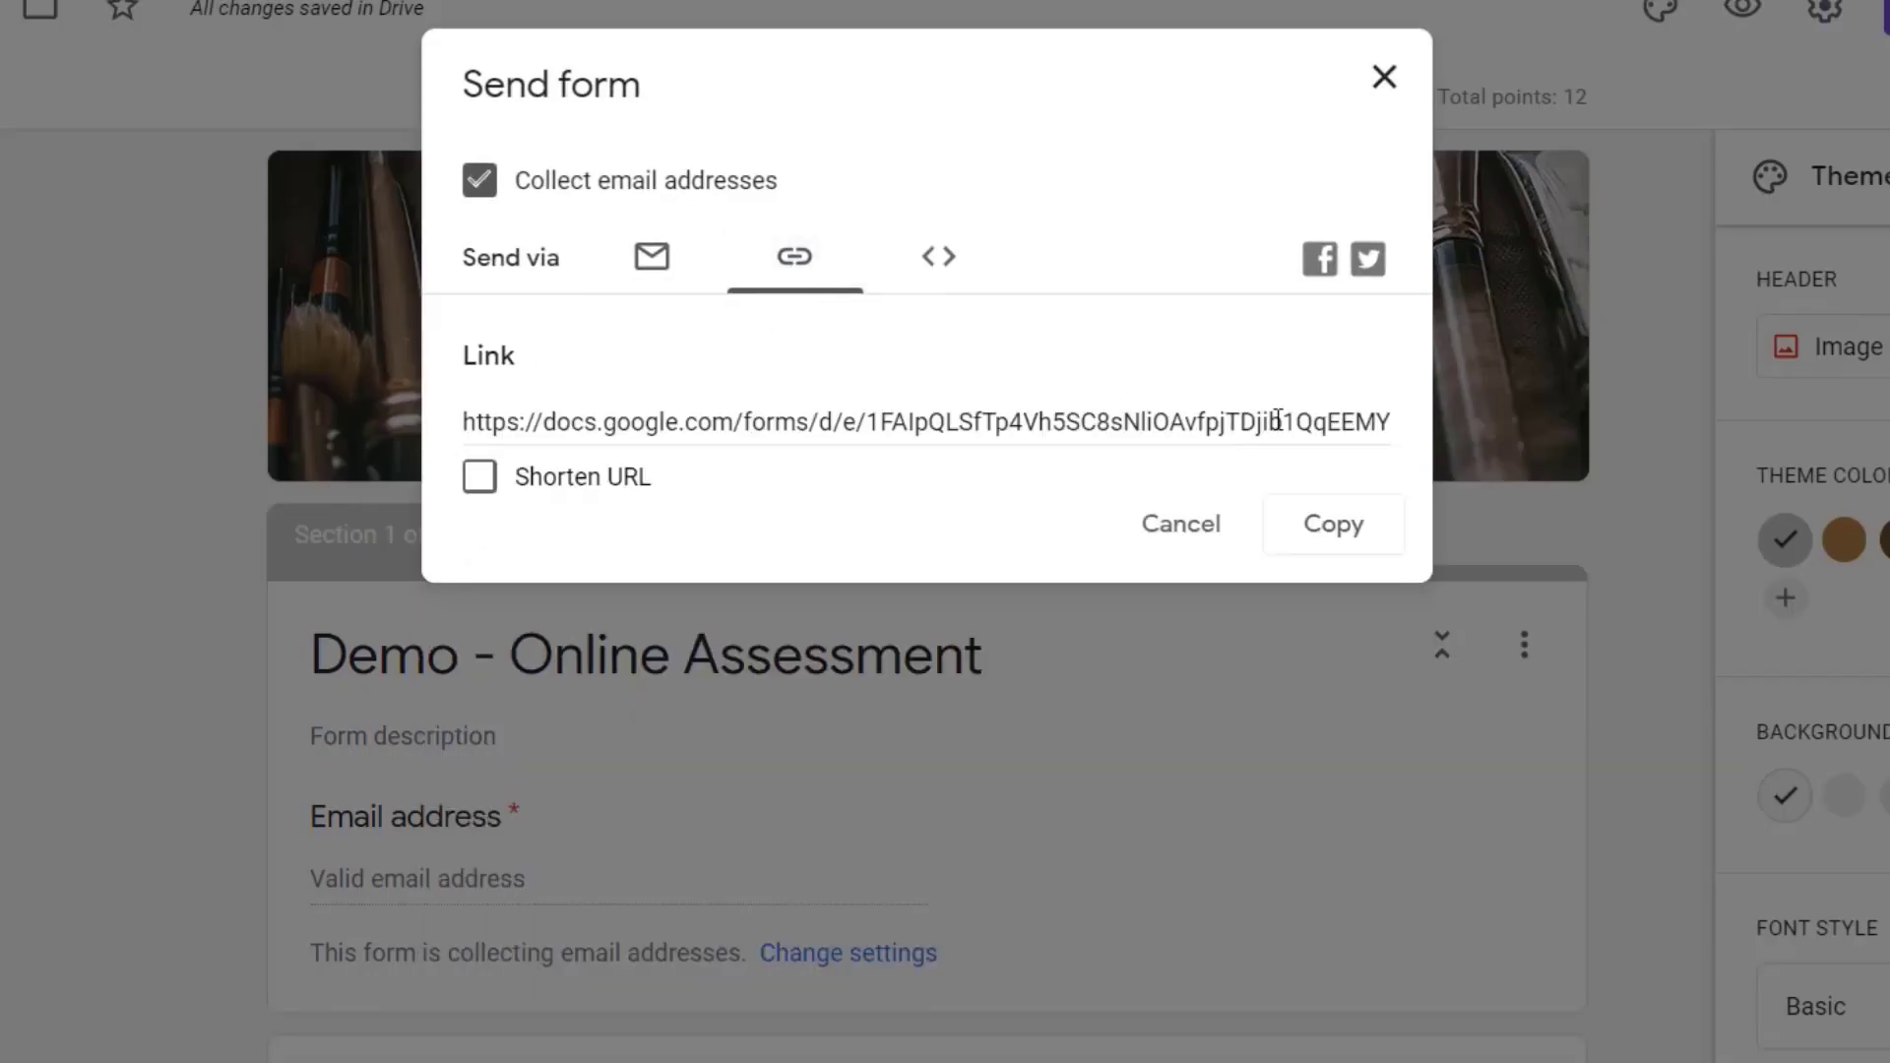
left_click(479, 476)
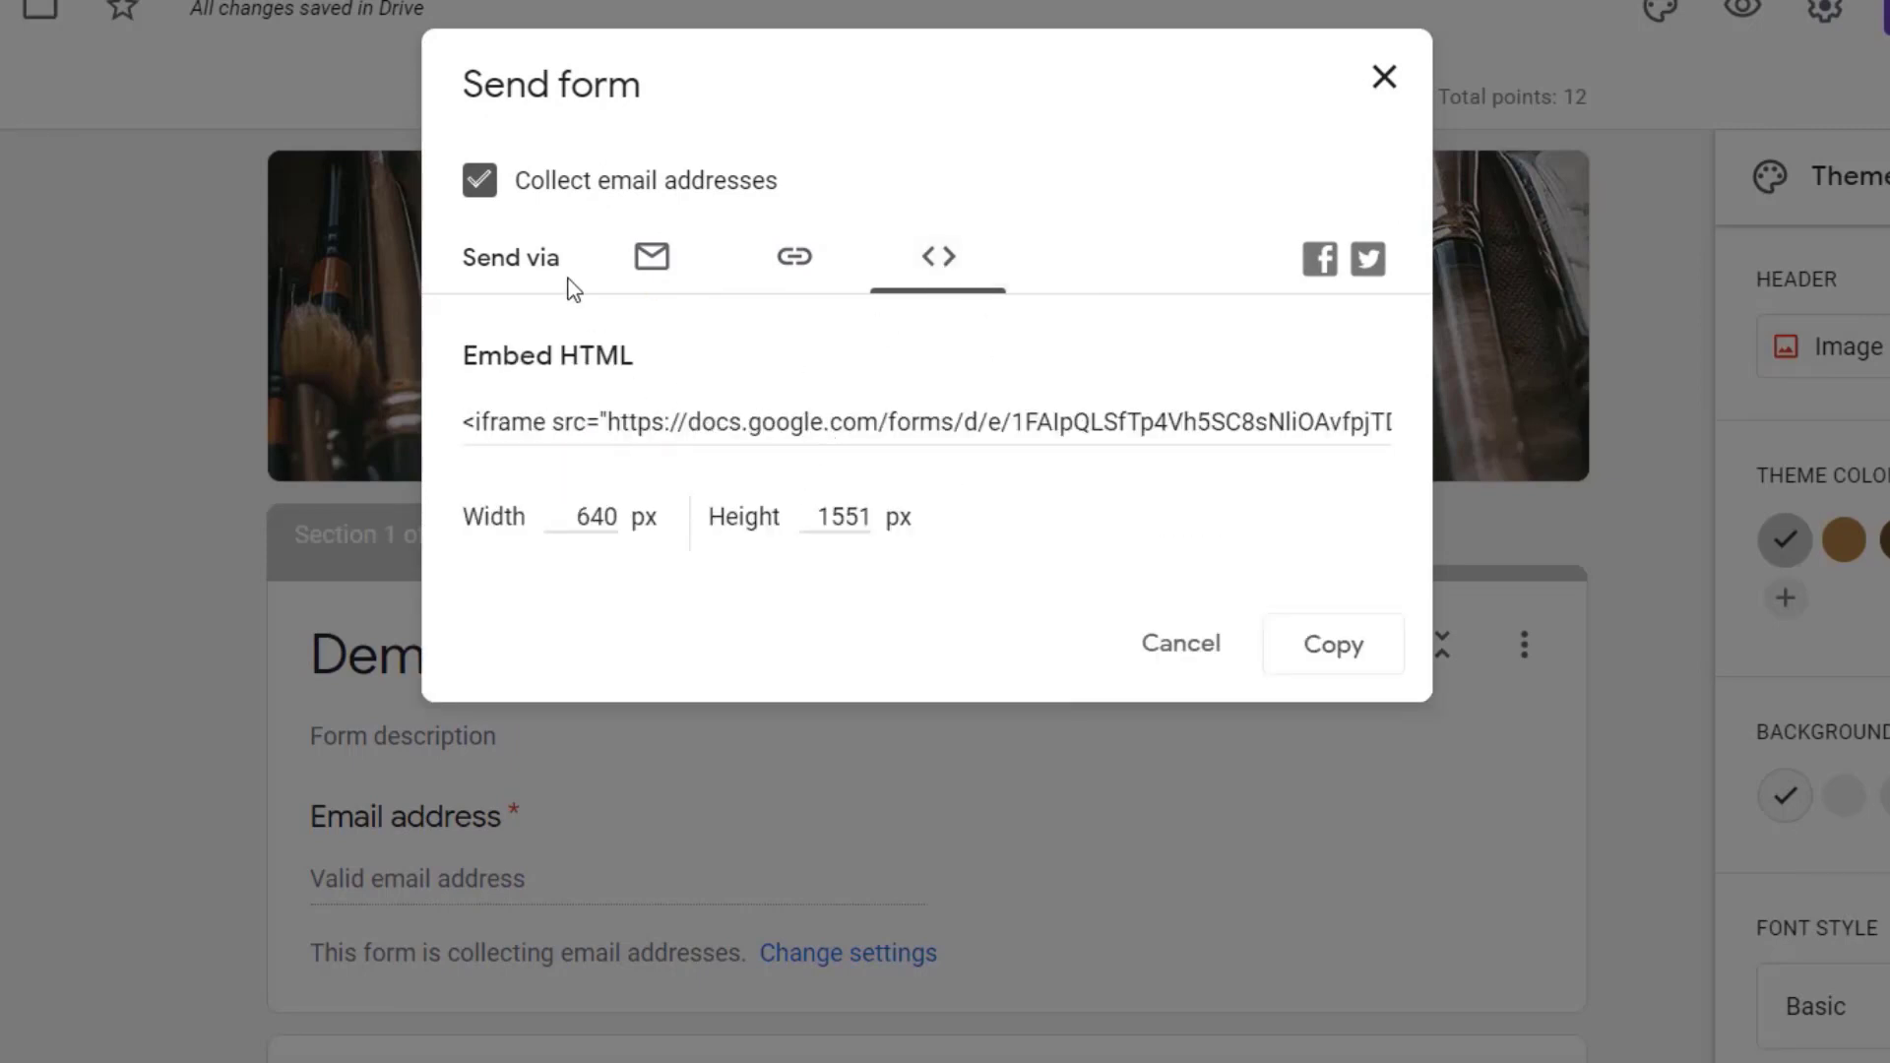
left_click(1178, 643)
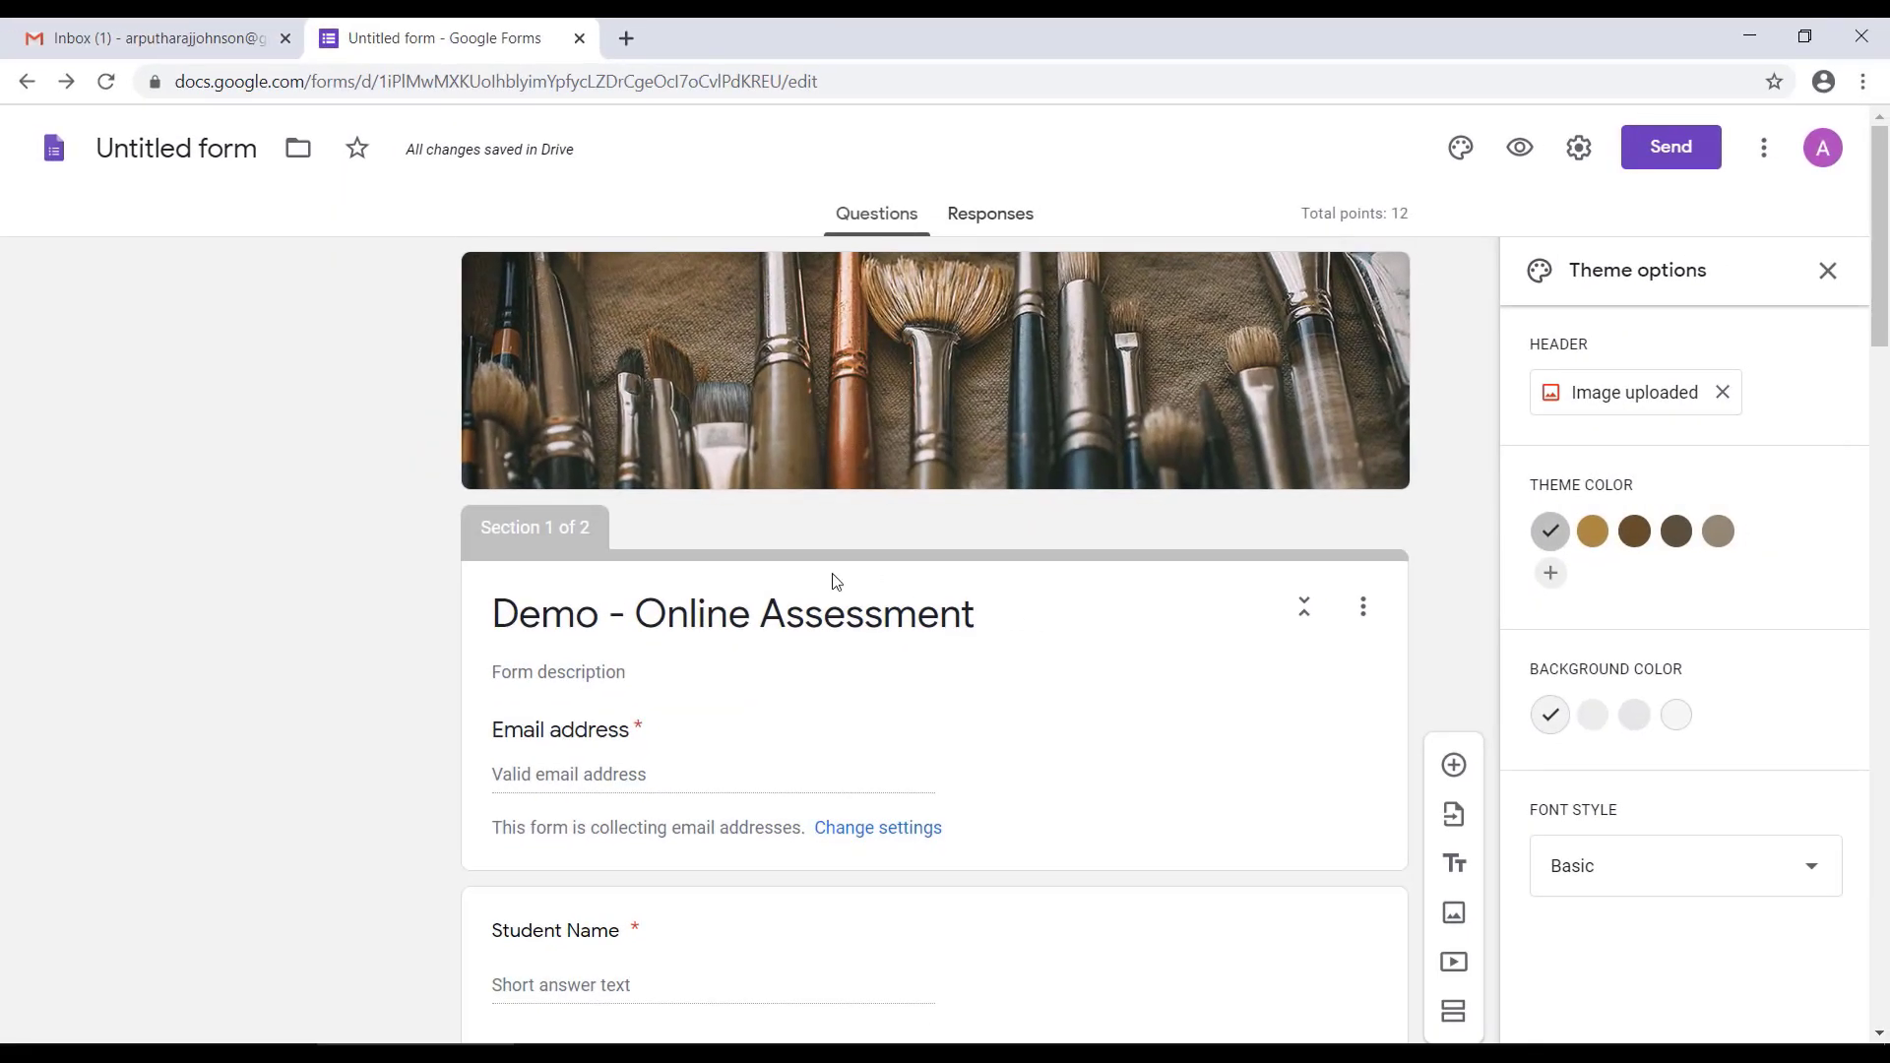
Step: Switch to Gmail, refresh the inbox and look through the received "Demo - Online Assessment" email
left_click(147, 37)
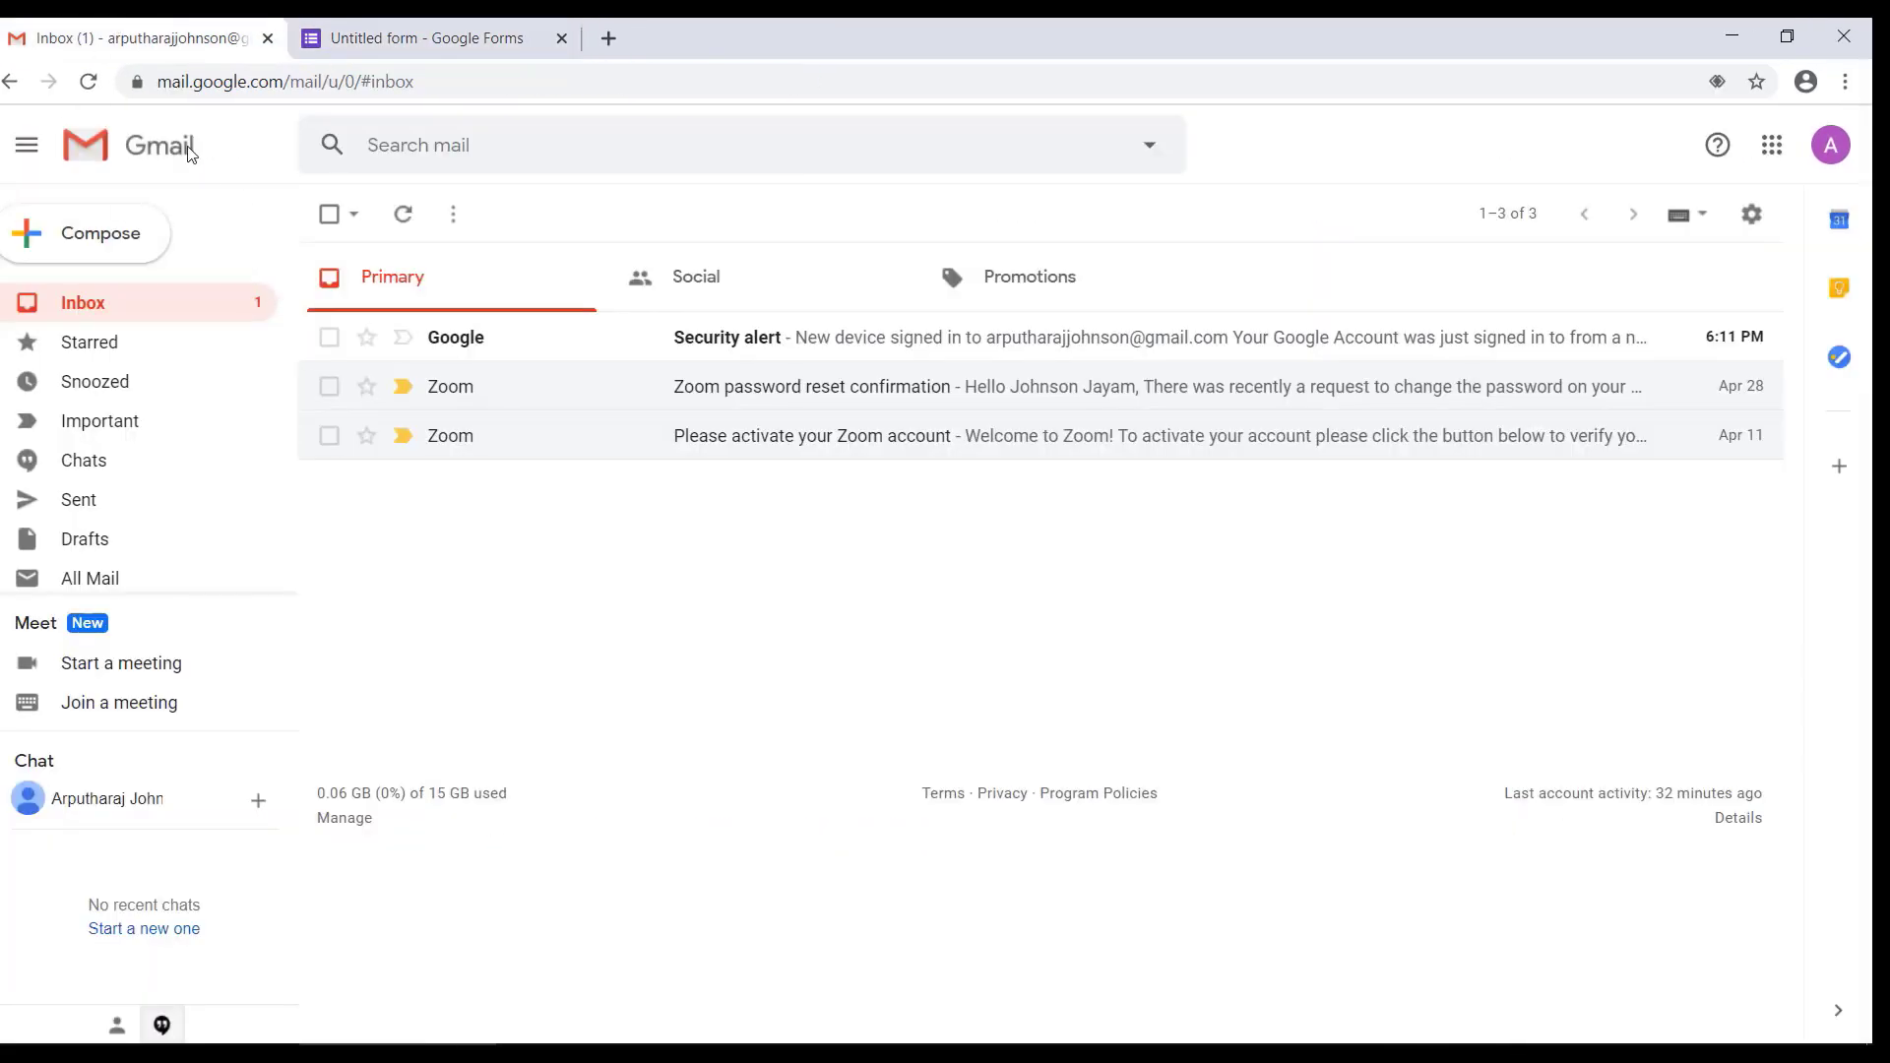
left_click(403, 215)
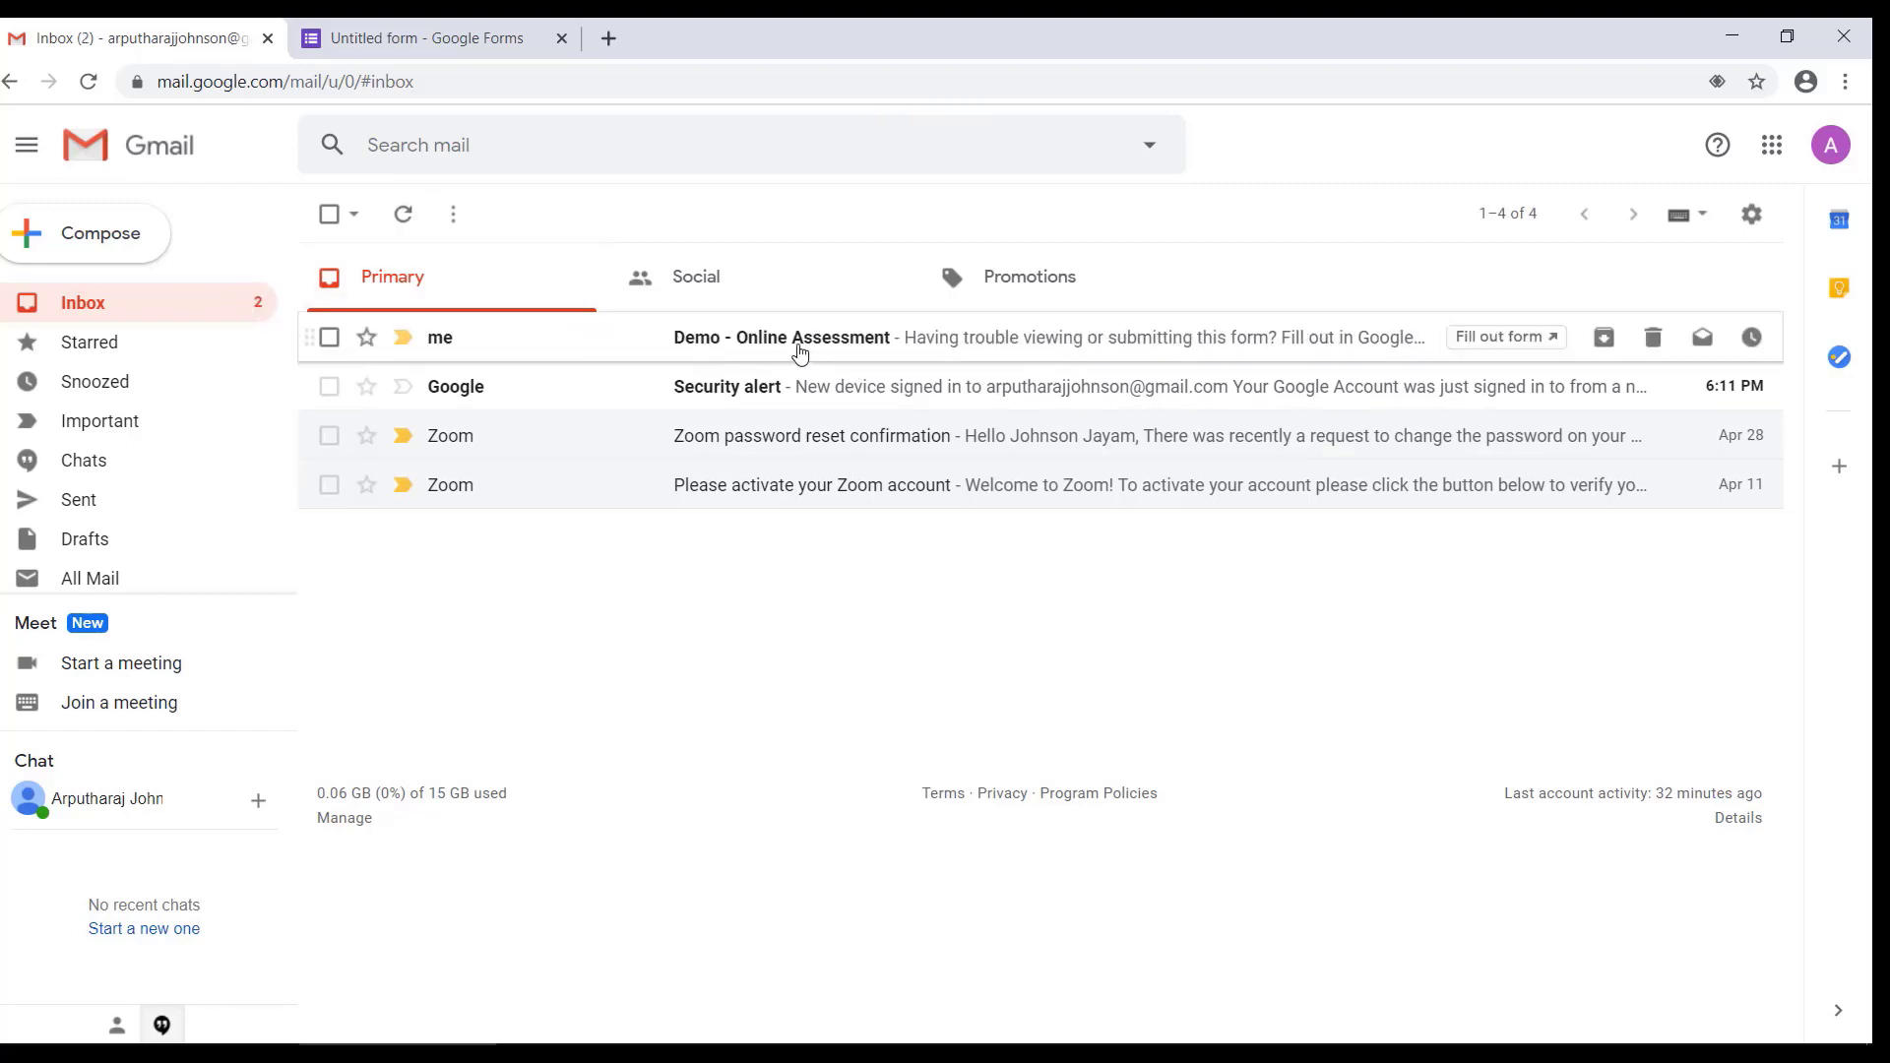
left_click(800, 353)
scroll(864, 552, "down", 10)
scroll(880, 595, "up", 10)
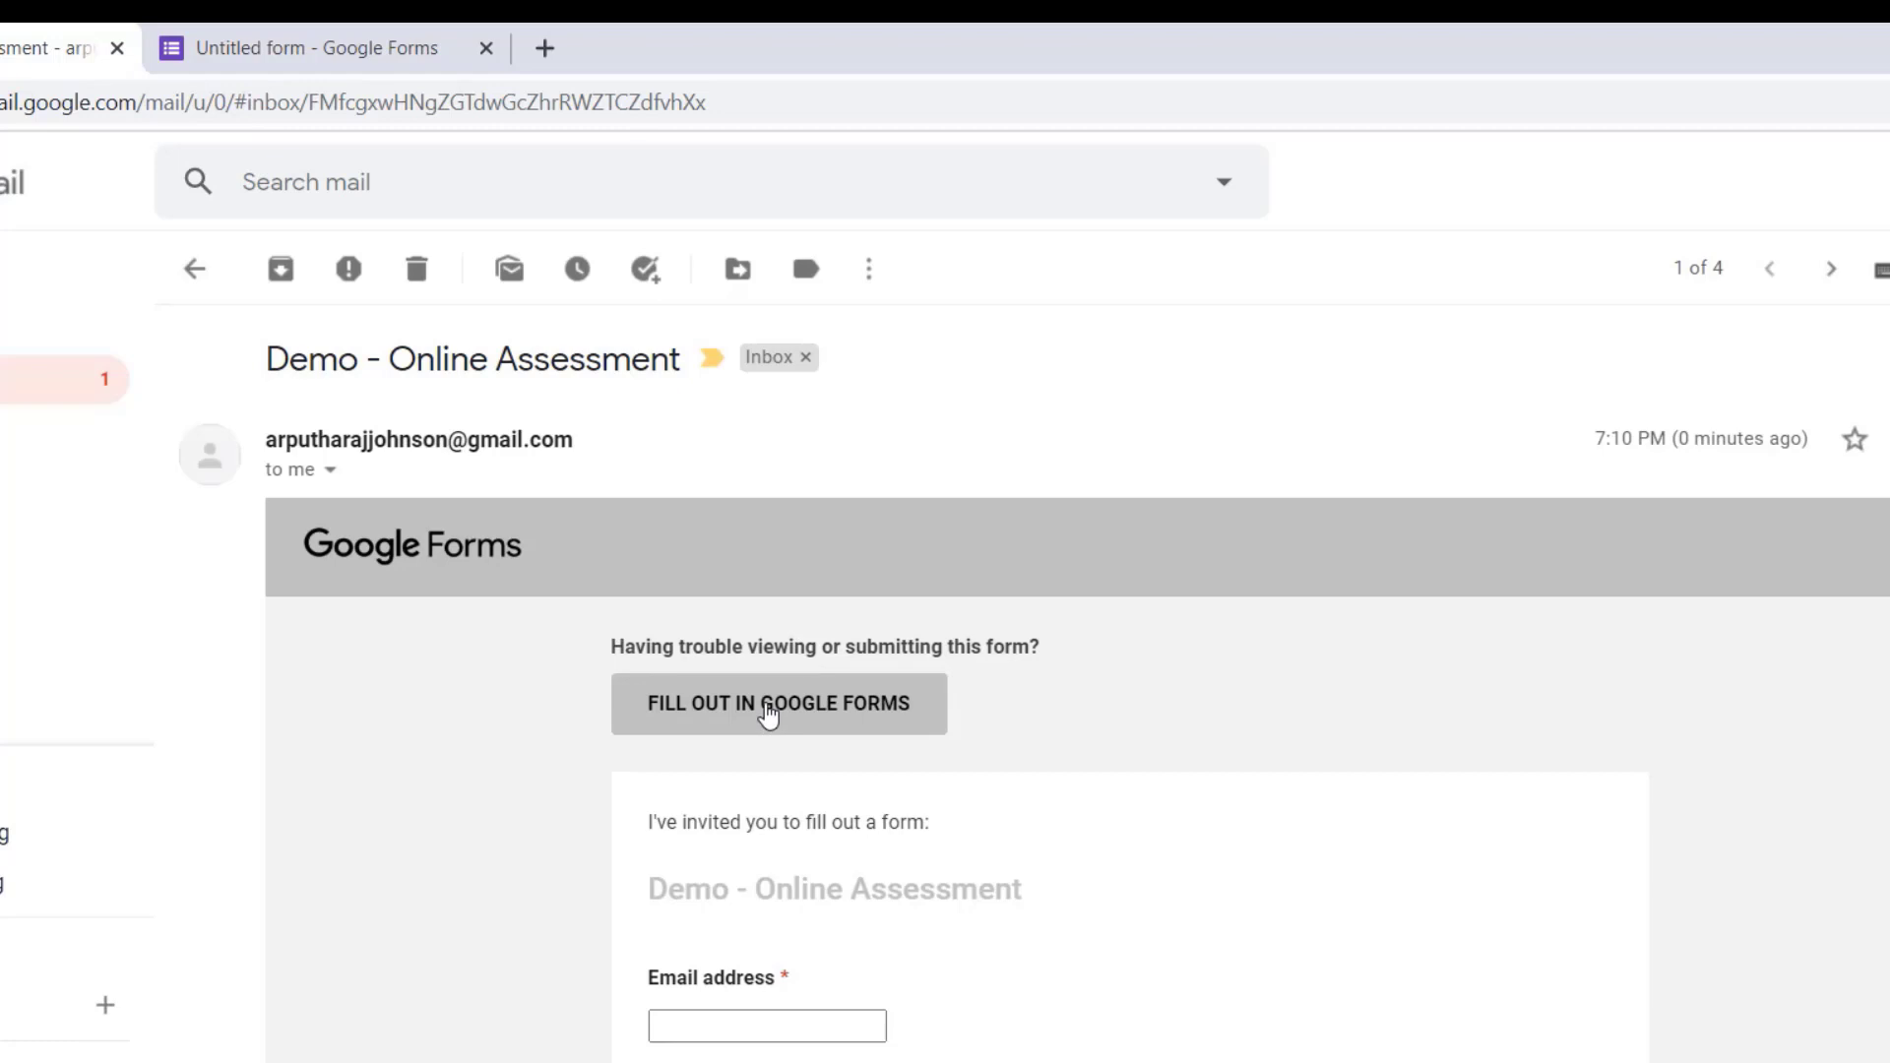
scroll(817, 897, "down", 10)
scroll(817, 886, "up", 10)
Step: Open the emailed form in Google Forms and fill in the student's email address and name
left_click(769, 707)
left_click(559, 771)
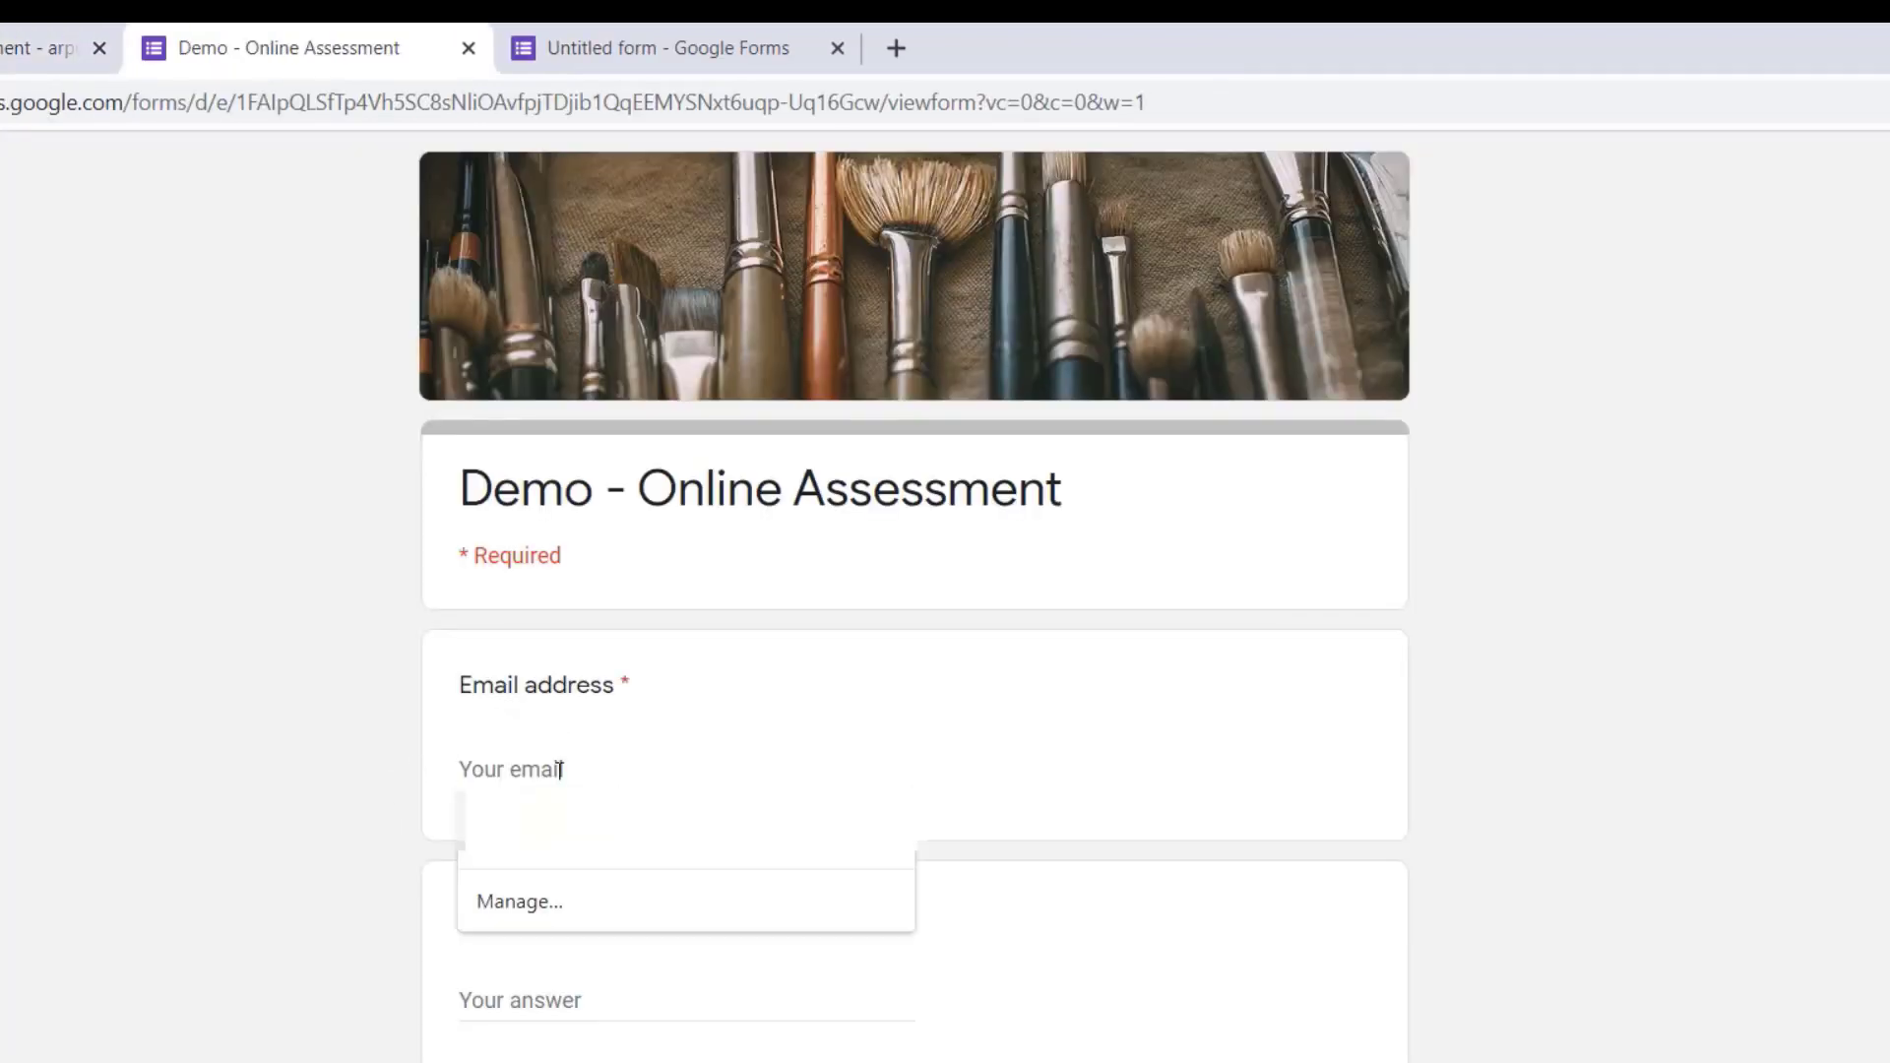
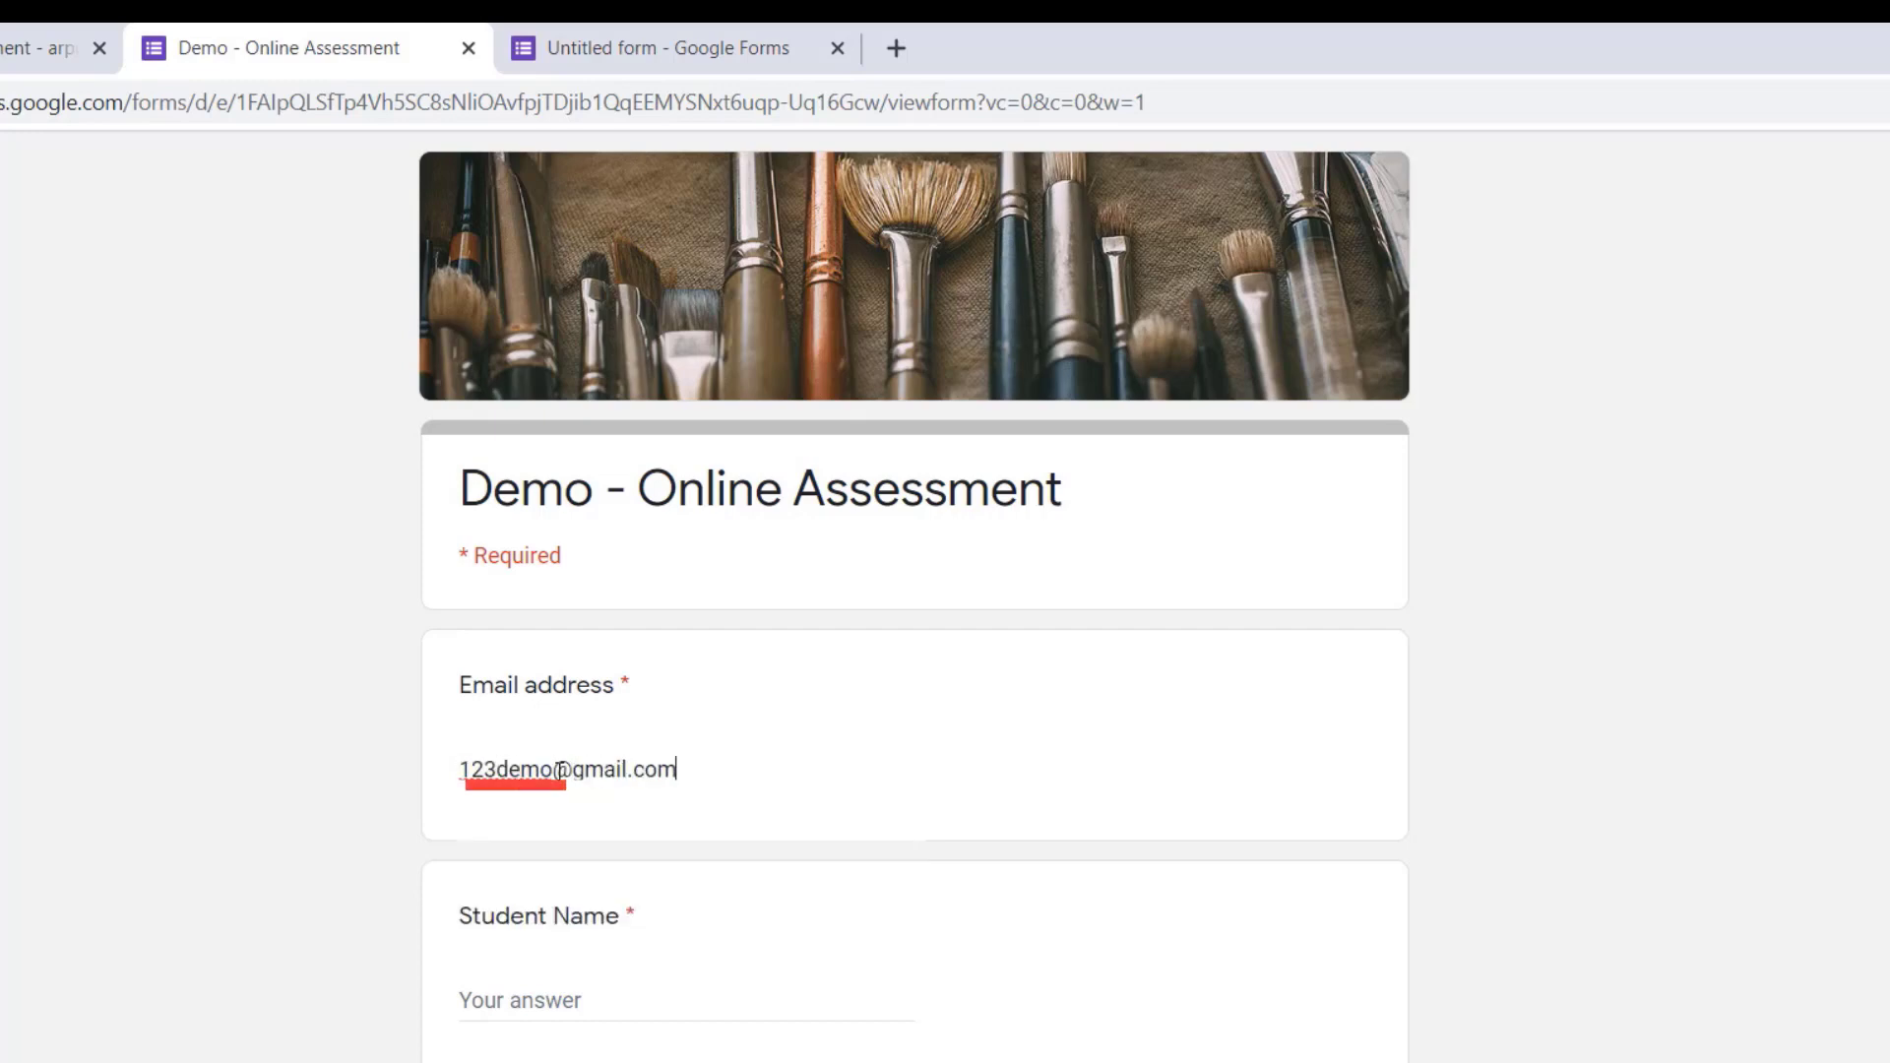
key("Tab")
type("Joh")
key("Tab")
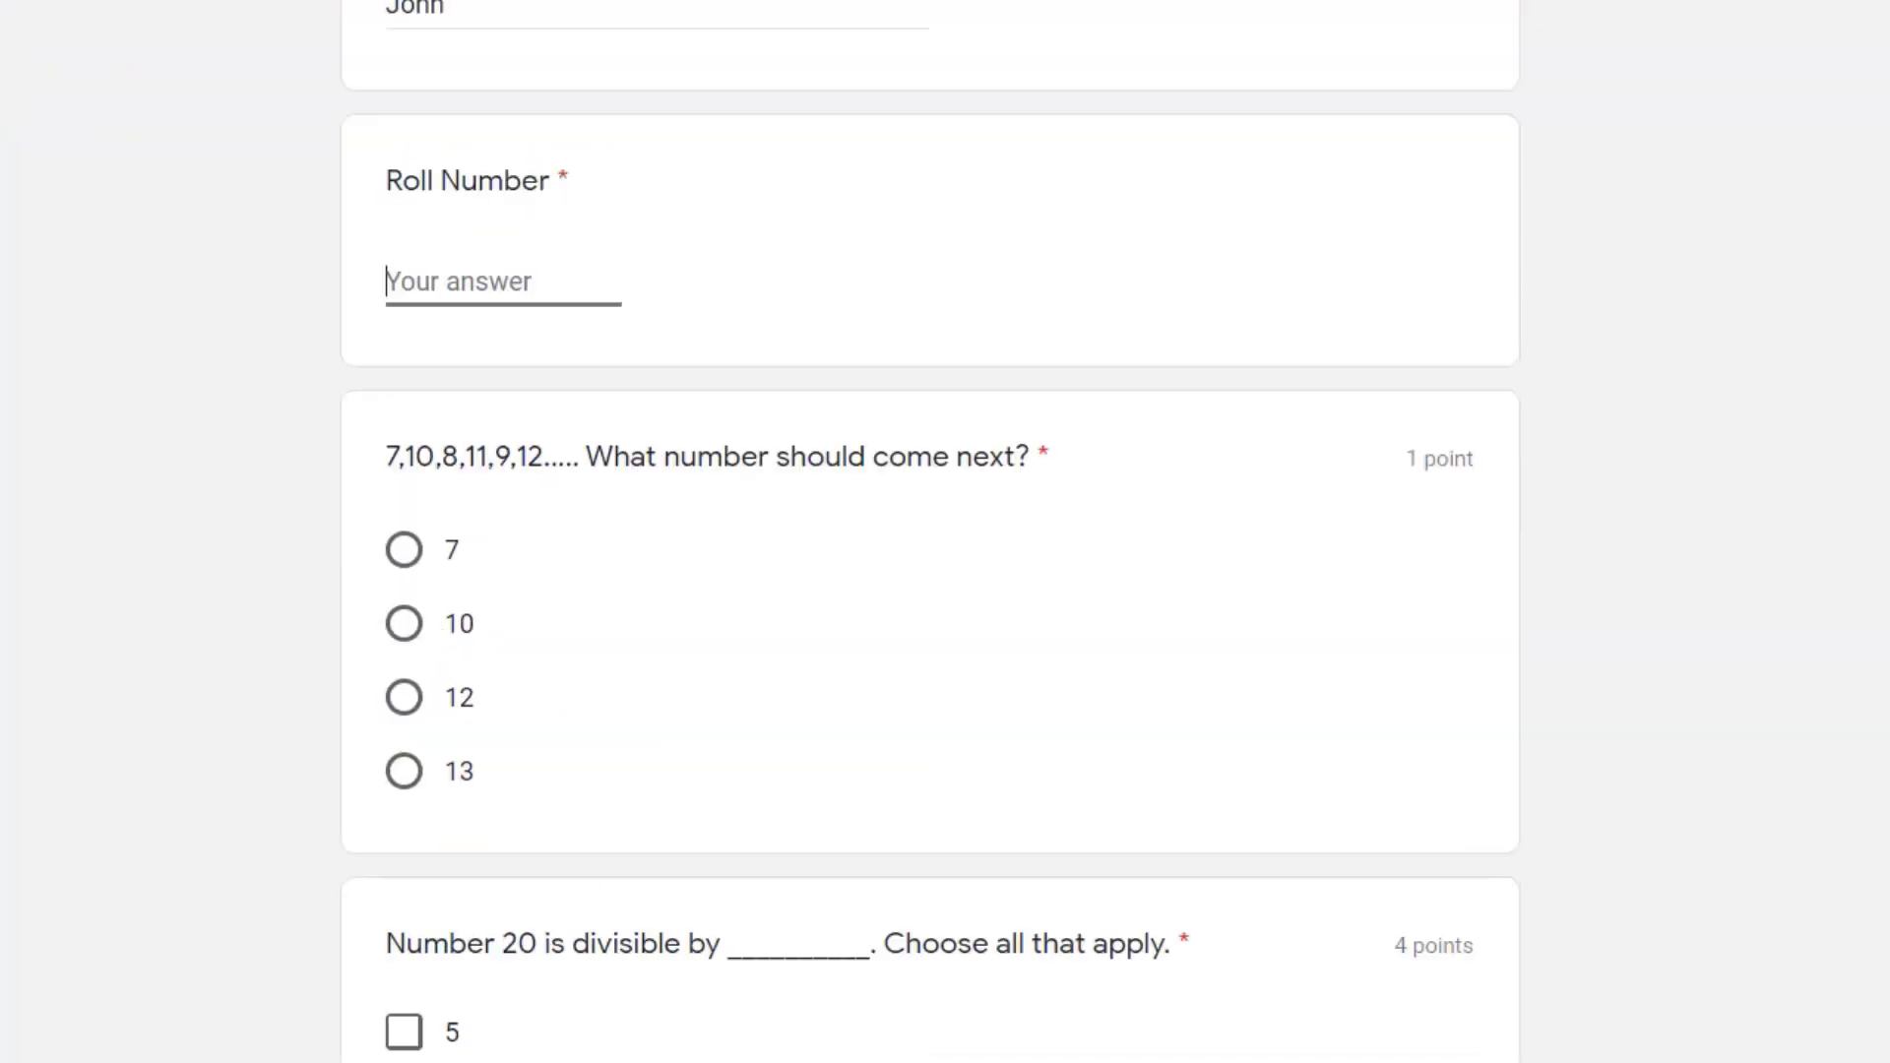
Step: Enter 31 as the Roll Number and choose 10 for the 7,10,8,11,9,12 number series question
type("31")
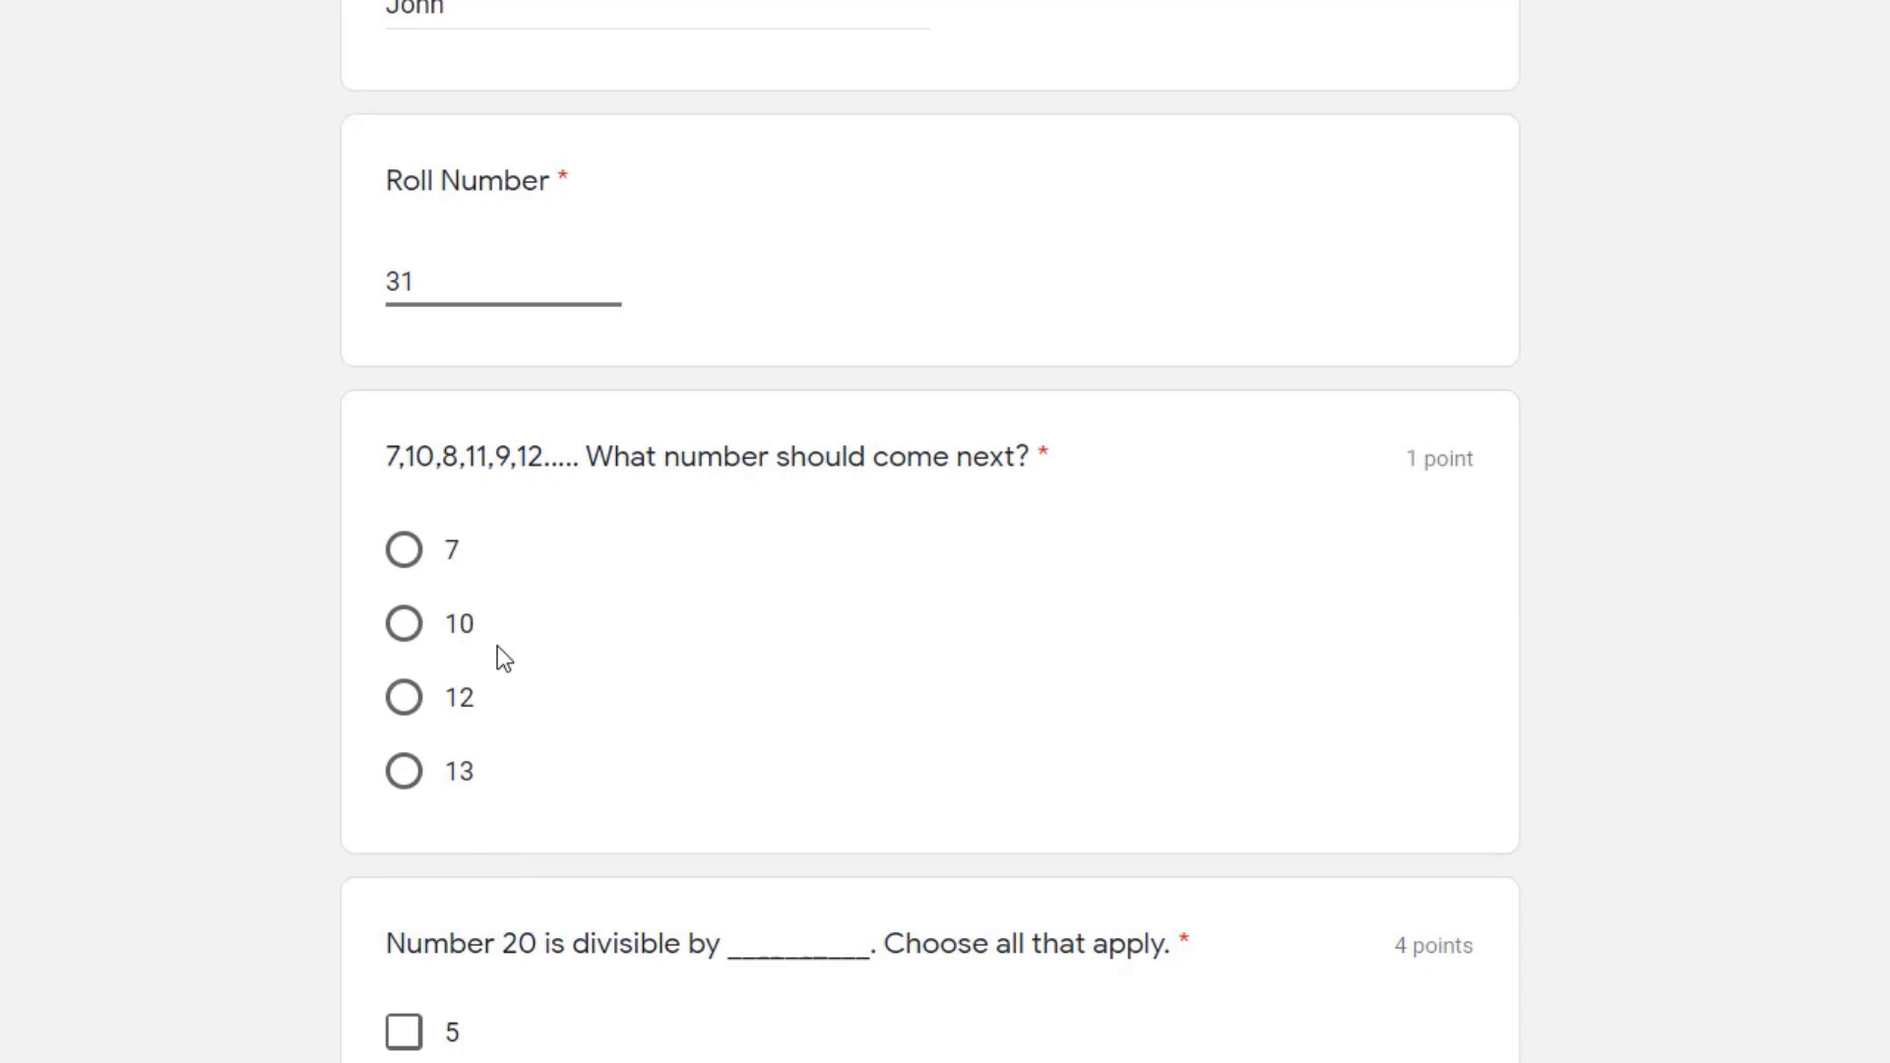
left_click(498, 646)
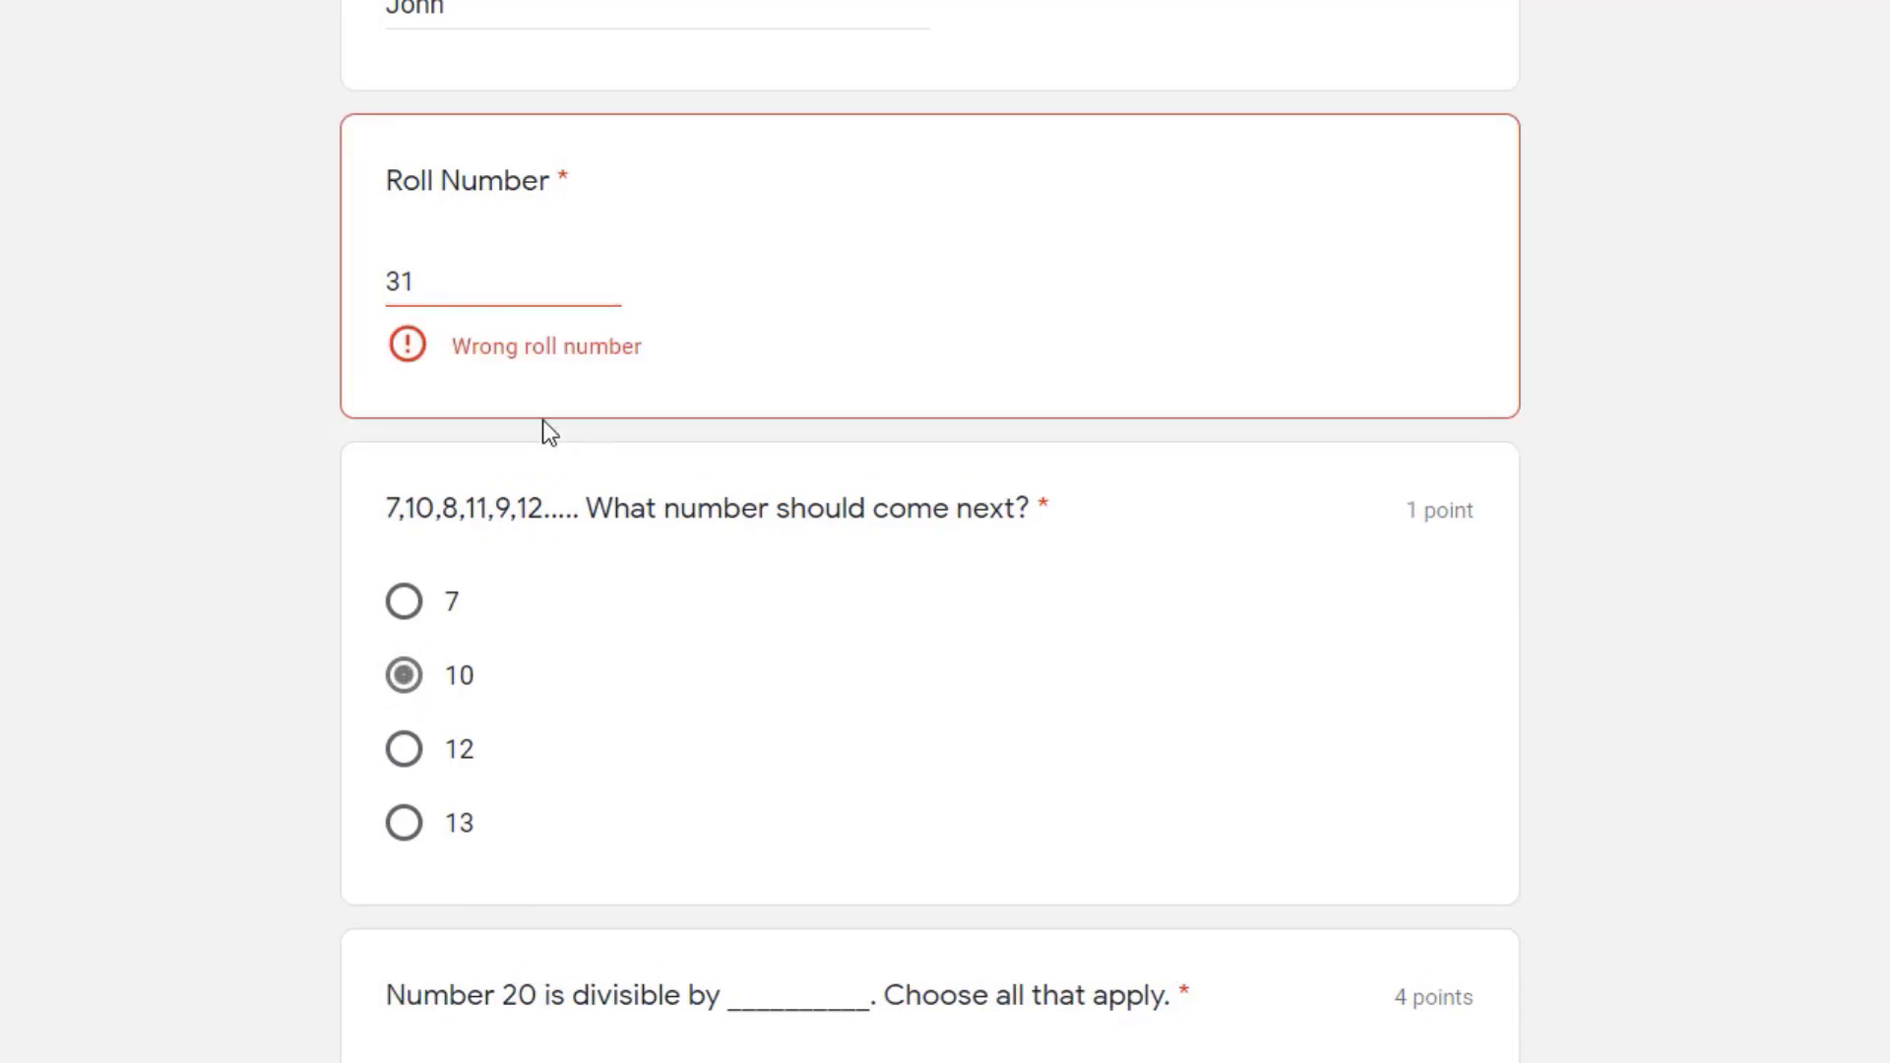
Step: Correct the Roll Number to 25 and select 10 as the next number in the series
left_click(436, 281)
key("BackSpace")
key("BackSpace")
type("25")
left_click(627, 888)
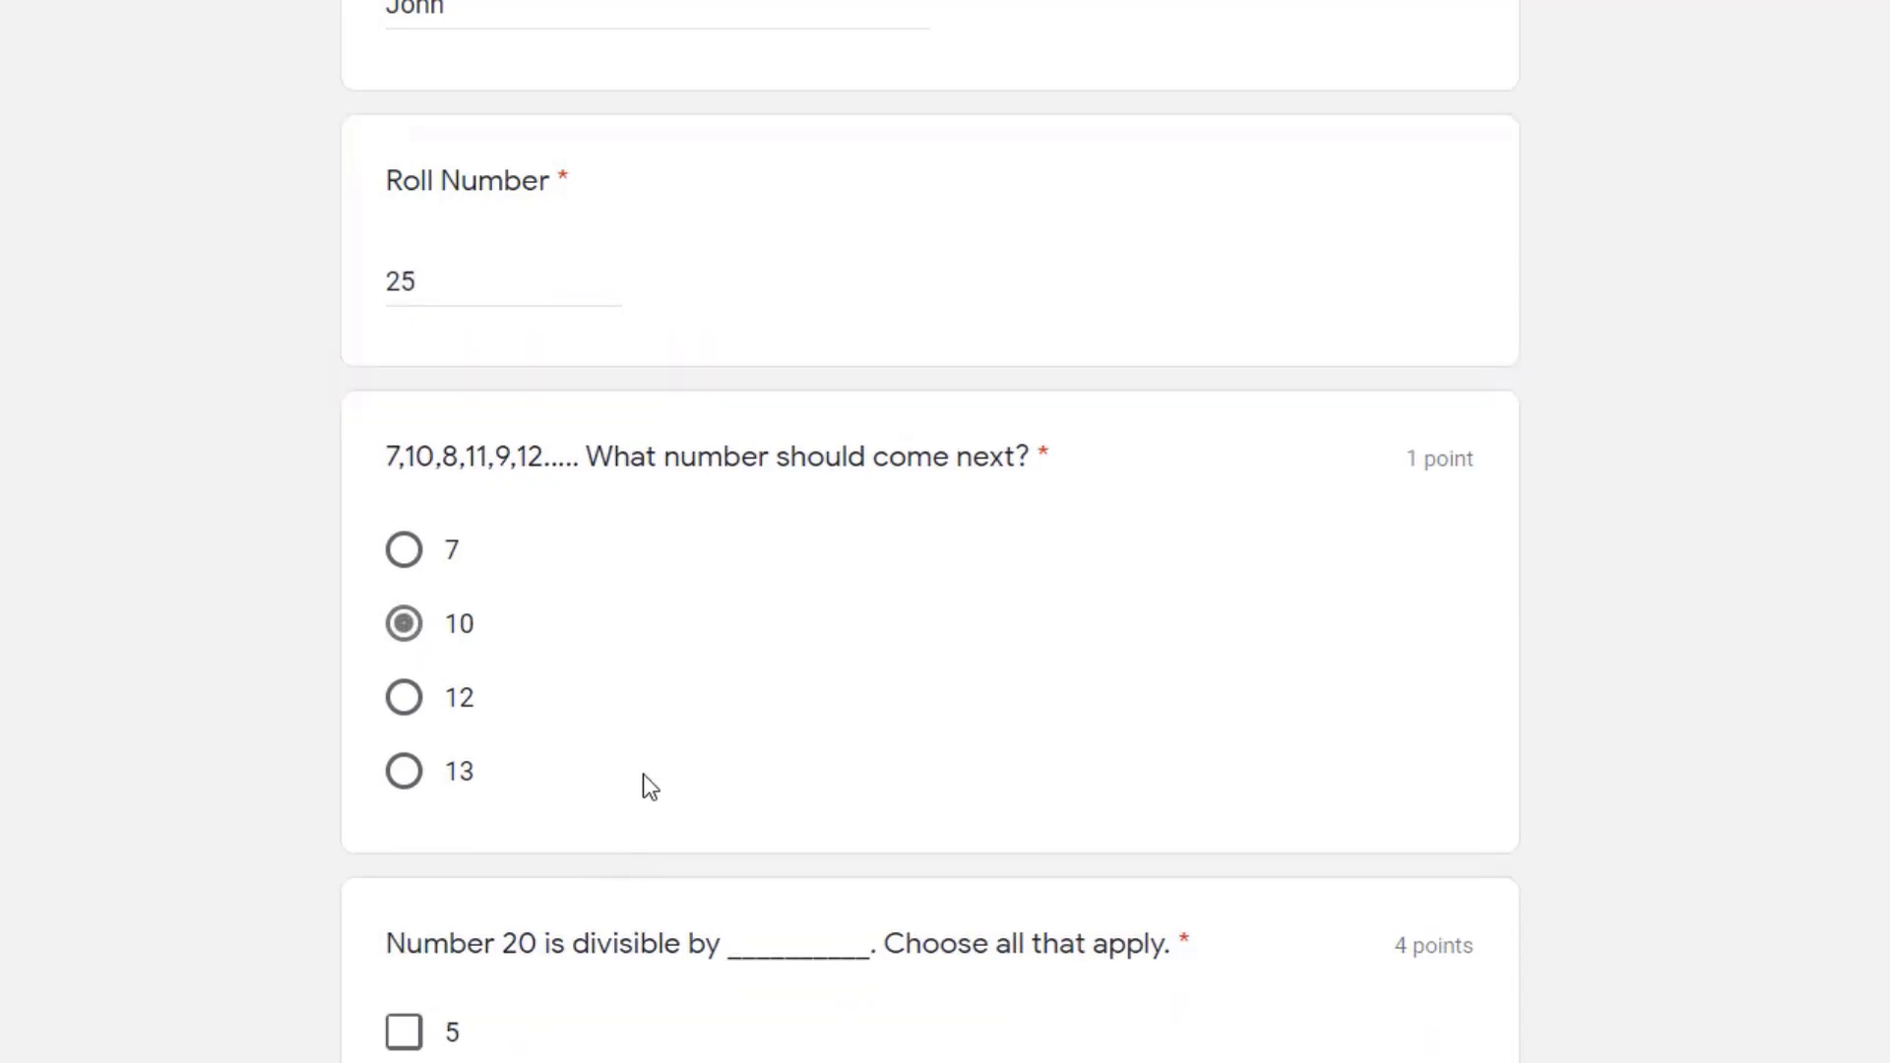
left_click(690, 682)
left_click(404, 630)
Step: Select 5, 4, 2 and 1 as the numbers that 20 is divisible by
scroll(393, 975, "down", 10)
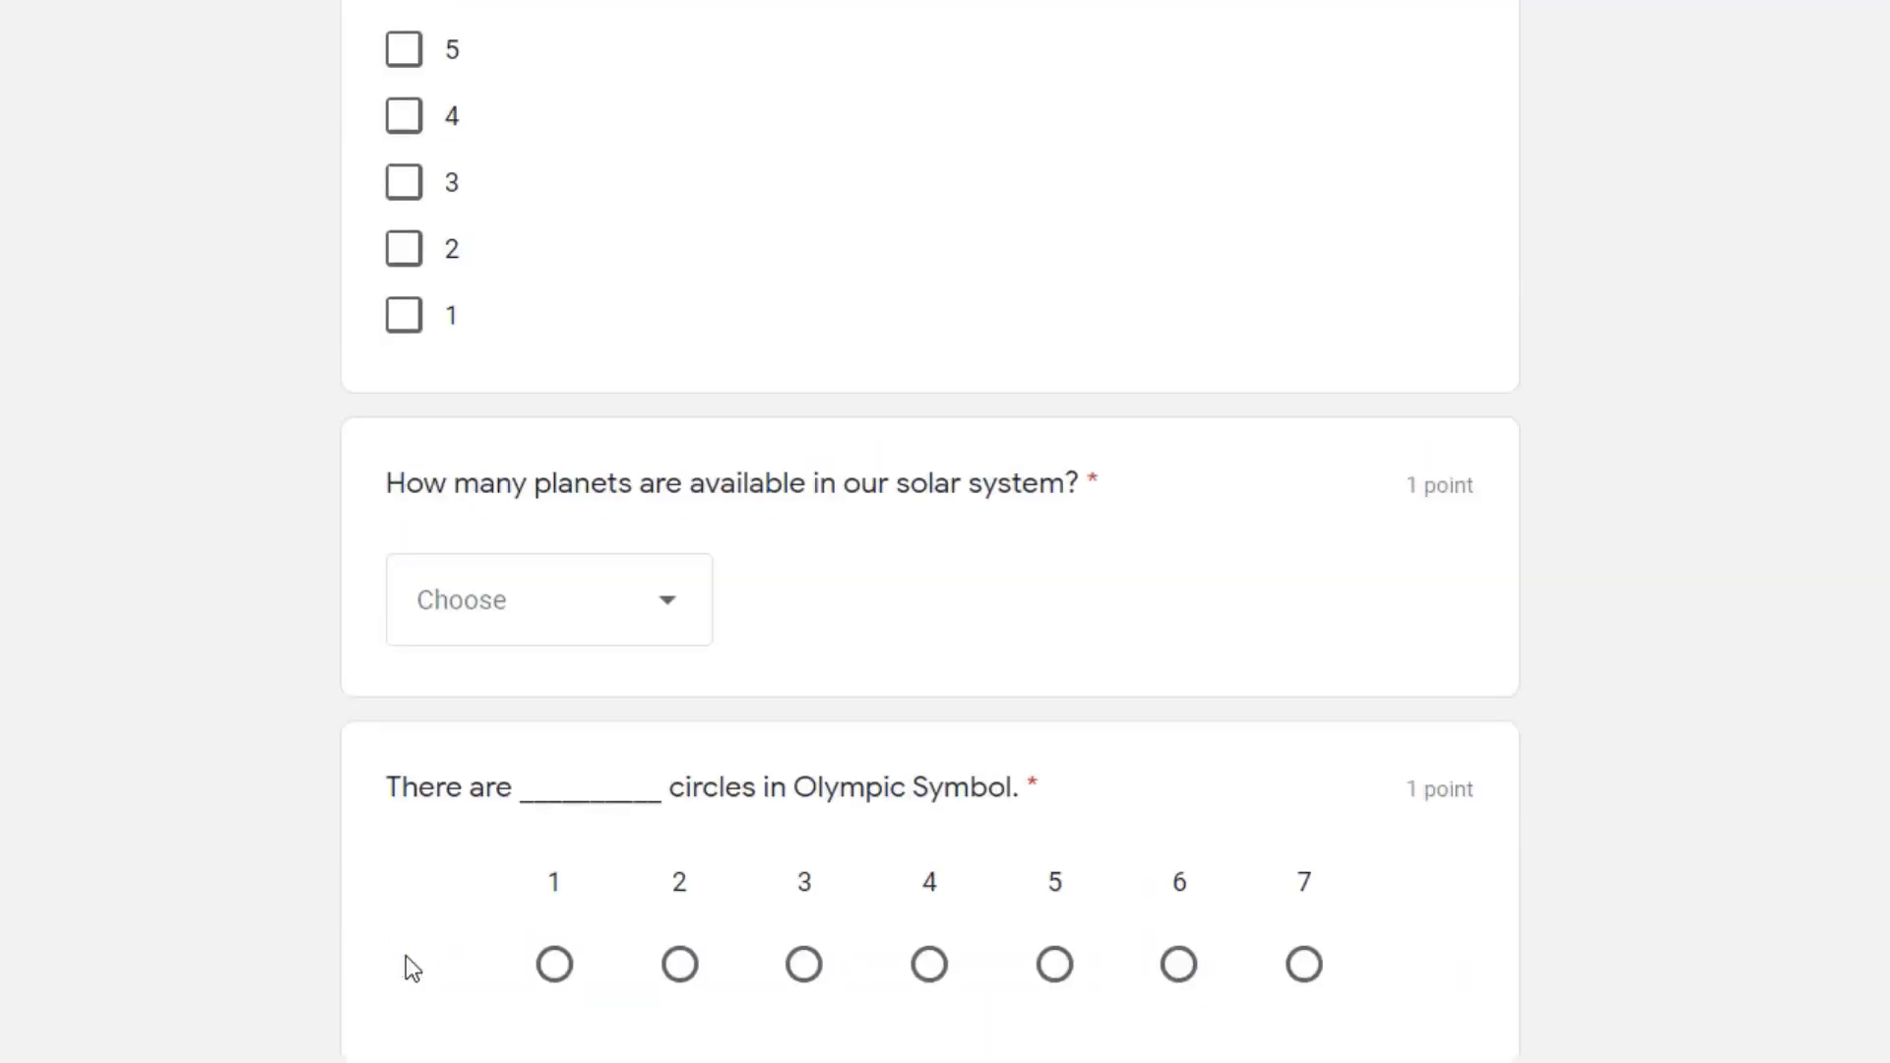
left_click(403, 49)
left_click(404, 115)
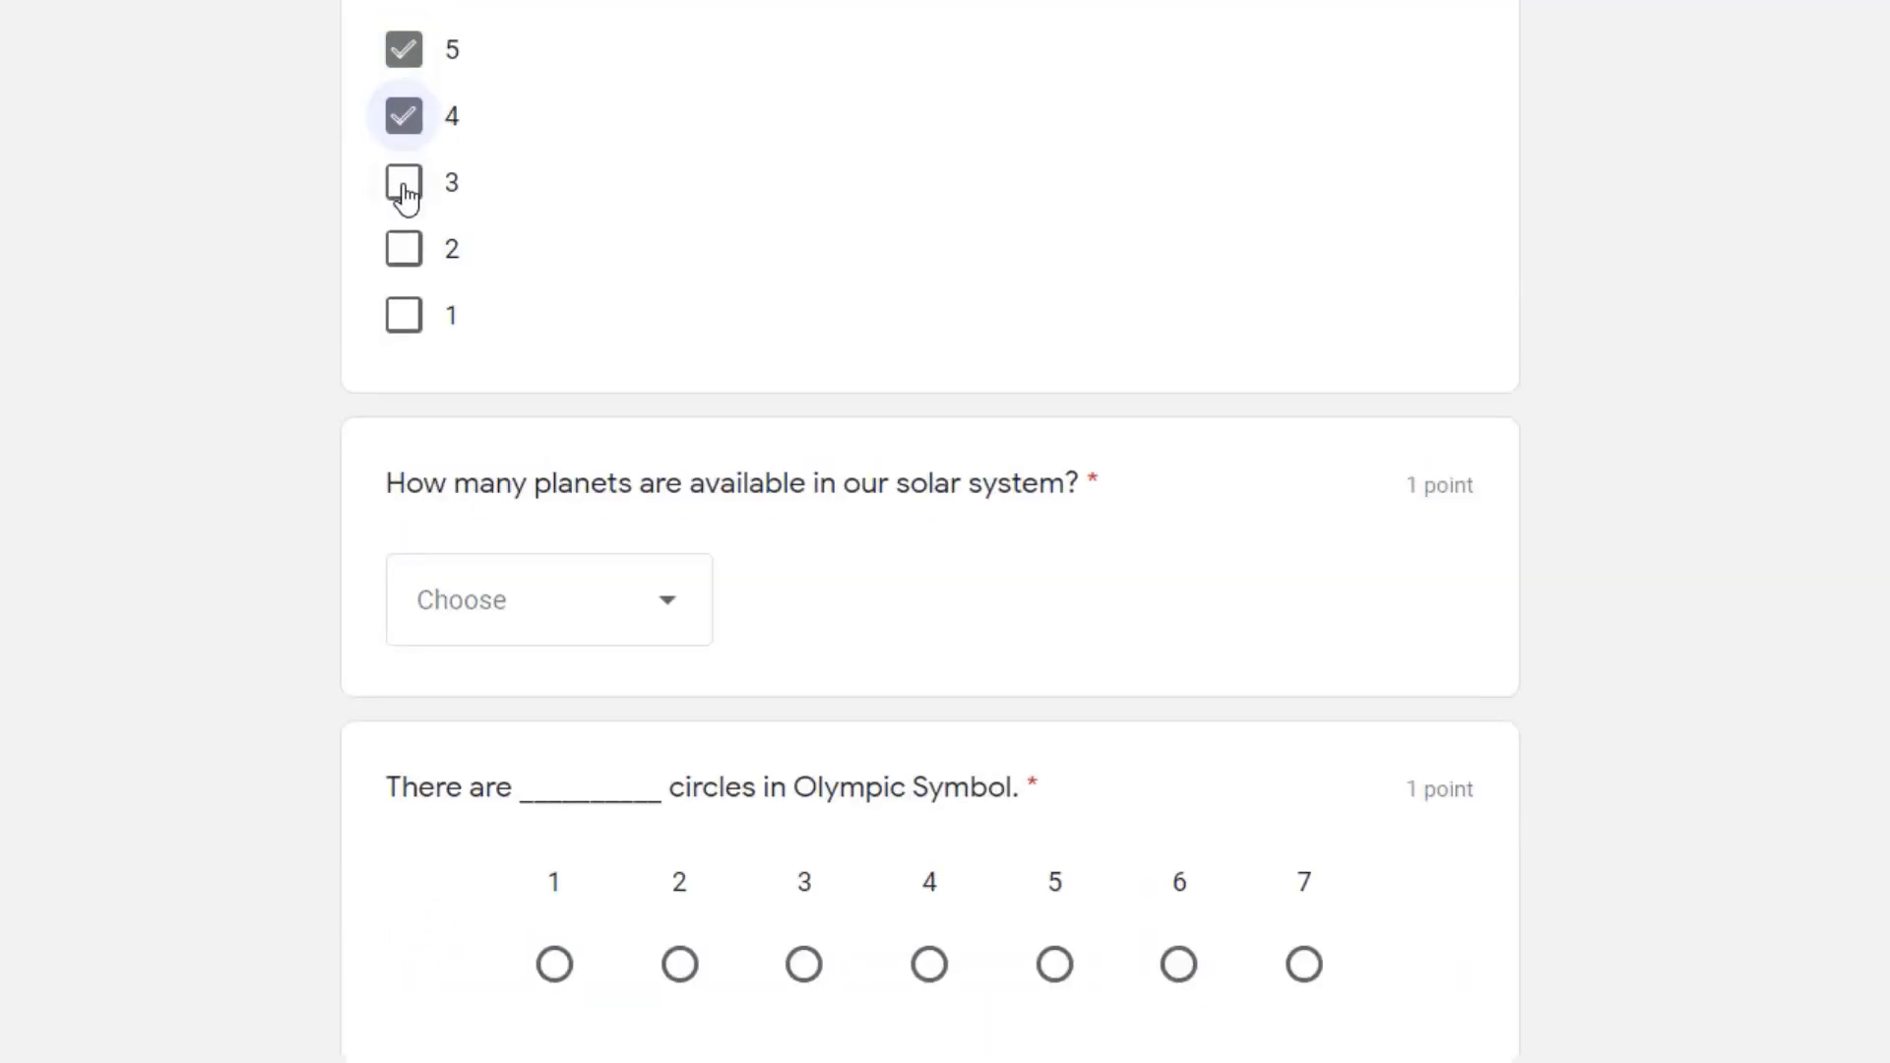
left_click(403, 248)
left_click(404, 315)
Step: Answer 8 for the planets question and 5 for the Olympic Symbol circles, and continue to page 2
left_click(663, 616)
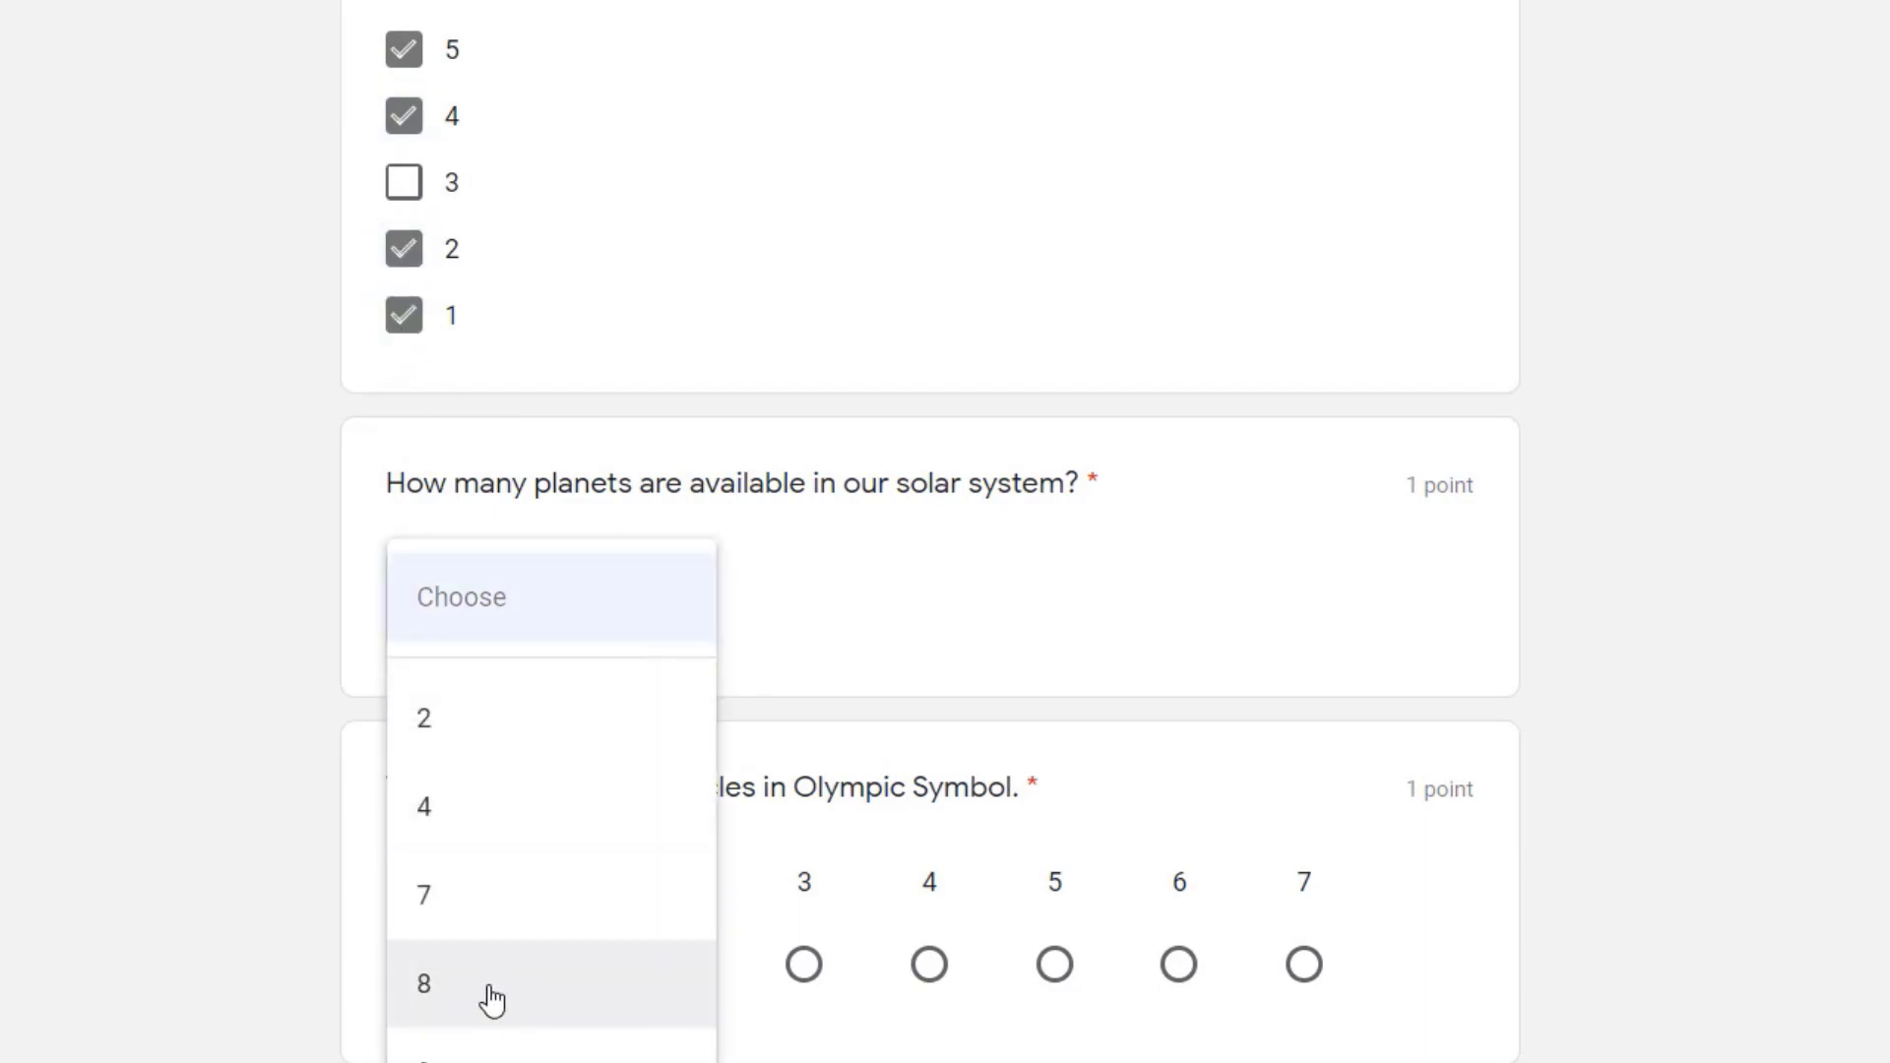
left_click(492, 989)
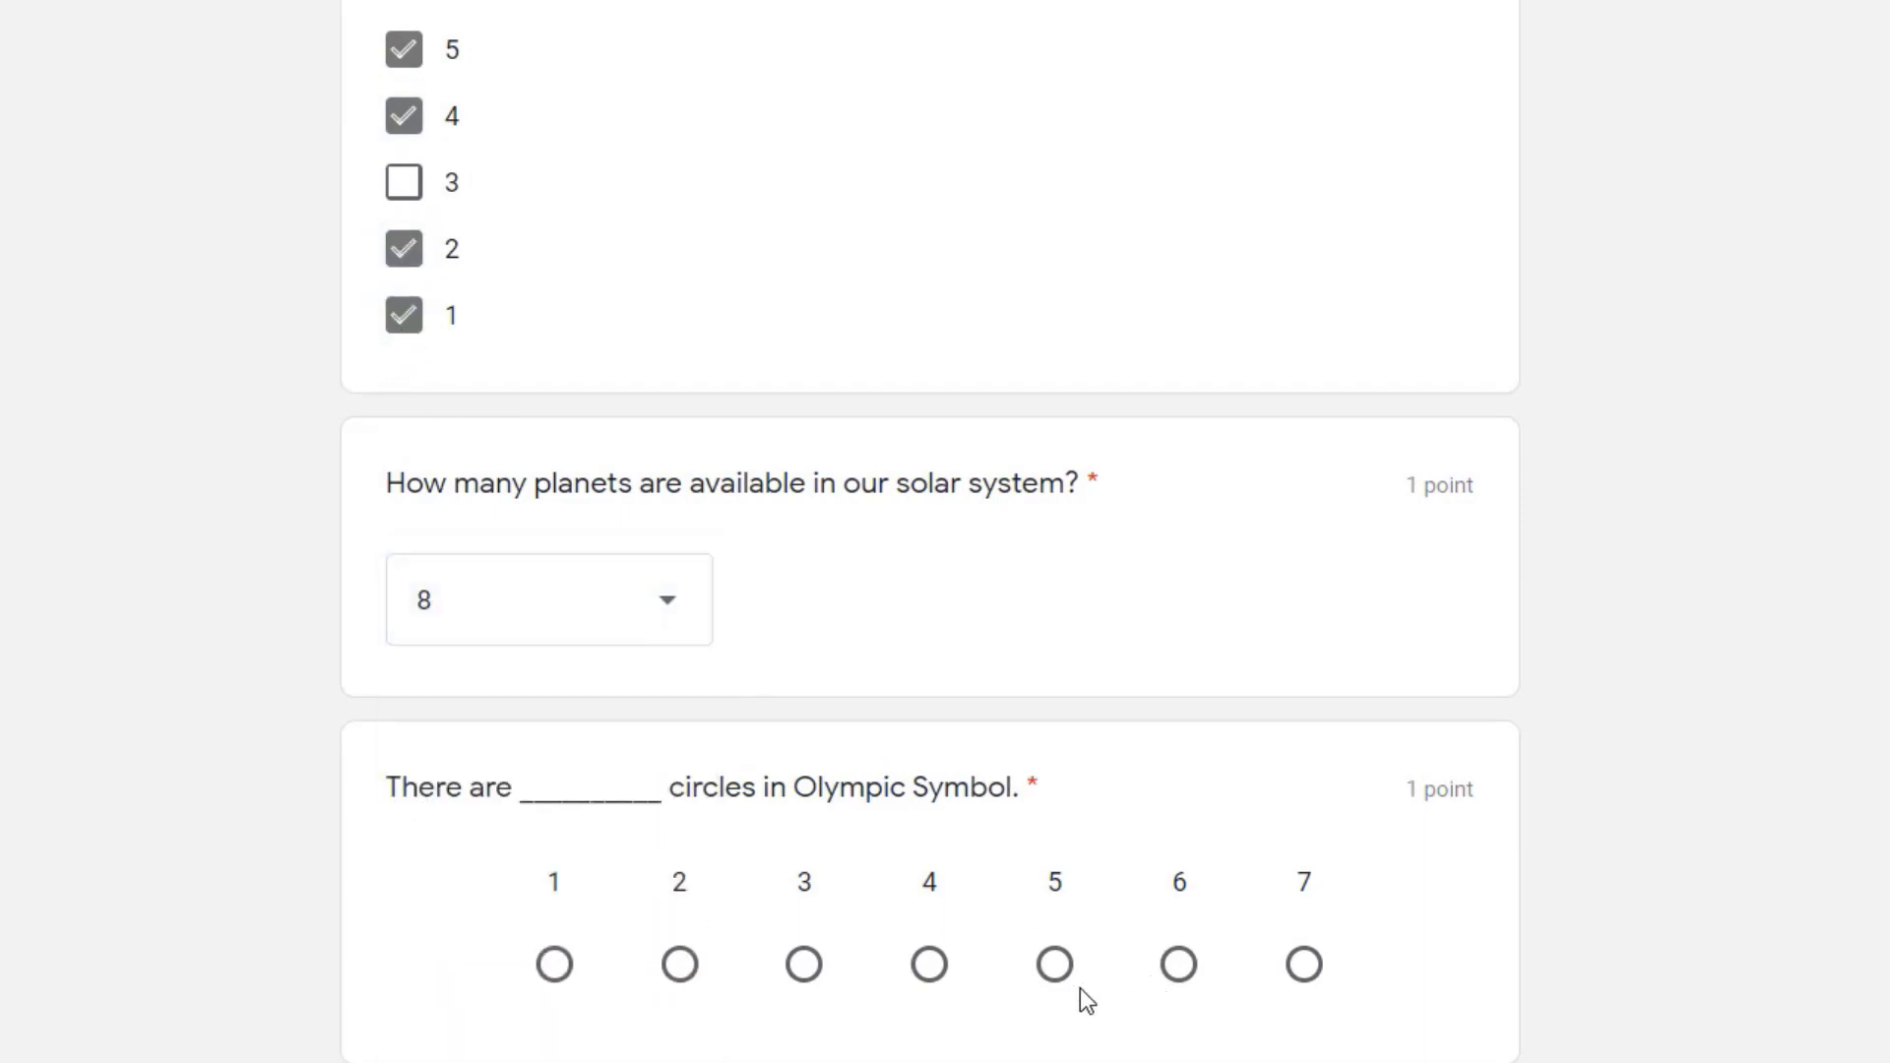
left_click(1055, 975)
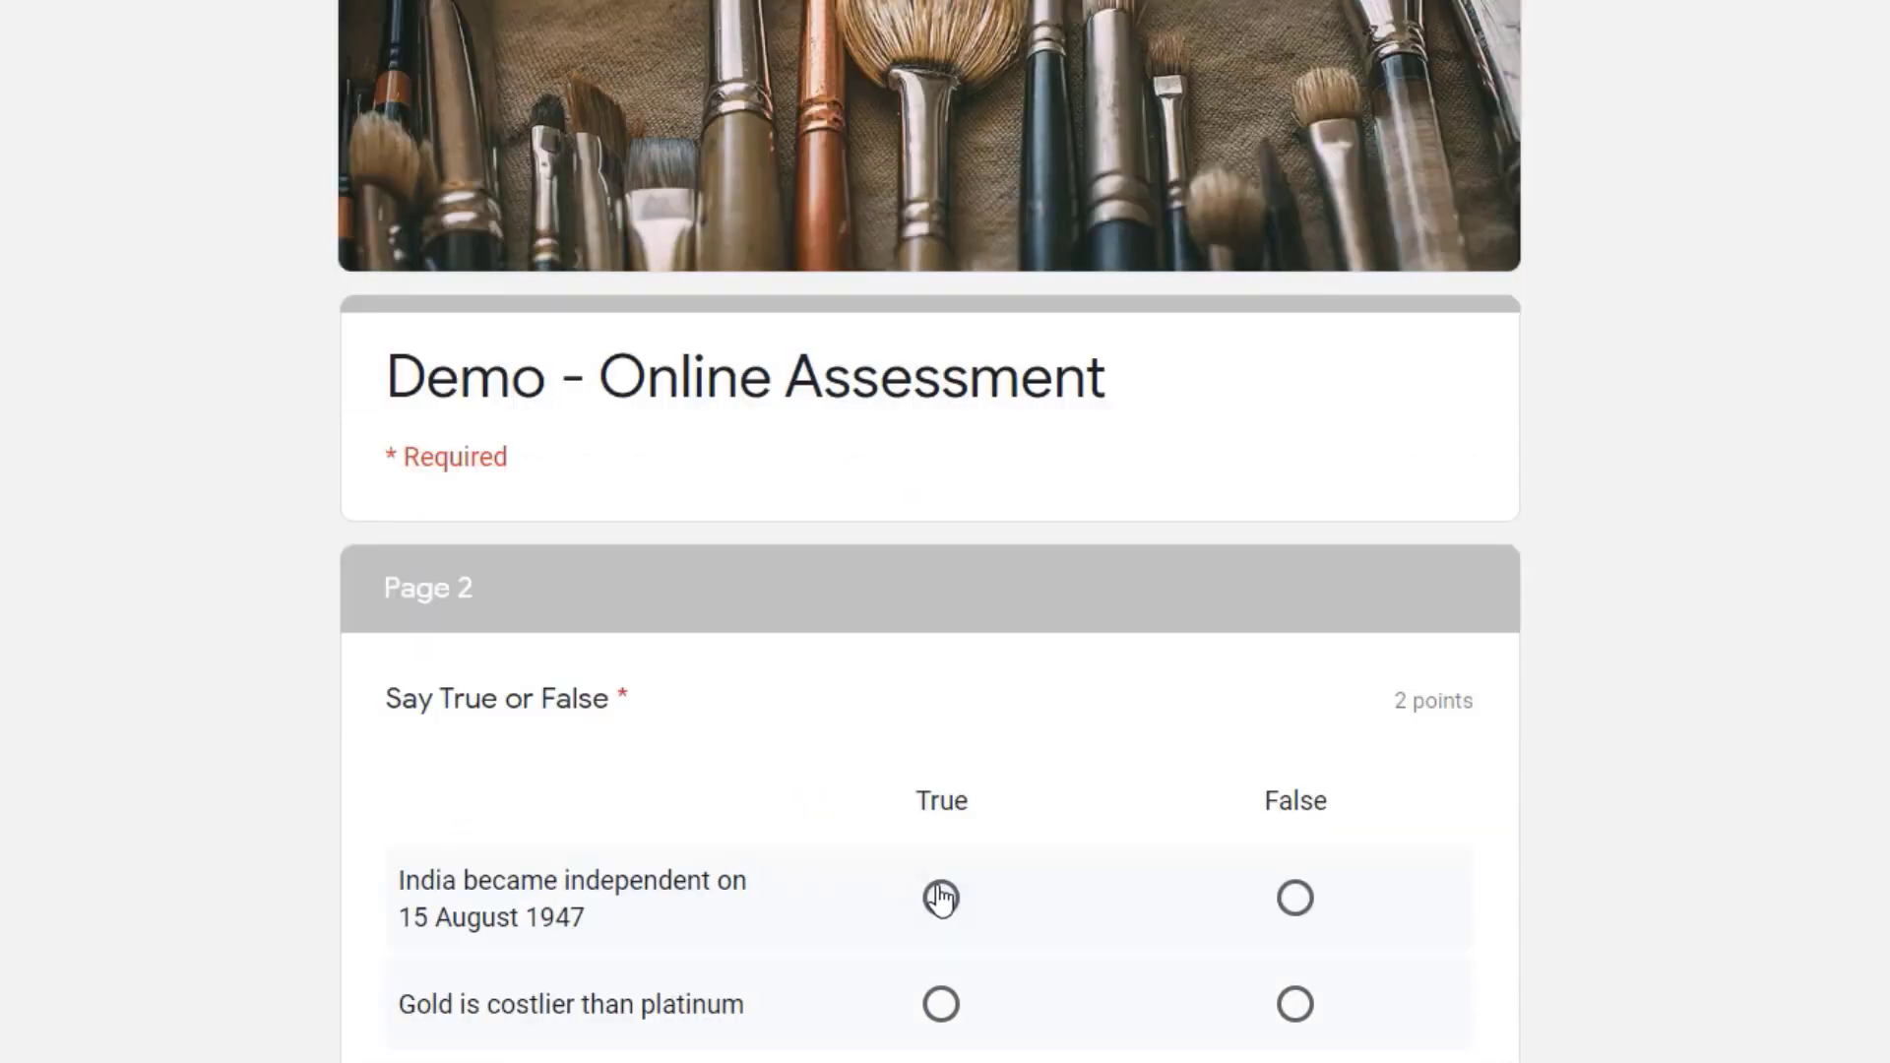
Step: Answer True for India's independence on 15 August 1947 and False for gold being costlier than platinum
left_click(940, 897)
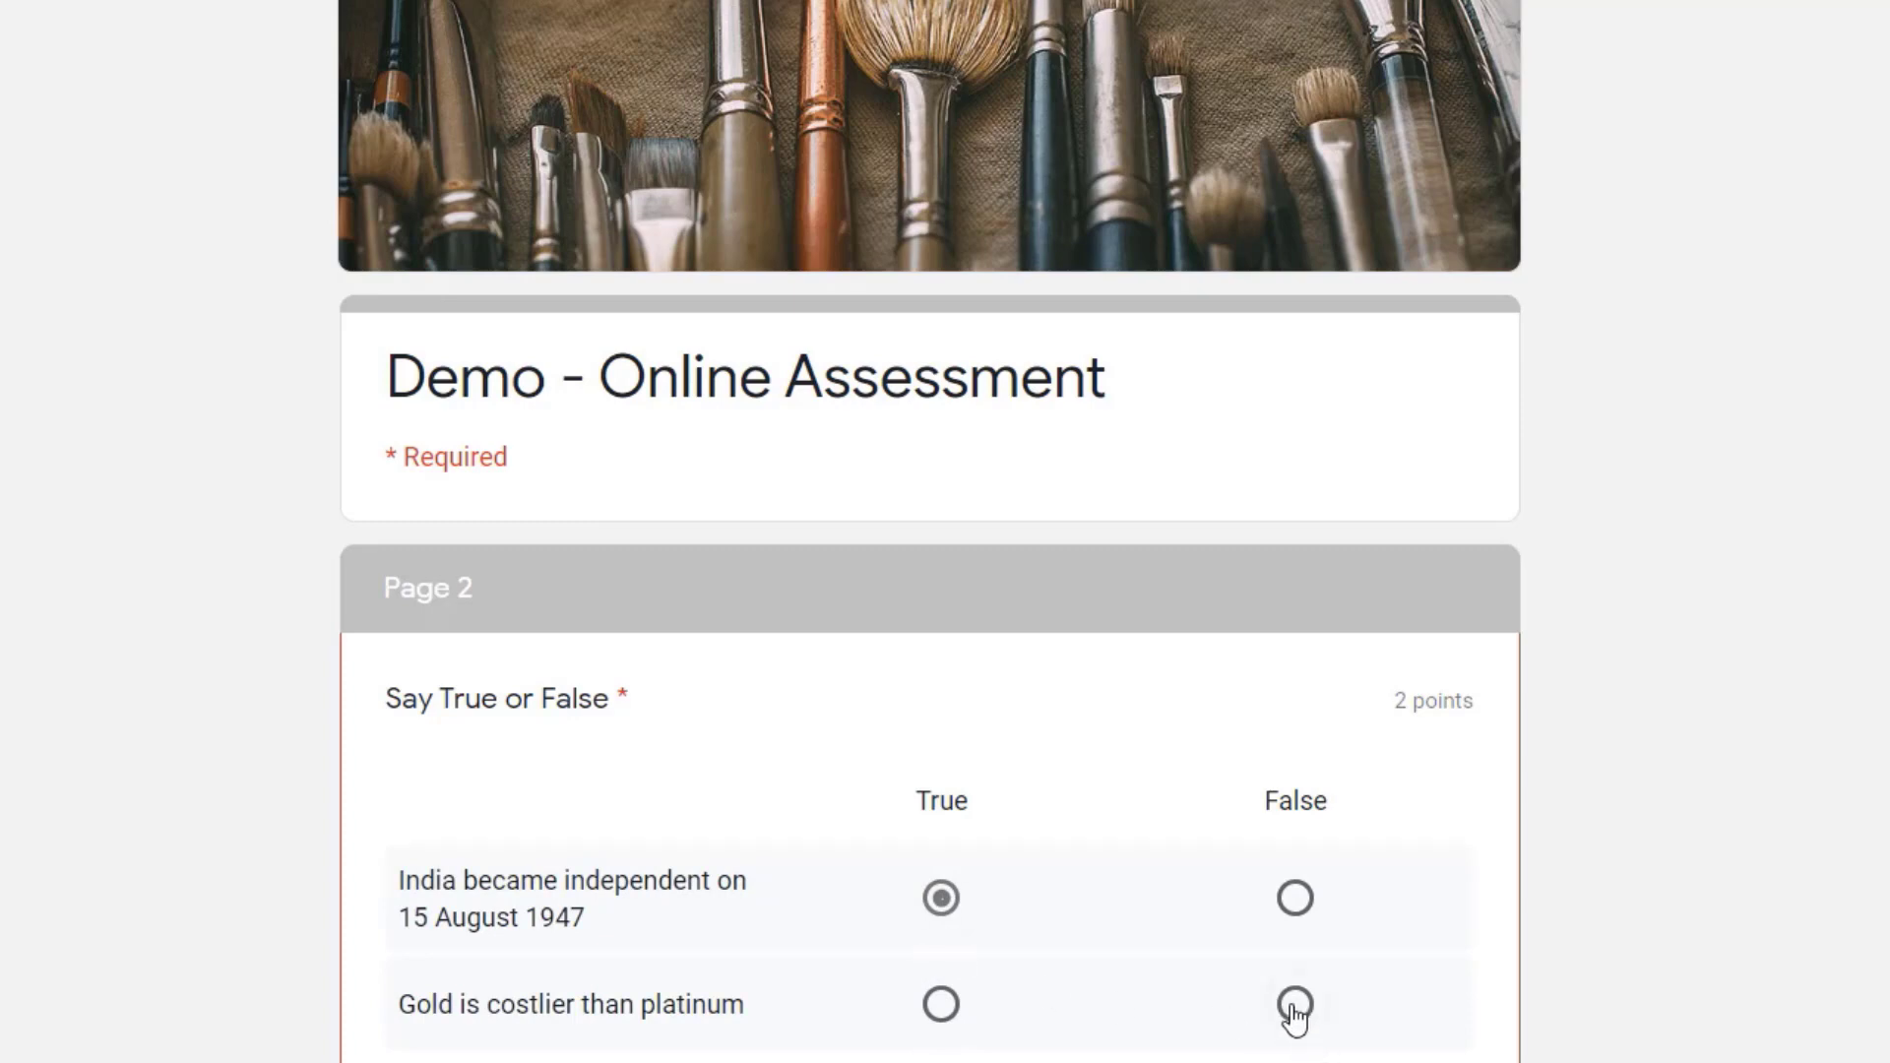
left_click(1295, 1006)
scroll(1122, 1013, "down", 6)
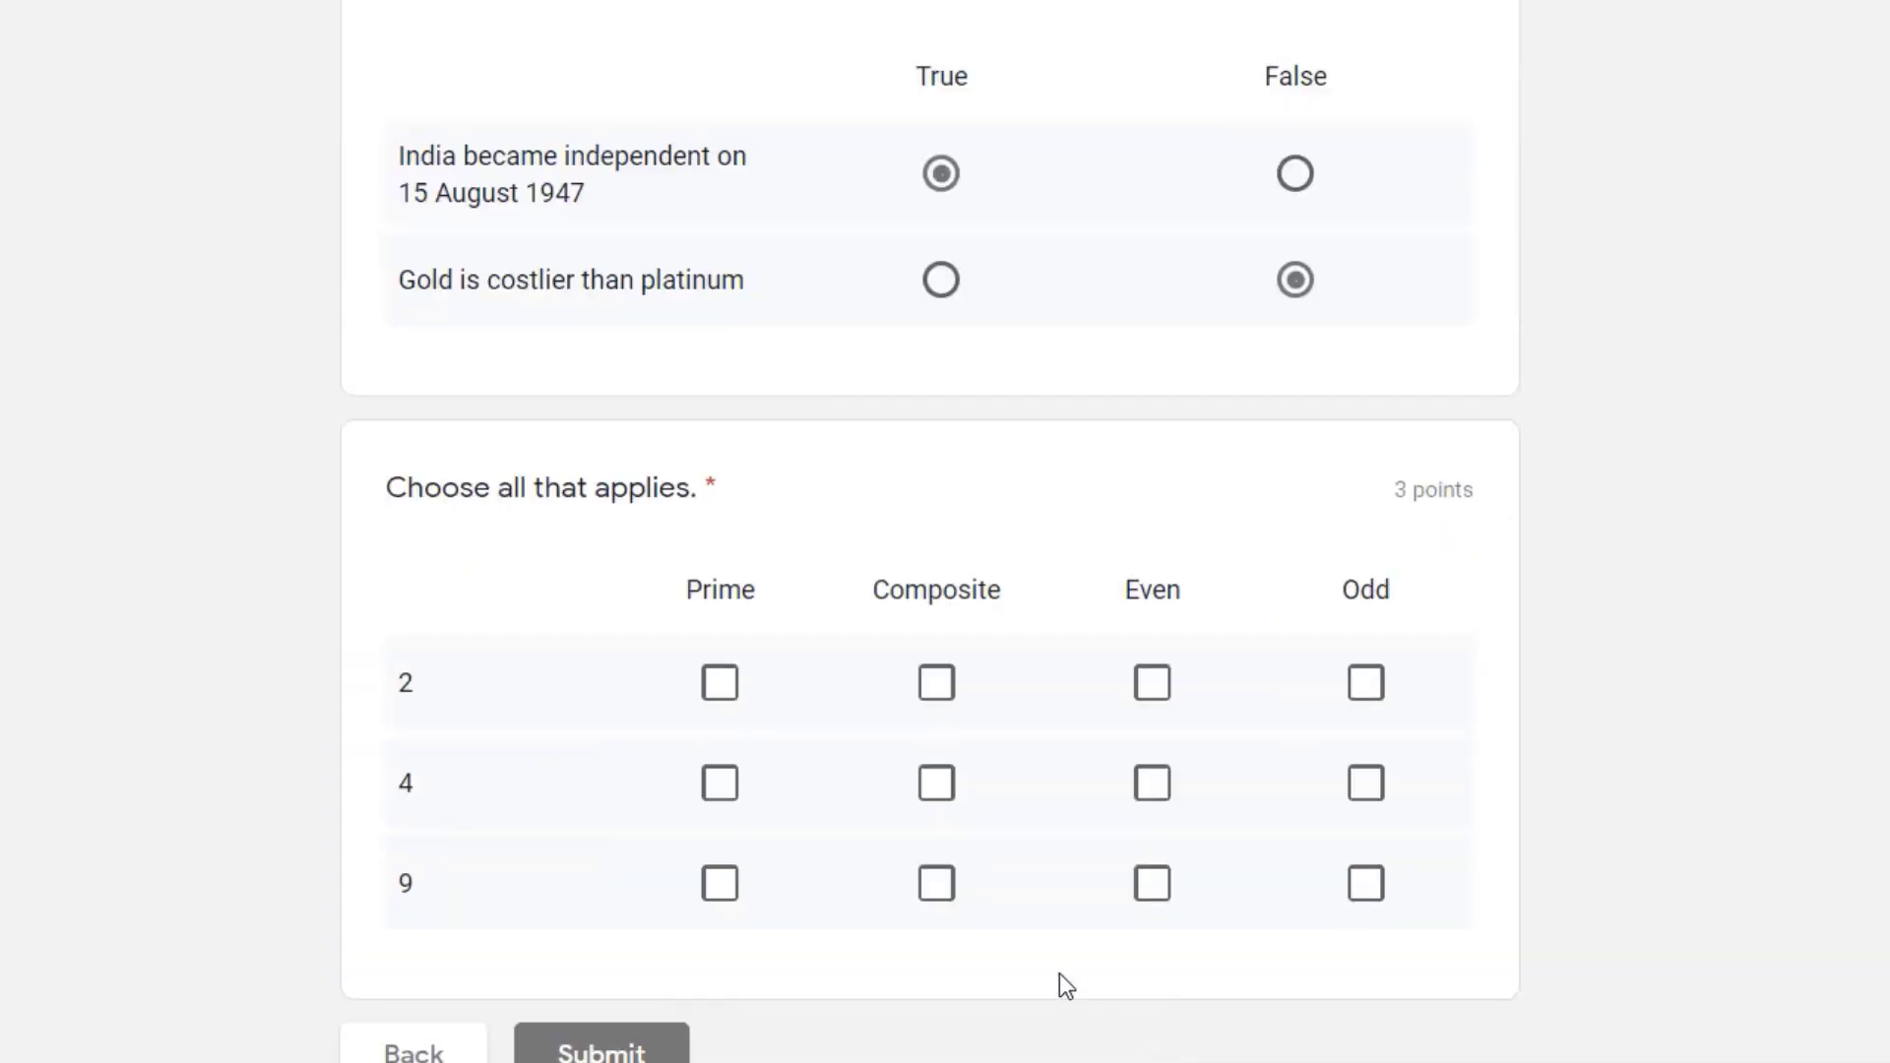
Step: In "Choose all that applies.", mark 2 as Prime and Even, 4 as Composite and Even, and 9 as Composite and Odd
left_click(726, 694)
left_click(1158, 697)
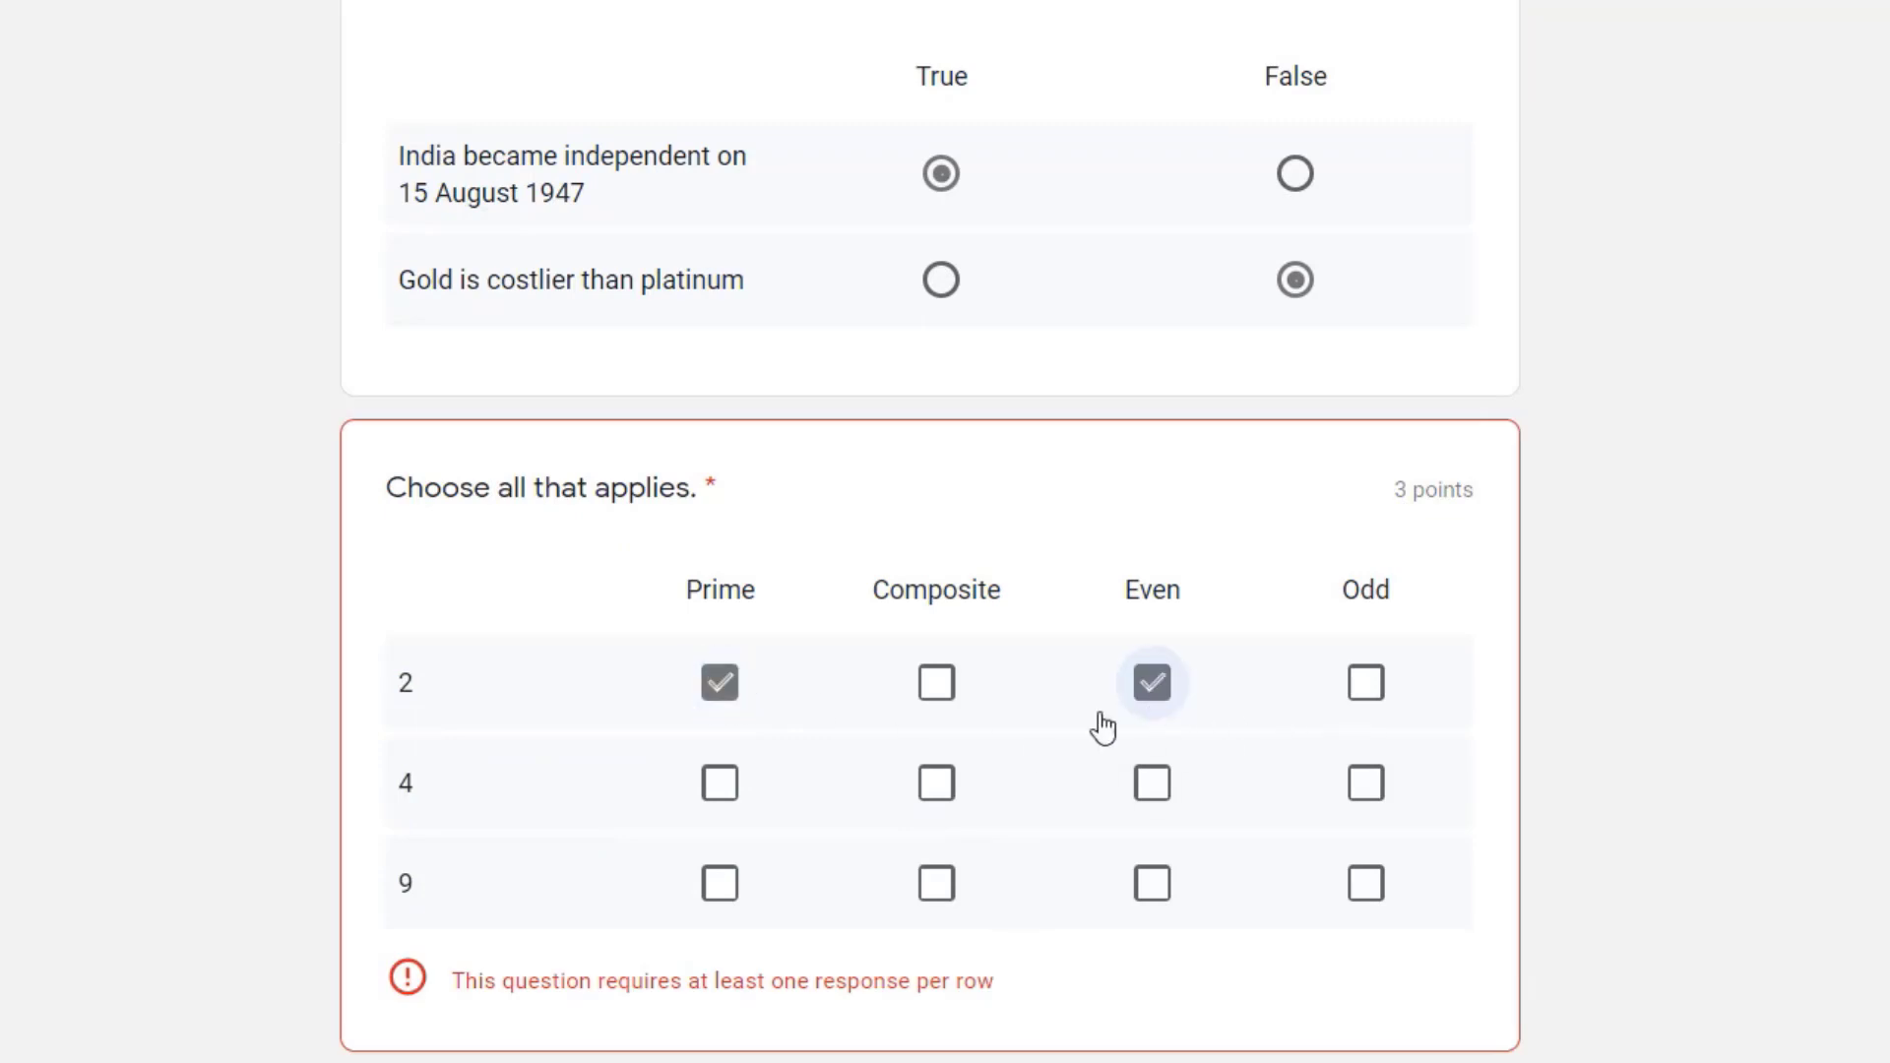
left_click(936, 784)
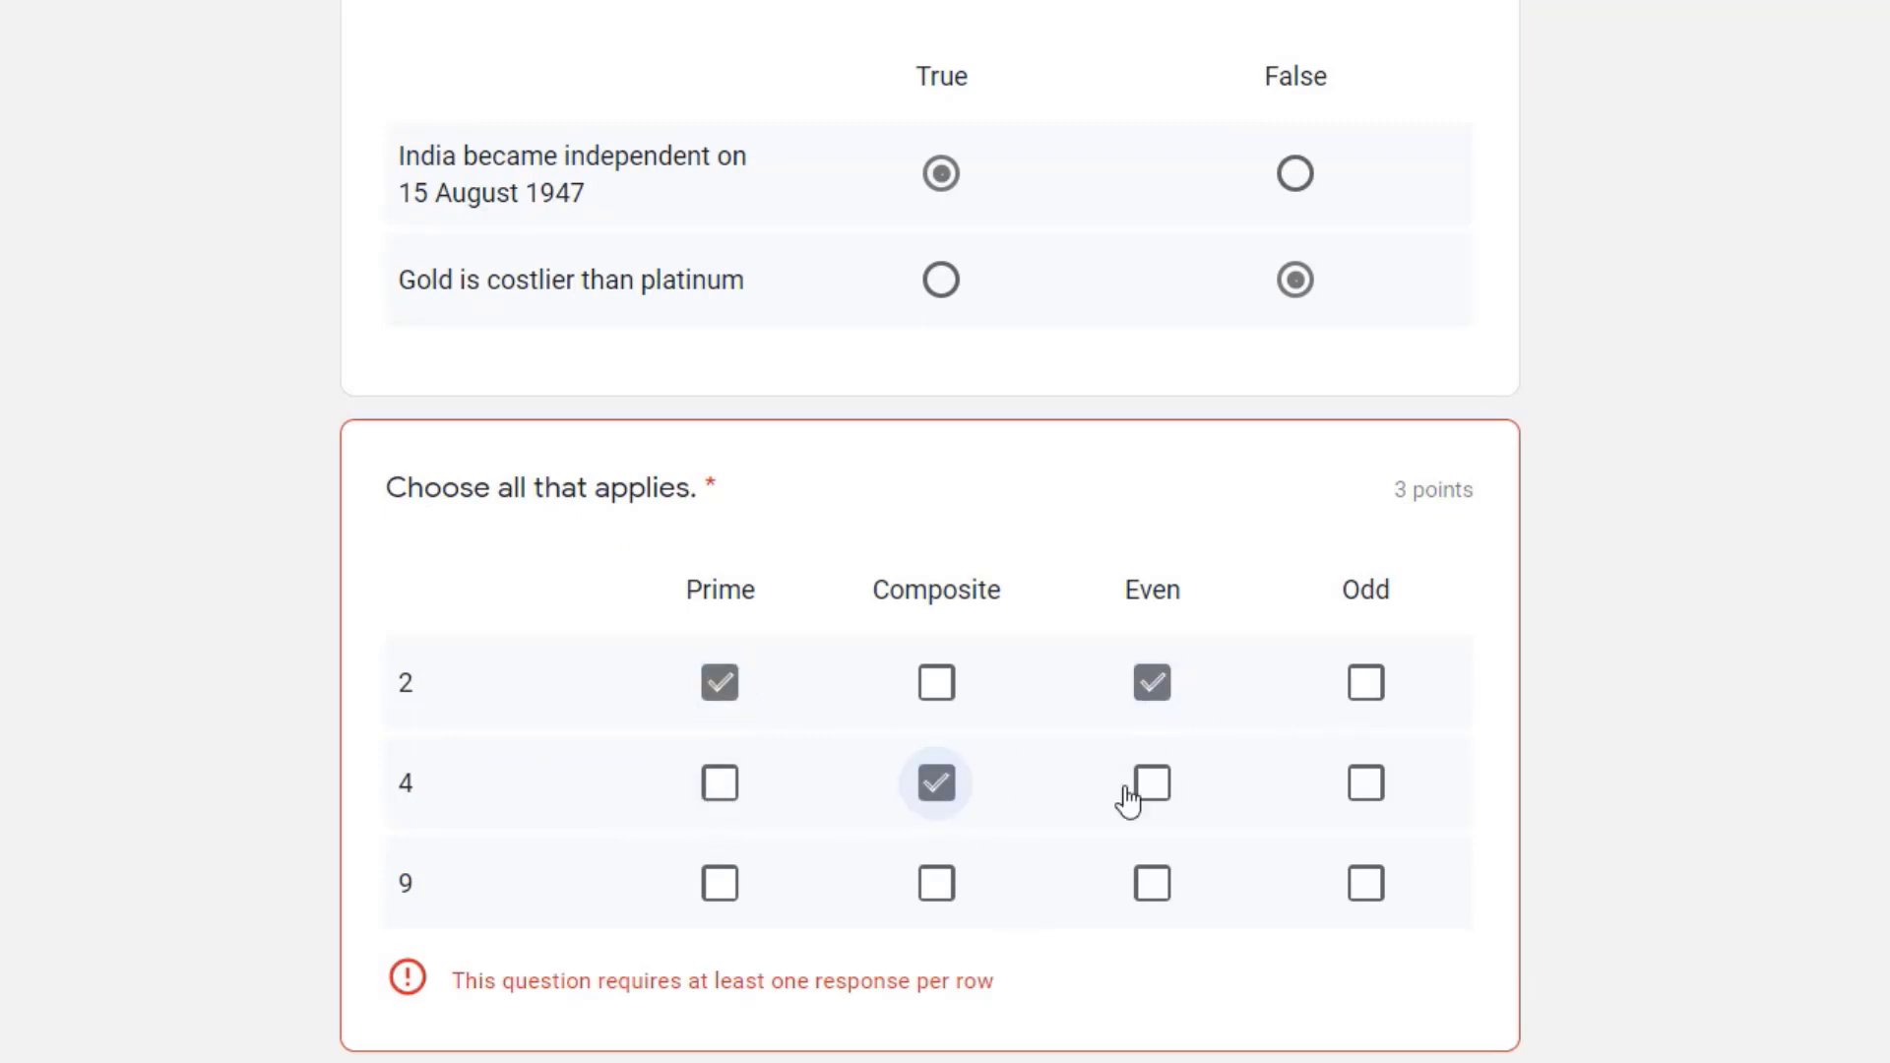
left_click(1152, 785)
left_click(936, 885)
left_click(1365, 885)
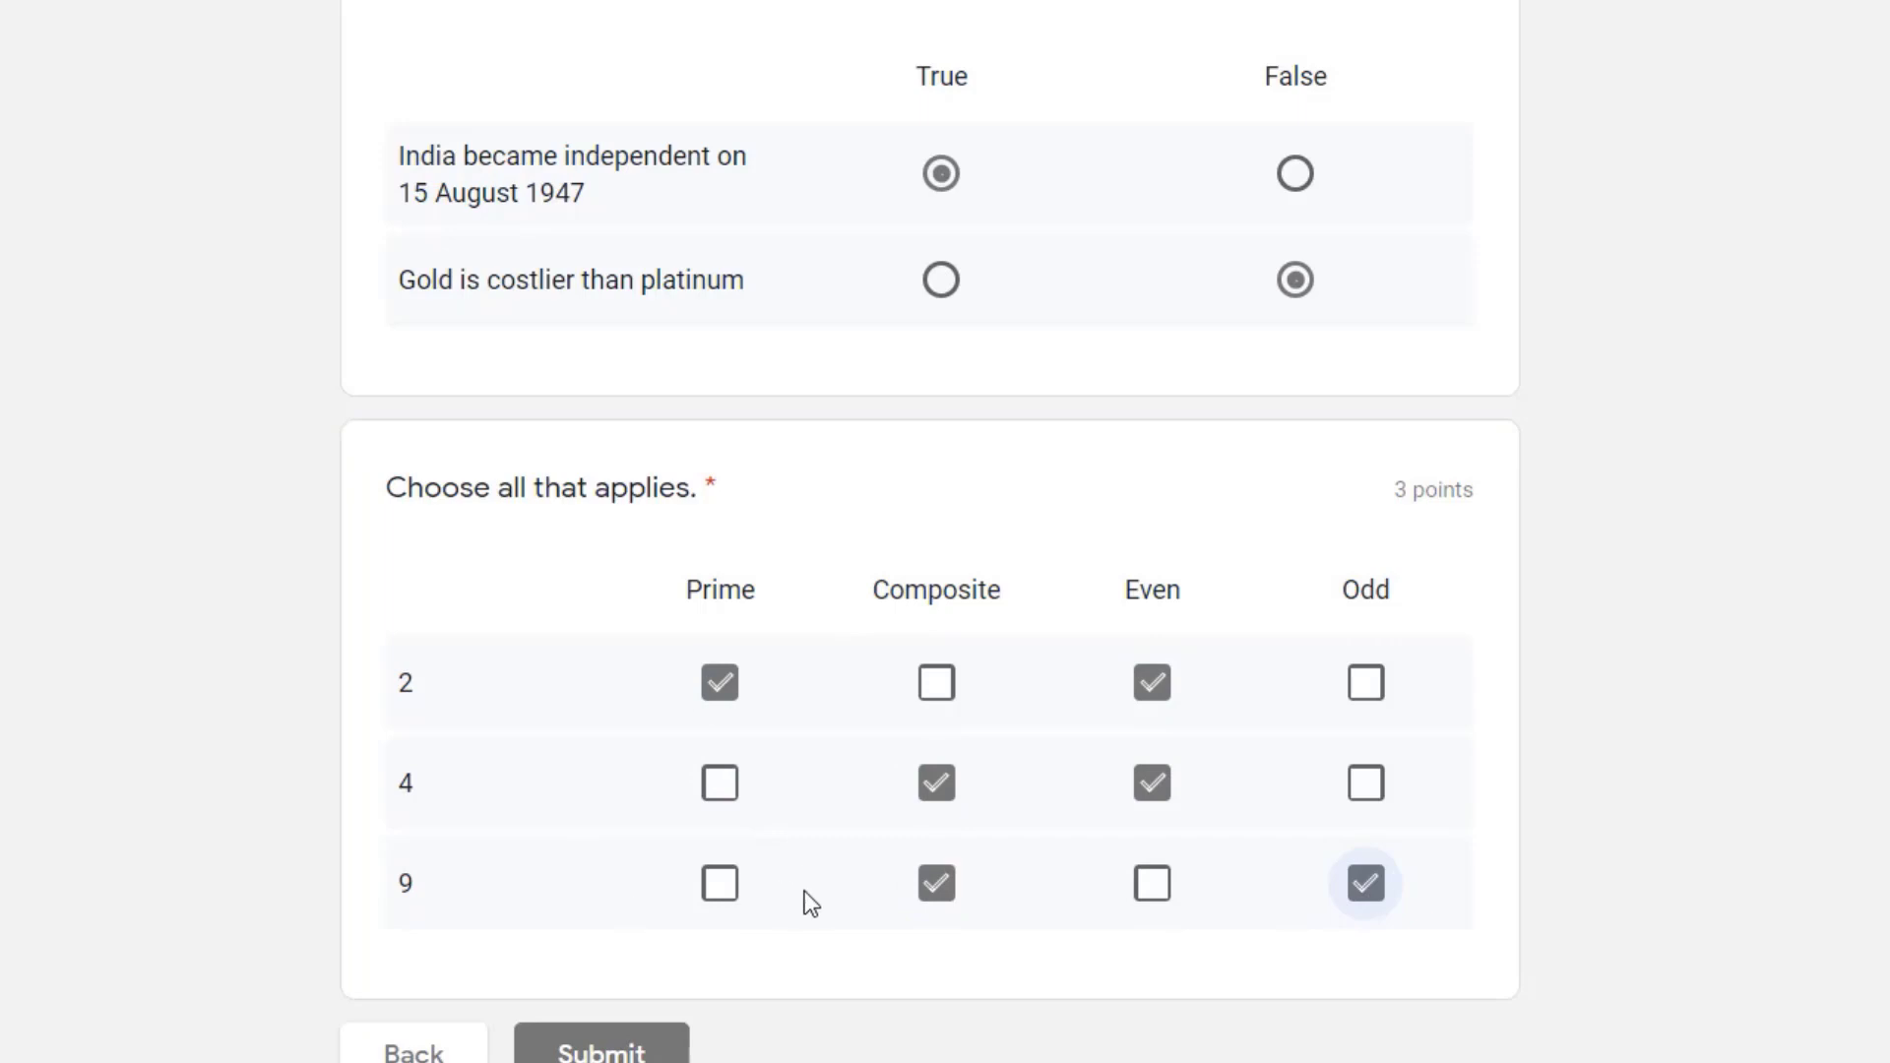
Step: Clear the Composite and Odd answers in row 9 and mark both again
left_click(936, 883)
left_click(1365, 883)
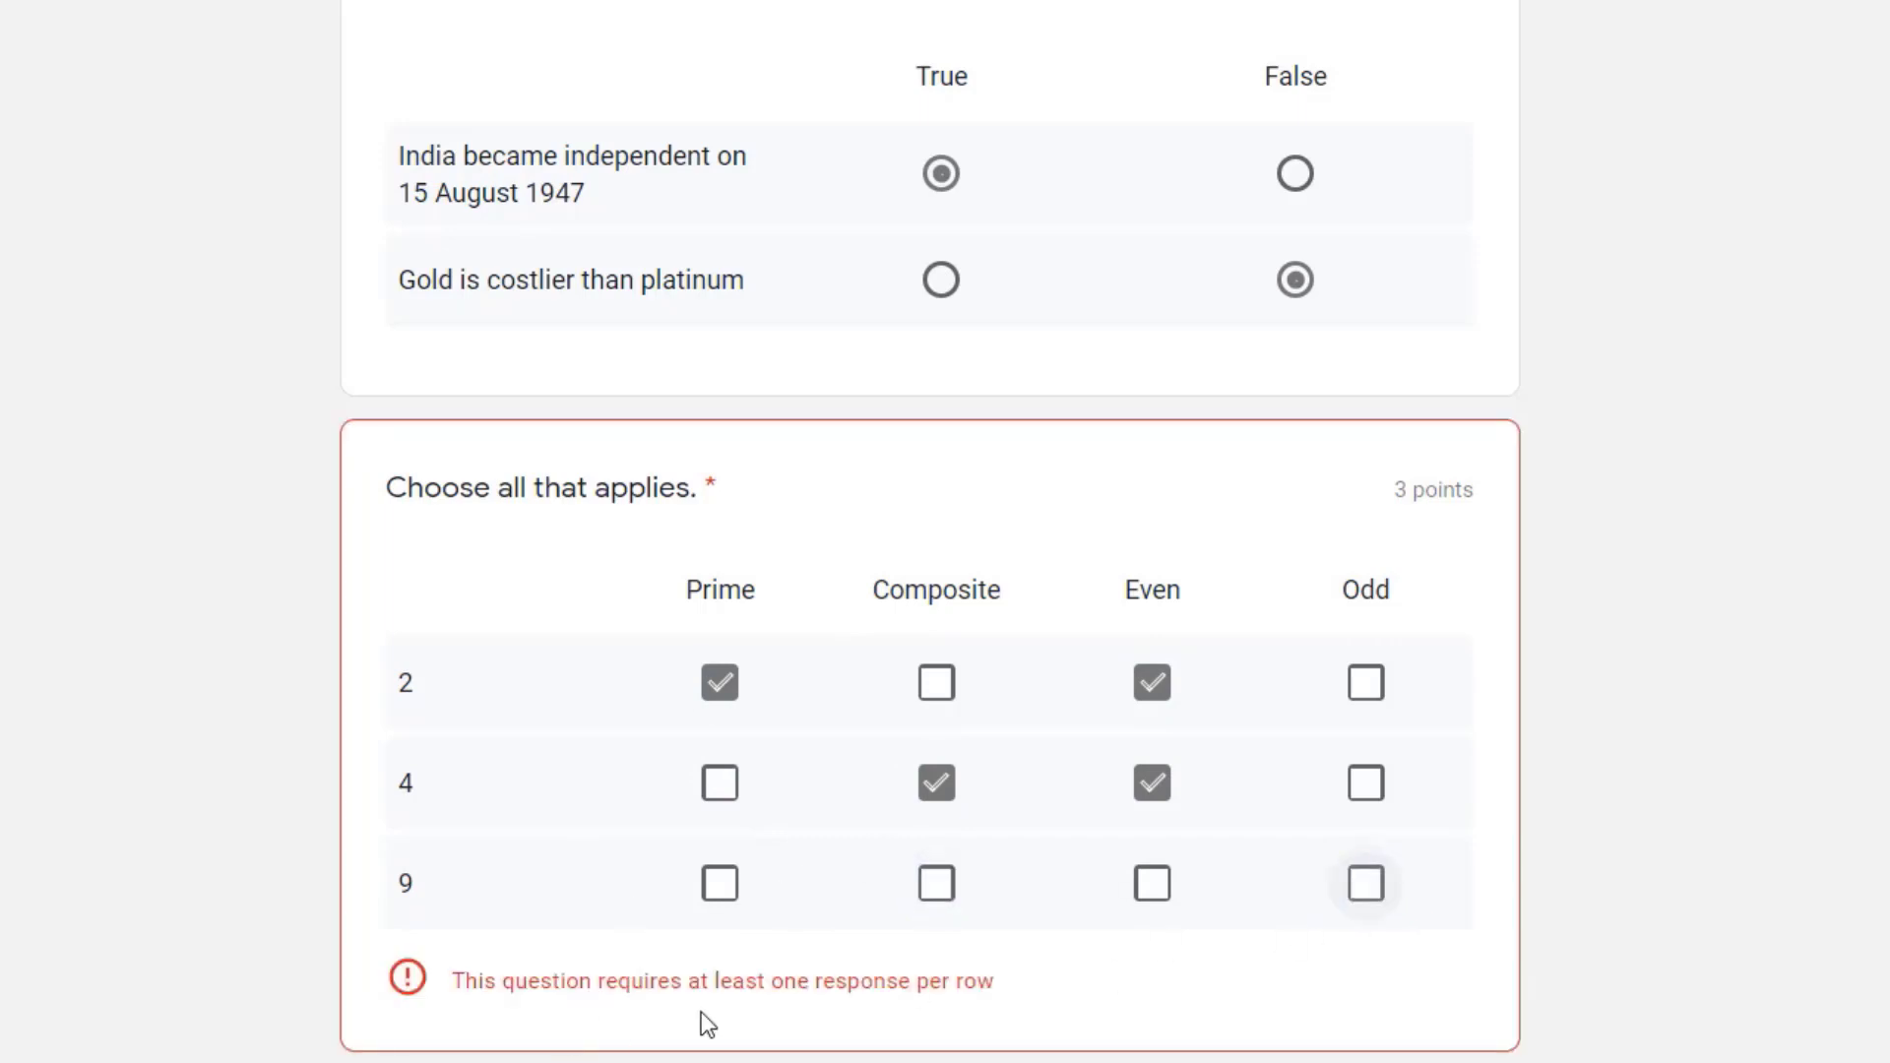
left_click(936, 883)
left_click(1365, 883)
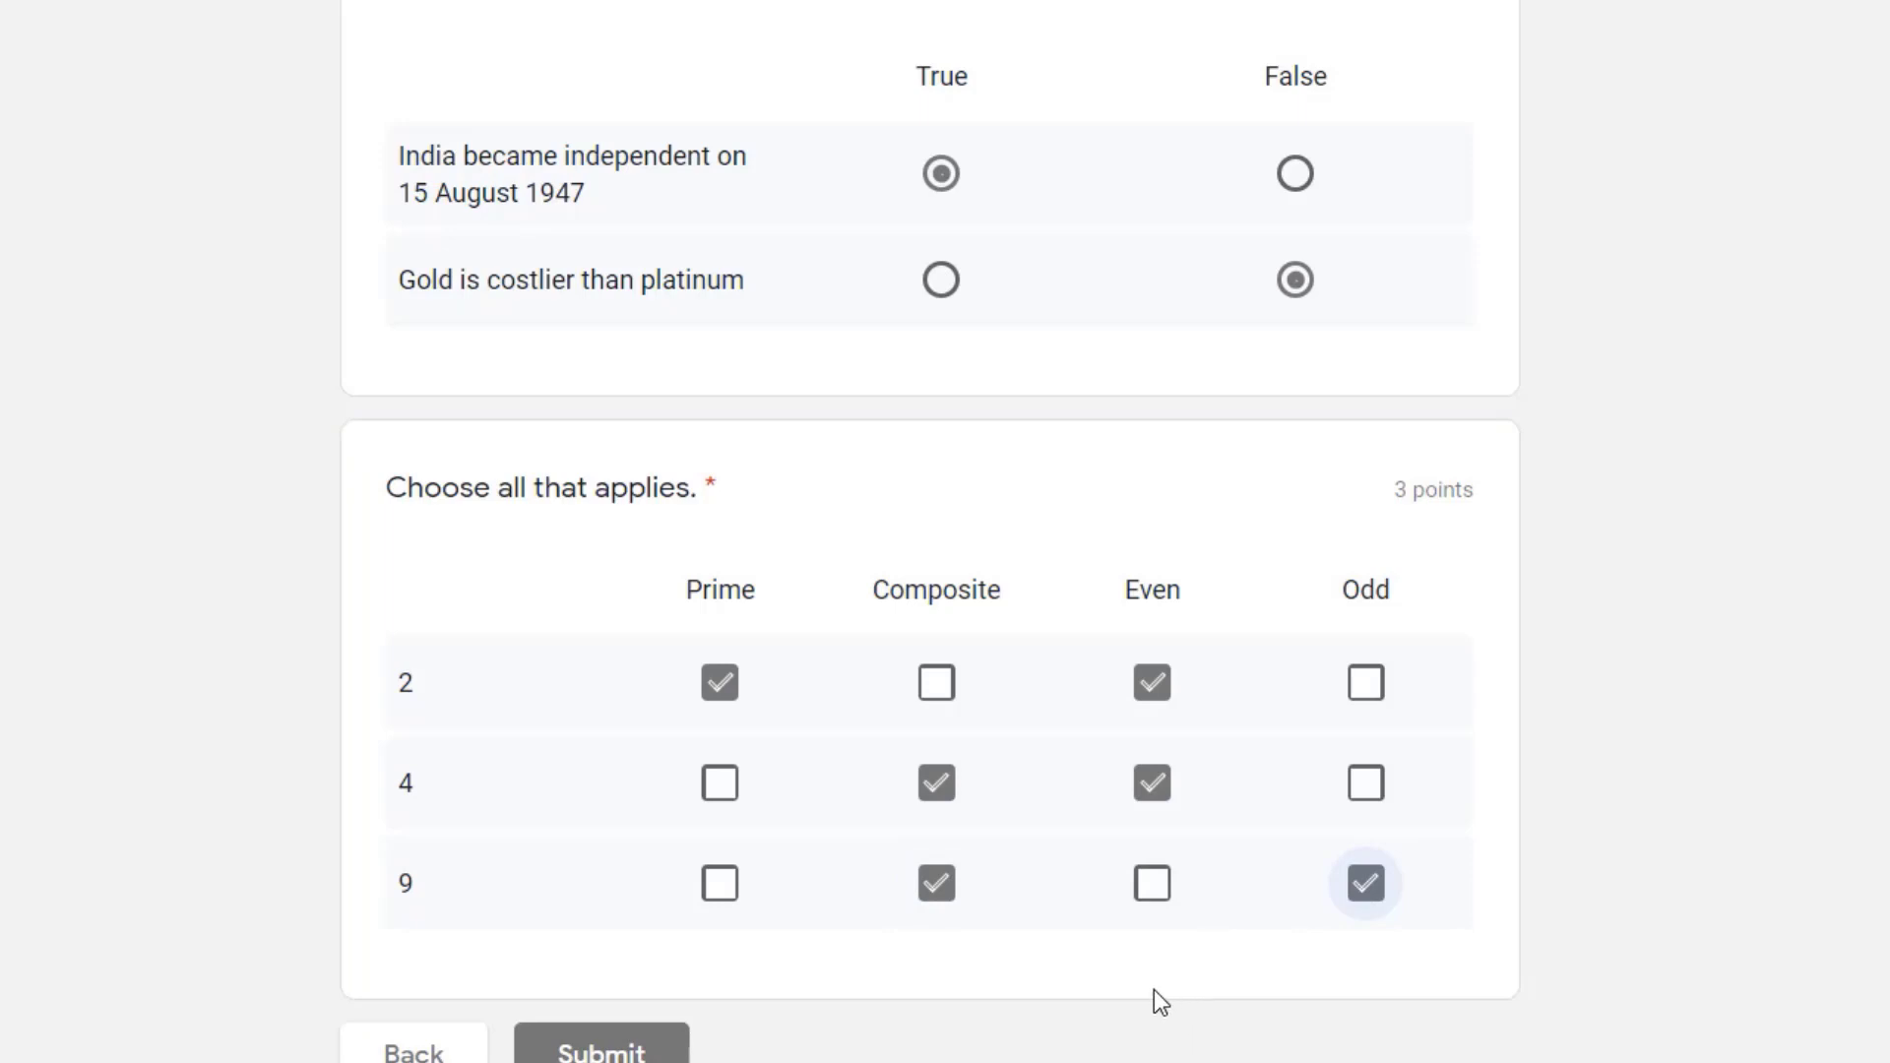
Step: Submit the completed assessment and view its score with the graded answers
left_click(602, 1049)
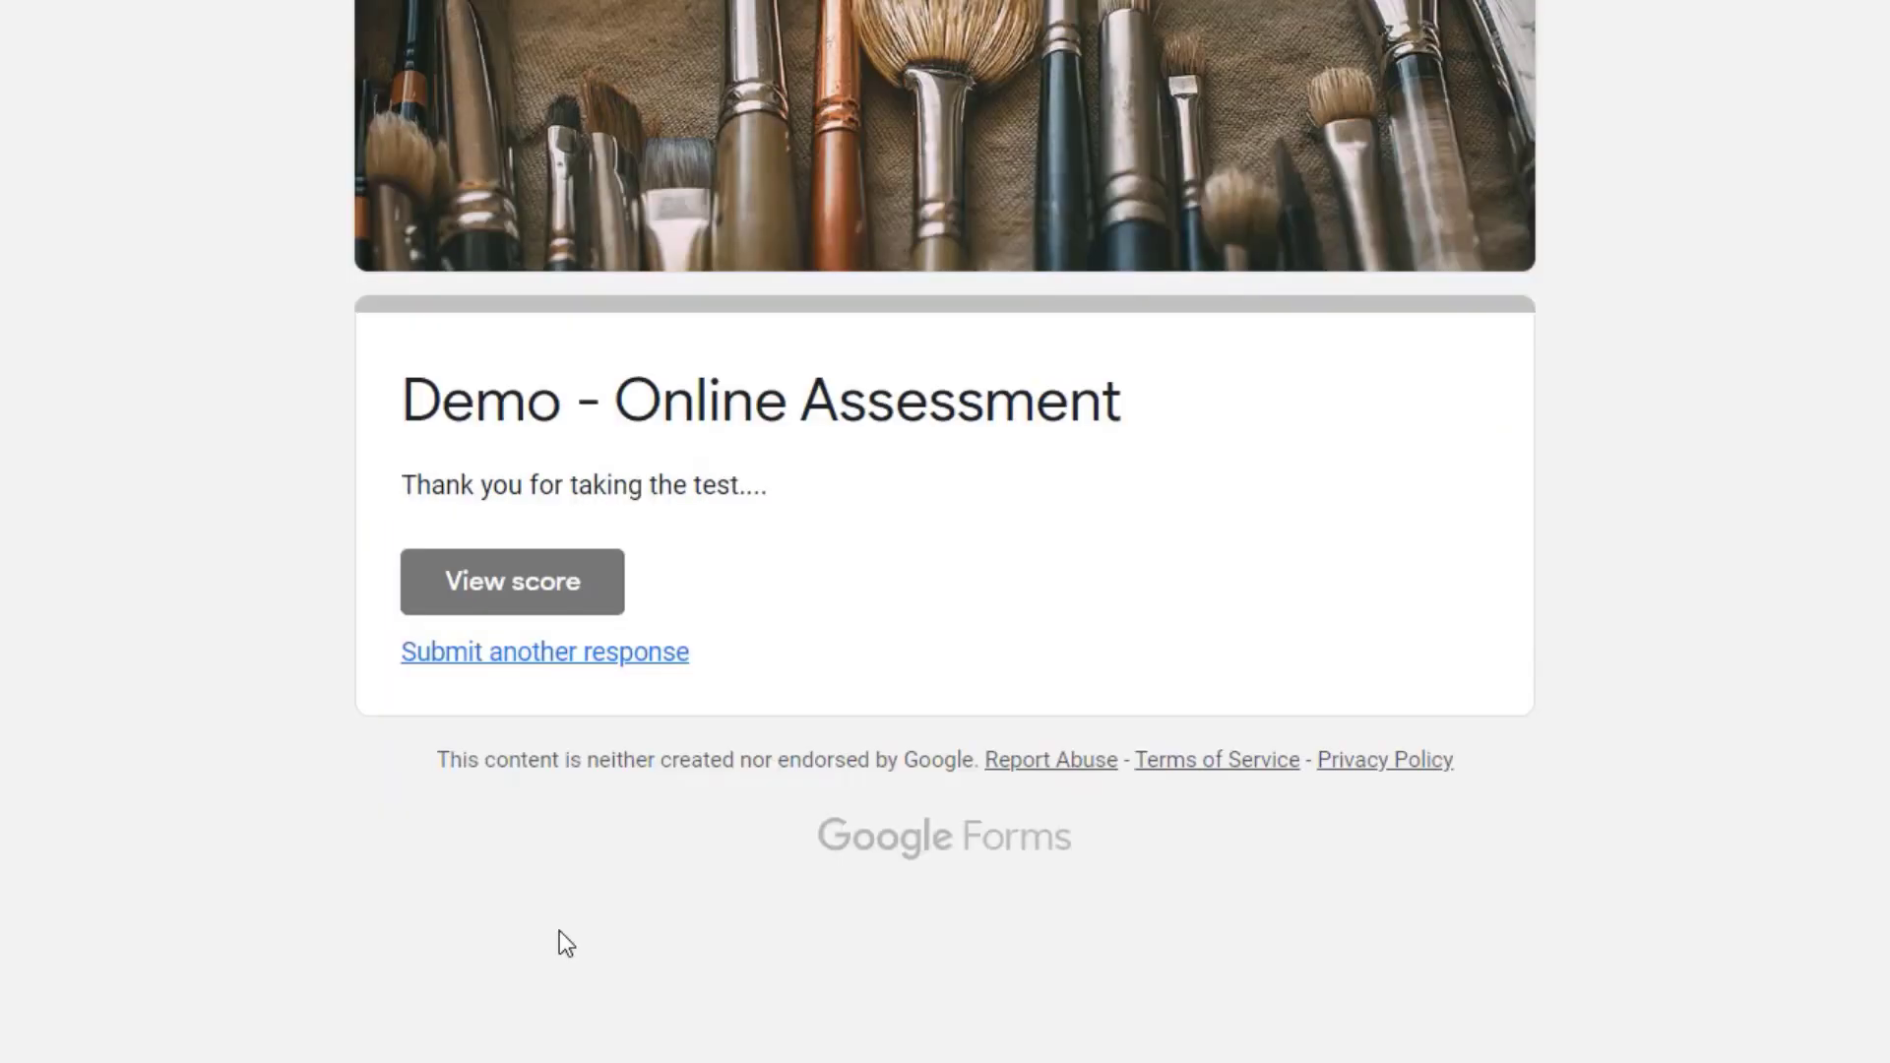
left_click(489, 592)
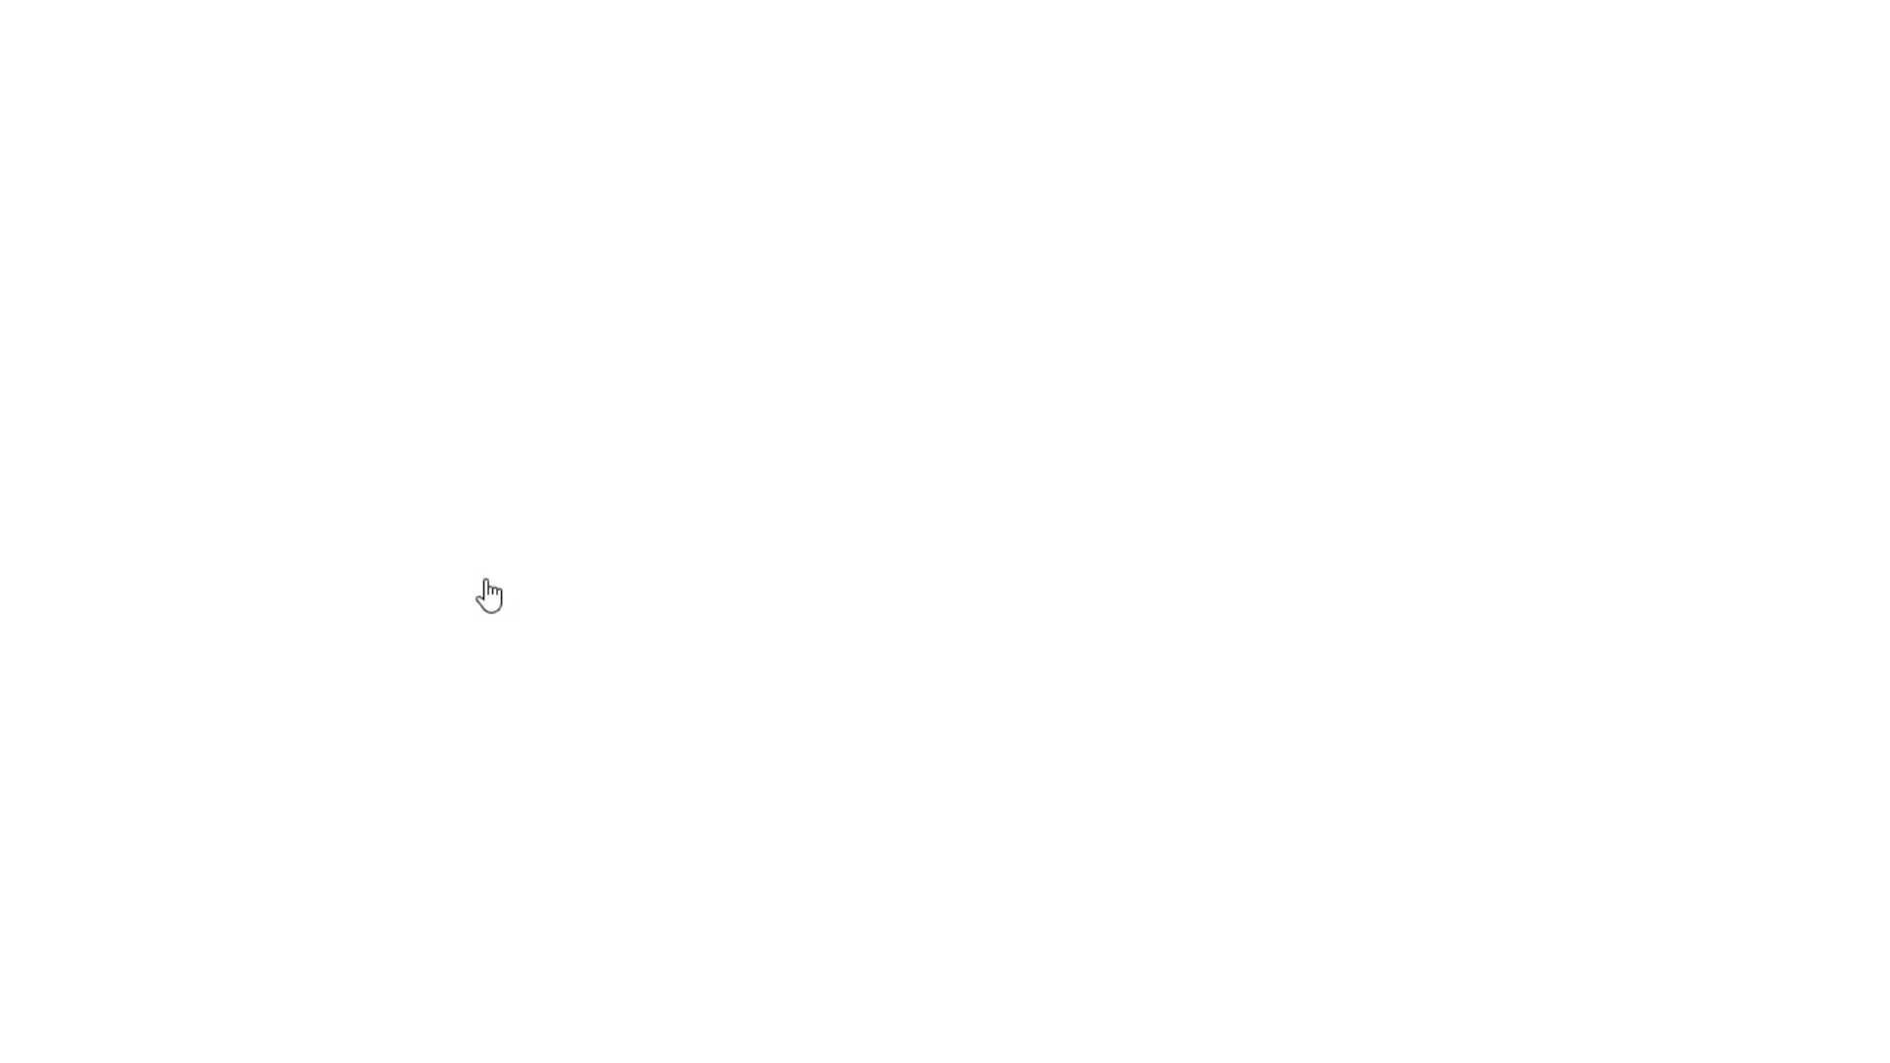
scroll(289, 805, "down", 10)
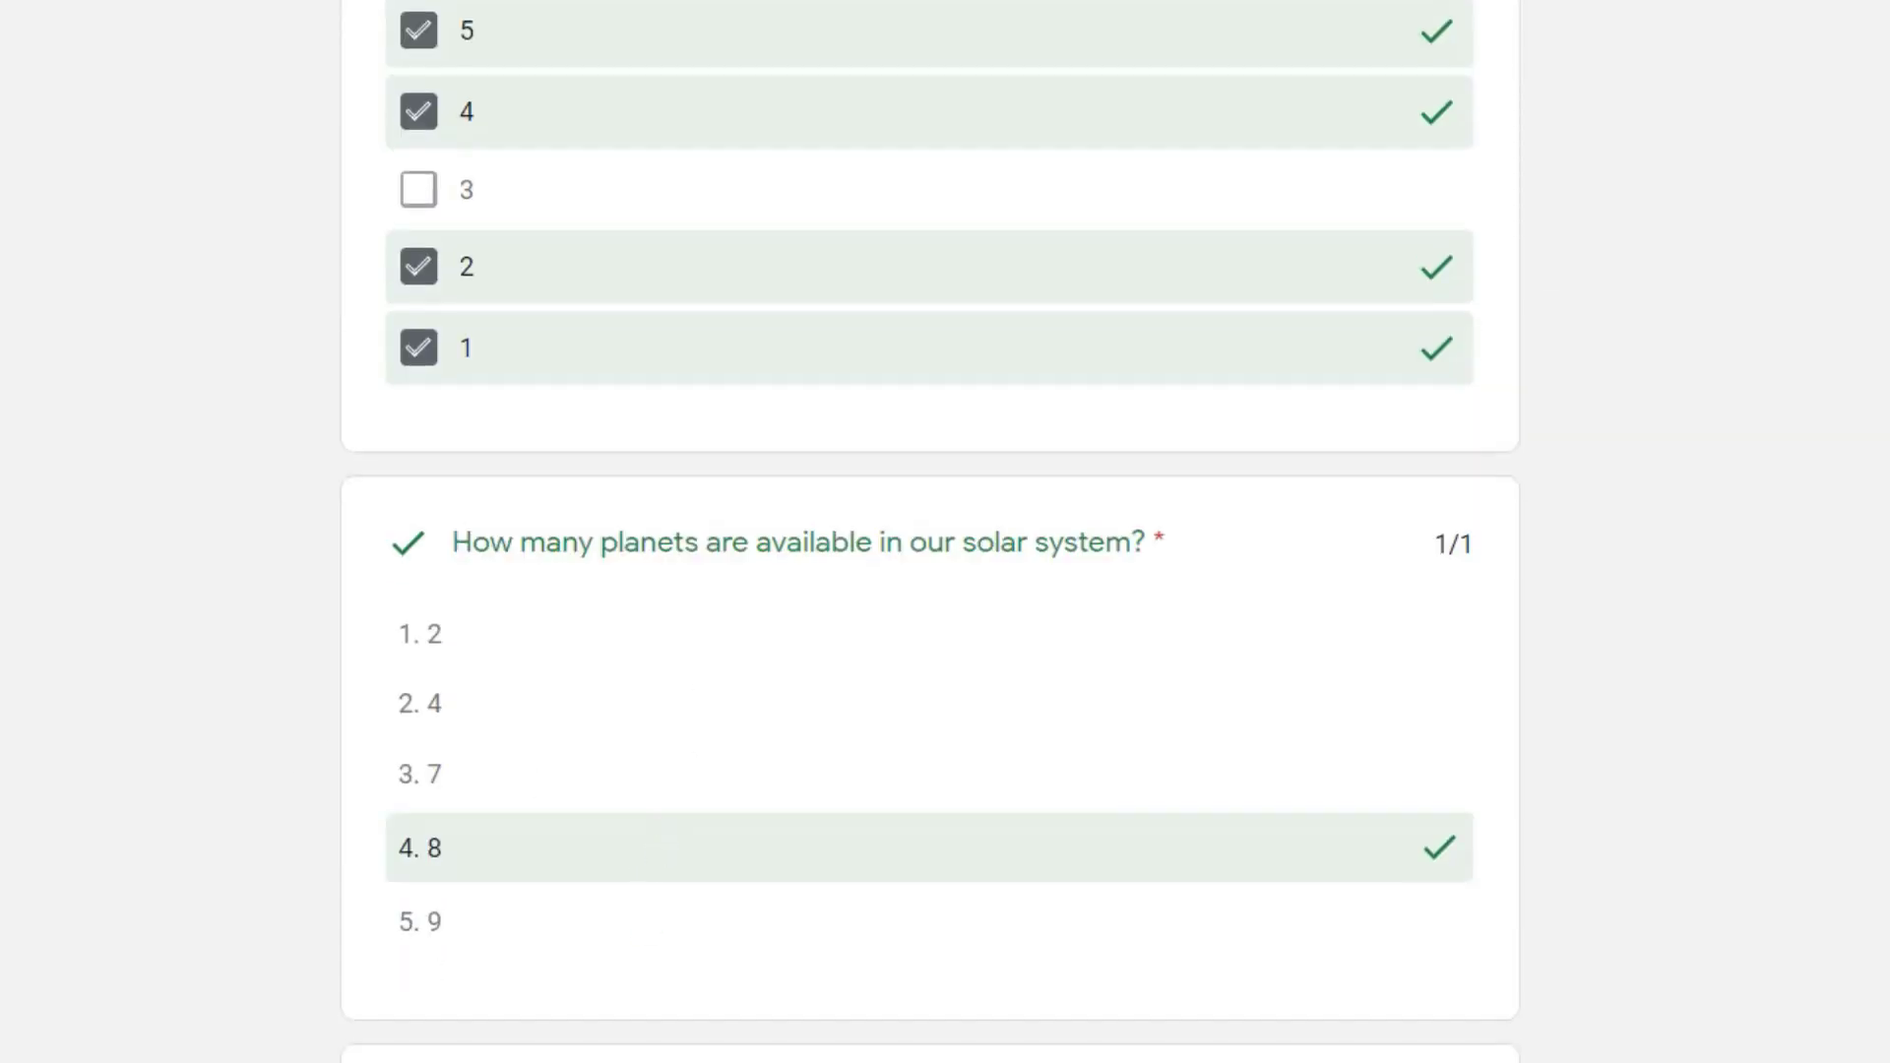
Step: Review the remaining graded answers on the score page and close it
scroll(591, 485, "down", 10)
scroll(660, 713, "down", 4)
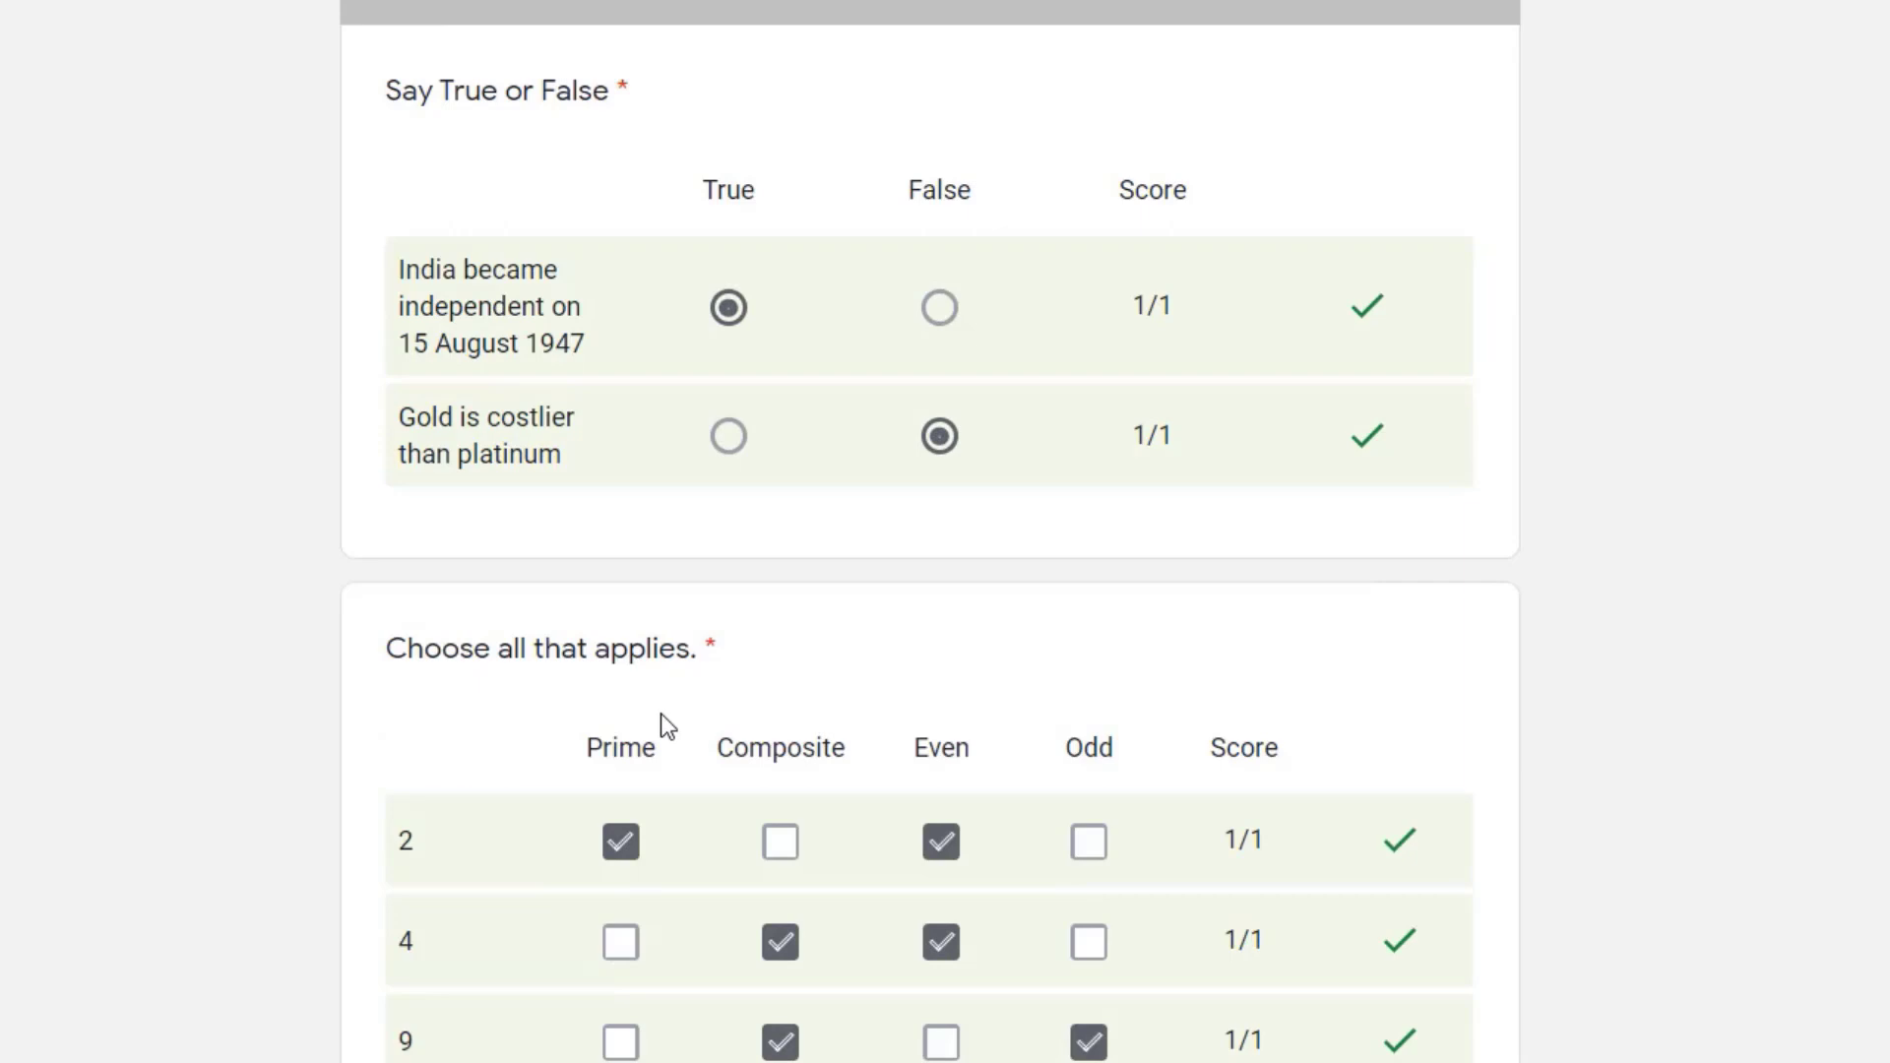
scroll(659, 713, "up", 20)
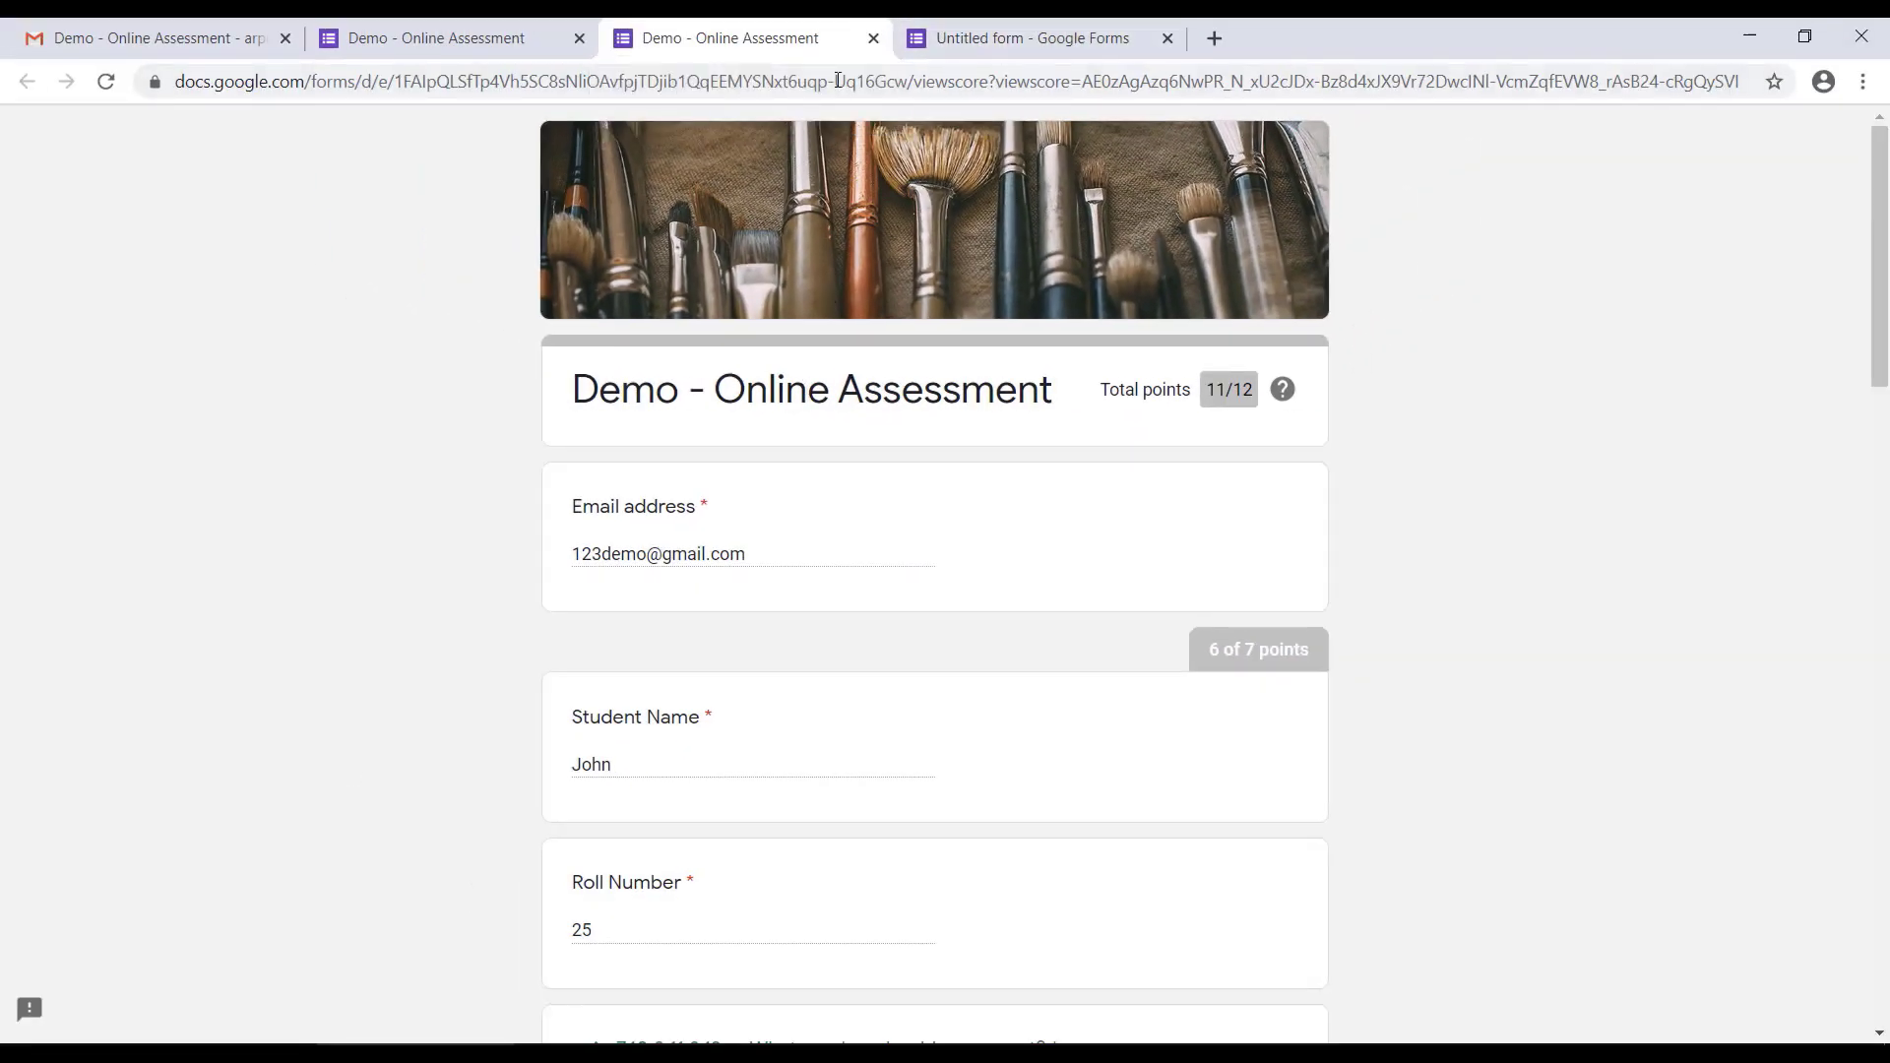
left_click(873, 39)
Step: Open the form editor's collected responses and examine the summary's insights, scores and answers
left_click(782, 43)
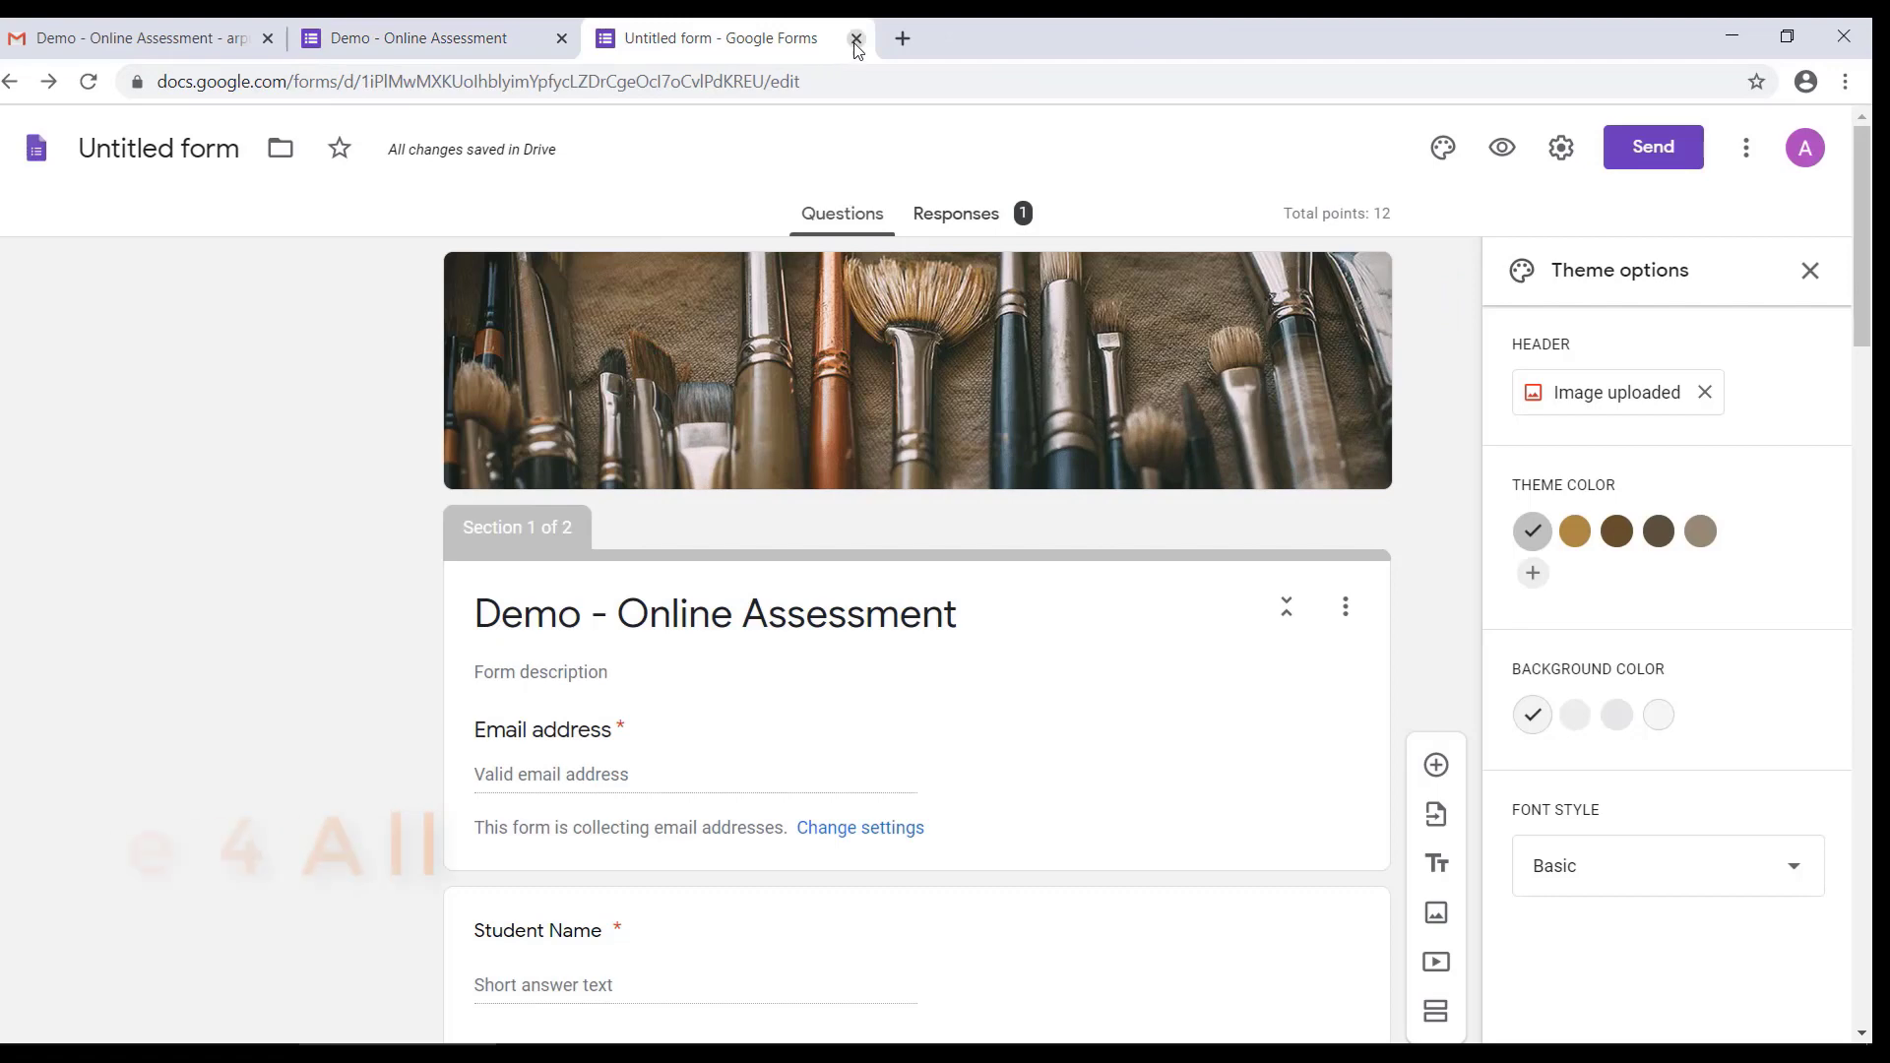
left_click(955, 229)
left_click(1434, 510)
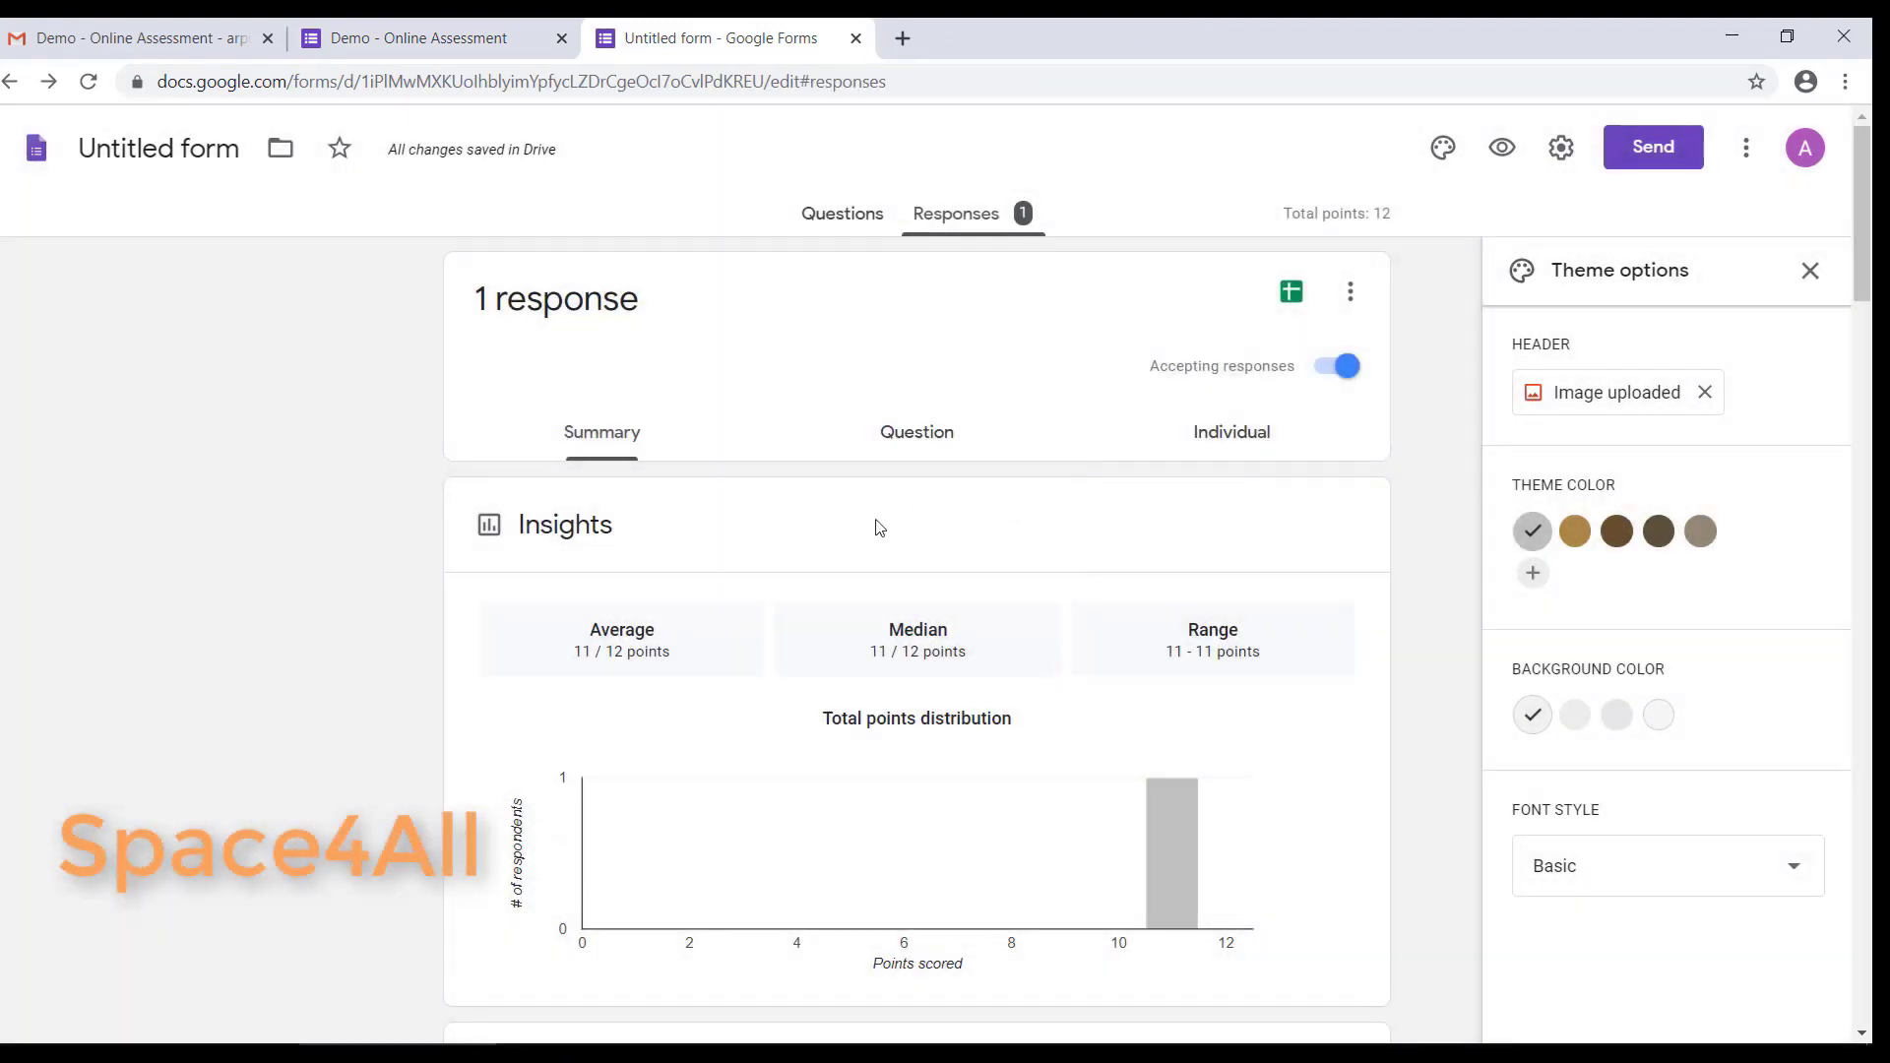
scroll(840, 674, "down", 5)
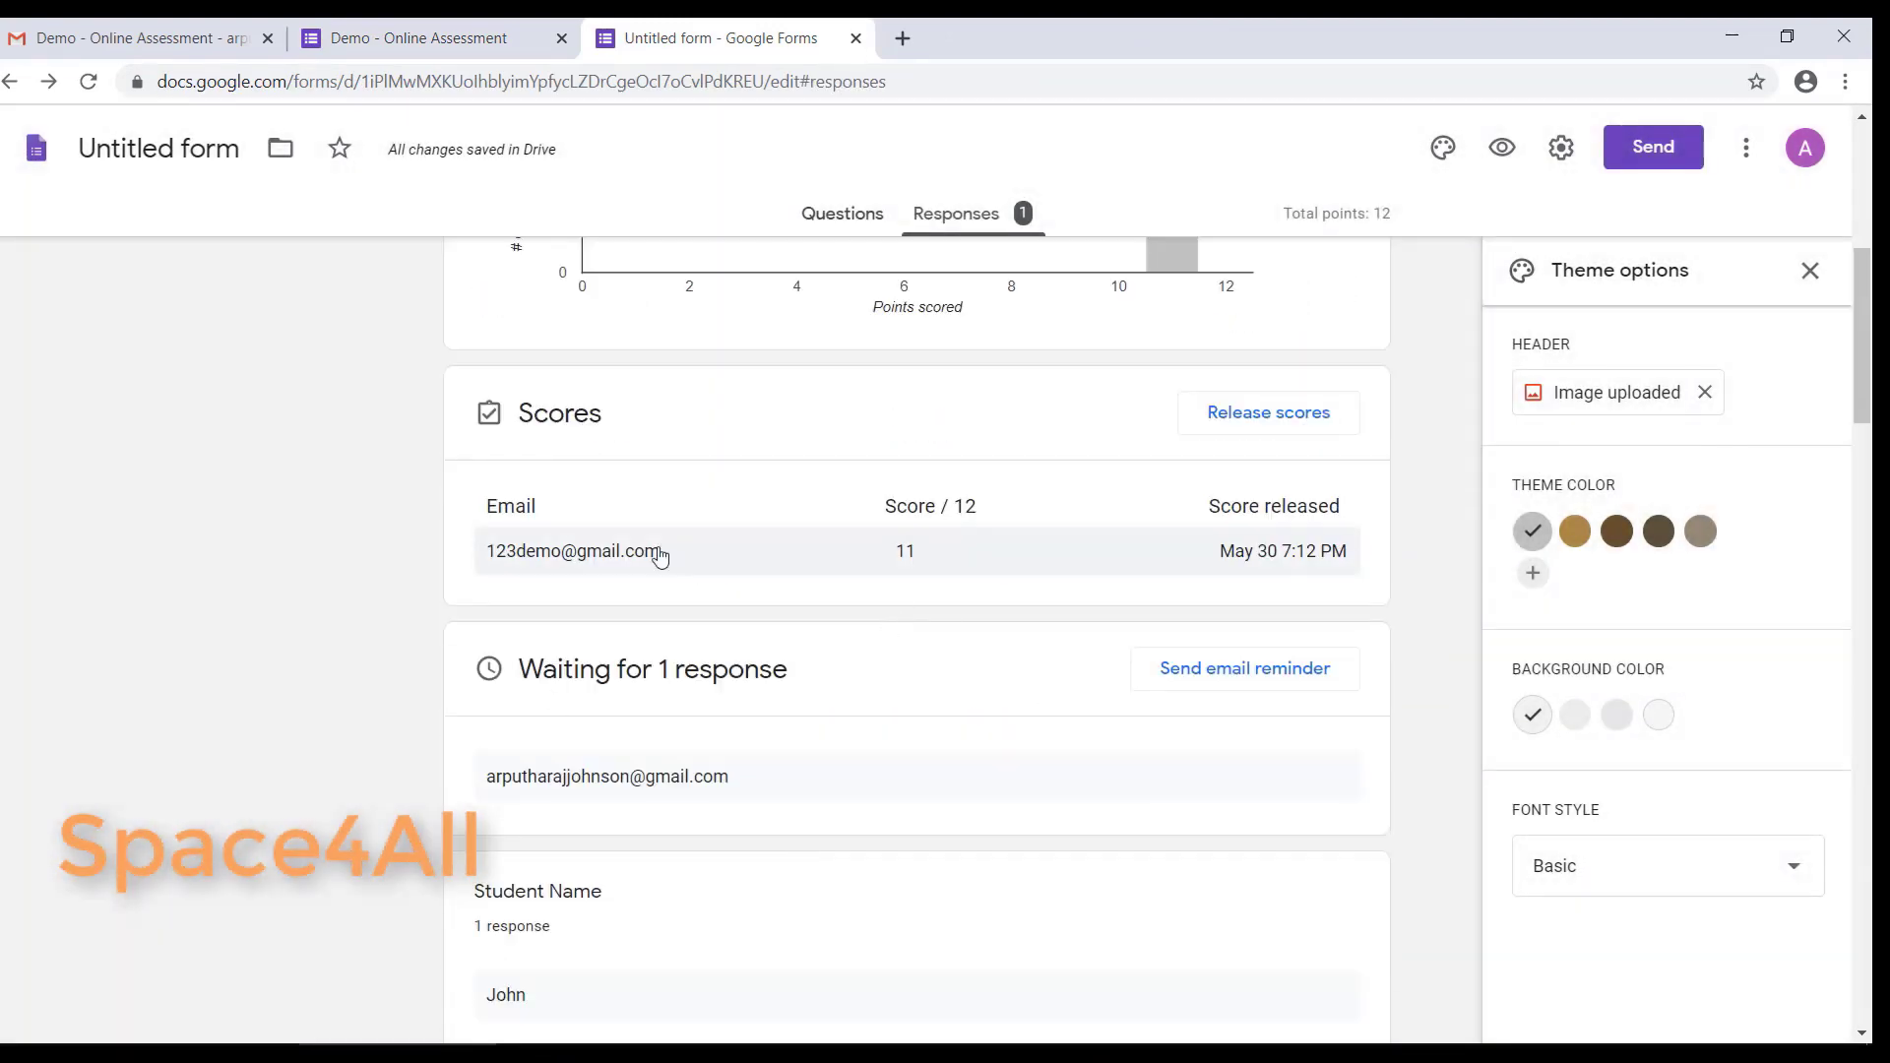
scroll(669, 561, "down", 10)
scroll(676, 628, "down", 5)
scroll(891, 456, "up", 20)
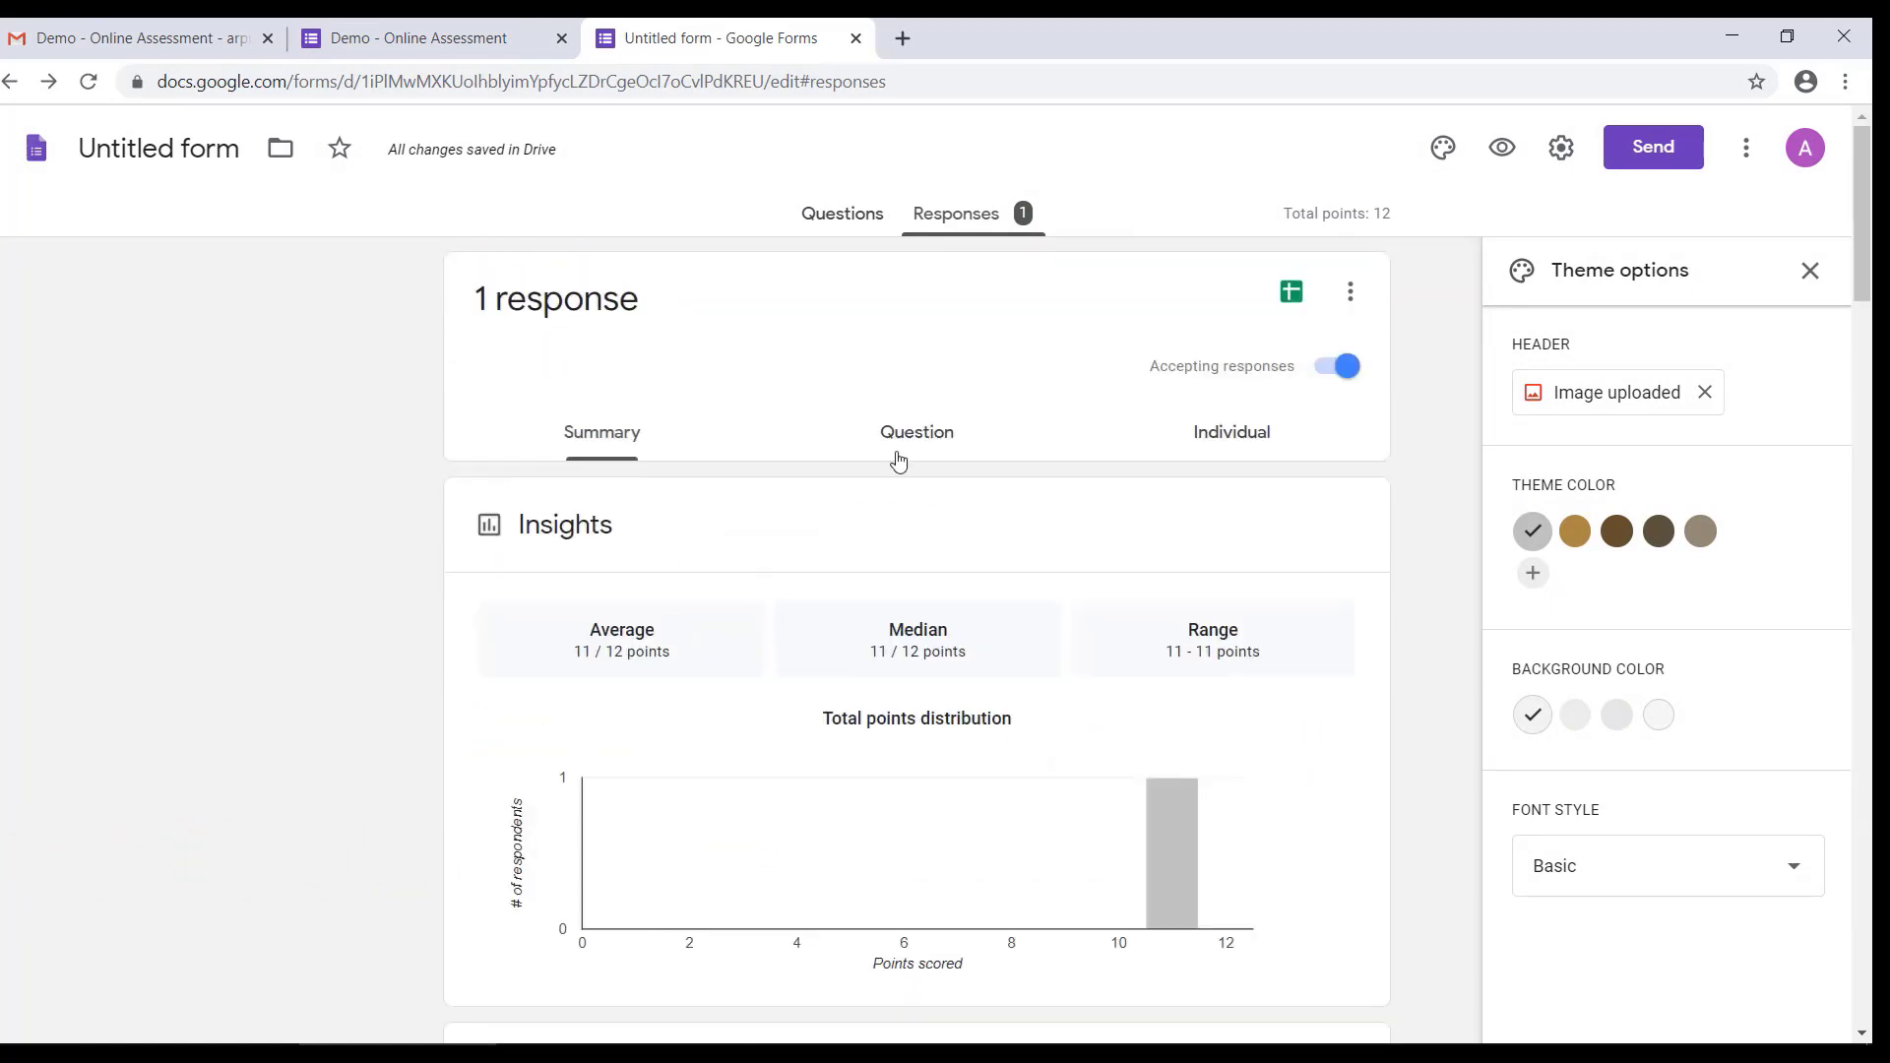
Step: Examine the collected answers by question, and the individual response through its final graded question
left_click(890, 438)
scroll(1076, 873, "down", 1)
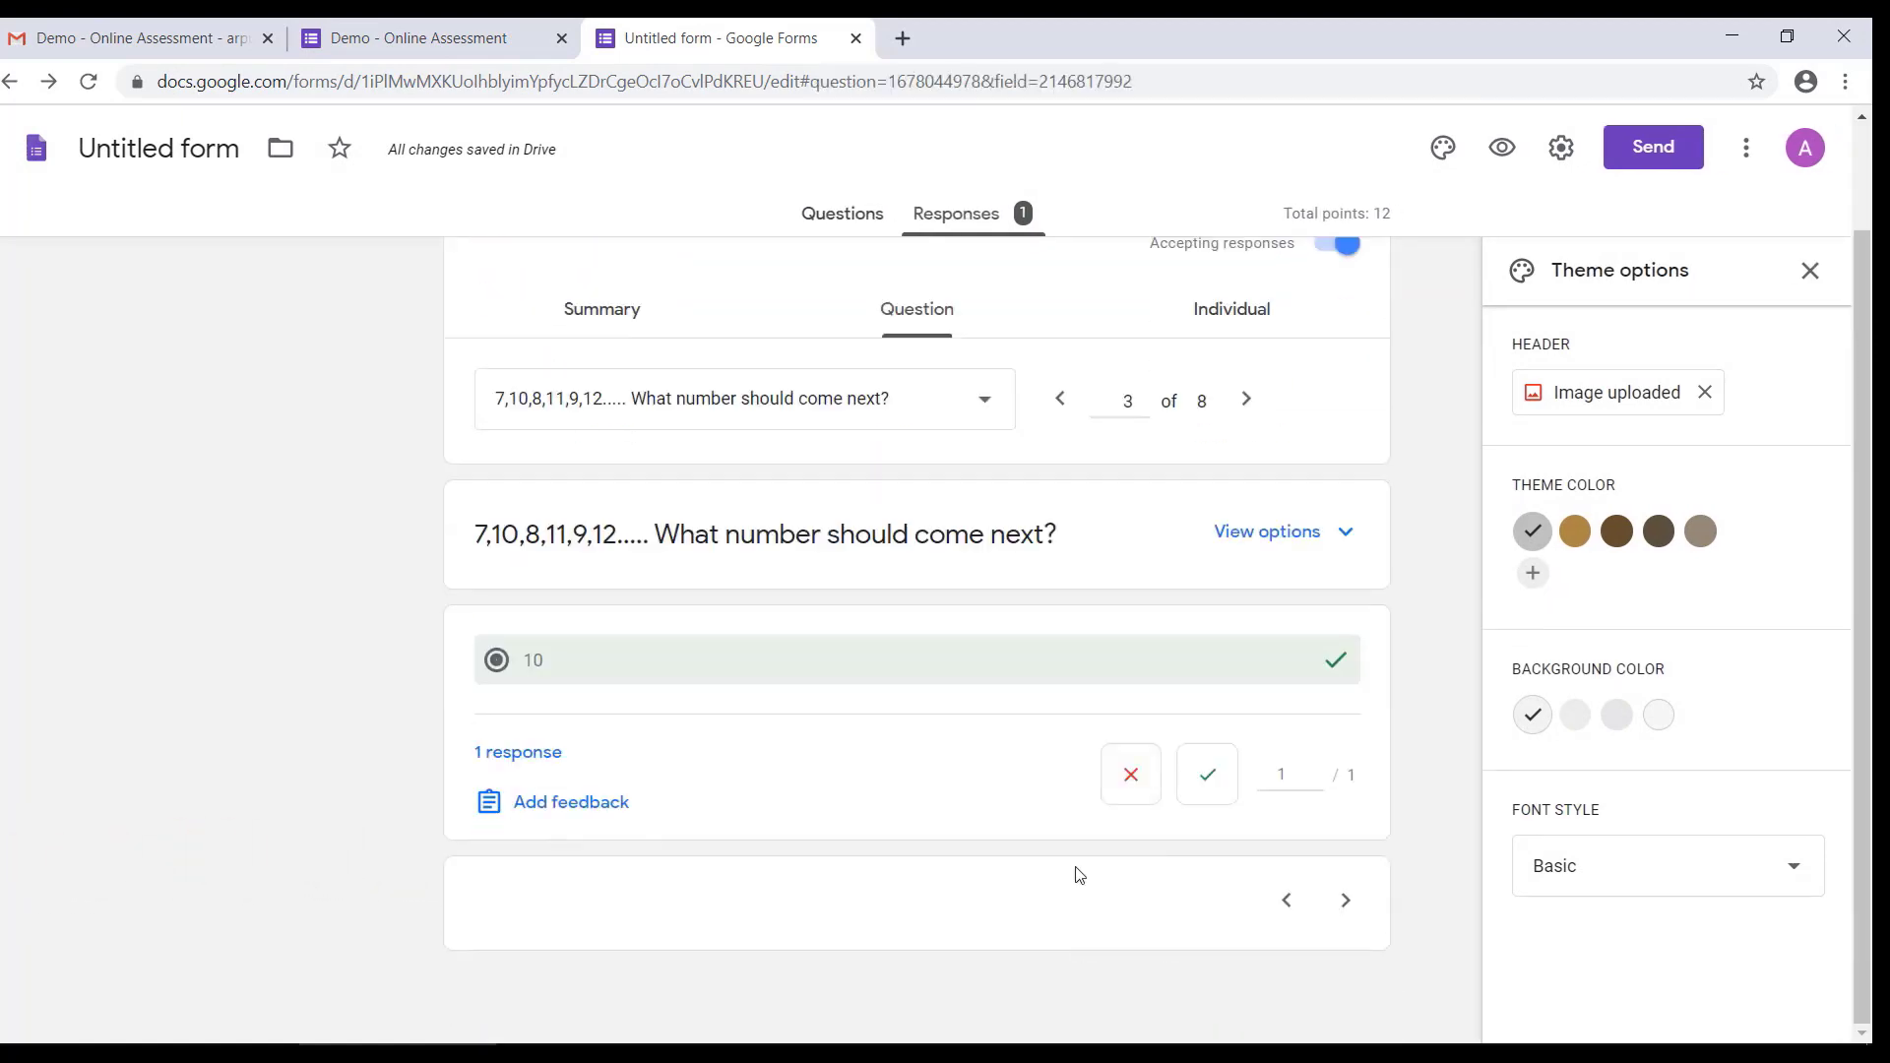
scroll(1075, 871, "up", 1)
left_click(1231, 435)
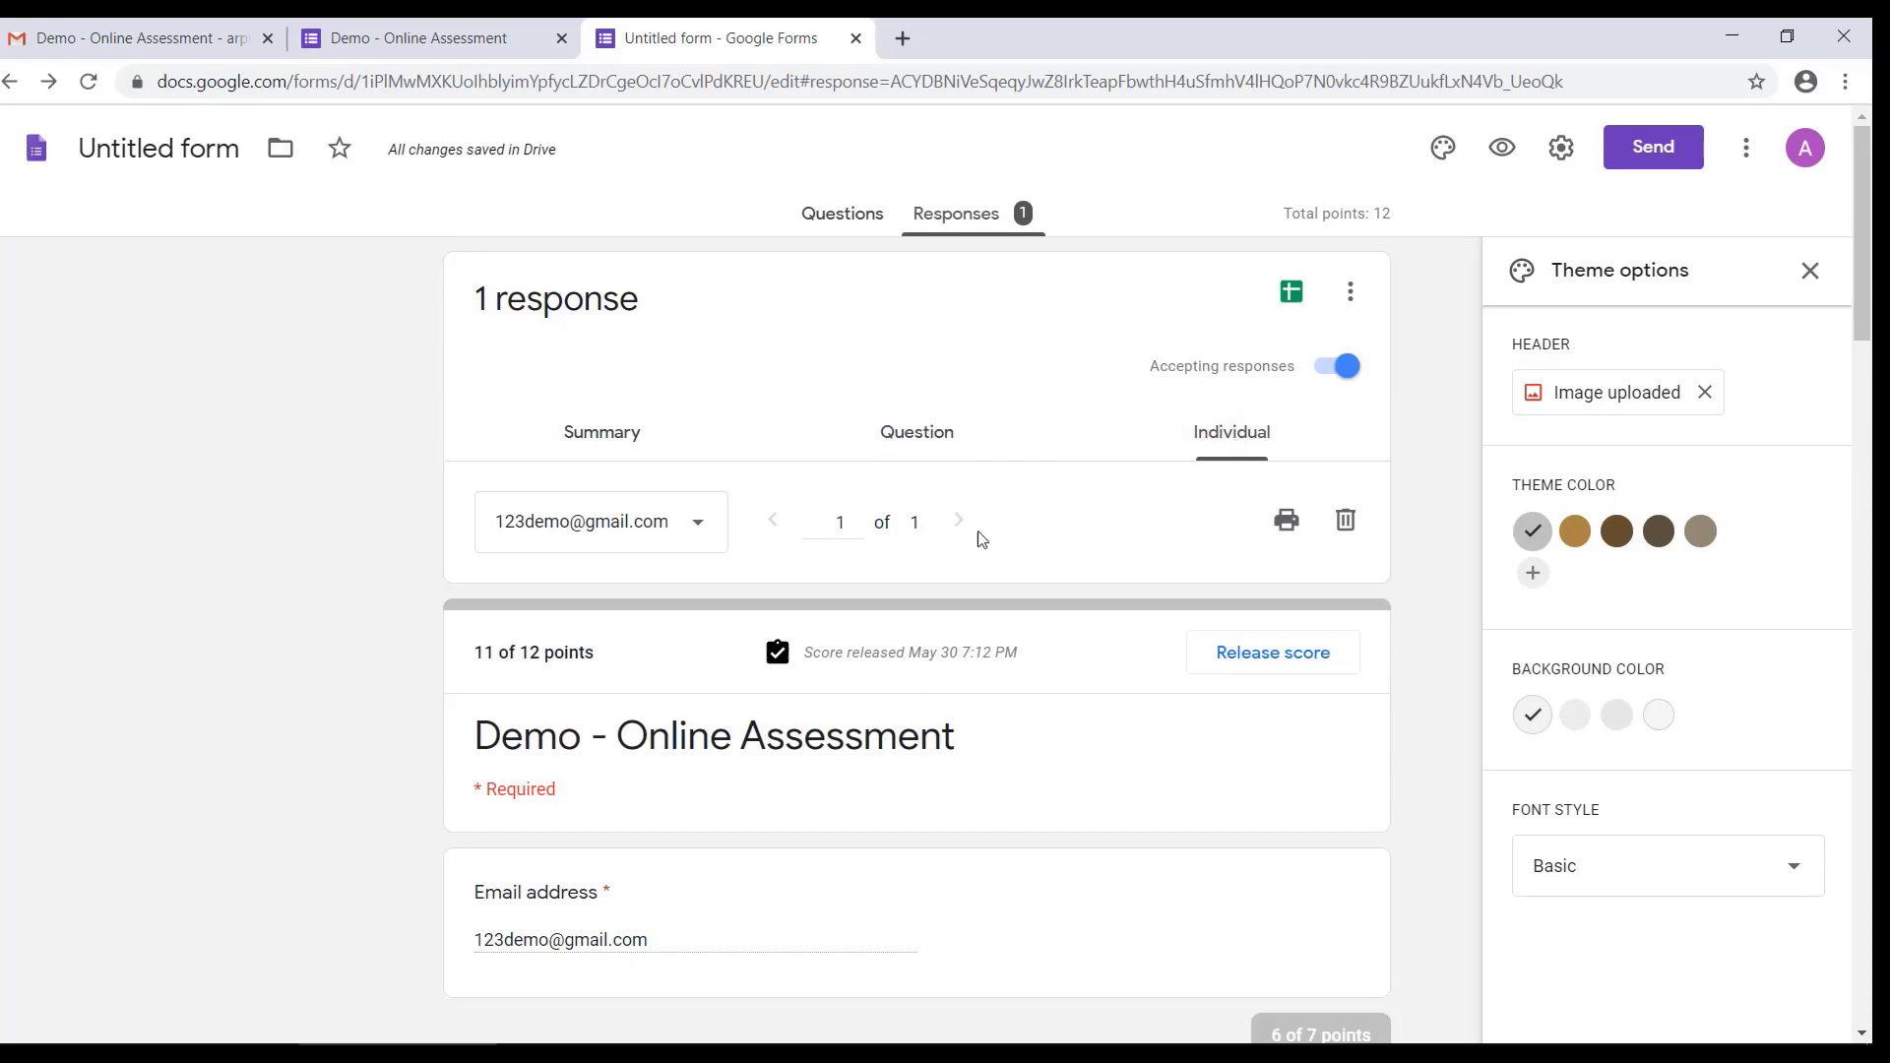
scroll(914, 866, "down", 10)
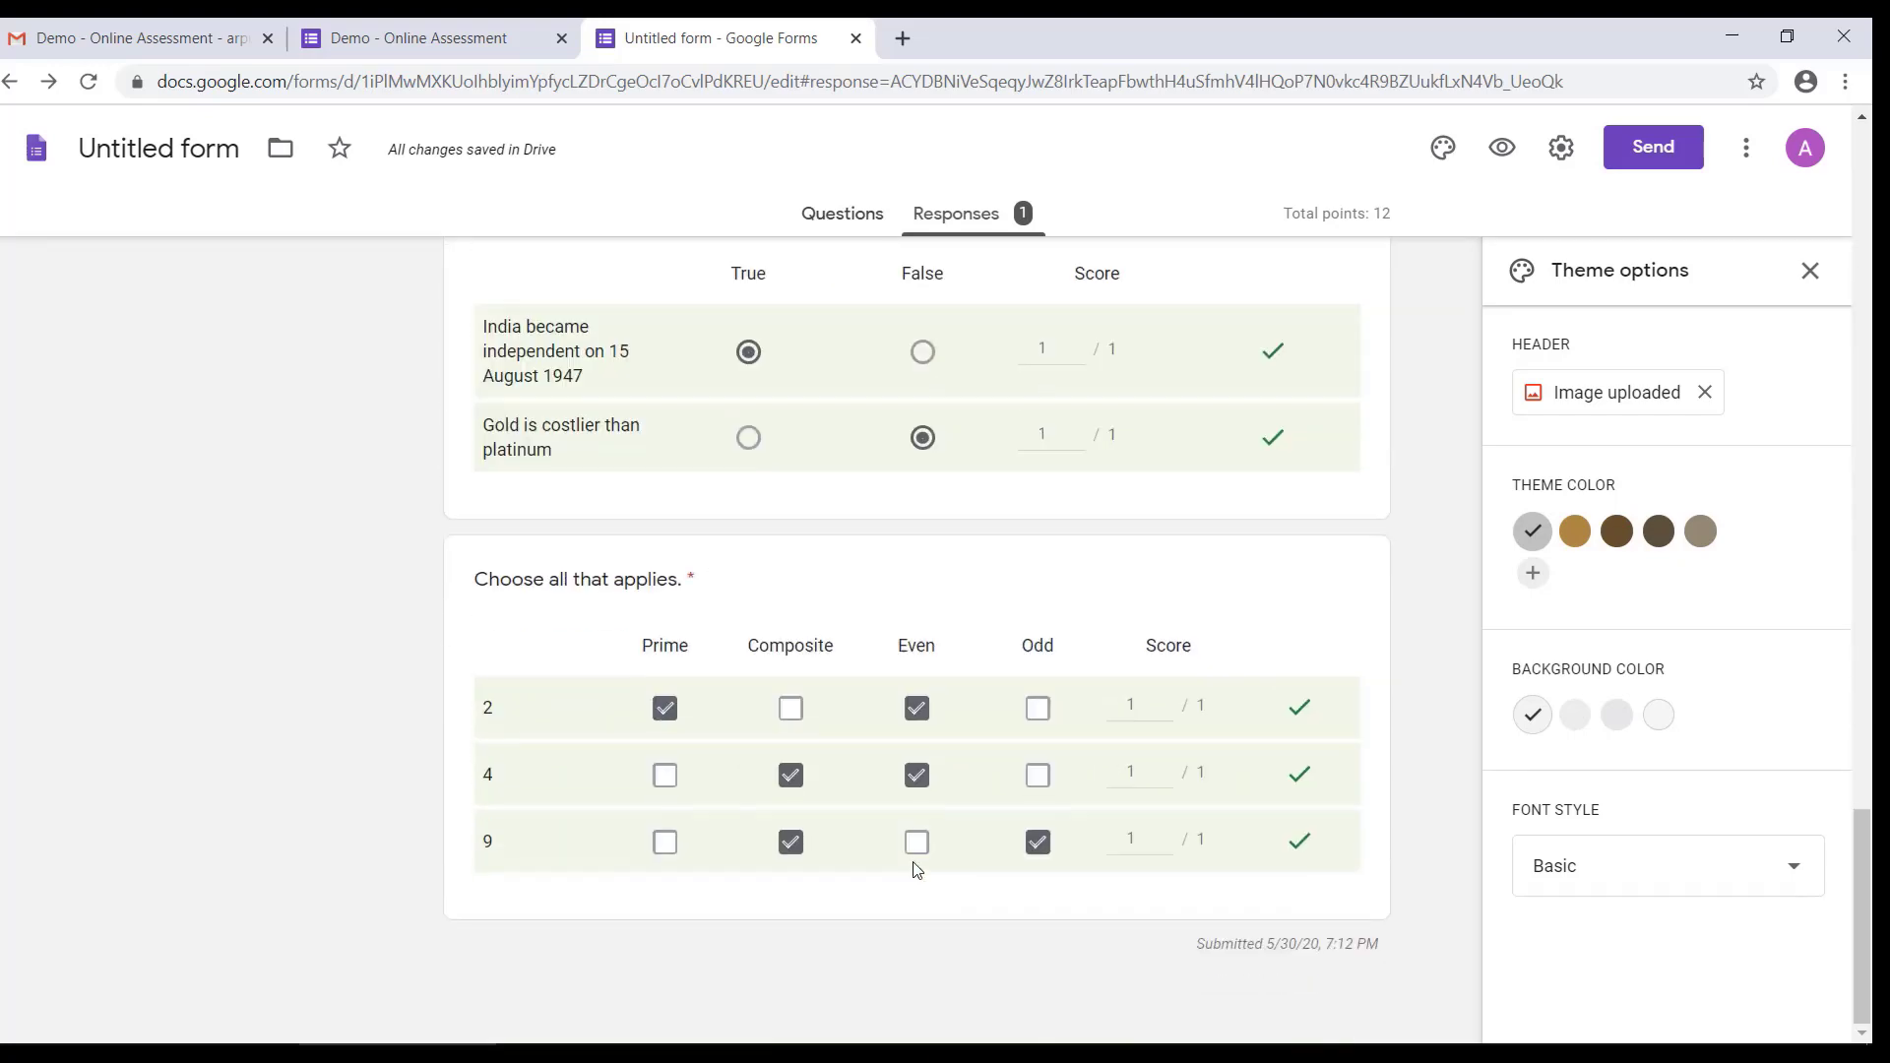
scroll(914, 866, "up", 15)
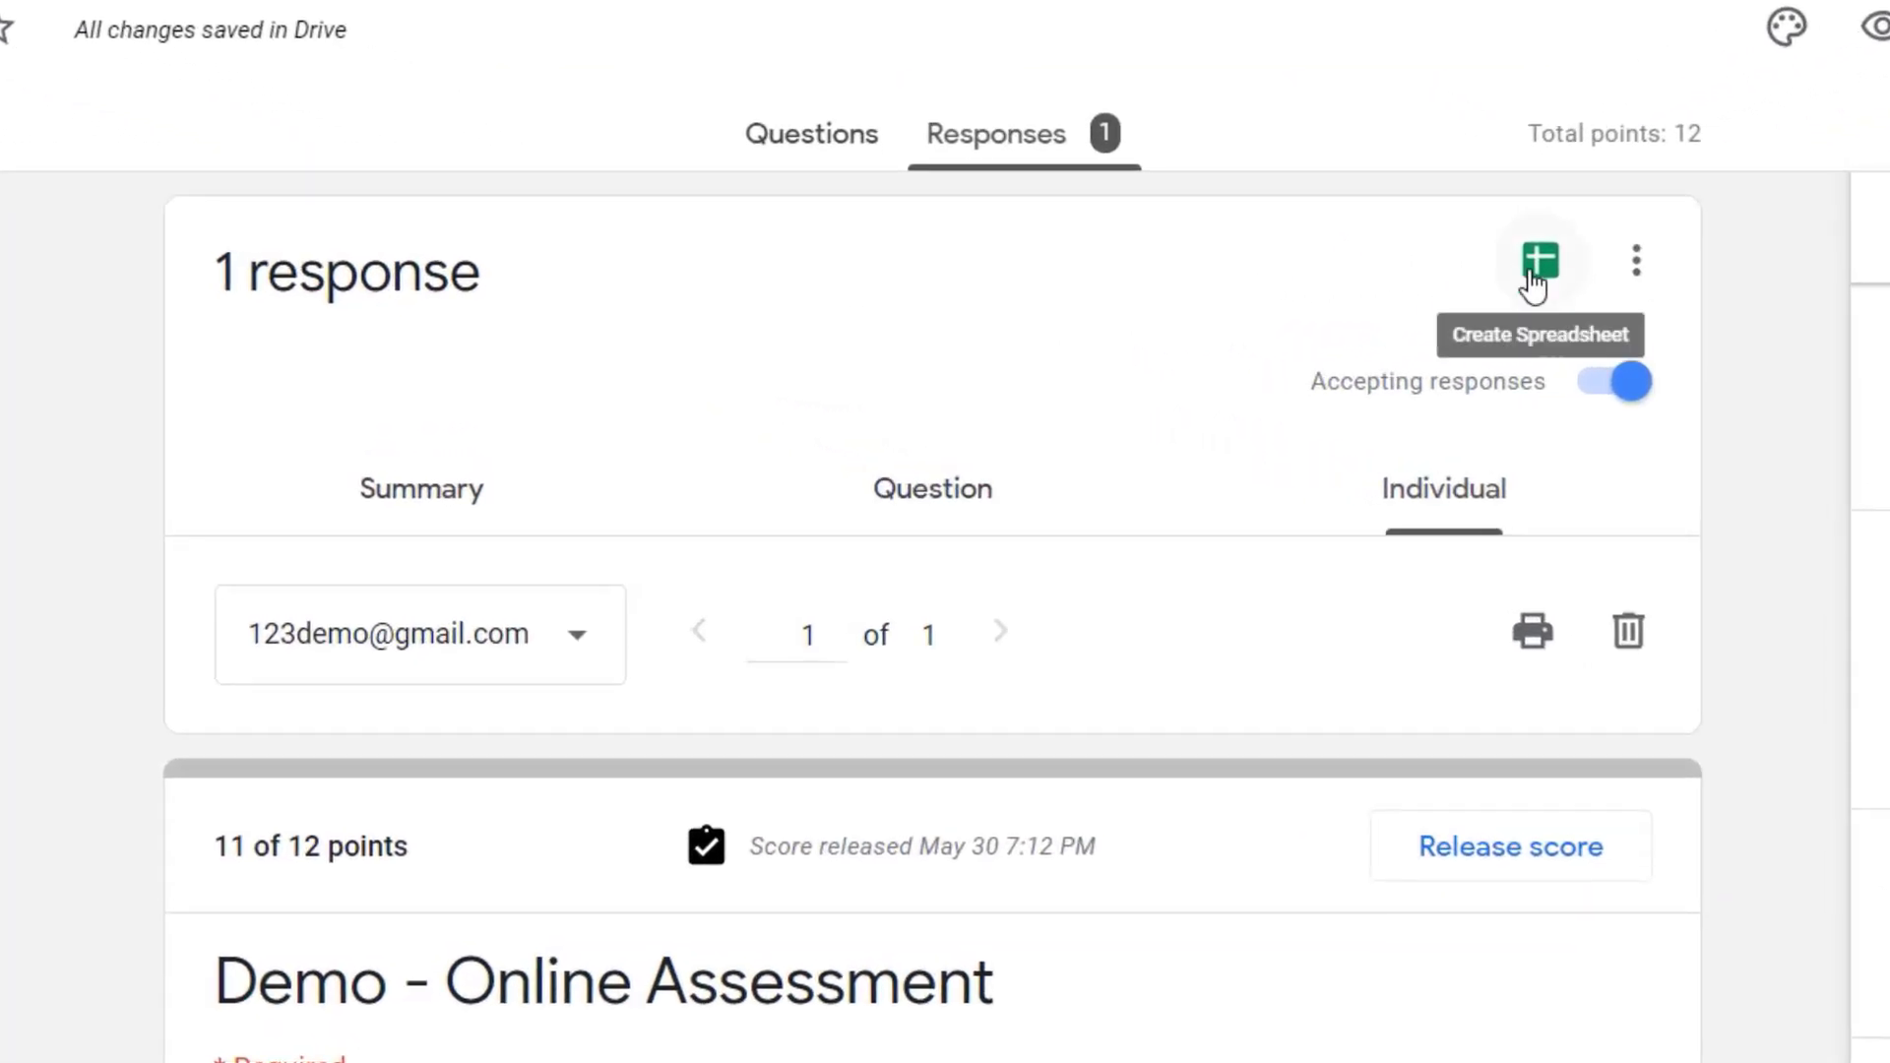
Step: Create a new spreadsheet named "Demo Assessment" as the destination for the form responses
left_click(1535, 267)
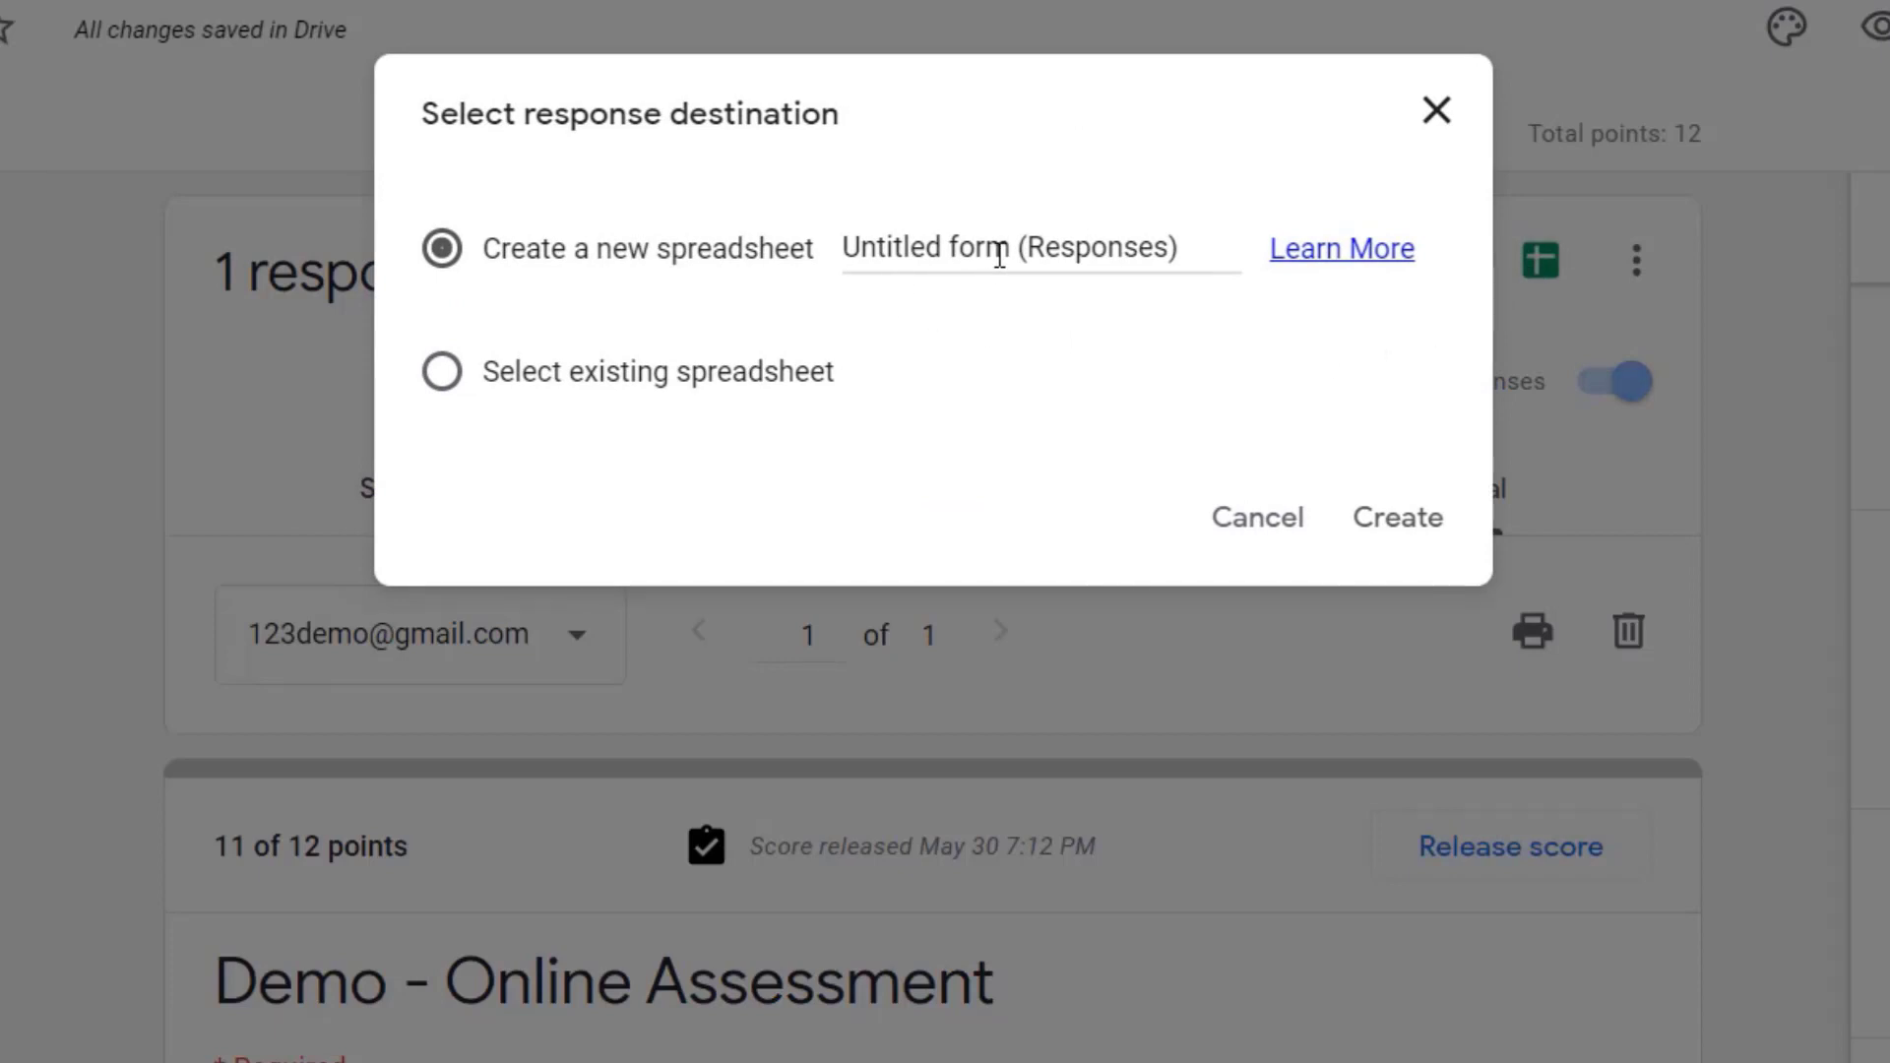
left_click(1011, 244)
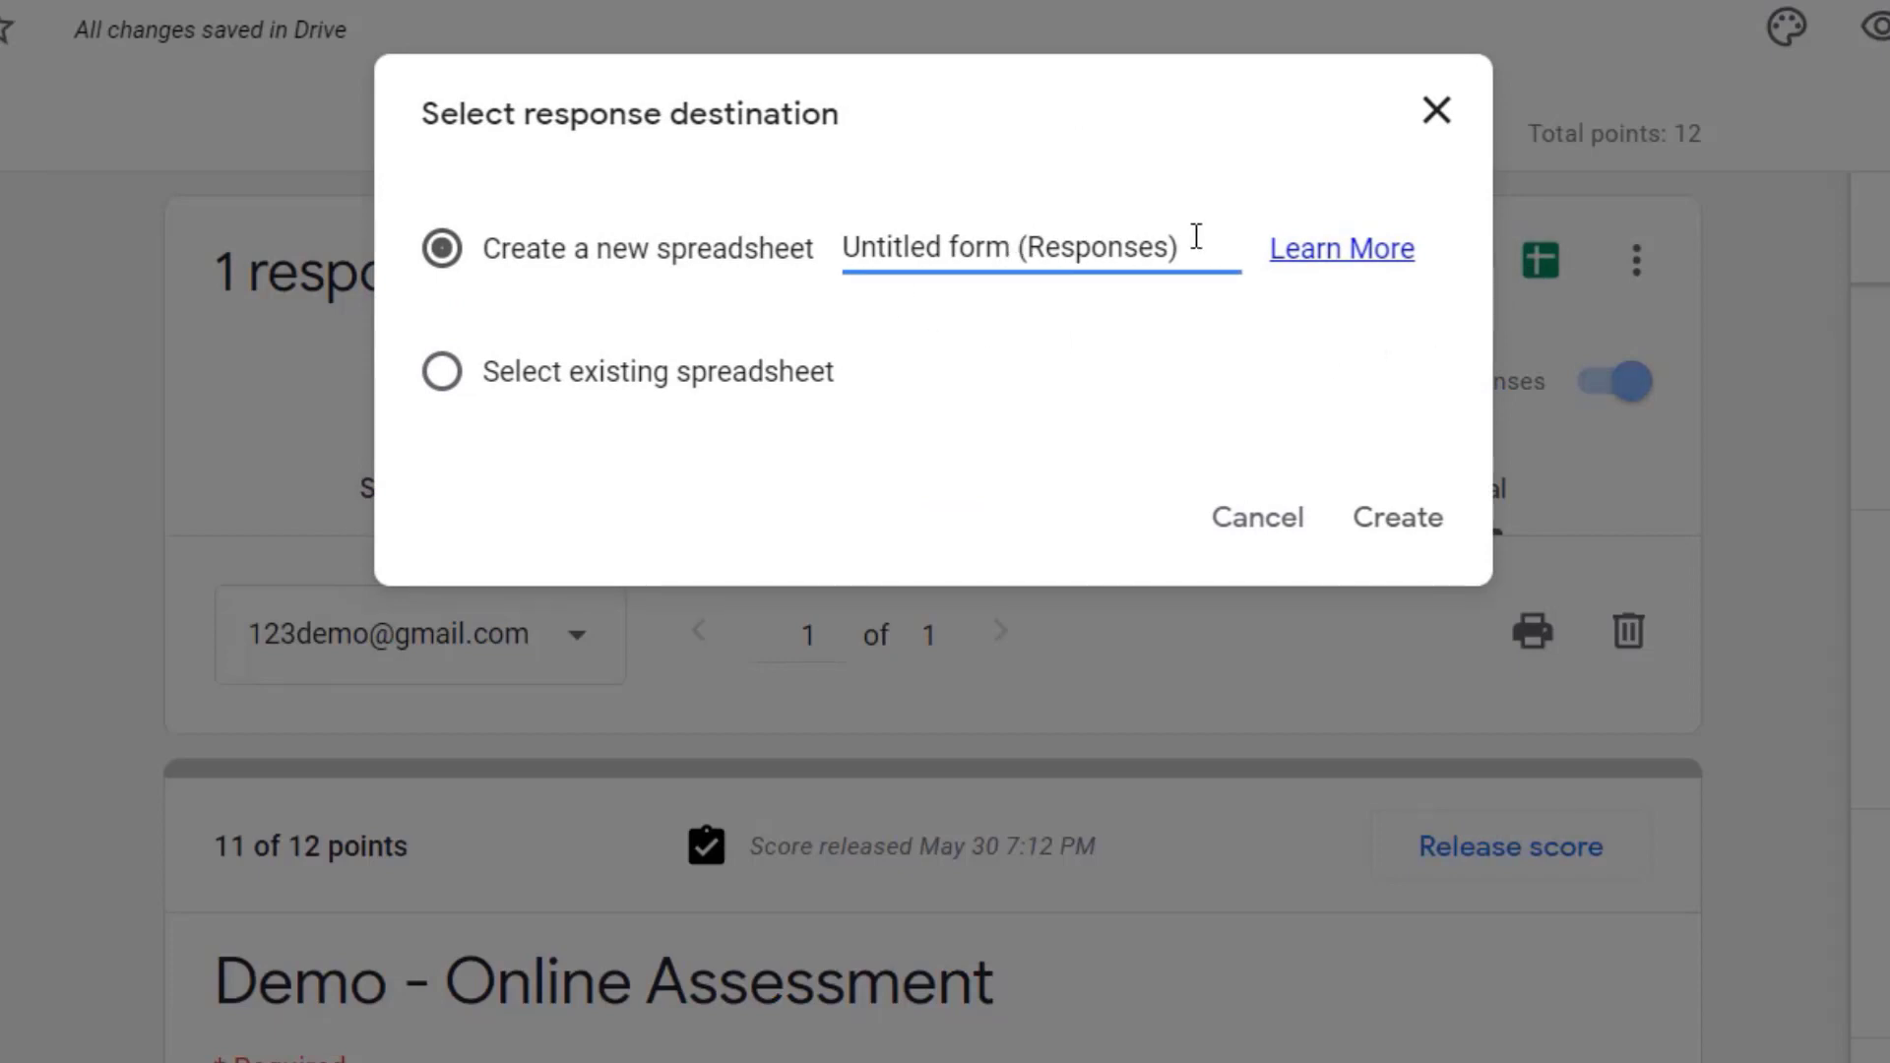
left_click_drag(1175, 246, 818, 248)
type("D")
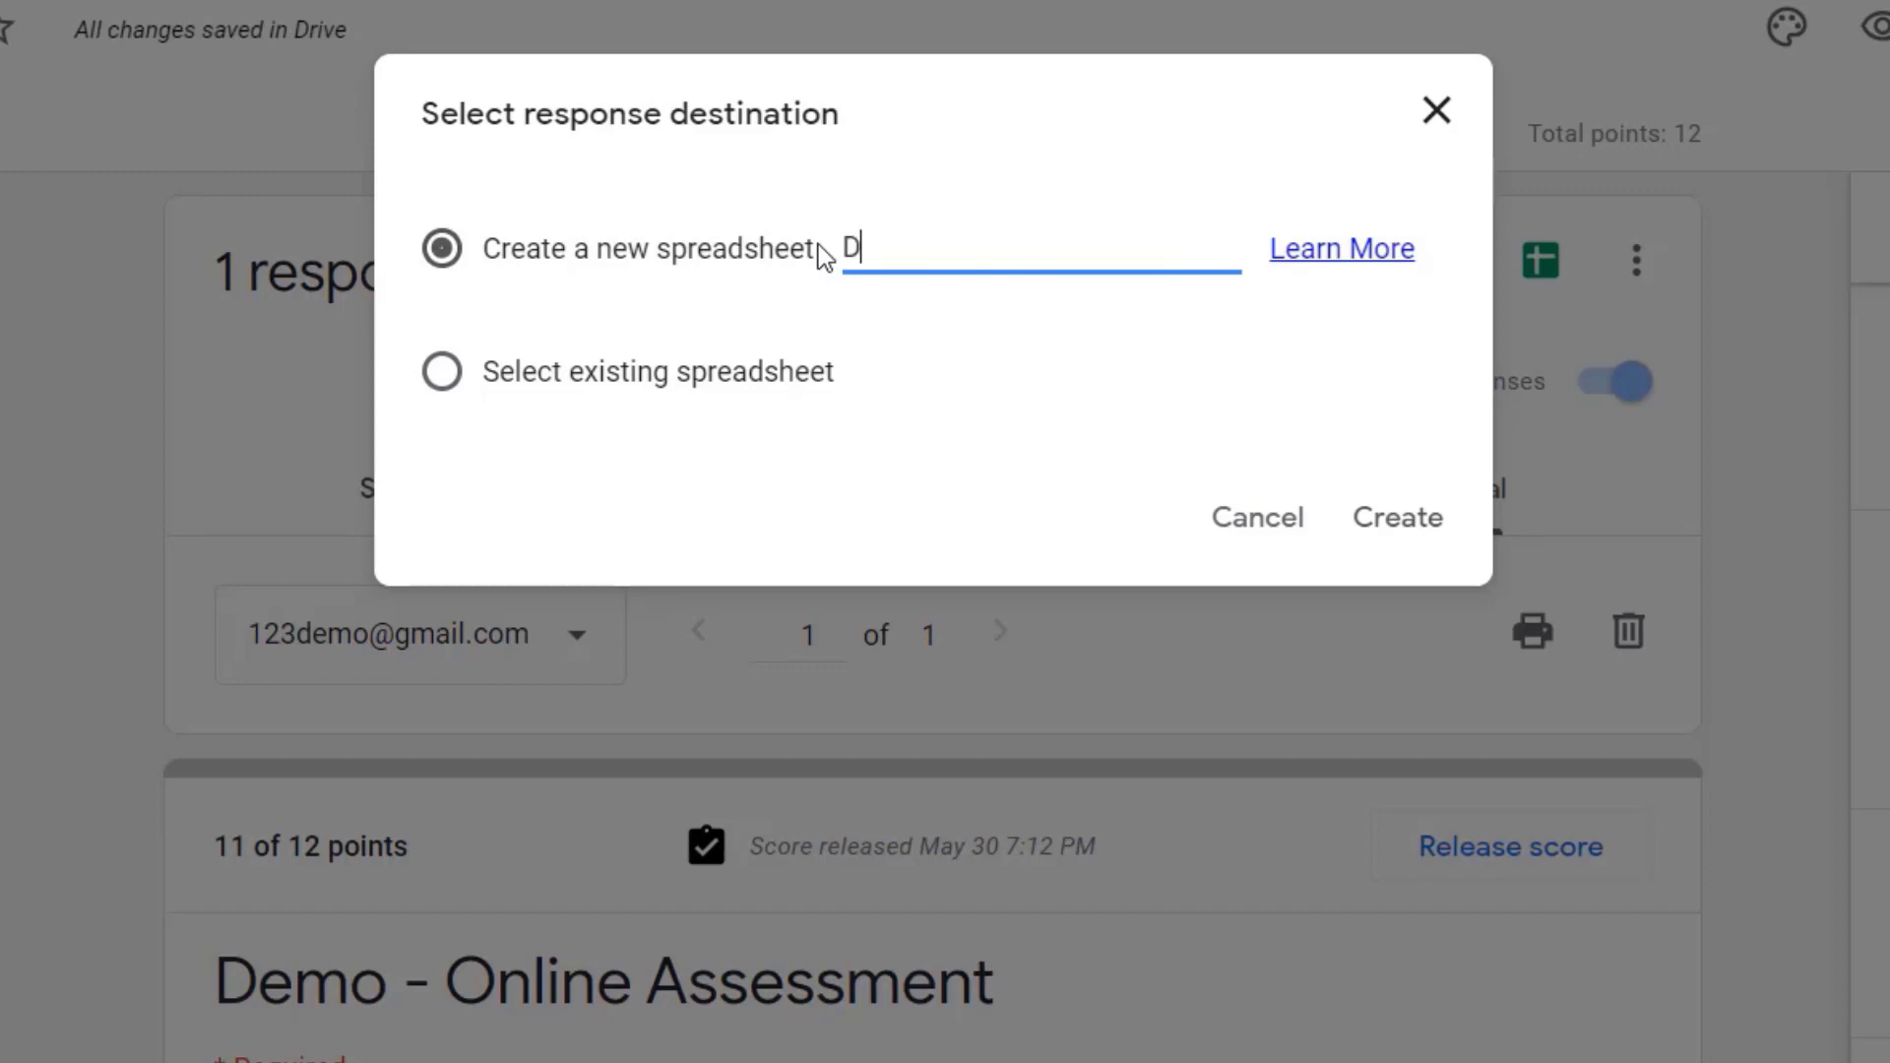
type("emo Assessment")
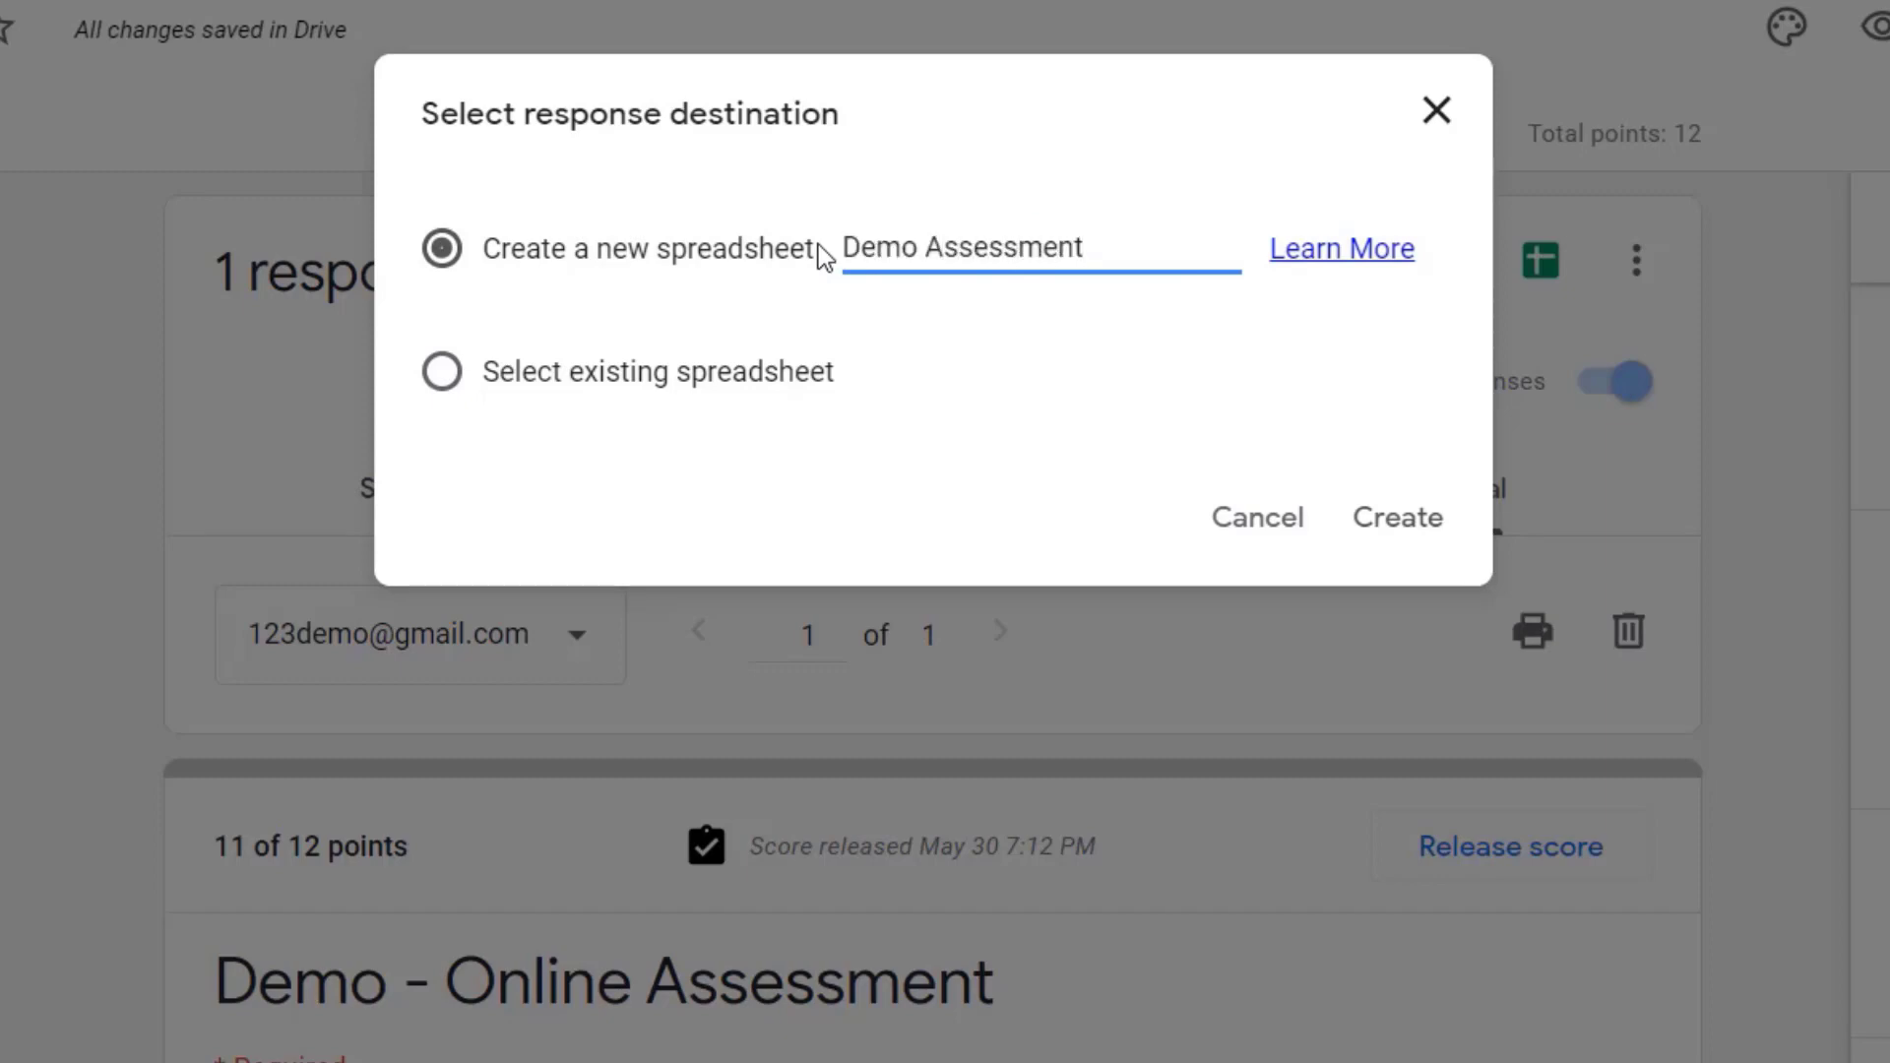
left_click(1402, 521)
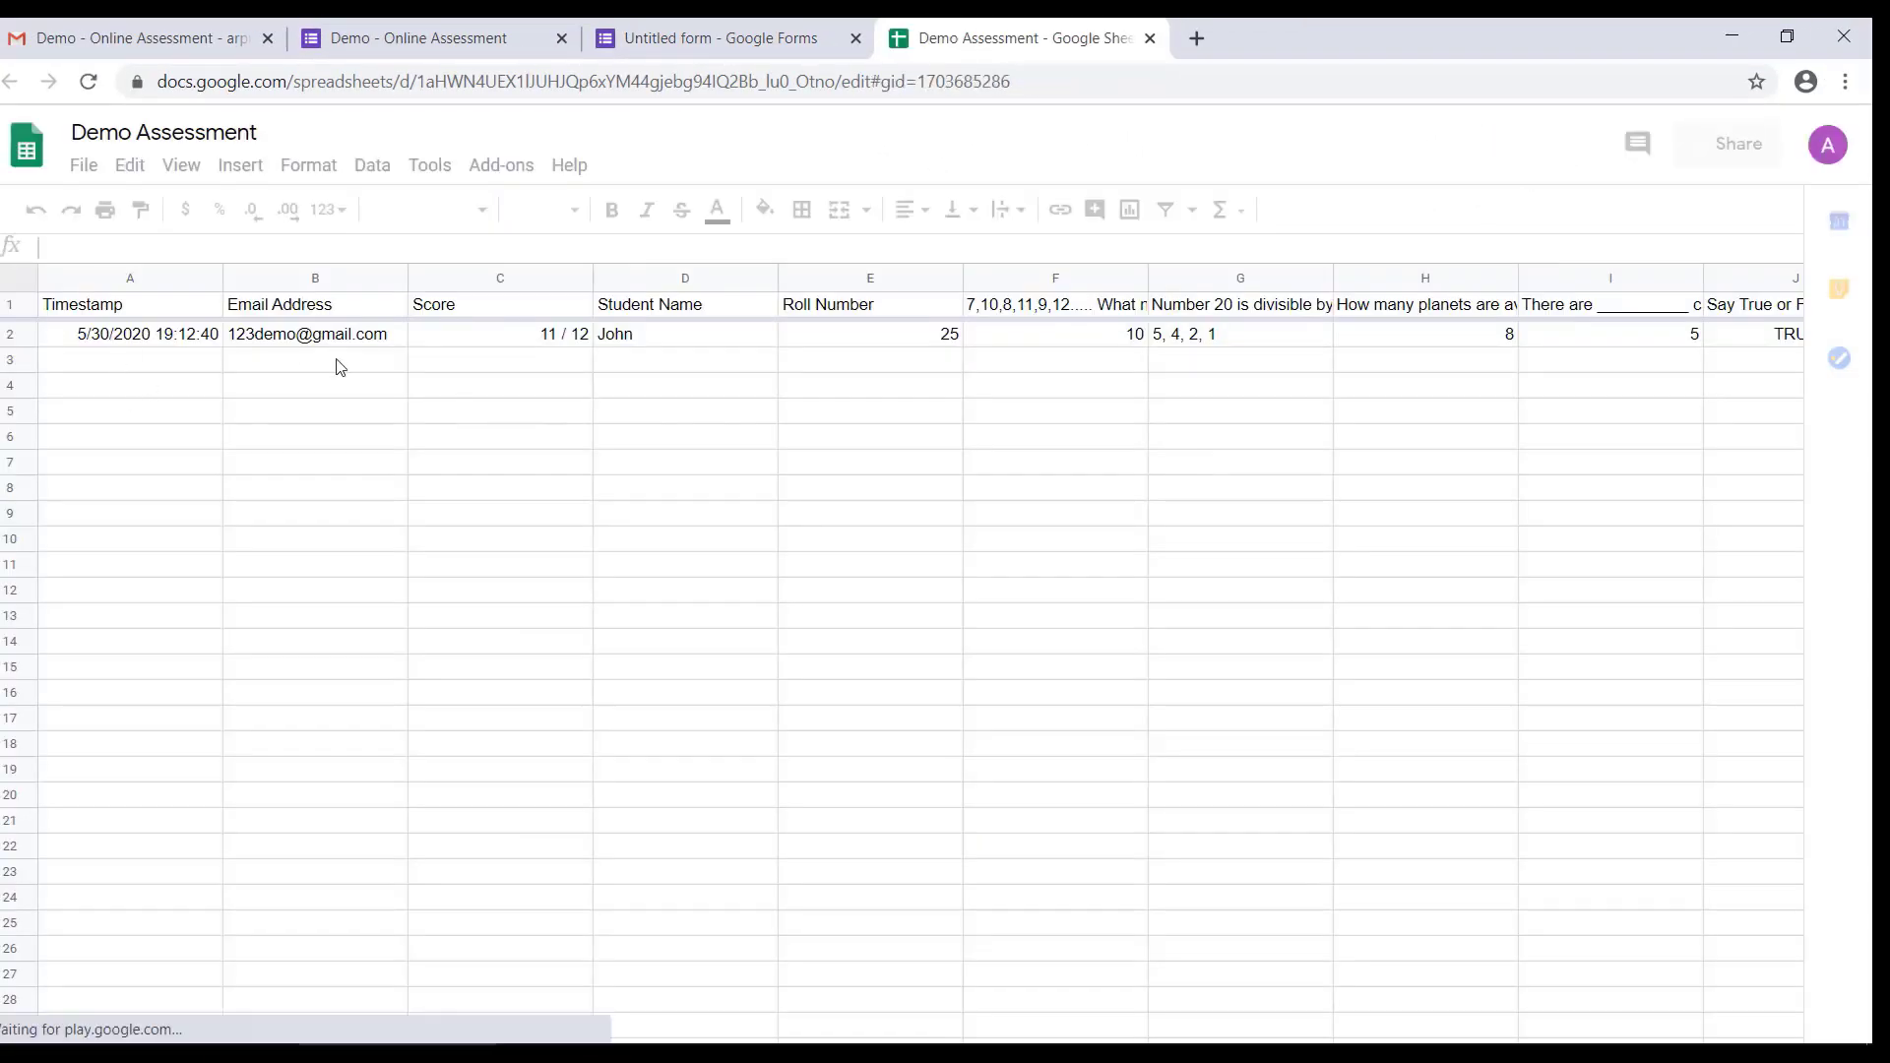
Step: Close the response spreadsheet and reopen the Demo Assessment file from Google Drive at drive.google.com
left_click(1167, 39)
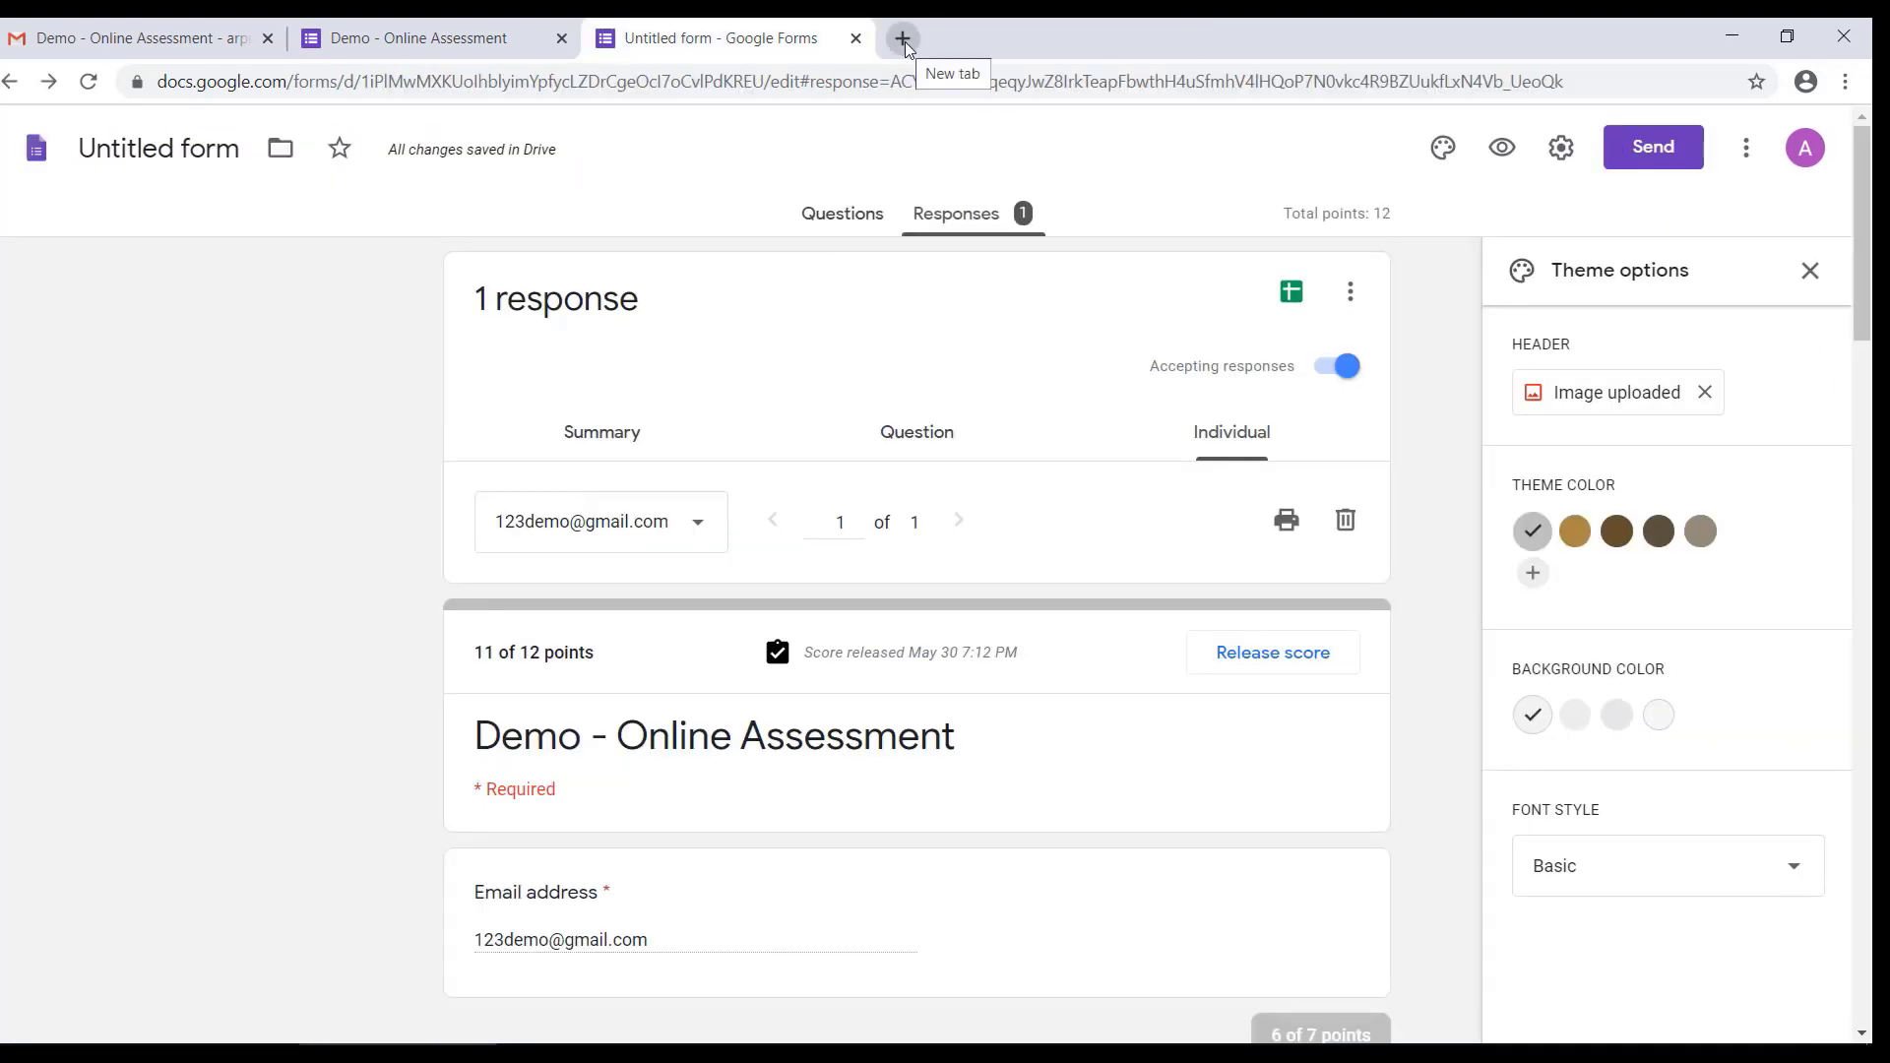
left_click(902, 38)
type("drive.google.com")
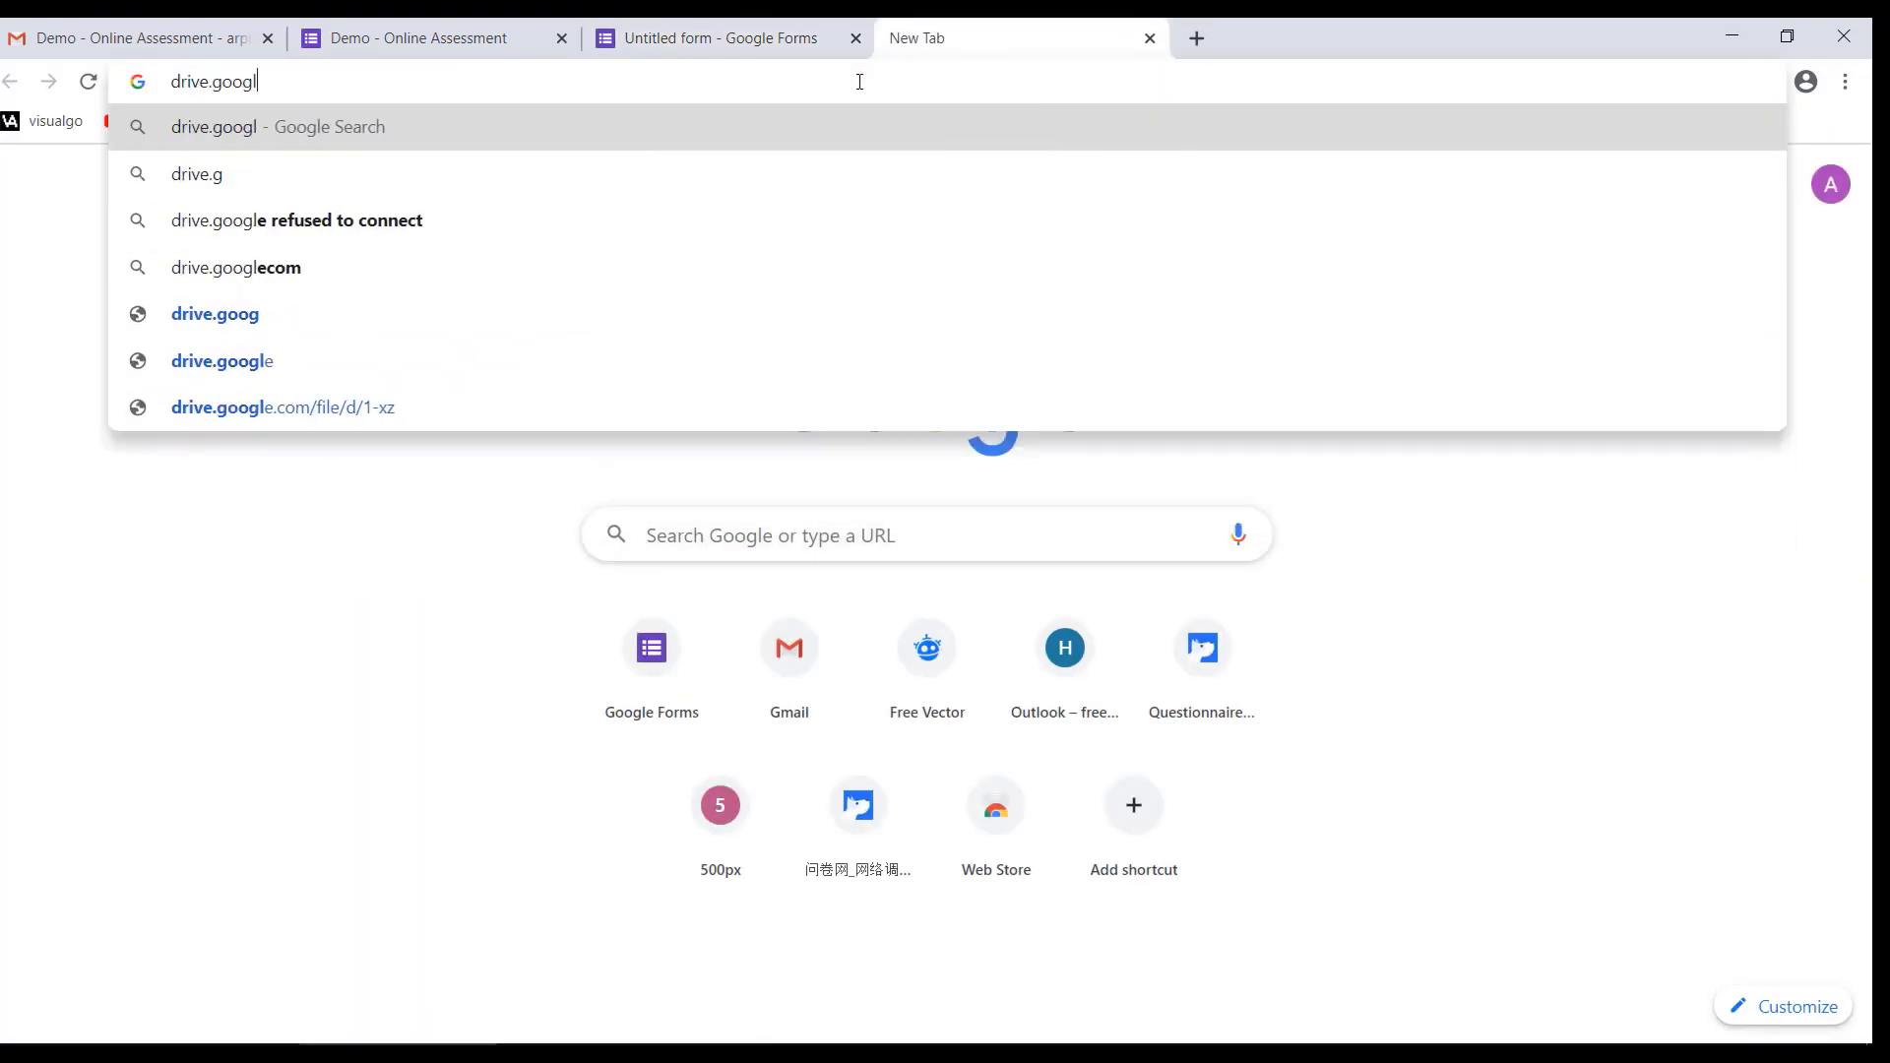
key("Return")
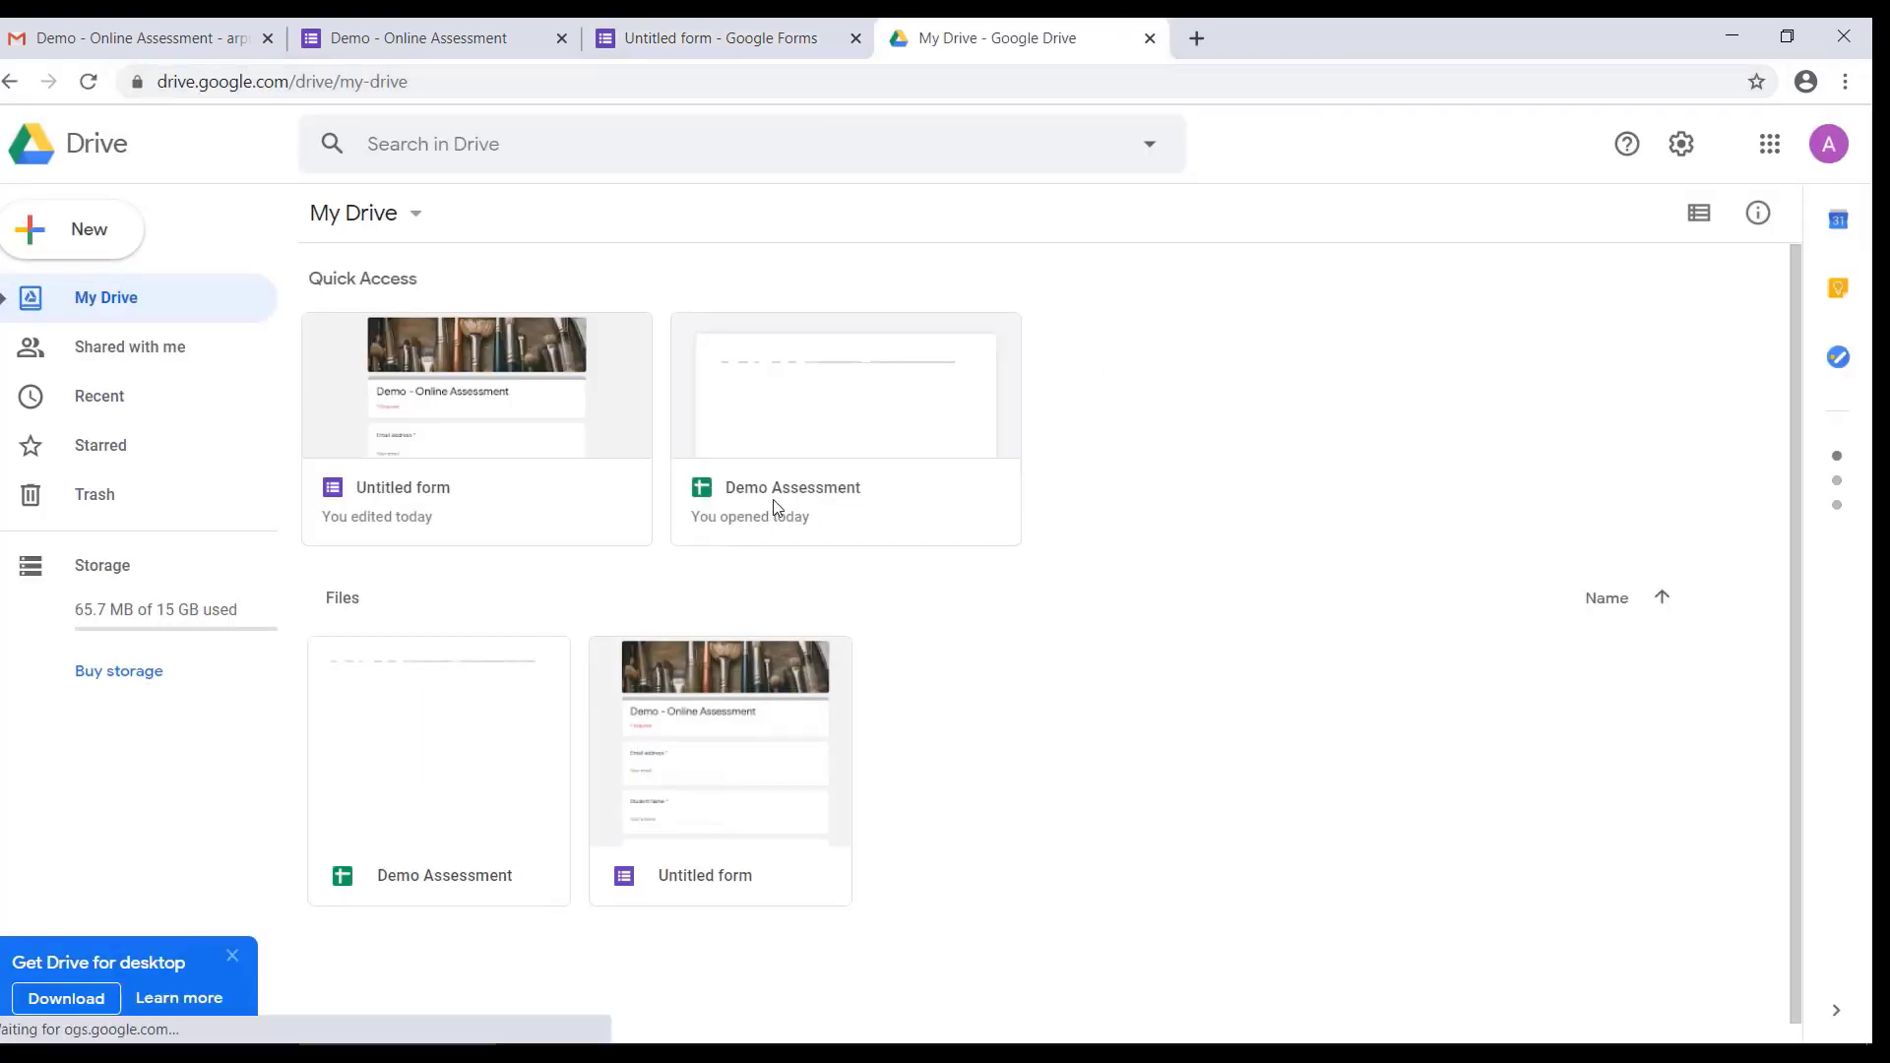
double_click(773, 489)
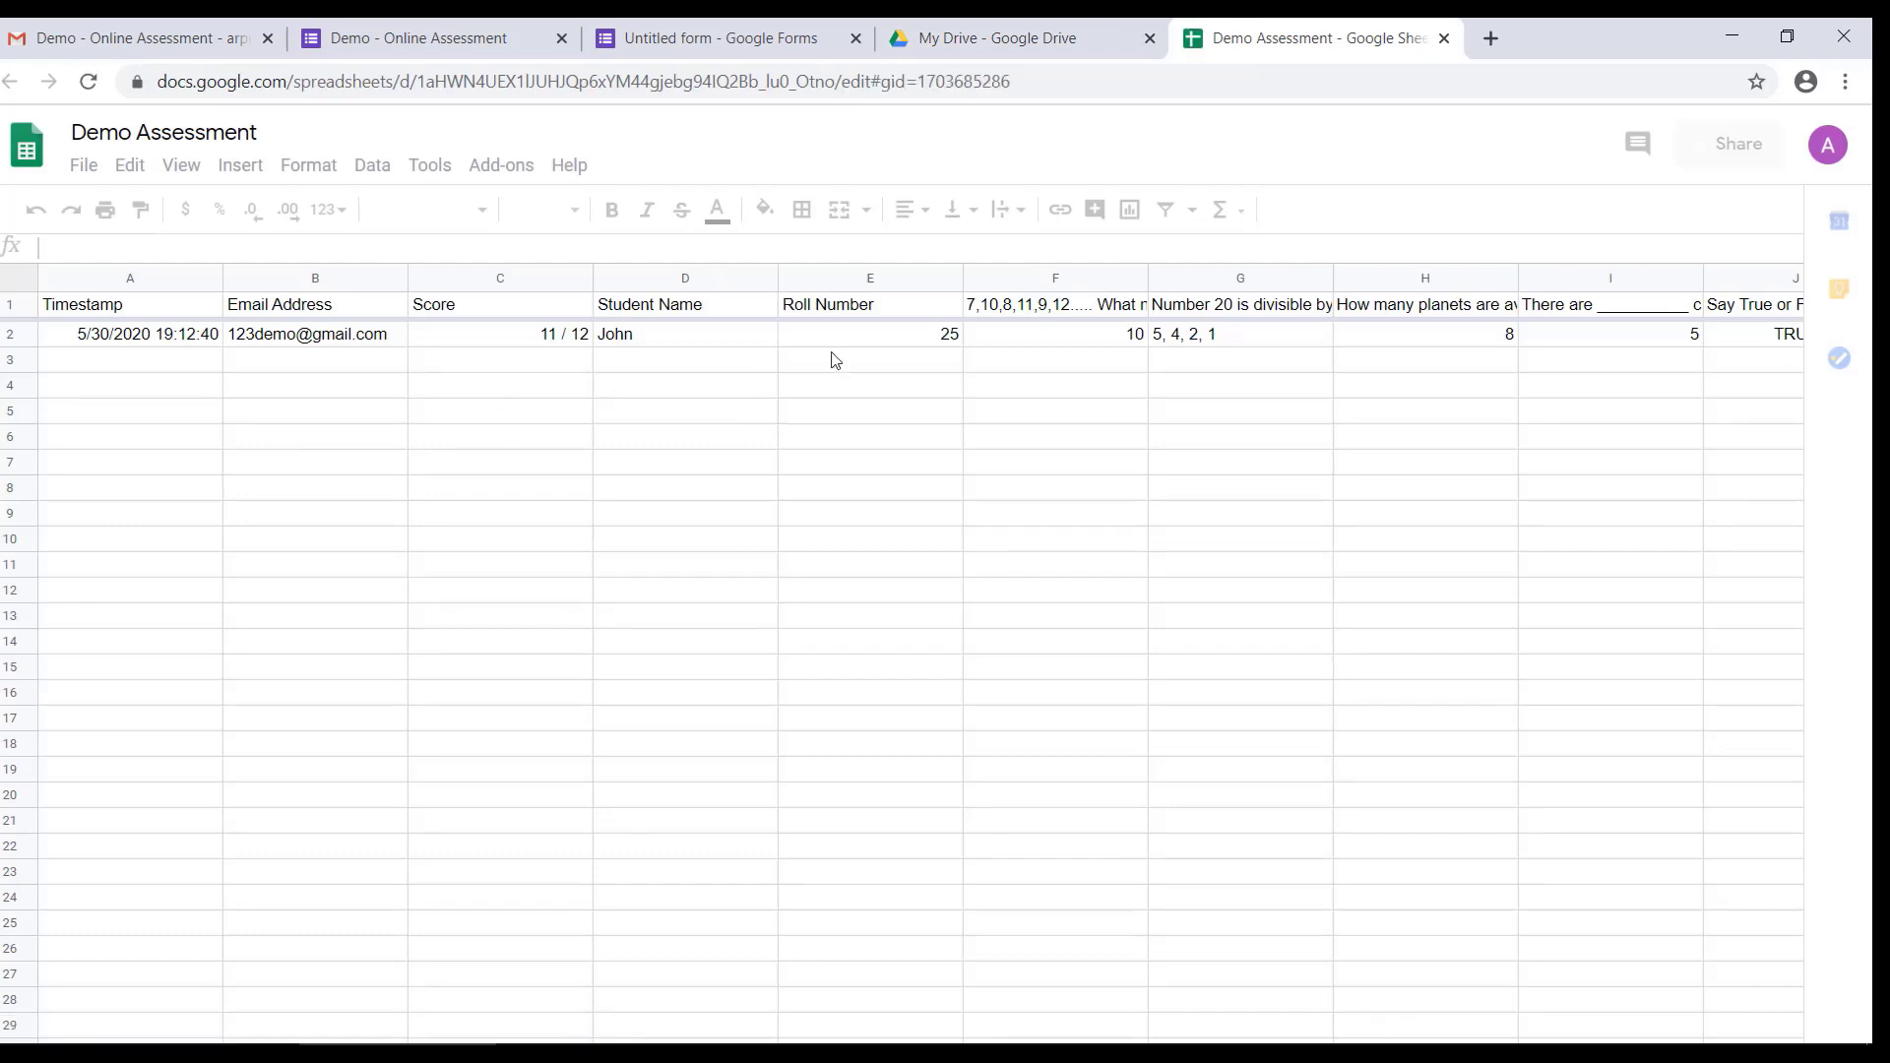
Step: Inspect the recorded roll number and answers in row 2, dismiss the edit history tip, and close the spreadsheet
left_click(866, 344)
left_click(1073, 343)
left_click(1162, 339)
left_click(1427, 338)
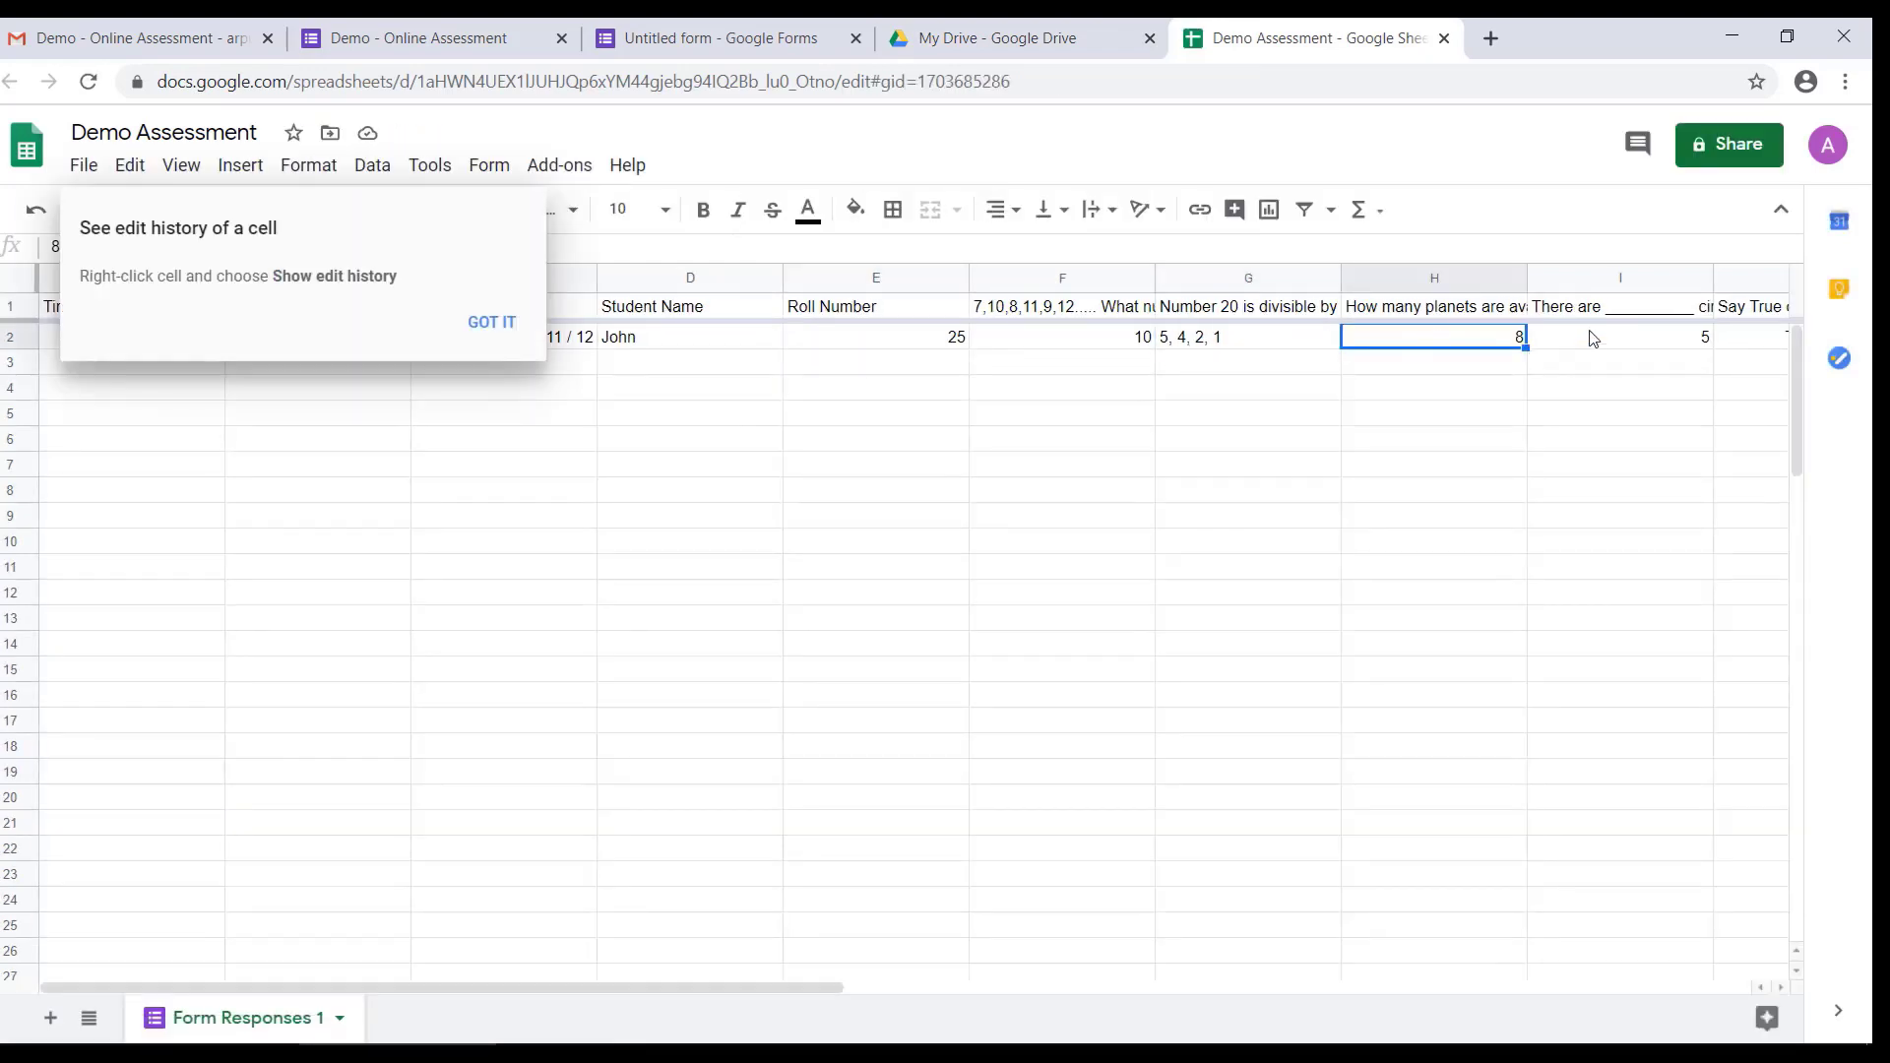
left_click(1624, 341)
left_click_drag(175, 990, 127, 906)
left_click(509, 328)
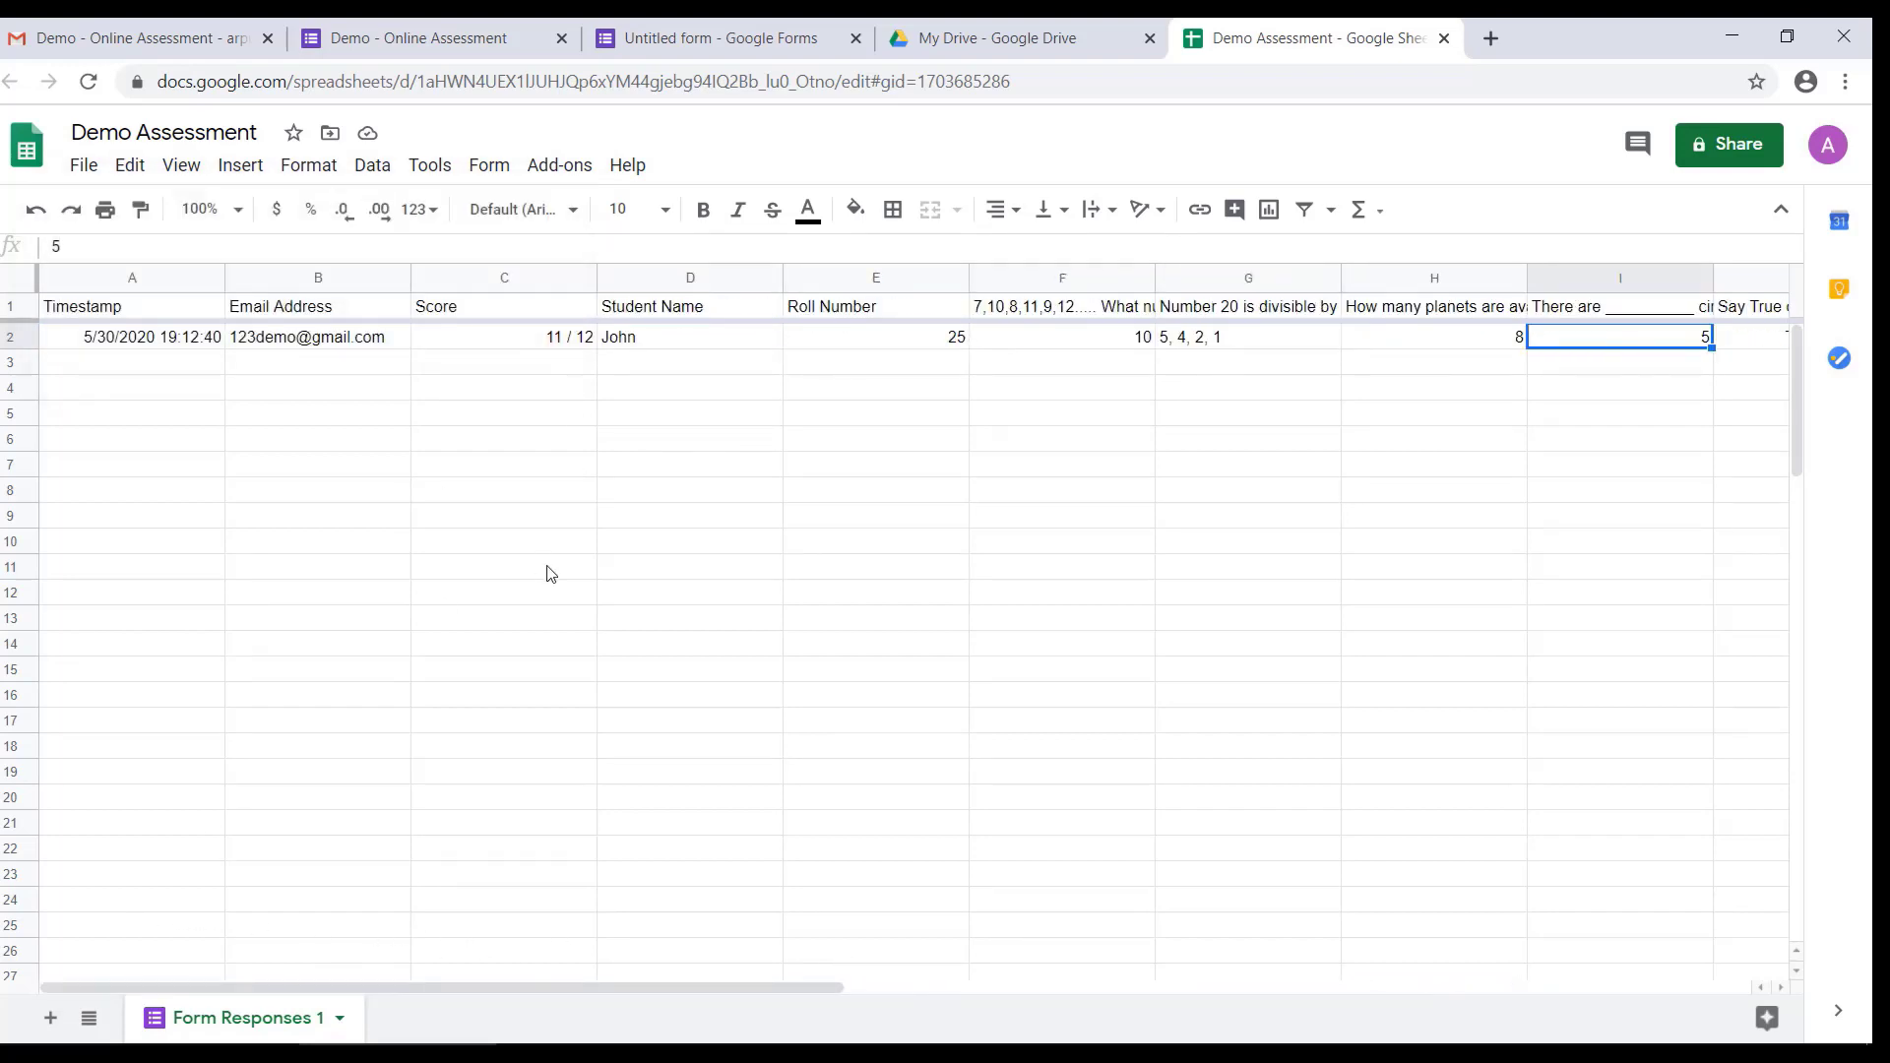
left_click(1444, 38)
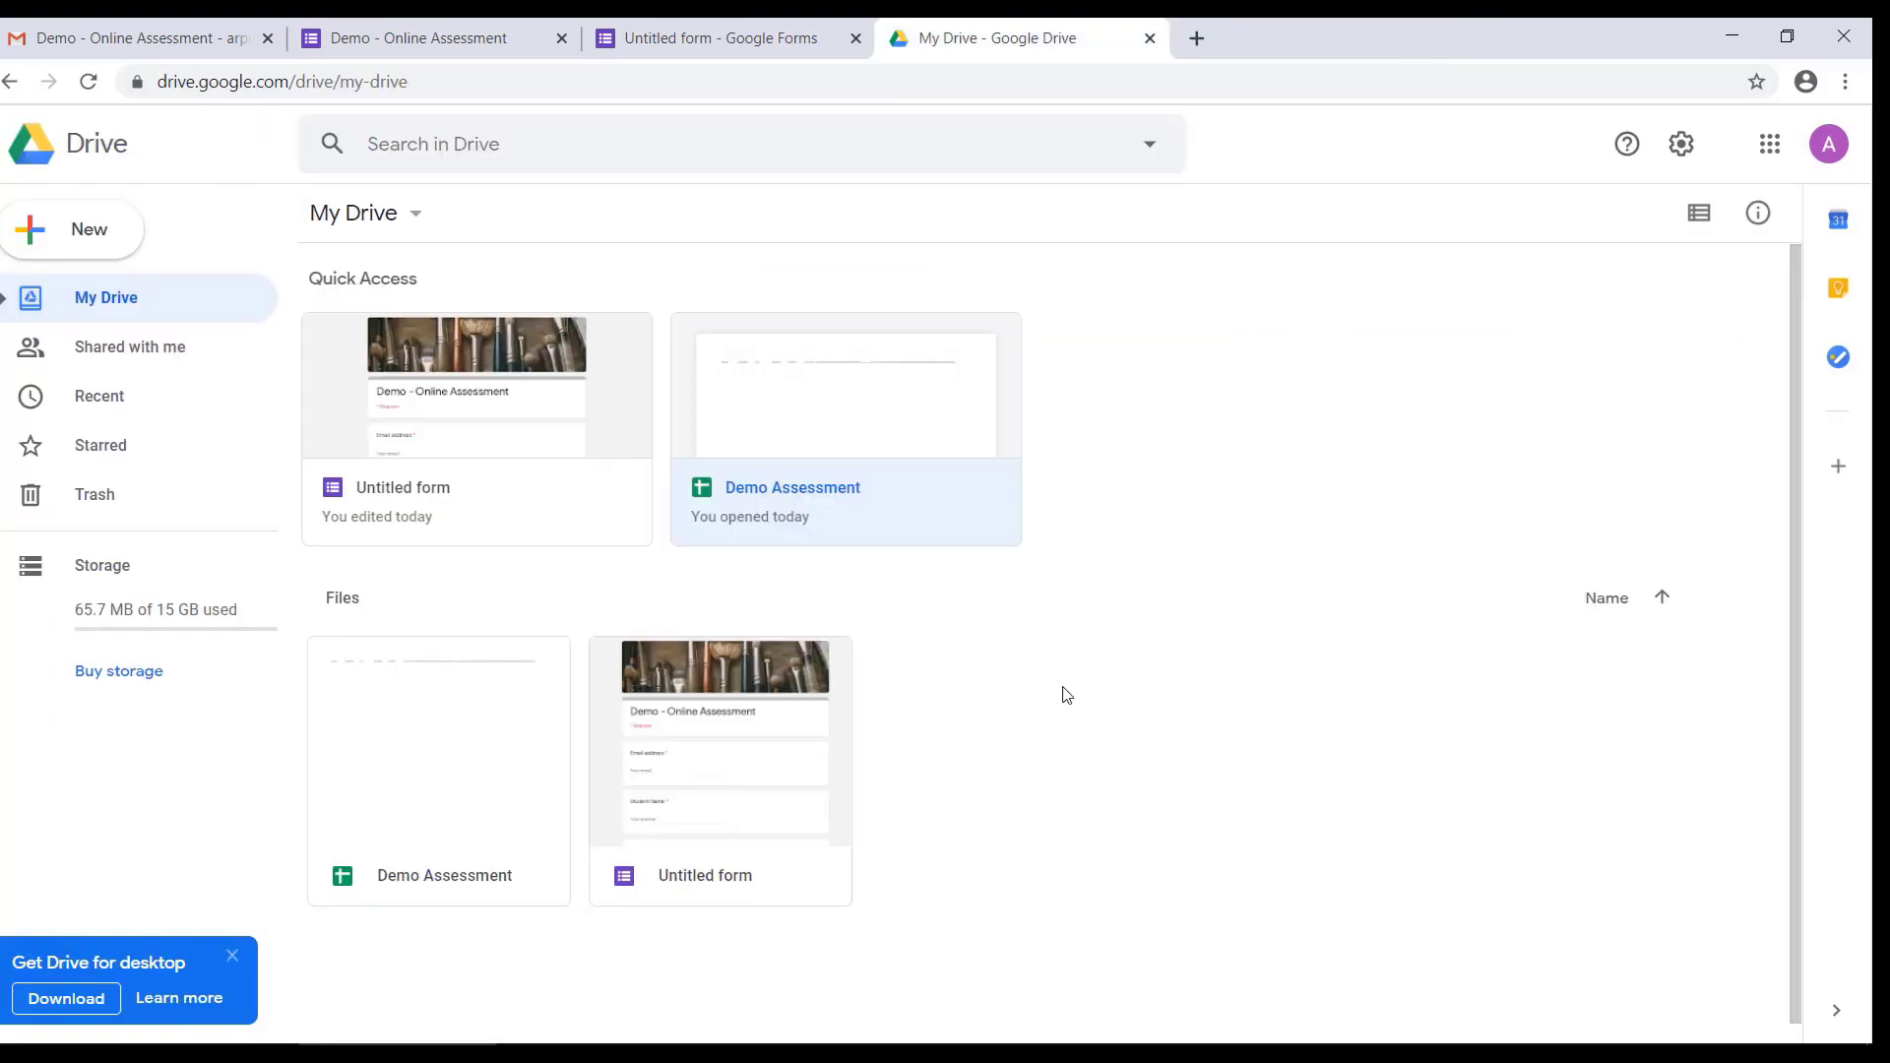